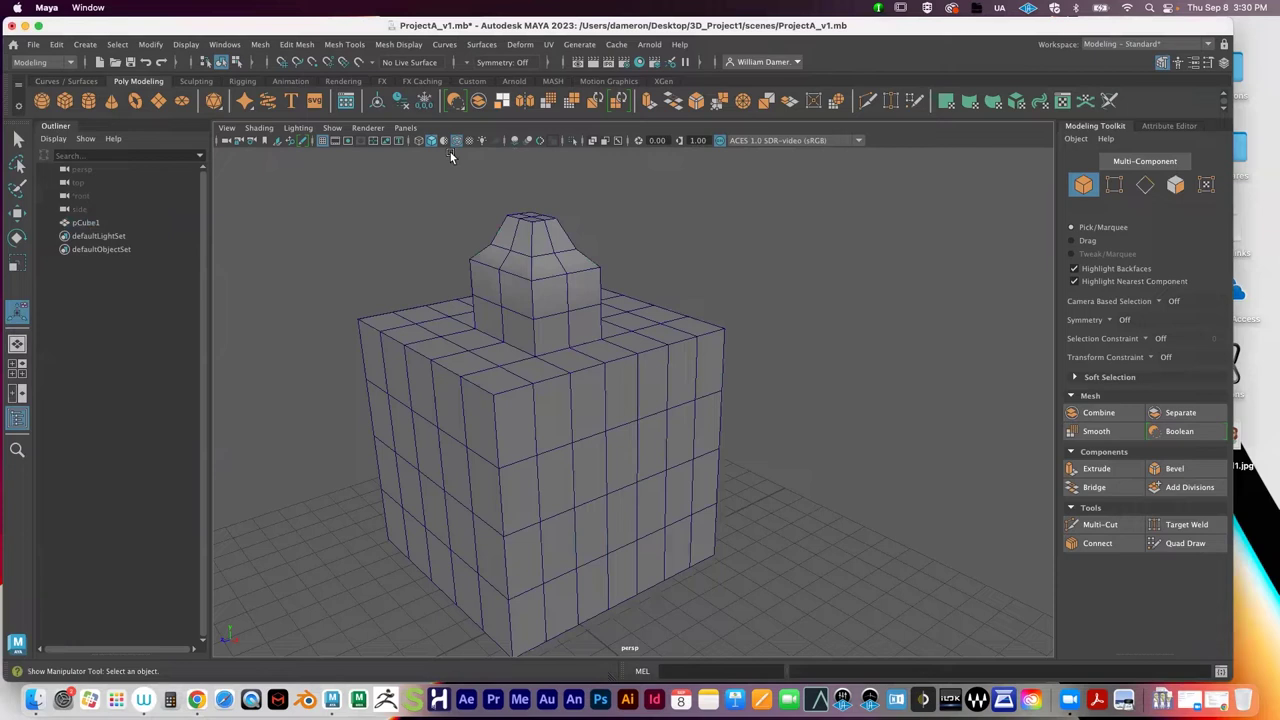
# Step: Compare the block model's smooth shading with wireframe-on-shaded switched off, both selected and deselected, and restore the wireframe overlay
pyautogui.click(456, 140)
pyautogui.click(570, 295)
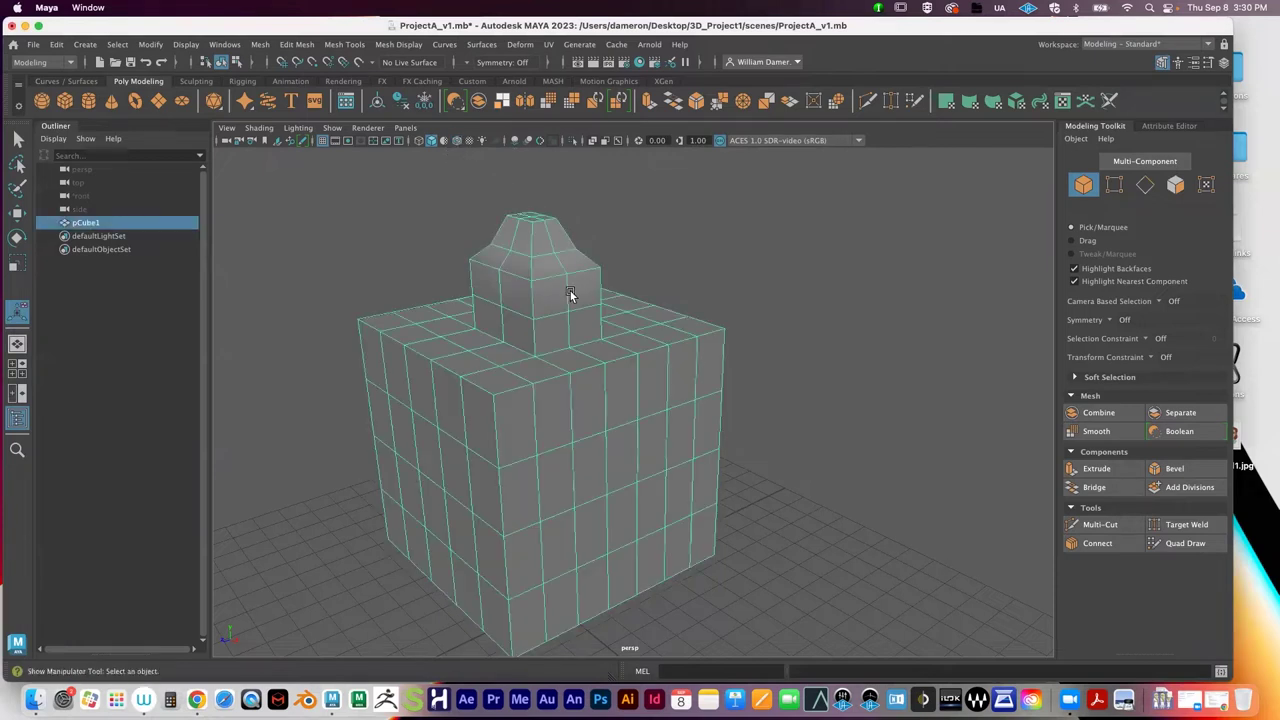
pyautogui.click(726, 269)
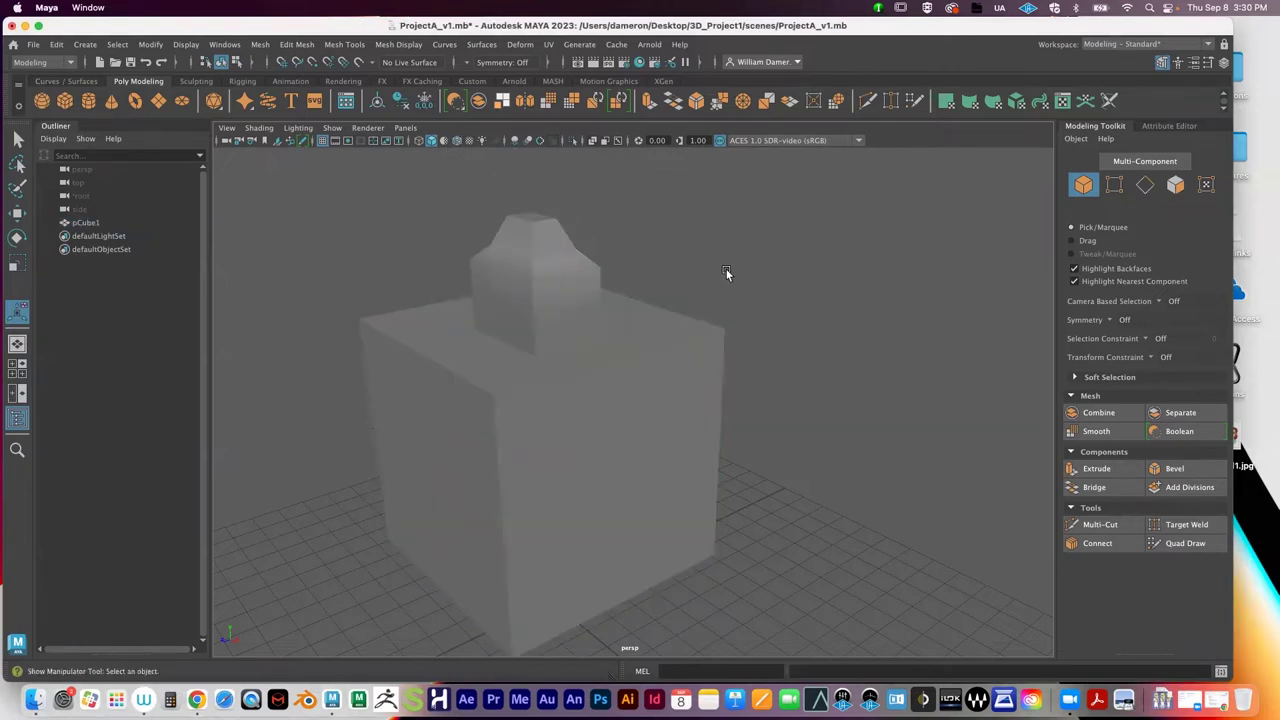
pyautogui.click(456, 140)
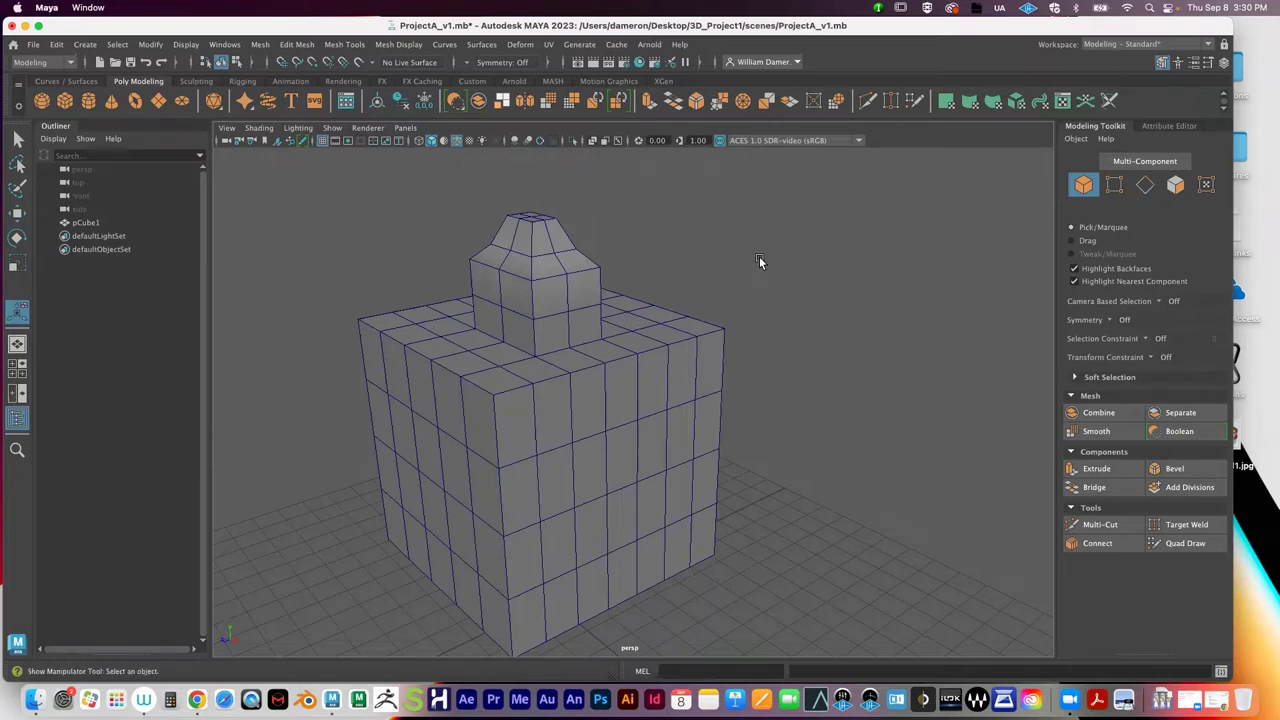
# Step: Turn off wireframe-on-shaded and select the block model with the Select tool
pyautogui.click(456, 142)
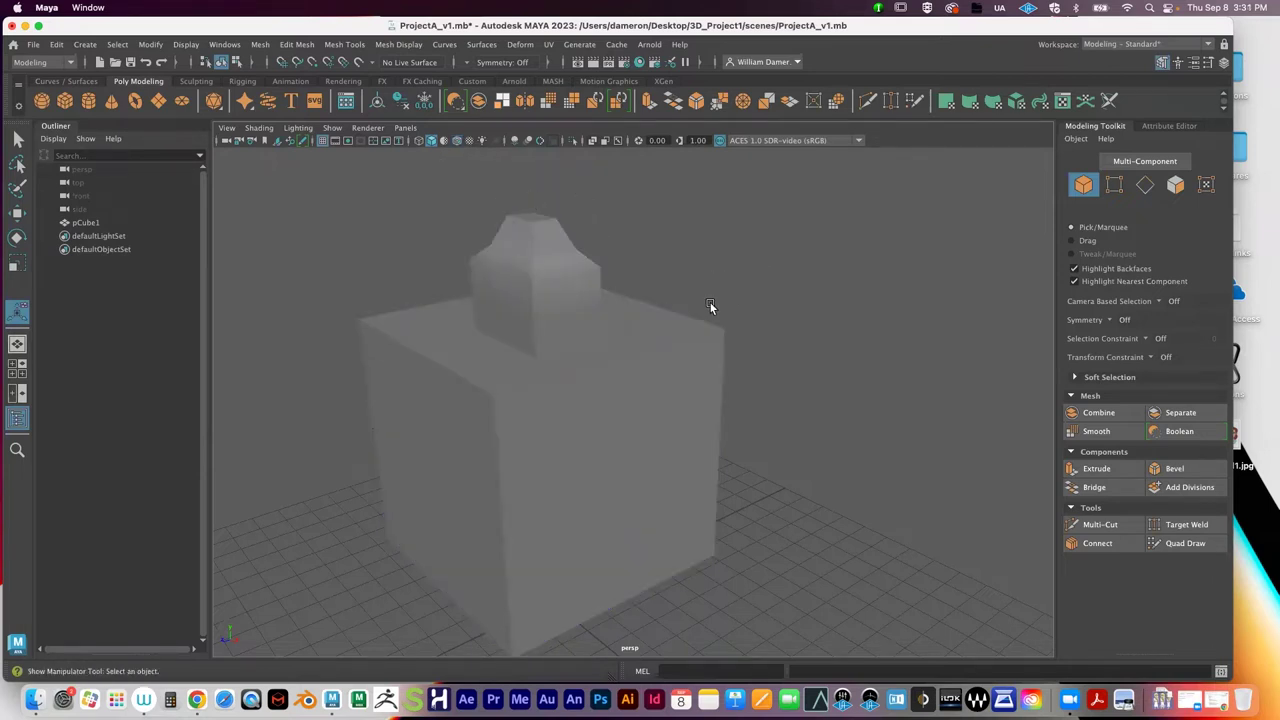
pyautogui.keyDown('alt'); pyautogui.moveTo(663, 330); pyautogui.dragTo(674, 313, button='middle'); pyautogui.keyUp('alt')
pyautogui.press('q')
pyautogui.click(644, 379)
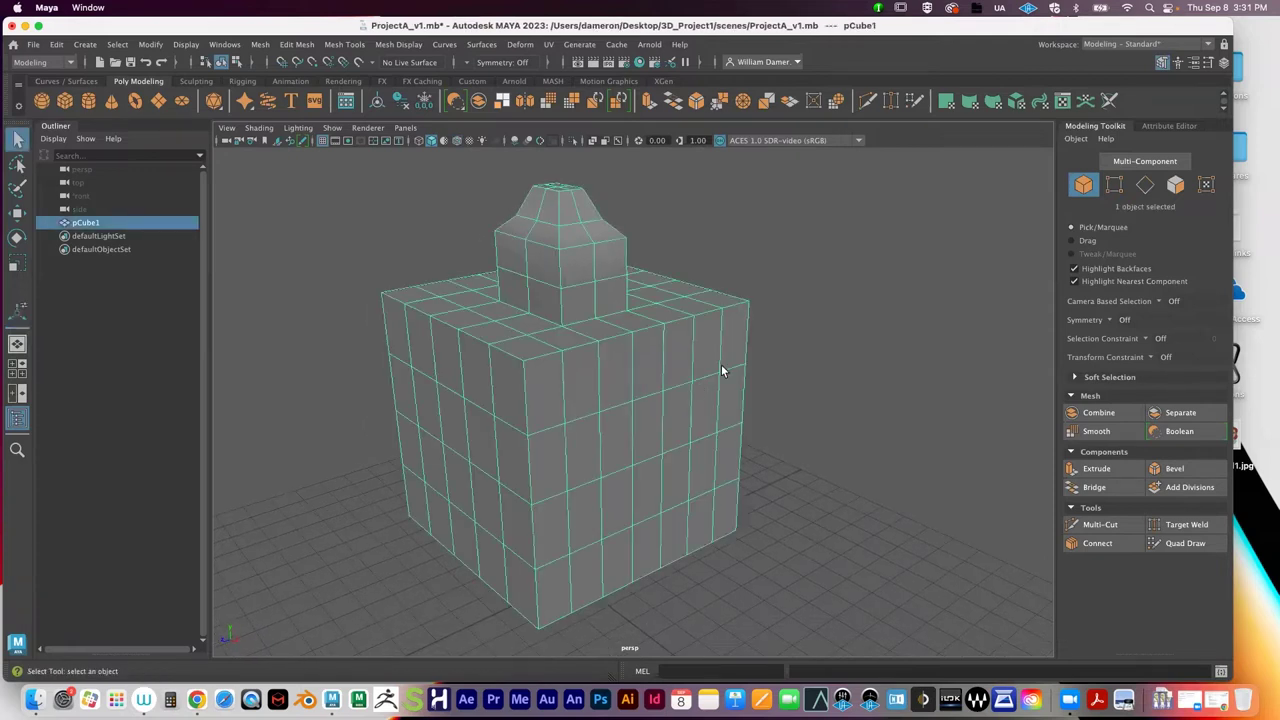
# Step: Preview the selected model in Wireframe shading and return the viewport to Smooth Shade All
pyautogui.click(262, 129)
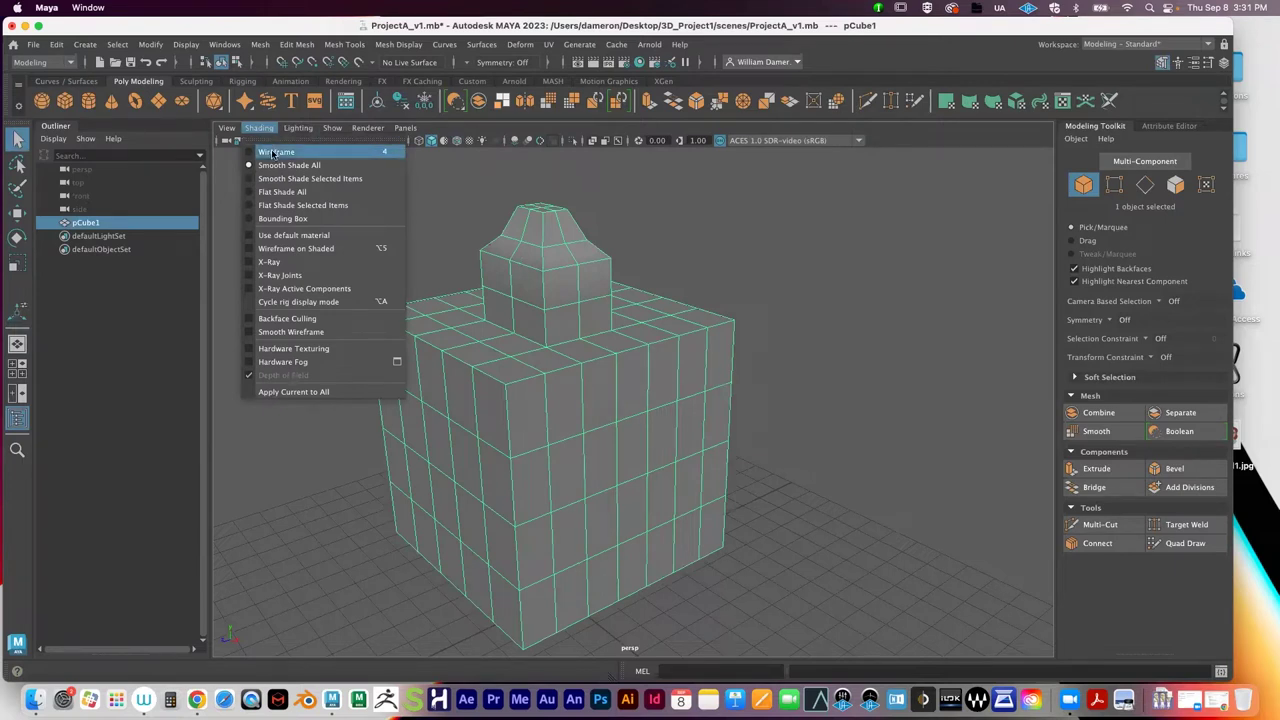
pyautogui.click(272, 153)
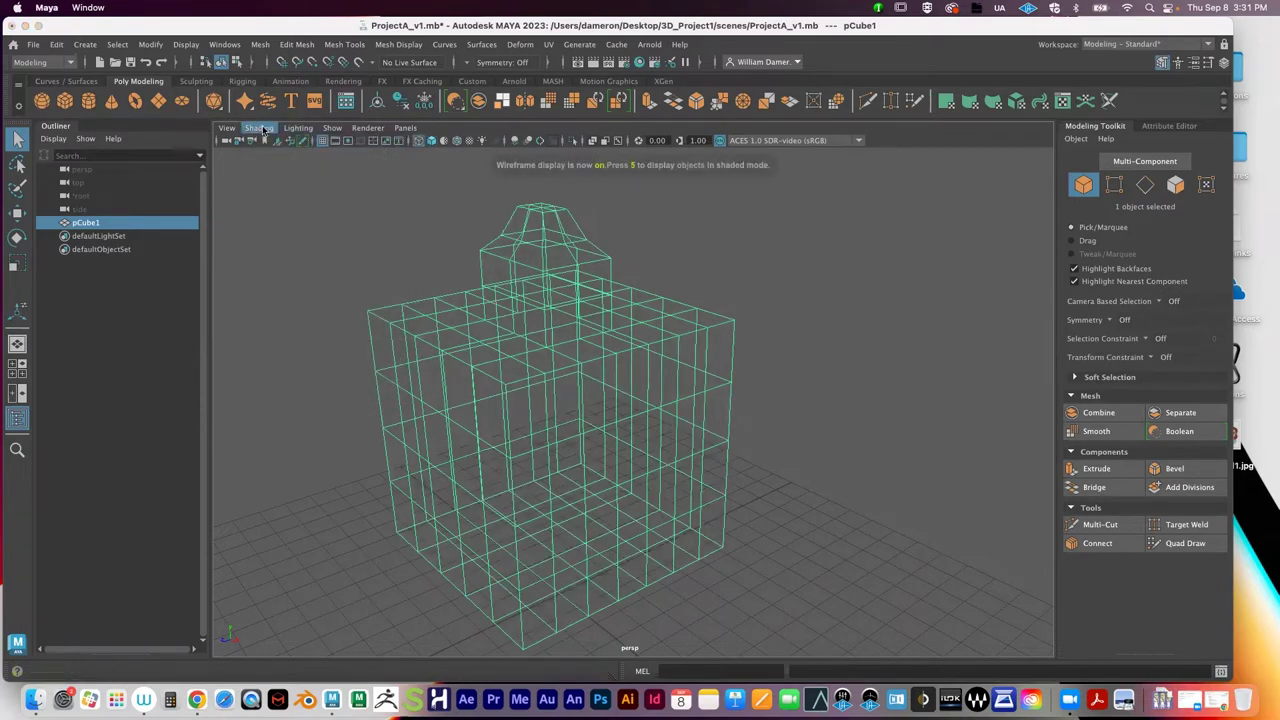
pyautogui.click(260, 128)
pyautogui.click(275, 166)
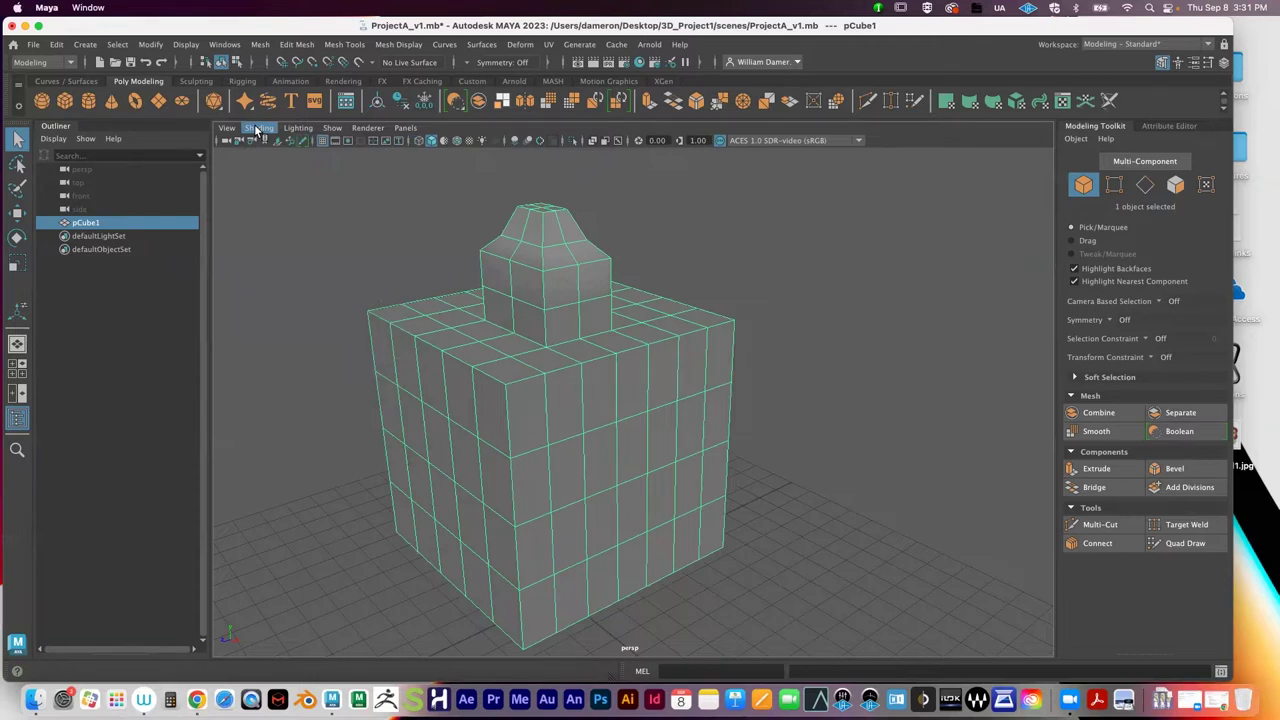
# Step: Turn on X-Ray shading to examine the model's hidden edges from several angles, and switch it off again
pyautogui.click(257, 128)
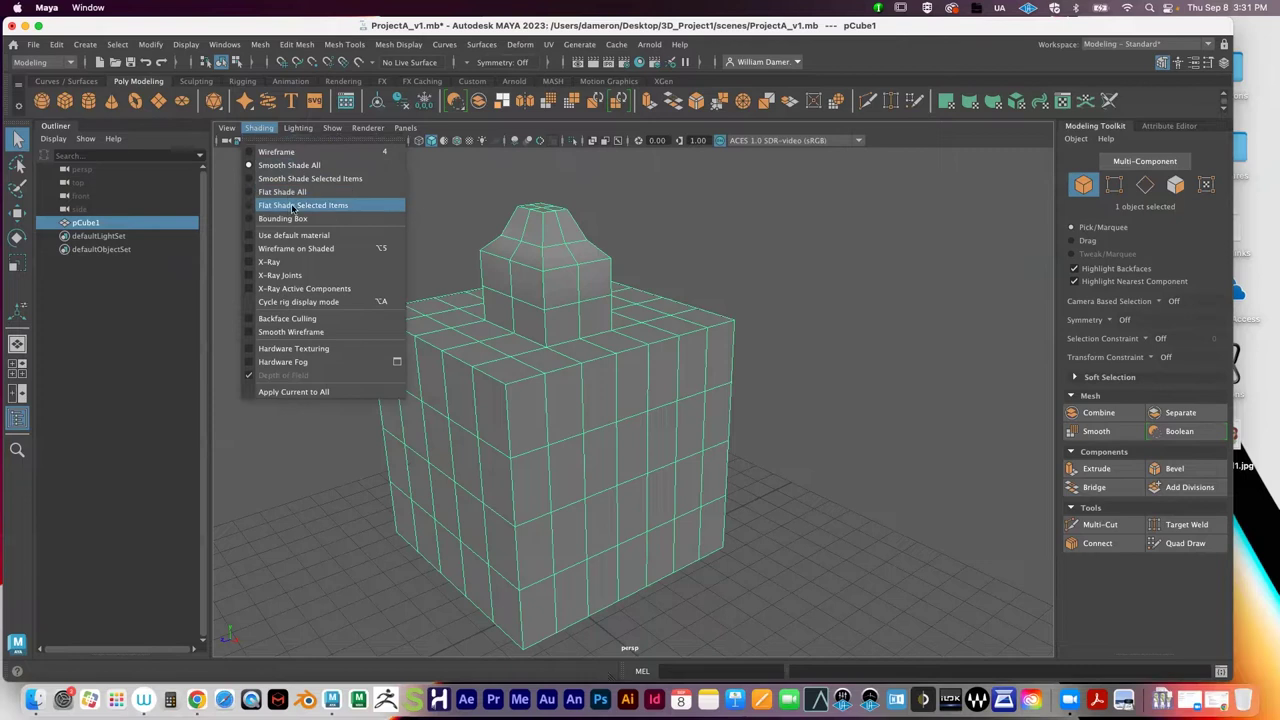
pyautogui.click(270, 262)
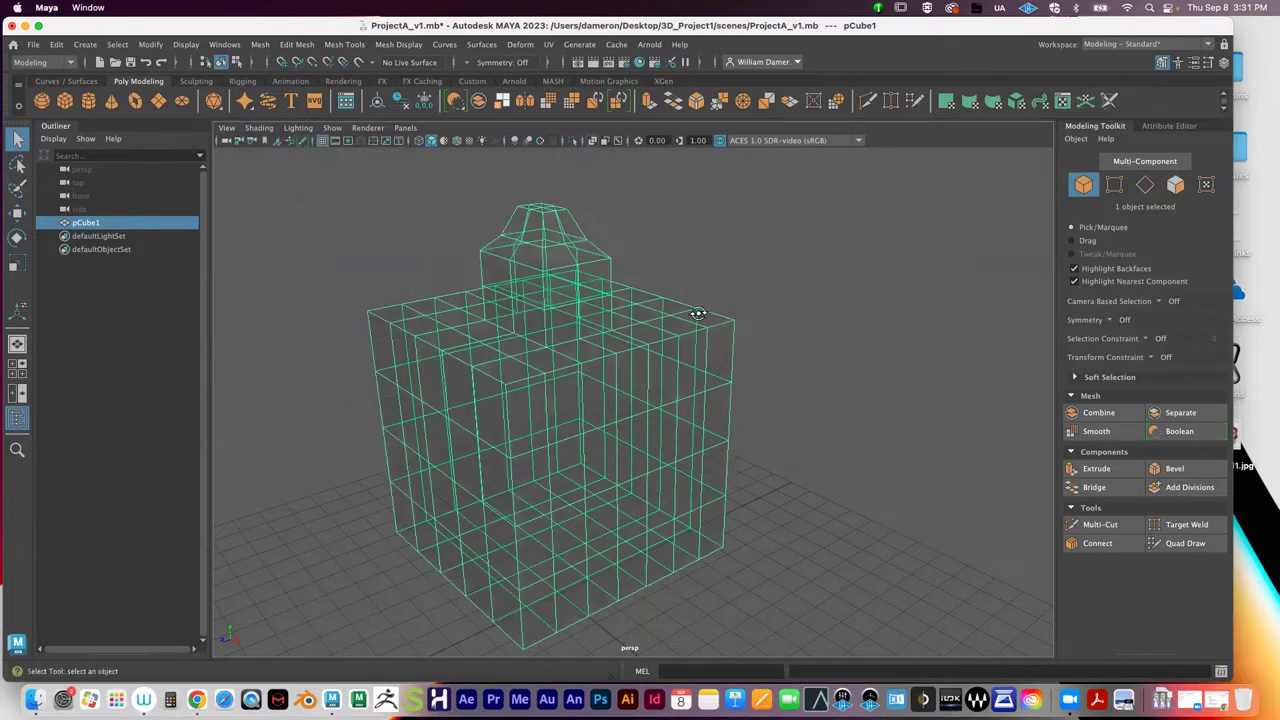
pyautogui.keyDown('alt'); pyautogui.moveTo(698, 313); pyautogui.dragTo(754, 322); pyautogui.keyUp('alt')
pyautogui.keyDown('alt'); pyautogui.moveTo(606, 338); pyautogui.dragTo(640, 277, button='middle'); pyautogui.keyUp('alt')
pyautogui.keyDown('alt'); pyautogui.moveTo(640, 285); pyautogui.dragTo(755, 324, button='right'); pyautogui.keyUp('alt')
pyautogui.keyDown('alt'); pyautogui.moveTo(755, 329); pyautogui.dragTo(760, 306); pyautogui.keyUp('alt')
pyautogui.keyDown('alt'); pyautogui.moveTo(760, 306); pyautogui.dragTo(540, 349, button='right'); pyautogui.keyUp('alt')
pyautogui.keyDown('alt'); pyautogui.moveTo(540, 349); pyautogui.dragTo(515, 399); pyautogui.keyUp('alt')
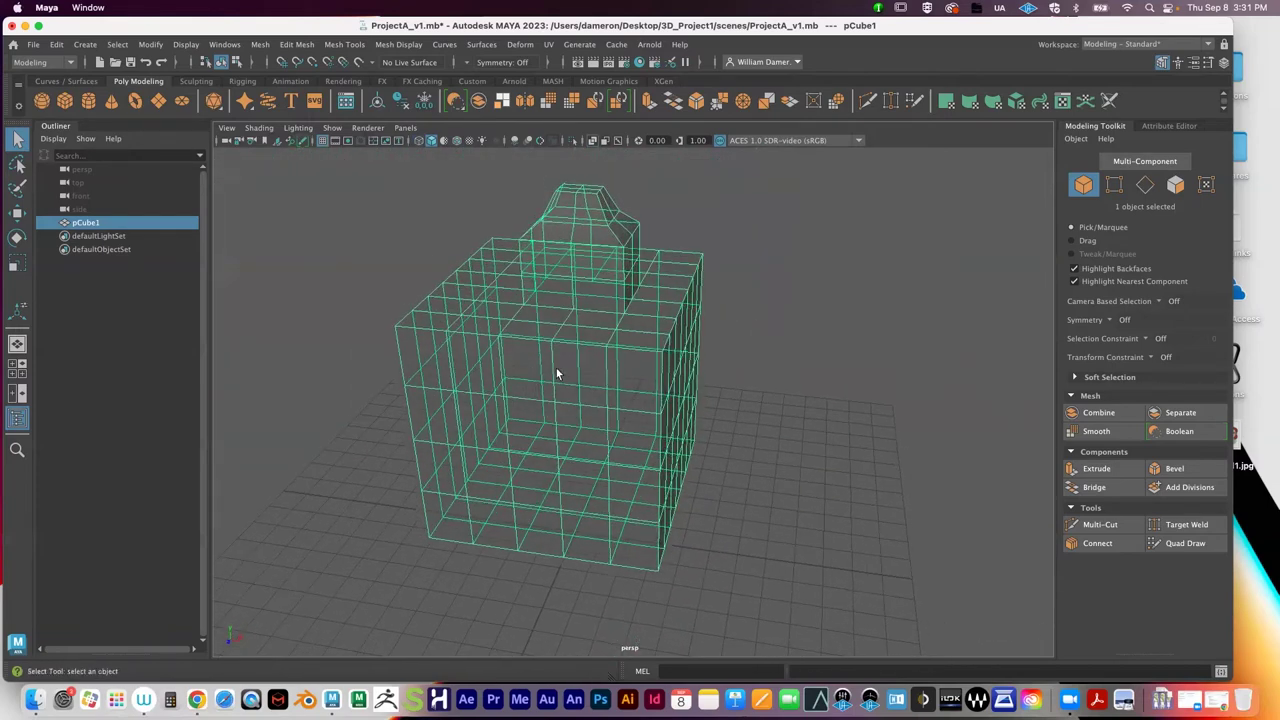
pyautogui.keyDown('alt'); pyautogui.moveTo(537, 357); pyautogui.dragTo(779, 353, button='right'); pyautogui.keyUp('alt')
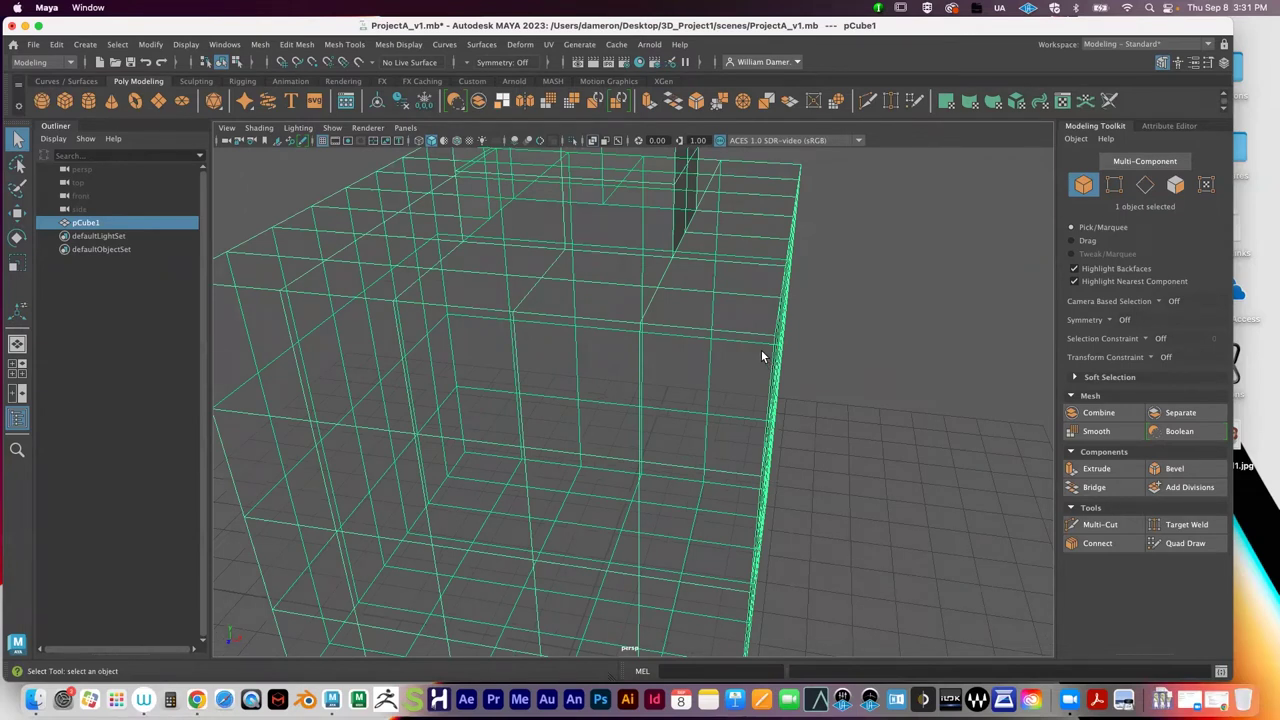
pyautogui.click(257, 128)
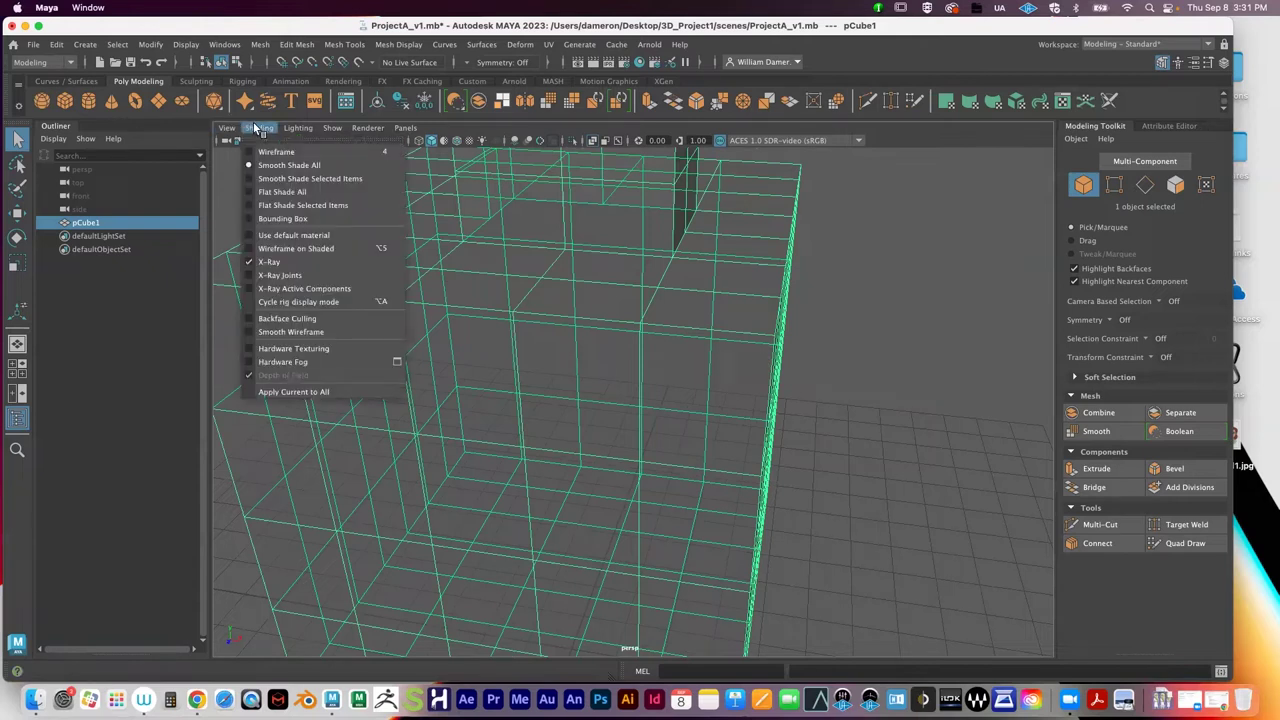
pyautogui.click(268, 262)
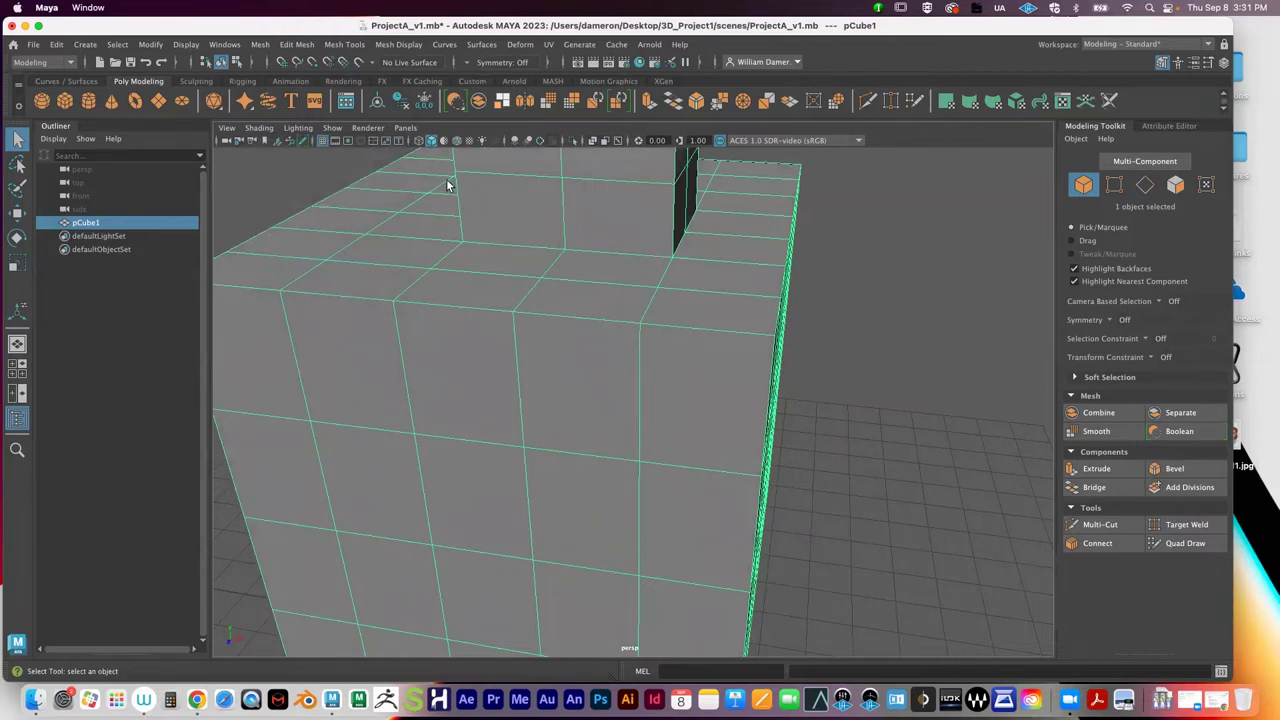
# Step: Toggle X-Ray on to view the whole model see-through, and return it to solid shading
pyautogui.click(593, 141)
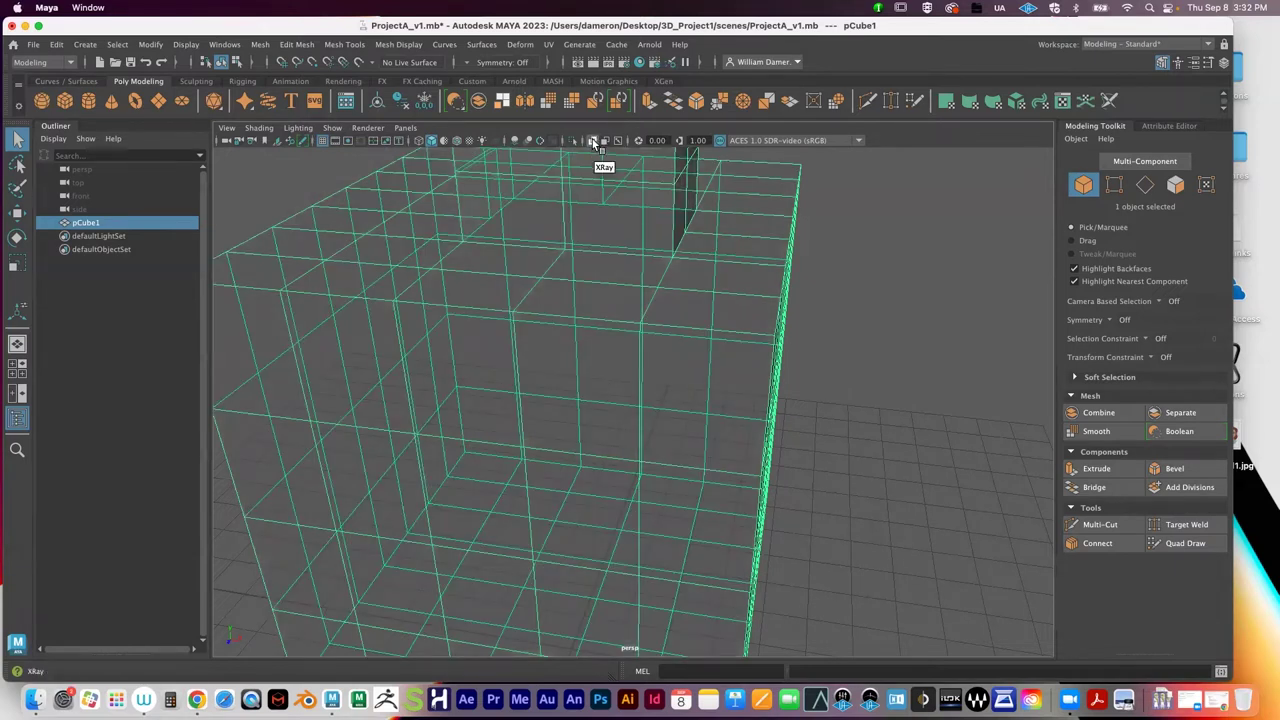
pyautogui.keyDown('alt'); pyautogui.moveTo(634, 218); pyautogui.dragTo(380, 259, button='right'); pyautogui.keyUp('alt')
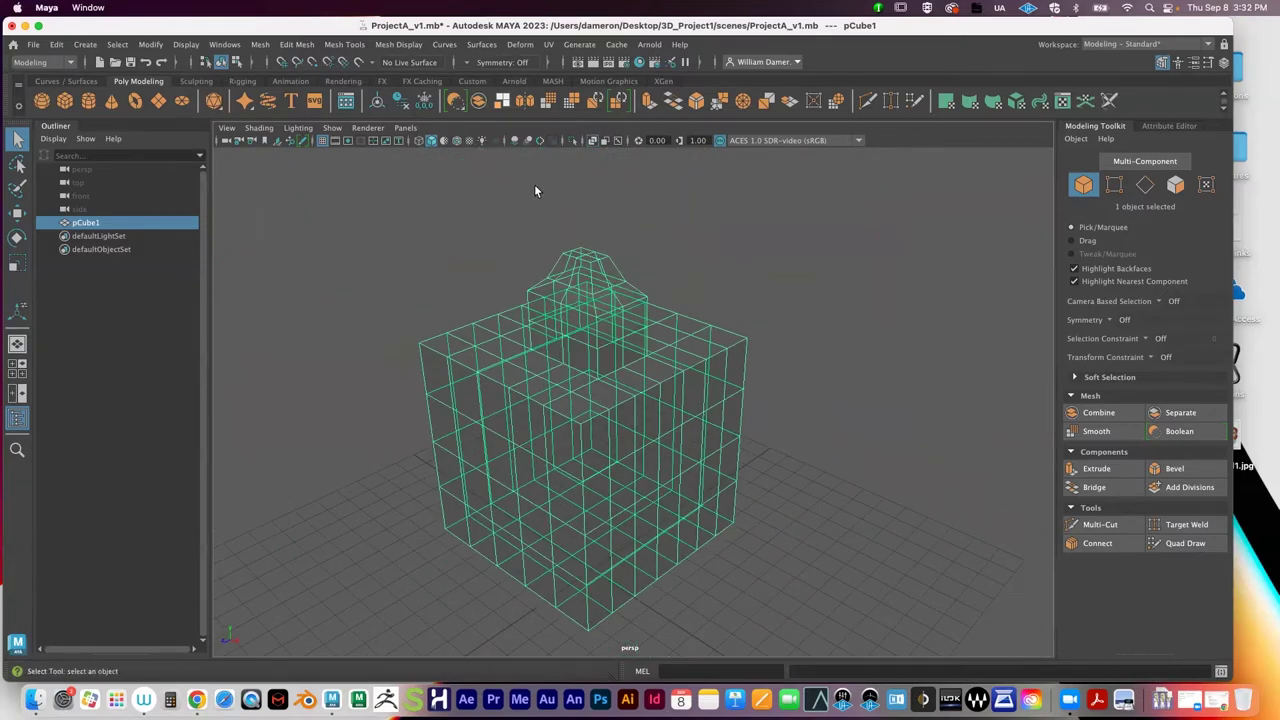
pyautogui.click(591, 140)
pyautogui.keyDown('alt'); pyautogui.moveTo(394, 228); pyautogui.dragTo(378, 244, button='middle'); pyautogui.keyUp('alt')
pyautogui.keyDown('alt'); pyautogui.moveTo(378, 244); pyautogui.dragTo(599, 254, button='right'); pyautogui.keyUp('alt')
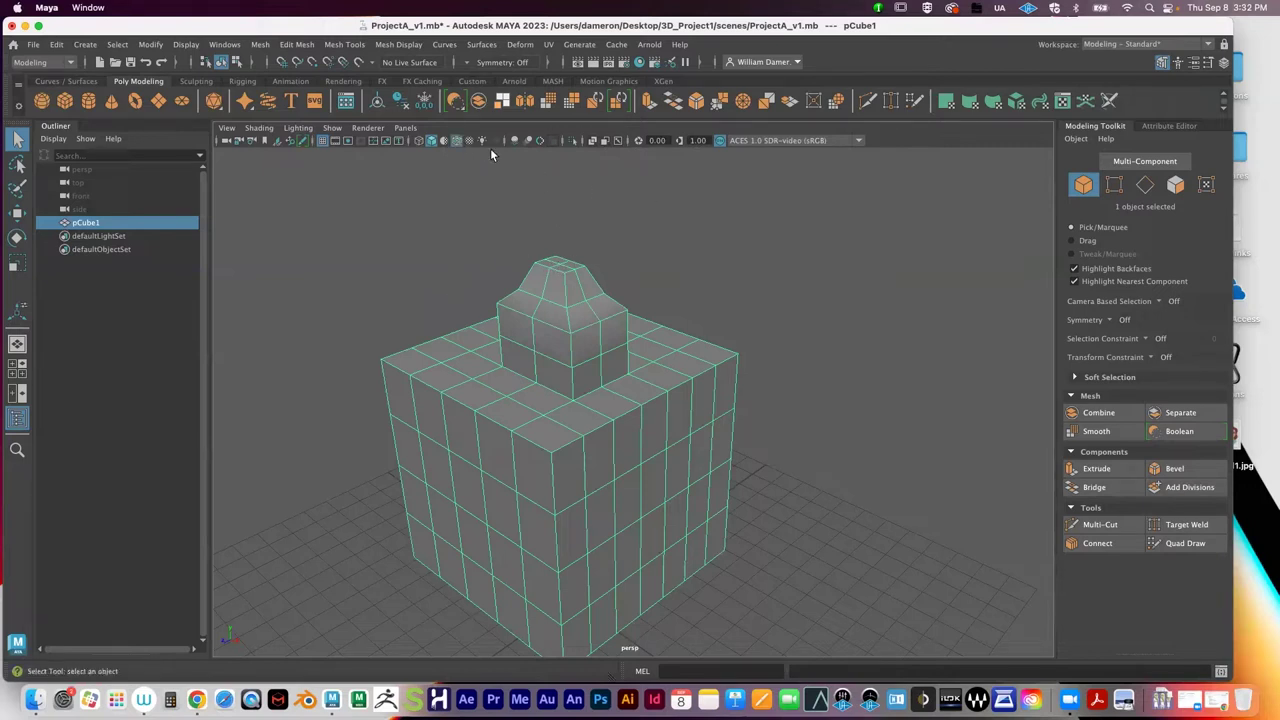
# Step: Turn on X-Ray and marquee-select a block of vertices through the lower part of the cube body
pyautogui.click(603, 140)
pyautogui.keyDown('alt'); pyautogui.moveTo(675, 339); pyautogui.dragTo(674, 329, button='middle'); pyautogui.keyUp('alt')
pyautogui.keyDown('alt'); pyautogui.moveTo(674, 329); pyautogui.dragTo(521, 334, button='right'); pyautogui.keyUp('alt')
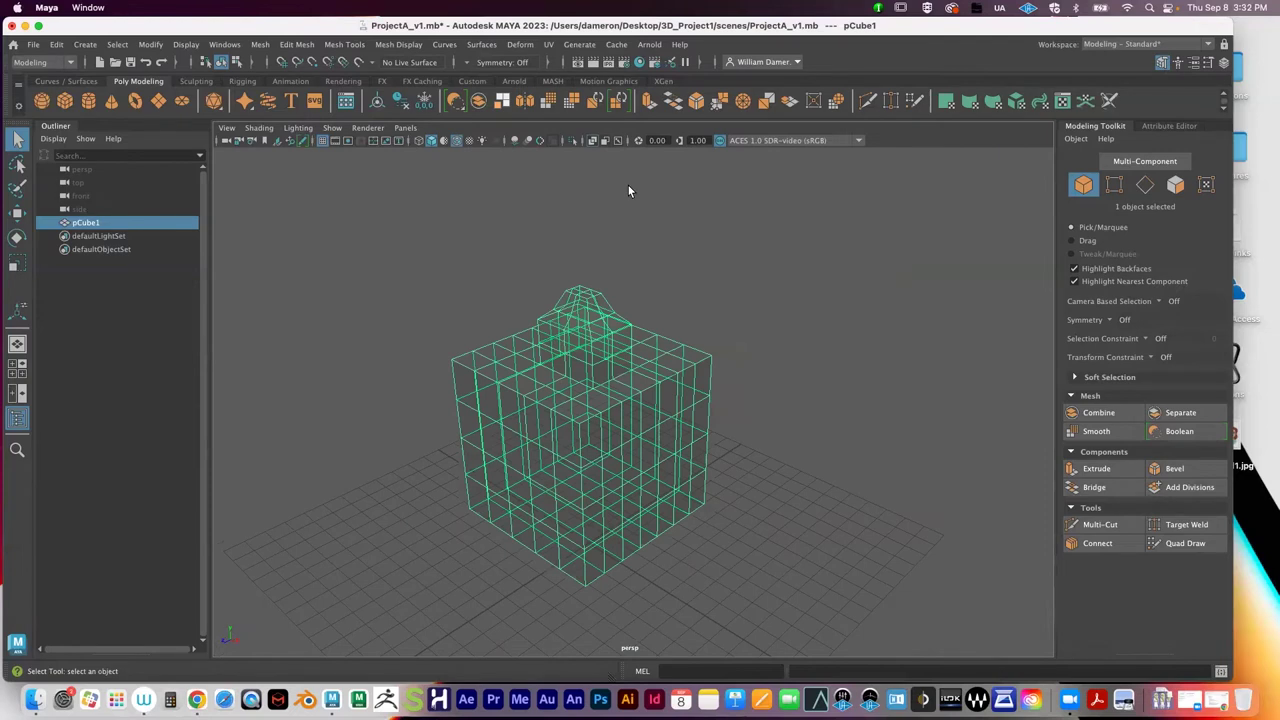
pyautogui.scroll(3, 501, 330)
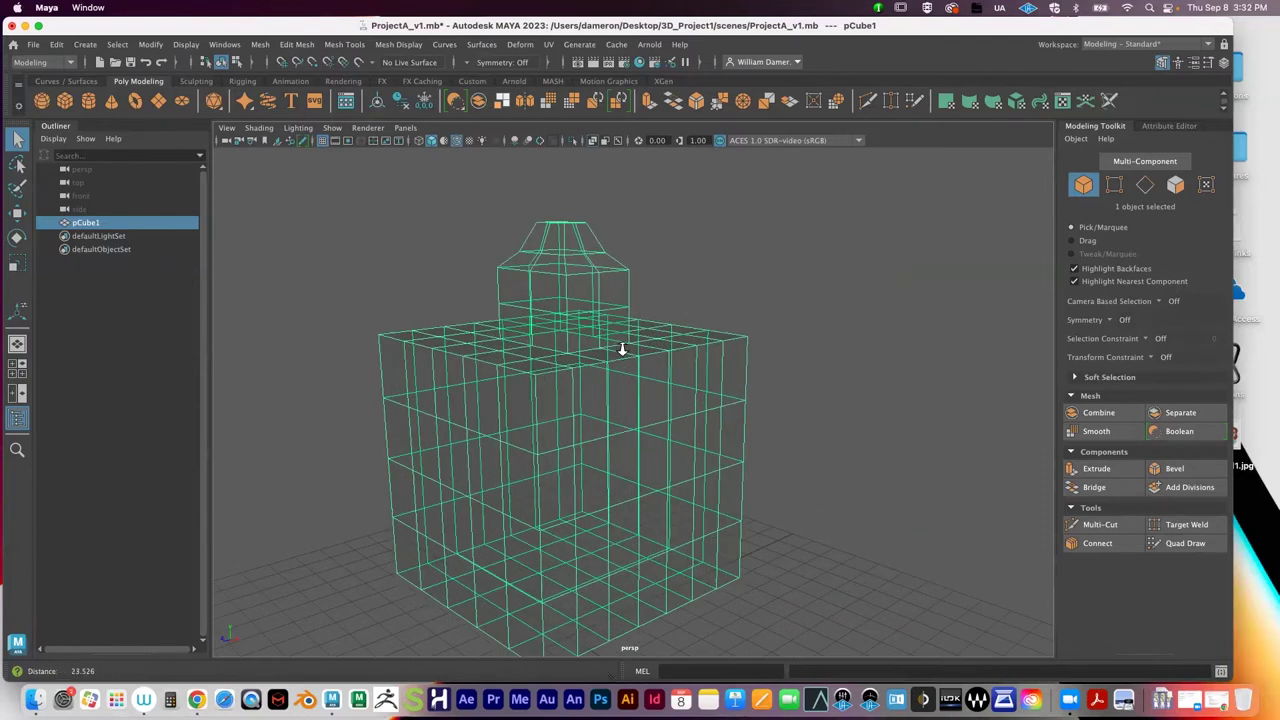
pyautogui.moveTo(502, 287); pyautogui.dragTo(440, 287, button='right')
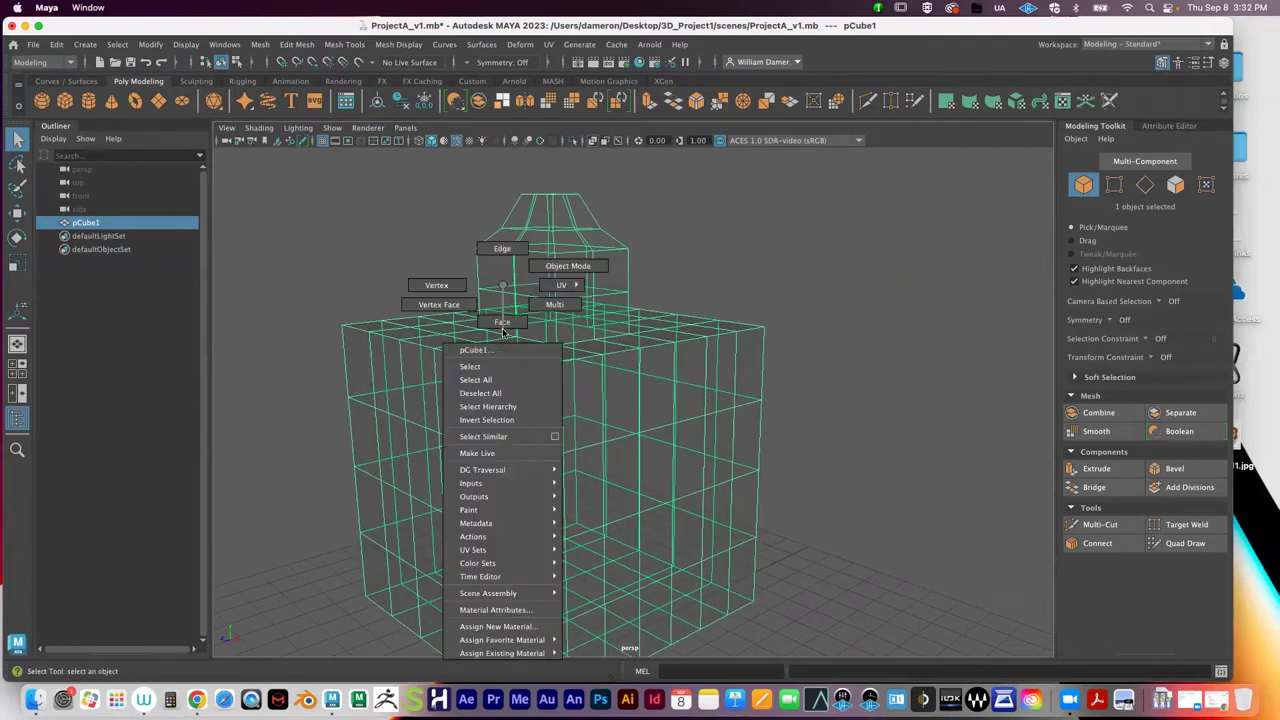
pyautogui.moveTo(439, 433); pyautogui.dragTo(634, 550)
pyautogui.keyDown('alt'); pyautogui.moveTo(719, 523); pyautogui.dragTo(674, 549); pyautogui.keyUp('alt')
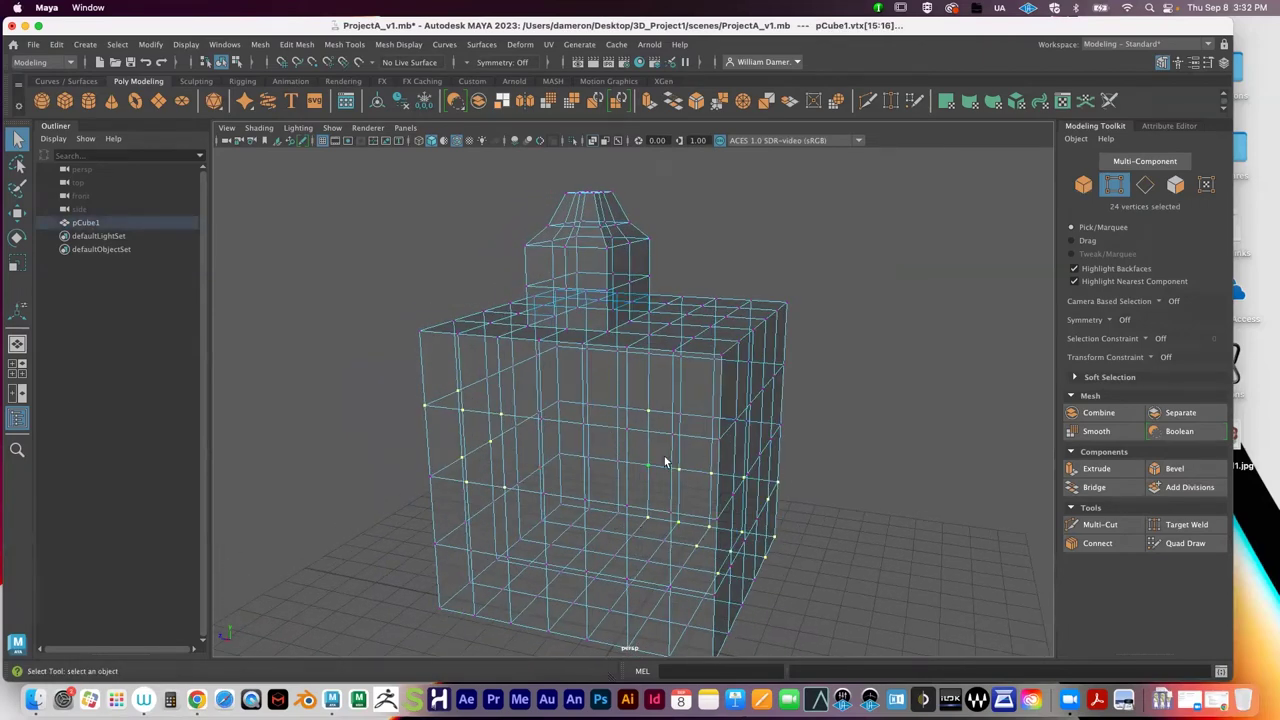
# Step: Switch X-Ray off and return the model from vertex selection to Object Mode
pyautogui.keyDown('alt'); pyautogui.moveTo(664, 456); pyautogui.dragTo(688, 239); pyautogui.keyUp('alt')
pyautogui.click(592, 140)
pyautogui.keyDown('alt'); pyautogui.moveTo(622, 435); pyautogui.dragTo(626, 443, button='middle'); pyautogui.keyUp('alt')
pyautogui.keyDown('alt'); pyautogui.moveTo(626, 443); pyautogui.dragTo(543, 400, button='right'); pyautogui.keyUp('alt')
pyautogui.moveTo(593, 352); pyautogui.dragTo(680, 266, button='right')
pyautogui.keyDown('alt'); pyautogui.moveTo(685, 305); pyautogui.dragTo(660, 328, button='middle'); pyautogui.keyUp('alt')
pyautogui.keyDown('alt'); pyautogui.moveTo(660, 328); pyautogui.dragTo(685, 305); pyautogui.keyUp('alt')
pyautogui.keyDown('alt'); pyautogui.moveTo(685, 305); pyautogui.dragTo(420, 285, button='right'); pyautogui.keyUp('alt')
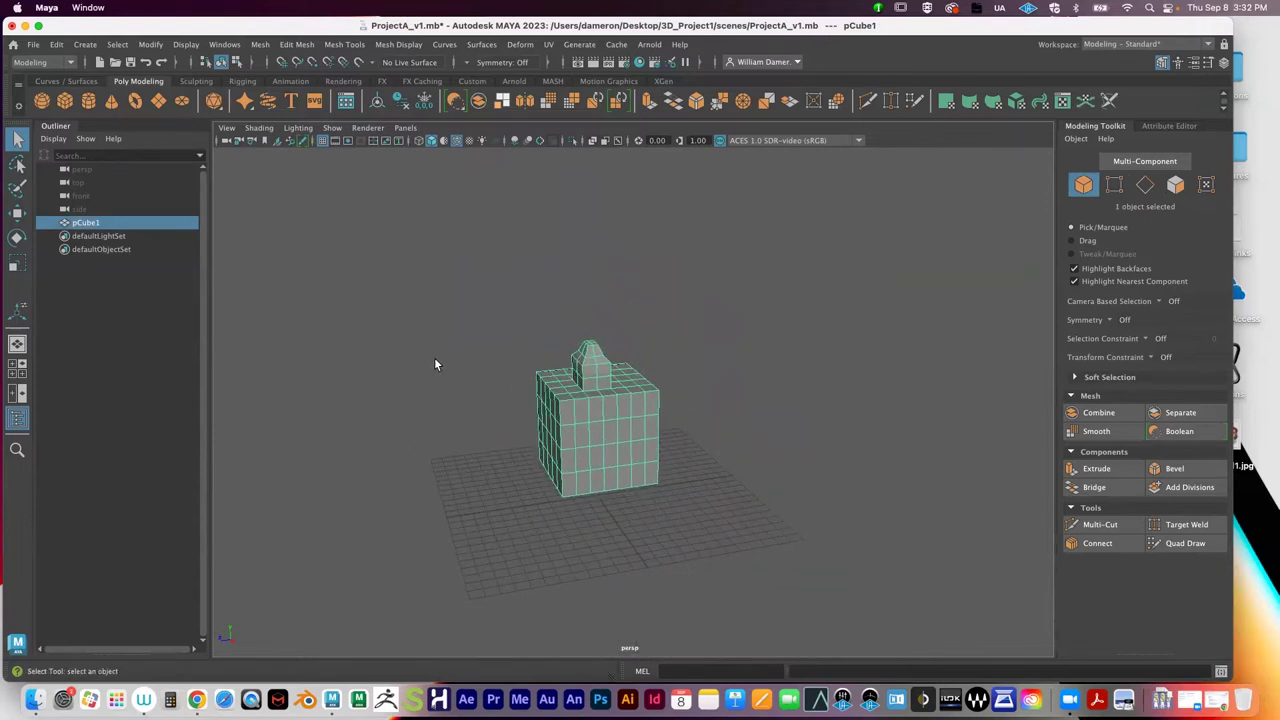
pyautogui.keyDown('alt'); pyautogui.moveTo(437, 309); pyautogui.dragTo(578, 298, button='right'); pyautogui.keyUp('alt')
pyautogui.keyDown('alt'); pyautogui.moveTo(578, 298); pyautogui.dragTo(571, 363); pyautogui.keyUp('alt')
pyautogui.keyDown('alt'); pyautogui.moveTo(571, 363); pyautogui.dragTo(640, 366, button='right'); pyautogui.keyUp('alt')
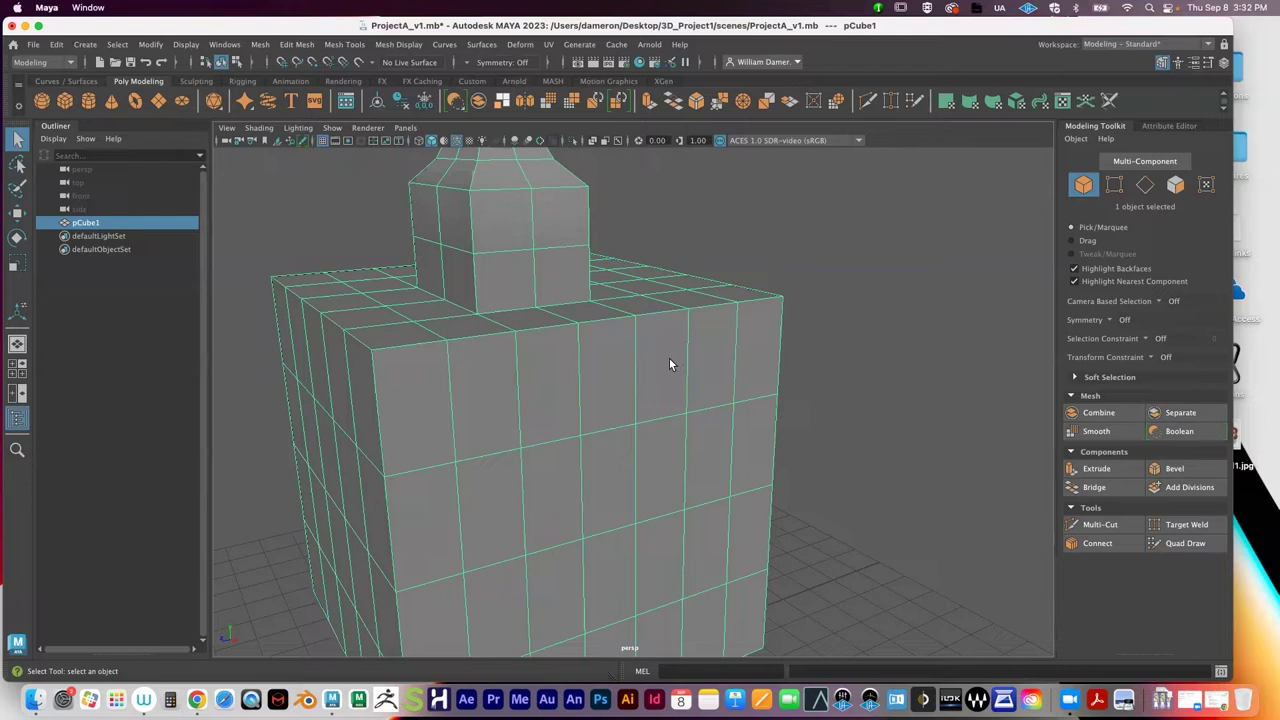
pyautogui.keyDown('alt'); pyautogui.moveTo(848, 339); pyautogui.dragTo(489, 328, button='right'); pyautogui.keyUp('alt')
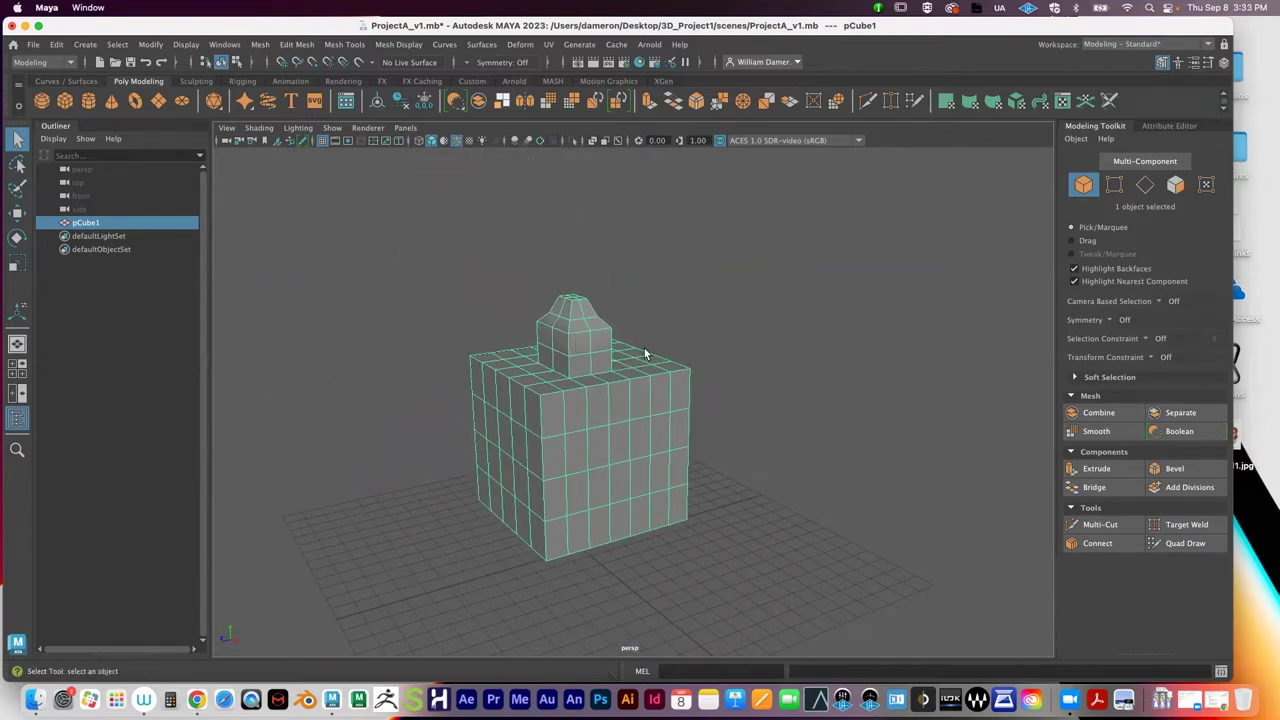
pyautogui.scroll(5, 720, 355)
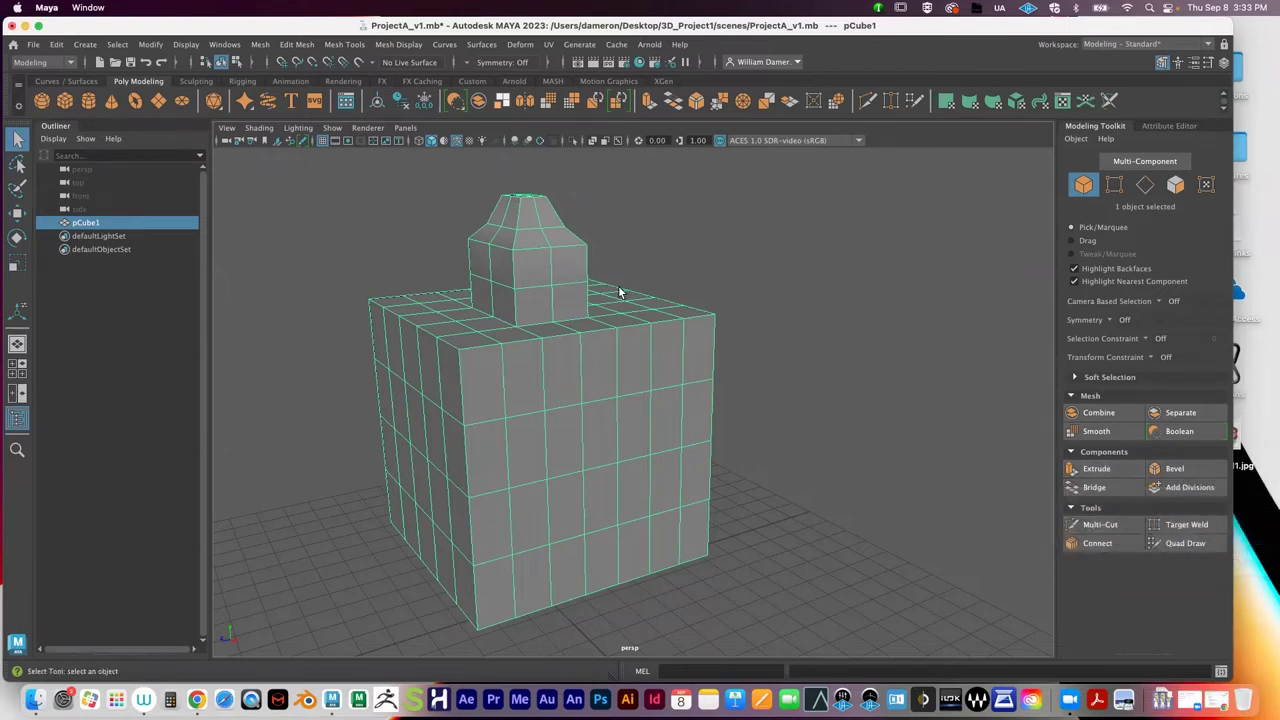
pyautogui.keyDown('alt'); pyautogui.moveTo(598, 290); pyautogui.dragTo(658, 385, button='middle'); pyautogui.keyUp('alt')
pyautogui.scroll(2, 786, 391)
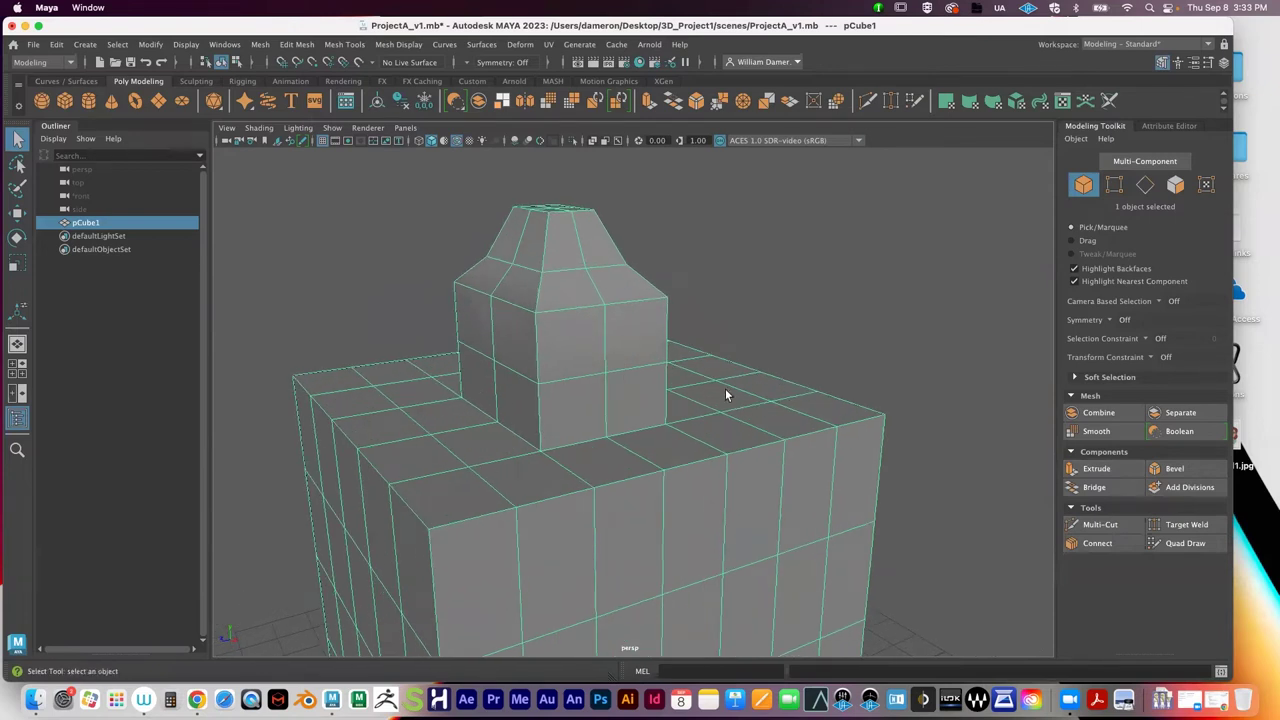
pyautogui.scroll(2, 726, 391)
# Step: Delete the block model with the tapered tower from the scene
pyautogui.keyDown('alt'); pyautogui.moveTo(701, 384); pyautogui.dragTo(434, 369, button='right'); pyautogui.keyUp('alt')
pyautogui.moveTo(597, 395); pyautogui.dragTo(666, 266, button='right')
pyautogui.press('Delete')
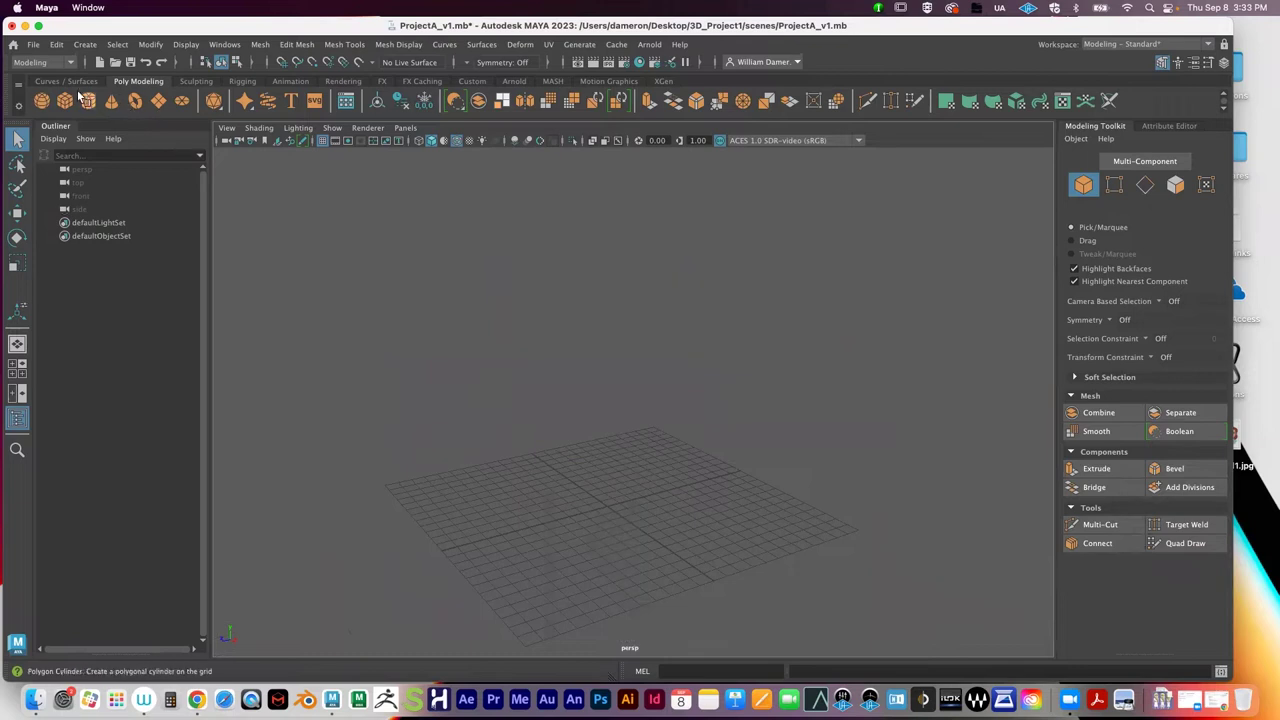
# Step: Create a polygon cube, scale it up uniformly and raise it above the grid
pyautogui.press('r')
pyautogui.moveTo(606, 506); pyautogui.dragTo(651, 491)
pyautogui.press('w')
pyautogui.moveTo(606, 410); pyautogui.dragTo(628, 262)
# Step: Set the cube's width, height and depth subdivisions to 2 each and reselect it with the Modeling Toolkit showing
pyautogui.click(1156, 125)
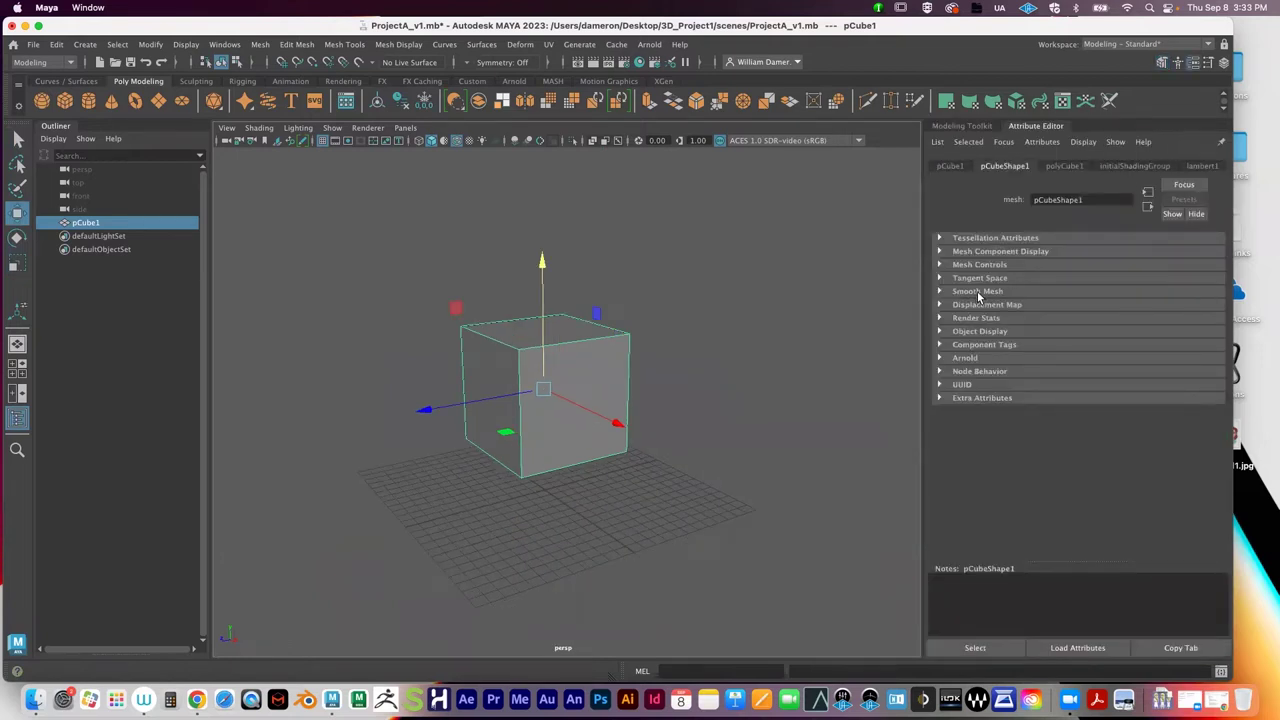
pyautogui.click(966, 125)
pyautogui.click(1169, 125)
pyautogui.click(1064, 165)
pyautogui.doubleClick(1050, 314)
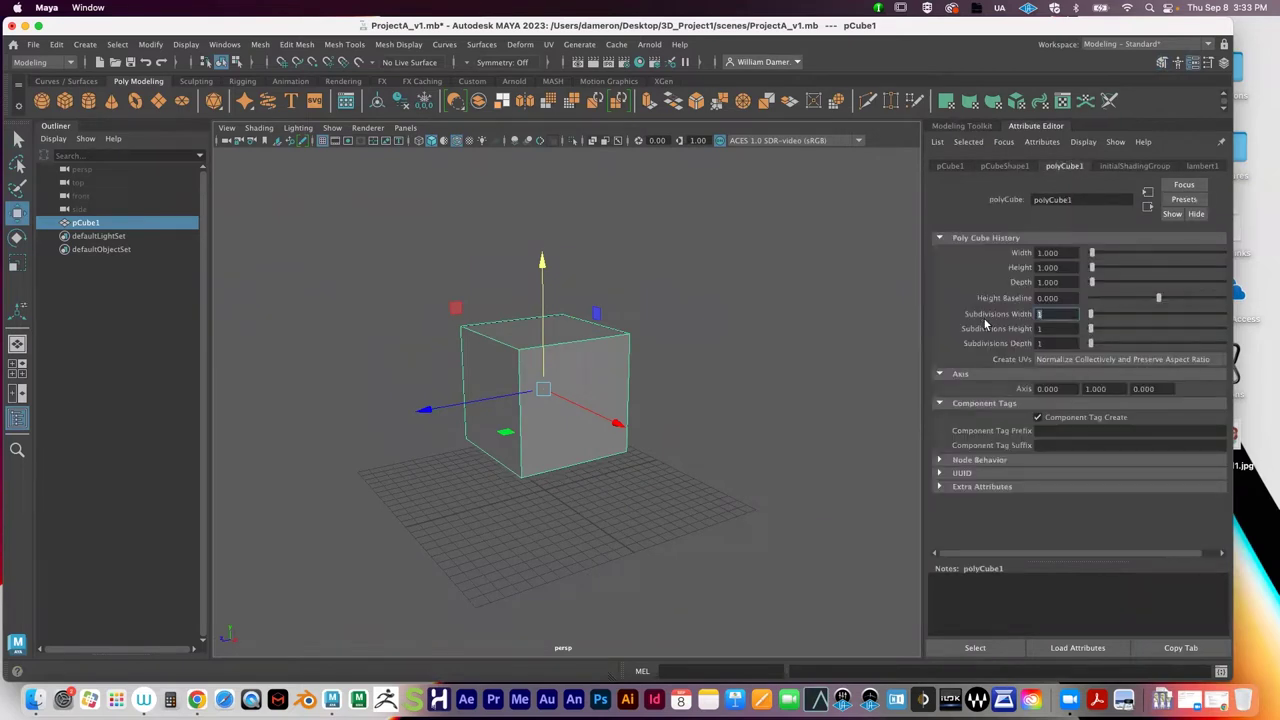
pyautogui.write('2')
pyautogui.press('Tab')
pyautogui.write('2')
pyautogui.press('Tab')
pyautogui.write('2')
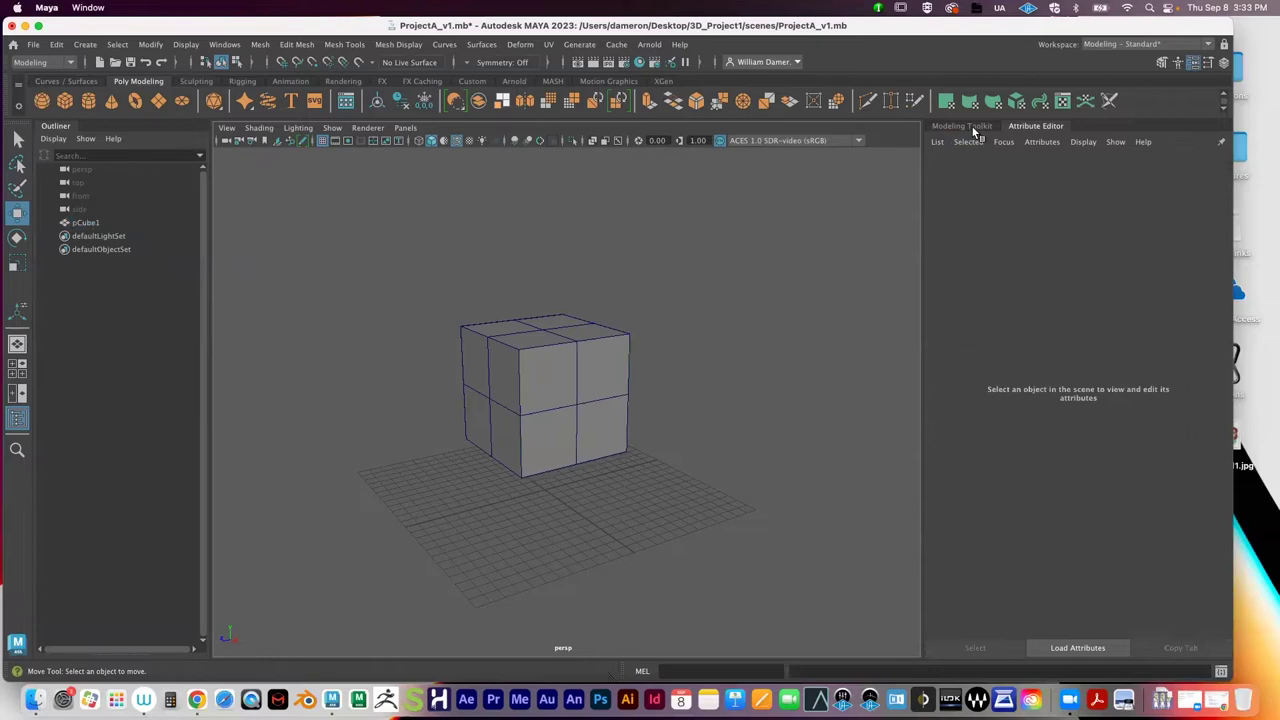
pyautogui.click(971, 125)
pyautogui.click(614, 391)
pyautogui.press('q')
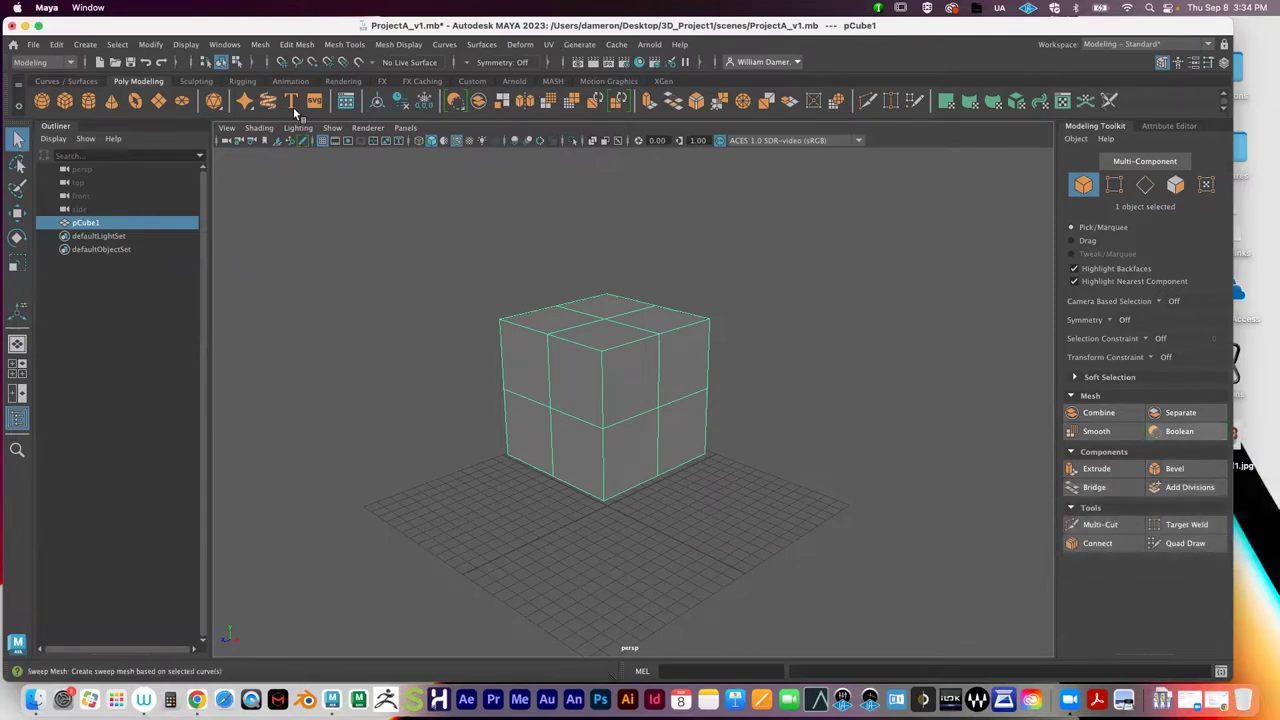
# Step: Add a new undivided polygon cube at the origin and delete the large subdivided cube
pyautogui.click(52, 100)
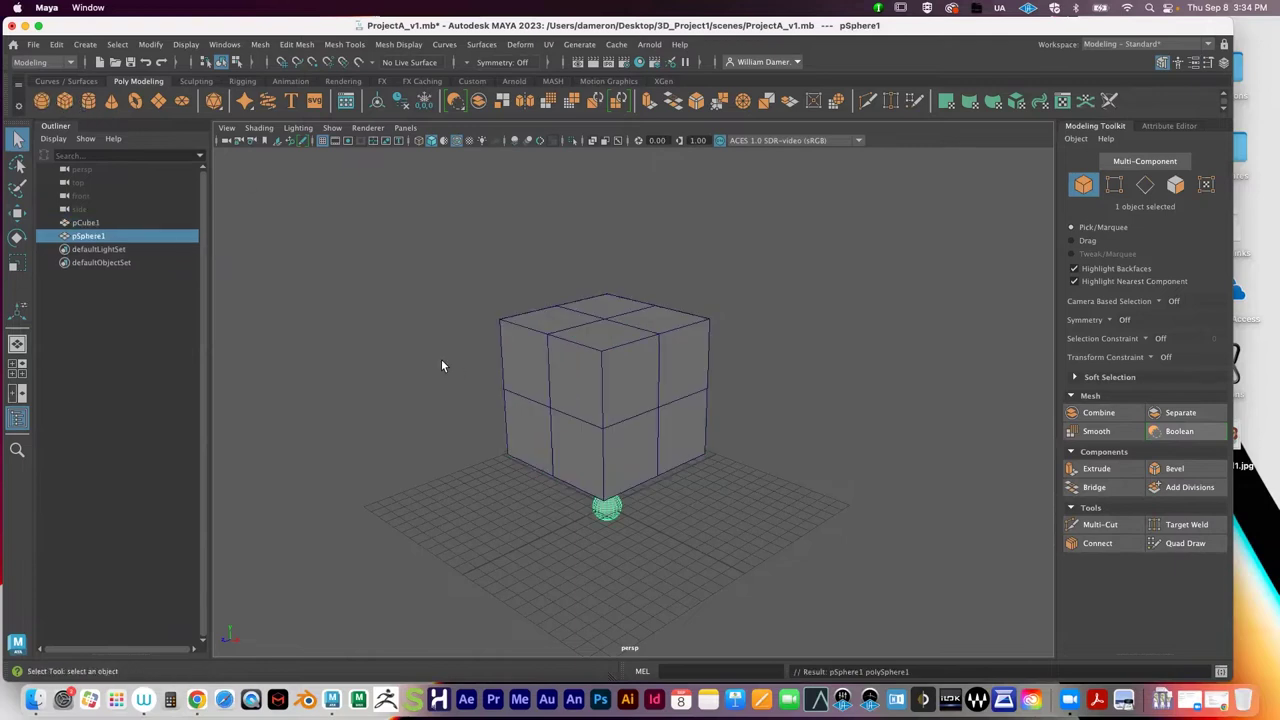
pyautogui.press('super+z')
pyautogui.click(618, 388)
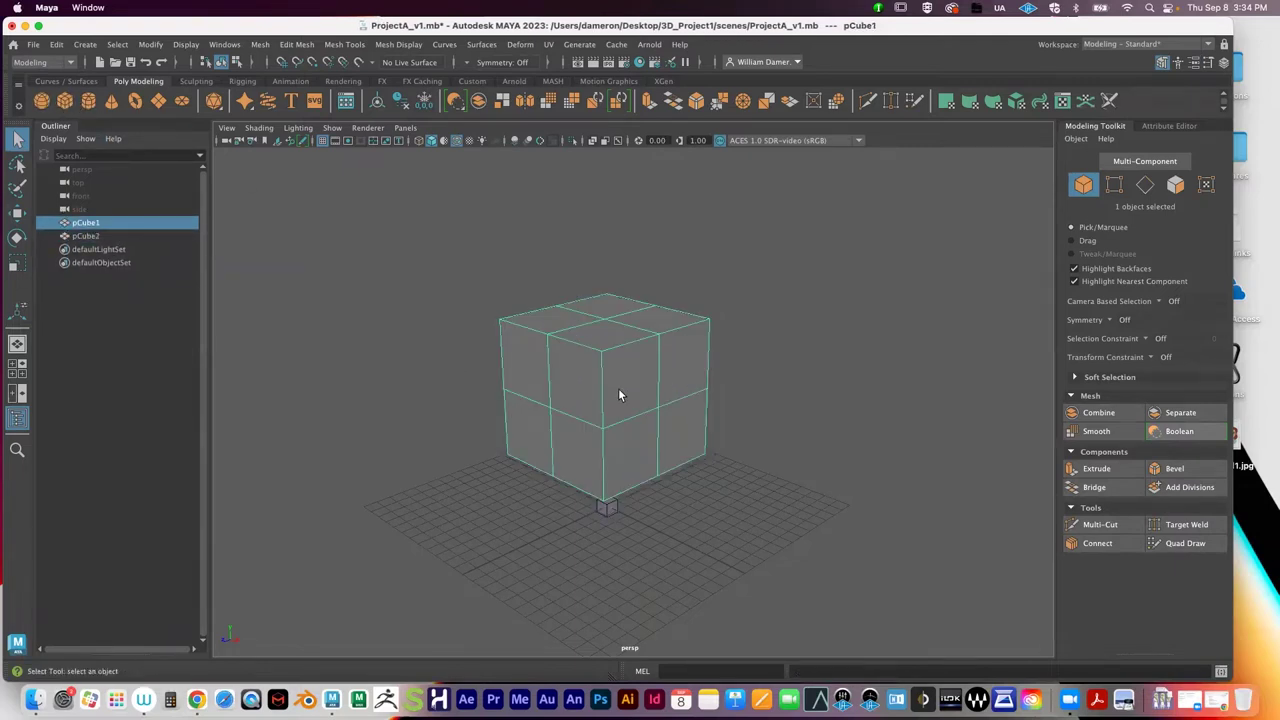
pyautogui.press('Delete')
# Step: Scale the new cube up uniformly and raise it above the grid
pyautogui.click(608, 506)
pyautogui.press('r')
pyautogui.moveTo(607, 505); pyautogui.dragTo(773, 442)
pyautogui.press('w')
pyautogui.moveTo(608, 380); pyautogui.dragTo(610, 256)
# Step: Switch the cube to edge selection and select the four edges around its top face
pyautogui.press('q')
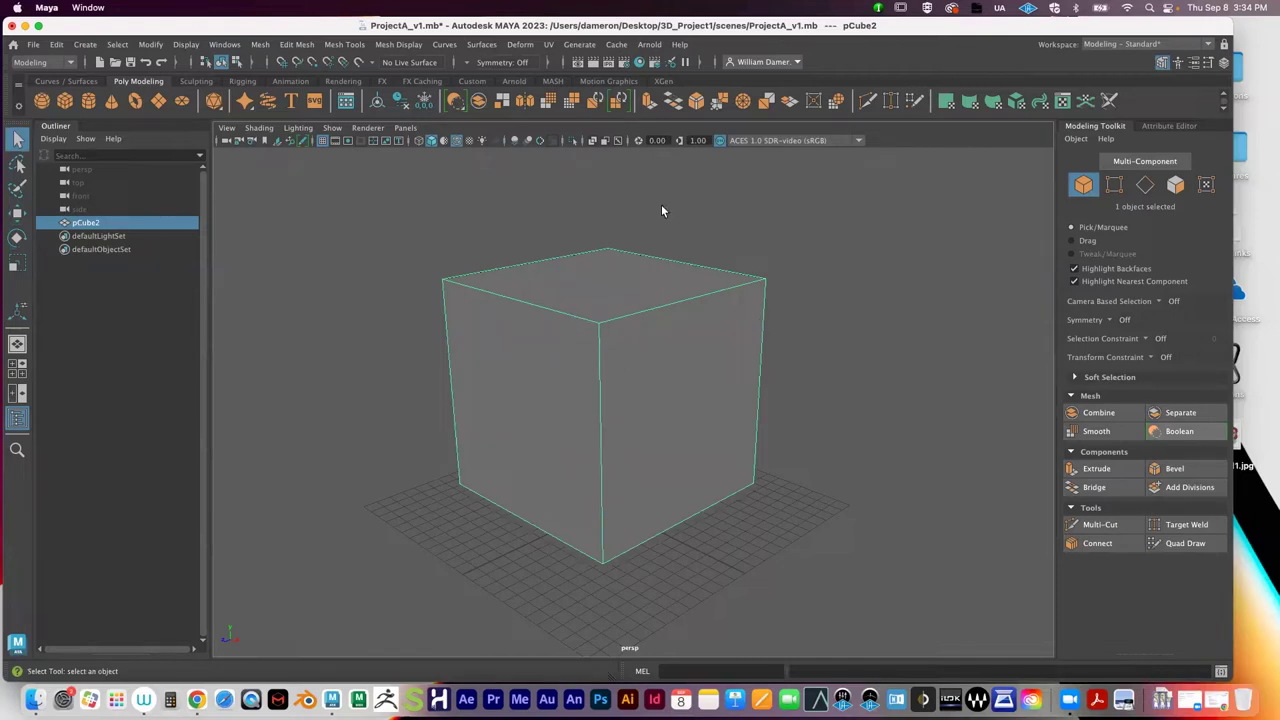
pyautogui.moveTo(620, 259); pyautogui.dragTo(607, 216, button='right')
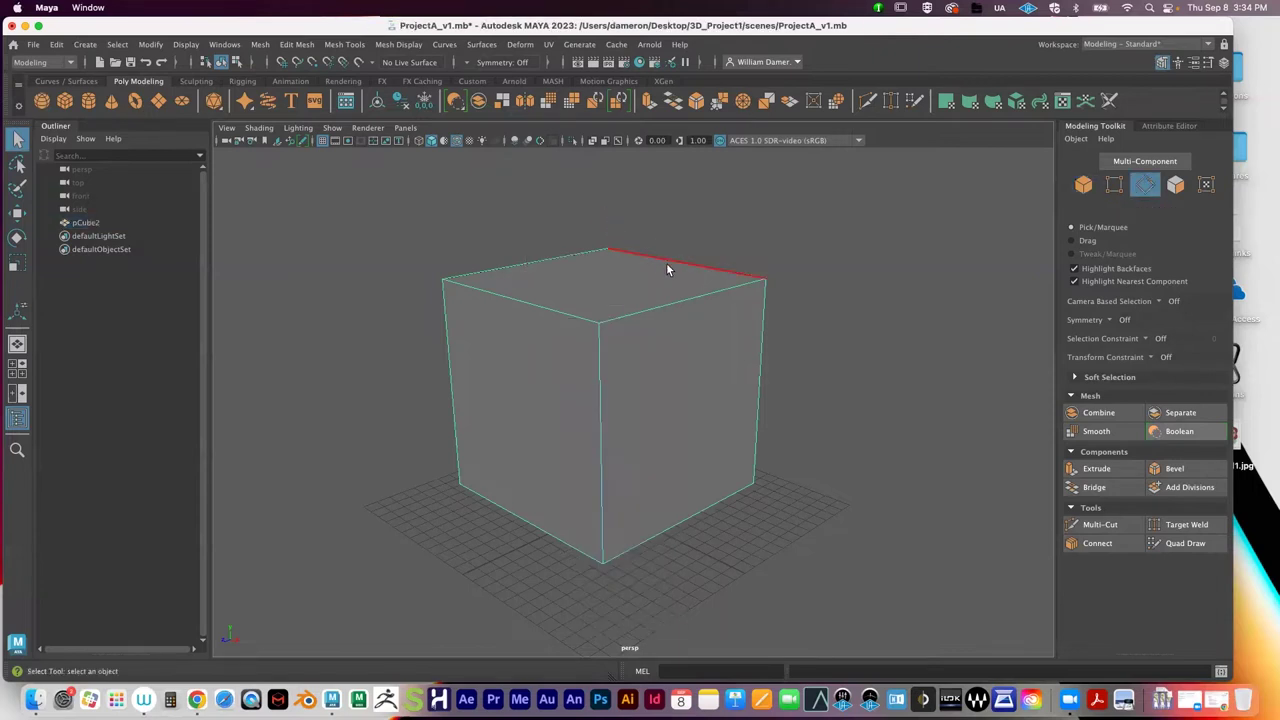
pyautogui.keyDown('alt'); pyautogui.moveTo(664, 265); pyautogui.dragTo(537, 320); pyautogui.keyUp('alt')
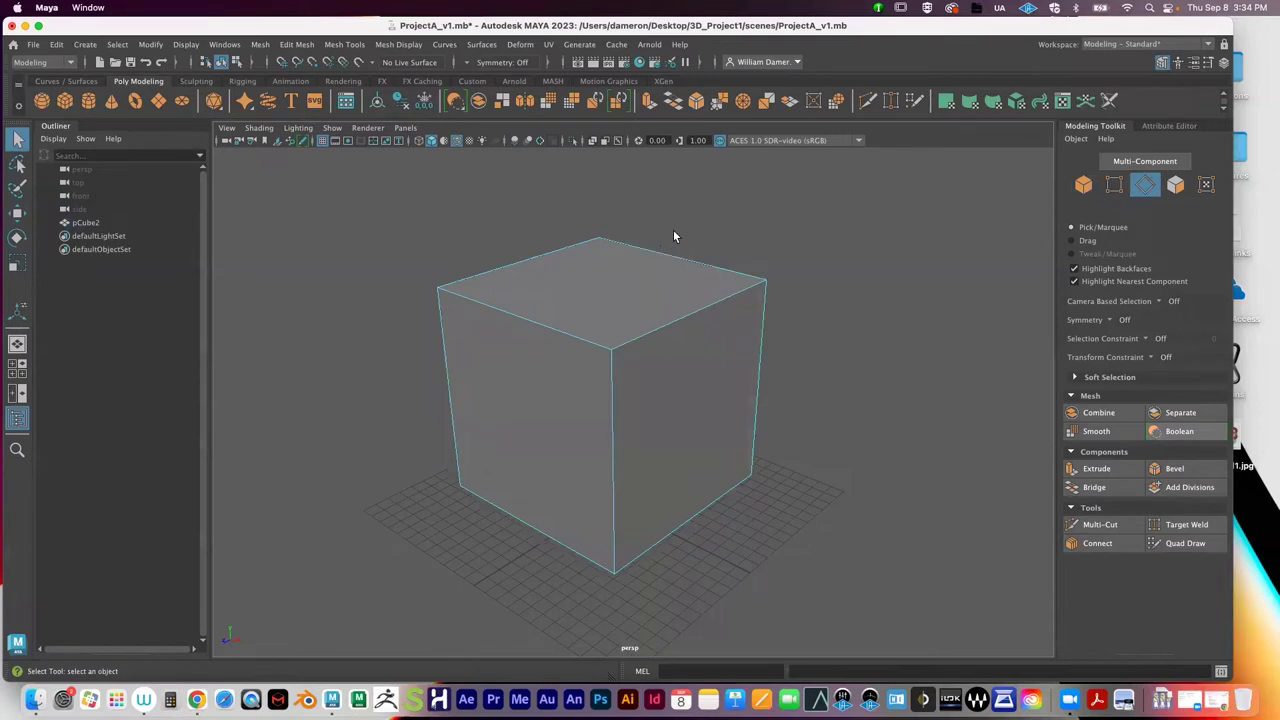
pyautogui.click(676, 312)
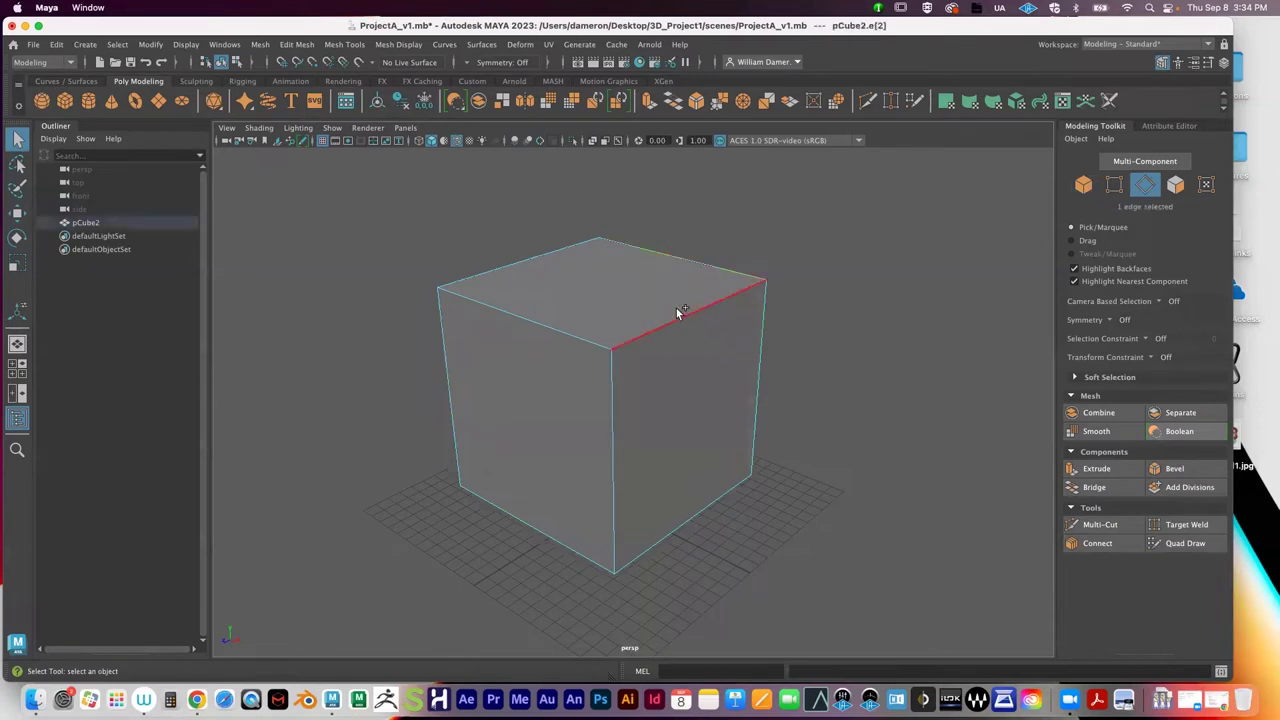
pyautogui.keyDown('shift'); pyautogui.click(556, 342); pyautogui.keyUp('shift')
pyautogui.keyDown('shift'); pyautogui.click(522, 257); pyautogui.keyUp('shift')
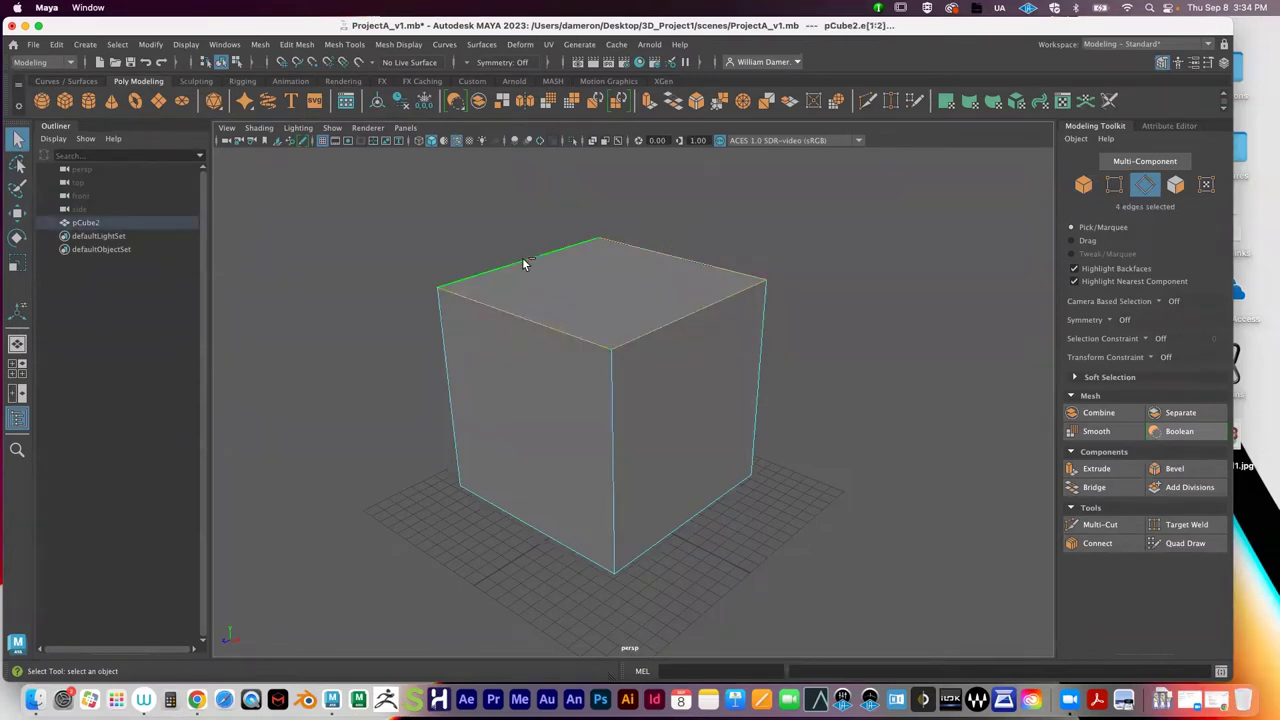
pyautogui.keyDown('alt'); pyautogui.moveTo(669, 369); pyautogui.dragTo(521, 380); pyautogui.keyUp('alt')
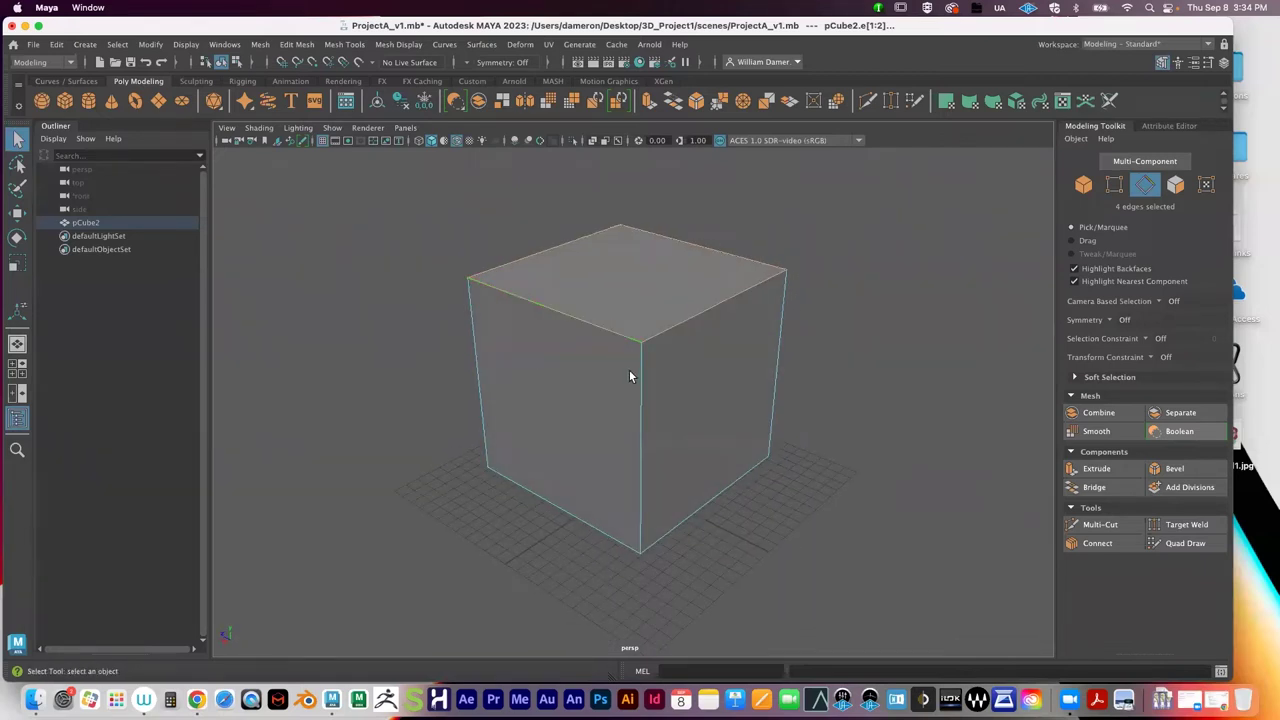
pyautogui.keyDown('alt'); pyautogui.moveTo(646, 371); pyautogui.dragTo(647, 377); pyautogui.keyUp('alt')
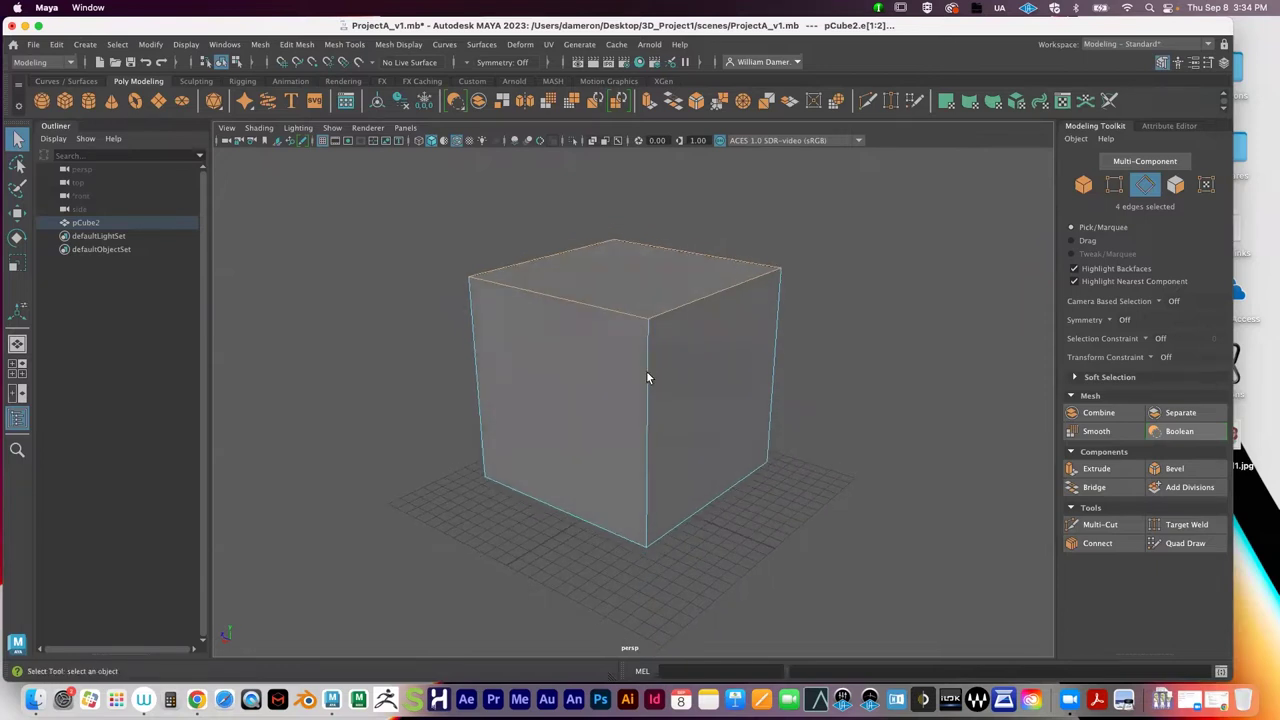
# Step: Frame the cube in the side view, marquee-select its top edges, and return to the perspective view
pyautogui.press('space')
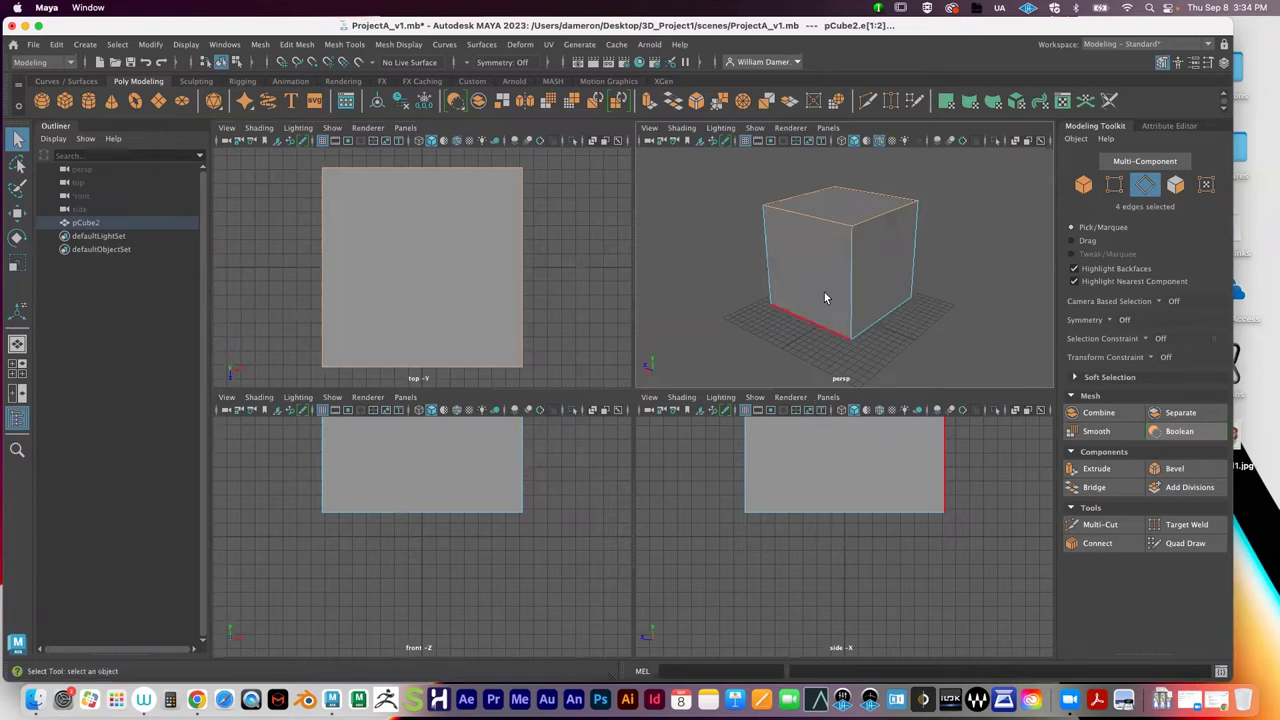
pyautogui.press('space')
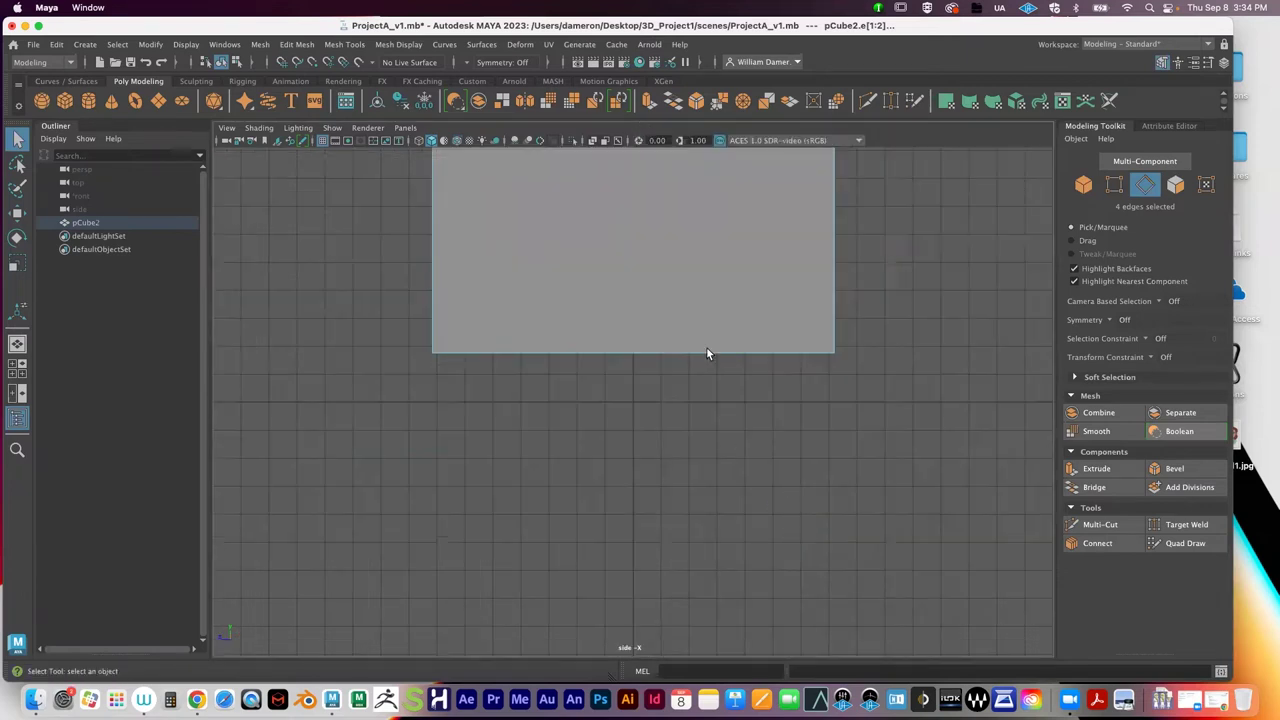
pyautogui.press('f')
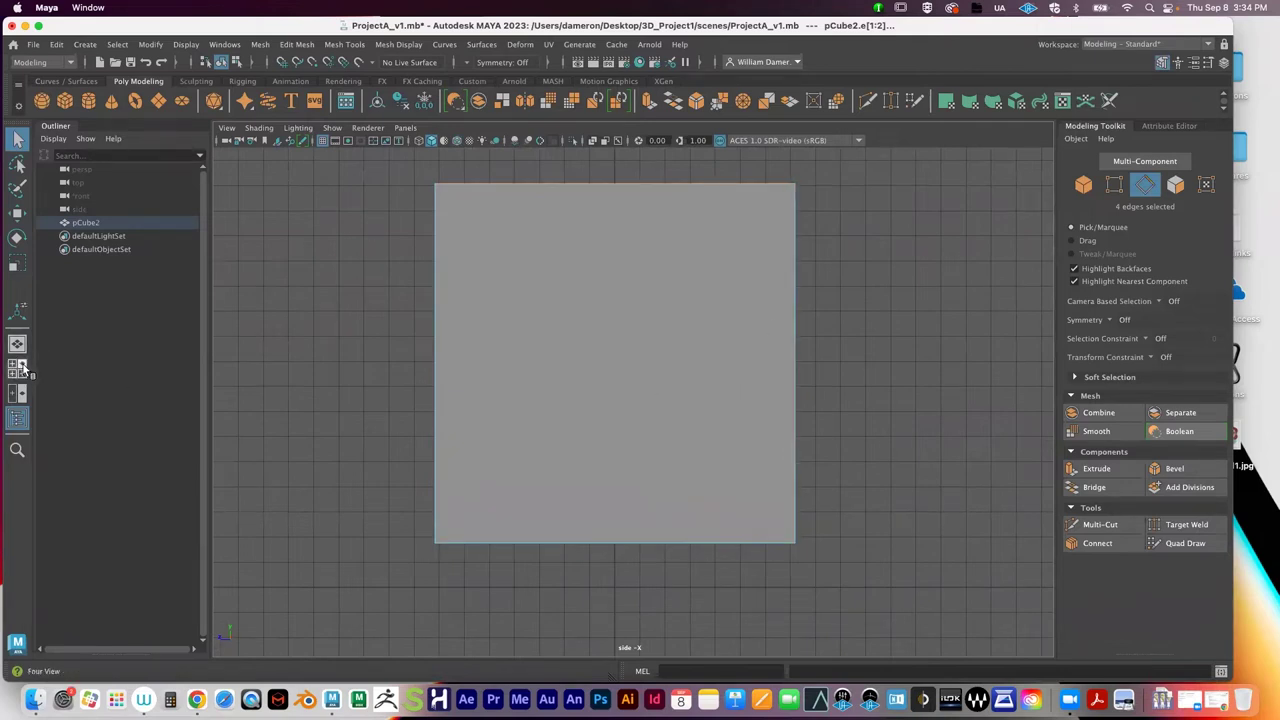
pyautogui.keyDown('alt'); pyautogui.moveTo(889, 301); pyautogui.dragTo(873, 347, button='middle'); pyautogui.keyUp('alt')
pyautogui.click(873, 347)
pyautogui.moveTo(314, 202); pyautogui.dragTo(1002, 396)
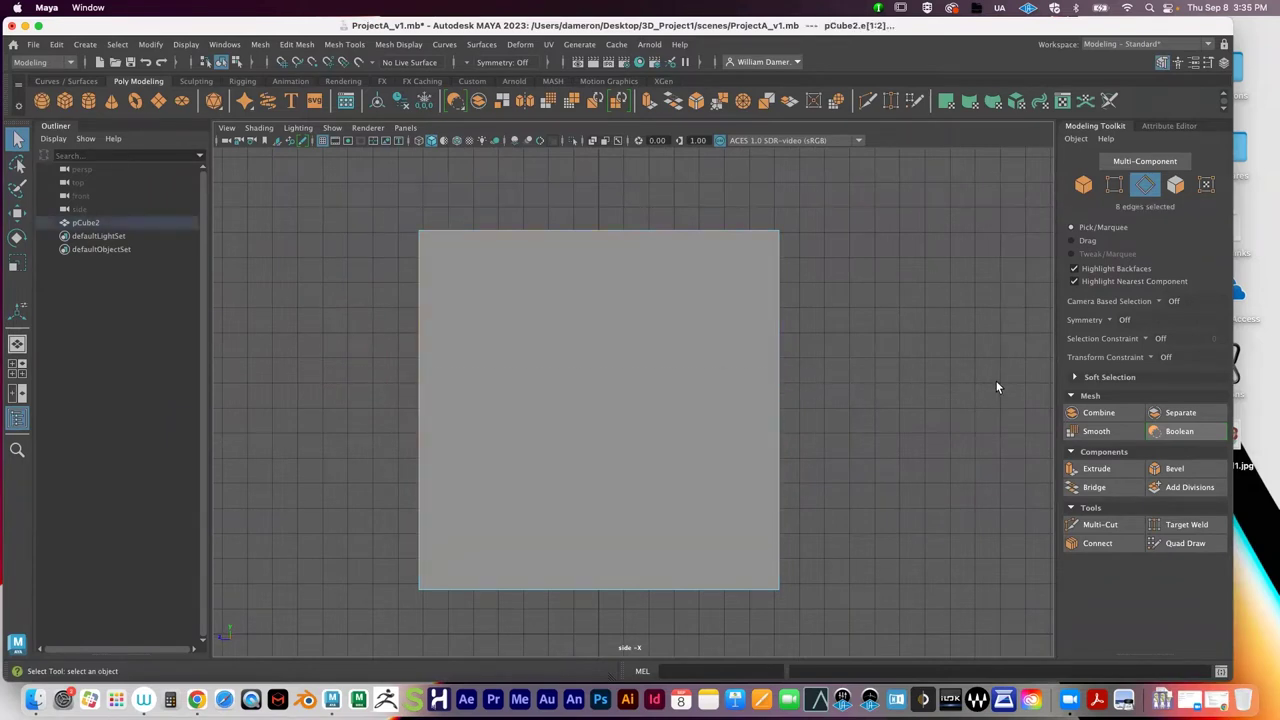
pyautogui.moveTo(345, 314); pyautogui.dragTo(984, 373)
pyautogui.press('space')
pyautogui.press('space')
pyautogui.keyDown('alt'); pyautogui.moveTo(850, 300); pyautogui.dragTo(794, 337); pyautogui.keyUp('alt')
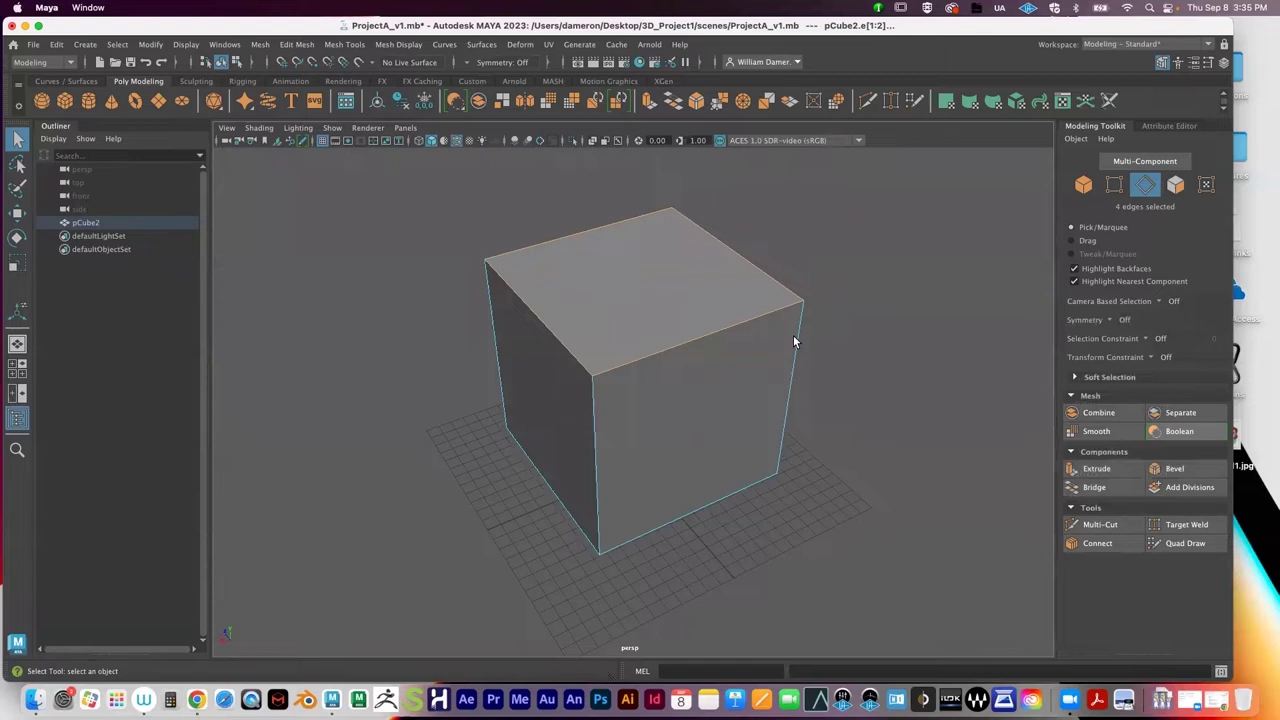
pyautogui.moveTo(789, 349)
pyautogui.keyDown('alt'); pyautogui.mouseDown()
pyautogui.moveTo(783, 334)
pyautogui.moveTo(785, 357)
pyautogui.moveTo(777, 347)
pyautogui.mouseUp(); pyautogui.keyUp('alt')
# Step: Clear the selection, reselect the cube's four top edges one by one, and check them in wireframe display
pyautogui.click(864, 316)
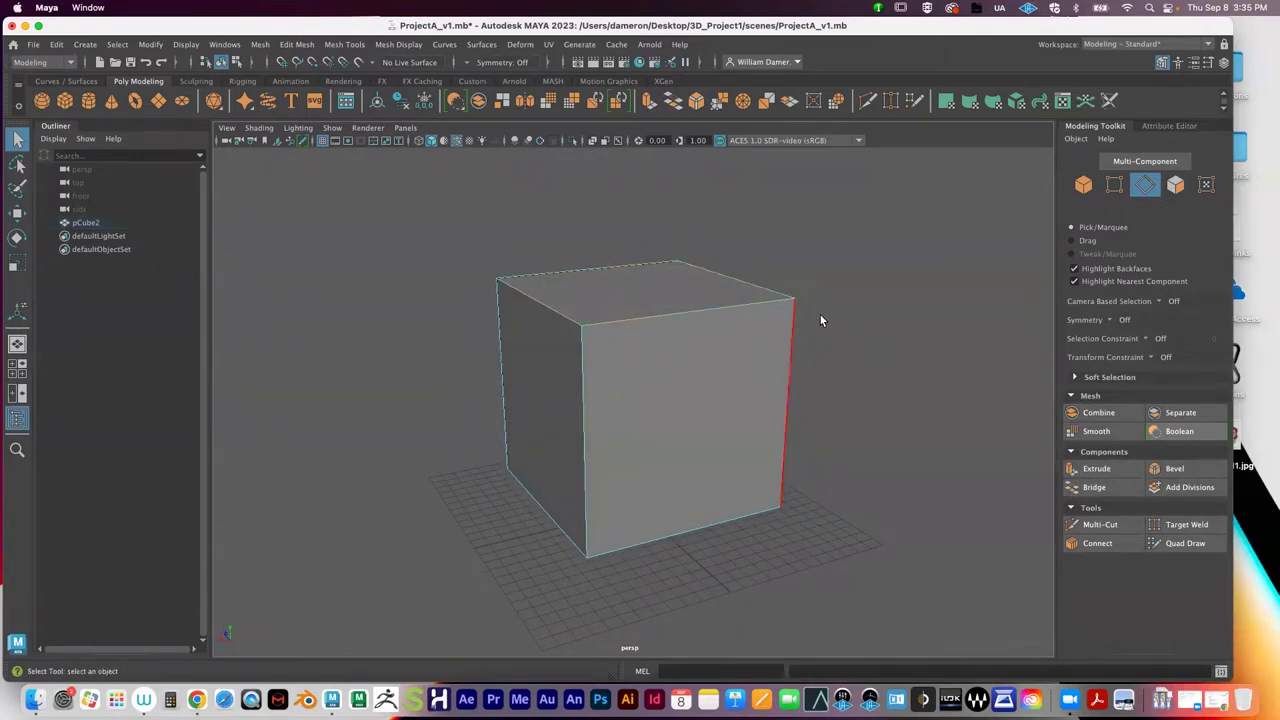
pyautogui.click(720, 304)
pyautogui.keyDown('shift'); pyautogui.click(560, 317); pyautogui.keyUp('shift')
pyautogui.keyDown('ctrl'); pyautogui.click(562, 313); pyautogui.keyUp('ctrl')
pyautogui.keyDown('shift'); pyautogui.click(553, 270); pyautogui.keyUp('shift')
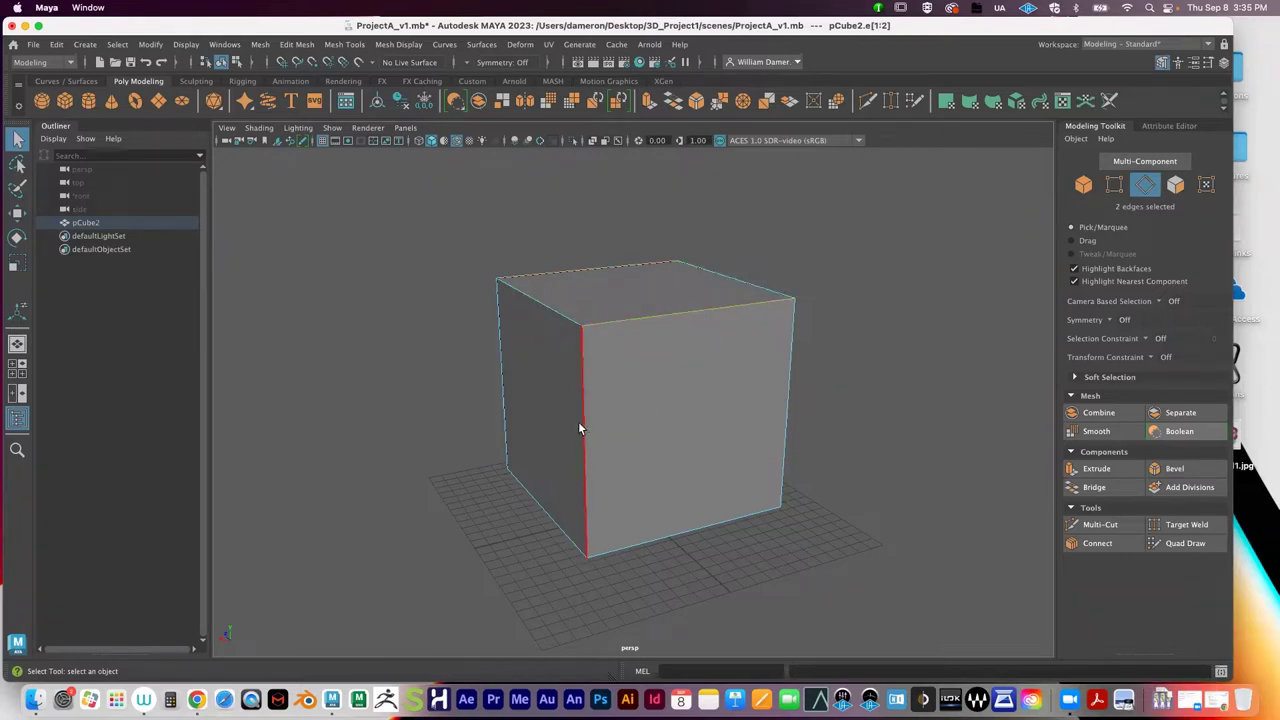
pyautogui.keyDown('shift'); pyautogui.click(543, 321); pyautogui.keyUp('shift')
pyautogui.keyDown('shift'); pyautogui.click(718, 276); pyautogui.keyUp('shift')
pyautogui.moveTo(718, 276)
pyautogui.keyDown('alt'); pyautogui.mouseDown()
pyautogui.moveTo(666, 363)
pyautogui.moveTo(508, 340)
pyautogui.moveTo(668, 355)
pyautogui.mouseUp(); pyautogui.keyUp('alt')
pyautogui.press('4')
pyautogui.moveTo(809, 397)
pyautogui.keyDown('alt'); pyautogui.mouseDown()
pyautogui.moveTo(677, 394)
pyautogui.moveTo(691, 434)
pyautogui.moveTo(828, 438)
pyautogui.mouseUp(); pyautogui.keyUp('alt')
pyautogui.press('5')
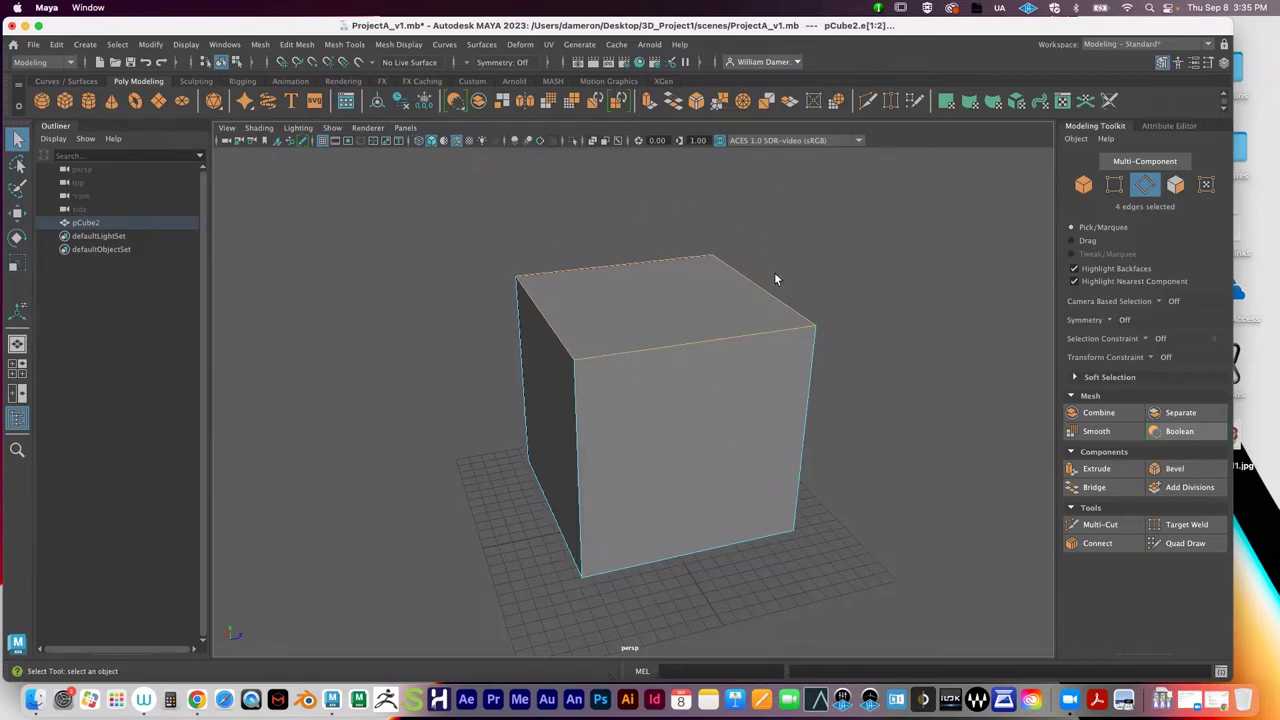
# Step: Bevel the four selected top edges of the cube and inspect the result up close
pyautogui.click(1175, 468)
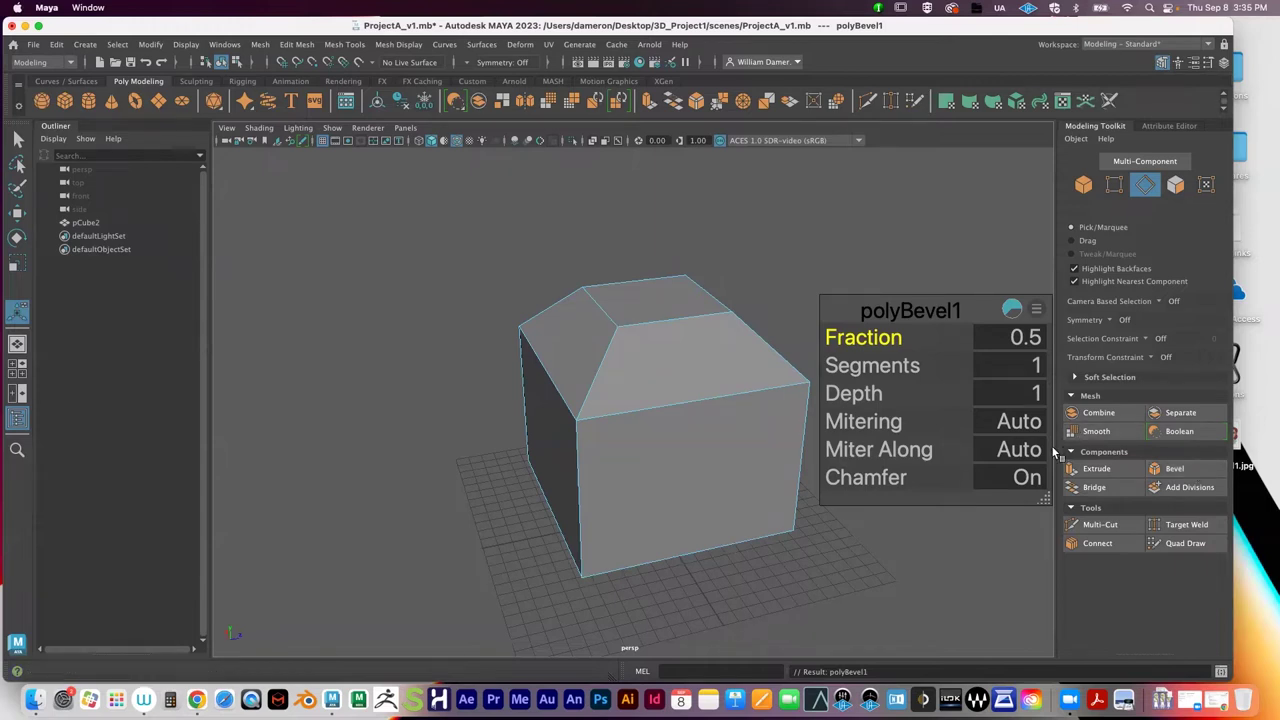
pyautogui.keyDown('alt'); pyautogui.moveTo(566, 304); pyautogui.dragTo(454, 293, button='middle'); pyautogui.keyUp('alt')
pyautogui.keyDown('alt'); pyautogui.moveTo(454, 293); pyautogui.dragTo(570, 316, button='right'); pyautogui.keyUp('alt')
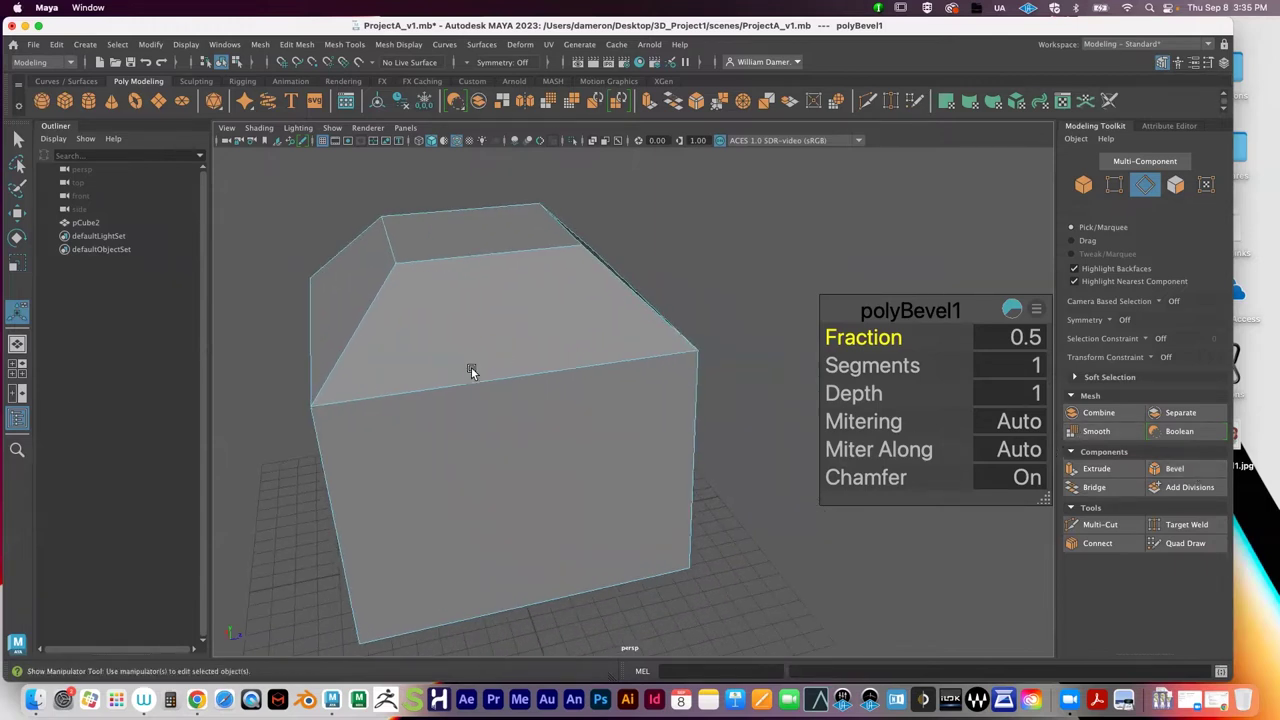
pyautogui.keyDown('alt'); pyautogui.moveTo(471, 369); pyautogui.dragTo(537, 377); pyautogui.keyUp('alt')
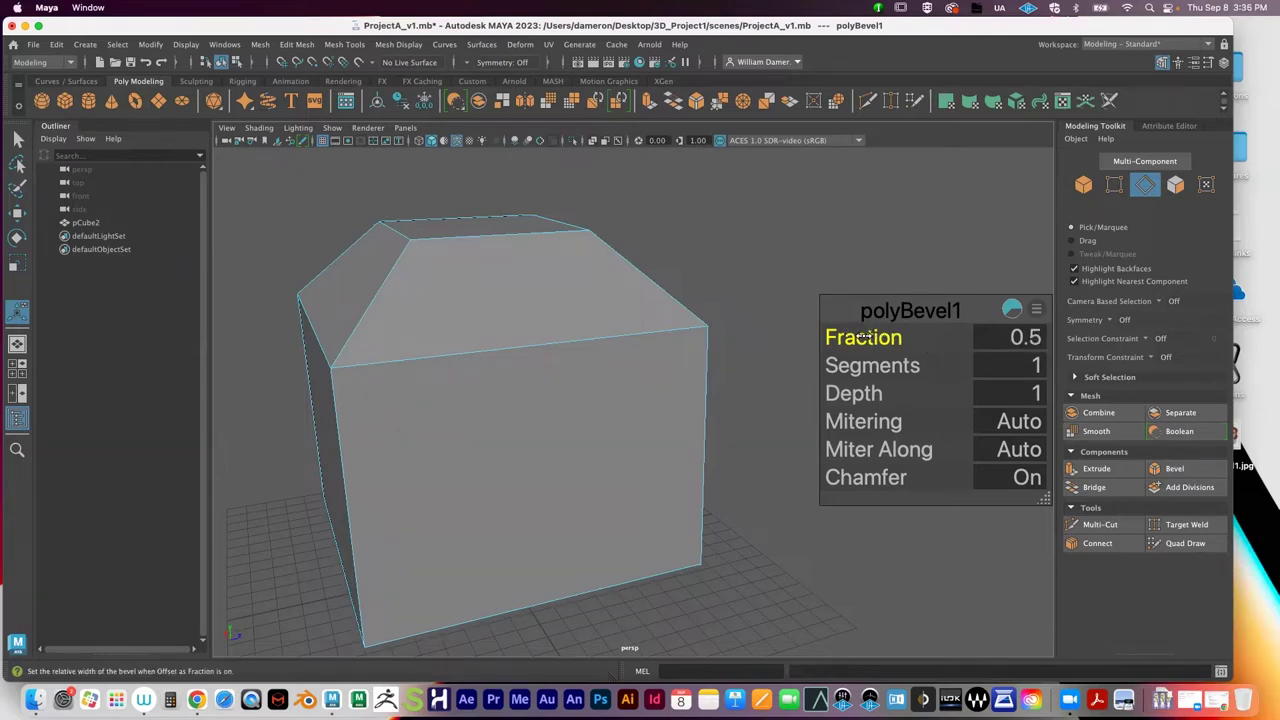
# Step: Try smaller fractions on the top-edge bevel, from 0.4 through 0.1 down to 0.05
pyautogui.moveTo(866, 336)
pyautogui.mouseDown()
pyautogui.moveTo(885, 341)
pyautogui.moveTo(852, 340)
pyautogui.moveTo(872, 339)
pyautogui.mouseUp()
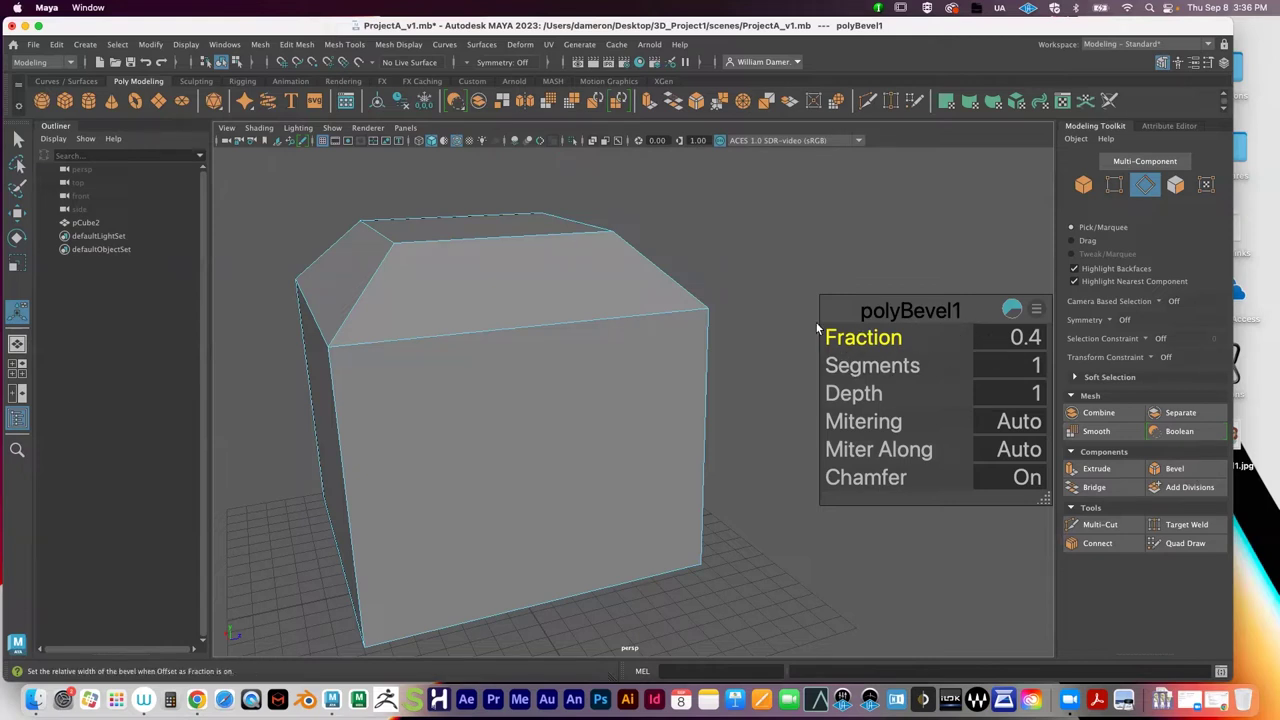
pyautogui.moveTo(876, 327); pyautogui.dragTo(874, 336)
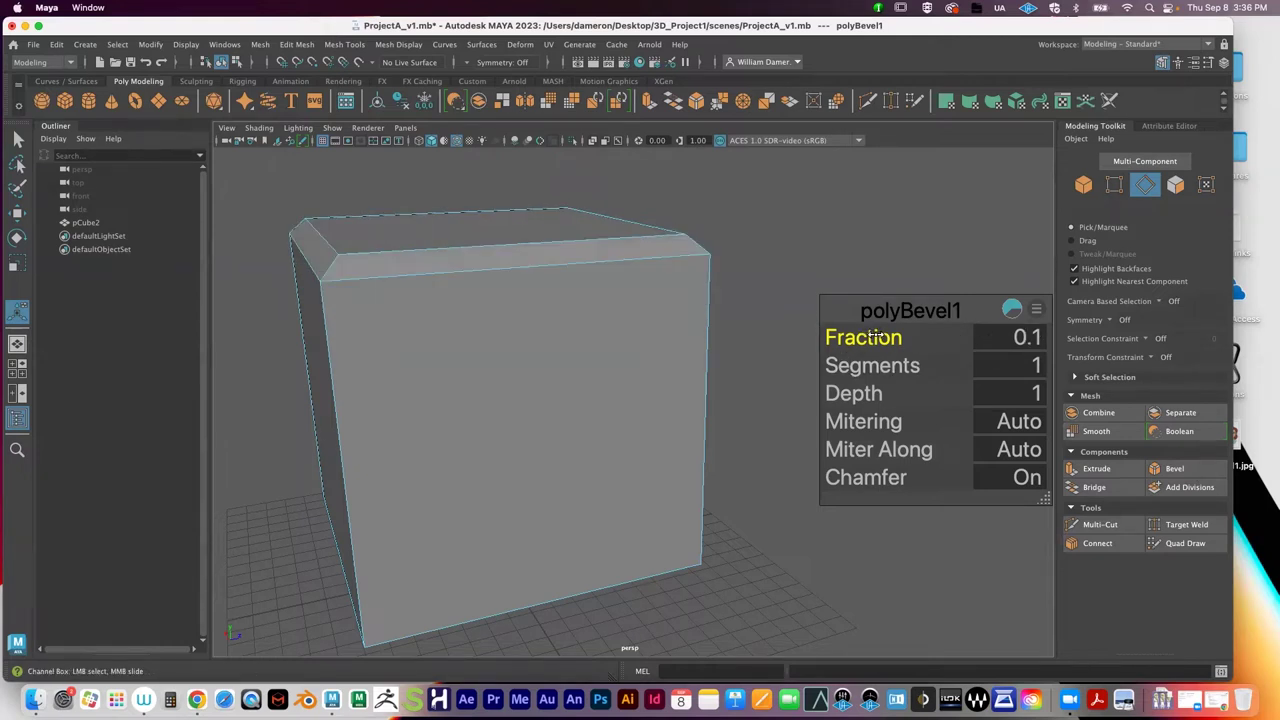
pyautogui.click(1017, 338)
pyautogui.write('.05')
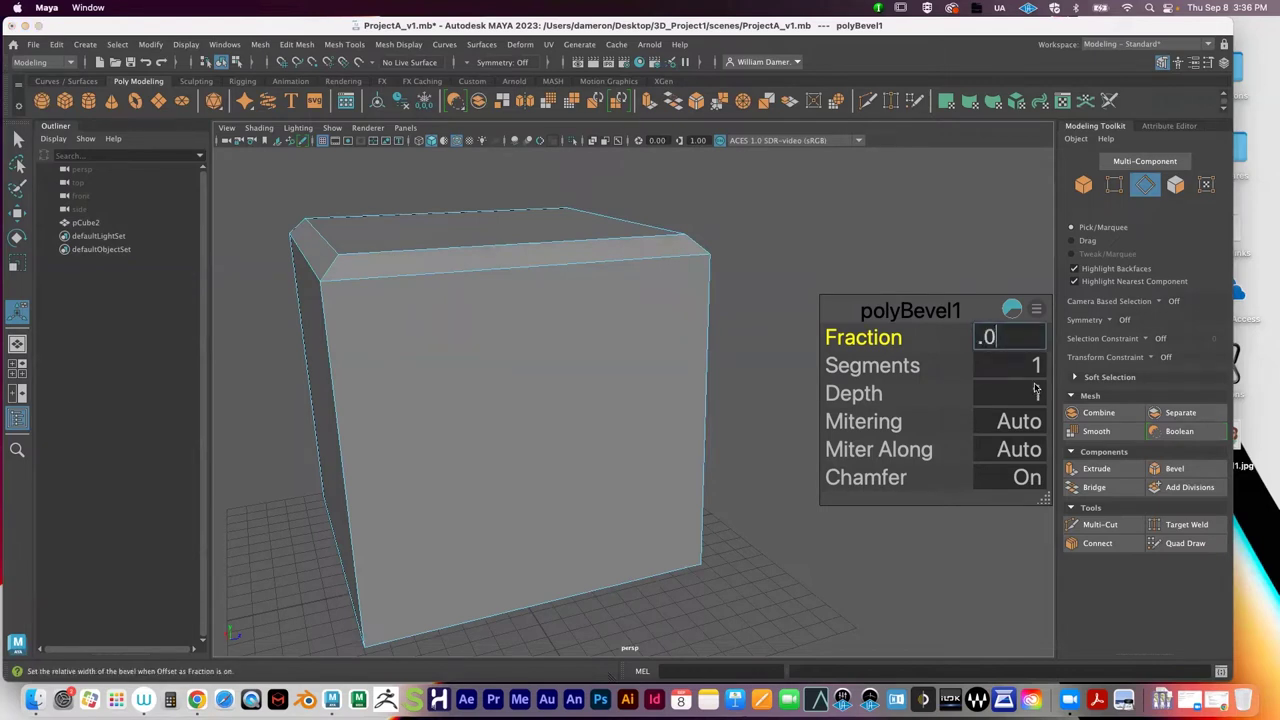
pyautogui.press('Return')
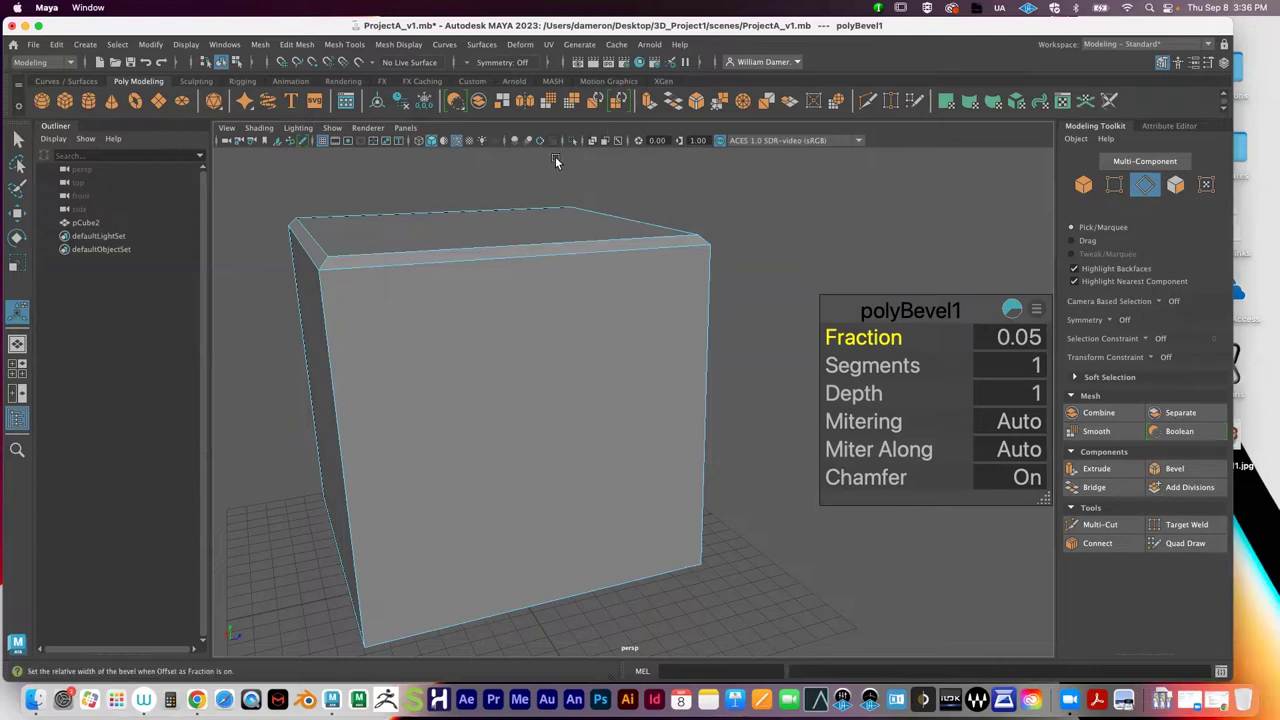
# Step: Set the bevel's fraction to 0.15 and view the chamfered top edge from the front
pyautogui.click(1027, 339)
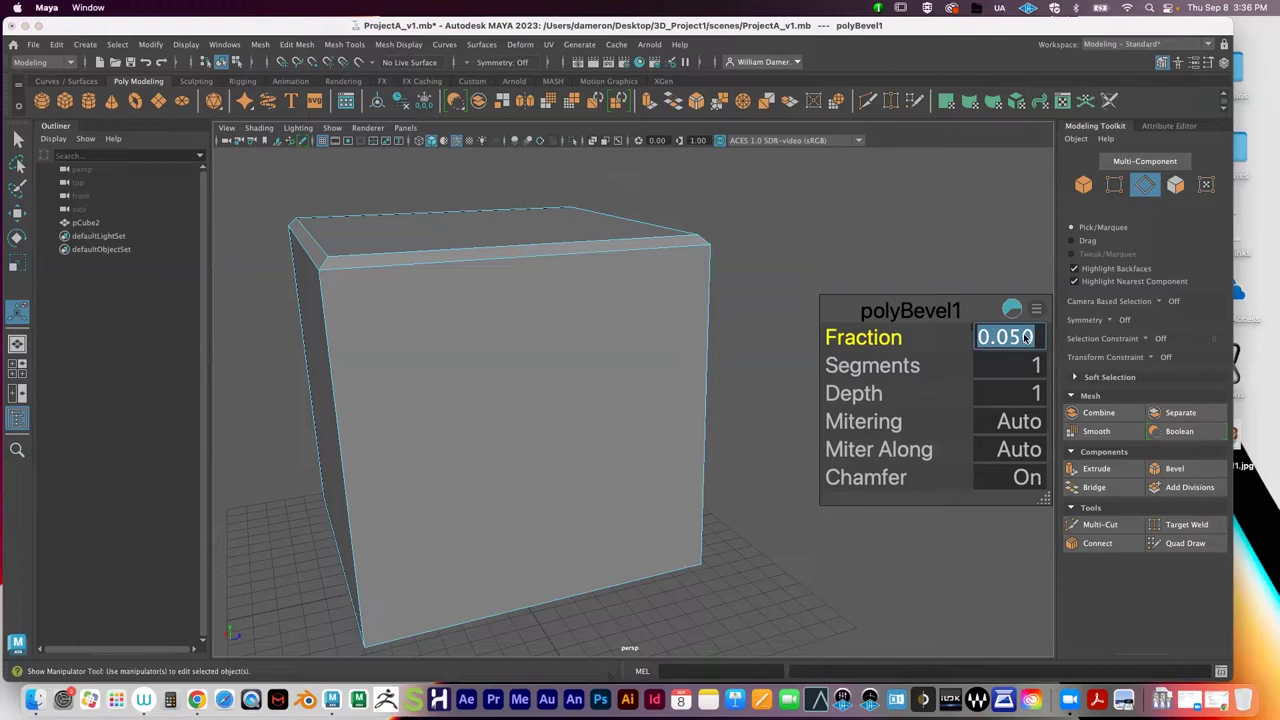
pyautogui.write('.15')
pyautogui.press('Return')
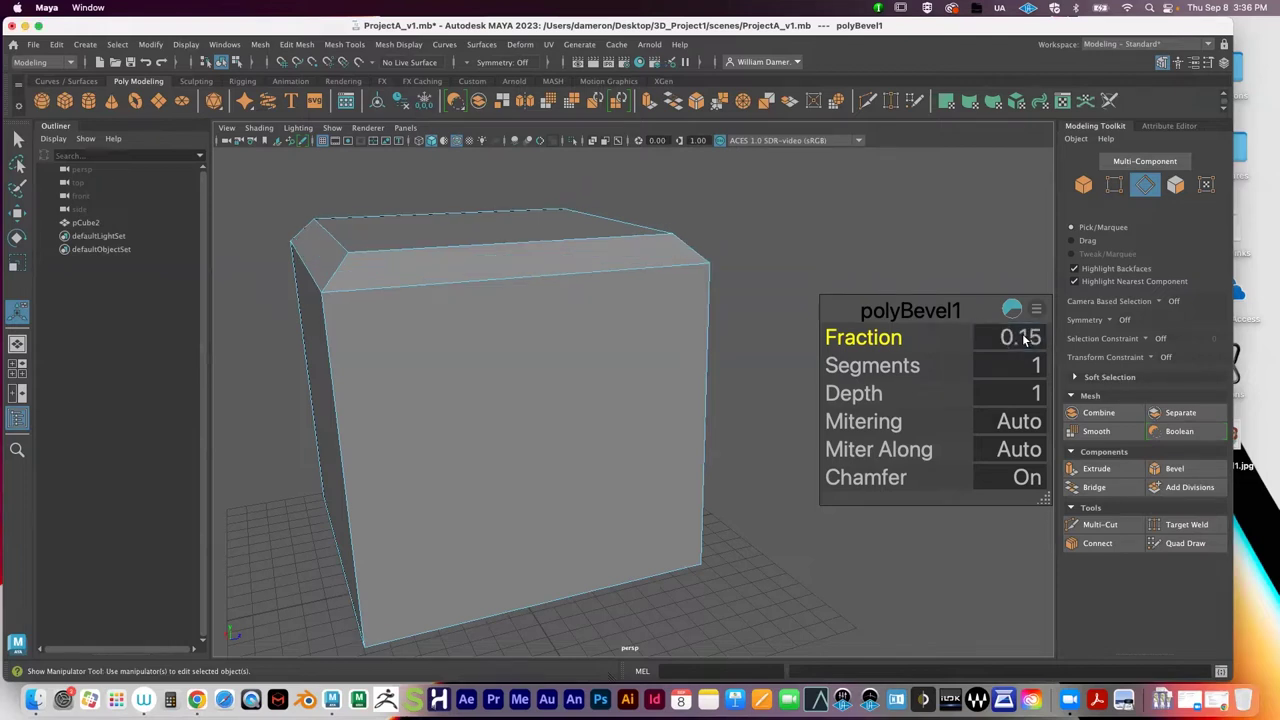
pyautogui.moveTo(599, 345)
pyautogui.keyDown('alt'); pyautogui.mouseDown(button='right')
pyautogui.moveTo(574, 329)
pyautogui.moveTo(534, 331)
pyautogui.moveTo(590, 332)
pyautogui.mouseUp(button='right'); pyautogui.keyUp('alt')
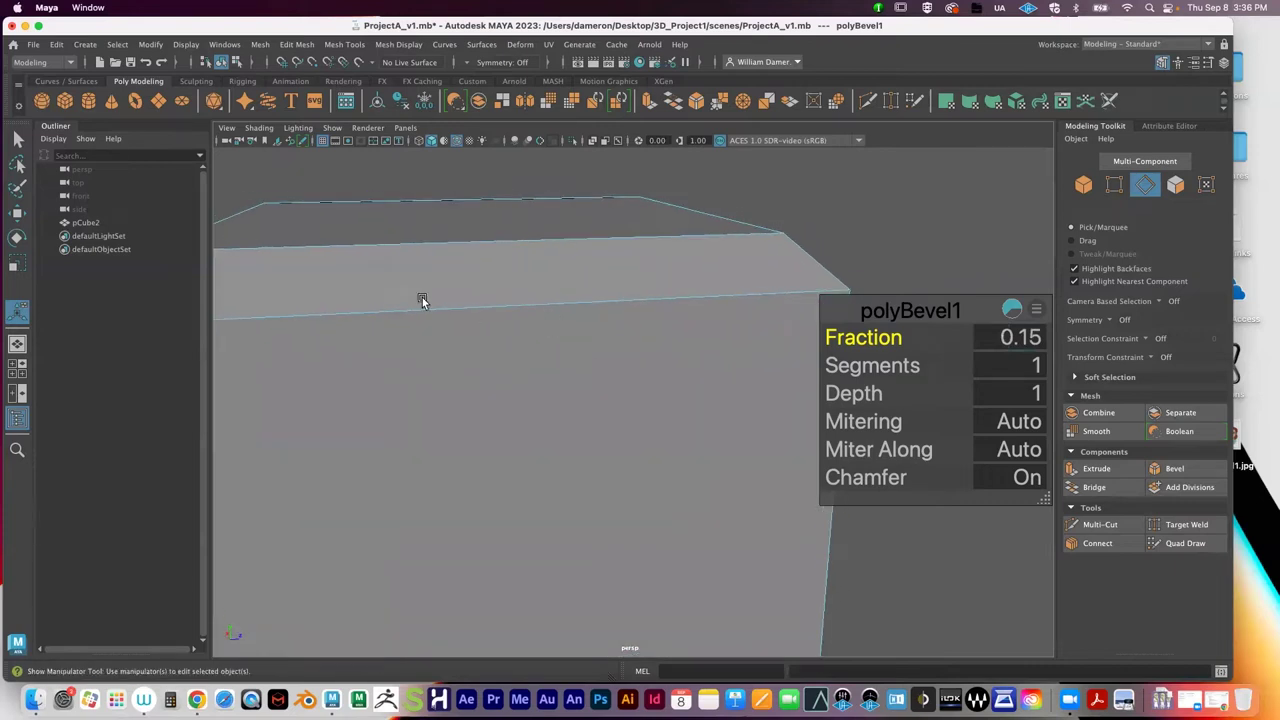
pyautogui.keyDown('alt'); pyautogui.moveTo(423, 300); pyautogui.dragTo(585, 306, button='middle'); pyautogui.keyUp('alt')
pyautogui.moveTo(378, 273)
pyautogui.keyDown('alt'); pyautogui.mouseDown()
pyautogui.moveTo(380, 220)
pyautogui.moveTo(395, 240)
pyautogui.moveTo(371, 257)
pyautogui.mouseUp(); pyautogui.keyUp('alt')
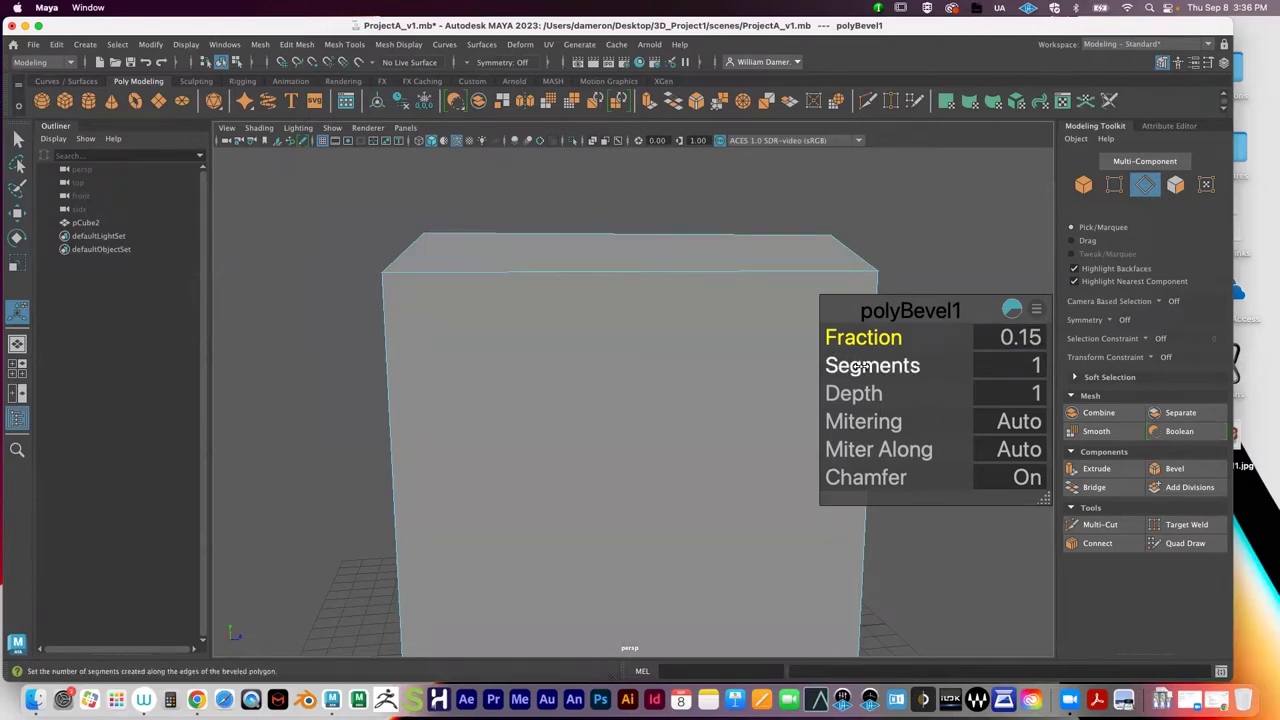
# Step: Try 4 and 8 segments on the top-edge bevel and examine the corner profile up close
pyautogui.click(1036, 370)
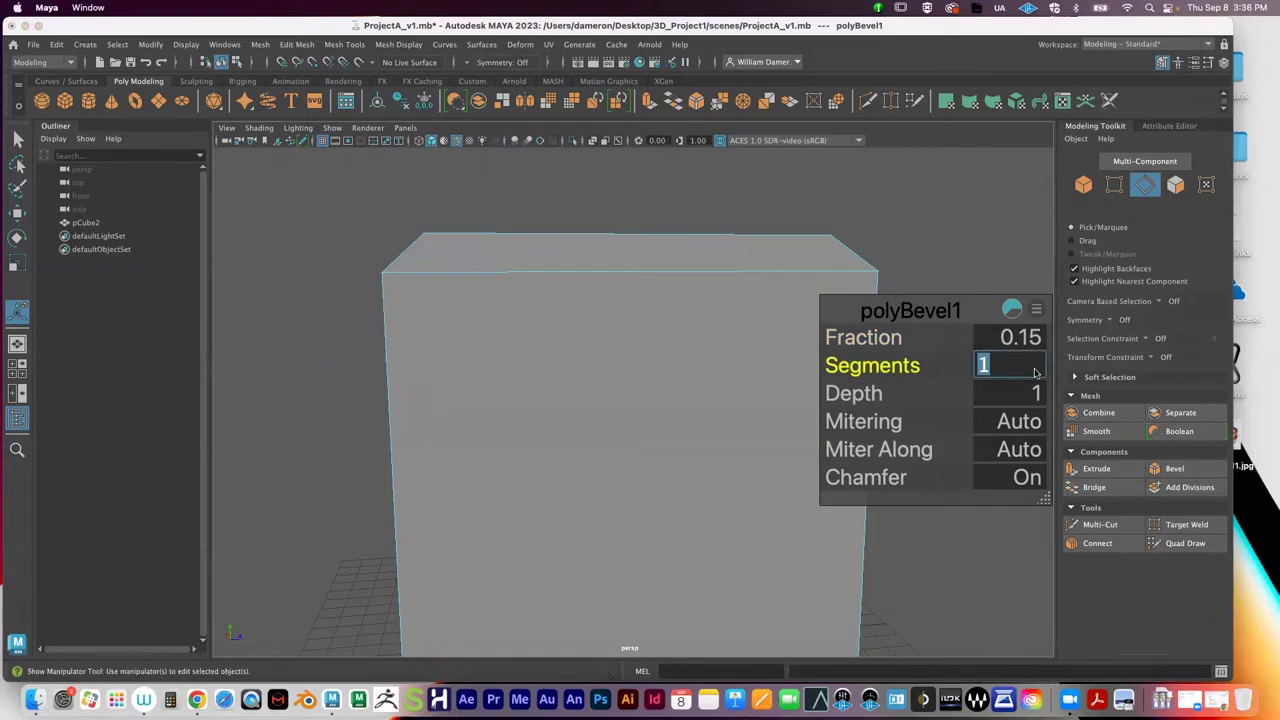
pyautogui.write('4')
pyautogui.press('Return')
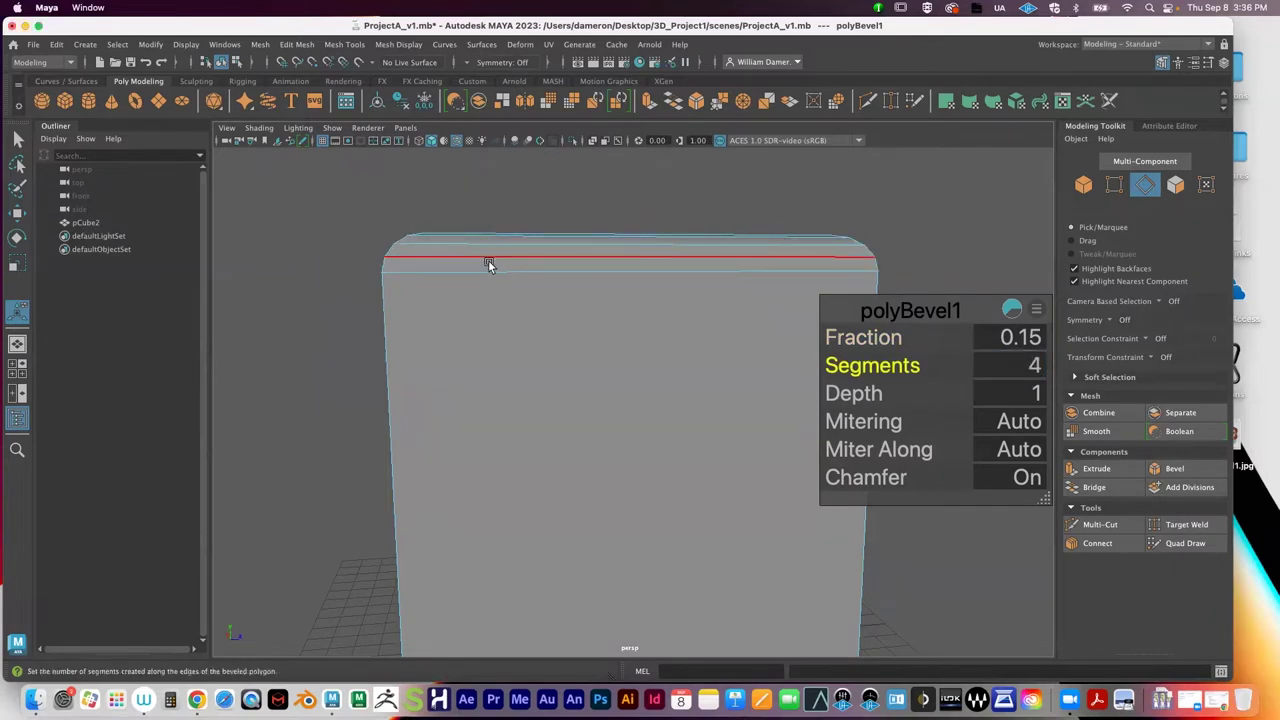
pyautogui.click(1015, 369)
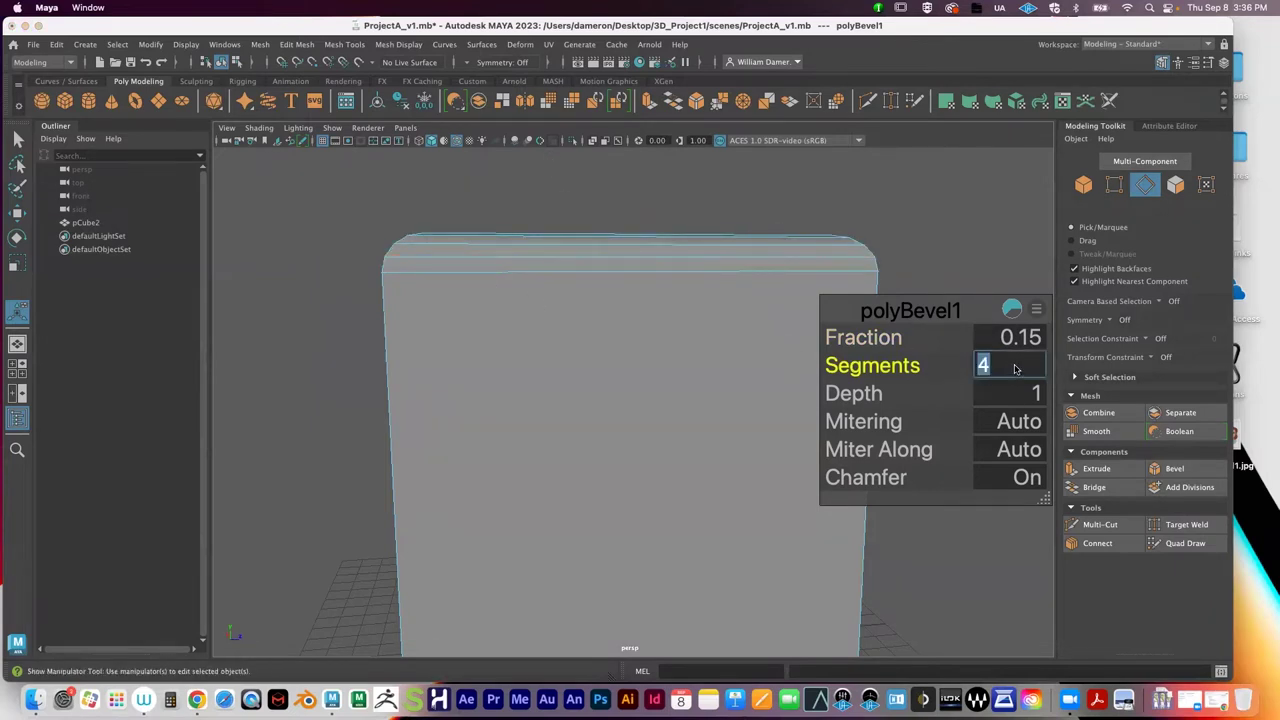
pyautogui.write('8')
pyautogui.press('Return')
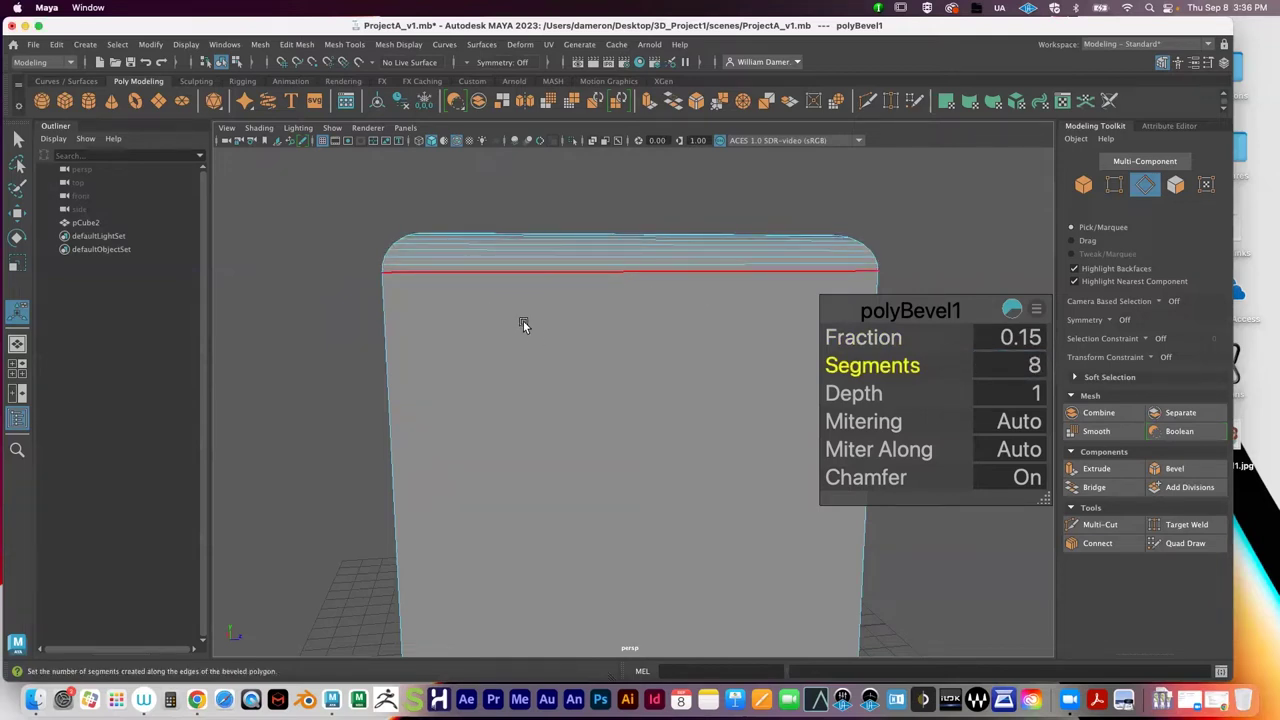
pyautogui.keyDown('alt'); pyautogui.moveTo(437, 298); pyautogui.dragTo(451, 340); pyautogui.keyUp('alt')
pyautogui.keyDown('alt'); pyautogui.moveTo(451, 340); pyautogui.dragTo(563, 340, button='right'); pyautogui.keyUp('alt')
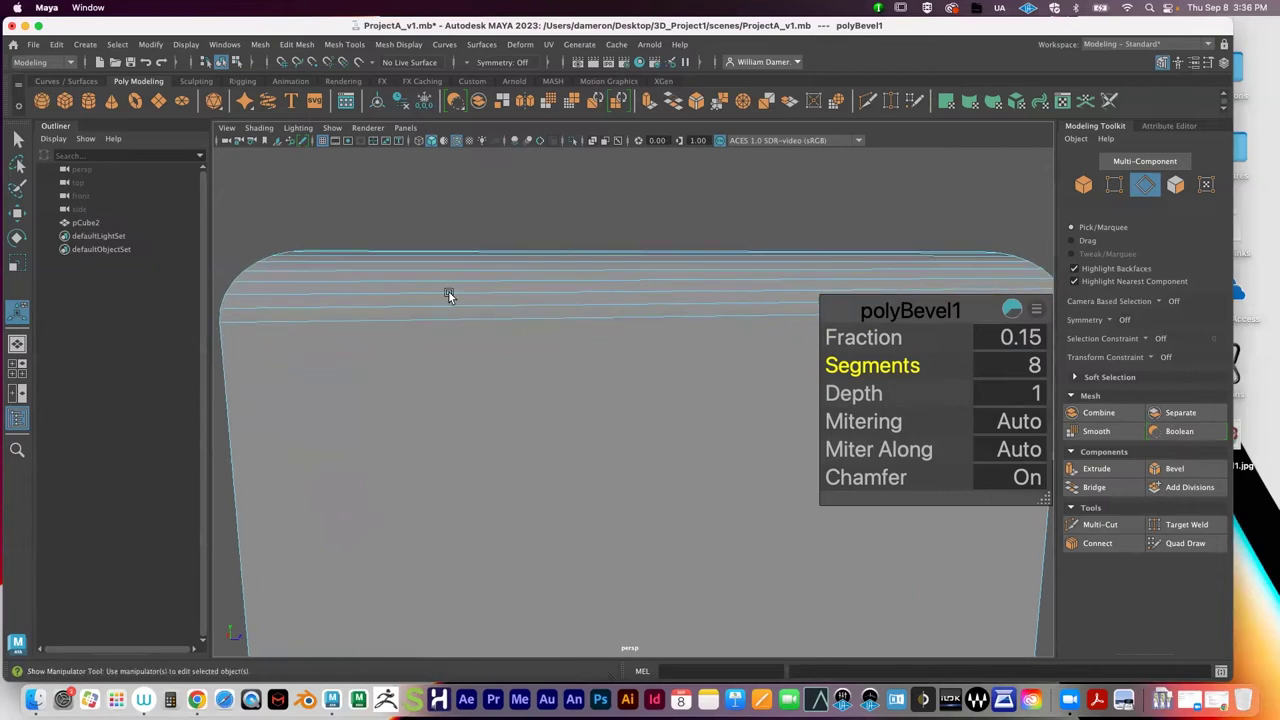
pyautogui.keyDown('alt'); pyautogui.moveTo(449, 294); pyautogui.dragTo(478, 294, button='middle'); pyautogui.keyUp('alt')
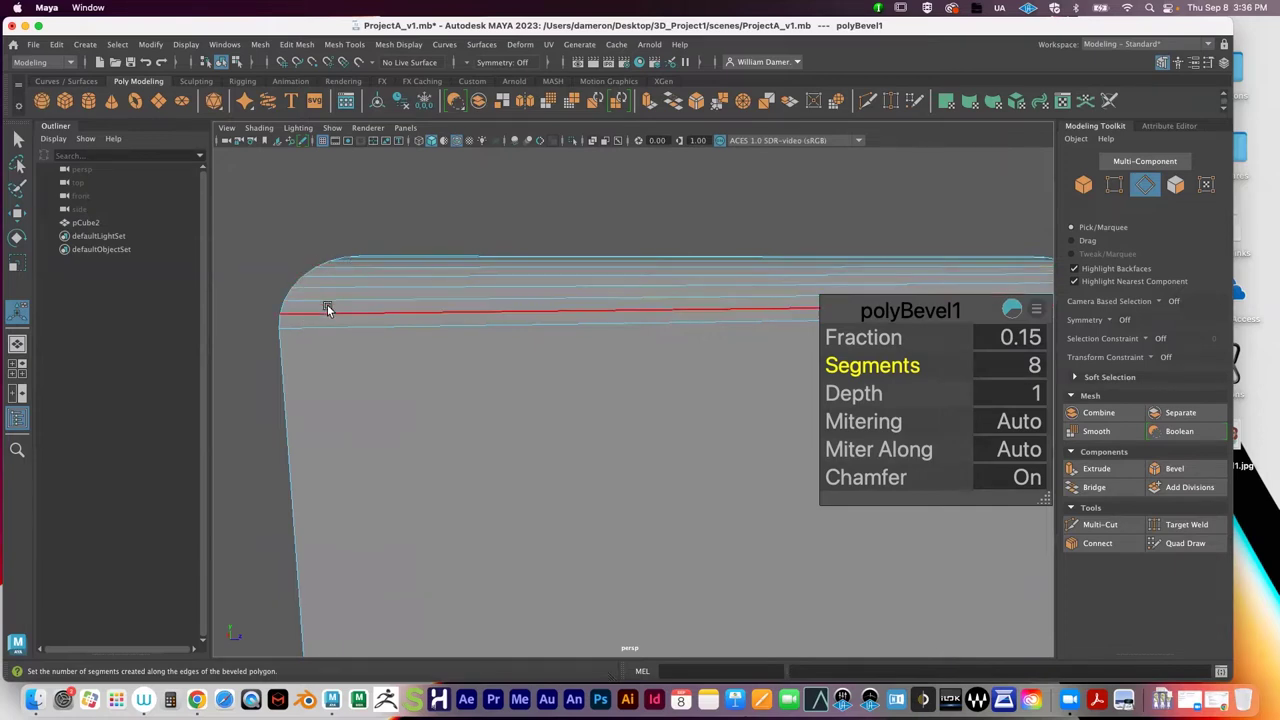
# Step: Set the bevel's segments to 1
pyautogui.click(1030, 367)
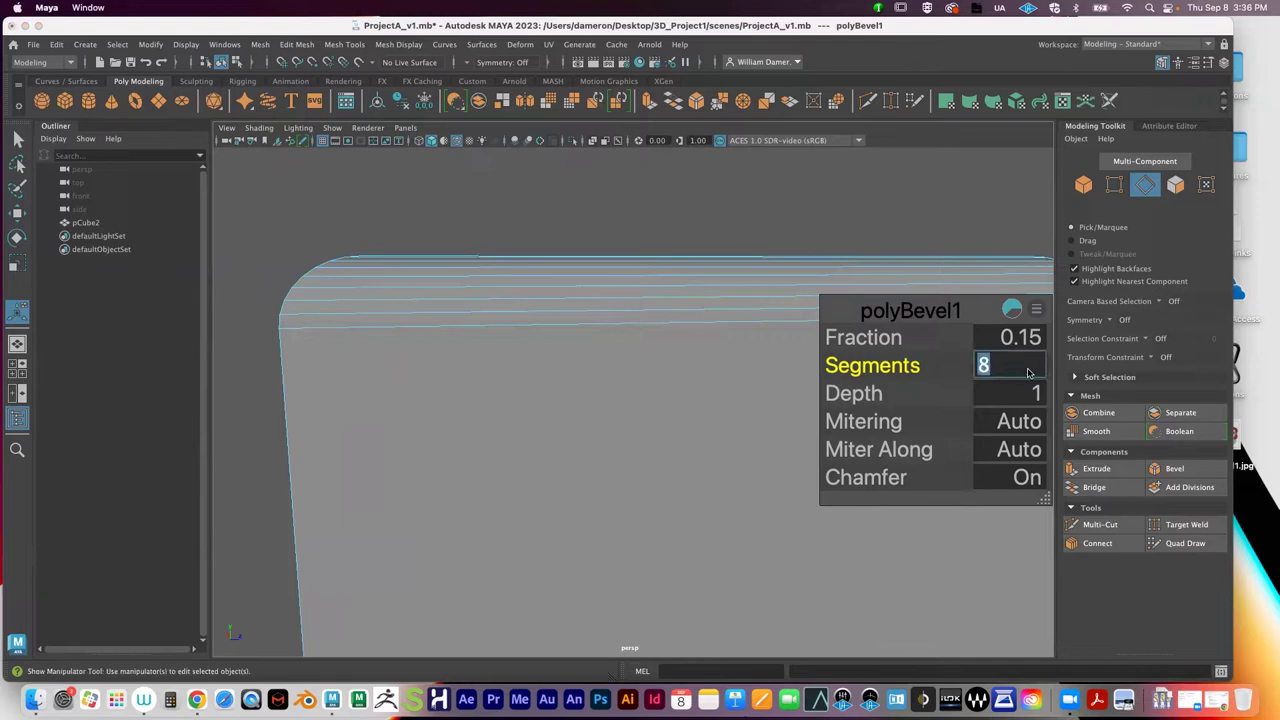
pyautogui.write('1')
pyautogui.press('Return')
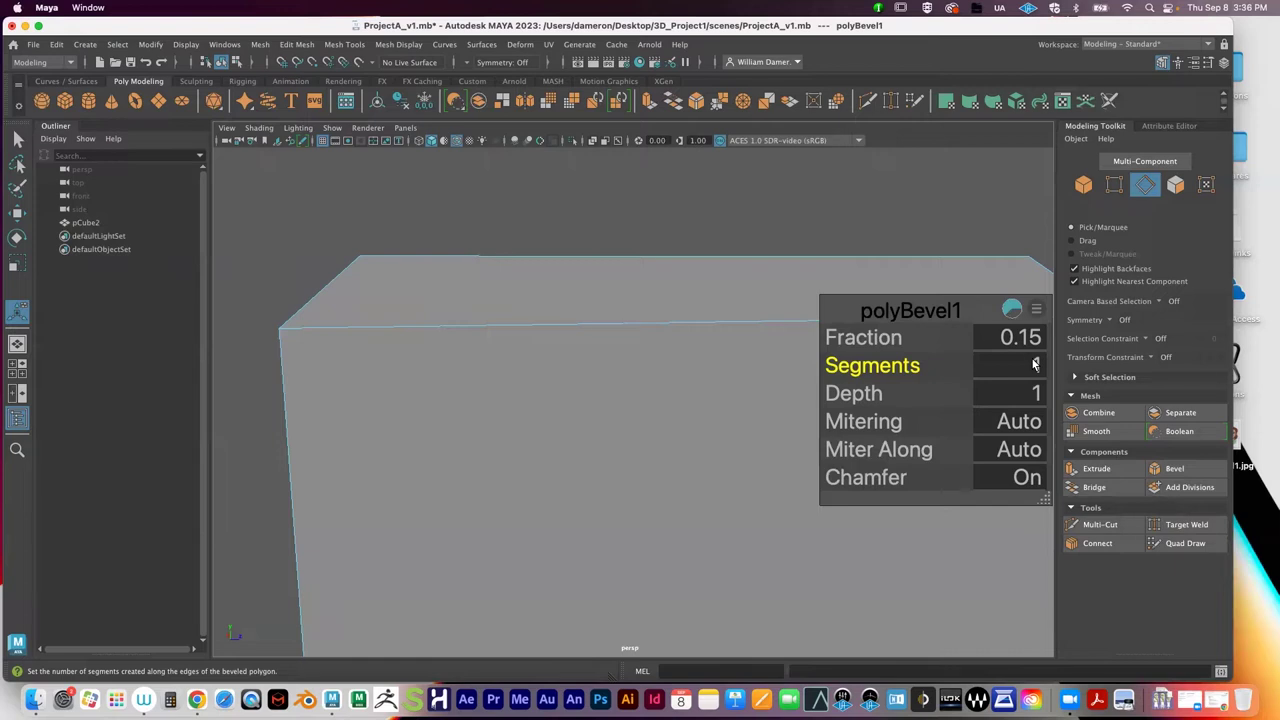
# Step: Set the top-edge bevel's segments to 5
pyautogui.click(1034, 365)
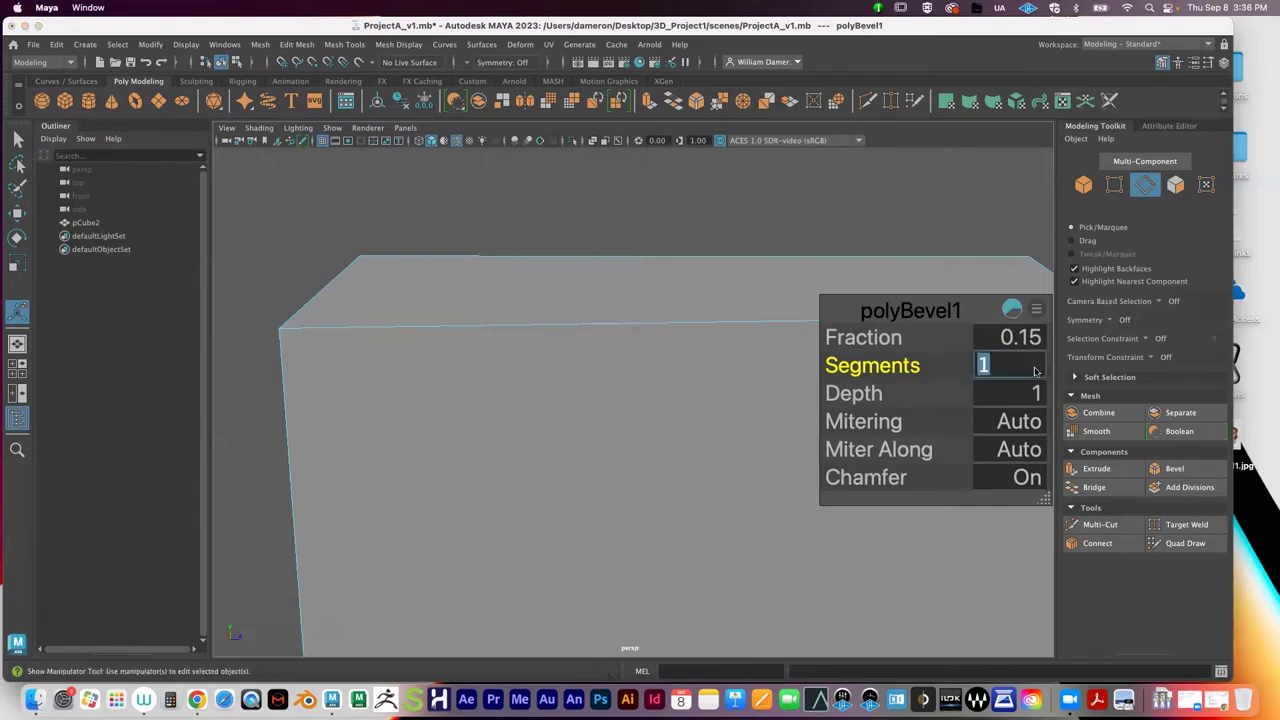
pyautogui.write('5')
pyautogui.press('Return')
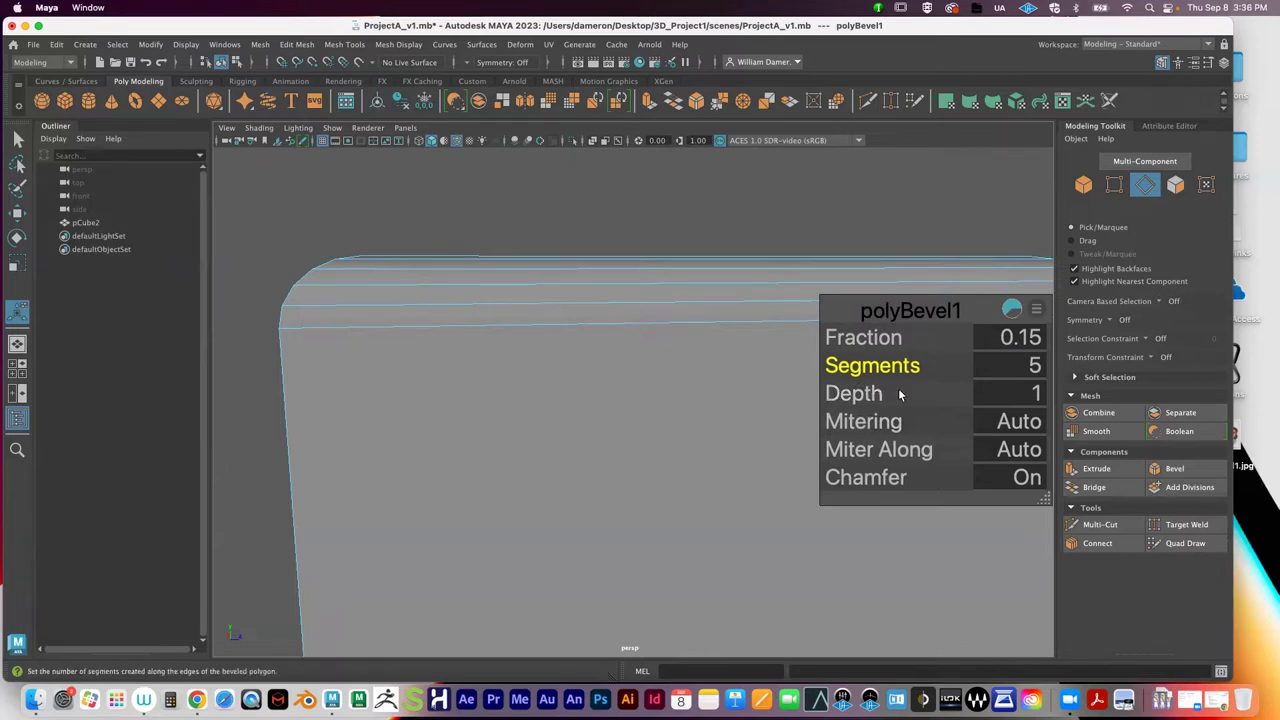
# Step: Try depths of 3 and -1 on the top-edge bevel, restoring the depth to 1 after each
pyautogui.click(1012, 394)
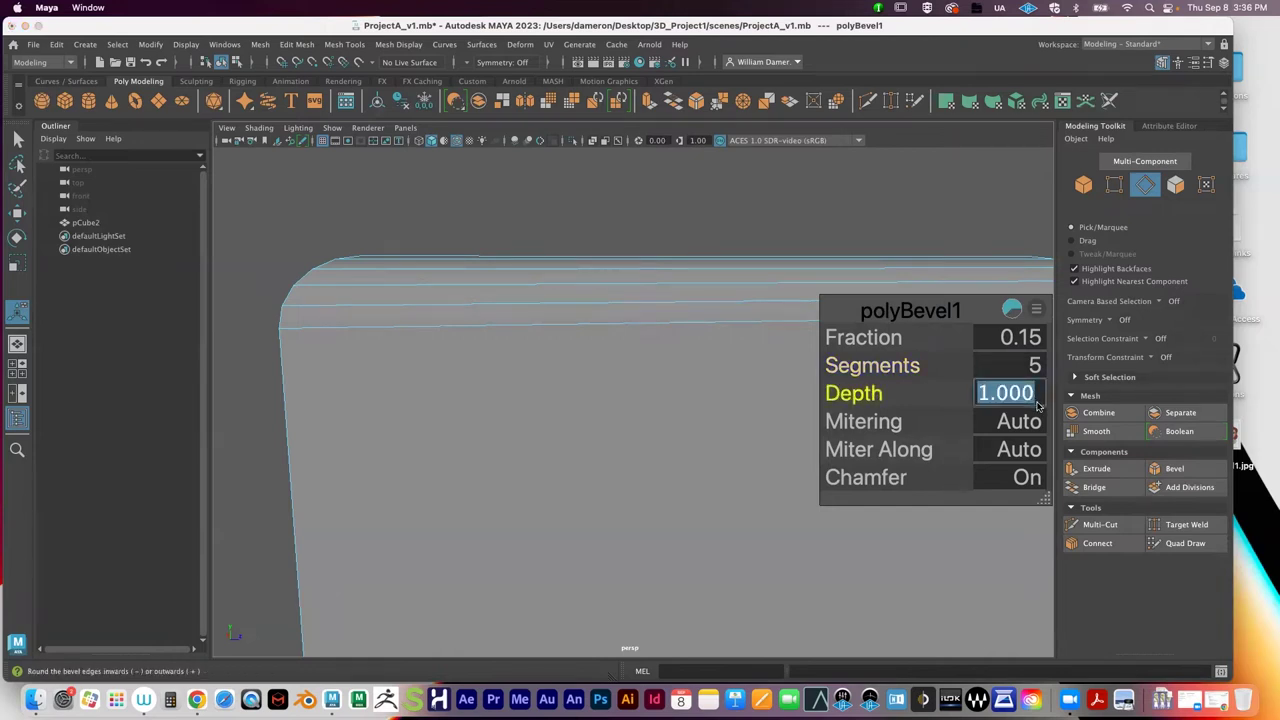
pyautogui.write('3')
pyautogui.press('Return')
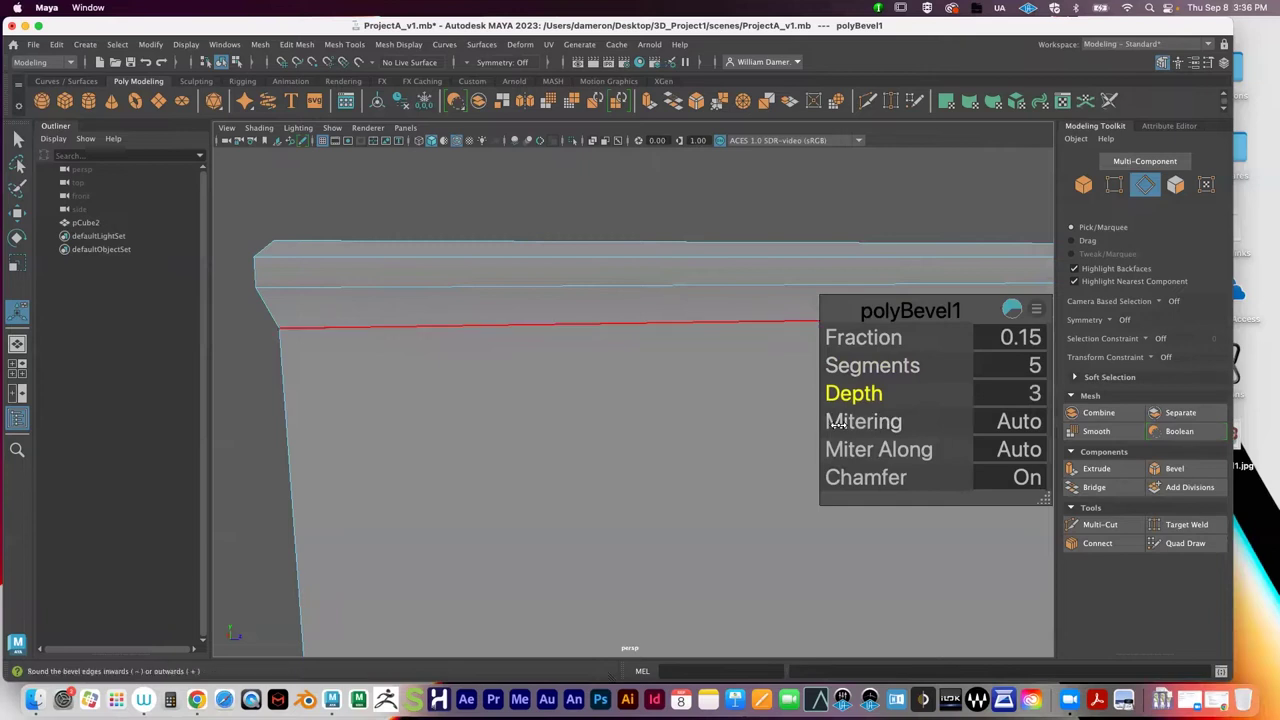
pyautogui.press('super+z')
pyautogui.moveTo(880, 396); pyautogui.dragTo(790, 393)
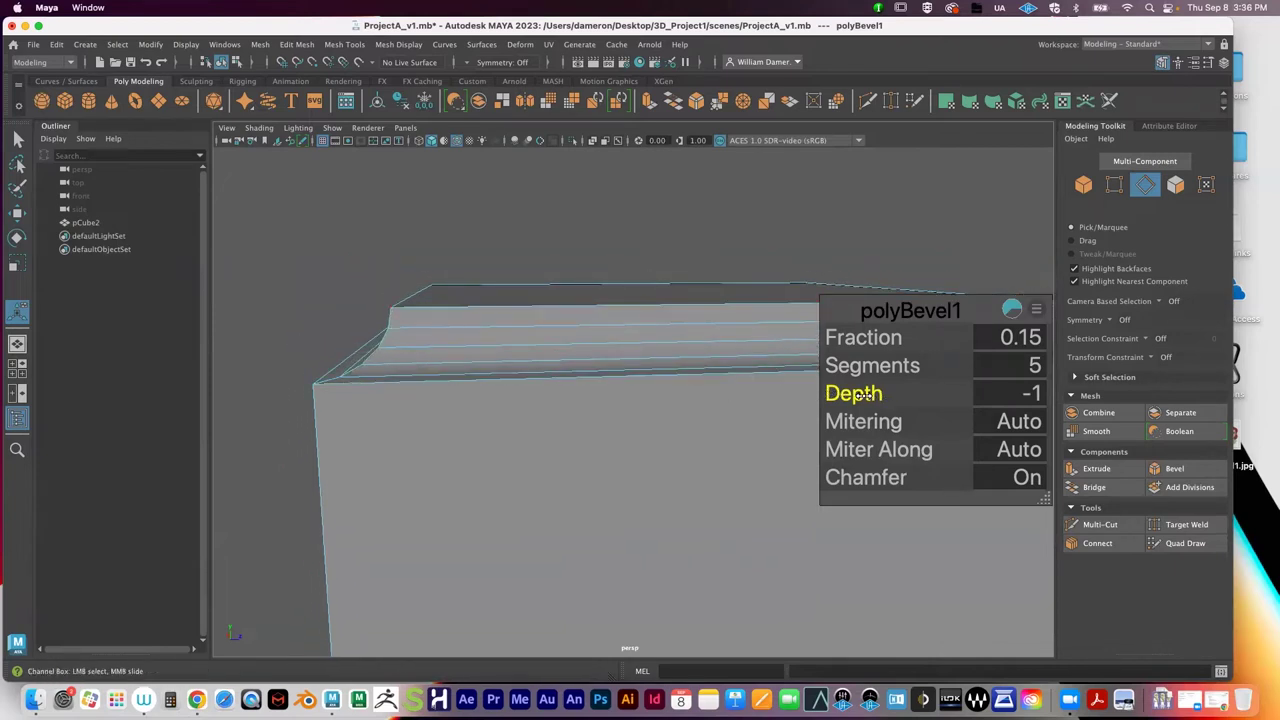
pyautogui.moveTo(865, 395); pyautogui.dragTo(880, 391)
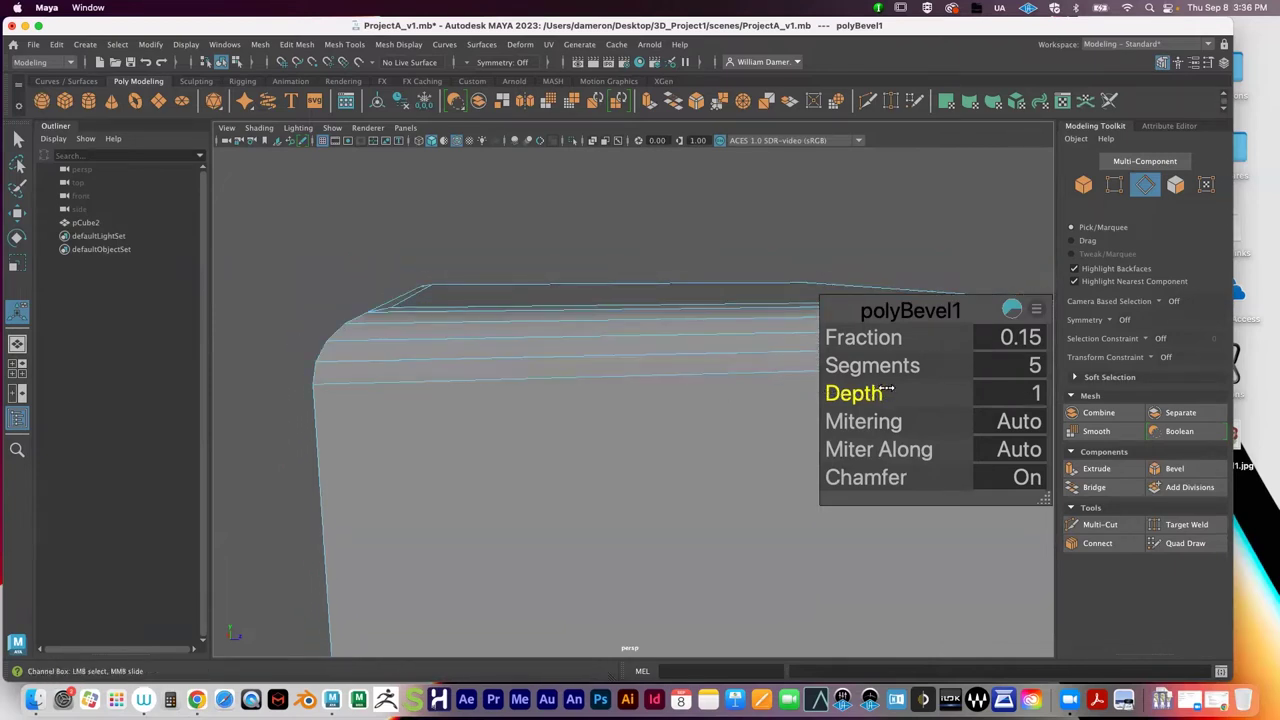
pyautogui.keyDown('alt'); pyautogui.moveTo(500, 357); pyautogui.dragTo(648, 390); pyautogui.keyUp('alt')
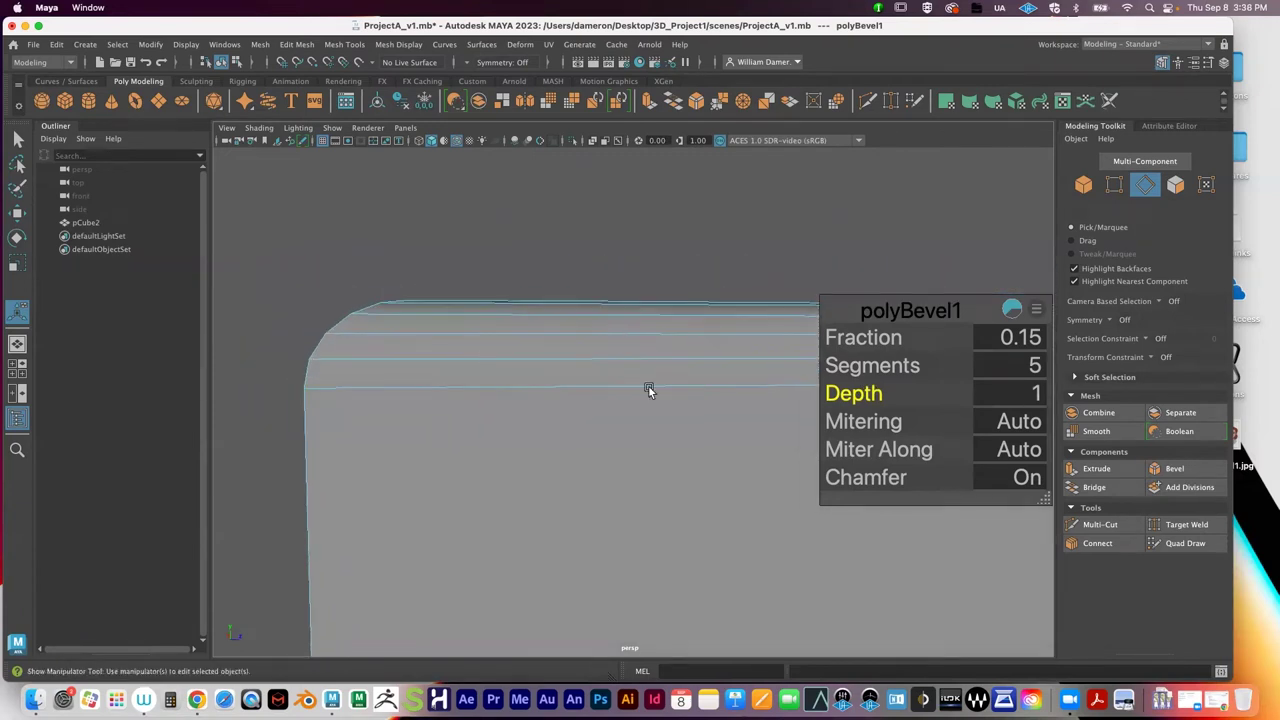
# Step: Try depths of 0 and -1 on the top-edge bevel to compare flat and inward profiles
pyautogui.click(1030, 396)
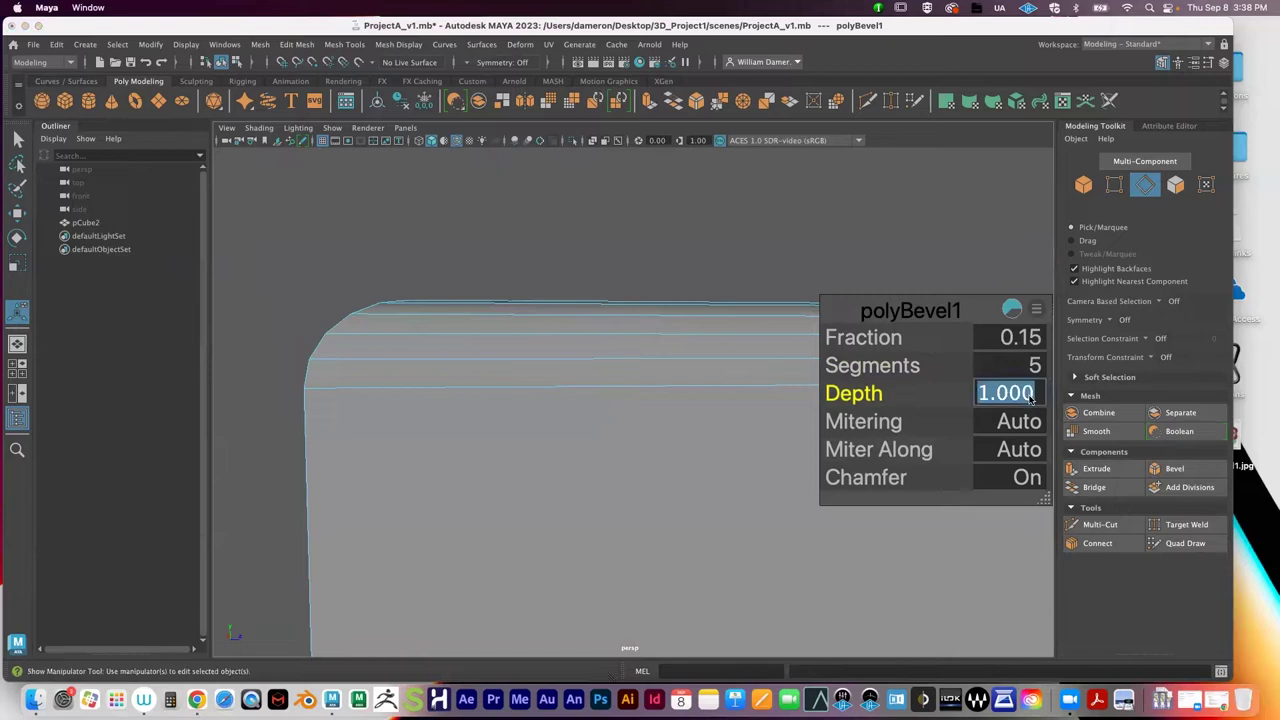
pyautogui.write('0')
pyautogui.press('Return')
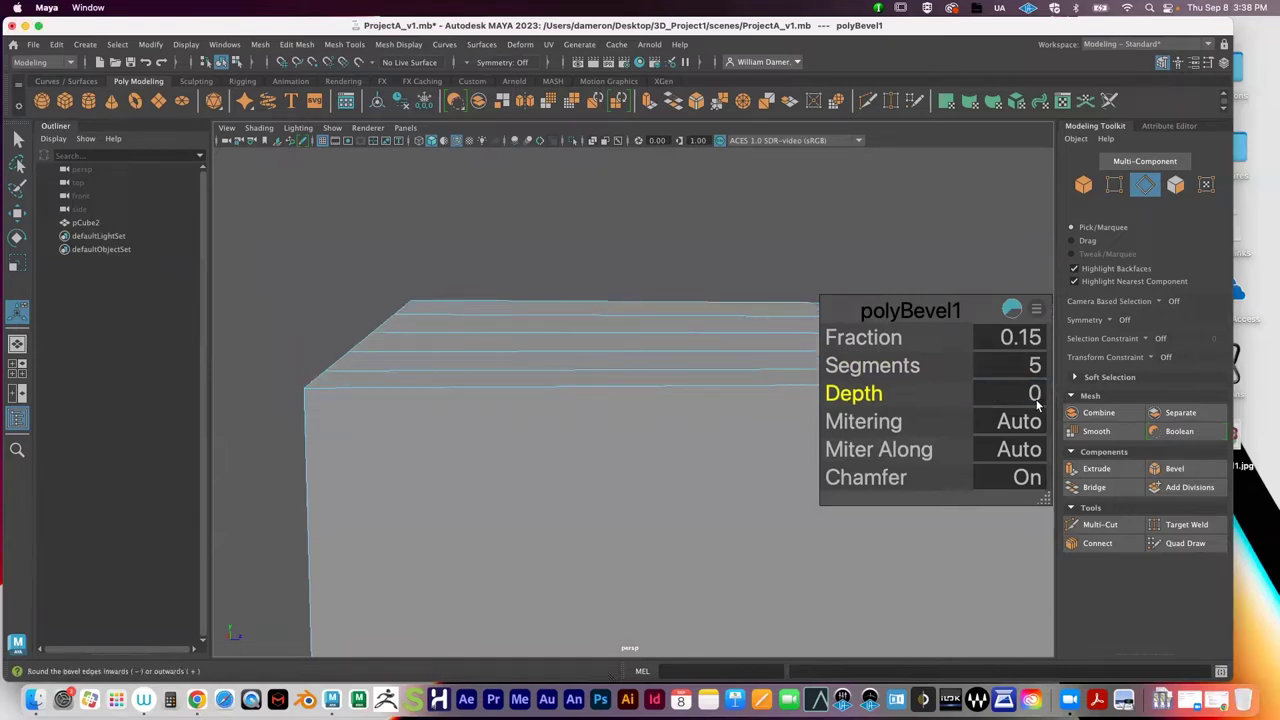
pyautogui.click(1030, 396)
pyautogui.write('-1')
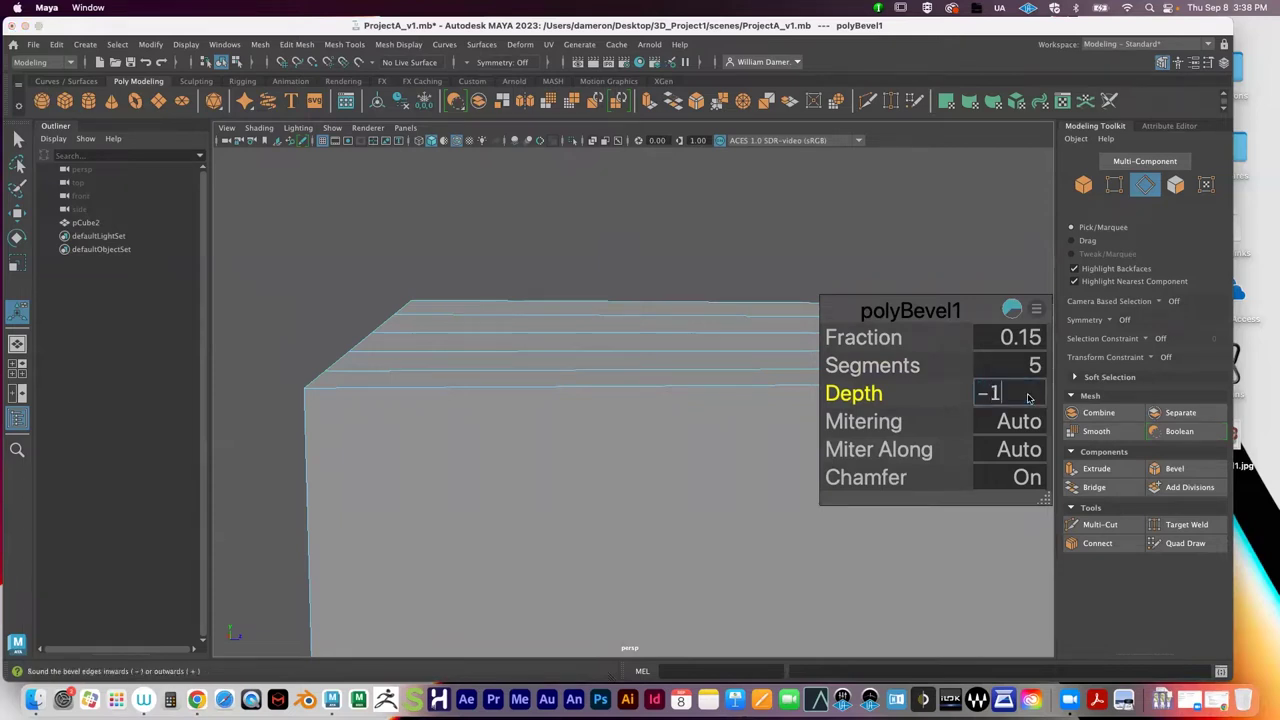
pyautogui.press('Return')
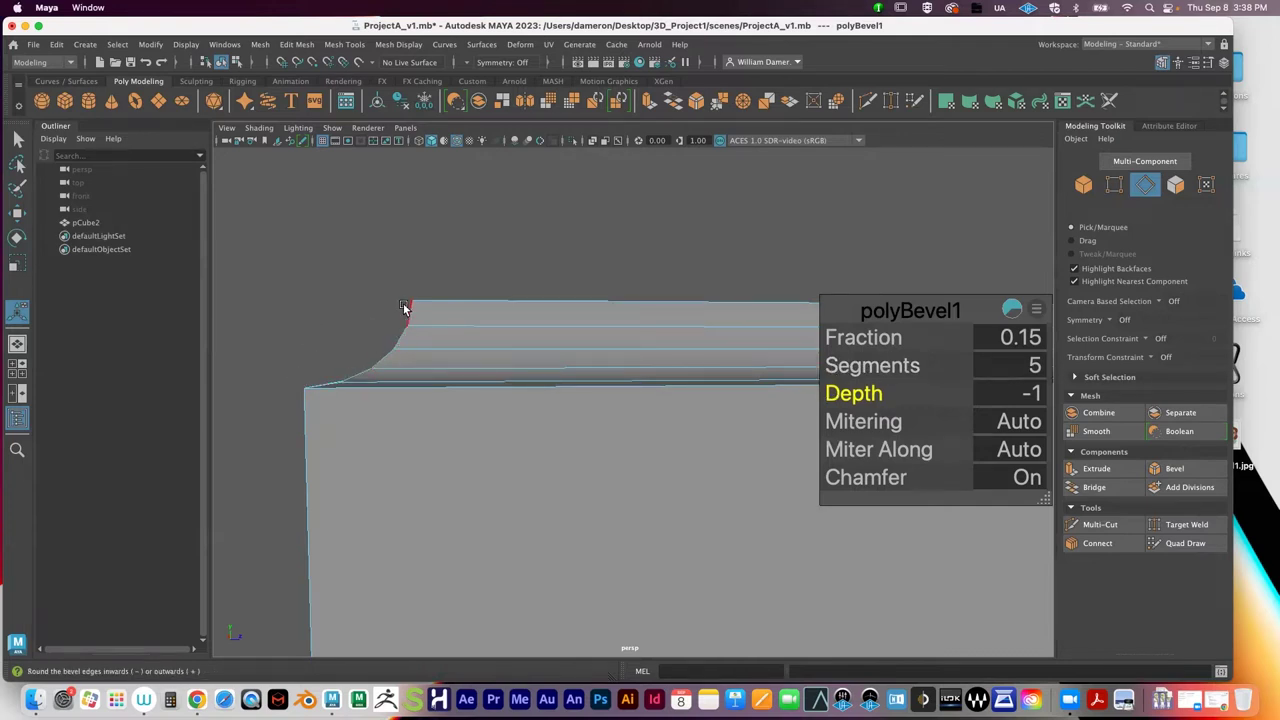
# Step: Set the bevel's depth to 1, finish the bevel and view the whole cube from above
pyautogui.click(1032, 393)
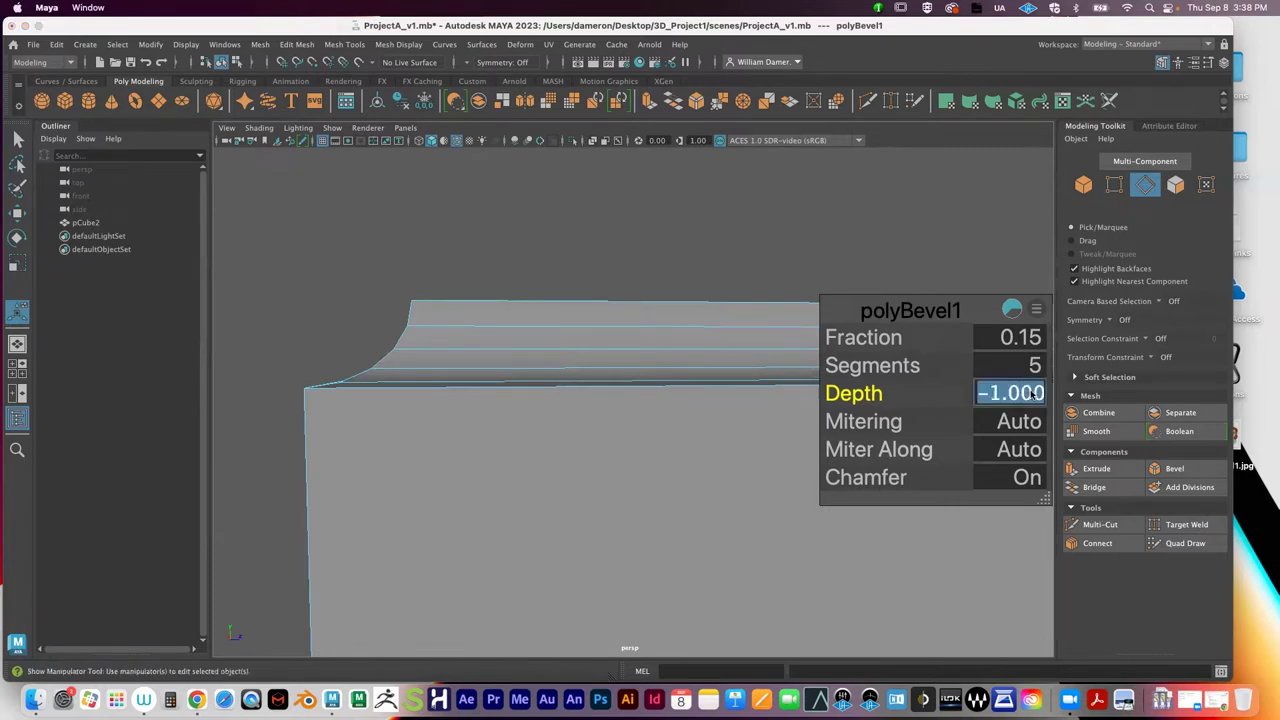
pyautogui.write('1')
pyautogui.press('Return')
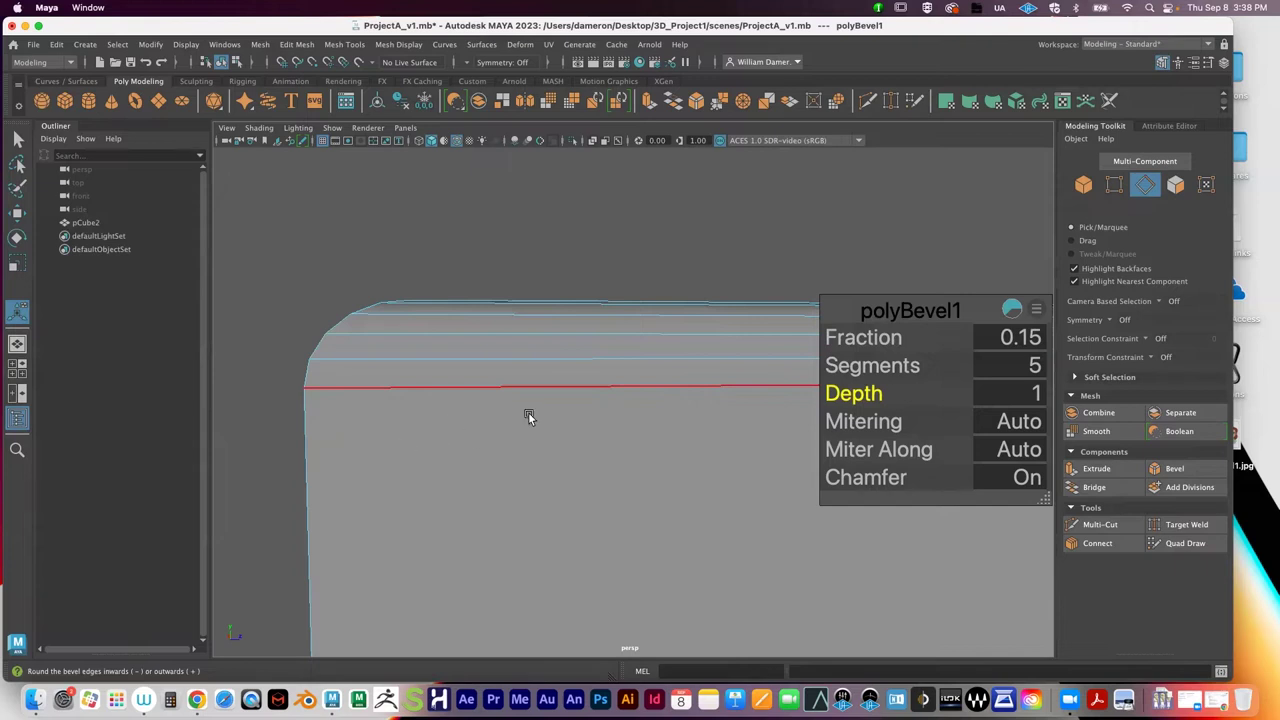
pyautogui.press('q')
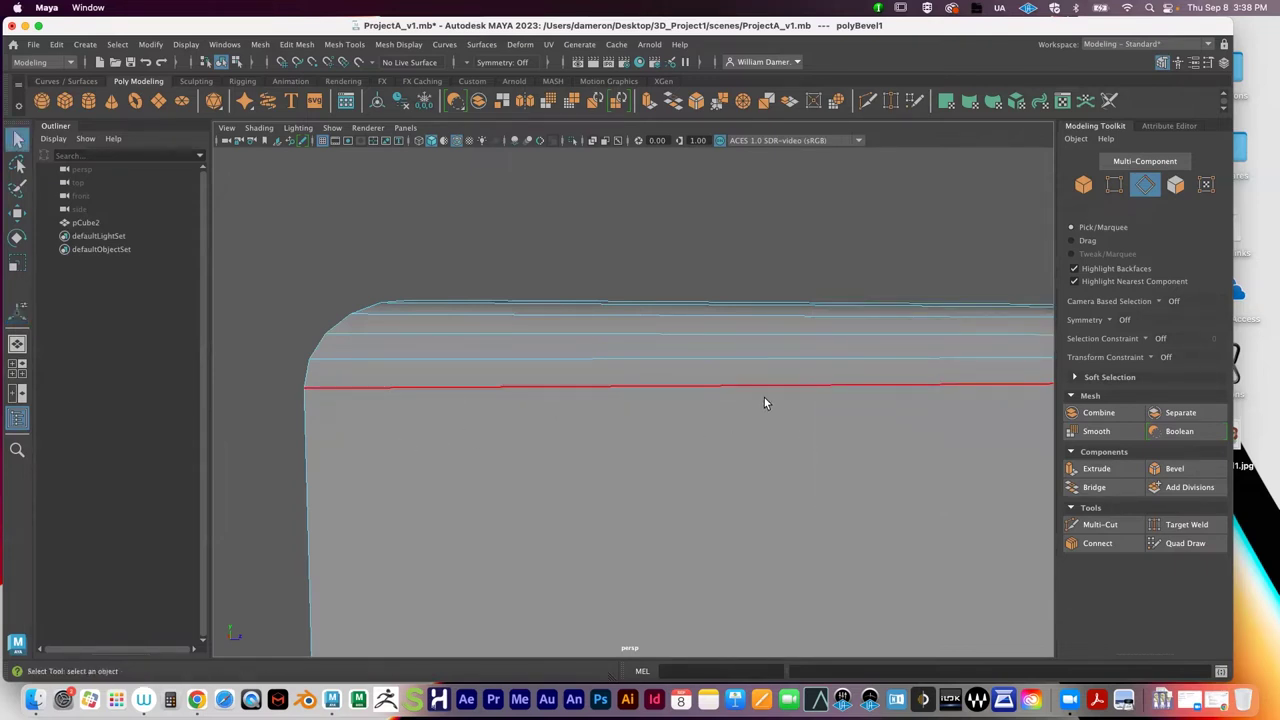
pyautogui.keyDown('alt'); pyautogui.moveTo(764, 397); pyautogui.dragTo(656, 436); pyautogui.keyUp('alt')
pyautogui.keyDown('alt'); pyautogui.moveTo(656, 436); pyautogui.dragTo(506, 404, button='right'); pyautogui.keyUp('alt')
pyautogui.moveTo(506, 404)
pyautogui.keyDown('alt'); pyautogui.mouseDown()
pyautogui.moveTo(497, 423)
pyautogui.moveTo(477, 415)
pyautogui.moveTo(643, 378)
pyautogui.moveTo(516, 387)
pyautogui.mouseUp(); pyautogui.keyUp('alt')
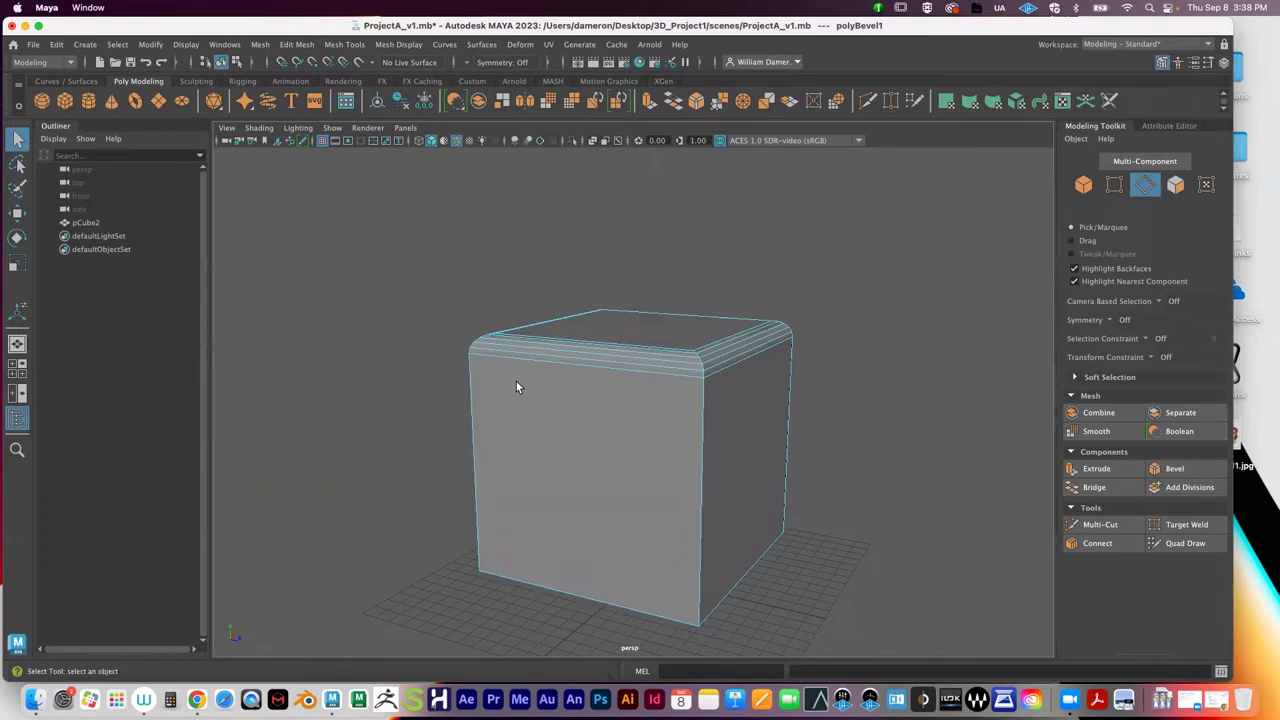
pyautogui.keyDown('alt'); pyautogui.moveTo(674, 289); pyautogui.dragTo(620, 410); pyautogui.keyUp('alt')
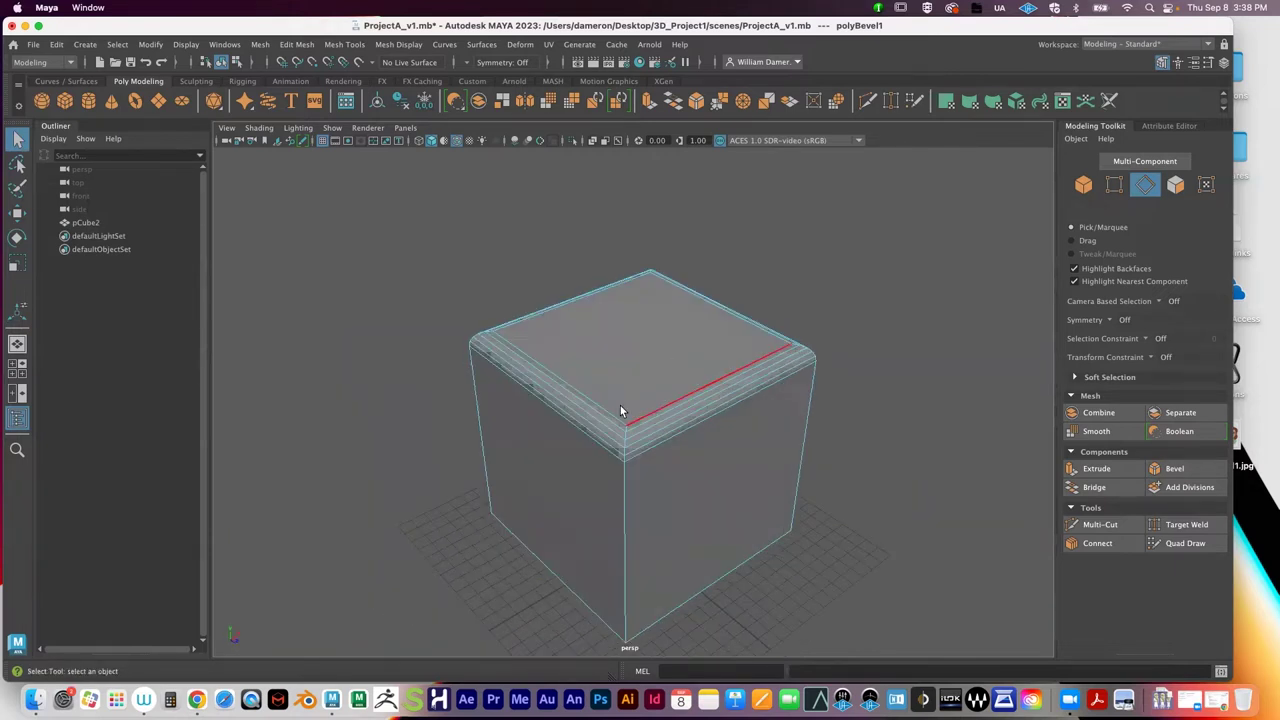
# Step: Extrude the cube's top face upward by about 13.55 to form an upper block
pyautogui.moveTo(609, 286); pyautogui.dragTo(614, 322, button='right')
pyautogui.keyDown('alt'); pyautogui.moveTo(692, 388); pyautogui.dragTo(669, 413, button='middle'); pyautogui.keyUp('alt')
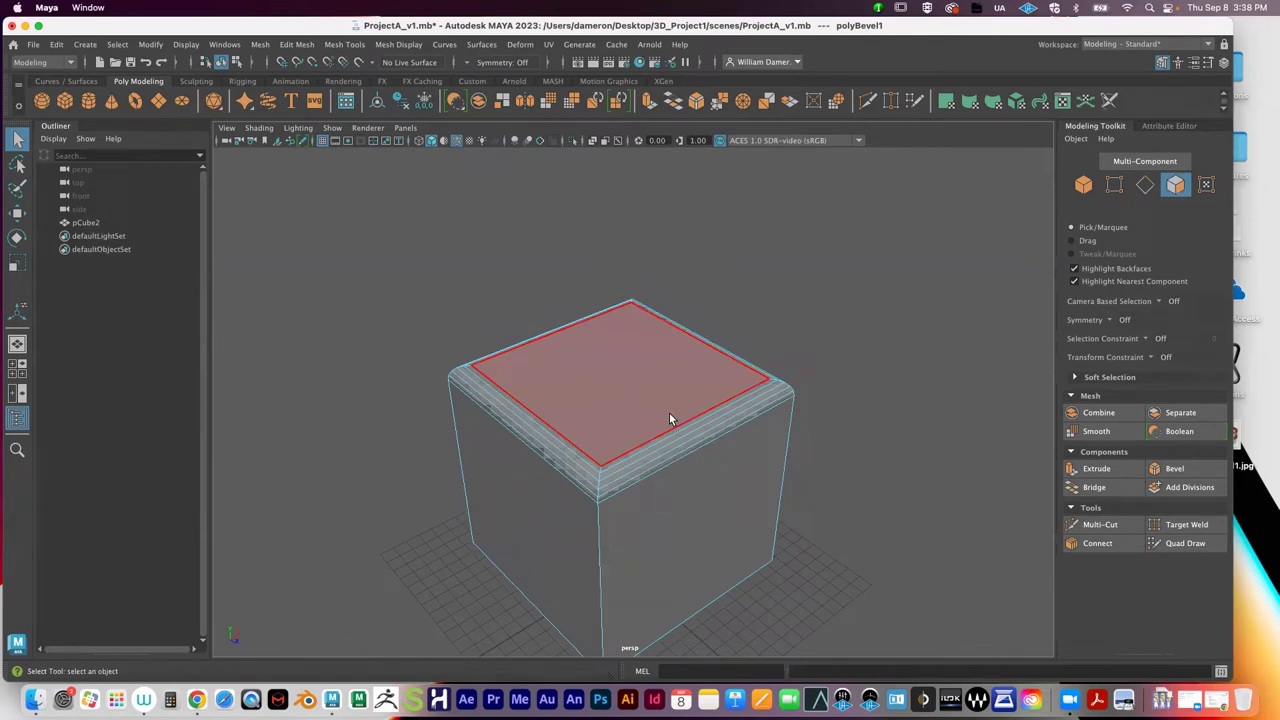
pyautogui.press('F10')
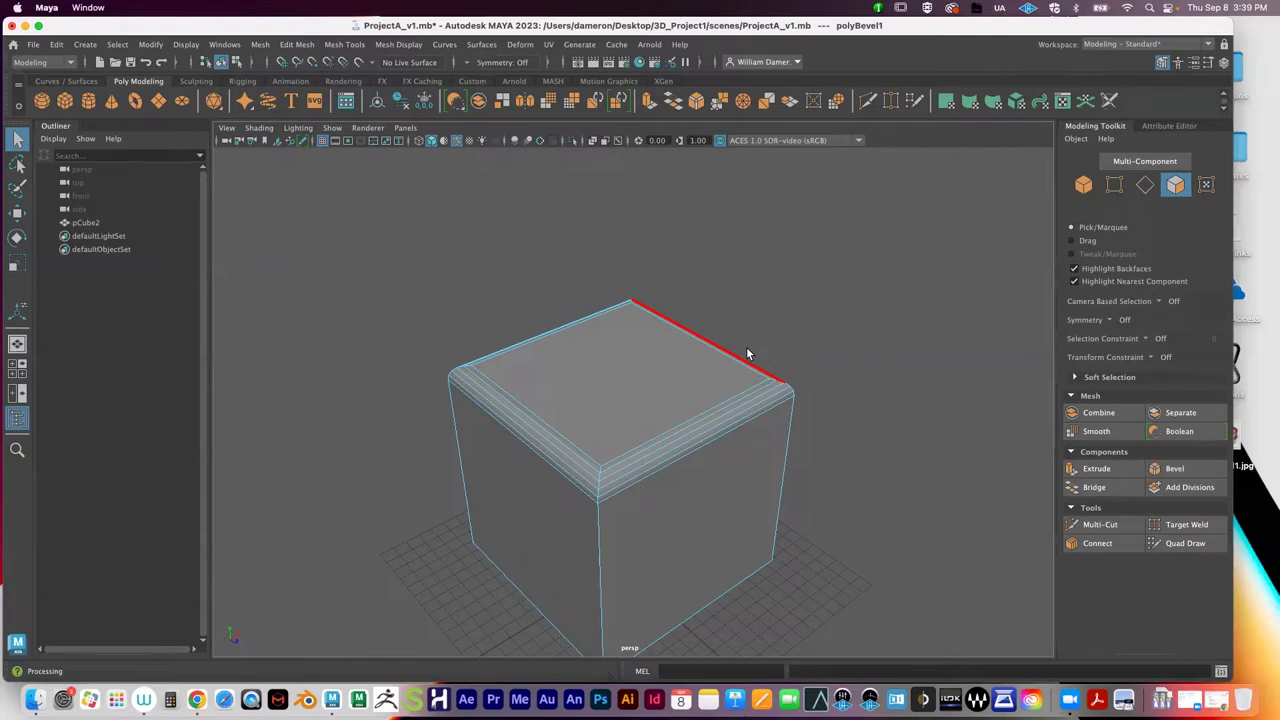
pyautogui.click(650, 362)
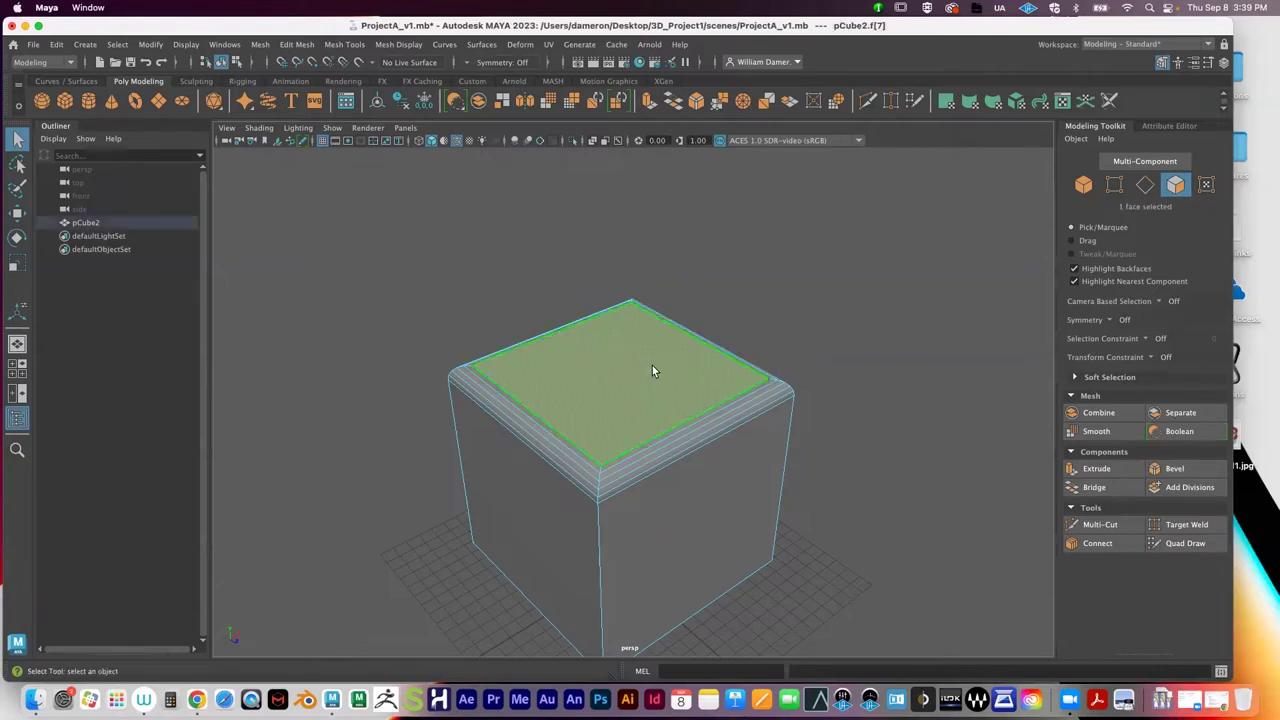
pyautogui.scroll(-5, 617, 365)
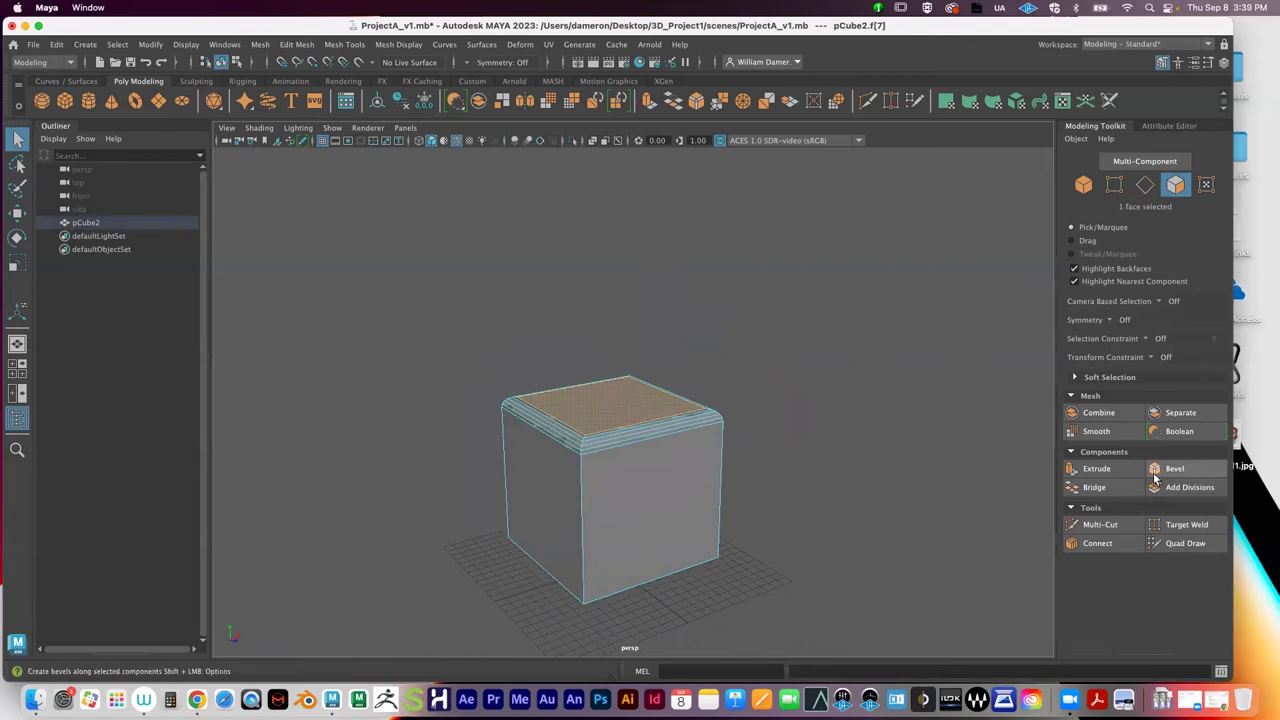
pyautogui.click(1106, 474)
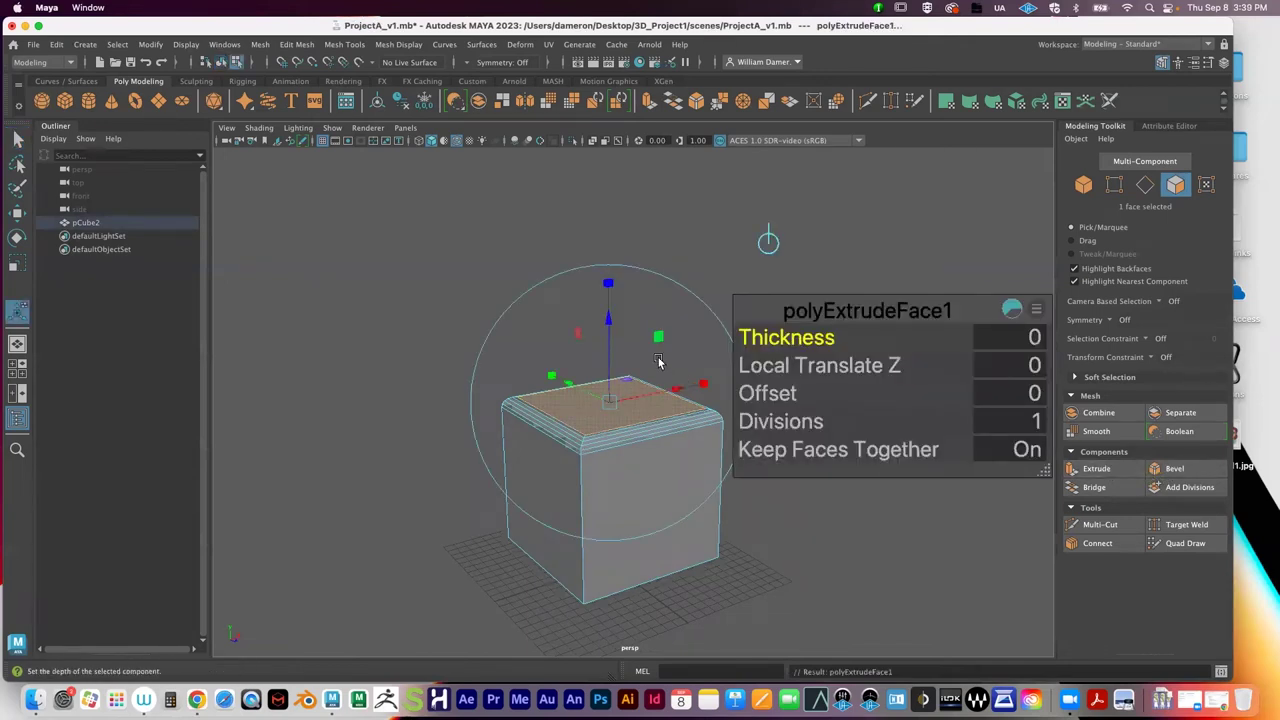
pyautogui.moveTo(609, 292); pyautogui.dragTo(622, 167)
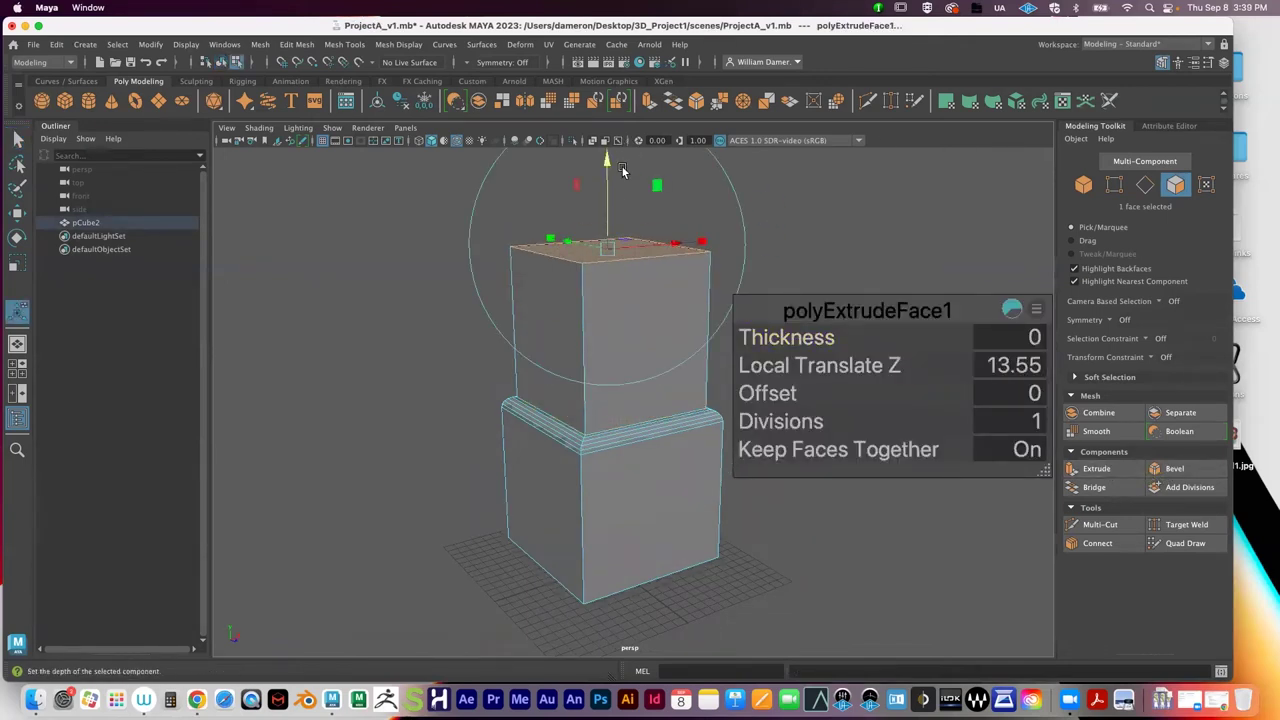
pyautogui.press('q')
pyautogui.click(733, 348)
pyautogui.keyDown('alt'); pyautogui.moveTo(786, 357); pyautogui.dragTo(711, 356); pyautogui.keyUp('alt')
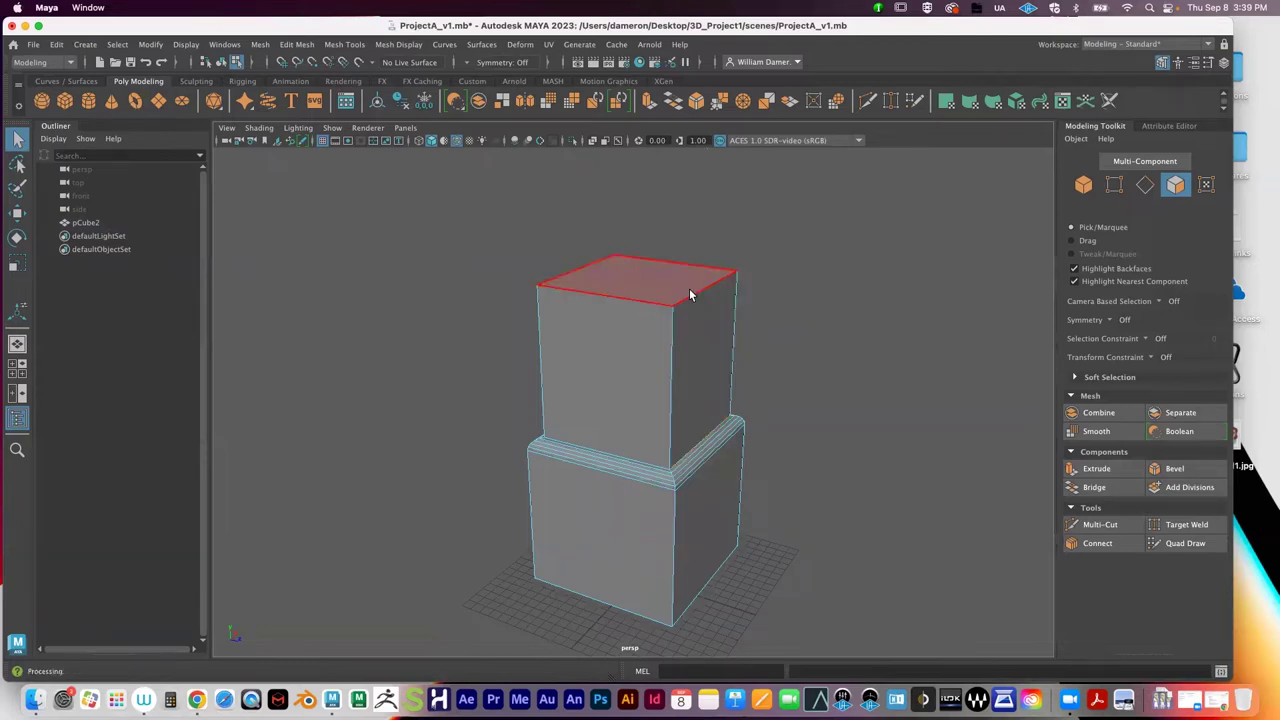
pyautogui.moveTo(617, 293); pyautogui.dragTo(612, 248, button='right')
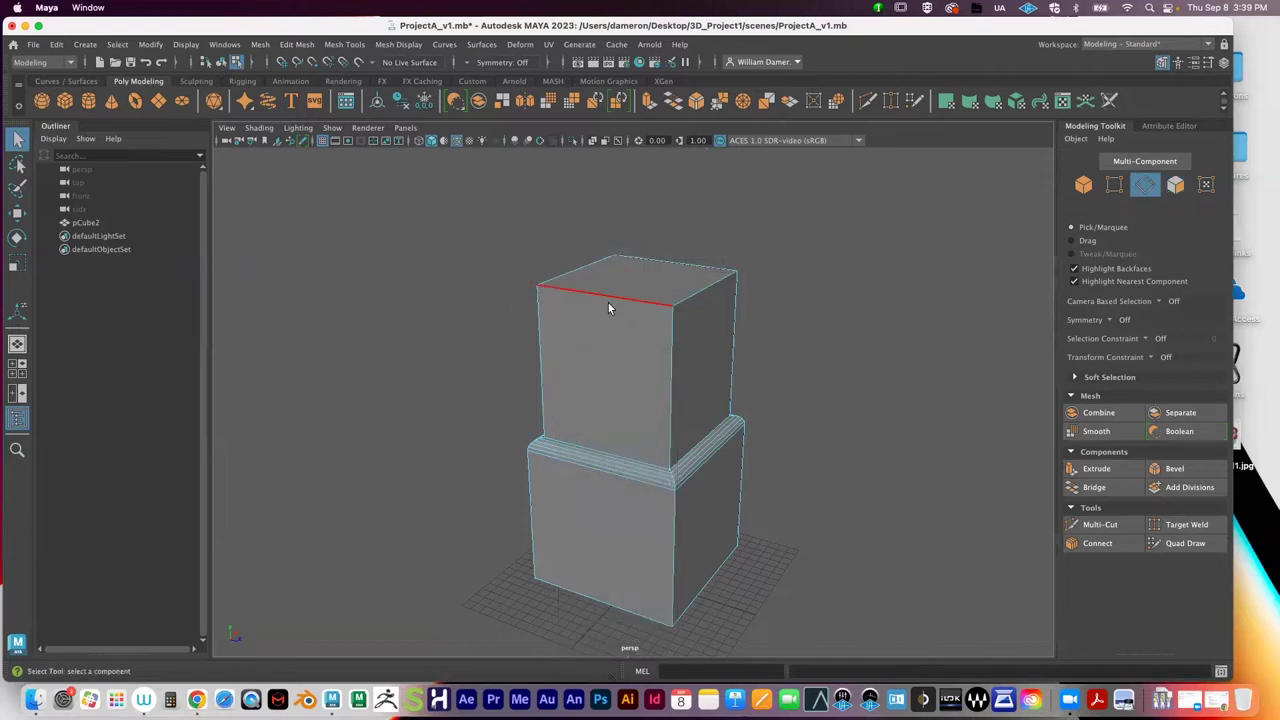
pyautogui.click(609, 300)
pyautogui.keyDown('shift'); pyautogui.click(691, 300); pyautogui.keyUp('shift')
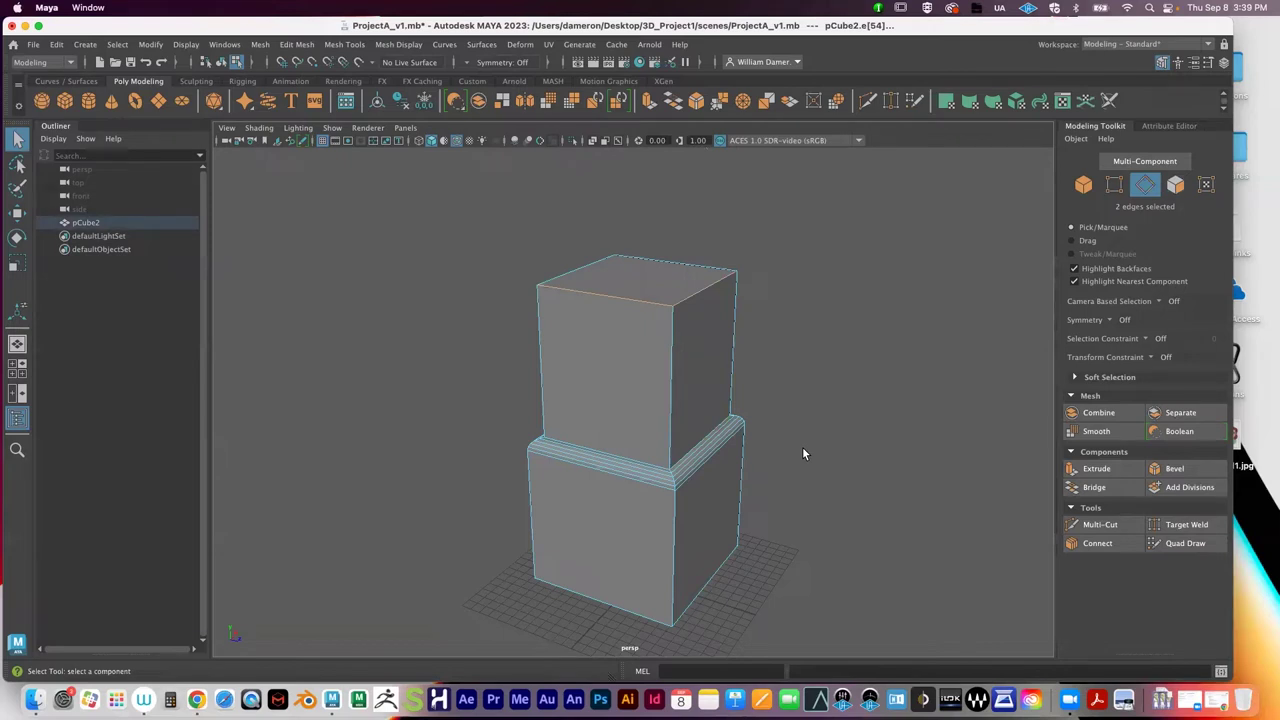
pyautogui.keyDown('alt'); pyautogui.moveTo(809, 452); pyautogui.dragTo(623, 469); pyautogui.keyUp('alt')
pyautogui.scroll(5, 669, 411)
pyautogui.keyDown('alt'); pyautogui.moveTo(669, 411); pyautogui.dragTo(640, 383); pyautogui.keyUp('alt')
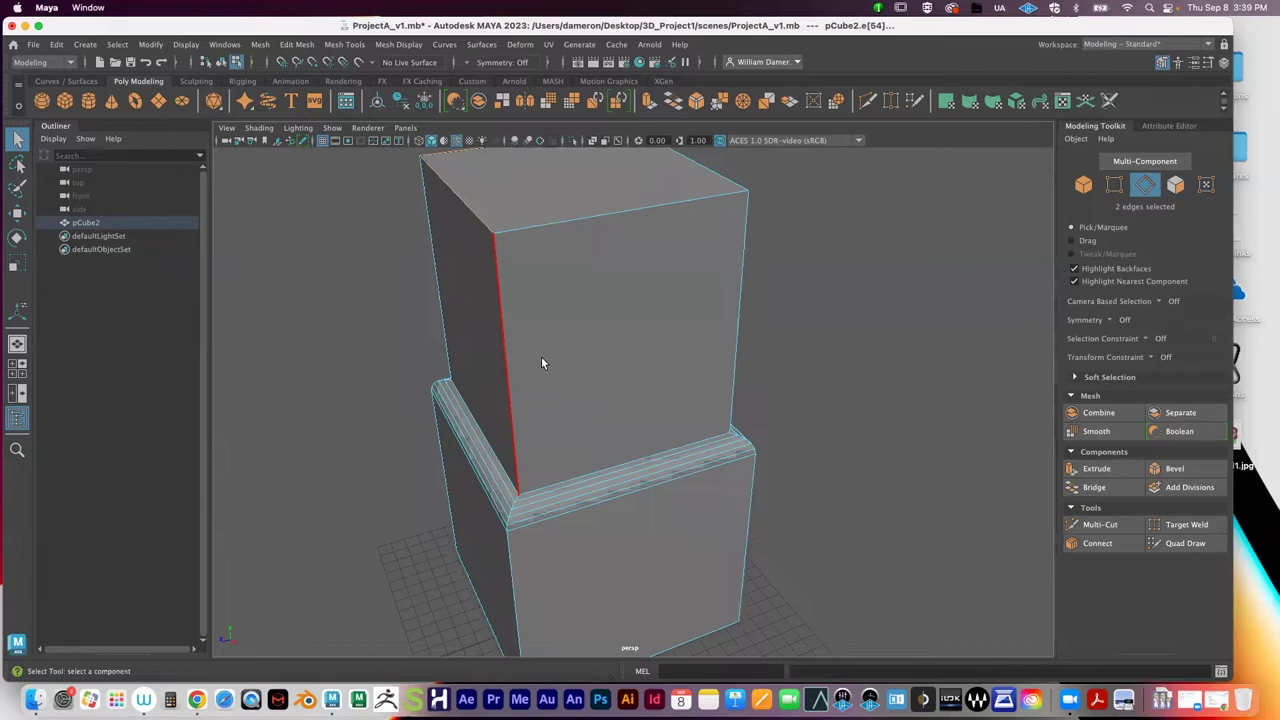
pyautogui.moveTo(660, 317); pyautogui.dragTo(649, 340, button='right')
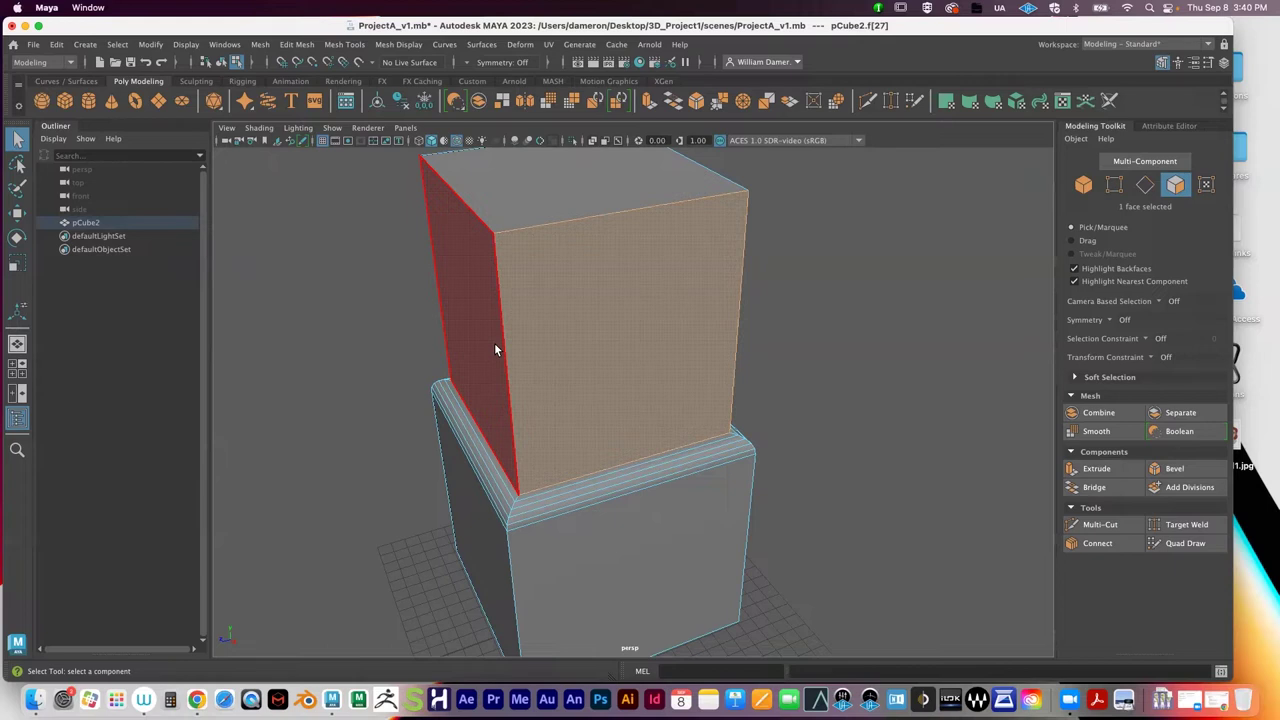
pyautogui.click(861, 318)
# Step: Select two adjoining top edges of the upper block, and try and undo an edge extrude on them
pyautogui.moveTo(555, 220); pyautogui.dragTo(550, 195, button='right')
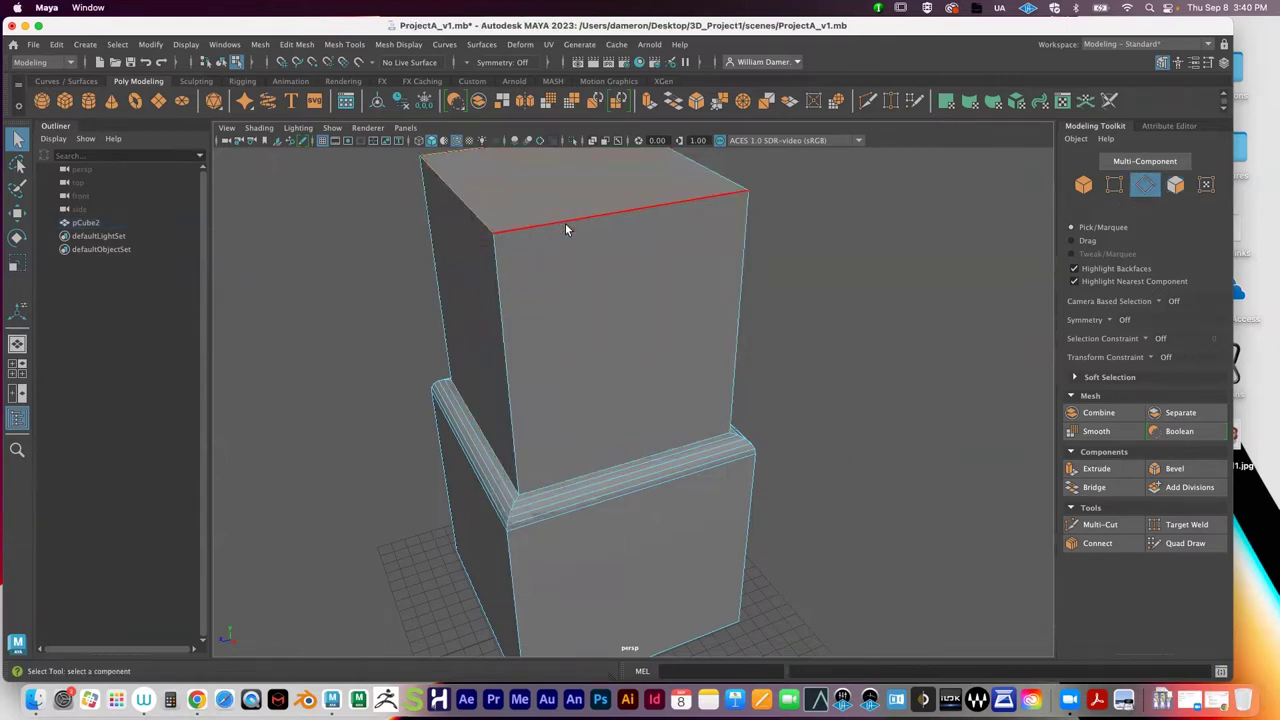
pyautogui.click(565, 223)
pyautogui.keyDown('shift'); pyautogui.click(474, 210); pyautogui.keyUp('shift')
pyautogui.keyDown('alt'); pyautogui.moveTo(474, 210); pyautogui.dragTo(828, 393); pyautogui.keyUp('alt')
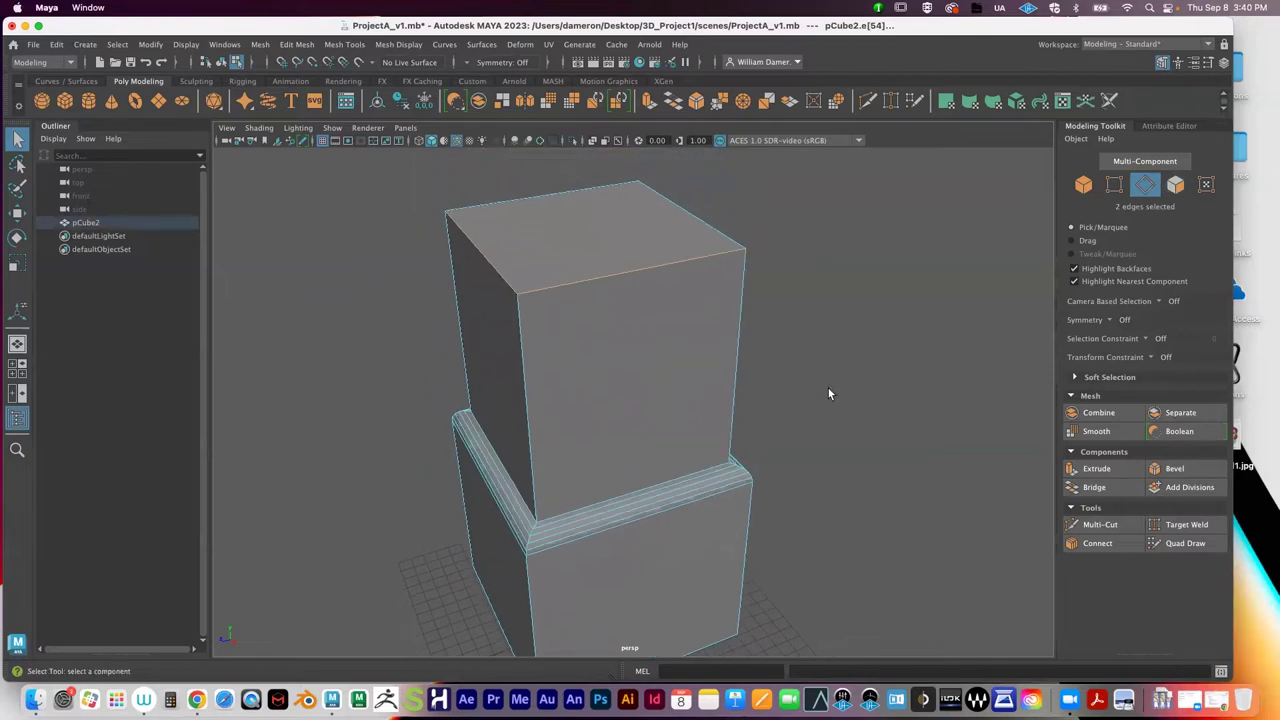
pyautogui.click(1096, 468)
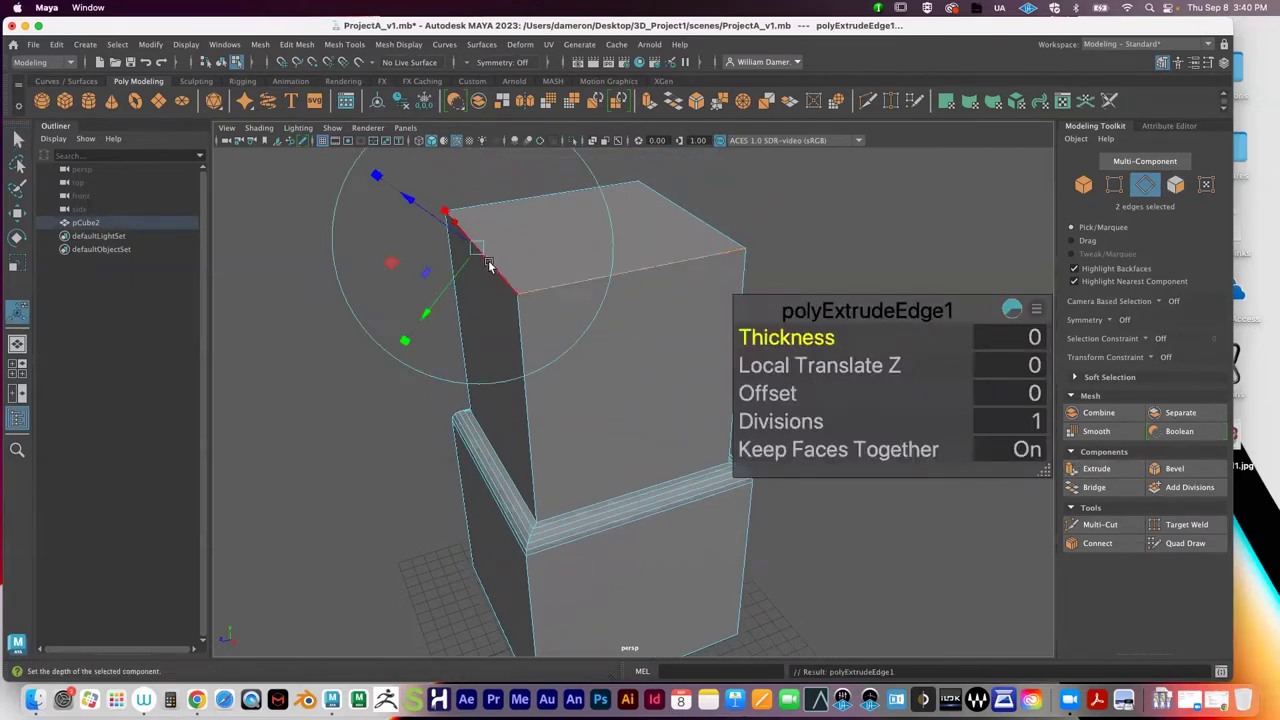
pyautogui.hotkey('ctrl', 'z')
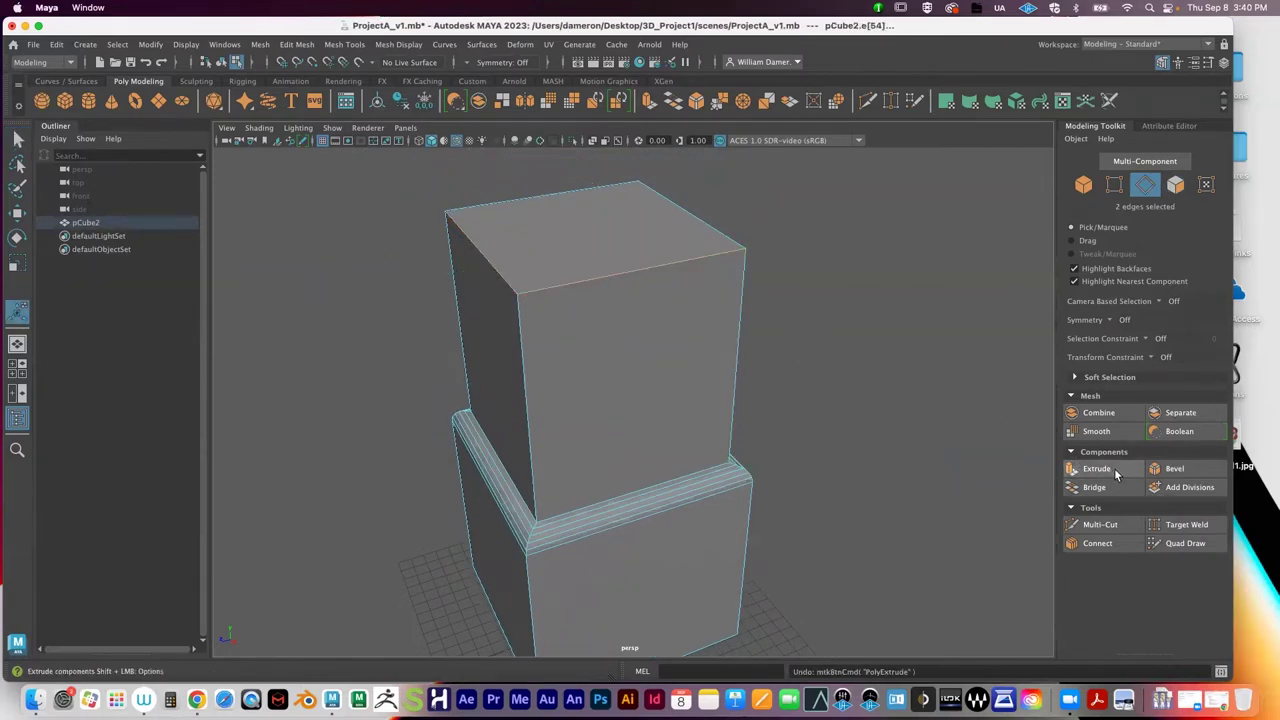
# Step: Bevel the two selected top edges of the upper block with a fraction of 0.3 and 11 segments
pyautogui.click(1170, 468)
pyautogui.keyDown('alt'); pyautogui.moveTo(663, 297); pyautogui.dragTo(680, 333, button='right'); pyautogui.keyUp('alt')
pyautogui.moveTo(862, 340); pyautogui.dragTo(971, 346)
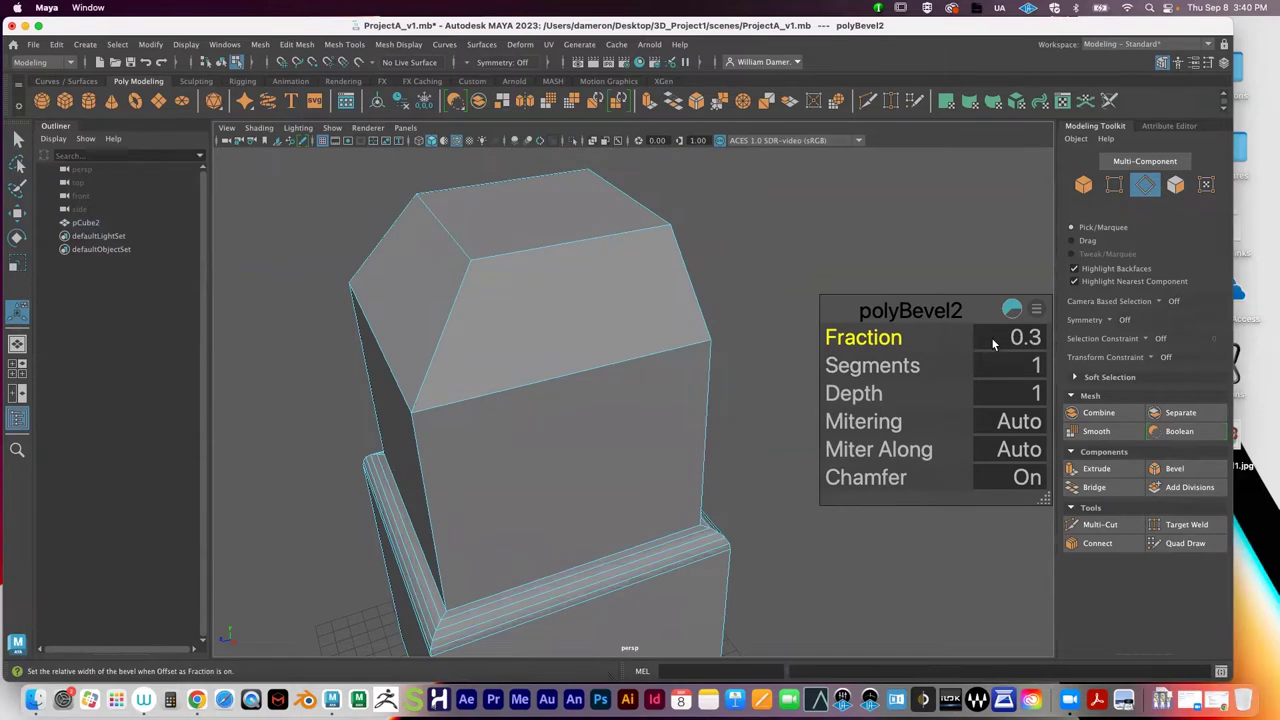
pyautogui.keyDown('alt'); pyautogui.moveTo(686, 347); pyautogui.dragTo(645, 318); pyautogui.keyUp('alt')
pyautogui.moveTo(885, 358); pyautogui.dragTo(943, 363)
pyautogui.keyDown('alt'); pyautogui.moveTo(540, 320); pyautogui.dragTo(506, 324); pyautogui.keyUp('alt')
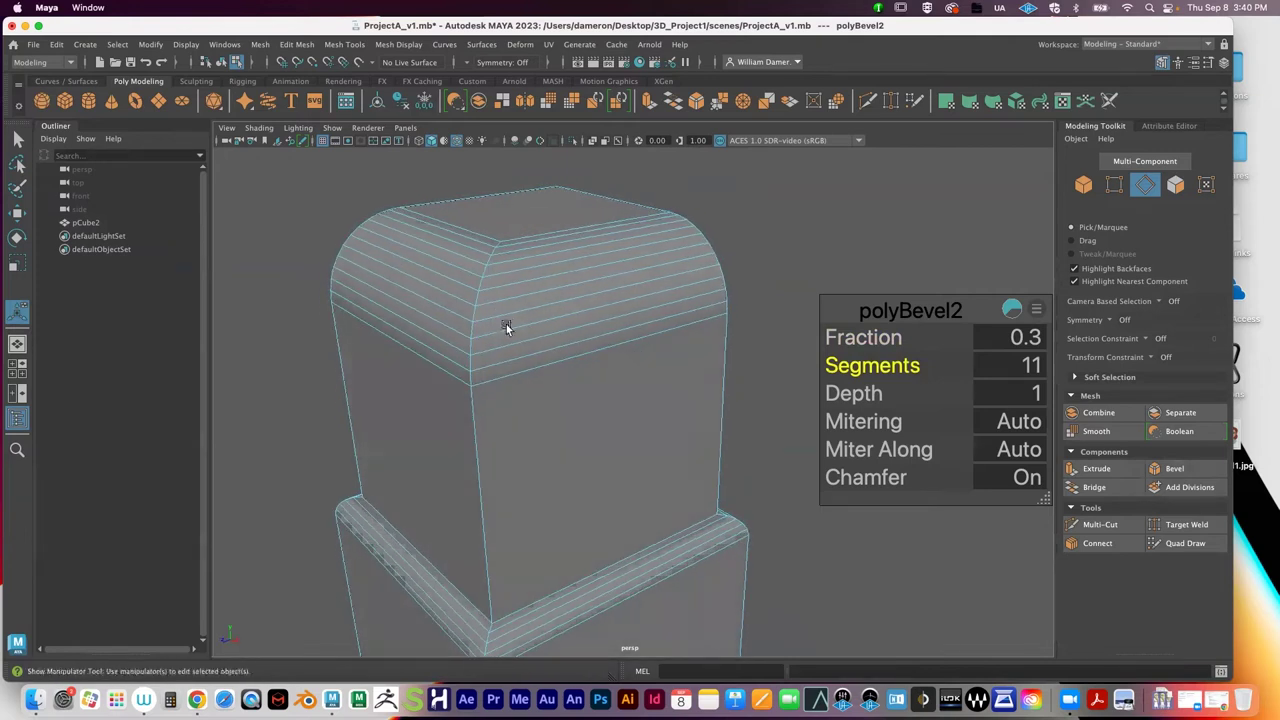
# Step: Finish the bevel, return to object mode and turn off the wireframe on shaded to view the whole model
pyautogui.press('q')
pyautogui.click(797, 340)
pyautogui.keyDown('alt'); pyautogui.moveTo(757, 391); pyautogui.dragTo(511, 297); pyautogui.keyUp('alt')
pyautogui.moveTo(499, 285); pyautogui.dragTo(652, 267, button='right')
pyautogui.keyDown('alt'); pyautogui.moveTo(828, 364); pyautogui.dragTo(688, 335); pyautogui.keyUp('alt')
pyautogui.click(456, 140)
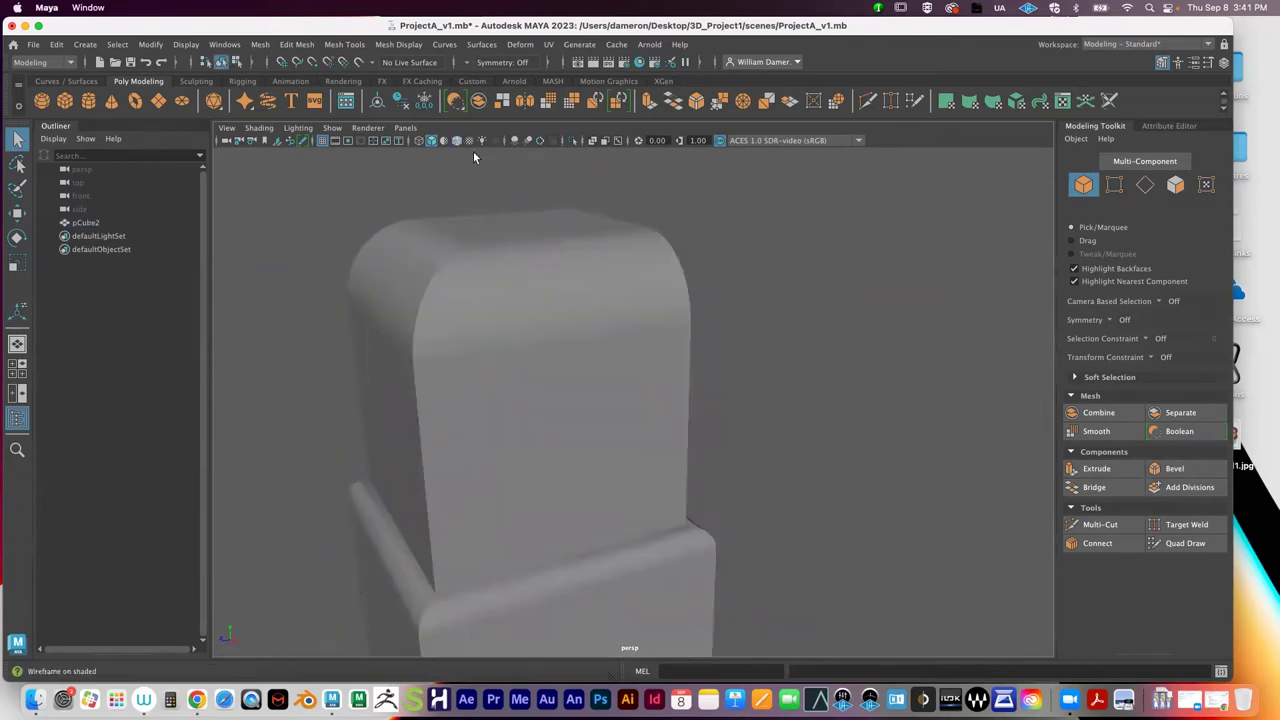
pyautogui.keyDown('alt'); pyautogui.moveTo(850, 346); pyautogui.dragTo(482, 361, button='right'); pyautogui.keyUp('alt')
pyautogui.moveTo(482, 361)
pyautogui.keyDown('alt'); pyautogui.mouseDown()
pyautogui.moveTo(514, 371)
pyautogui.moveTo(437, 363)
pyautogui.moveTo(488, 366)
pyautogui.mouseUp(); pyautogui.keyUp('alt')
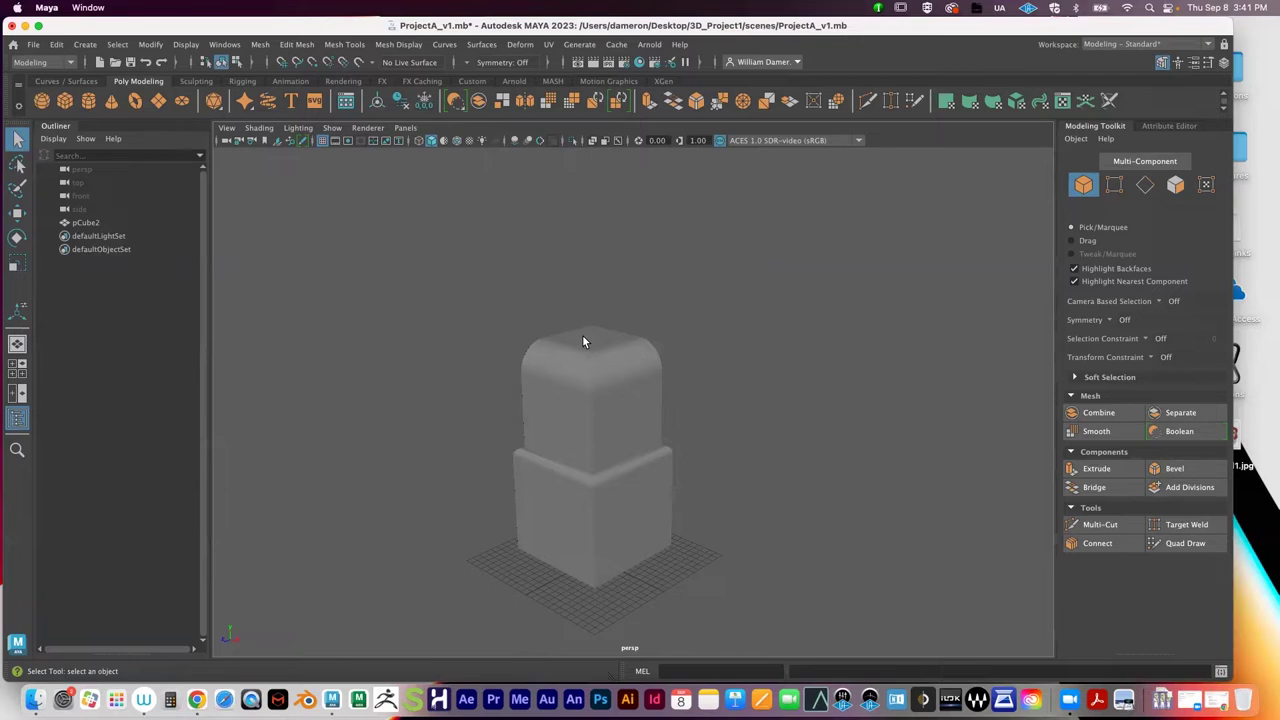
# Step: Select the model, switch it to face mode and select the upper block's side face with the rounded corner
pyautogui.keyDown('alt'); pyautogui.moveTo(706, 394); pyautogui.dragTo(563, 400); pyautogui.keyUp('alt')
pyautogui.click(650, 431)
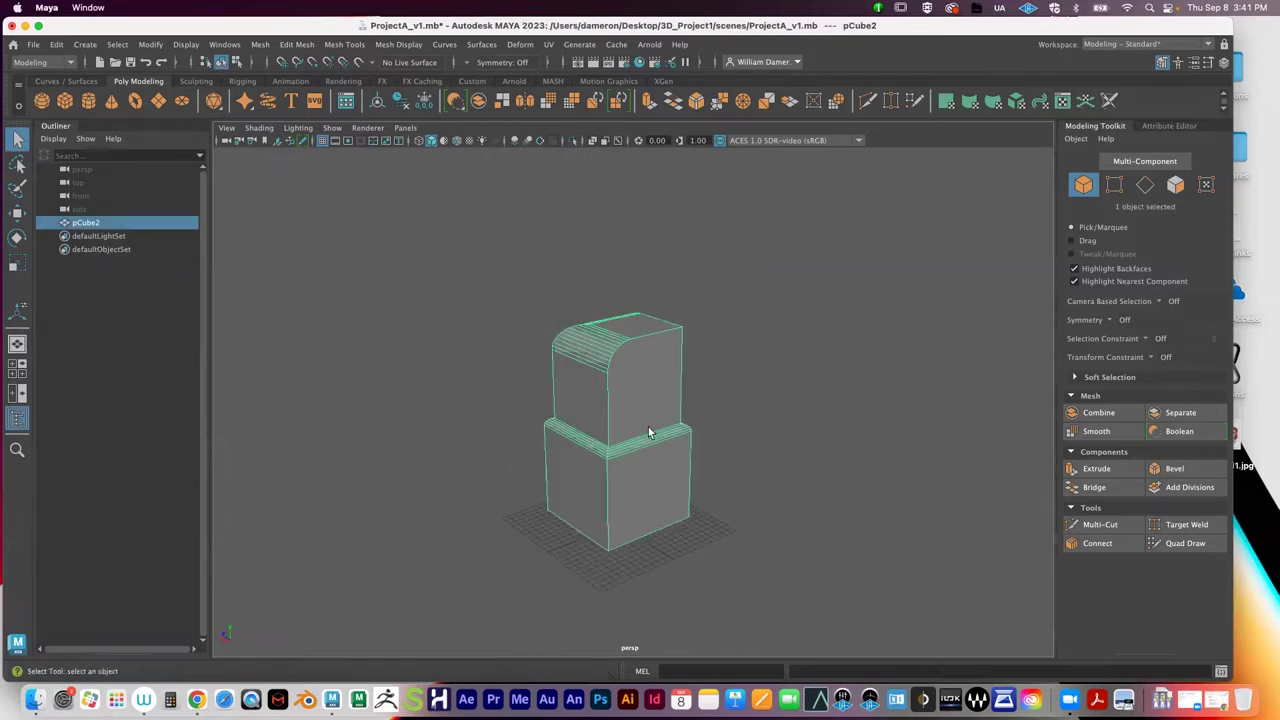
pyautogui.keyDown('alt'); pyautogui.moveTo(593, 387); pyautogui.dragTo(585, 416, button='middle'); pyautogui.keyUp('alt')
pyautogui.keyDown('alt'); pyautogui.moveTo(585, 416); pyautogui.dragTo(746, 383, button='right'); pyautogui.keyUp('alt')
pyautogui.keyDown('alt'); pyautogui.moveTo(677, 394); pyautogui.dragTo(600, 418); pyautogui.keyUp('alt')
pyautogui.moveTo(600, 418); pyautogui.dragTo(592, 330, button='right')
pyautogui.click(613, 455)
pyautogui.keyDown('alt'); pyautogui.moveTo(613, 455); pyautogui.dragTo(571, 434); pyautogui.keyUp('alt')
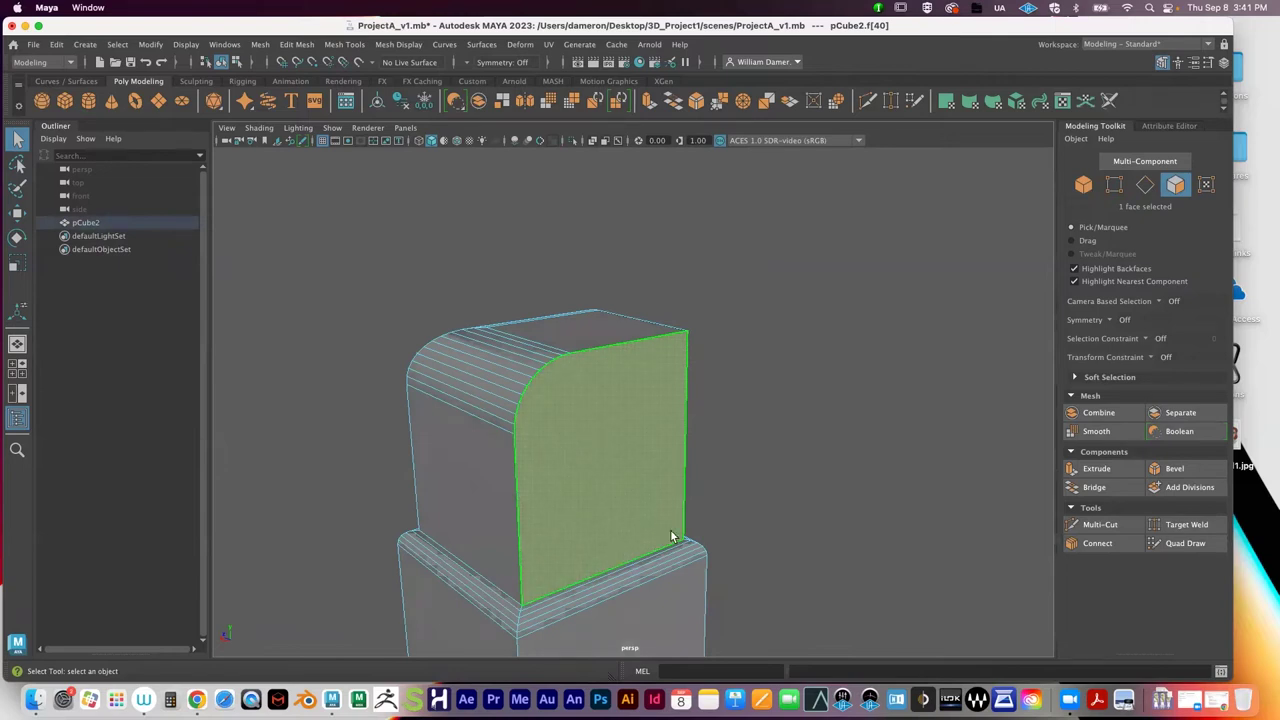
# Step: Examine the selected side face's curved border up close, then clear and reselect the face
pyautogui.keyDown('alt'); pyautogui.moveTo(503, 389); pyautogui.dragTo(631, 397, button='right'); pyautogui.keyUp('alt')
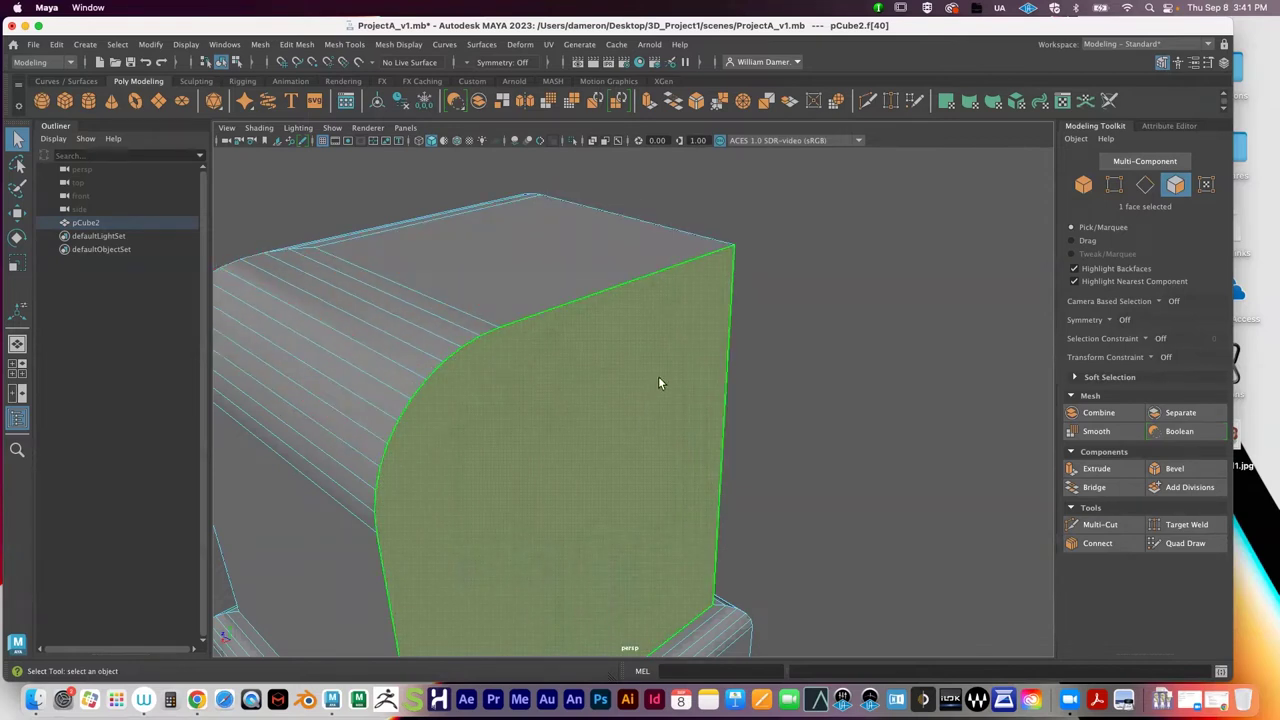
pyautogui.keyDown('alt'); pyautogui.moveTo(739, 376); pyautogui.dragTo(770, 248, button='middle'); pyautogui.keyUp('alt')
pyautogui.keyDown('alt'); pyautogui.moveTo(770, 248); pyautogui.dragTo(494, 346, button='right'); pyautogui.keyUp('alt')
pyautogui.keyDown('alt'); pyautogui.moveTo(494, 346); pyautogui.dragTo(494, 334); pyautogui.keyUp('alt')
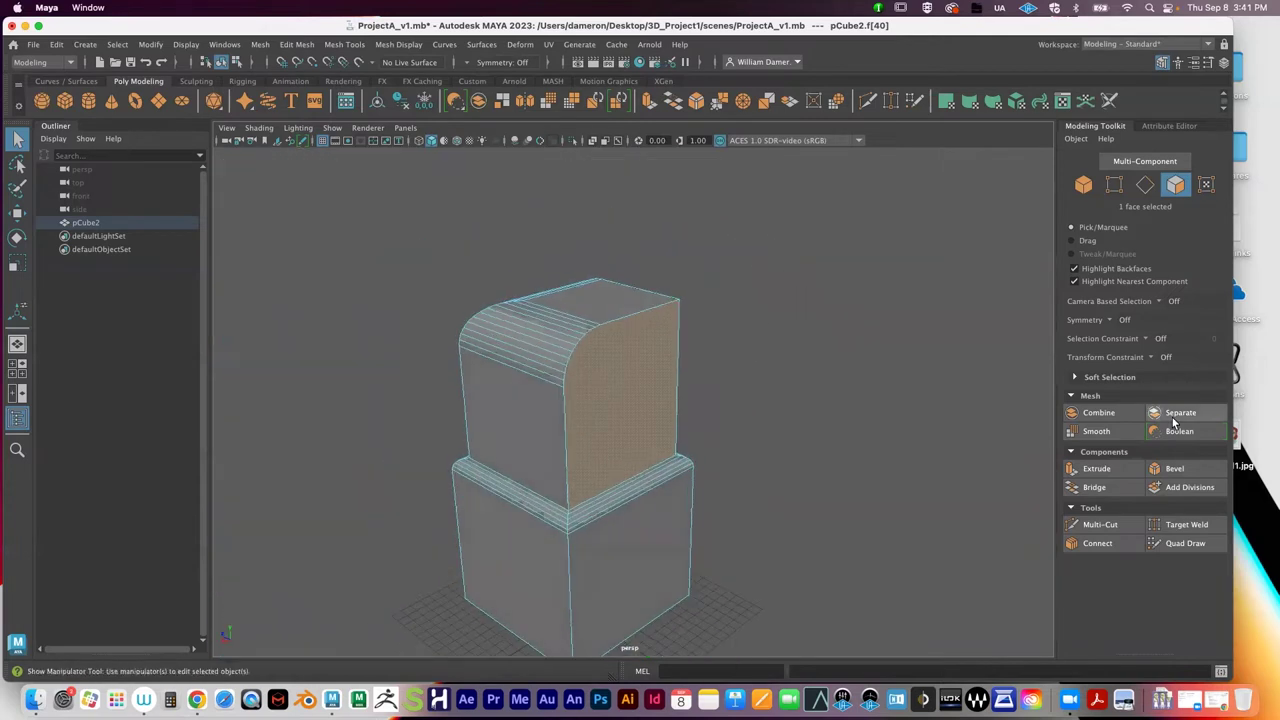
pyautogui.click(702, 400)
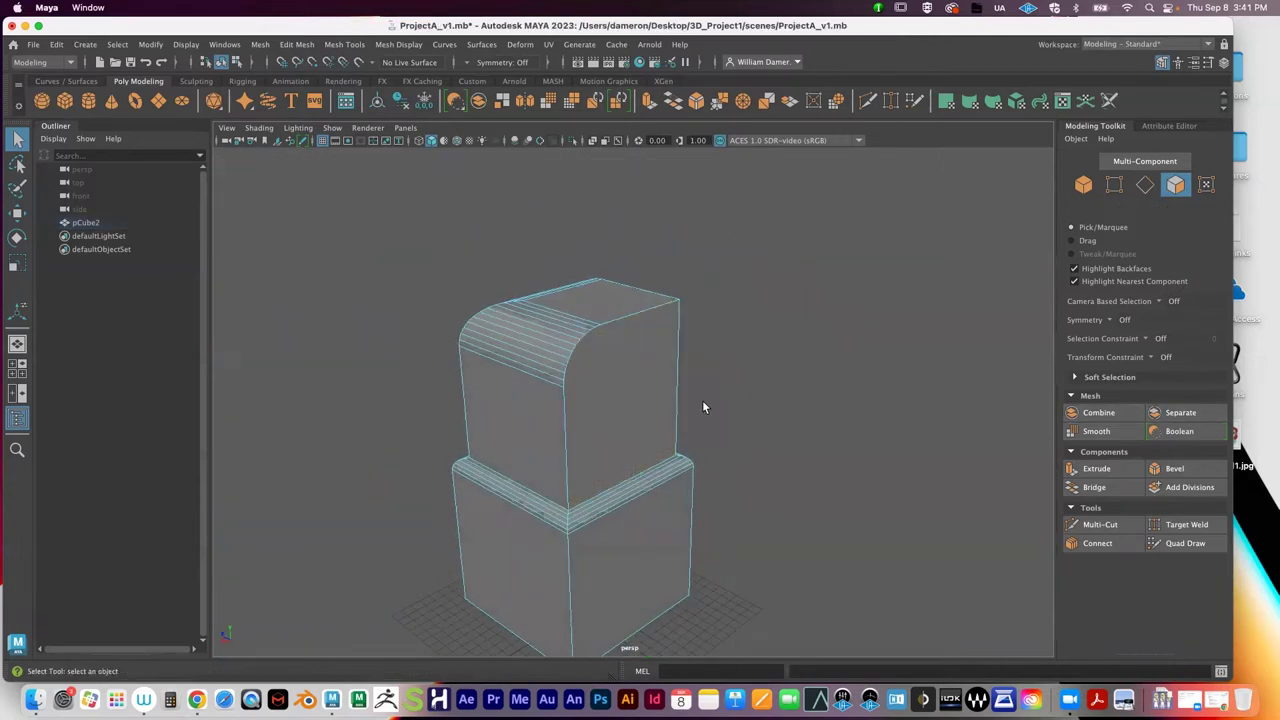
pyautogui.click(623, 406)
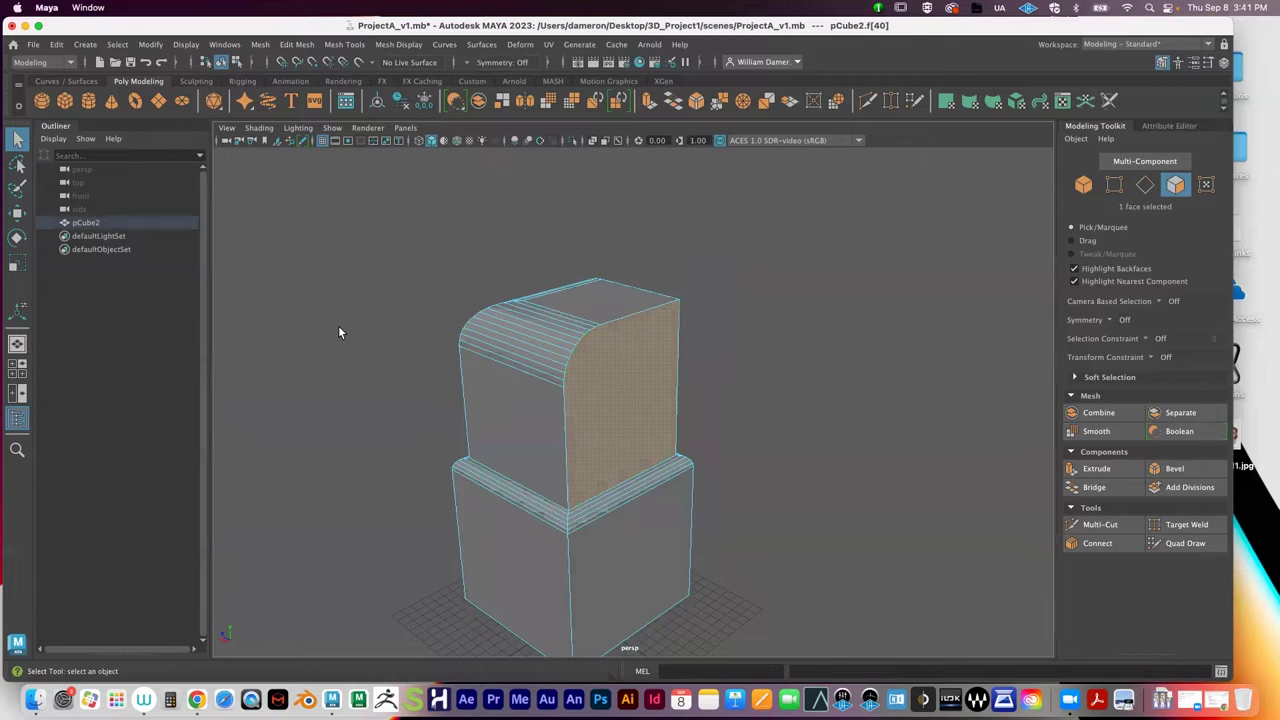
# Step: Try extruding the side face, scaling it inward and pulling it outward by about 2.197
pyautogui.click(1096, 468)
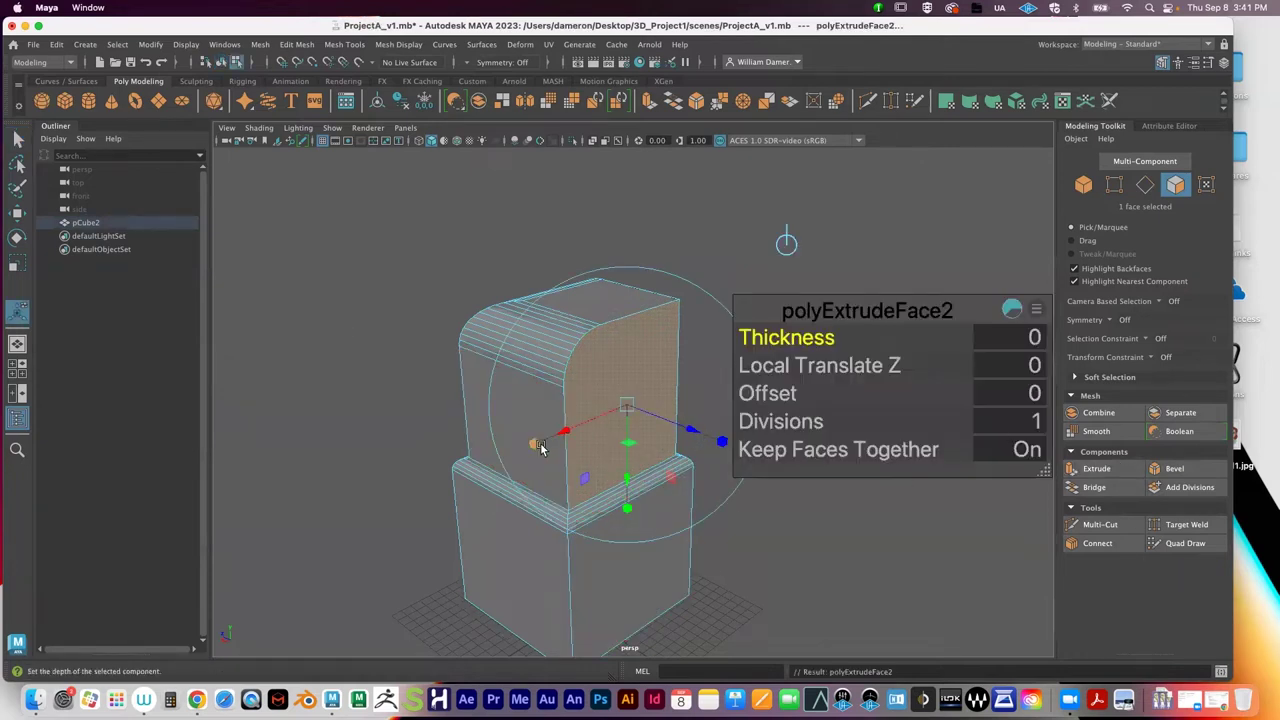
pyautogui.click(534, 443)
pyautogui.moveTo(628, 508); pyautogui.dragTo(628, 483)
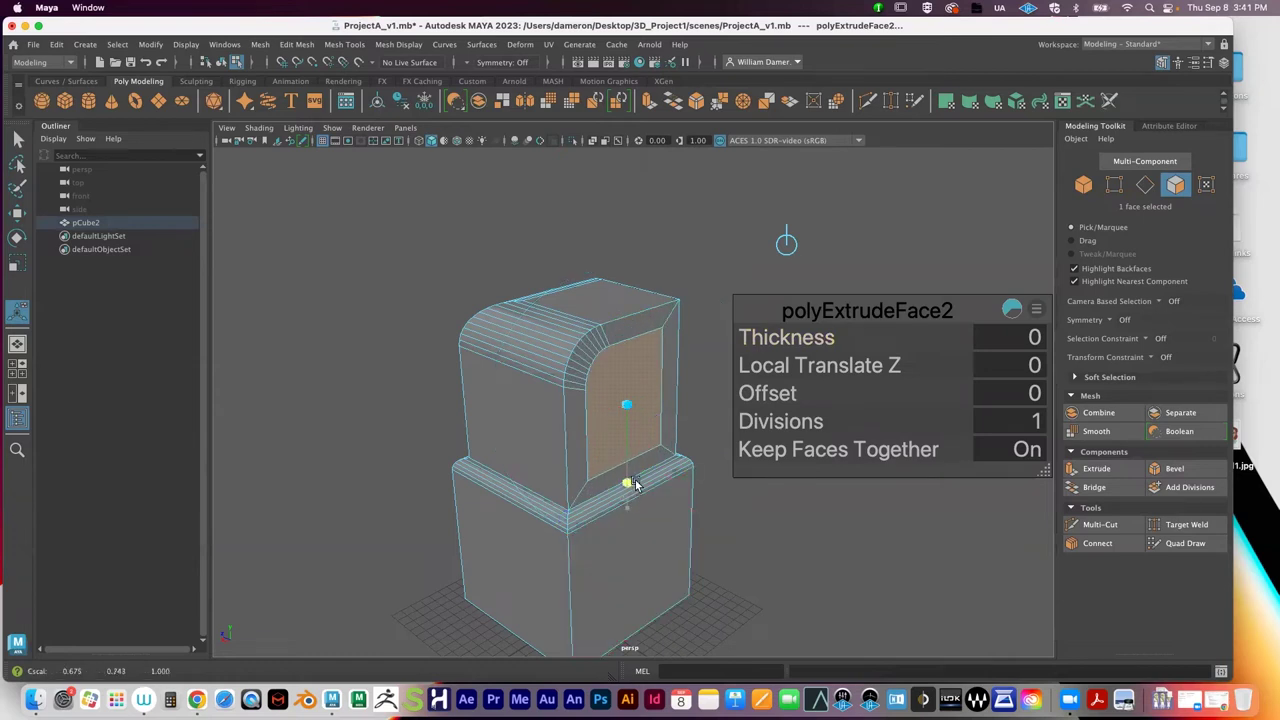
pyautogui.moveTo(699, 431); pyautogui.dragTo(723, 443)
pyautogui.keyDown('alt'); pyautogui.moveTo(700, 508); pyautogui.dragTo(762, 496); pyautogui.keyUp('alt')
pyautogui.scroll(5, 762, 496)
pyautogui.keyDown('alt'); pyautogui.moveTo(531, 392); pyautogui.dragTo(377, 389, button='middle'); pyautogui.keyUp('alt')
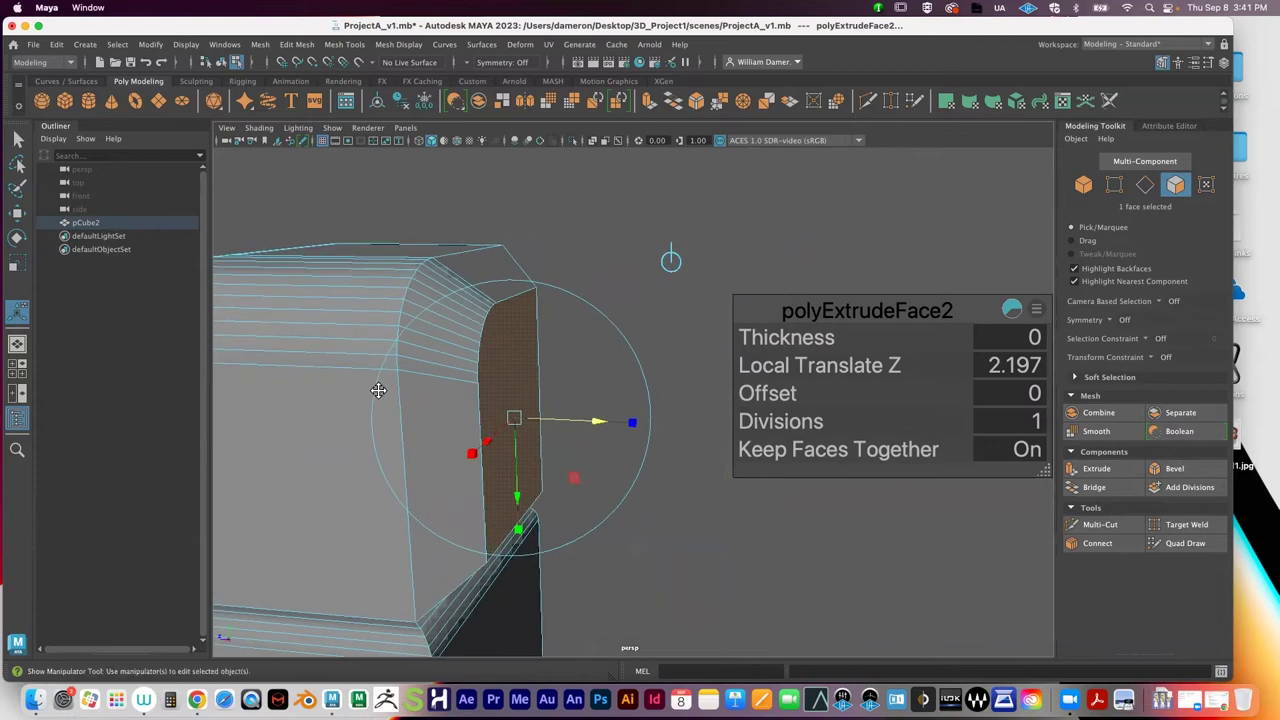
# Step: Undo the outward pull, the inward scaling and the extrusion of the side face
pyautogui.scroll(-5, 437, 410)
pyautogui.press('super+z')
pyautogui.keyDown('alt'); pyautogui.moveTo(512, 438); pyautogui.dragTo(640, 440); pyautogui.keyUp('alt')
pyautogui.press('super+z')
pyautogui.press('super+z')
pyautogui.keyDown('alt'); pyautogui.moveTo(640, 440); pyautogui.dragTo(872, 468, button='right'); pyautogui.keyUp('alt')
pyautogui.press('q')
pyautogui.keyDown('alt'); pyautogui.moveTo(634, 427); pyautogui.dragTo(426, 343, button='right'); pyautogui.keyUp('alt')
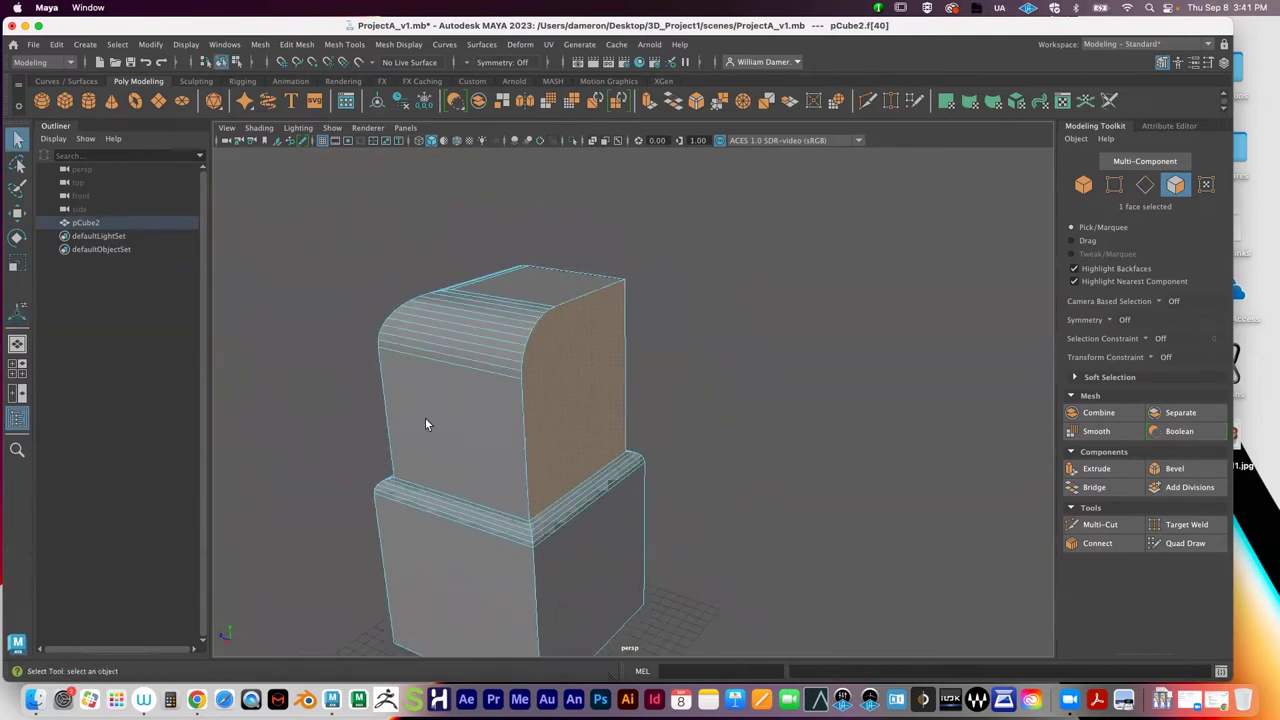
# Step: Extrude the upper block's rounded-corner side face in place and scale it inward to form an inset border, then deselect it
pyautogui.rightClick(611, 287)
pyautogui.click(613, 322)
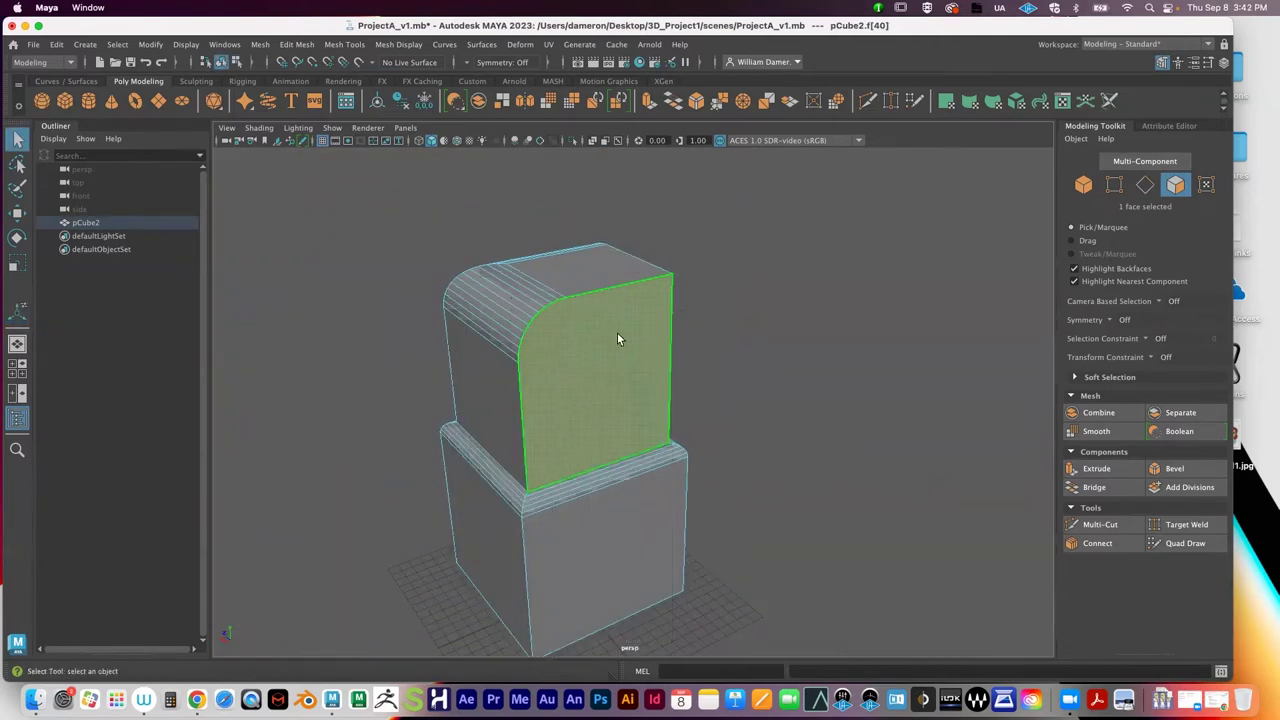
pyautogui.keyDown('alt'); pyautogui.moveTo(743, 351); pyautogui.dragTo(633, 369); pyautogui.keyUp('alt')
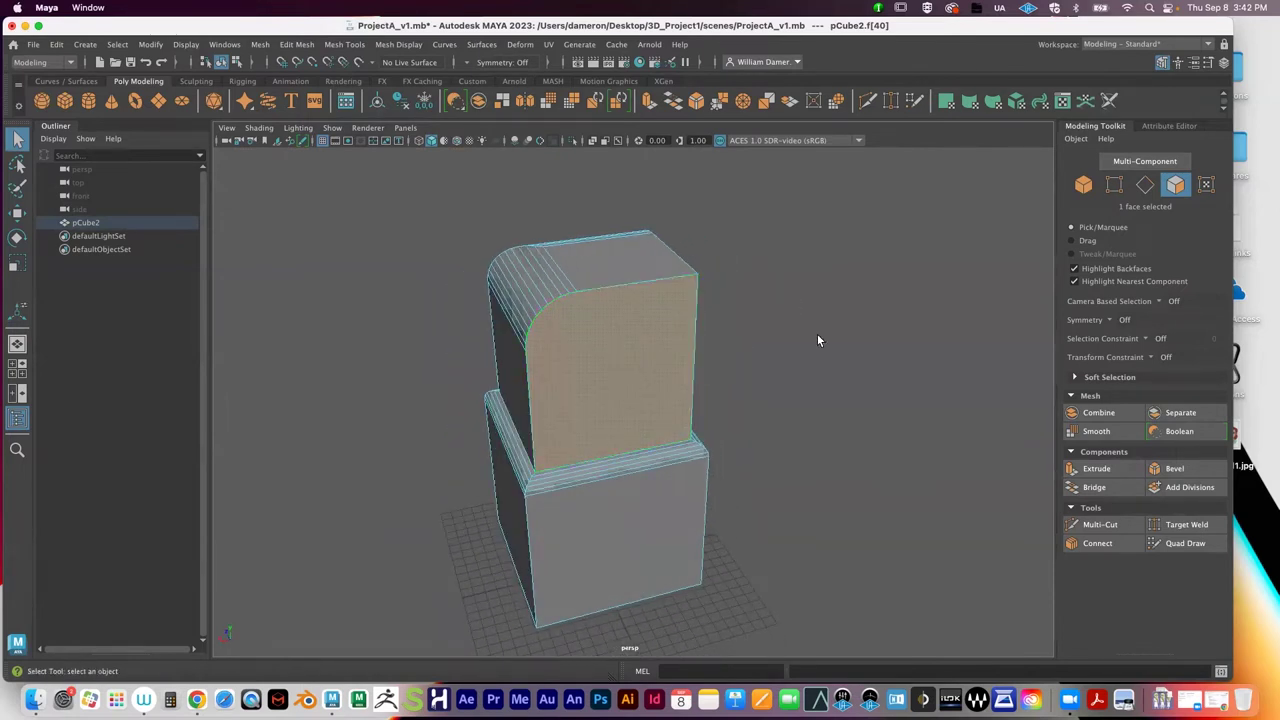
pyautogui.click(1100, 468)
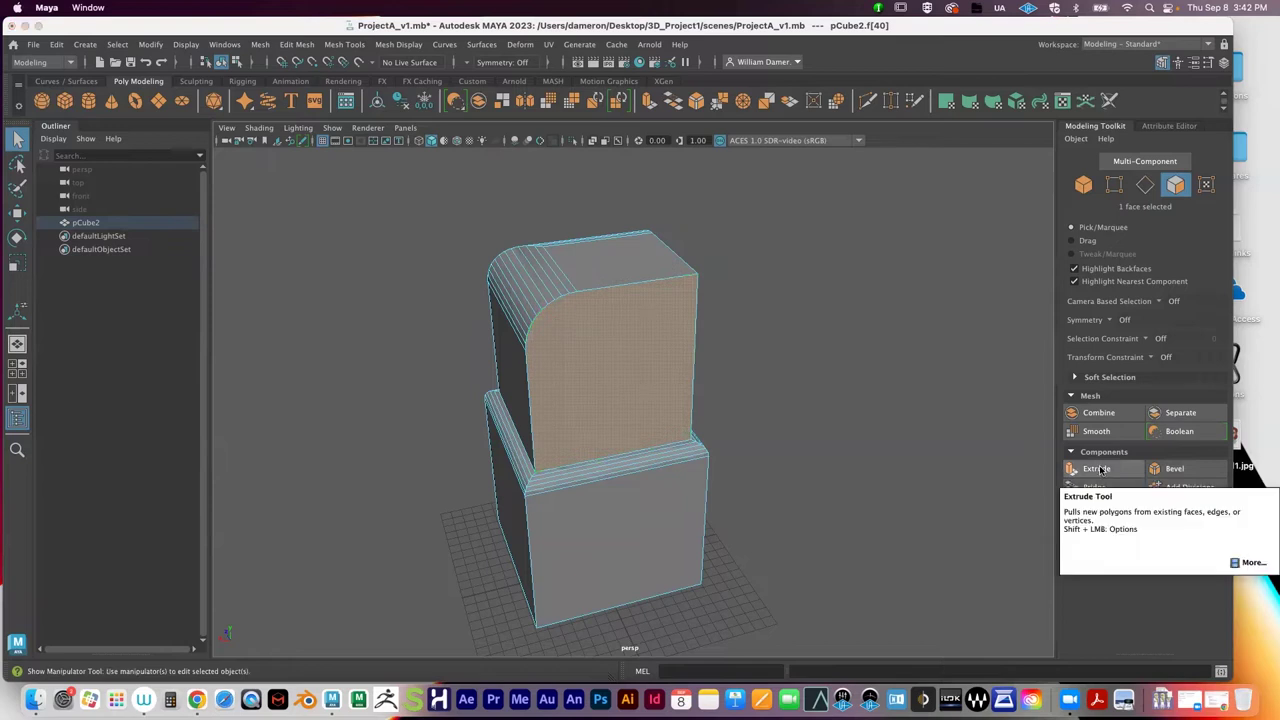
pyautogui.click(1100, 468)
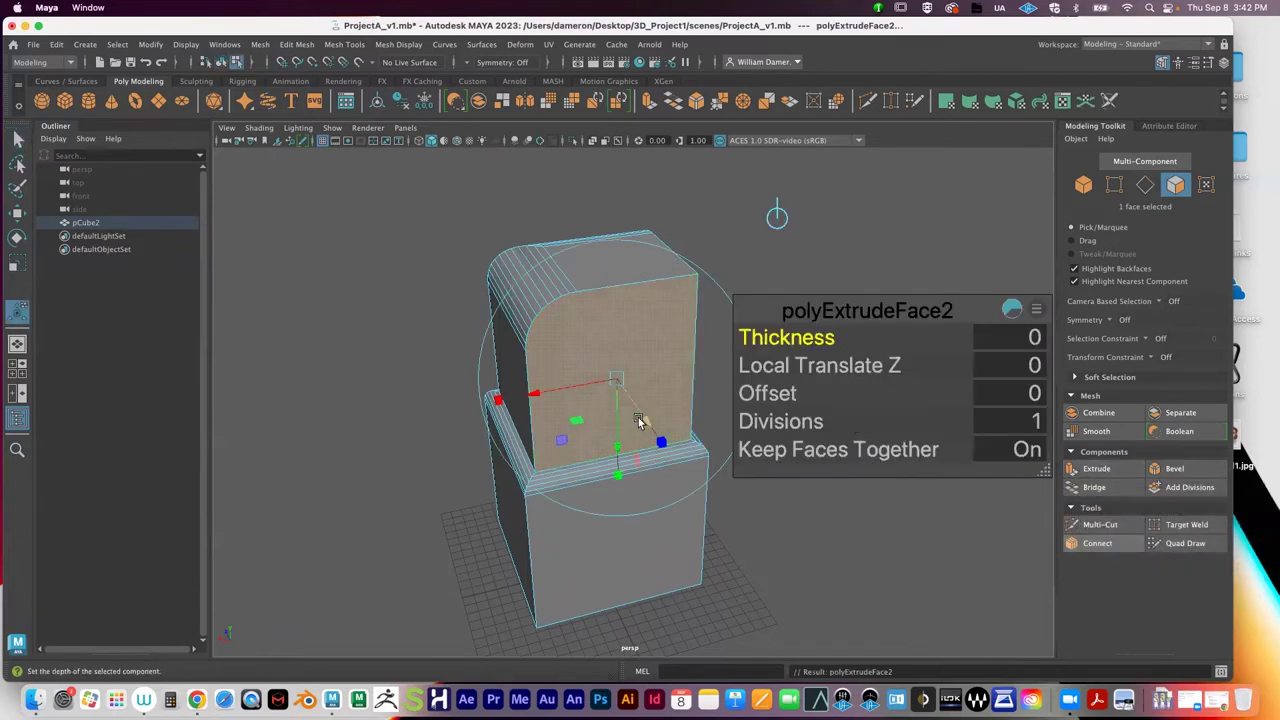
pyautogui.moveTo(498, 399); pyautogui.dragTo(522, 396)
pyautogui.moveTo(619, 475); pyautogui.dragTo(557, 451)
pyautogui.keyDown('alt'); pyautogui.moveTo(557, 451); pyautogui.dragTo(686, 473, button='right'); pyautogui.keyUp('alt')
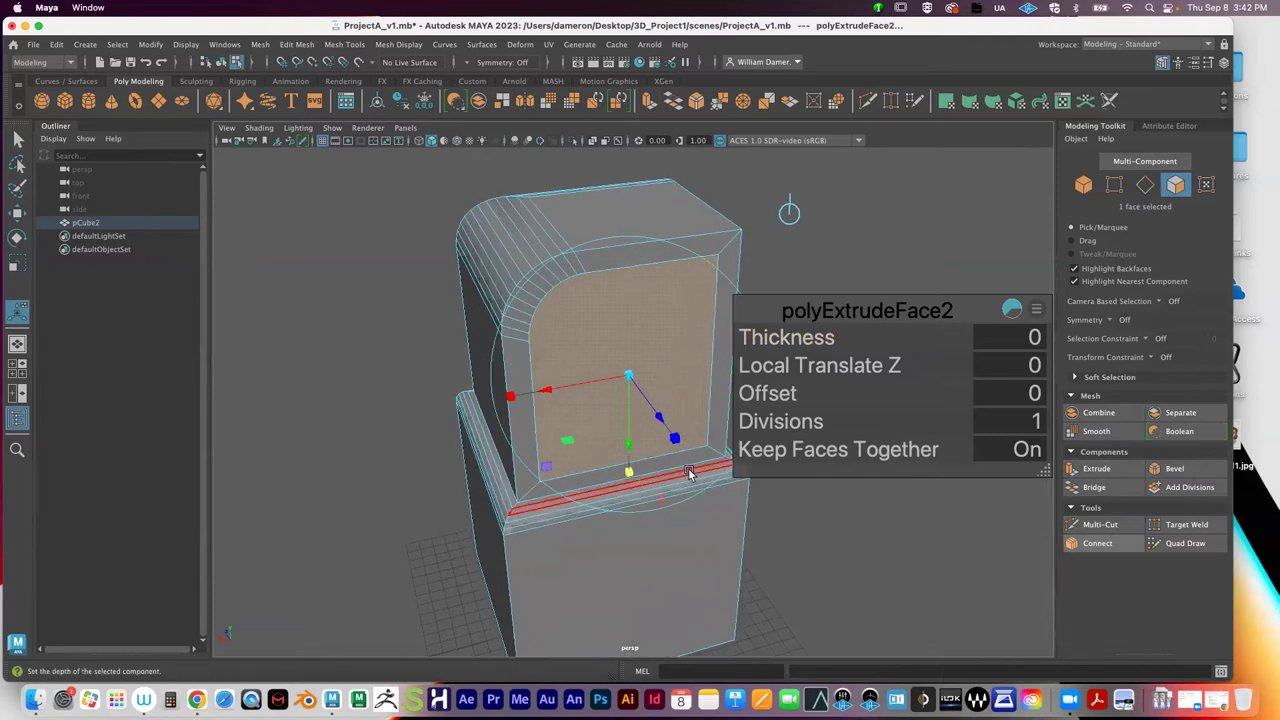
pyautogui.press('q')
pyautogui.keyDown('alt'); pyautogui.moveTo(634, 317); pyautogui.dragTo(660, 374); pyautogui.keyUp('alt')
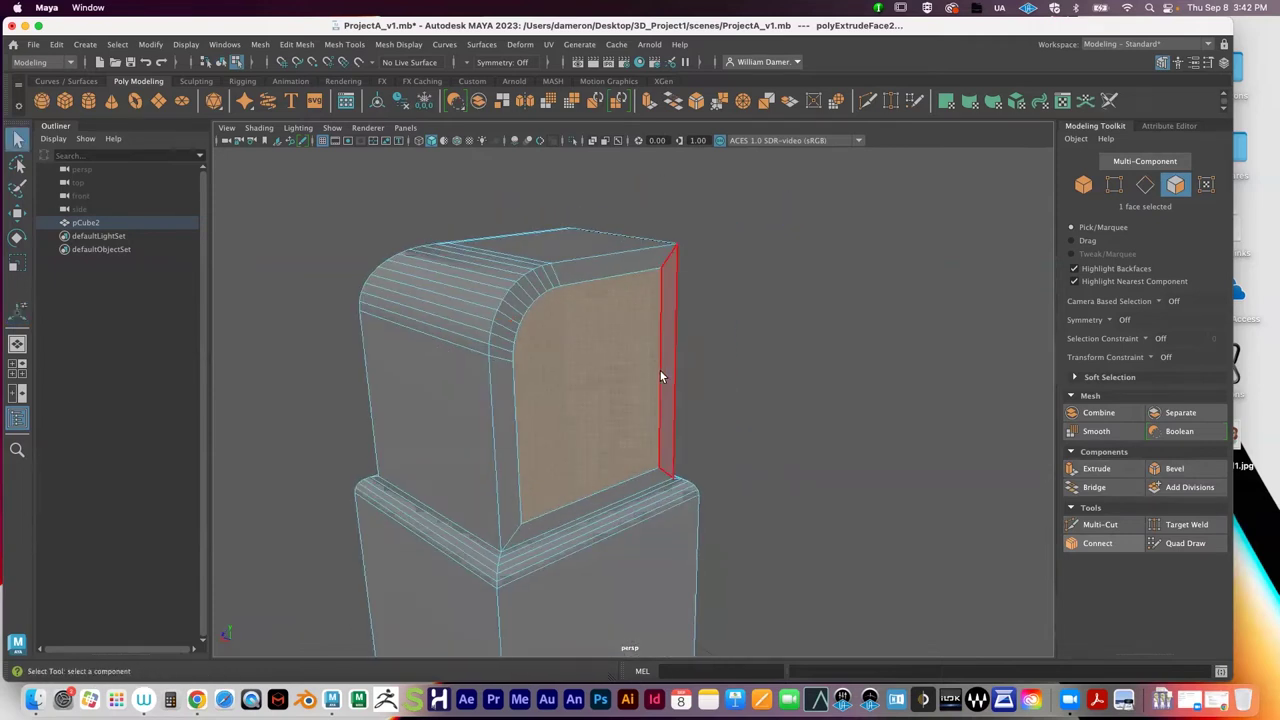
pyautogui.click(695, 376)
# Step: Turn on smooth mesh preview and examine the inset face's border and curved corner from several angles
pyautogui.press('3')
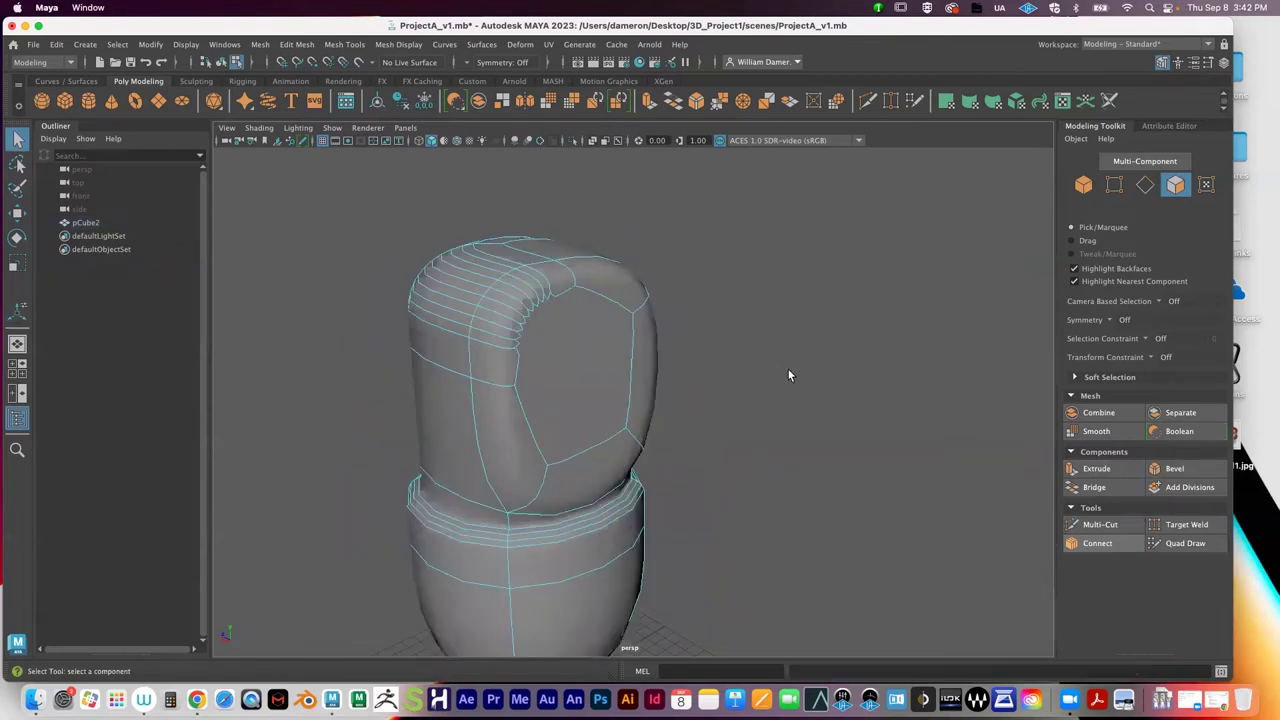
pyautogui.keyDown('alt'); pyautogui.moveTo(586, 446); pyautogui.dragTo(723, 394); pyautogui.keyUp('alt')
pyautogui.keyDown('alt'); pyautogui.moveTo(723, 394); pyautogui.dragTo(740, 280, button='middle'); pyautogui.keyUp('alt')
pyautogui.keyDown('alt'); pyautogui.moveTo(740, 280); pyautogui.dragTo(564, 278, button='right'); pyautogui.keyUp('alt')
pyautogui.keyDown('alt'); pyautogui.moveTo(640, 340); pyautogui.dragTo(434, 346); pyautogui.keyUp('alt')
pyautogui.keyDown('alt'); pyautogui.moveTo(830, 346); pyautogui.dragTo(770, 346); pyautogui.keyUp('alt')
pyautogui.keyDown('alt'); pyautogui.moveTo(770, 346); pyautogui.dragTo(886, 325, button='right'); pyautogui.keyUp('alt')
pyautogui.keyDown('alt'); pyautogui.moveTo(886, 325); pyautogui.dragTo(882, 455); pyautogui.keyUp('alt')
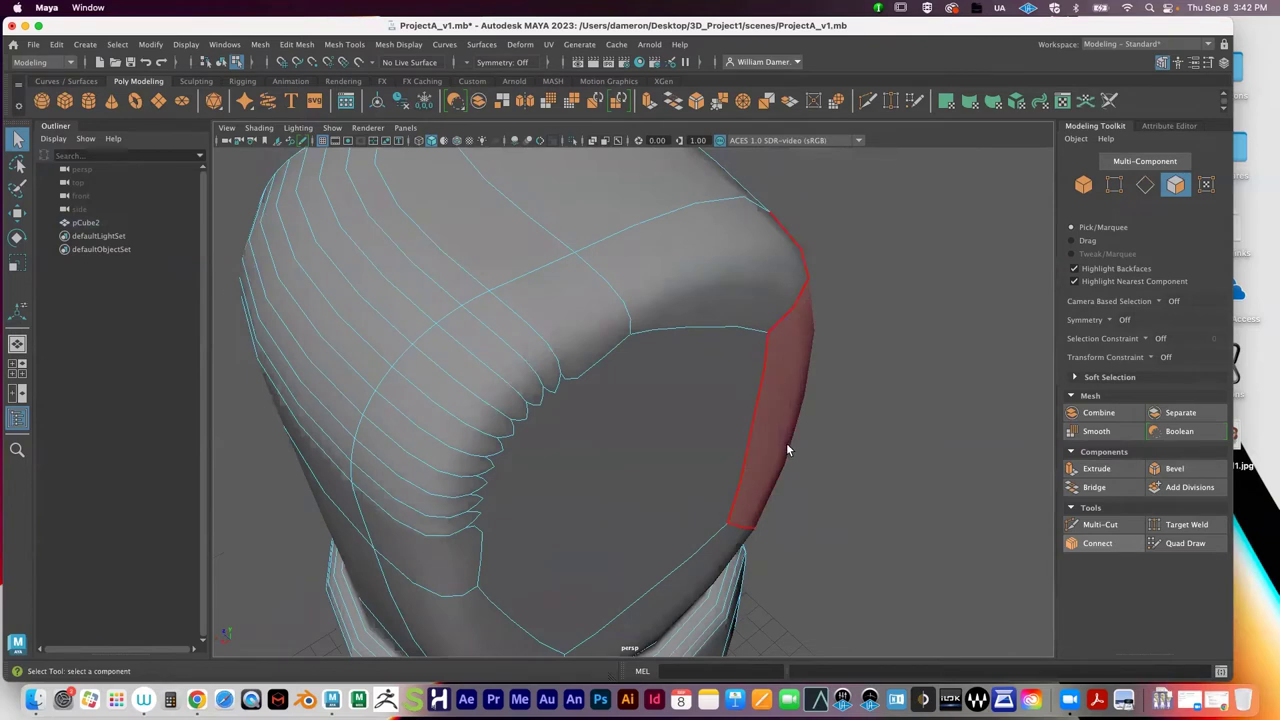
pyautogui.keyDown('alt'); pyautogui.moveTo(786, 450); pyautogui.dragTo(791, 354); pyautogui.keyUp('alt')
# Step: Return to object mode, select the whole model and turn off the smooth mesh preview
pyautogui.moveTo(652, 285); pyautogui.dragTo(717, 266, button='right')
pyautogui.click(848, 378)
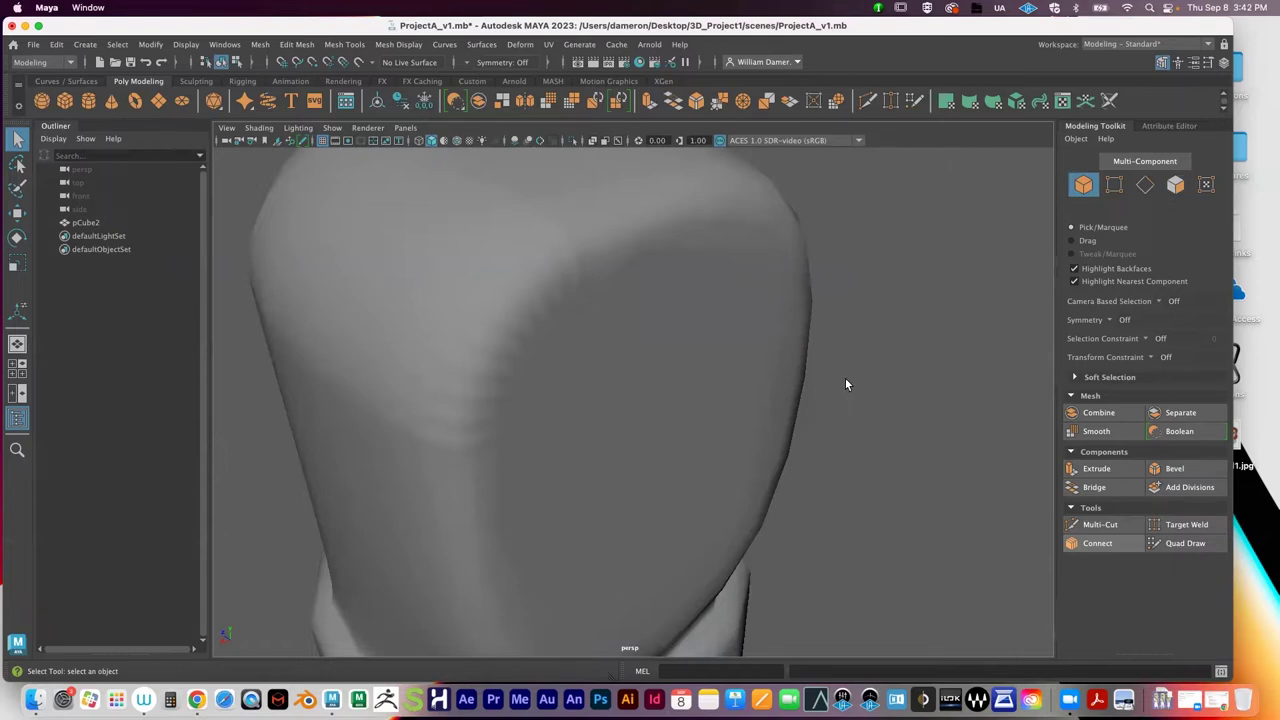
pyautogui.click(757, 311)
pyautogui.scroll(3, 840, 337)
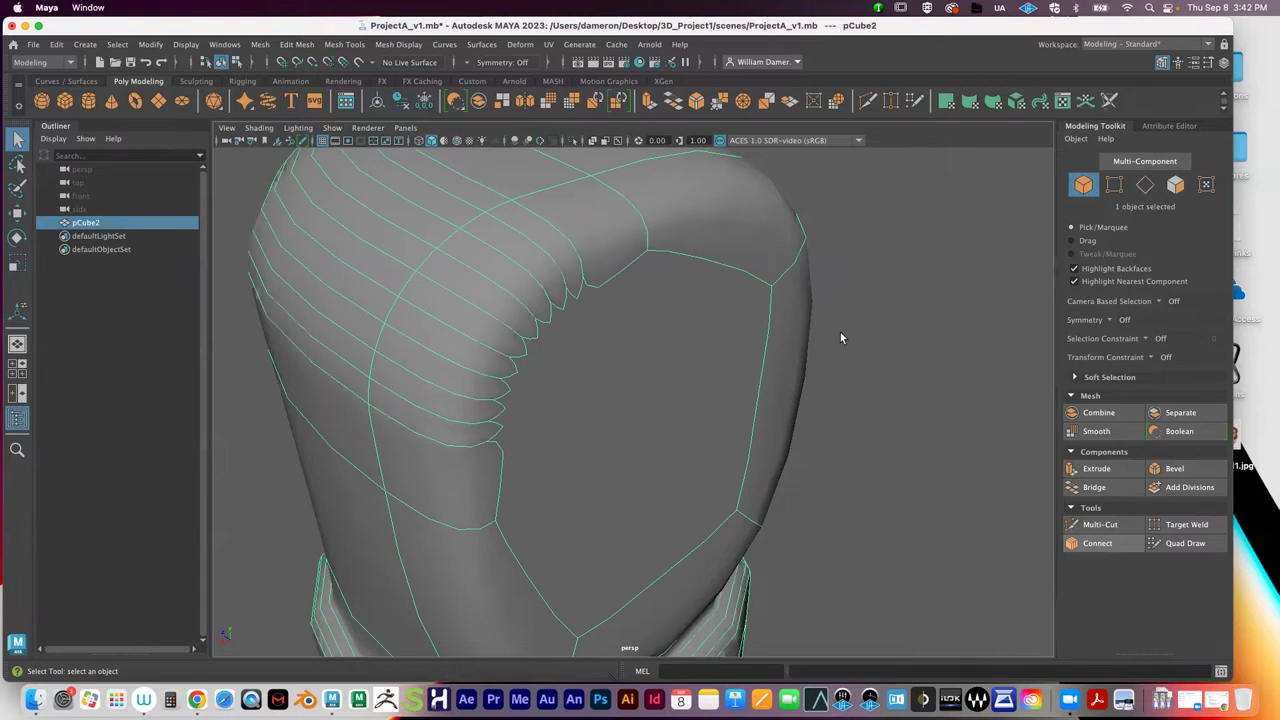
pyautogui.press('1')
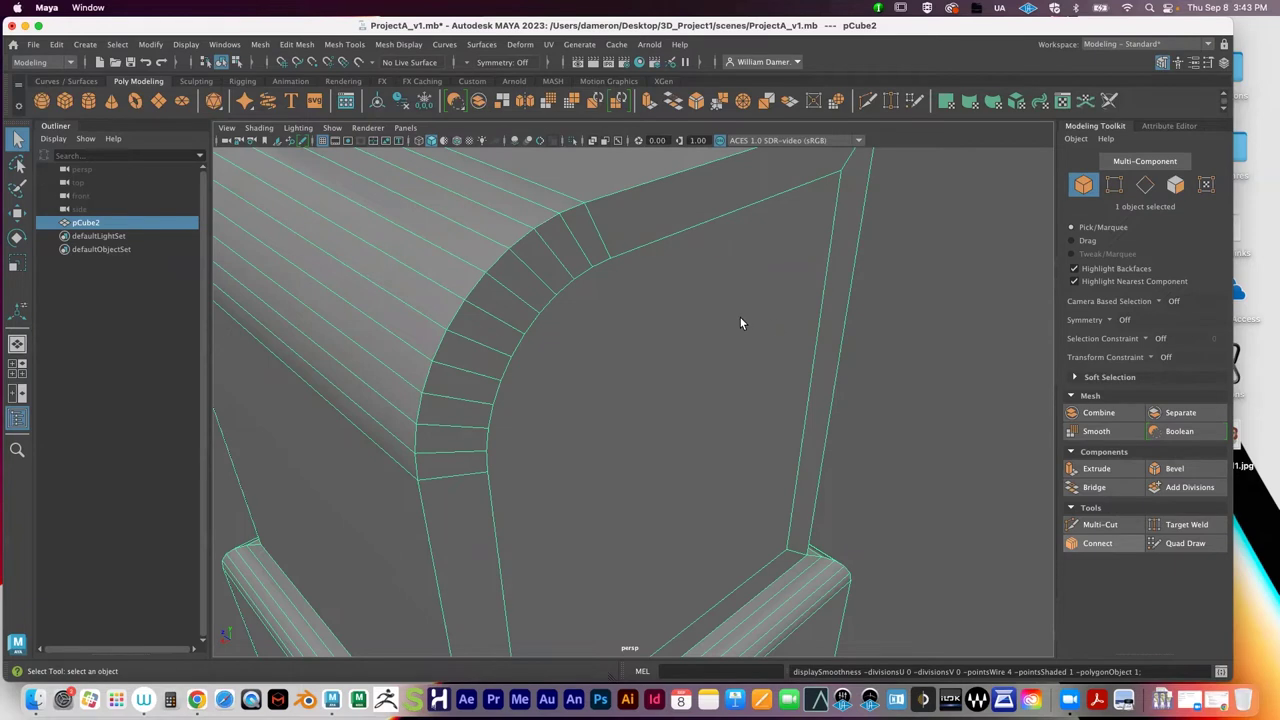
# Step: Select the flat top face of the rounded upper block and extrude it upward to form a third block
pyautogui.keyDown('alt'); pyautogui.moveTo(740, 317); pyautogui.dragTo(698, 348); pyautogui.keyUp('alt')
pyautogui.keyDown('alt'); pyautogui.moveTo(698, 348); pyautogui.dragTo(434, 317, button='right'); pyautogui.keyUp('alt')
pyautogui.keyDown('alt'); pyautogui.moveTo(434, 317); pyautogui.dragTo(482, 318); pyautogui.keyUp('alt')
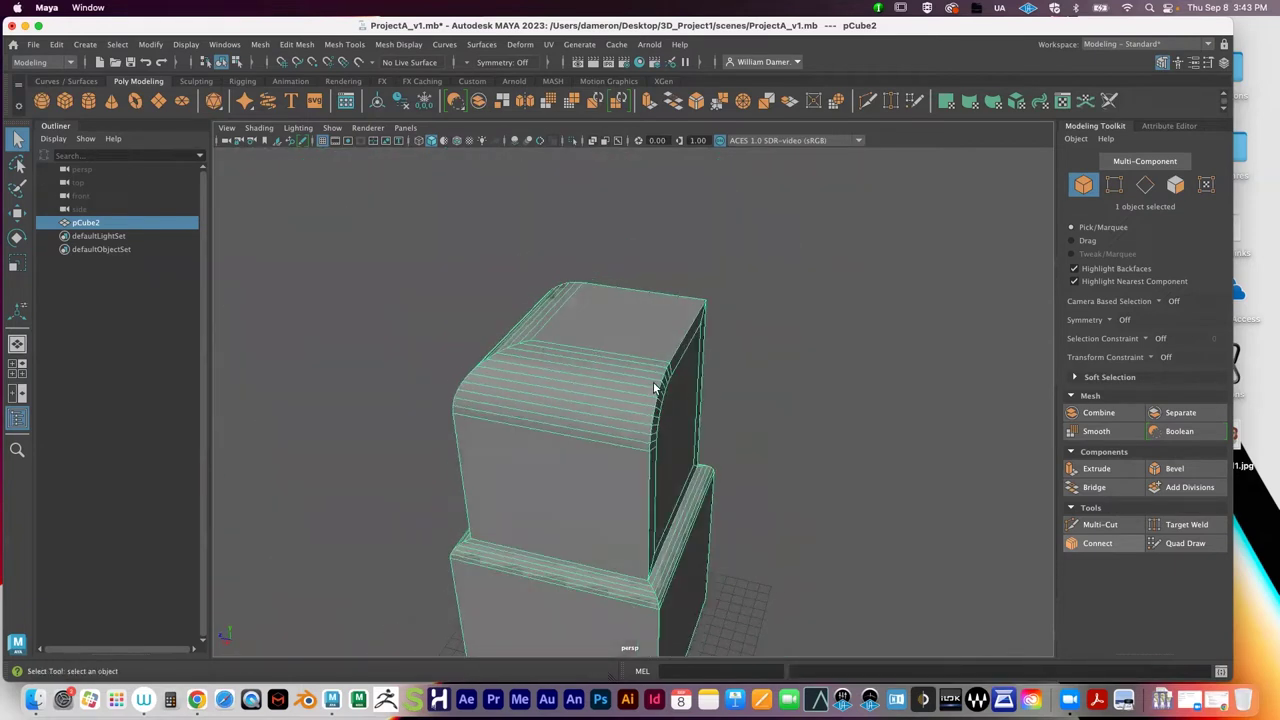
pyautogui.keyDown('alt'); pyautogui.moveTo(655, 388); pyautogui.dragTo(727, 387); pyautogui.keyUp('alt')
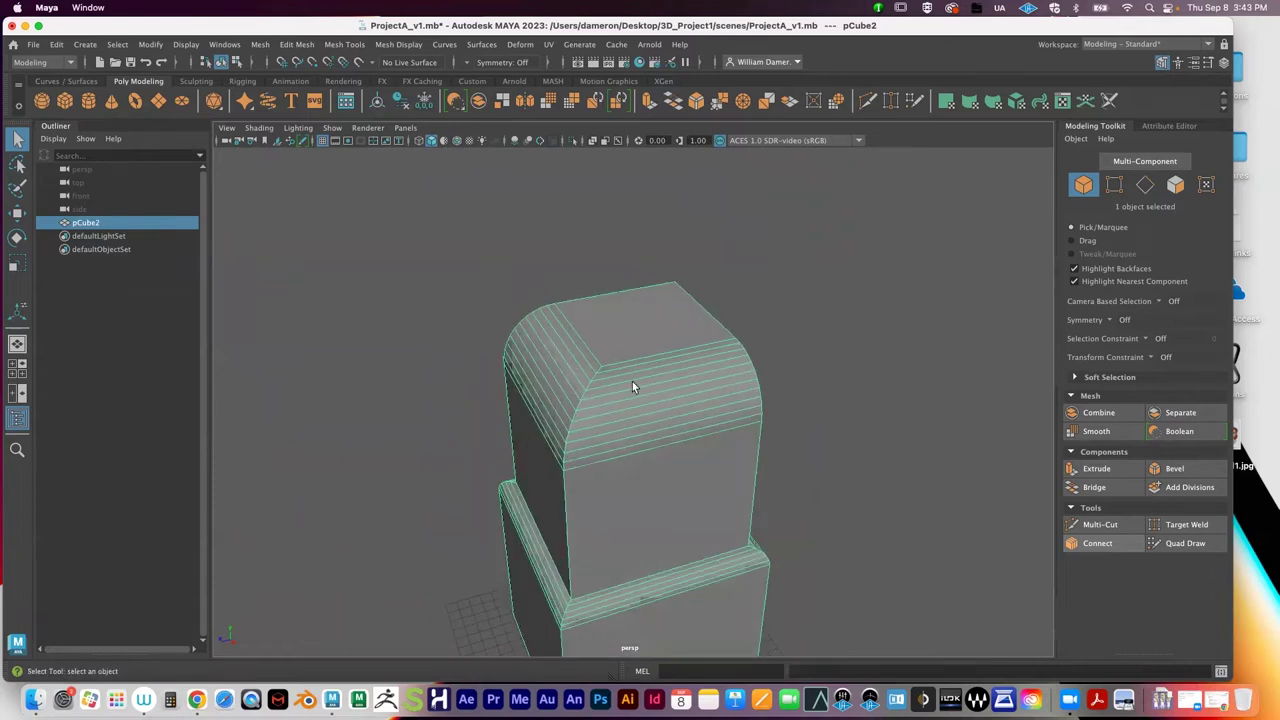
pyautogui.moveTo(625, 285); pyautogui.dragTo(624, 322, button='right')
pyautogui.click(624, 320)
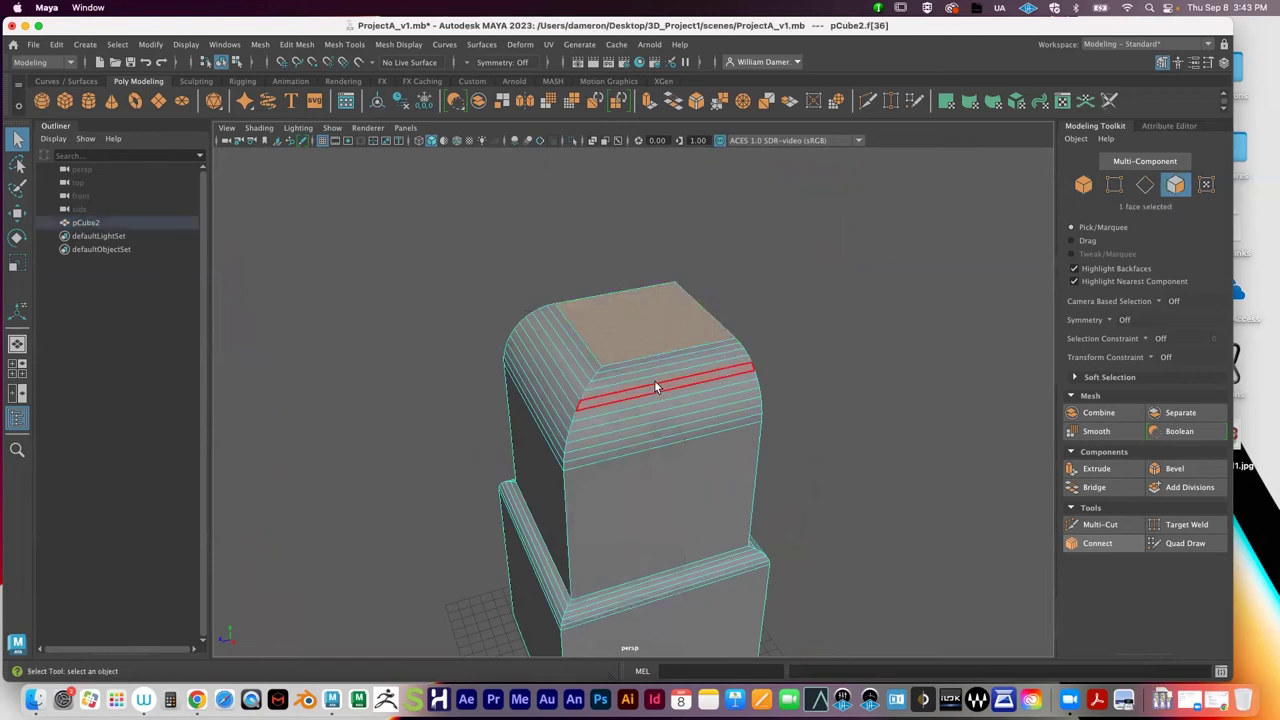
pyautogui.click(1096, 468)
pyautogui.moveTo(645, 241); pyautogui.dragTo(679, 128)
pyautogui.keyDown('alt'); pyautogui.moveTo(680, 246); pyautogui.dragTo(540, 383, button='middle'); pyautogui.keyUp('alt')
pyautogui.keyDown('alt'); pyautogui.moveTo(540, 383); pyautogui.dragTo(517, 400, button='right'); pyautogui.keyUp('alt')
pyautogui.press('q')
# Step: Switch to edge mode and select all four top edges of the third block
pyautogui.keyDown('alt'); pyautogui.moveTo(553, 384); pyautogui.dragTo(534, 360); pyautogui.keyUp('alt')
pyautogui.keyDown('alt'); pyautogui.moveTo(534, 360); pyautogui.dragTo(754, 383, button='right'); pyautogui.keyUp('alt')
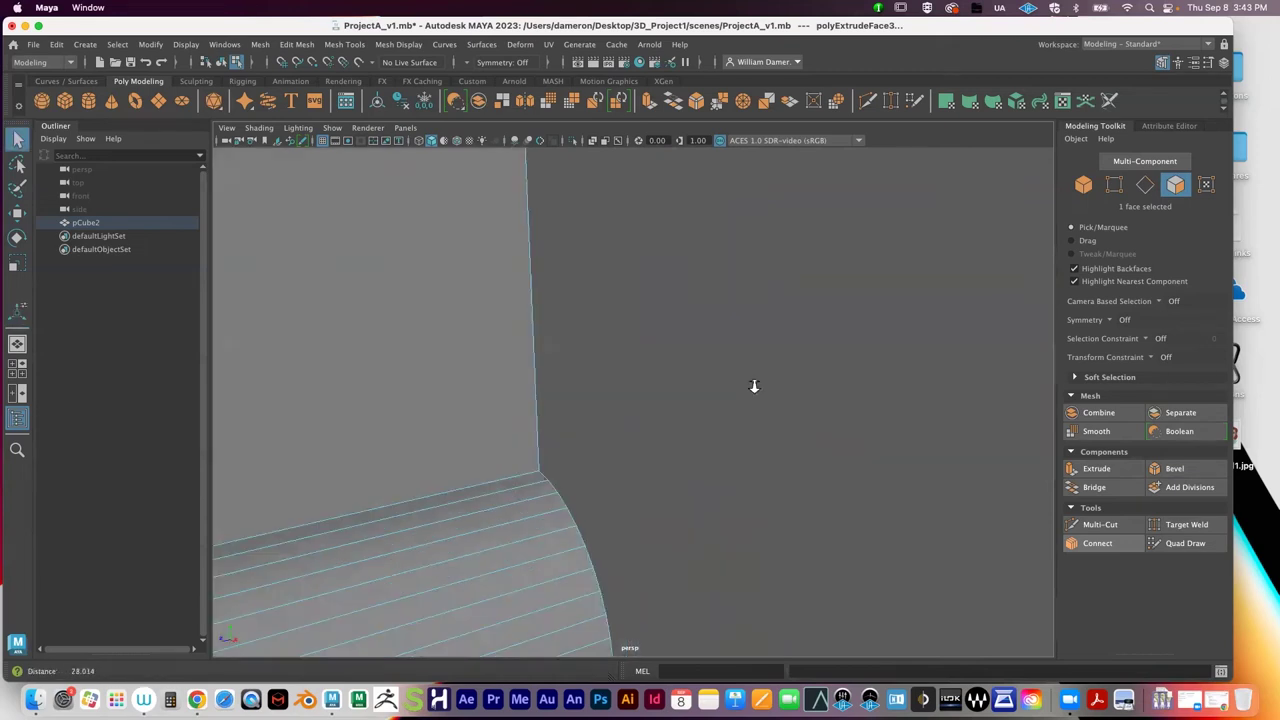
pyautogui.keyDown('alt'); pyautogui.moveTo(754, 383); pyautogui.dragTo(828, 452, button='middle'); pyautogui.keyUp('alt')
pyautogui.keyDown('alt'); pyautogui.moveTo(828, 452); pyautogui.dragTo(495, 380, button='right'); pyautogui.keyUp('alt')
pyautogui.moveTo(555, 298); pyautogui.dragTo(557, 248, button='right')
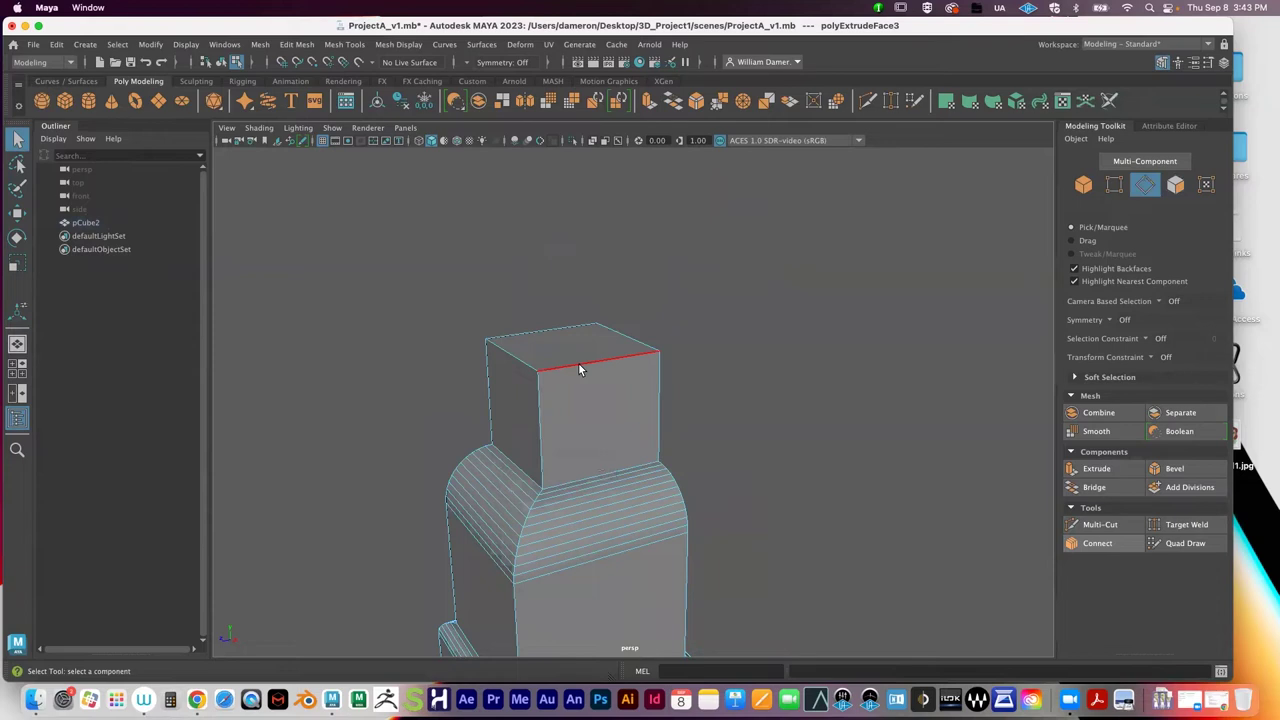
pyautogui.click(579, 370)
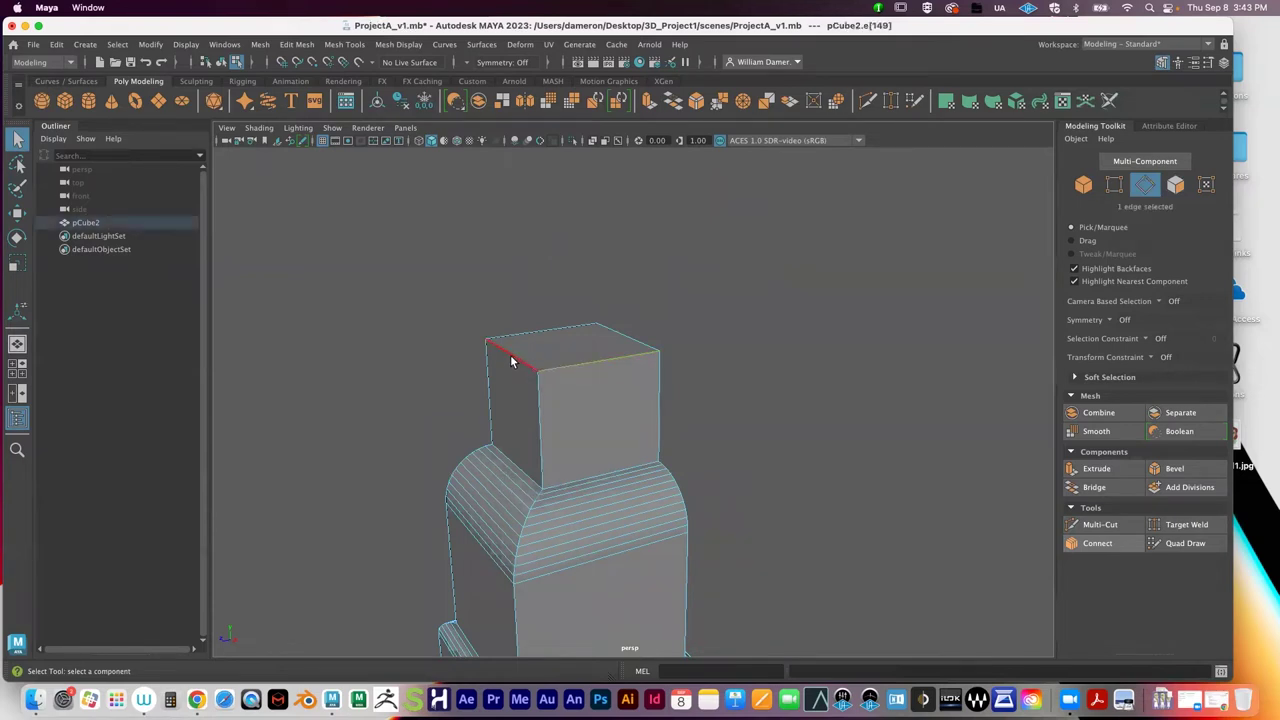
pyautogui.keyDown('shift'); pyautogui.click(511, 356); pyautogui.keyUp('shift')
pyautogui.keyDown('shift'); pyautogui.click(529, 331); pyautogui.keyUp('shift')
pyautogui.keyDown('shift'); pyautogui.click(637, 332); pyautogui.keyUp('shift')
pyautogui.keyDown('alt'); pyautogui.moveTo(972, 460); pyautogui.dragTo(930, 455); pyautogui.keyUp('alt')
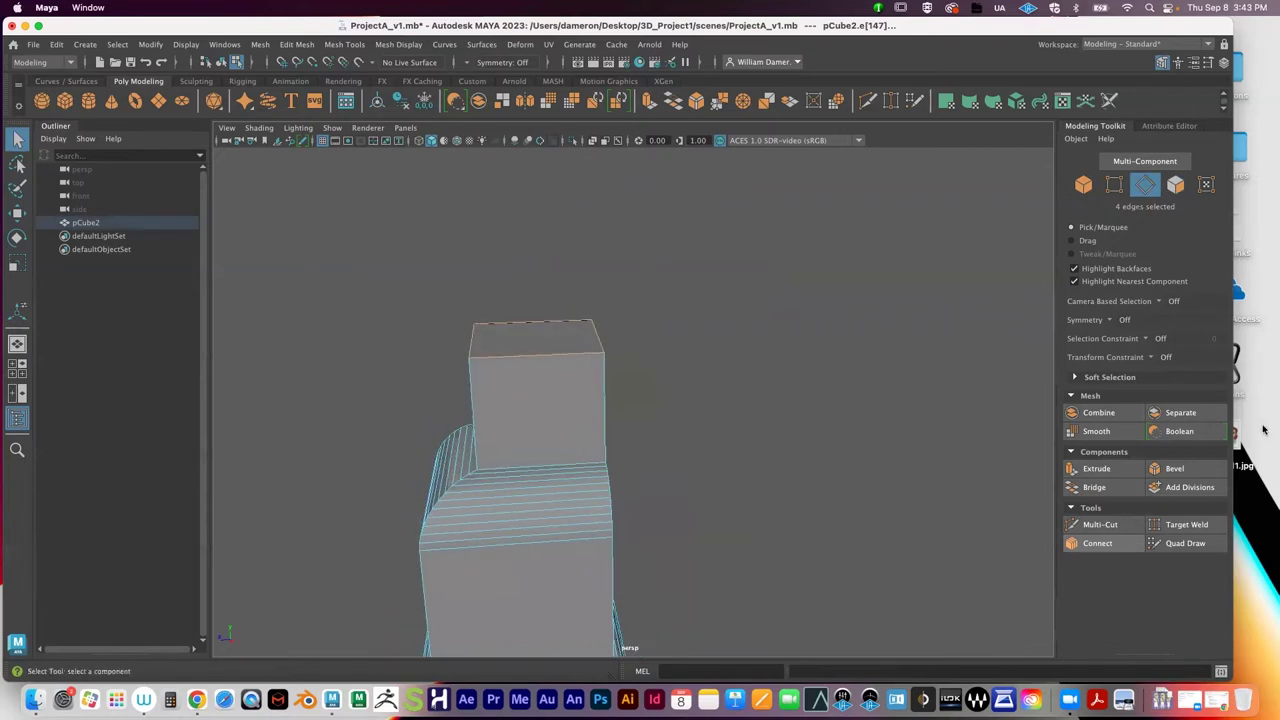
# Step: Try an edge extrude on the four top edges and undo it
pyautogui.click(1101, 476)
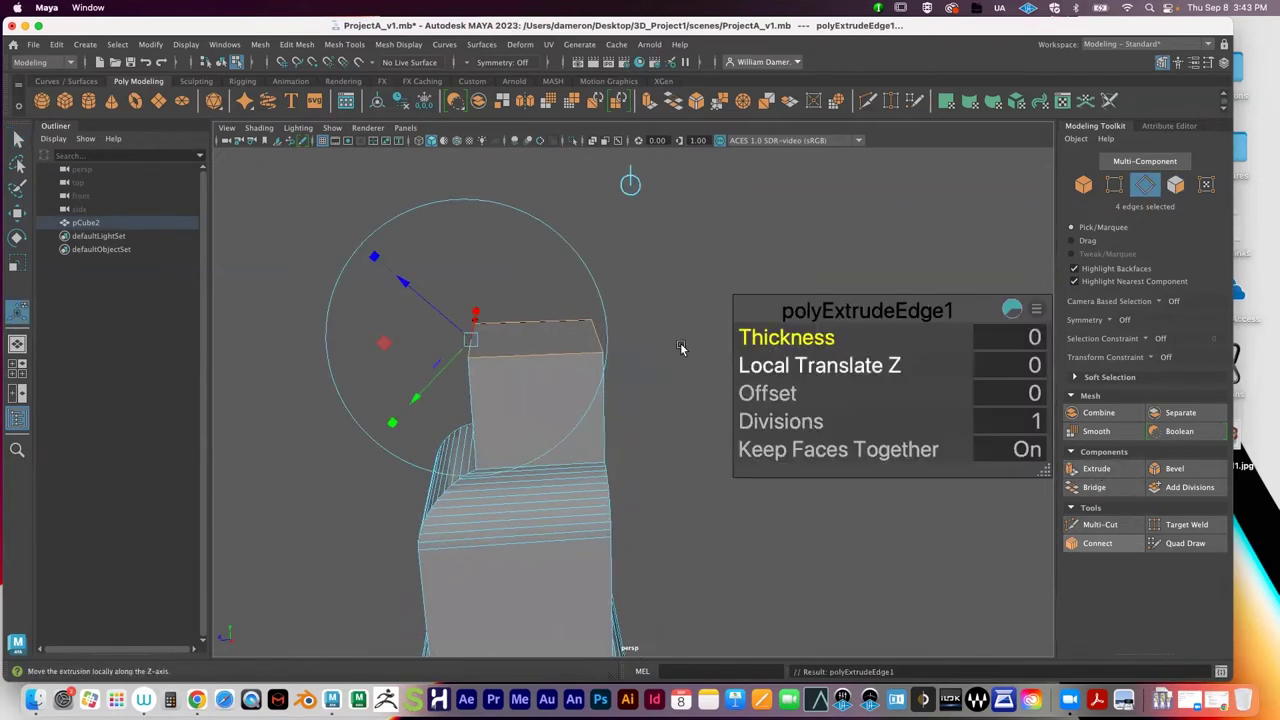
pyautogui.keyDown('alt'); pyautogui.moveTo(766, 357); pyautogui.dragTo(814, 414); pyautogui.keyUp('alt')
pyautogui.hotkey('ctrl', 'z')
pyautogui.hotkey('ctrl', 'z')
# Step: Bevel the third block's top edges with a fraction of 0.1
pyautogui.keyDown('shift'); pyautogui.click(622, 347); pyautogui.keyUp('shift')
pyautogui.click(1163, 471)
pyautogui.keyDown('alt'); pyautogui.moveTo(543, 366); pyautogui.dragTo(571, 383); pyautogui.keyUp('alt')
pyautogui.keyDown('alt'); pyautogui.moveTo(571, 383); pyautogui.dragTo(700, 365, button='right'); pyautogui.keyUp('alt')
pyautogui.moveTo(862, 339)
pyautogui.mouseDown()
pyautogui.moveTo(830, 339)
pyautogui.moveTo(866, 339)
pyautogui.mouseUp()
pyautogui.click(1010, 338)
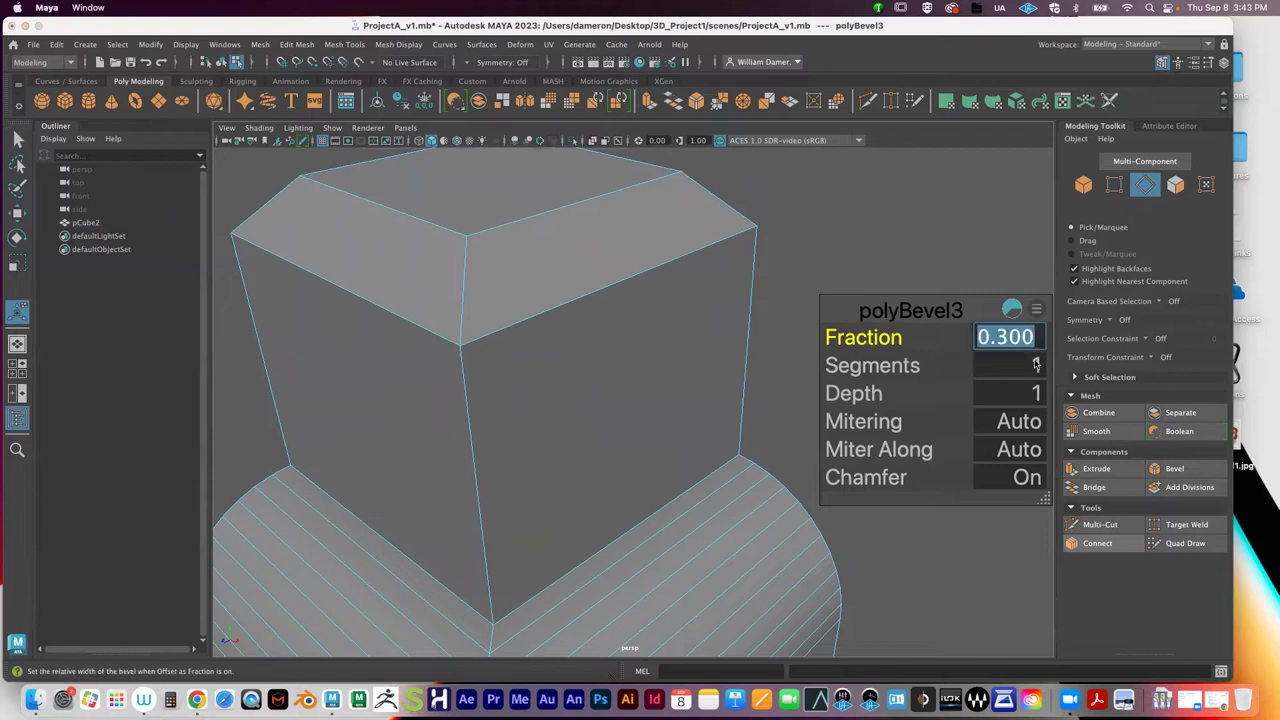
pyautogui.write('0.1')
pyautogui.press('Return')
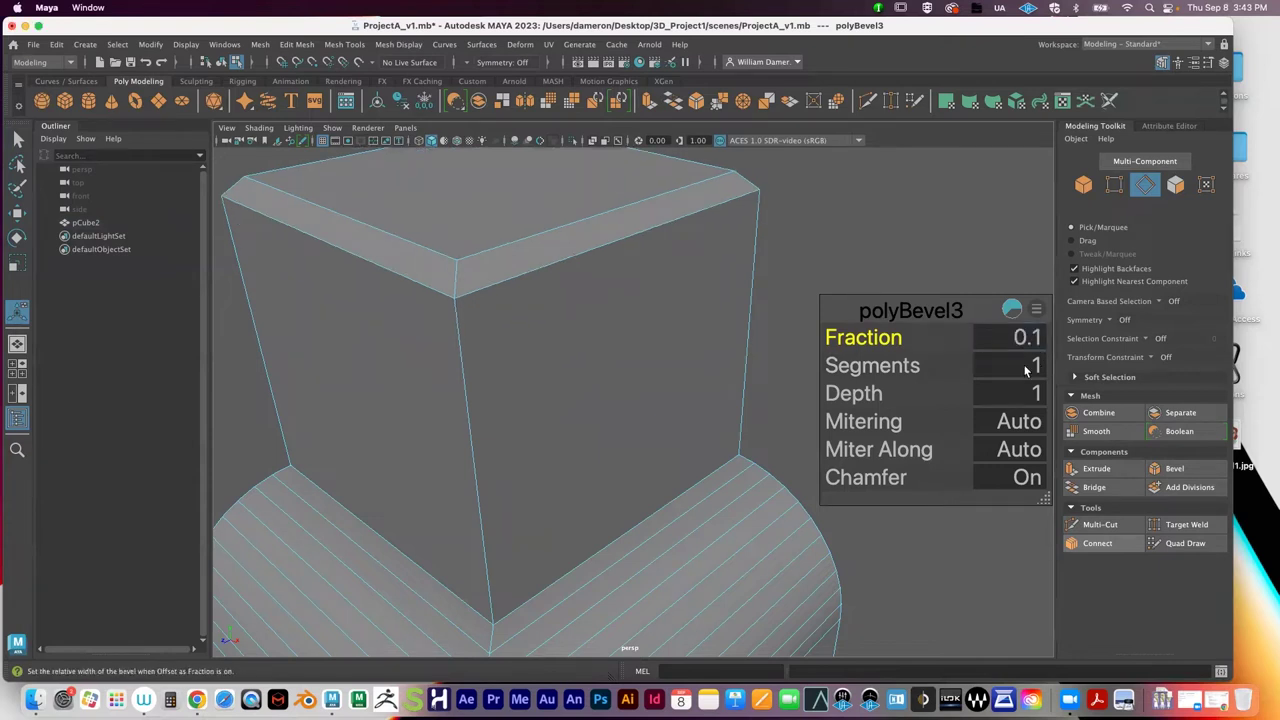
# Step: Try 2 segments on the top edge bevel, raise it to 3 segments and finish the bevel
pyautogui.click(1037, 368)
pyautogui.press('Return')
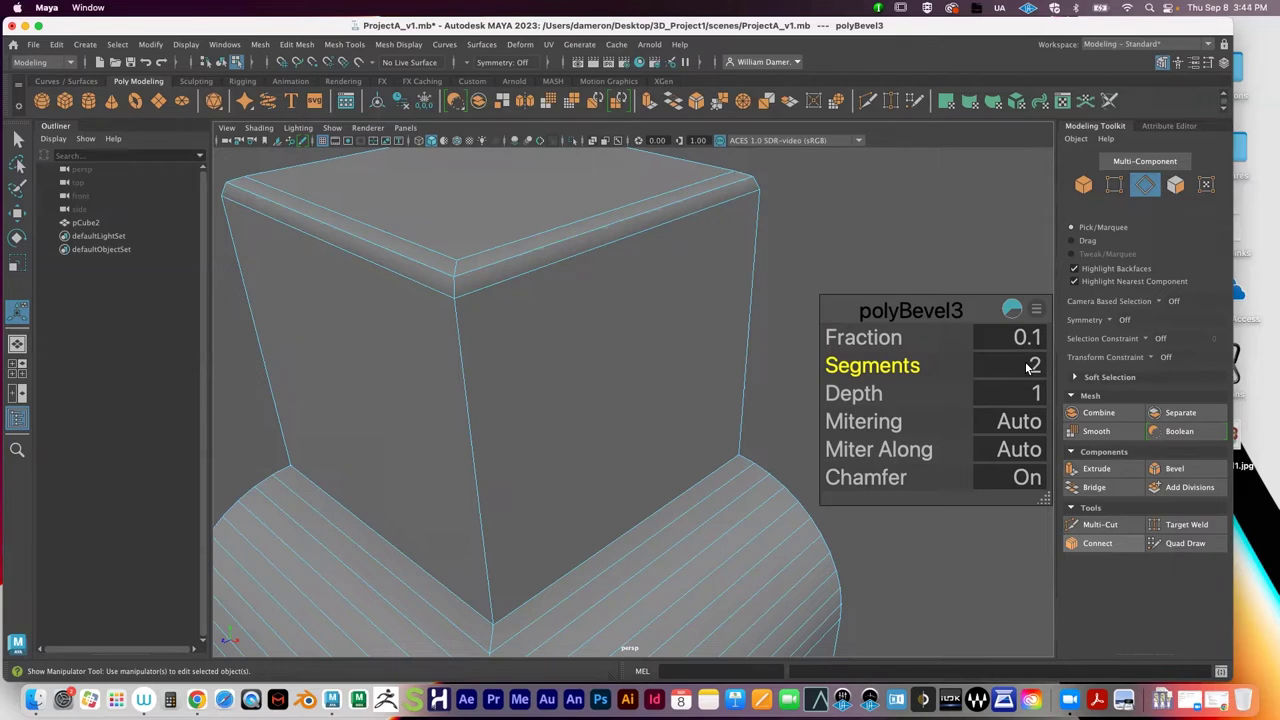
pyautogui.click(1029, 368)
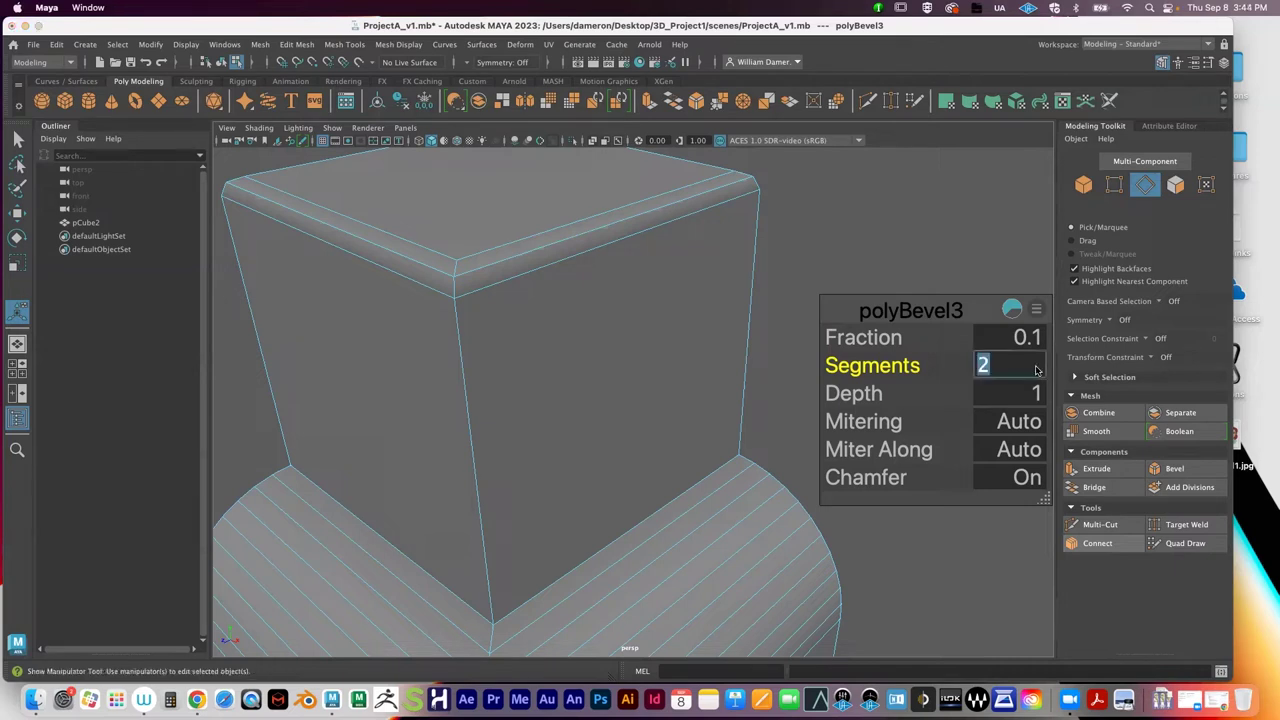
pyautogui.write('3')
pyautogui.press('Return')
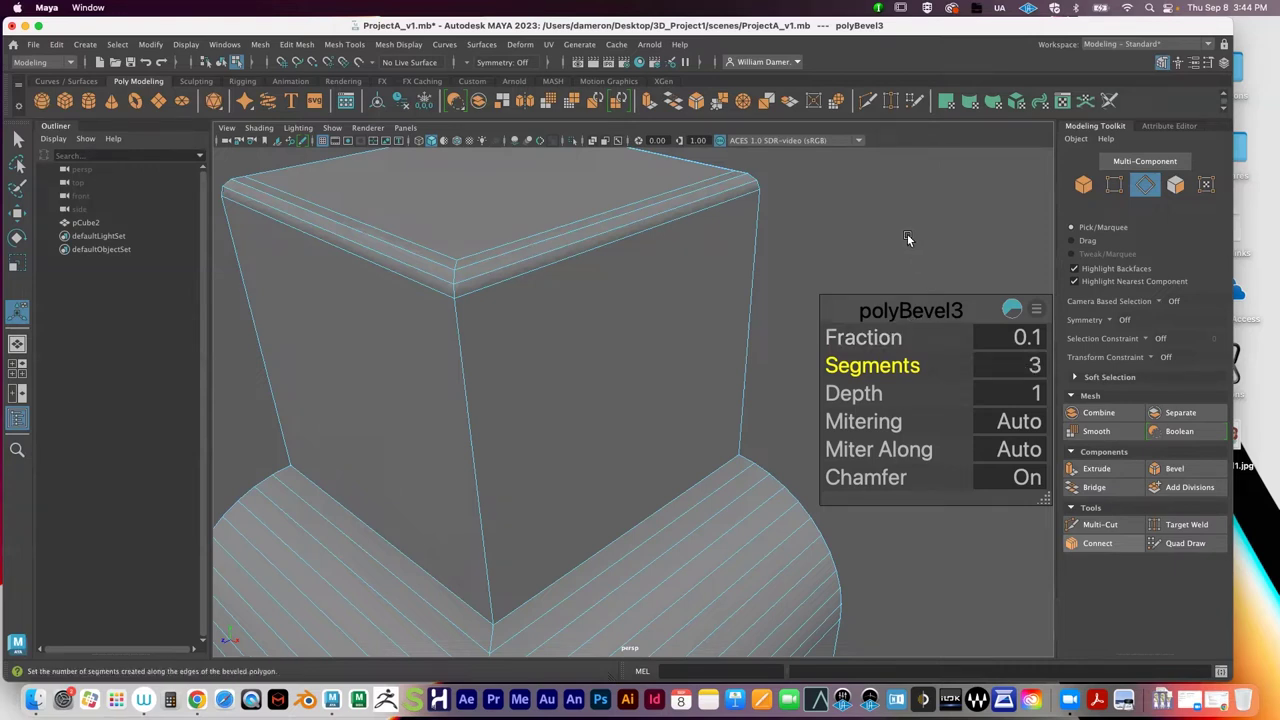
pyautogui.press('super+s')
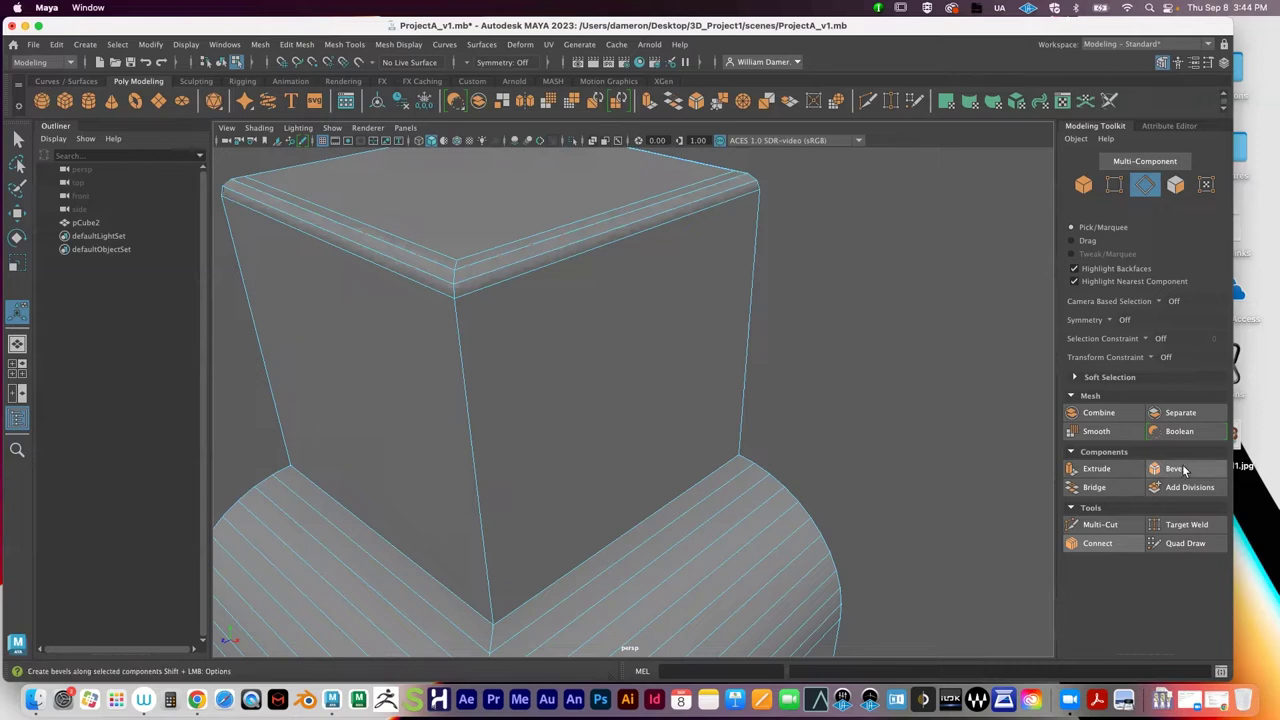
# Step: Try smoothing the whole stacked mesh with 1 division and inspect the beveled top edges
pyautogui.click(1097, 433)
pyautogui.moveTo(529, 285); pyautogui.dragTo(590, 262, button='right')
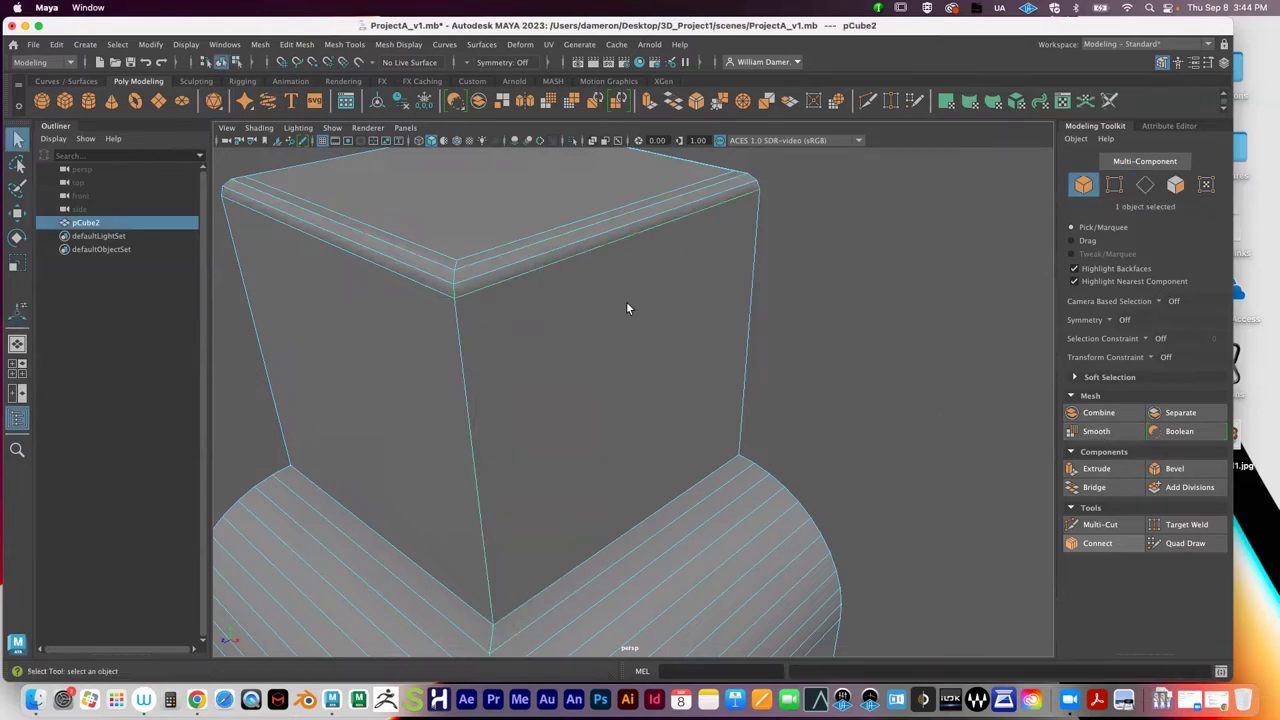
pyautogui.click(1111, 432)
pyautogui.click(754, 241)
pyautogui.keyDown('alt'); pyautogui.moveTo(576, 243); pyautogui.dragTo(589, 354, button='middle'); pyautogui.keyUp('alt')
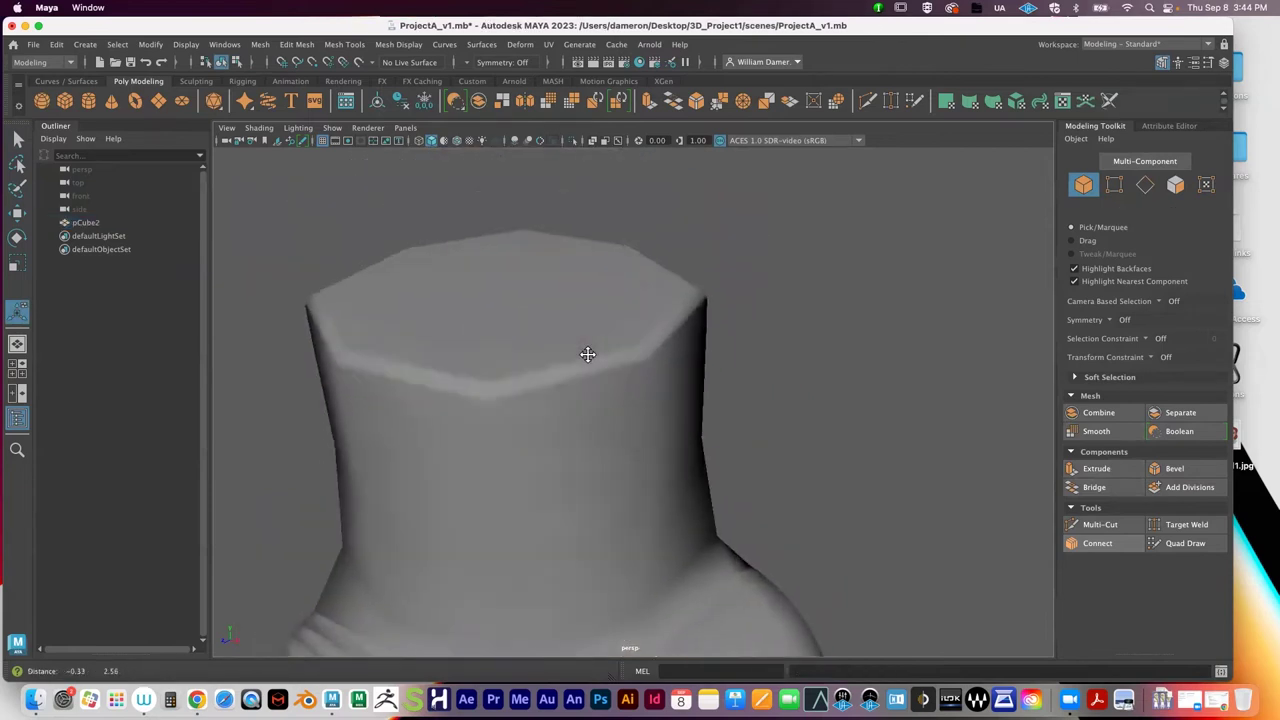
pyautogui.scroll(5, 580, 412)
pyautogui.click(580, 415)
pyautogui.scroll(-6, 600, 350)
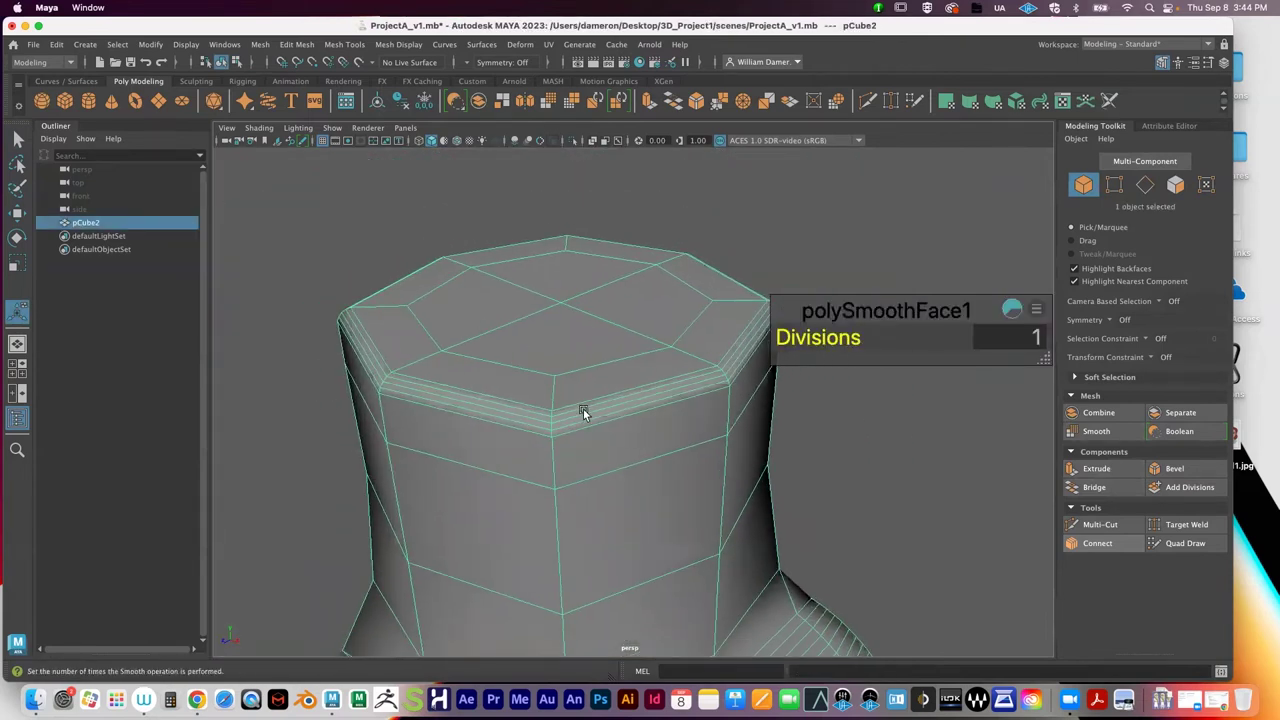
pyautogui.scroll(1, 625, 398)
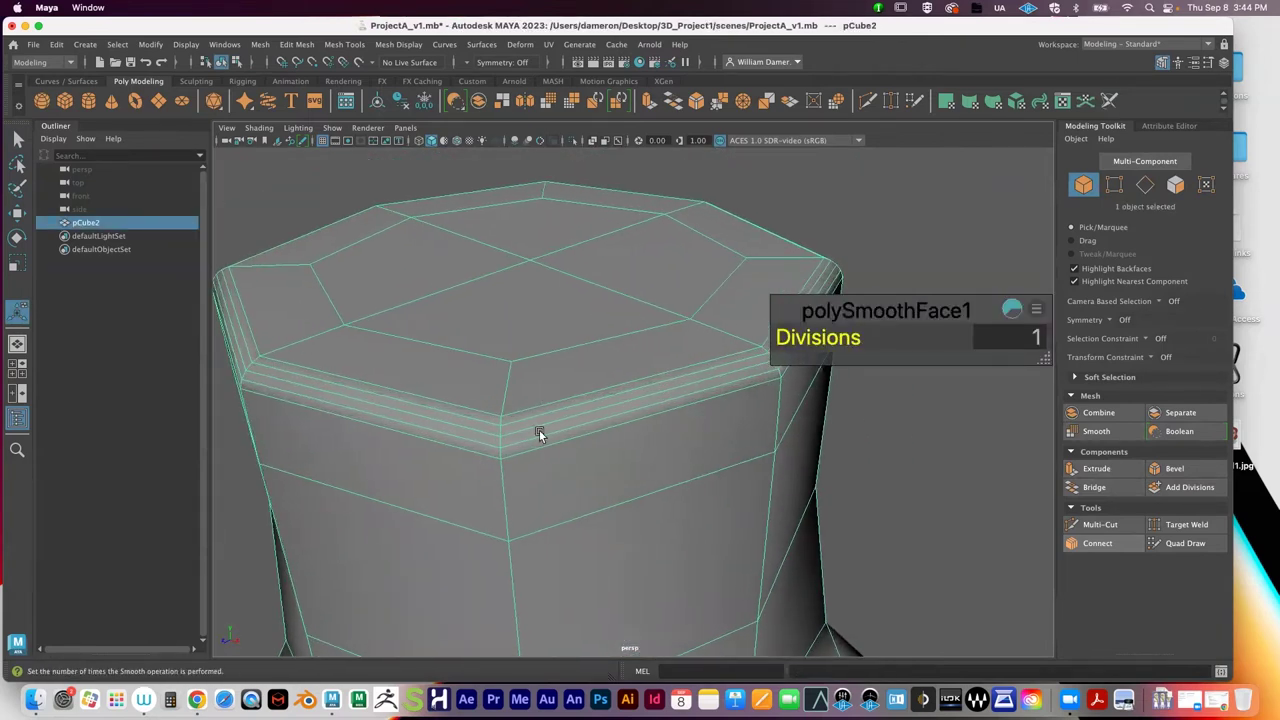
# Step: Undo the mesh smoothing so the sharp stacked blocks and their bevel settings are active again
pyautogui.hotkey('ctrl', 'z')
pyautogui.hotkey('ctrl', 'z')
pyautogui.hotkey('ctrl', 'z')
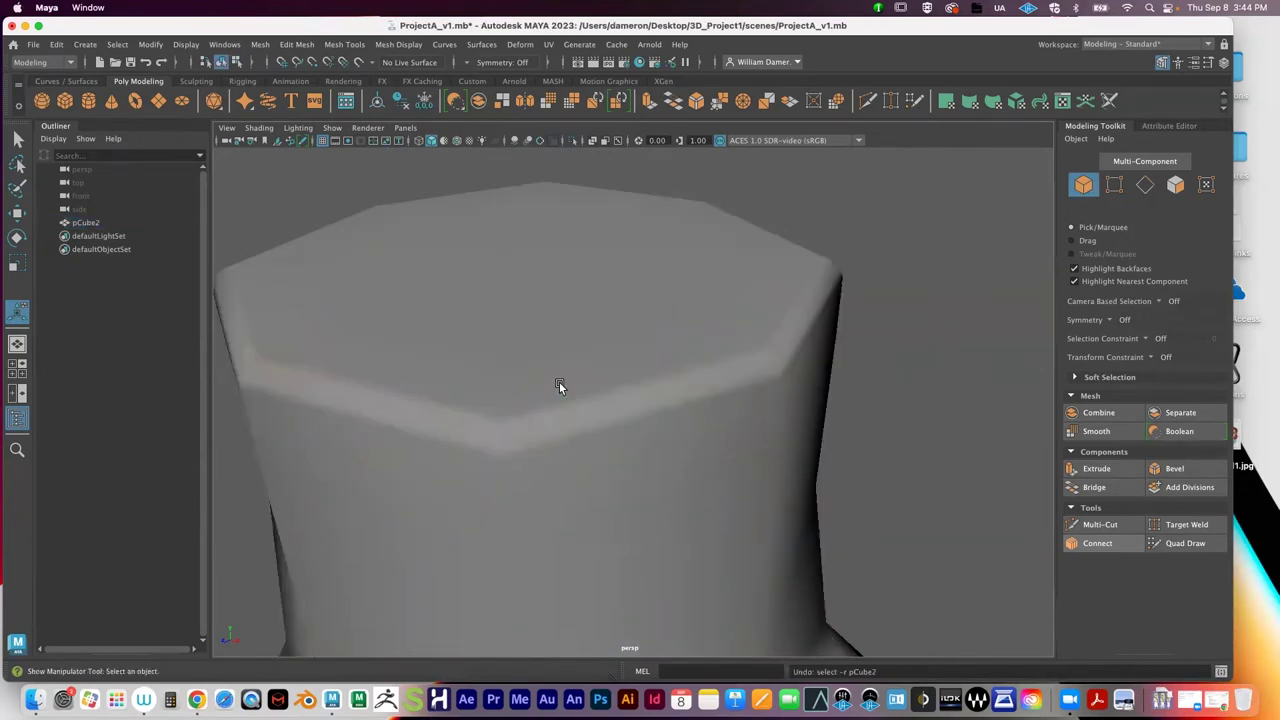
pyautogui.scroll(-5, 603, 453)
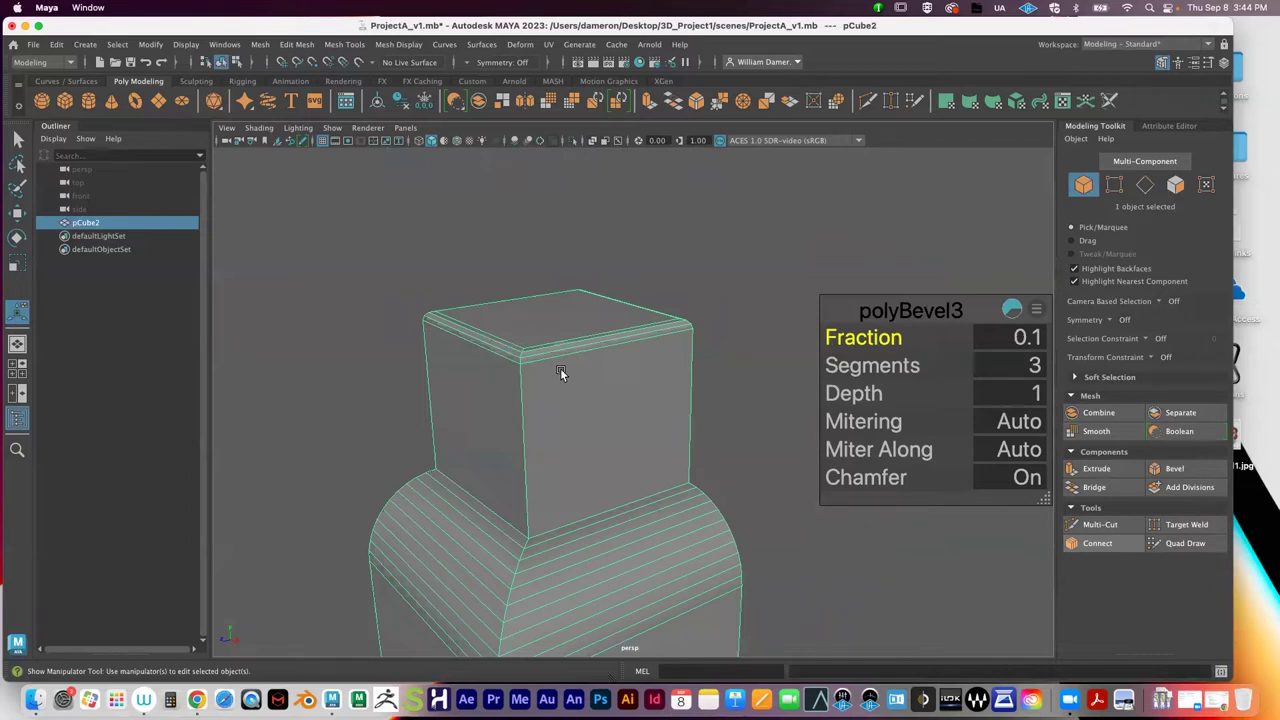
# Step: Set the third block's top edge bevel to 2 segments and deselect the mesh
pyautogui.click(1028, 366)
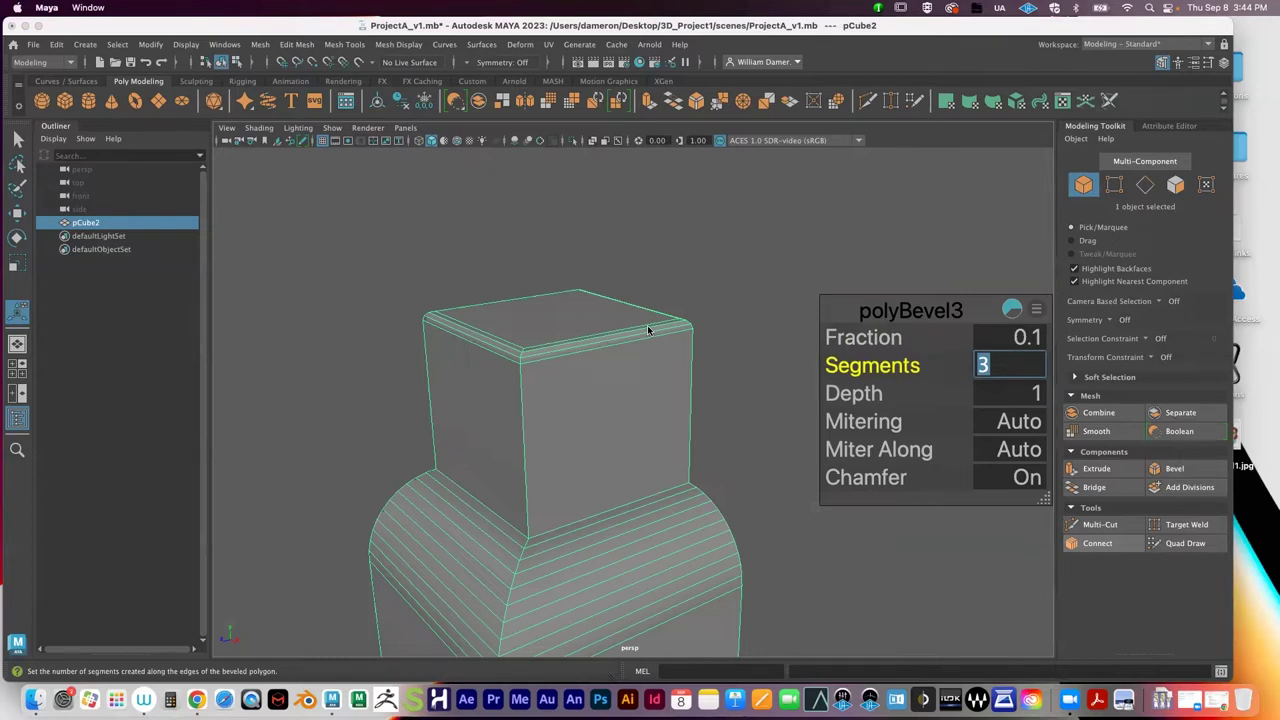
pyautogui.press('Return')
pyautogui.click(1036, 370)
pyautogui.write('2')
pyautogui.press('Return')
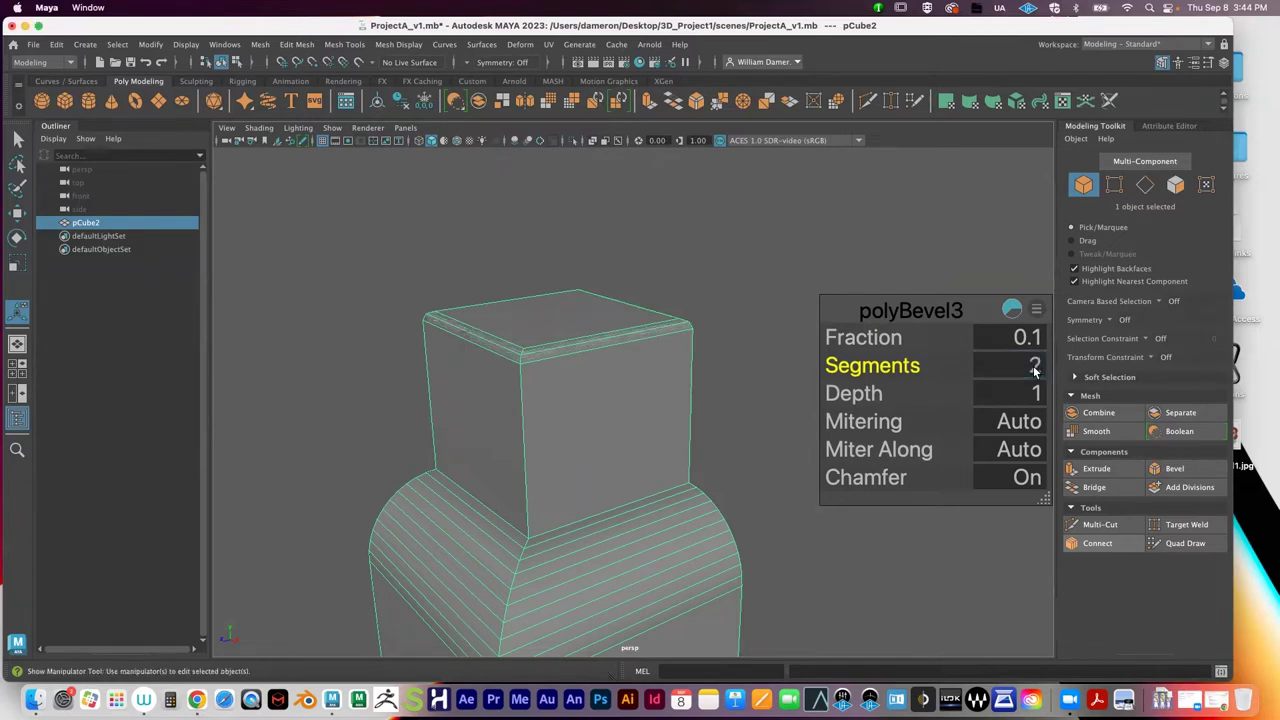
pyautogui.keyDown('alt'); pyautogui.moveTo(675, 375); pyautogui.dragTo(662, 395, button='middle'); pyautogui.keyUp('alt')
pyautogui.scroll(3, 714, 376)
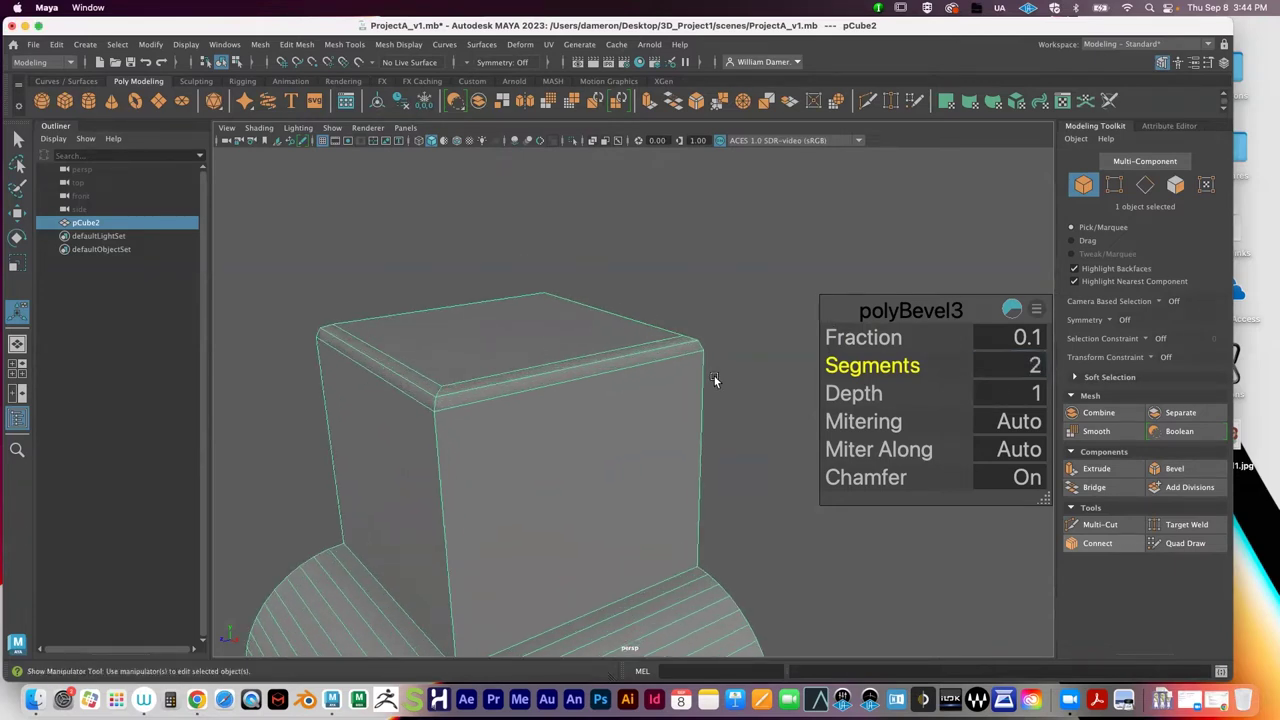
pyautogui.press('q')
pyautogui.click(725, 318)
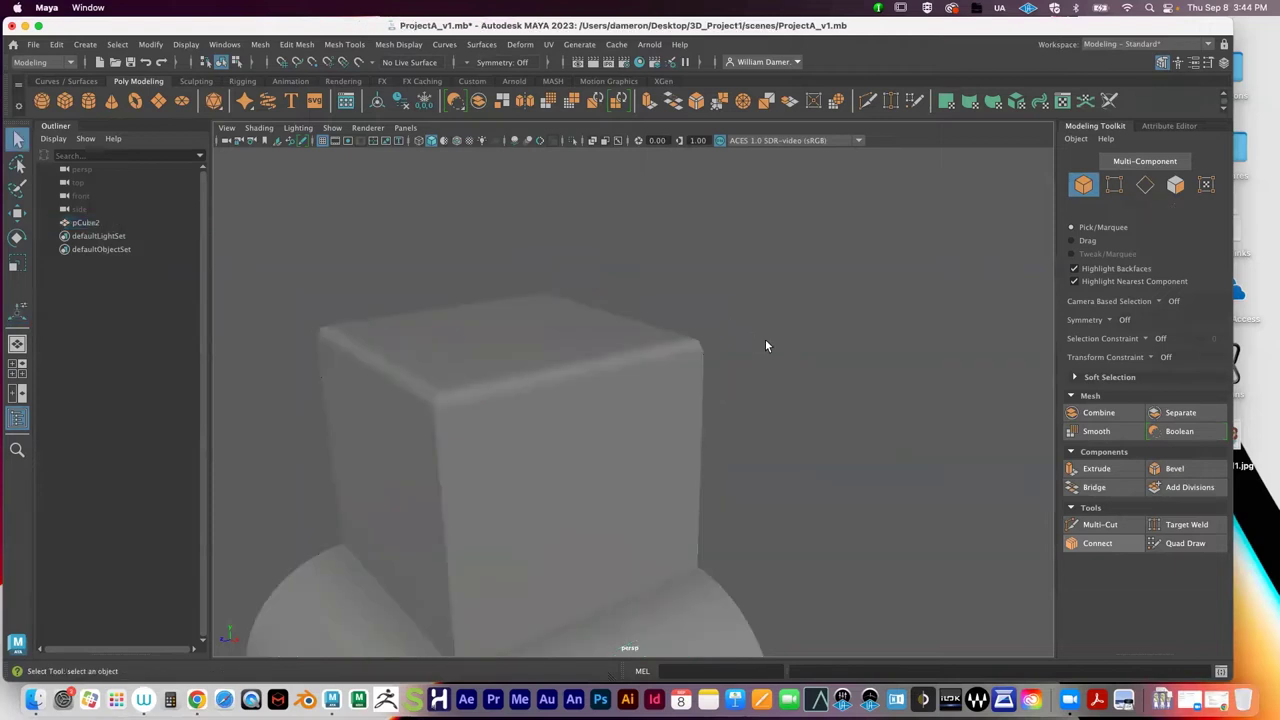
# Step: Turn on wireframe on shaded and frame the third block's beveled top corner without a selection
pyautogui.keyDown('alt'); pyautogui.moveTo(765, 339); pyautogui.dragTo(641, 397, button='middle'); pyautogui.keyUp('alt')
pyautogui.scroll(3, 641, 397)
pyautogui.click(674, 366)
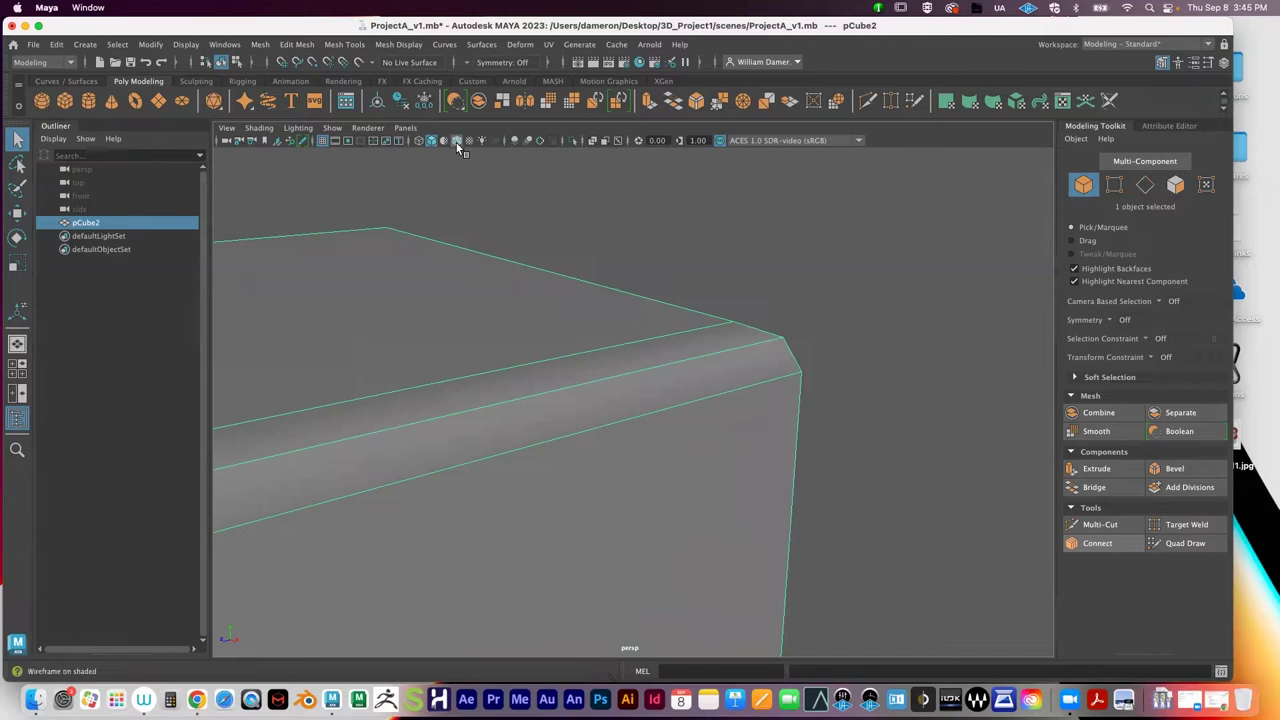
pyautogui.keyDown('alt'); pyautogui.moveTo(753, 373); pyautogui.dragTo(744, 397, button='middle'); pyautogui.keyUp('alt')
pyautogui.click(818, 348)
pyautogui.keyDown('alt'); pyautogui.moveTo(849, 408); pyautogui.dragTo(863, 417, button='middle'); pyautogui.keyUp('alt')
pyautogui.keyDown('alt'); pyautogui.moveTo(863, 417); pyautogui.dragTo(738, 399, button='right'); pyautogui.keyUp('alt')
pyautogui.keyDown('alt'); pyautogui.moveTo(738, 398); pyautogui.dragTo(629, 347); pyautogui.keyUp('alt')
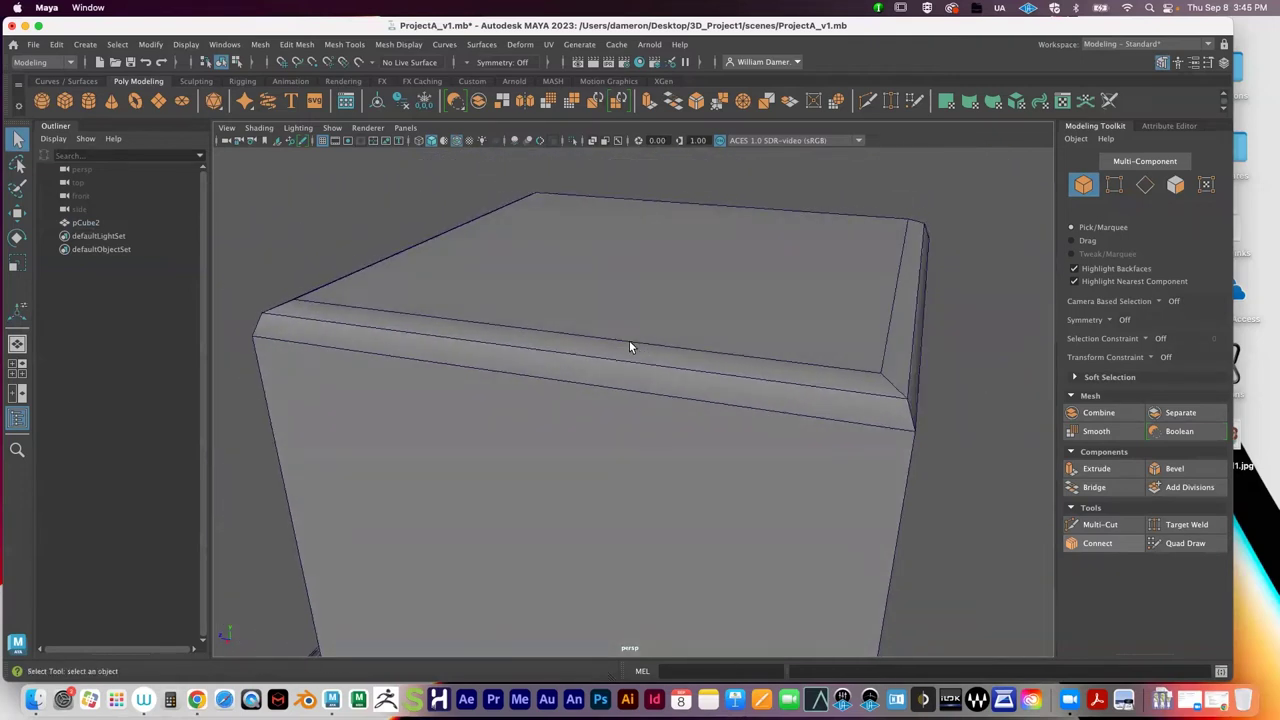
# Step: Examine the edges of the two-segment bevel around the third block's top corners
pyautogui.keyDown('alt'); pyautogui.moveTo(686, 366); pyautogui.dragTo(660, 360); pyautogui.keyUp('alt')
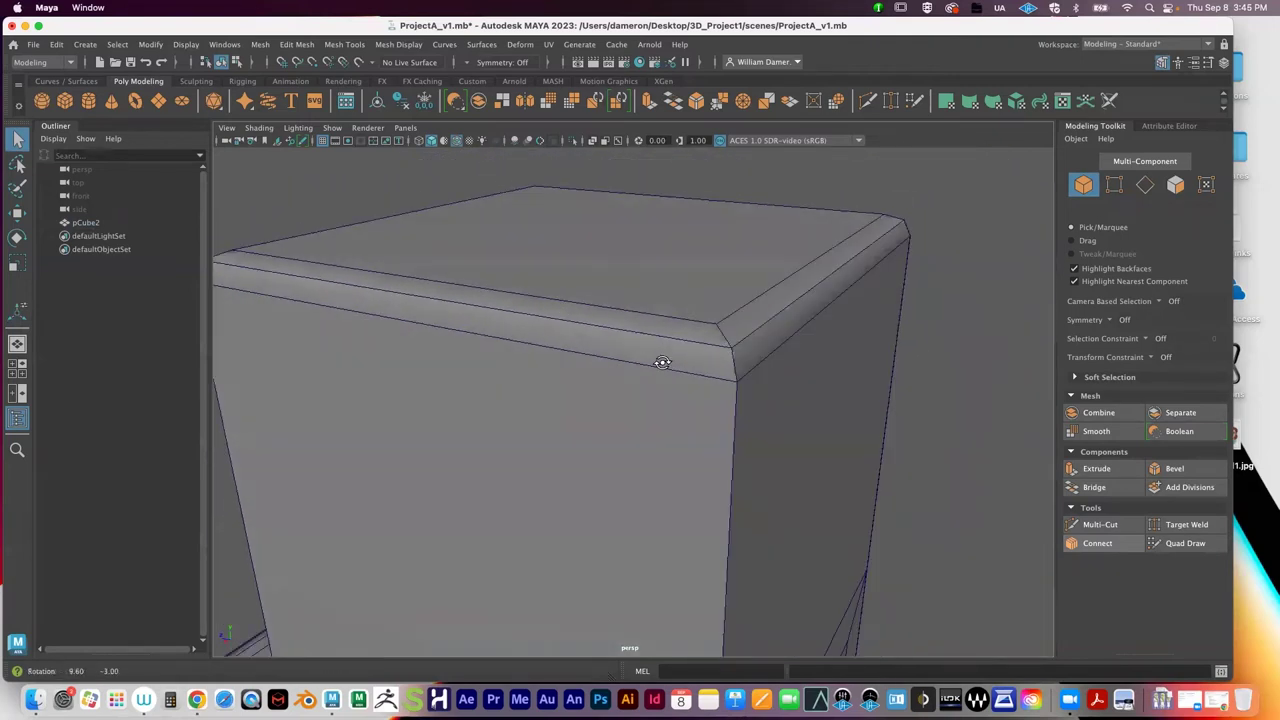
pyautogui.keyDown('alt'); pyautogui.moveTo(660, 360); pyautogui.dragTo(871, 371, button='middle'); pyautogui.keyUp('alt')
pyautogui.keyDown('alt'); pyautogui.moveTo(657, 386); pyautogui.dragTo(774, 370, button='right'); pyautogui.keyUp('alt')
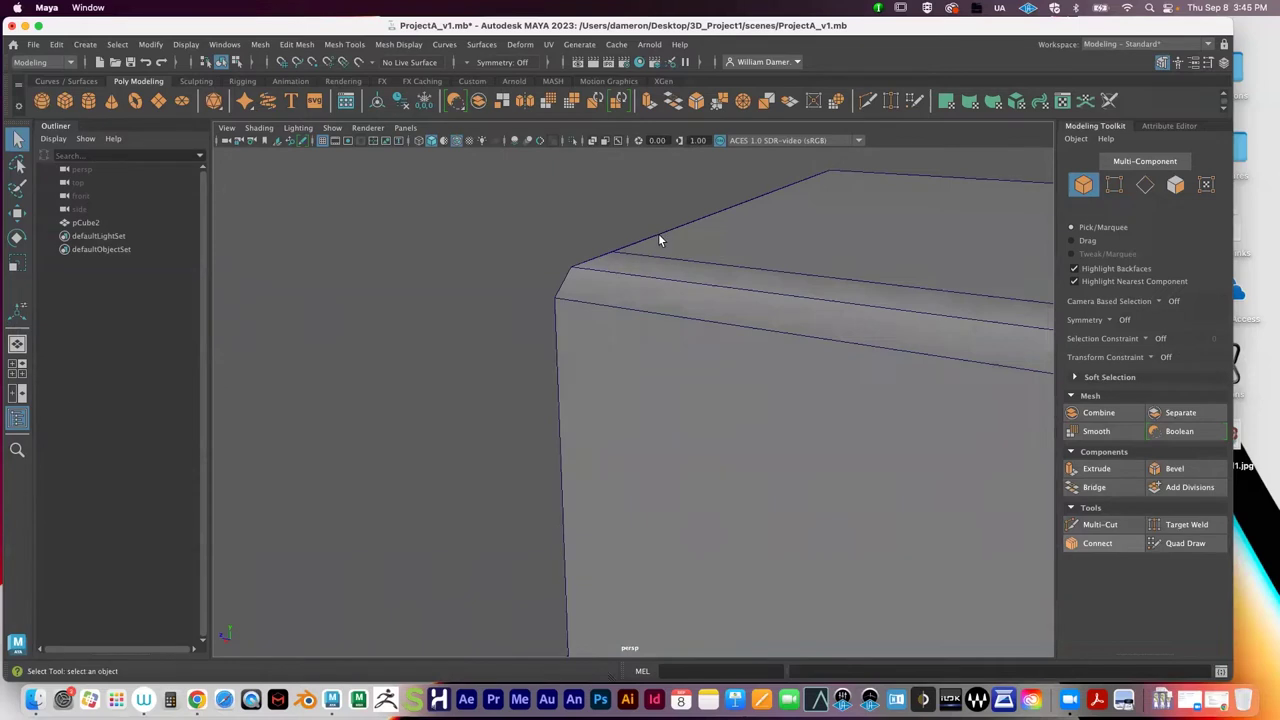
pyautogui.keyDown('alt'); pyautogui.moveTo(721, 307); pyautogui.dragTo(566, 247); pyautogui.keyUp('alt')
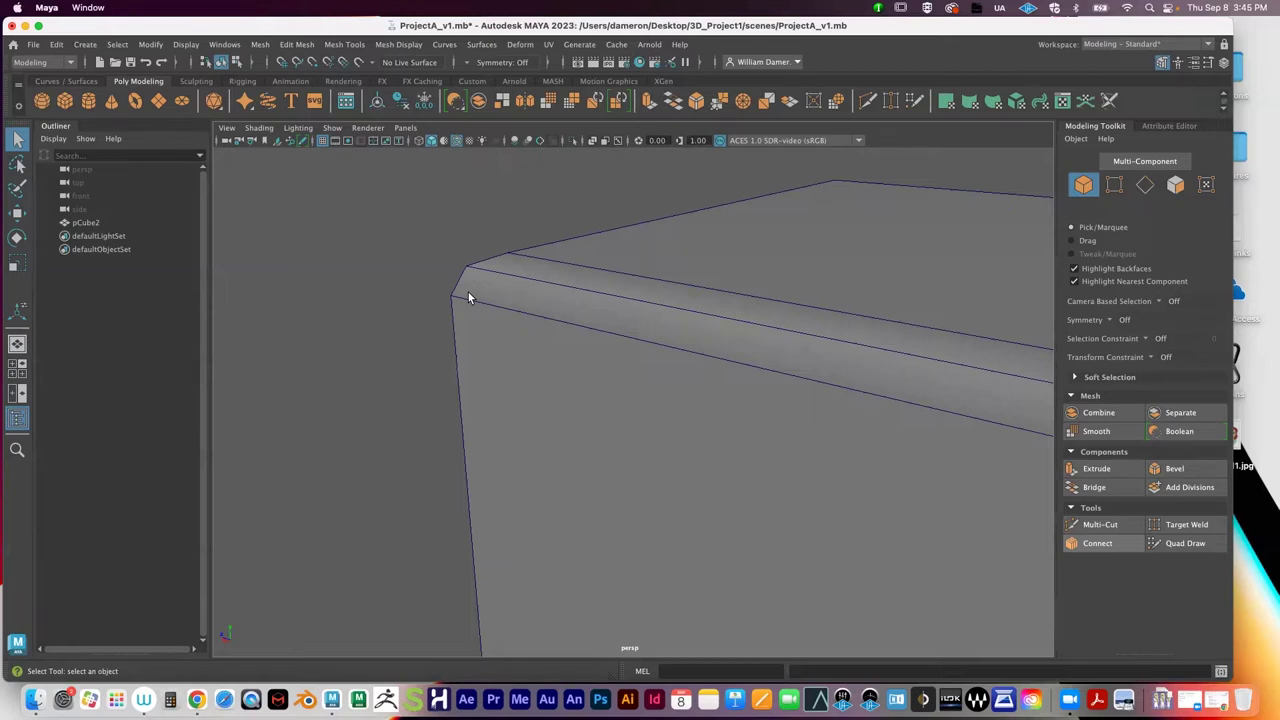
pyautogui.click(468, 292)
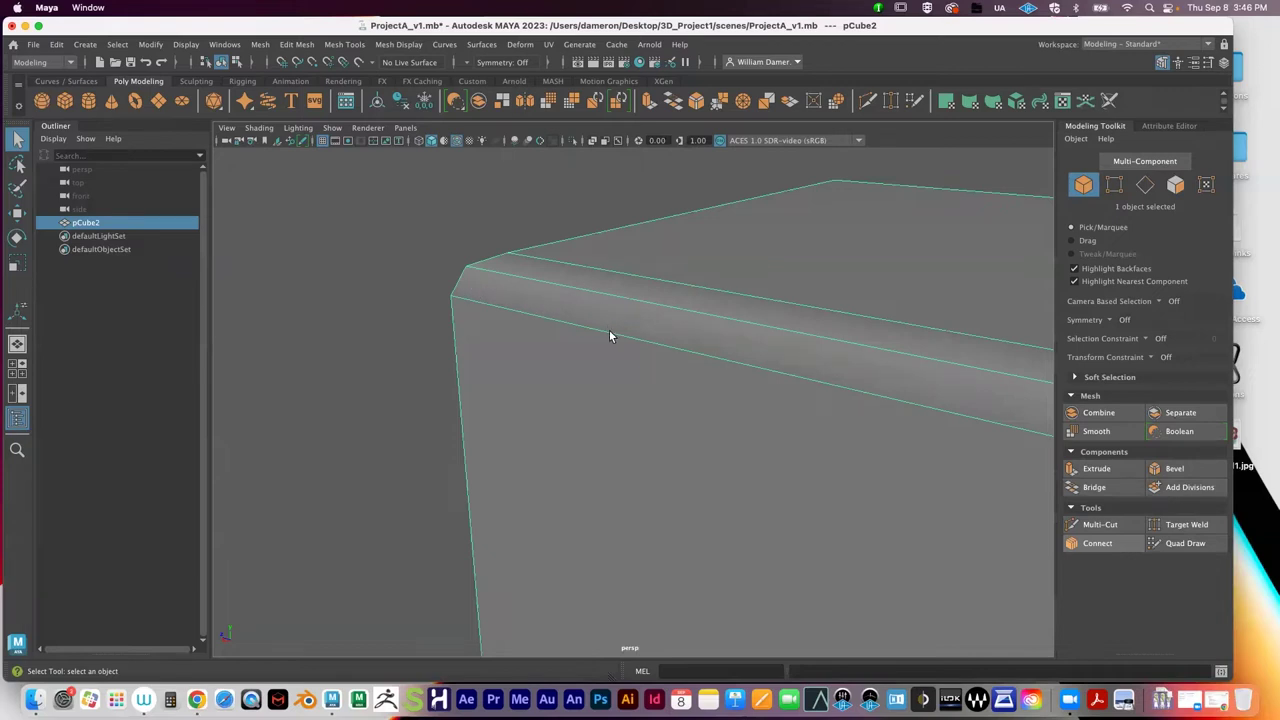
pyautogui.keyDown('alt'); pyautogui.moveTo(609, 331); pyautogui.dragTo(475, 336, button='middle'); pyautogui.keyUp('alt')
pyautogui.keyDown('alt'); pyautogui.moveTo(475, 336); pyautogui.dragTo(383, 334, button='right'); pyautogui.keyUp('alt')
pyautogui.keyDown('alt'); pyautogui.moveTo(592, 372); pyautogui.dragTo(595, 361); pyautogui.keyUp('alt')
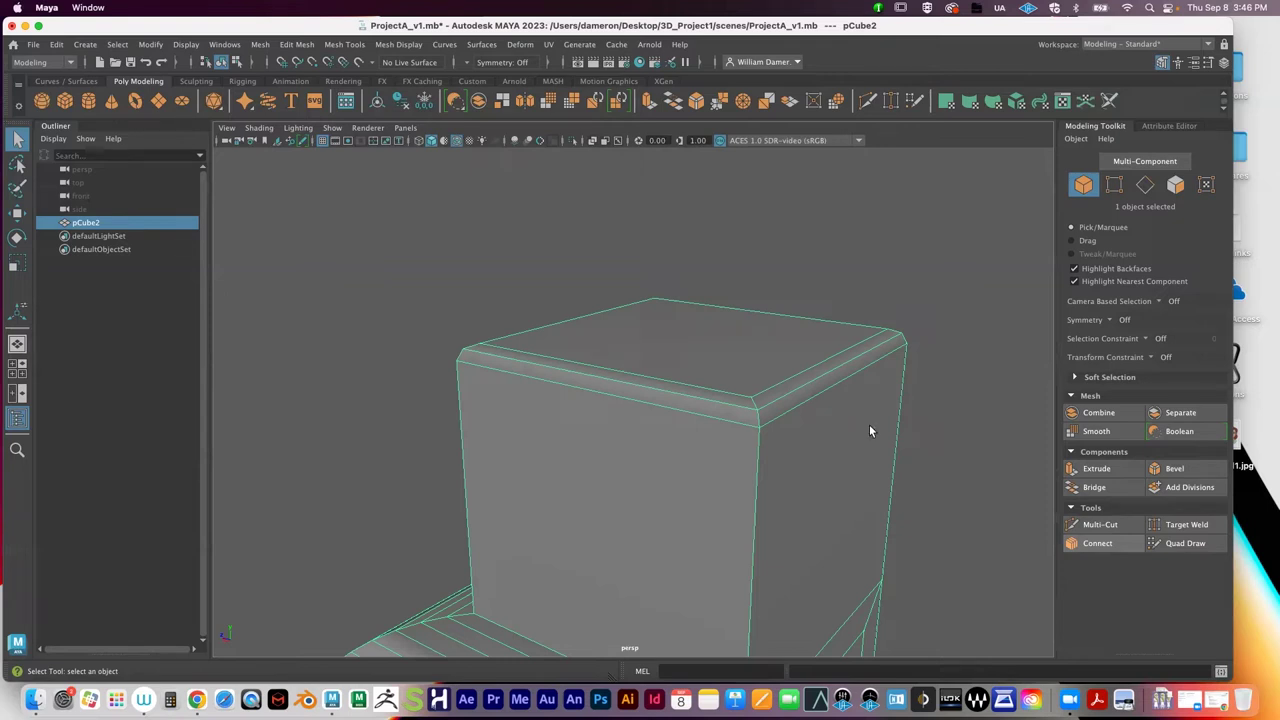
# Step: Try inserting three horizontal edge loops and one vertical edge loop on the third block with Multi-Cut
pyautogui.click(1100, 524)
pyautogui.click(756, 430)
pyautogui.keyDown('ctrl'); pyautogui.click(488, 428); pyautogui.keyUp('ctrl')
pyautogui.keyDown('ctrl'); pyautogui.click(492, 508); pyautogui.keyUp('ctrl')
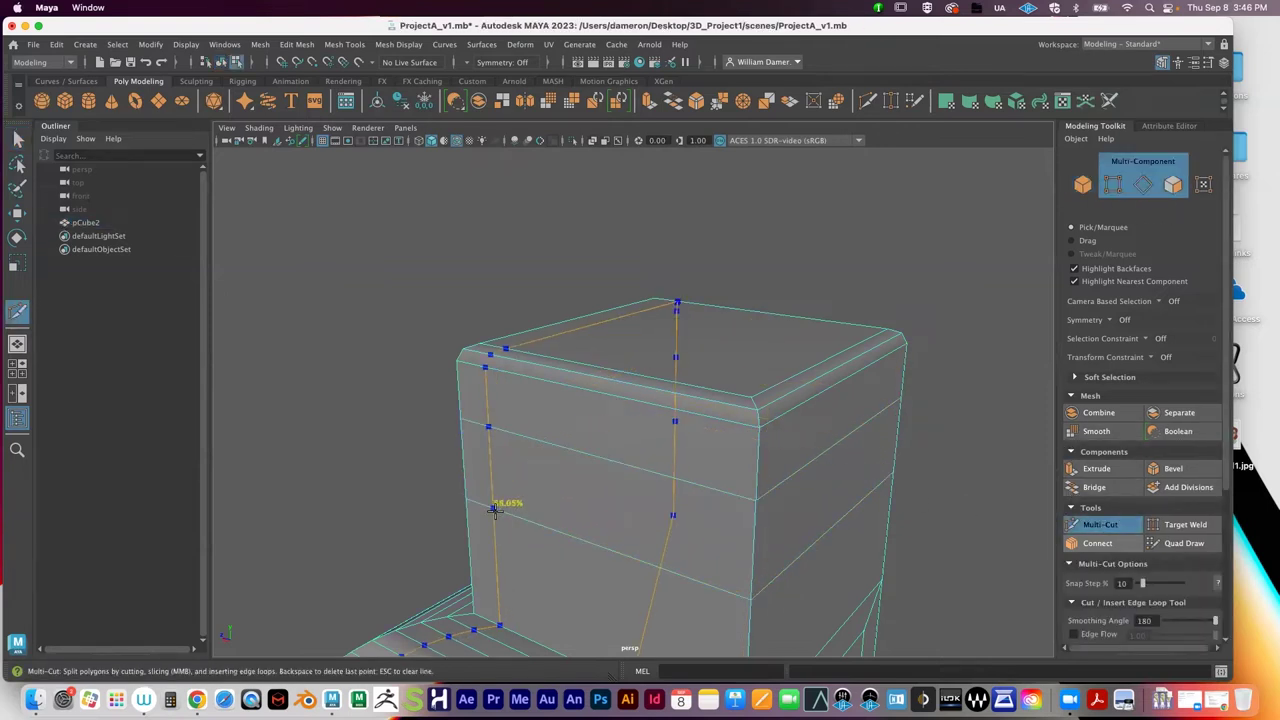
pyautogui.keyDown('ctrl'); pyautogui.click(643, 390); pyautogui.keyUp('ctrl')
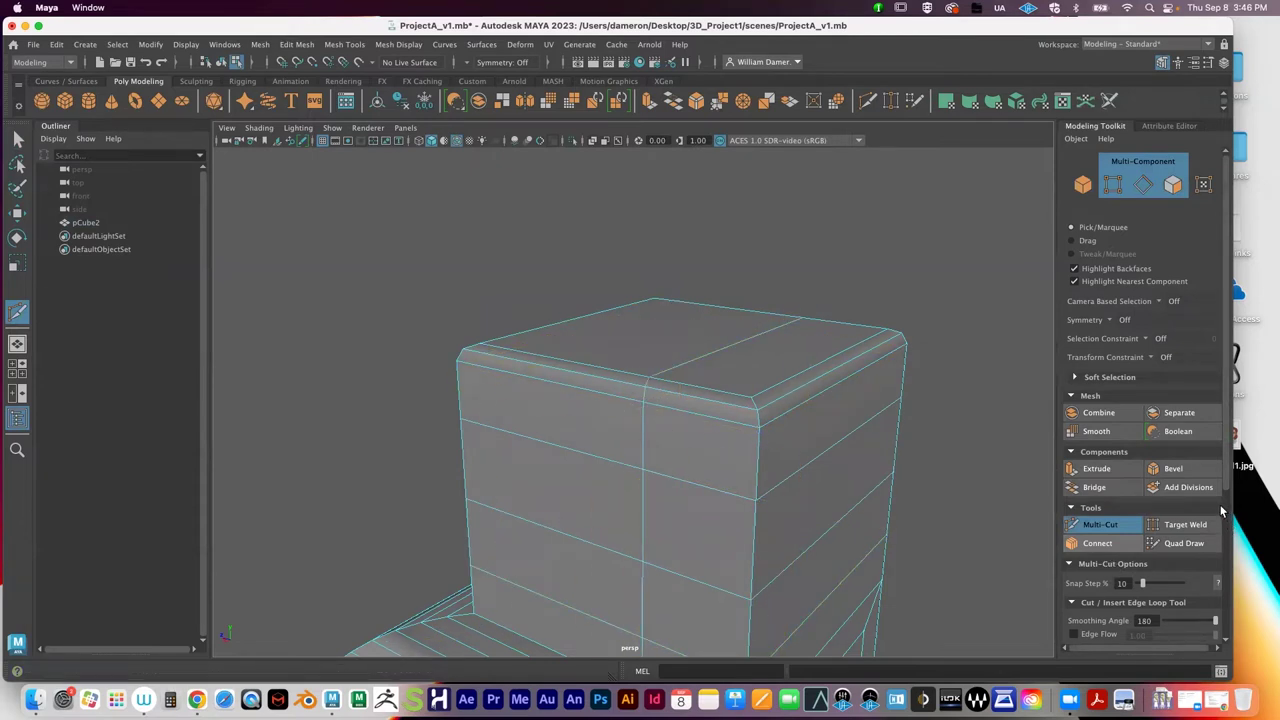
pyautogui.press('q')
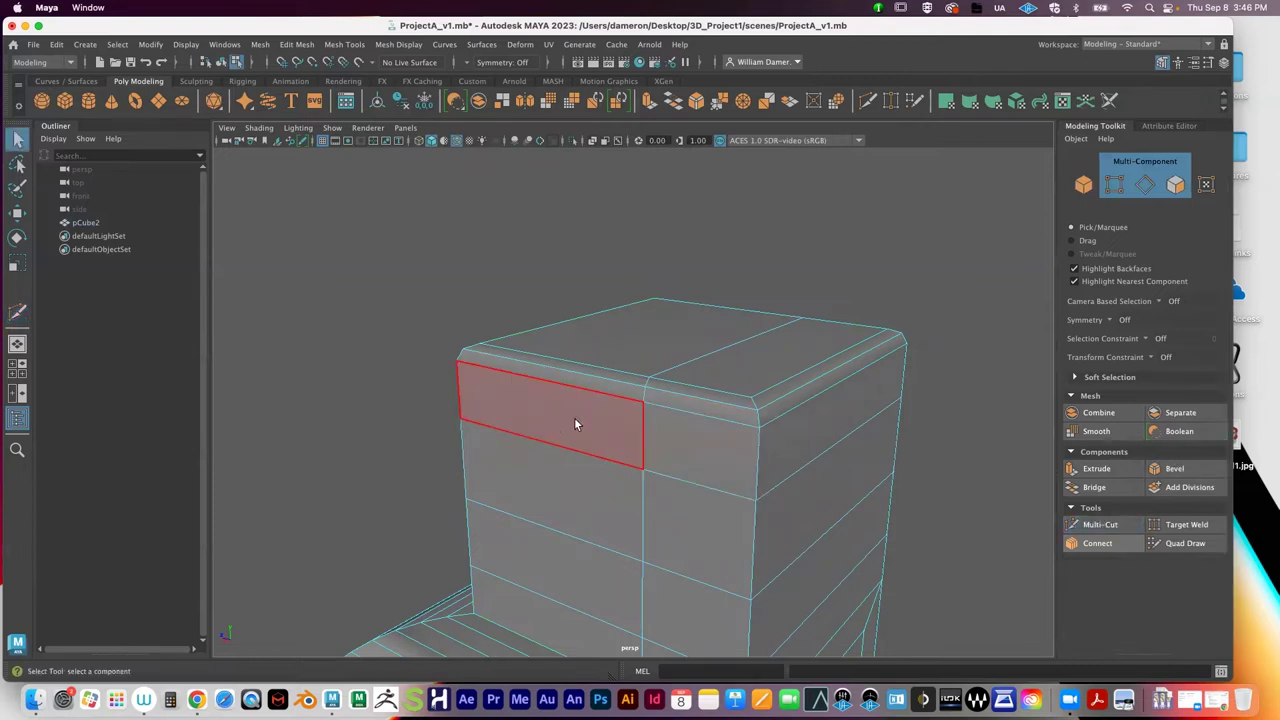
# Step: Undo all the edge loops inserted on the third block
pyautogui.press('z')
pyautogui.press('z')
pyautogui.press('z')
pyautogui.press('z')
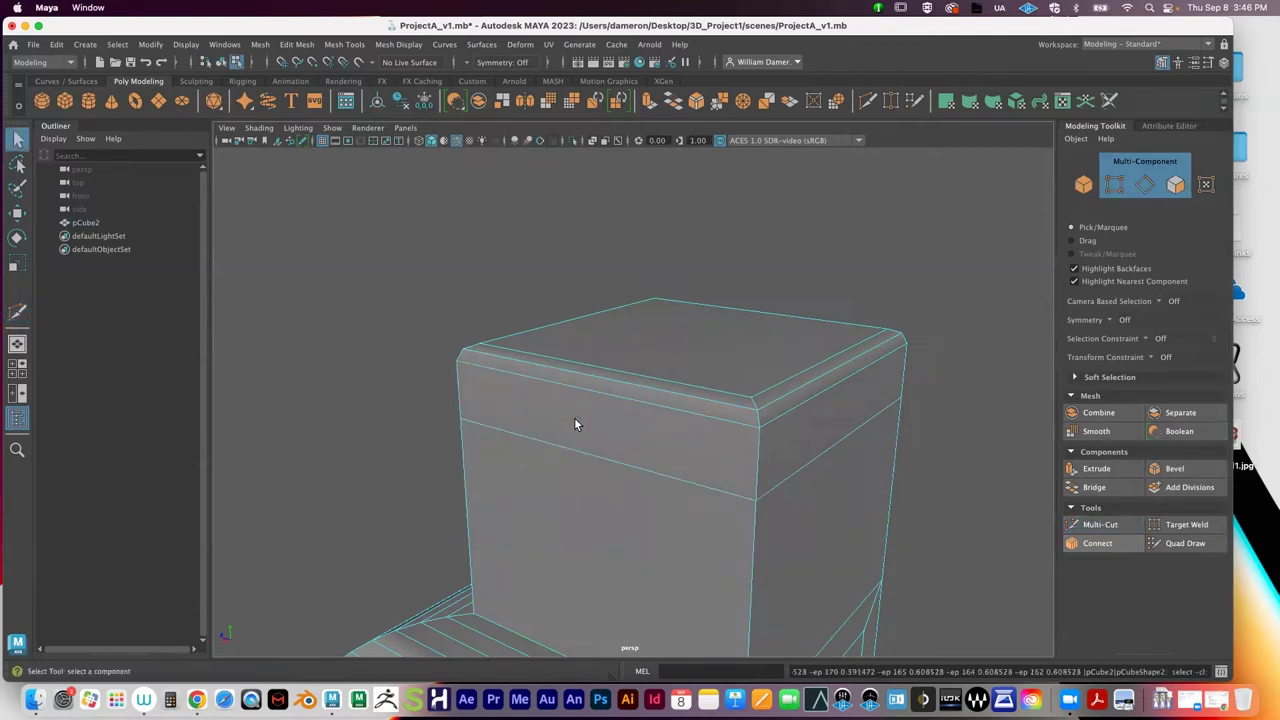
pyautogui.keyDown('alt'); pyautogui.moveTo(641, 454); pyautogui.dragTo(633, 425); pyautogui.keyUp('alt')
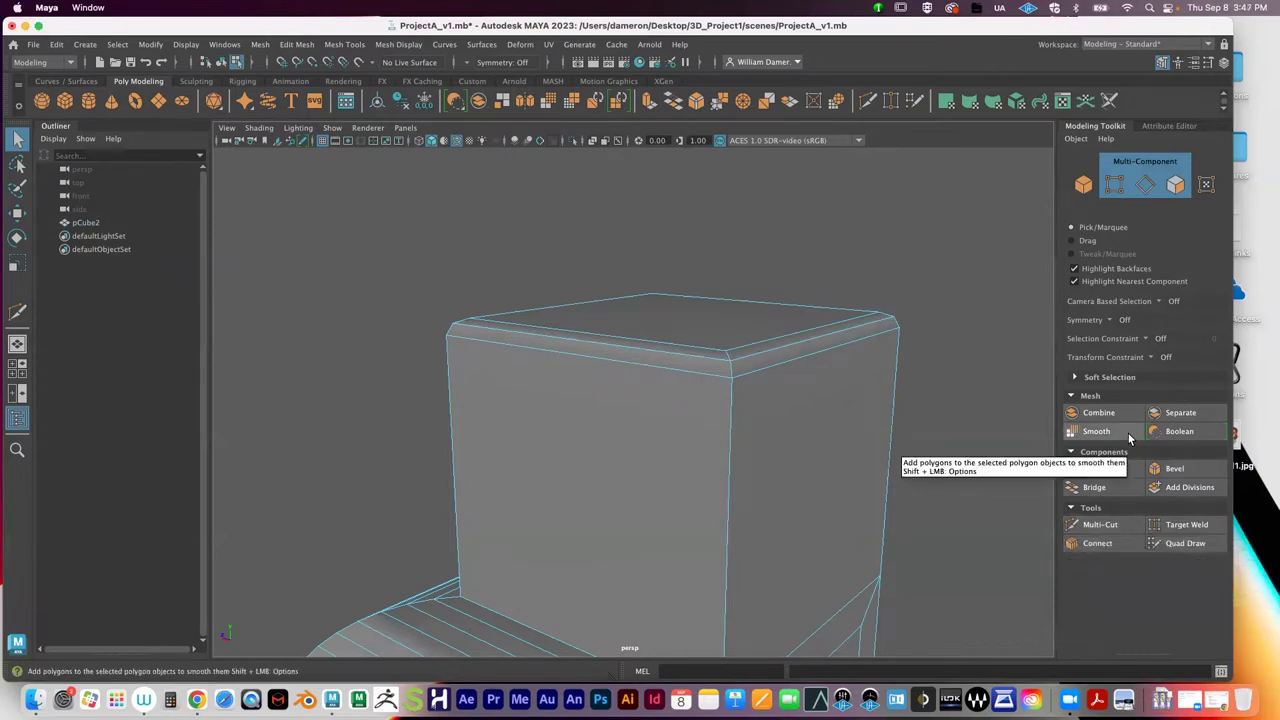
# Step: Switch to face mode and select the third block's top face inside the bevel
pyautogui.keyDown('alt'); pyautogui.moveTo(700, 338); pyautogui.dragTo(683, 323, button='middle'); pyautogui.keyUp('alt')
pyautogui.scroll(-3, 690, 345)
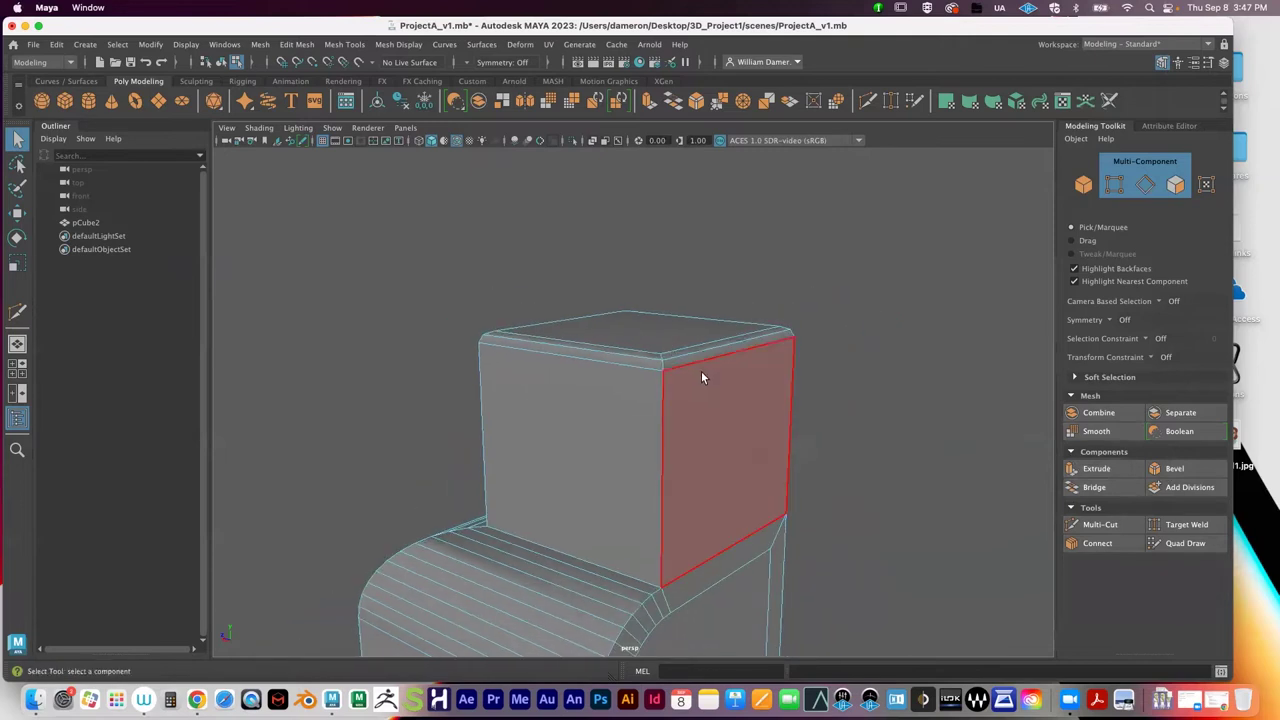
pyautogui.moveTo(545, 395); pyautogui.dragTo(610, 270, button='right')
pyautogui.keyDown('alt'); pyautogui.moveTo(610, 270); pyautogui.dragTo(568, 387); pyautogui.keyUp('alt')
pyautogui.keyDown('alt'); pyautogui.moveTo(618, 402); pyautogui.dragTo(617, 363, button='middle'); pyautogui.keyUp('alt')
pyautogui.keyDown('alt'); pyautogui.moveTo(617, 363); pyautogui.dragTo(746, 376, button='right'); pyautogui.keyUp('alt')
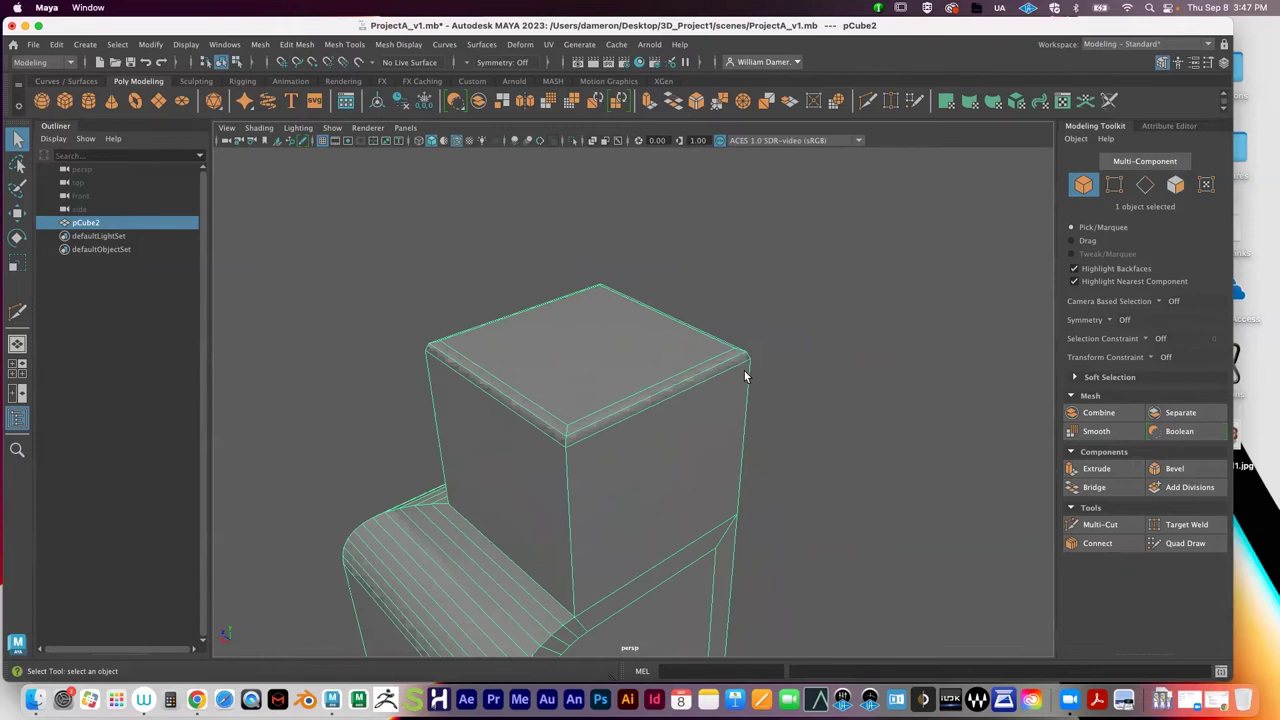
pyautogui.moveTo(611, 341); pyautogui.dragTo(612, 322, button='right')
pyautogui.click(646, 331)
pyautogui.keyDown('alt'); pyautogui.moveTo(731, 343); pyautogui.dragTo(597, 293); pyautogui.keyUp('alt')
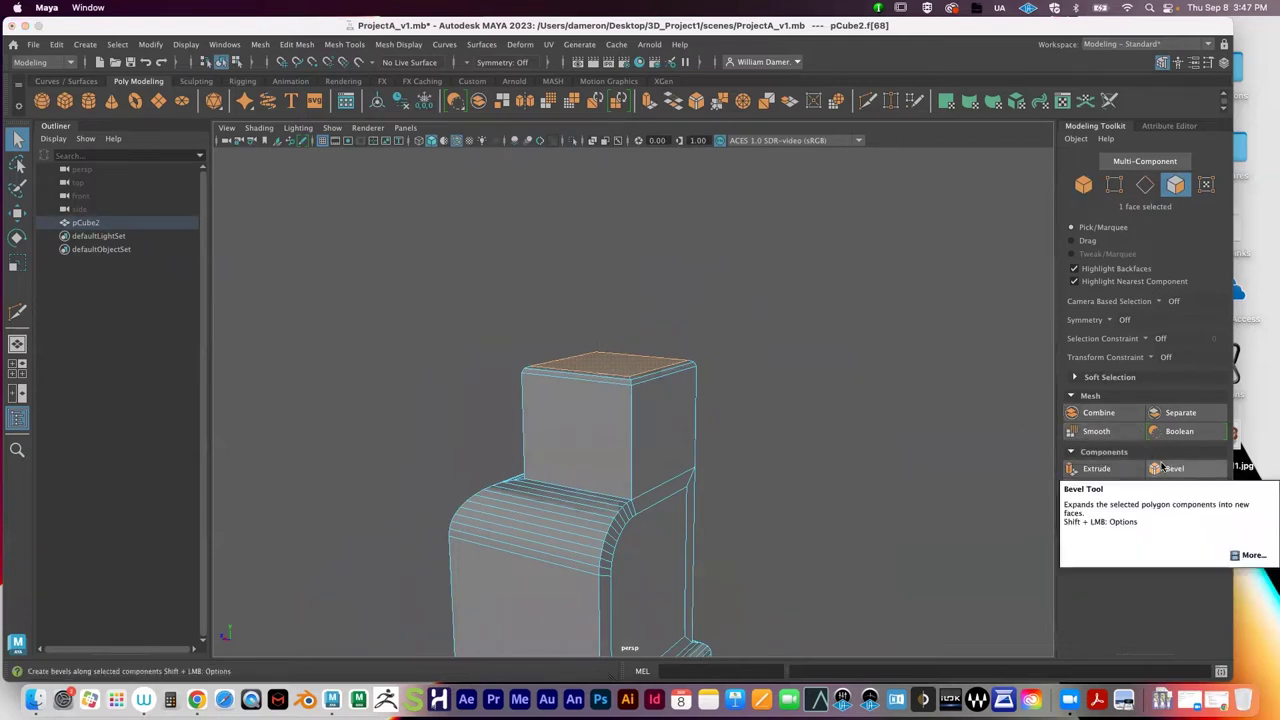
# Step: Extrude the selected top face upward to form a fourth block
pyautogui.click(1124, 469)
pyautogui.moveTo(612, 300); pyautogui.dragTo(560, 369)
pyautogui.keyDown('alt'); pyautogui.moveTo(560, 369); pyautogui.dragTo(697, 372, button='right'); pyautogui.keyUp('alt')
pyautogui.press('q')
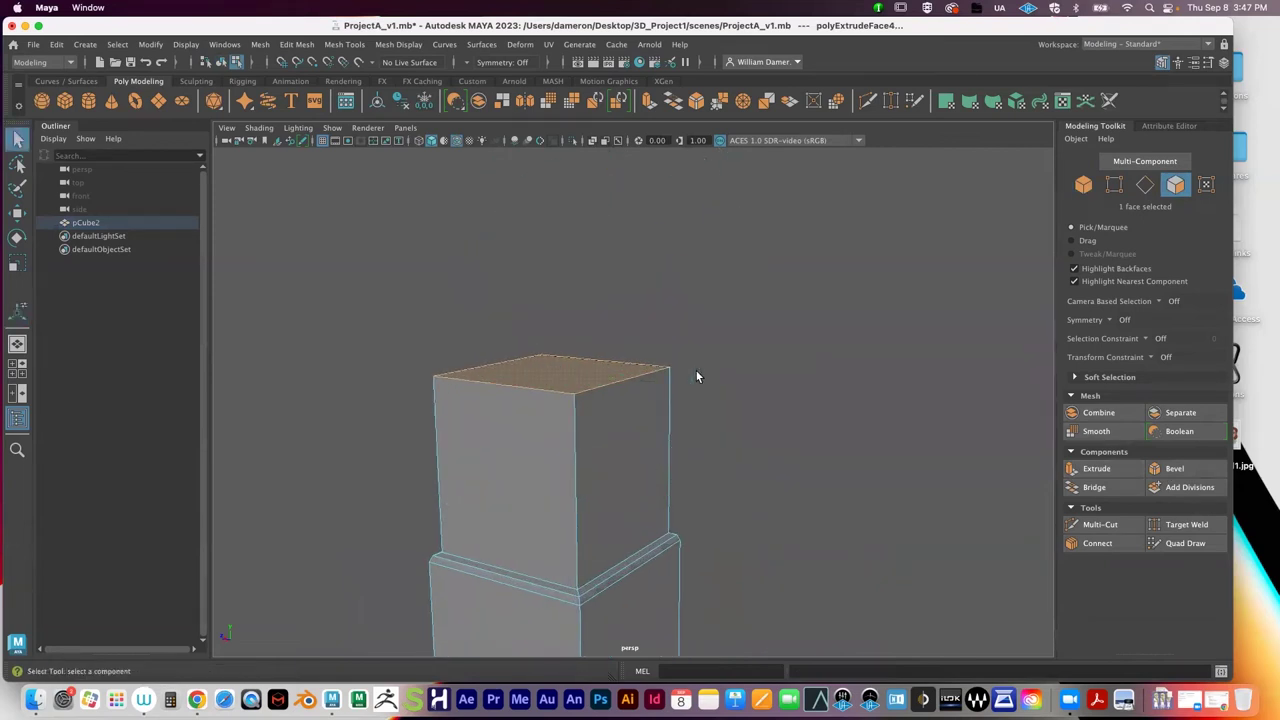
# Step: Inset the fourth block's top face by extruding it in place and scaling it inward to leave a wide border
pyautogui.keyDown('alt'); pyautogui.moveTo(575, 398); pyautogui.dragTo(673, 434, button='middle'); pyautogui.keyUp('alt')
pyautogui.scroll(5, 761, 428)
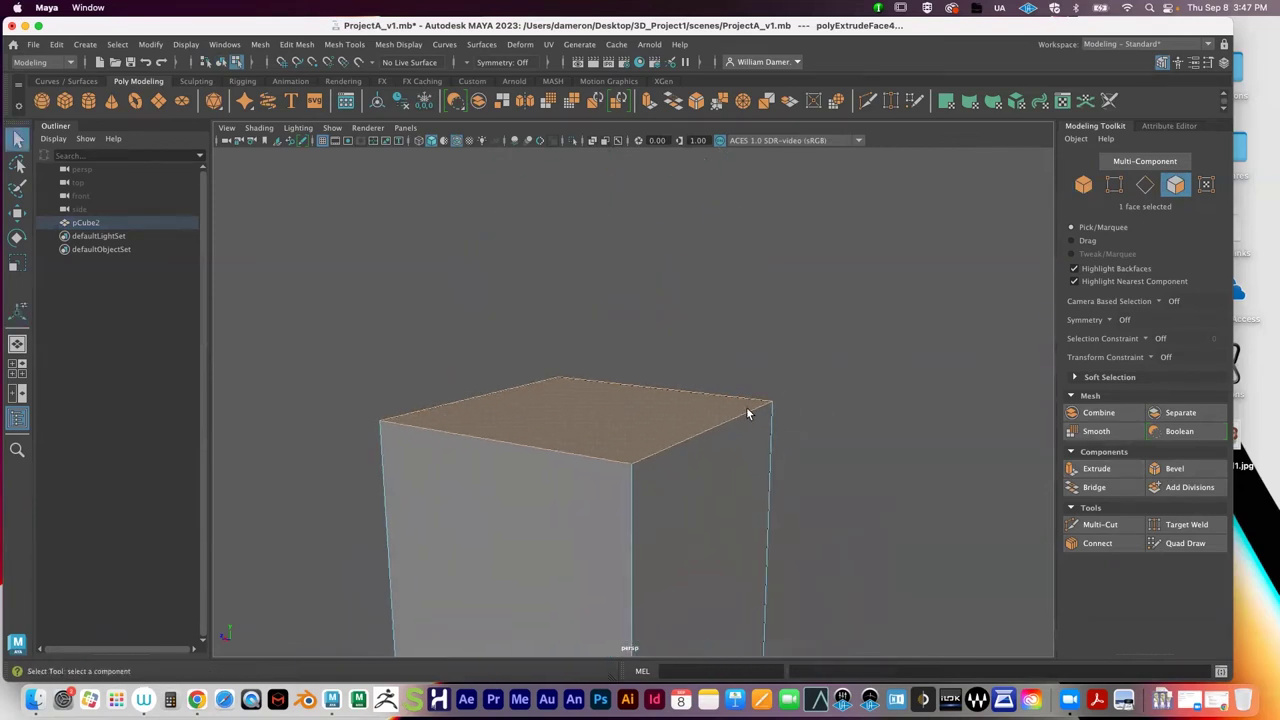
pyautogui.click(1108, 473)
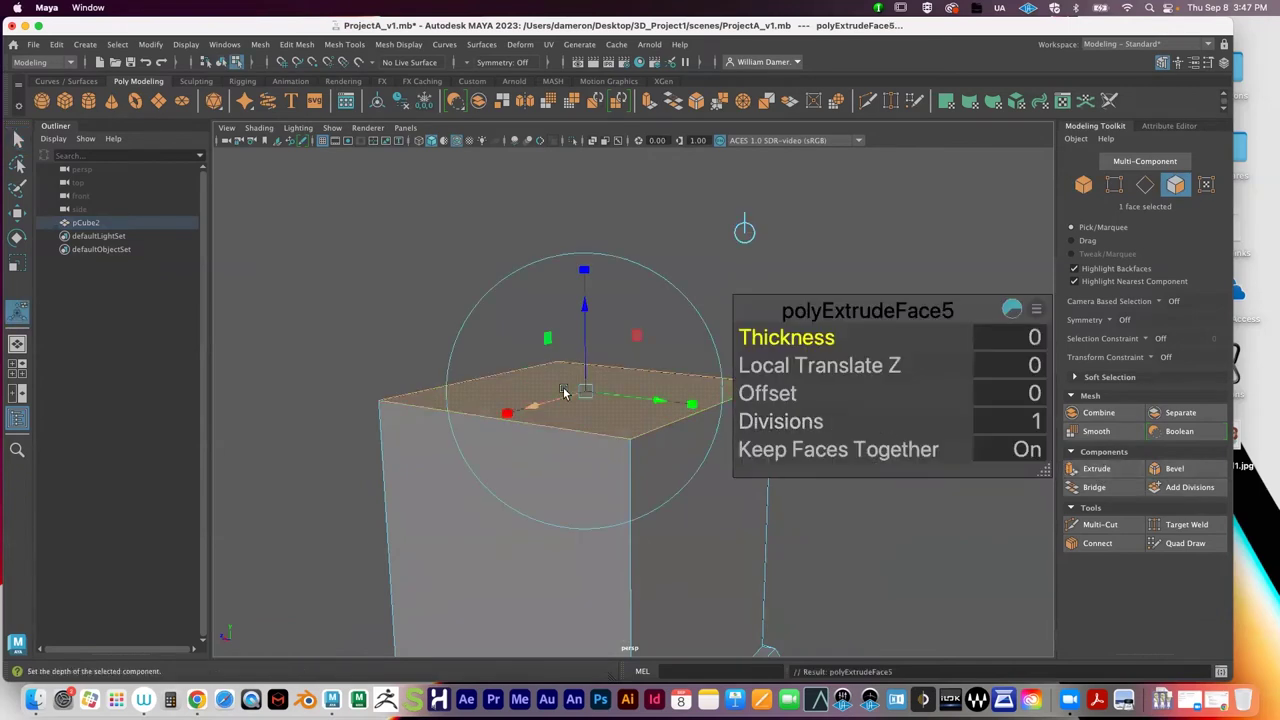
pyautogui.press('r')
pyautogui.moveTo(579, 390); pyautogui.dragTo(561, 400)
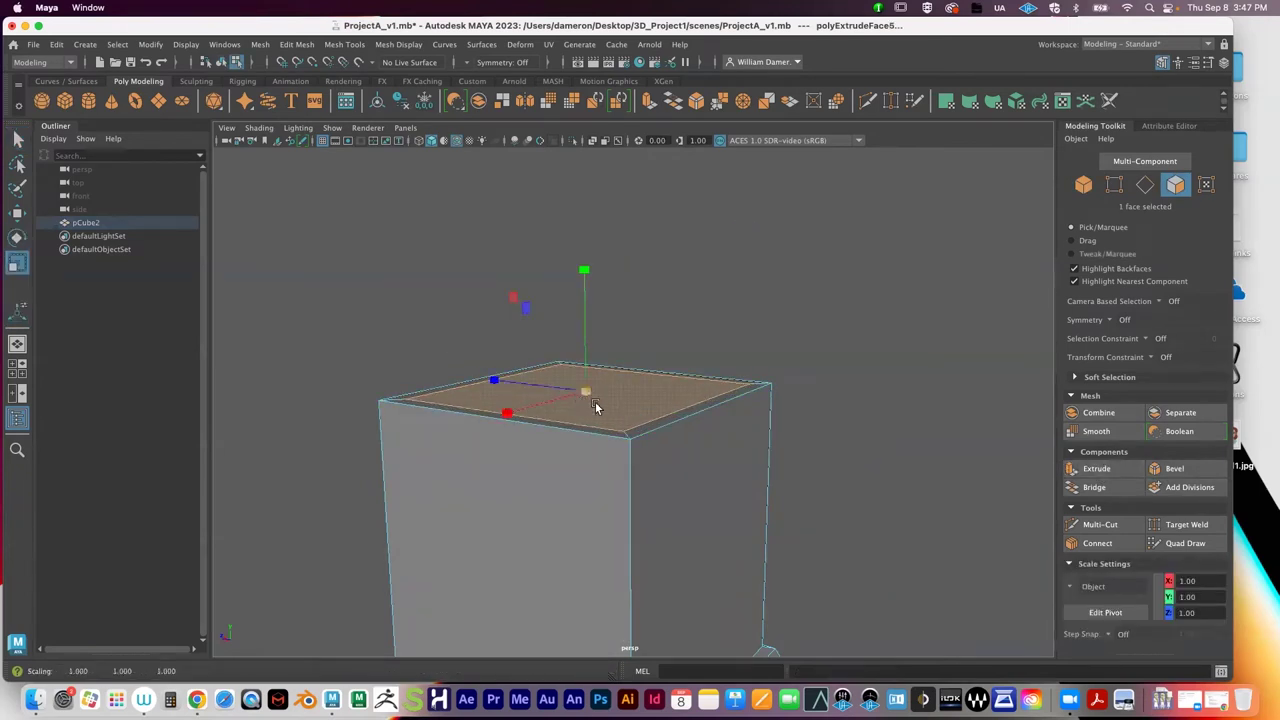
pyautogui.press('q')
pyautogui.press('e')
pyautogui.press('r')
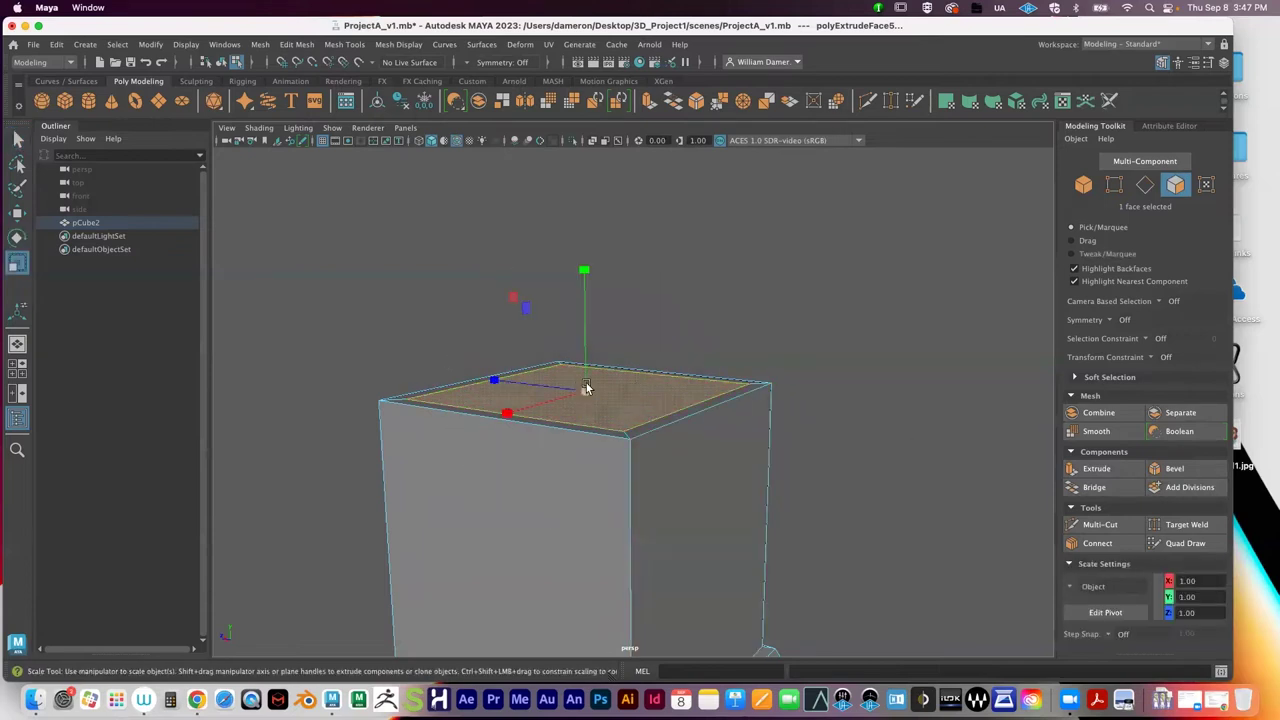
pyautogui.moveTo(576, 388); pyautogui.dragTo(548, 392)
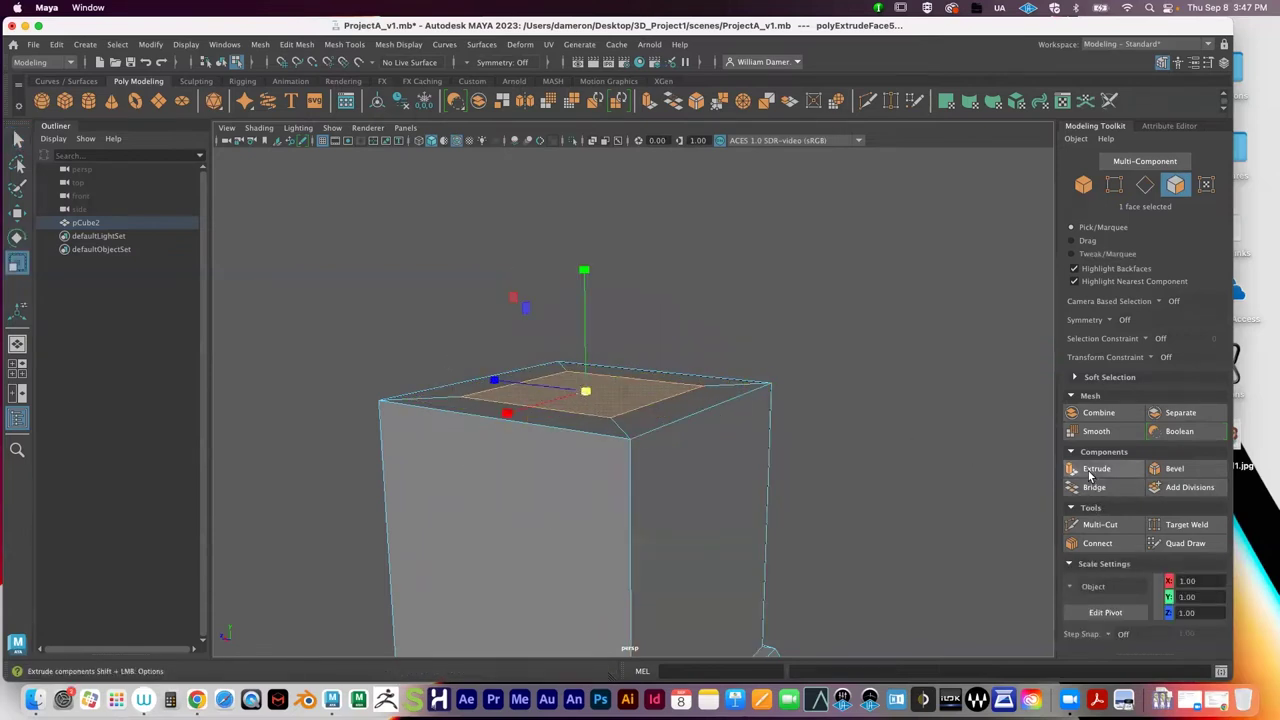
# Step: Extrude the inset face upward about 5.7 units to form a smaller fifth block
pyautogui.click(1090, 476)
pyautogui.moveTo(584, 300); pyautogui.dragTo(645, 98)
pyautogui.keyDown('alt'); pyautogui.moveTo(716, 200); pyautogui.dragTo(689, 271, button='middle'); pyautogui.keyUp('alt')
pyautogui.keyDown('alt'); pyautogui.moveTo(689, 271); pyautogui.dragTo(606, 271, button='right'); pyautogui.keyUp('alt')
pyautogui.keyDown('alt'); pyautogui.moveTo(606, 271); pyautogui.dragTo(610, 245); pyautogui.keyUp('alt')
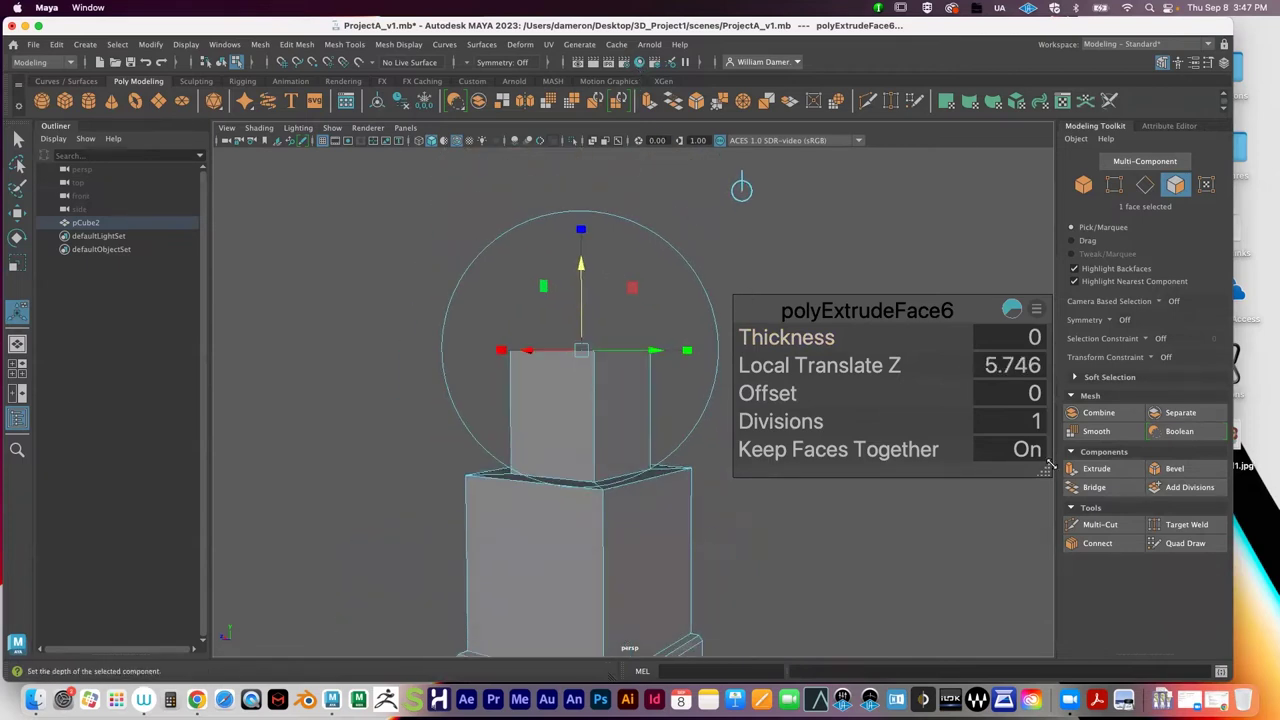
# Step: Extrude the fifth block's top face in place, scale it outward, and extrude it upward about 6 units into a wider block
pyautogui.click(1097, 473)
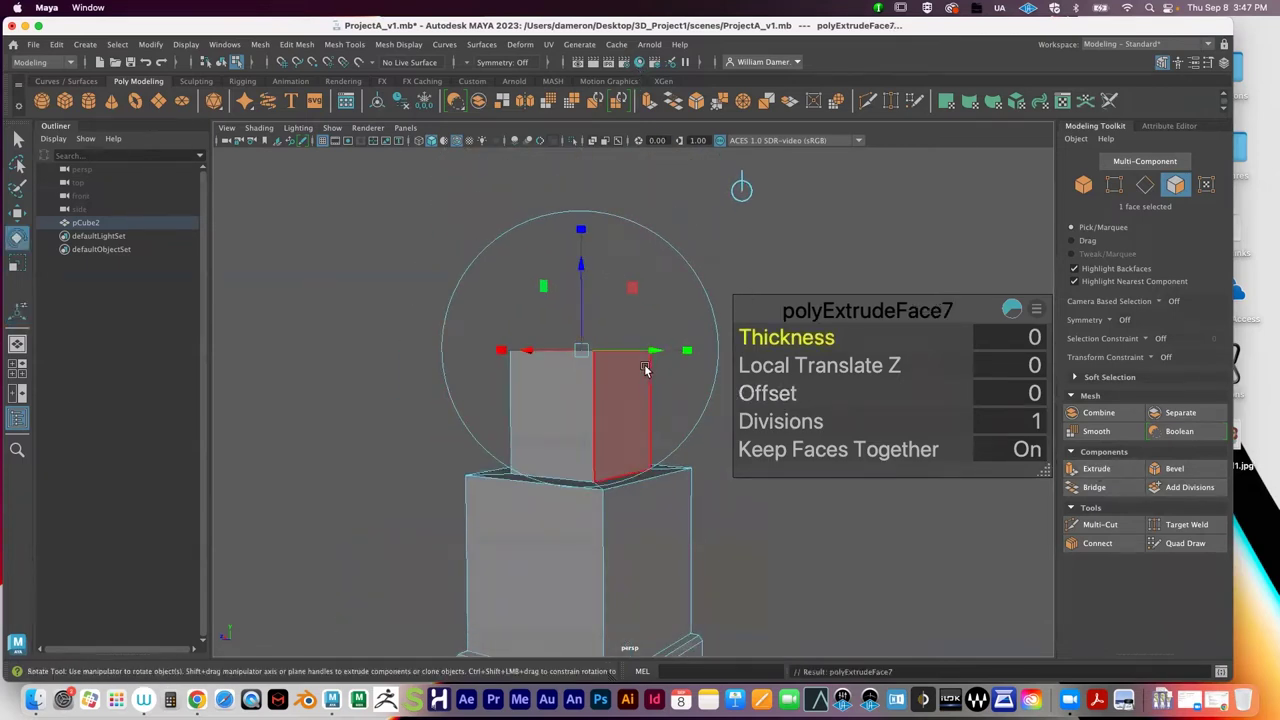
pyautogui.press('r')
pyautogui.moveTo(586, 349); pyautogui.dragTo(595, 357)
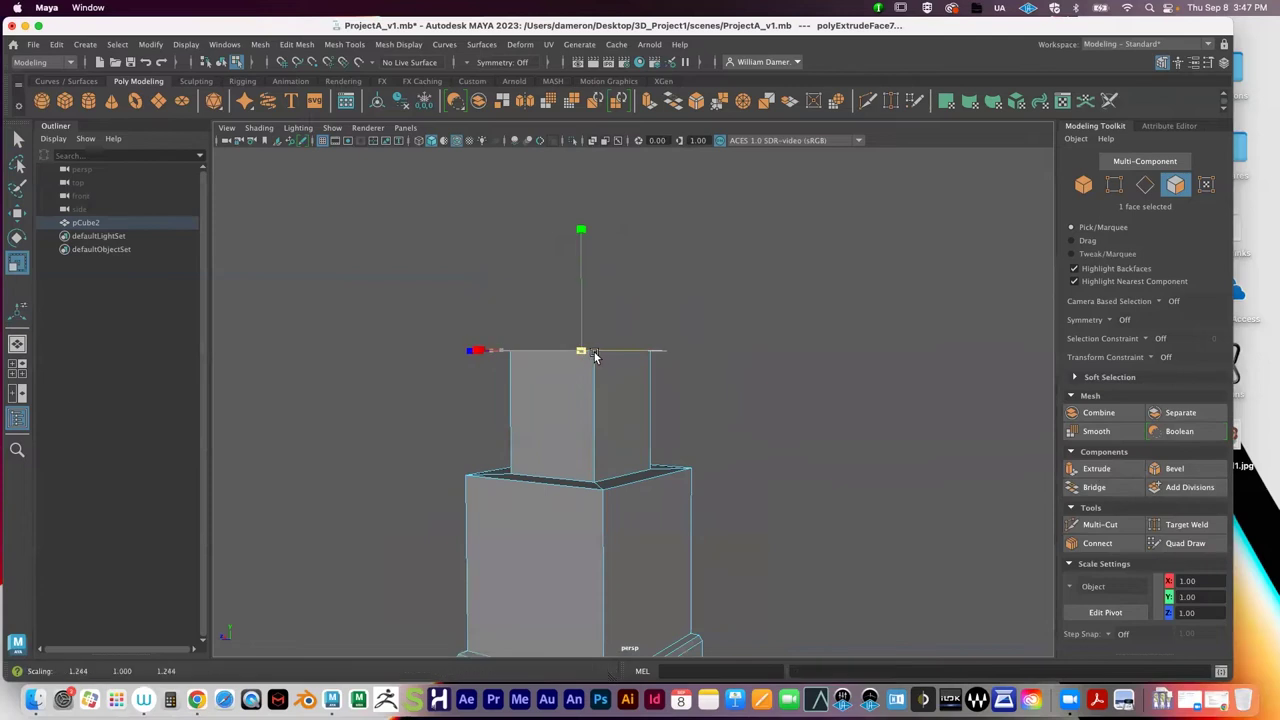
pyautogui.click(1100, 472)
pyautogui.moveTo(575, 265); pyautogui.dragTo(591, 205)
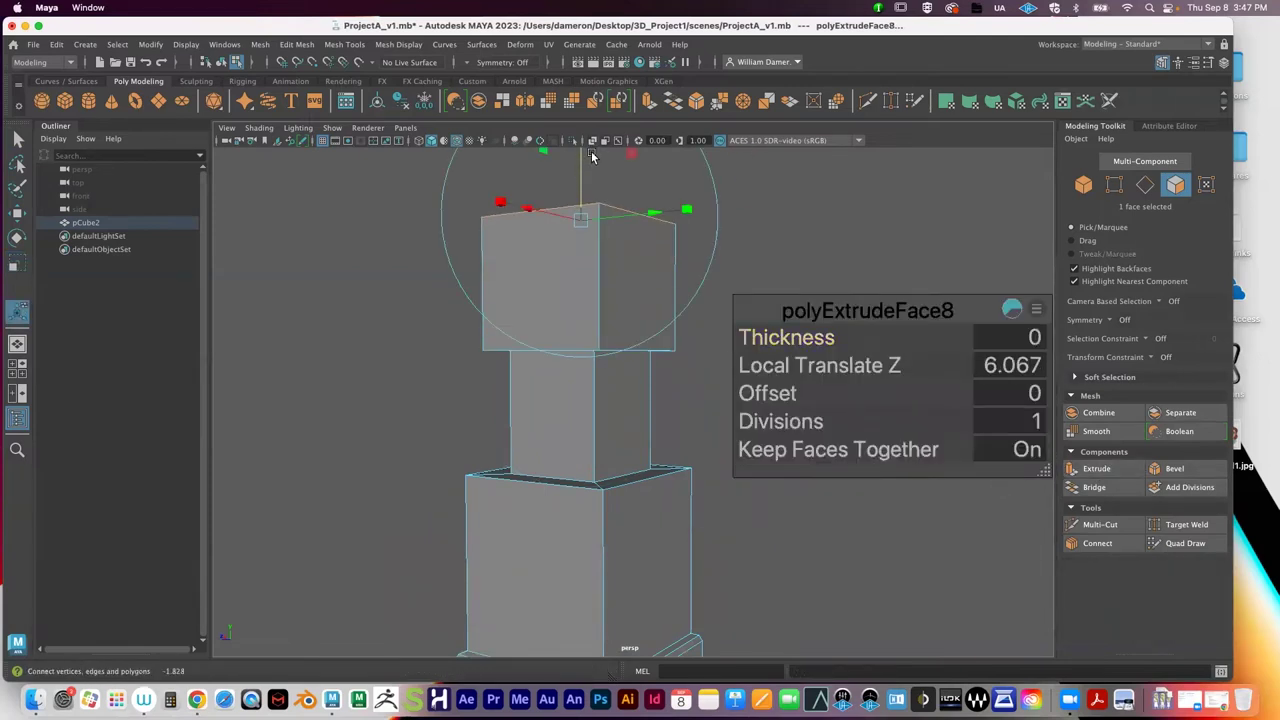
# Step: Try moving a lower corner vertex of the top block and undo the move
pyautogui.press('q')
pyautogui.scroll(8, 610, 410)
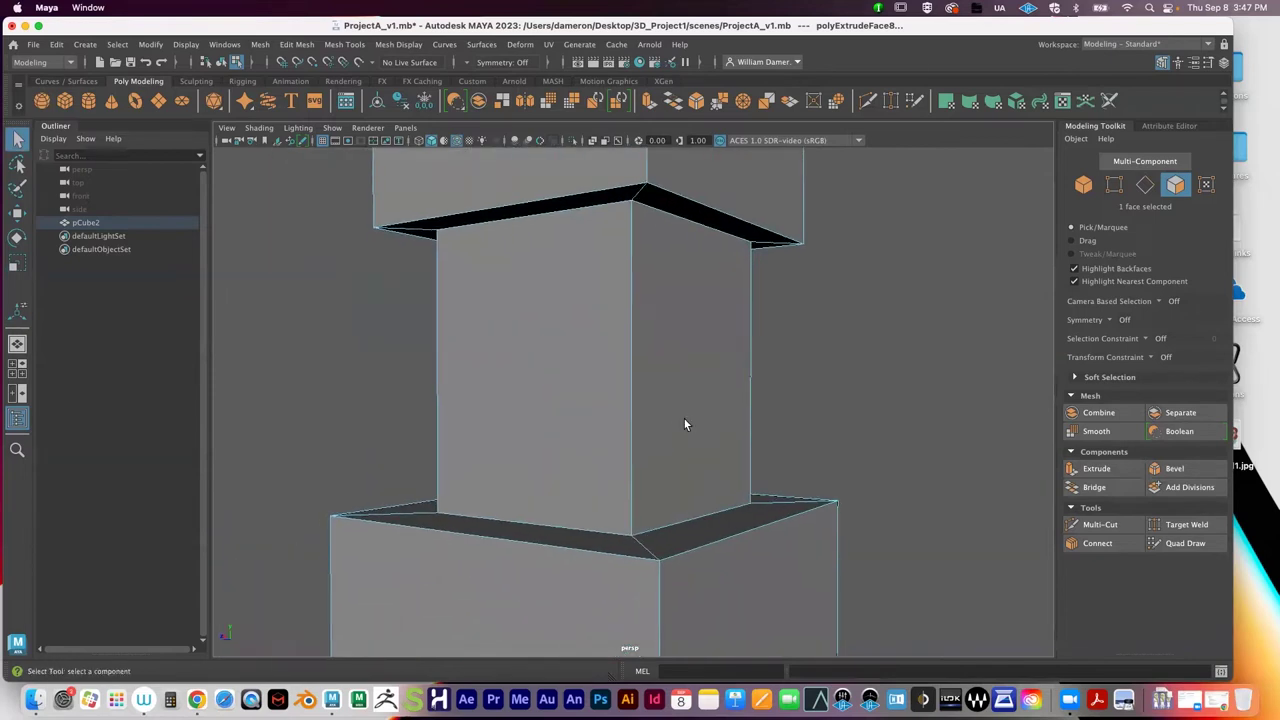
pyautogui.scroll(-3, 656, 424)
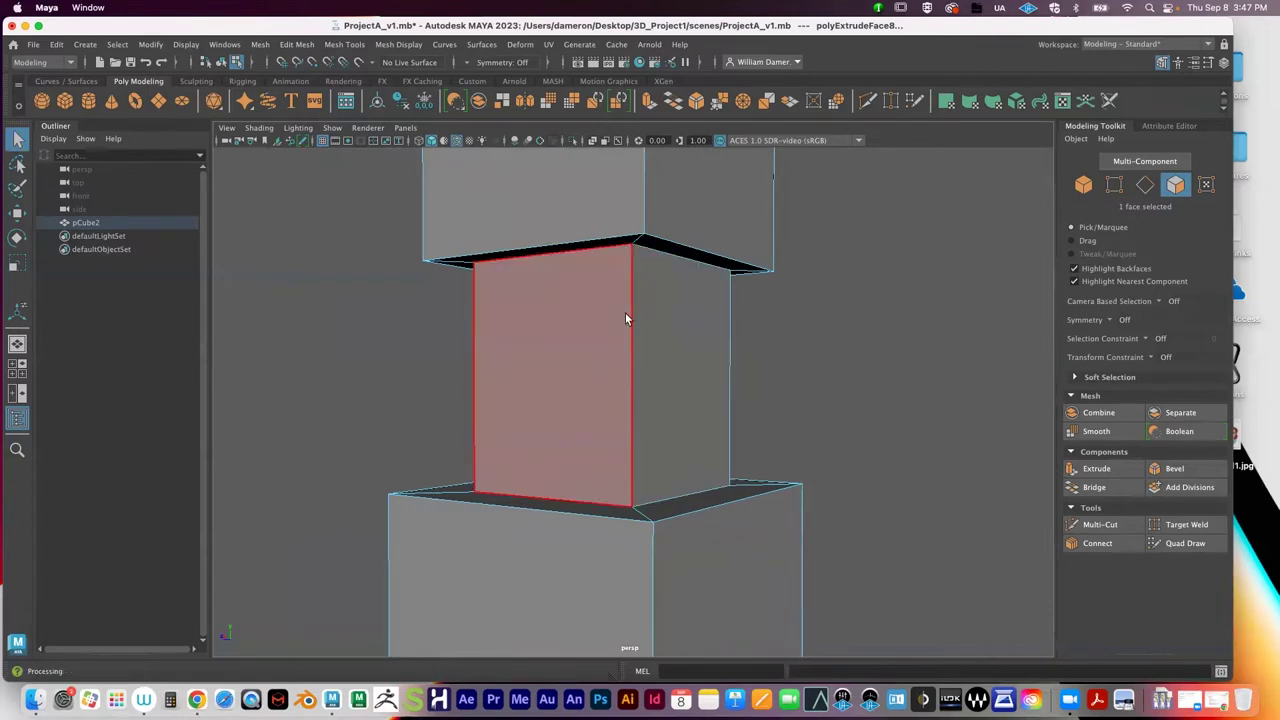
pyautogui.rightClick(592, 219)
pyautogui.moveTo(591, 219); pyautogui.dragTo(648, 205, button='right')
pyautogui.moveTo(624, 265); pyautogui.dragTo(590, 243, button='right')
pyautogui.click(645, 240)
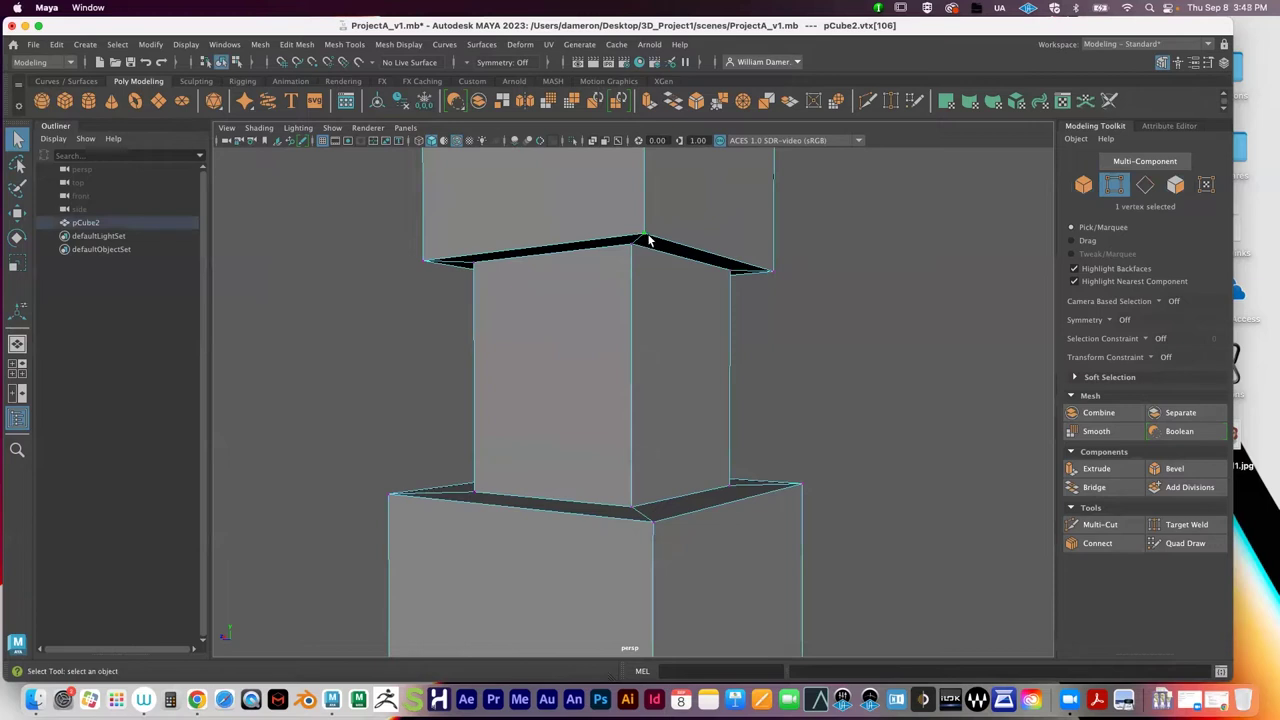
pyautogui.press('w')
pyautogui.moveTo(645, 236); pyautogui.dragTo(660, 211)
pyautogui.press('z')
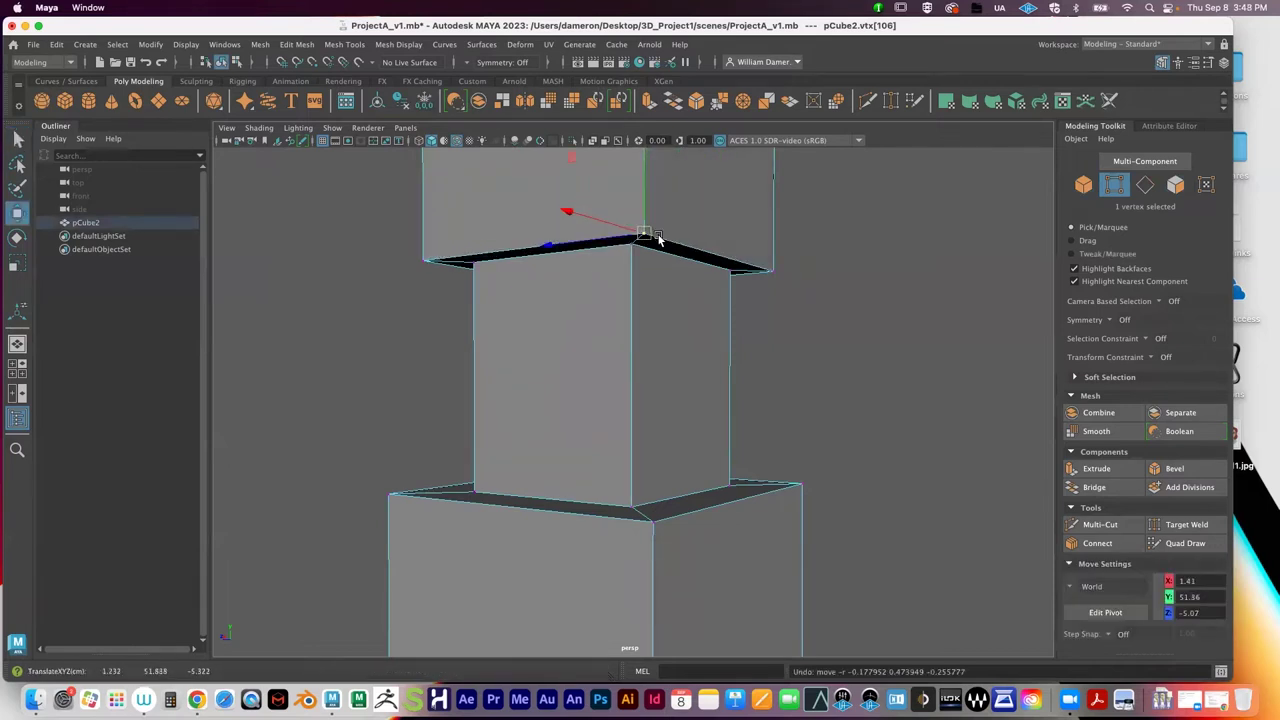
# Step: Pick an edge beneath the top block in edge mode and a side face of that block in face mode
pyautogui.press('q')
pyautogui.moveTo(680, 246); pyautogui.dragTo(677, 232, button='right')
pyautogui.click(699, 261)
pyautogui.keyDown('alt'); pyautogui.moveTo(699, 261); pyautogui.dragTo(591, 271); pyautogui.keyUp('alt')
pyautogui.rightClick(591, 270)
pyautogui.click(592, 305)
pyautogui.click(604, 302)
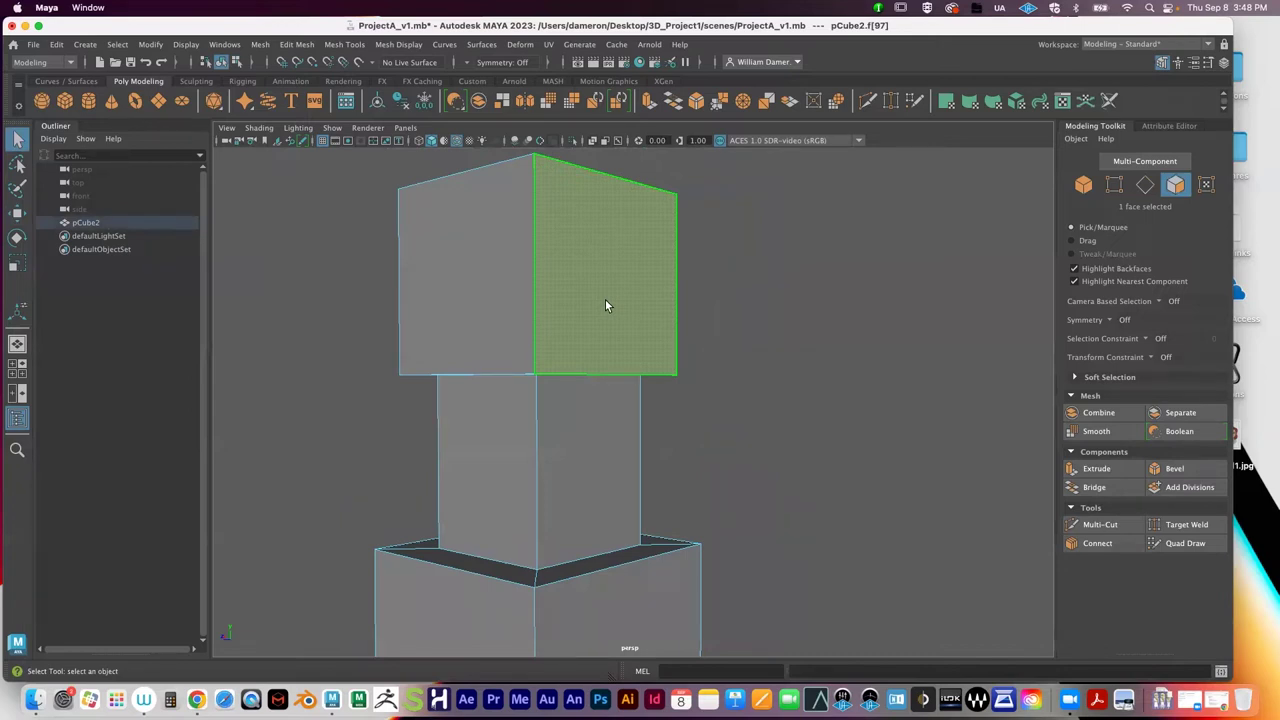
# Step: Select several edges on the stacked blocks in edge mode and clear the selection
pyautogui.keyDown('alt'); pyautogui.moveTo(674, 326); pyautogui.dragTo(514, 516); pyautogui.keyUp('alt')
pyautogui.rightClick(563, 288)
pyautogui.click(562, 252)
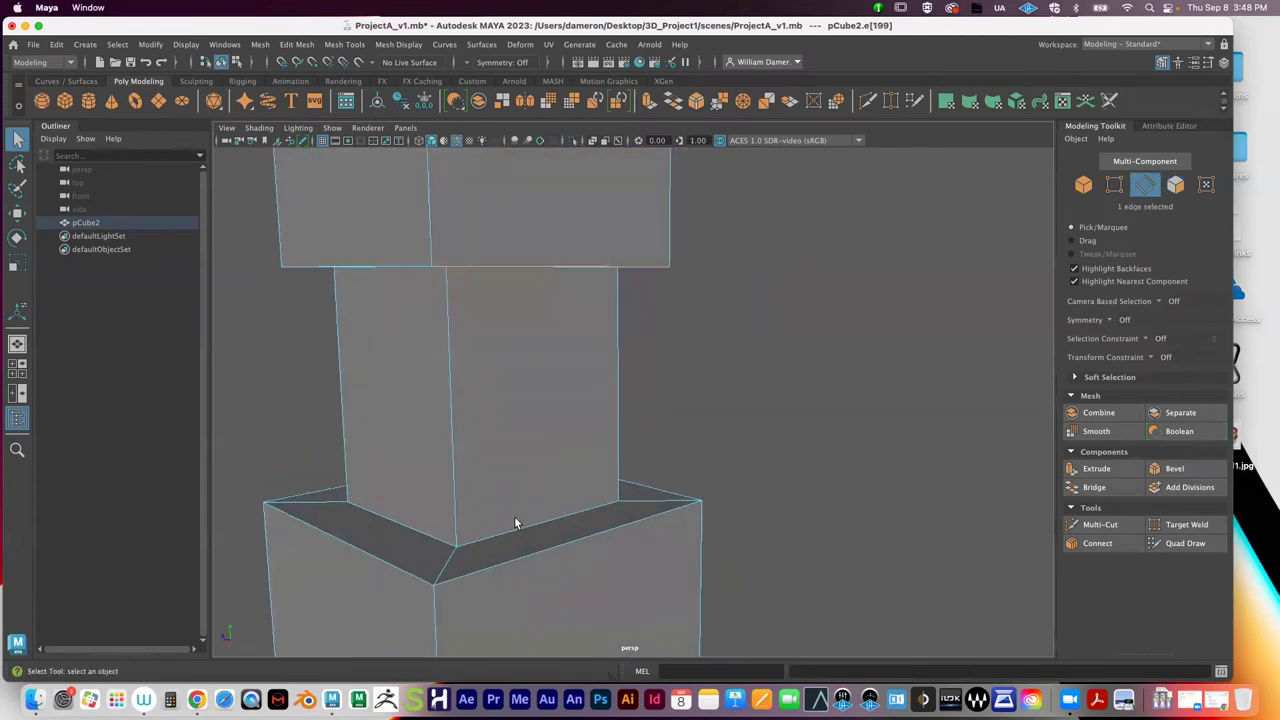
pyautogui.click(505, 561)
pyautogui.keyDown('shift'); pyautogui.click(428, 579); pyautogui.keyUp('shift')
pyautogui.keyDown('alt'); pyautogui.moveTo(486, 569); pyautogui.dragTo(711, 497); pyautogui.keyUp('alt')
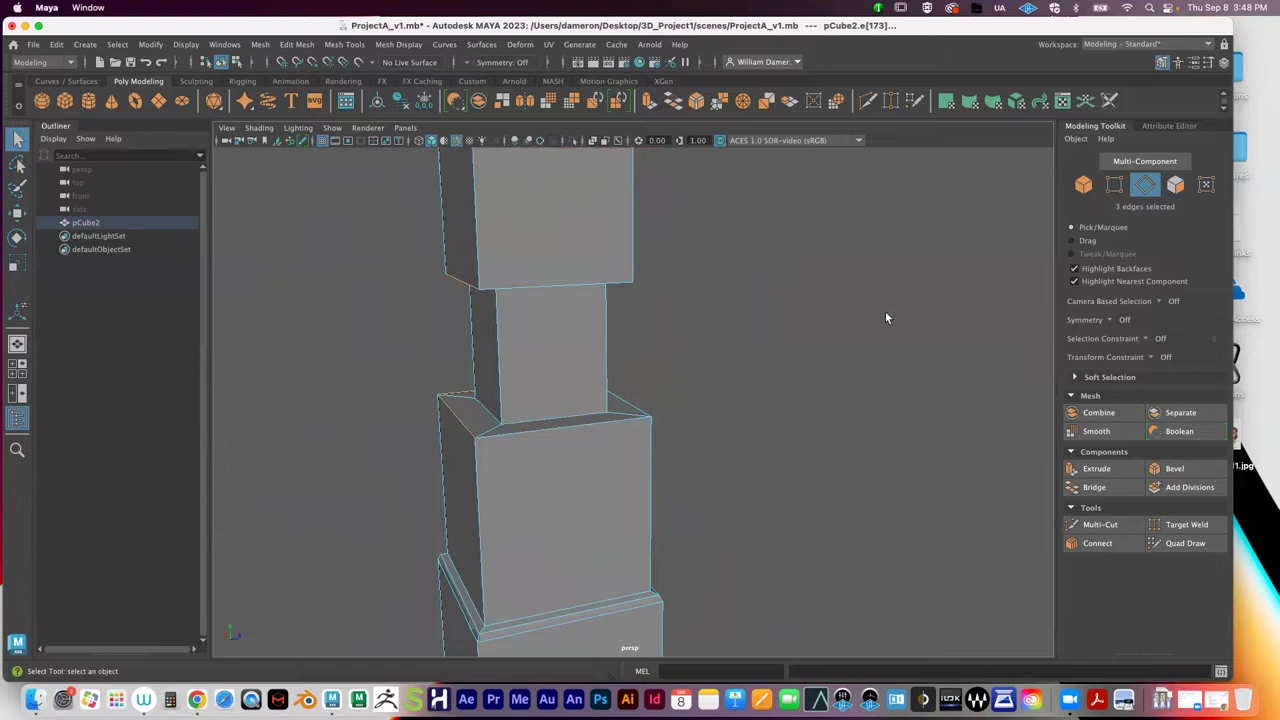
pyautogui.click(885, 318)
pyautogui.keyDown('alt'); pyautogui.moveTo(885, 318); pyautogui.dragTo(654, 409); pyautogui.keyUp('alt')
# Step: In the side view, marquee-select the fourth block's top edges and remove the vertical edges above and below from the selection
pyautogui.press('space')
pyautogui.press('space')
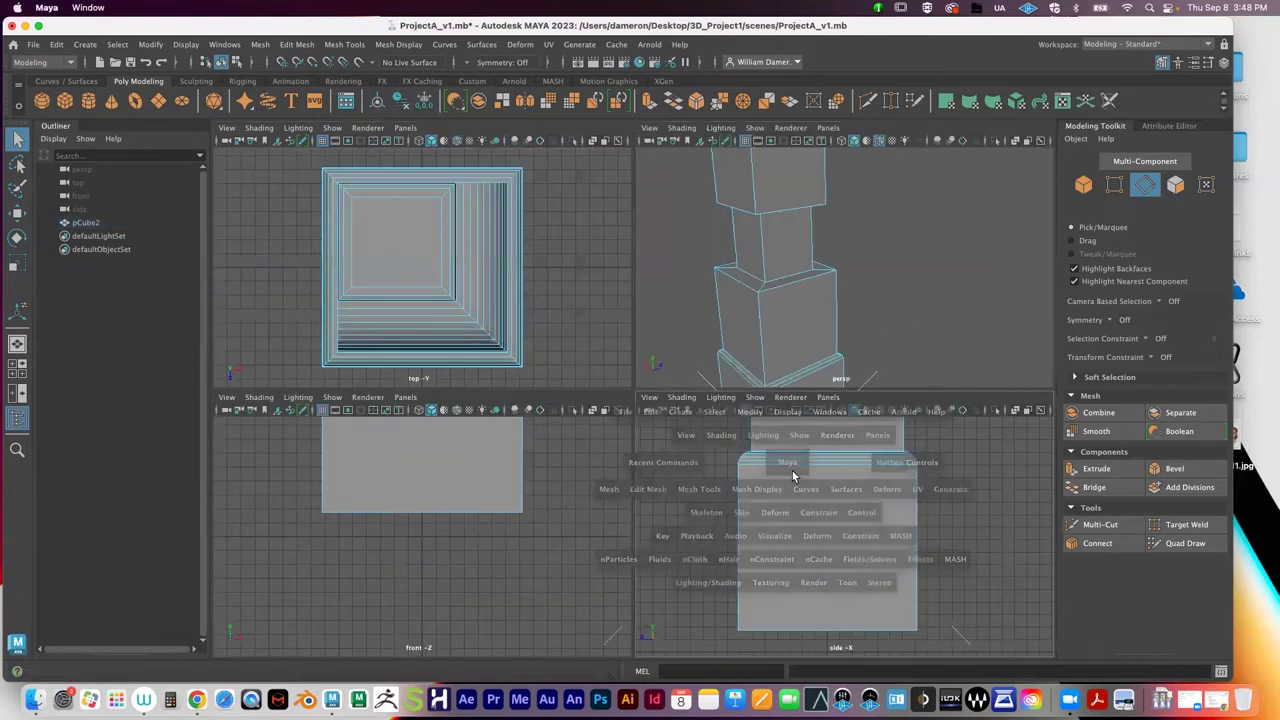
pyautogui.scroll(-6, 777, 495)
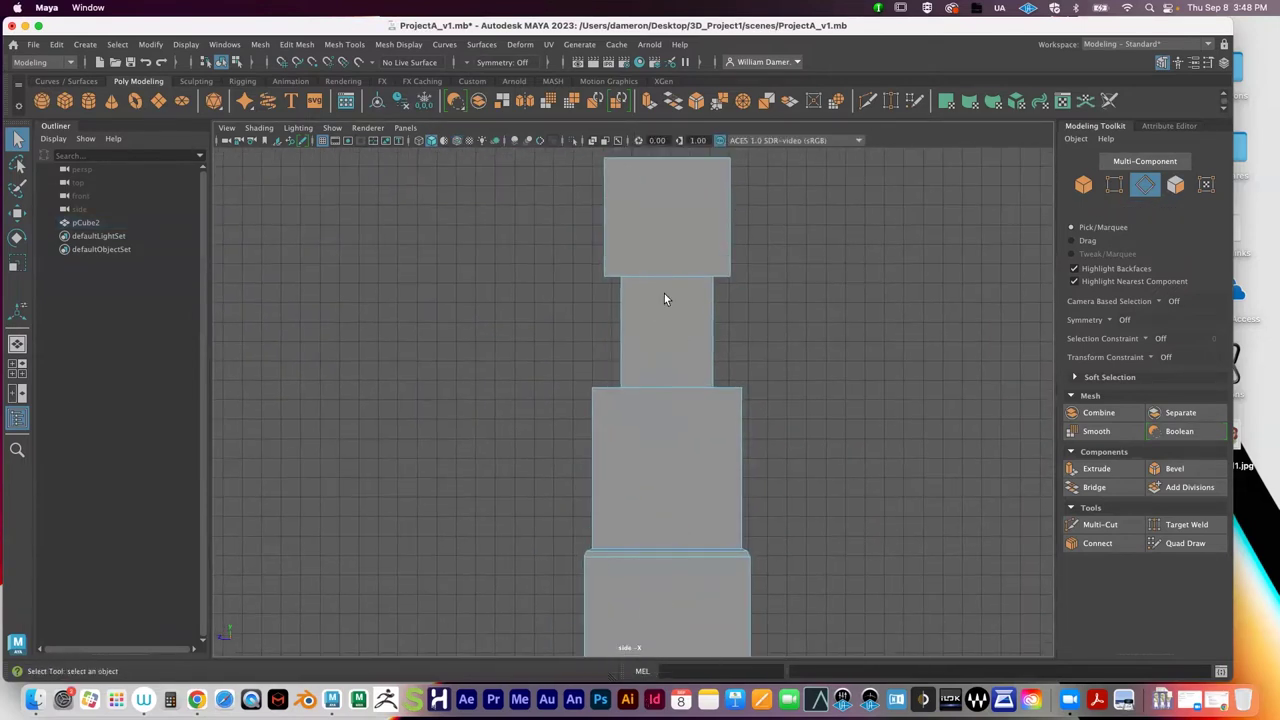
pyautogui.keyDown('alt'); pyautogui.moveTo(664, 293); pyautogui.dragTo(671, 351, button='middle'); pyautogui.keyUp('alt')
pyautogui.moveTo(559, 431); pyautogui.dragTo(815, 484)
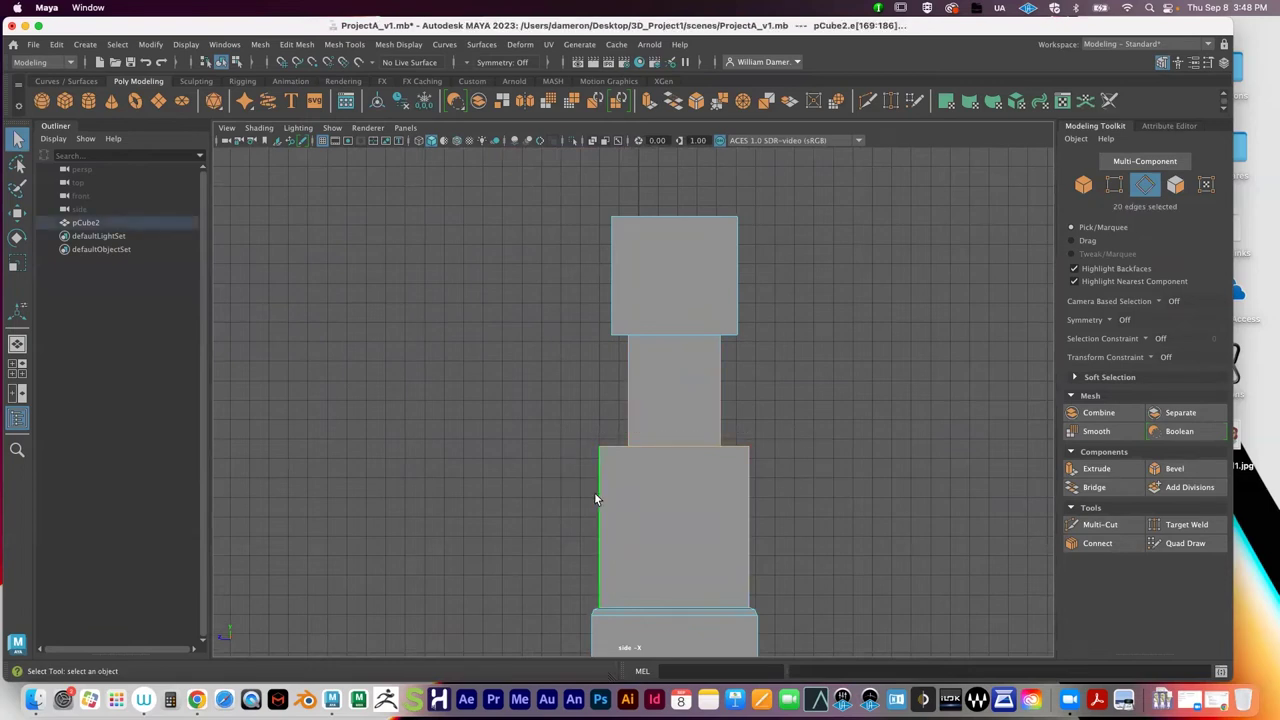
pyautogui.keyDown('ctrl'); pyautogui.moveTo(554, 497); pyautogui.dragTo(906, 520); pyautogui.keyUp('ctrl')
pyautogui.keyDown('ctrl'); pyautogui.moveTo(604, 391); pyautogui.dragTo(843, 435); pyautogui.keyUp('ctrl')
pyautogui.press('space')
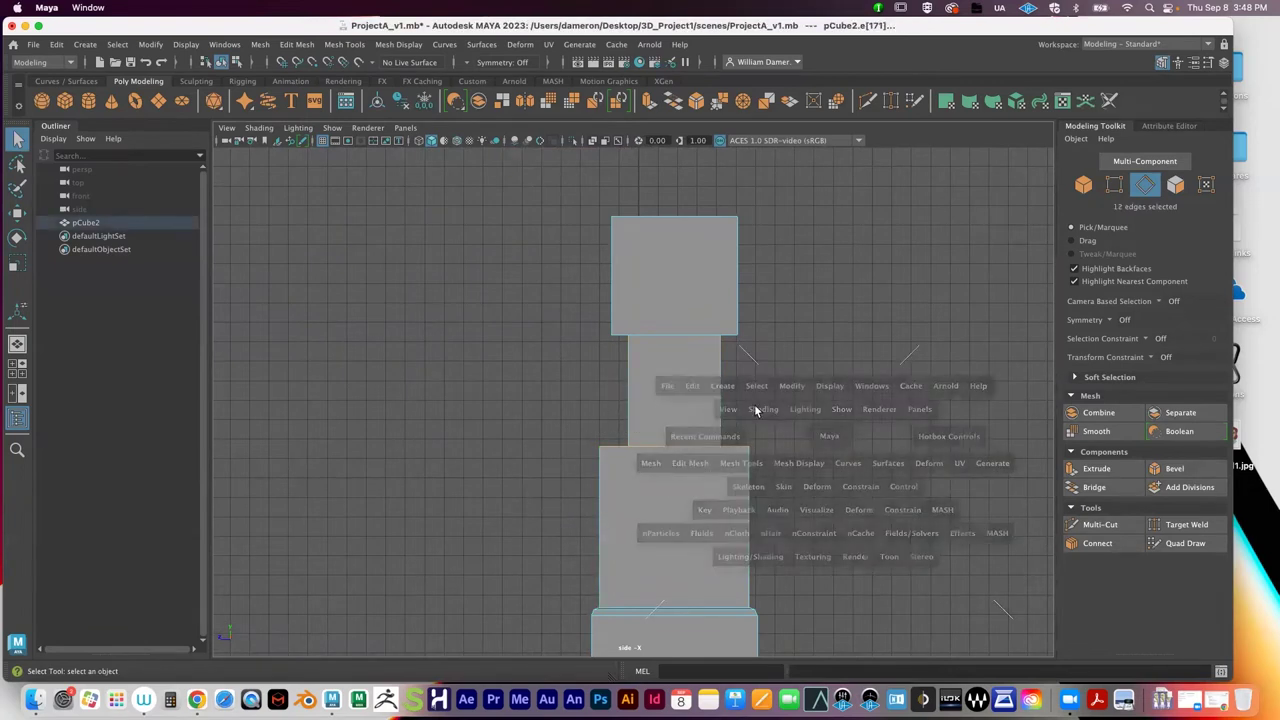
pyautogui.press('space')
# Step: In the perspective view, select the four outer edges around the fourth block's top rim
pyautogui.keyDown('alt'); pyautogui.moveTo(532, 366); pyautogui.dragTo(649, 384, button='middle'); pyautogui.keyUp('alt')
pyautogui.scroll(1, 649, 390)
pyautogui.click(577, 457)
pyautogui.keyDown('shift'); pyautogui.click(737, 437); pyautogui.keyUp('shift')
pyautogui.keyDown('alt'); pyautogui.moveTo(737, 437); pyautogui.dragTo(856, 472); pyautogui.keyUp('alt')
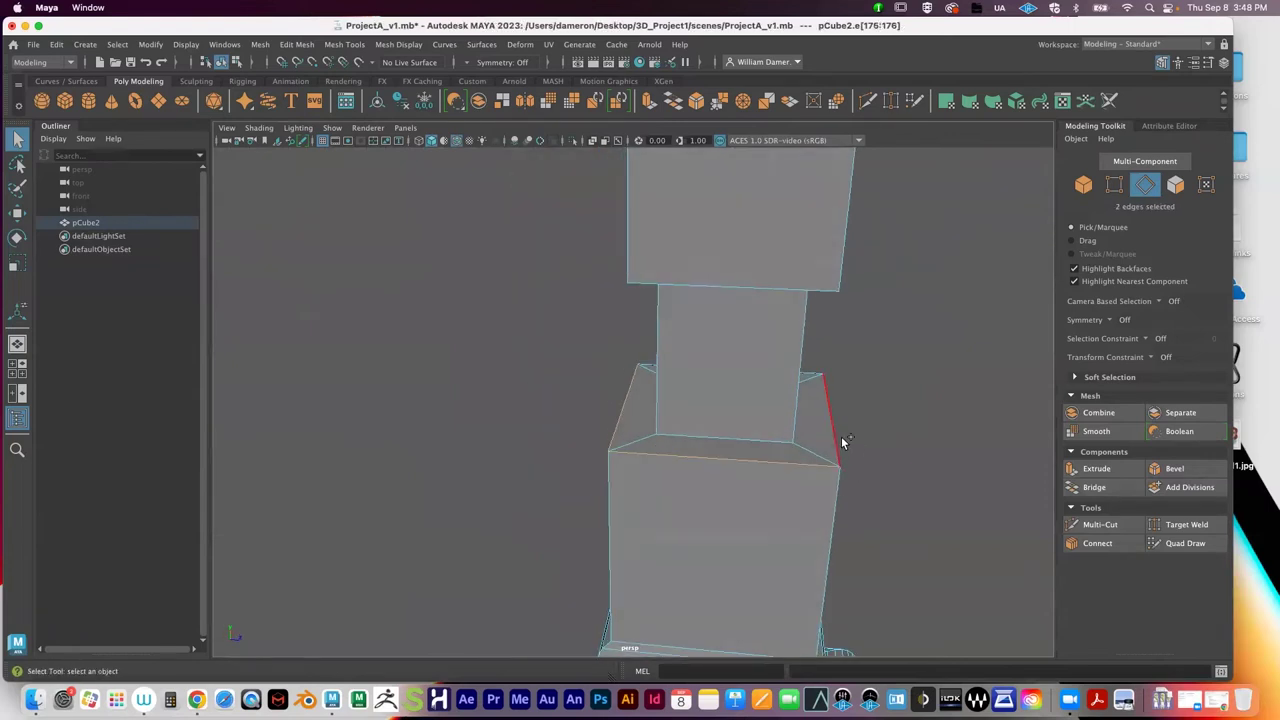
pyautogui.keyDown('shift'); pyautogui.click(839, 437); pyautogui.keyUp('shift')
pyautogui.keyDown('alt'); pyautogui.moveTo(950, 445); pyautogui.dragTo(820, 423); pyautogui.keyUp('alt')
pyautogui.keyDown('alt'); pyautogui.moveTo(820, 423); pyautogui.dragTo(589, 324, button='middle'); pyautogui.keyUp('alt')
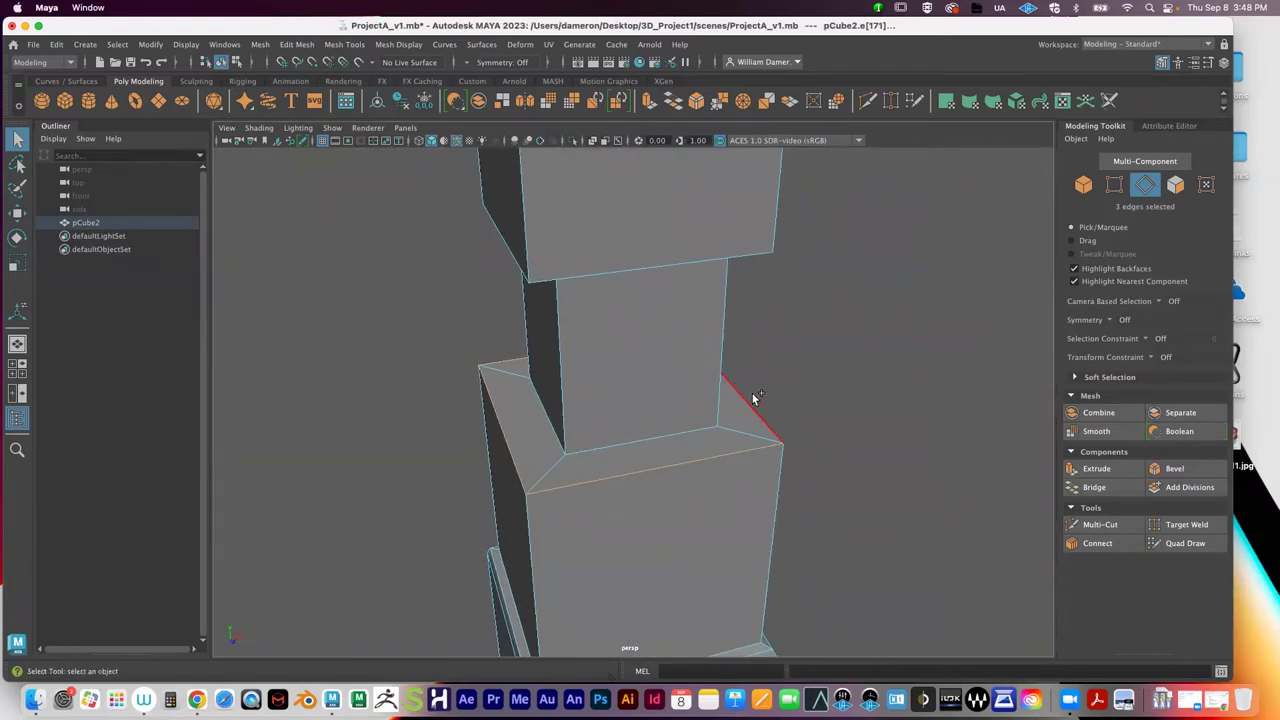
pyautogui.keyDown('shift'); pyautogui.click(753, 394); pyautogui.keyUp('shift')
pyautogui.keyDown('alt'); pyautogui.moveTo(610, 418); pyautogui.dragTo(643, 380); pyautogui.keyUp('alt')
pyautogui.scroll(3, 722, 406)
pyautogui.keyDown('alt'); pyautogui.moveTo(880, 388); pyautogui.dragTo(586, 380); pyautogui.keyUp('alt')
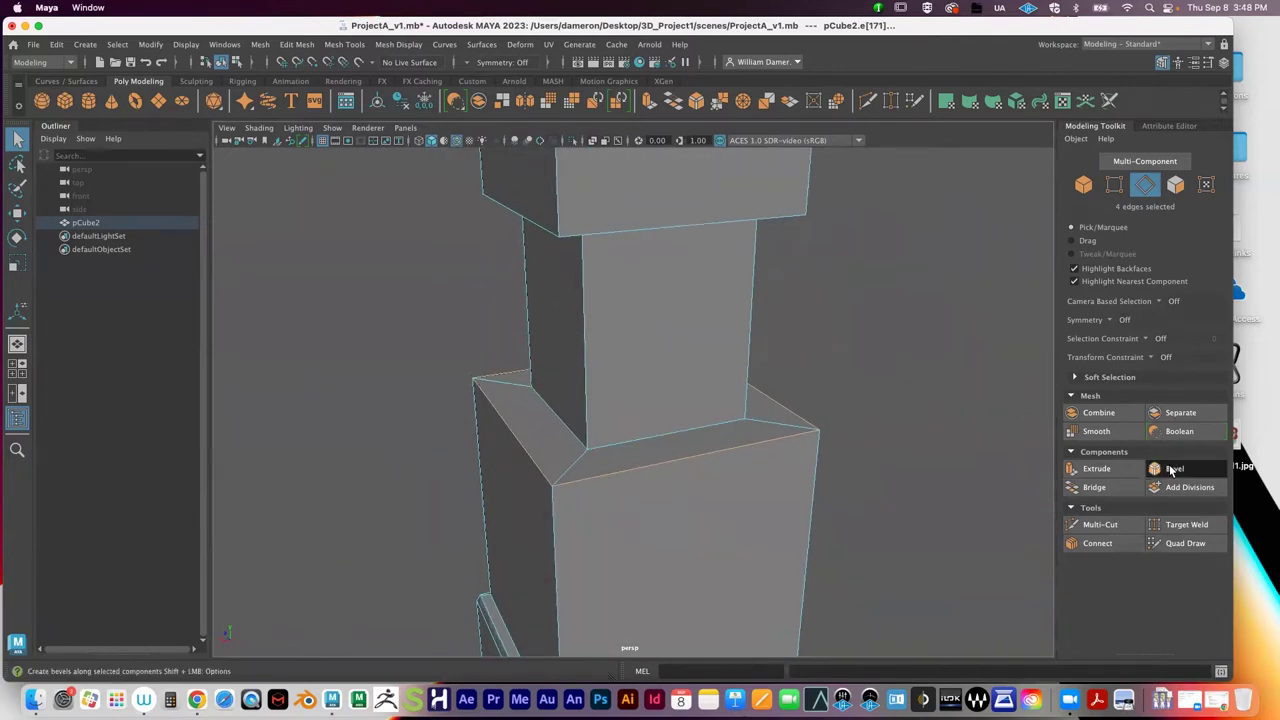
# Step: Bevel the selected rim edges with a fraction of 0.04 and 3 segments, and clear the selection
pyautogui.click(1173, 470)
pyautogui.moveTo(640, 440)
pyautogui.keyDown('alt'); pyautogui.mouseDown()
pyautogui.moveTo(641, 412)
pyautogui.moveTo(645, 450)
pyautogui.mouseUp(); pyautogui.keyUp('alt')
pyautogui.moveTo(885, 340); pyautogui.dragTo(871, 343)
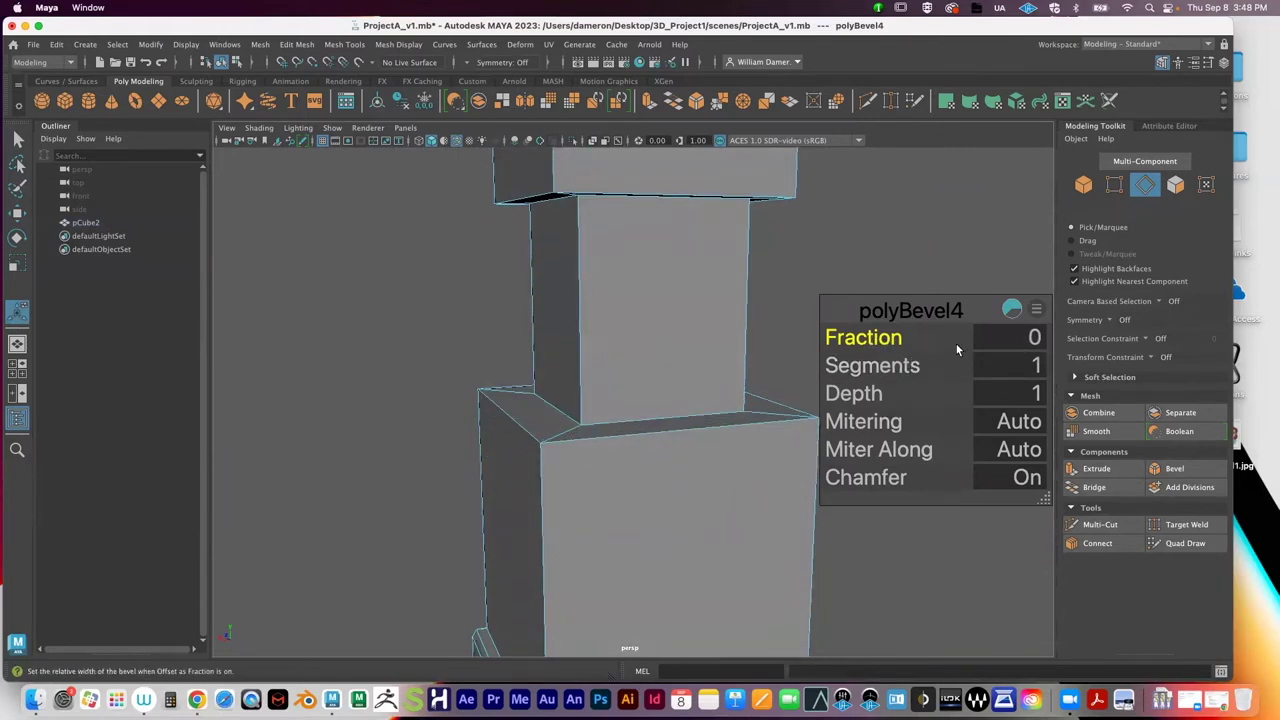
pyautogui.click(1016, 342)
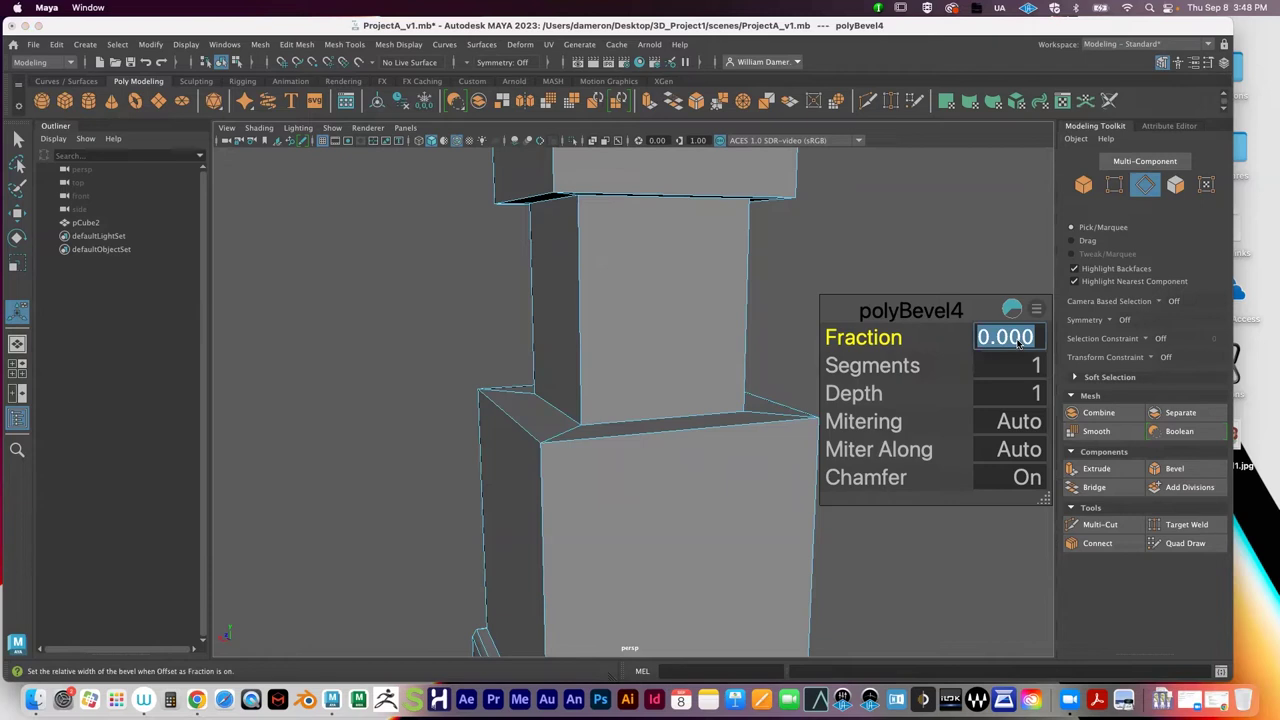
pyautogui.write('.04')
pyautogui.press('Return')
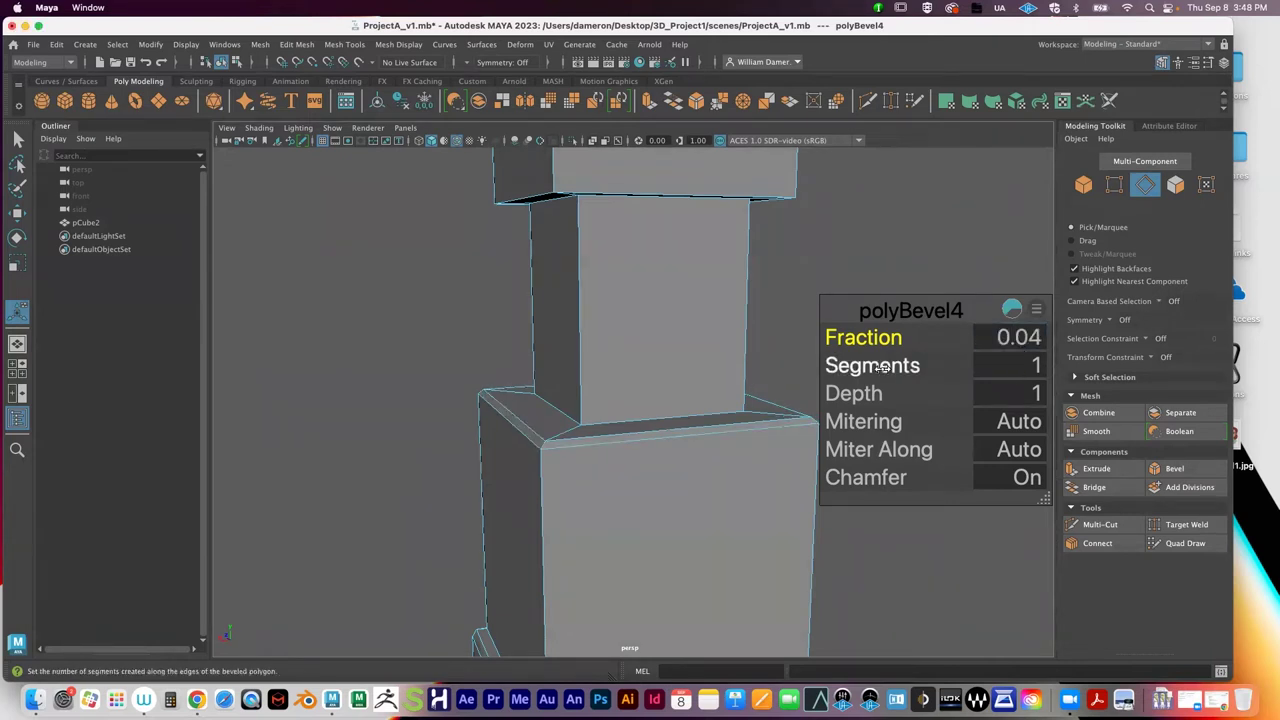
pyautogui.click(1017, 372)
pyautogui.write('3')
pyautogui.press('Return')
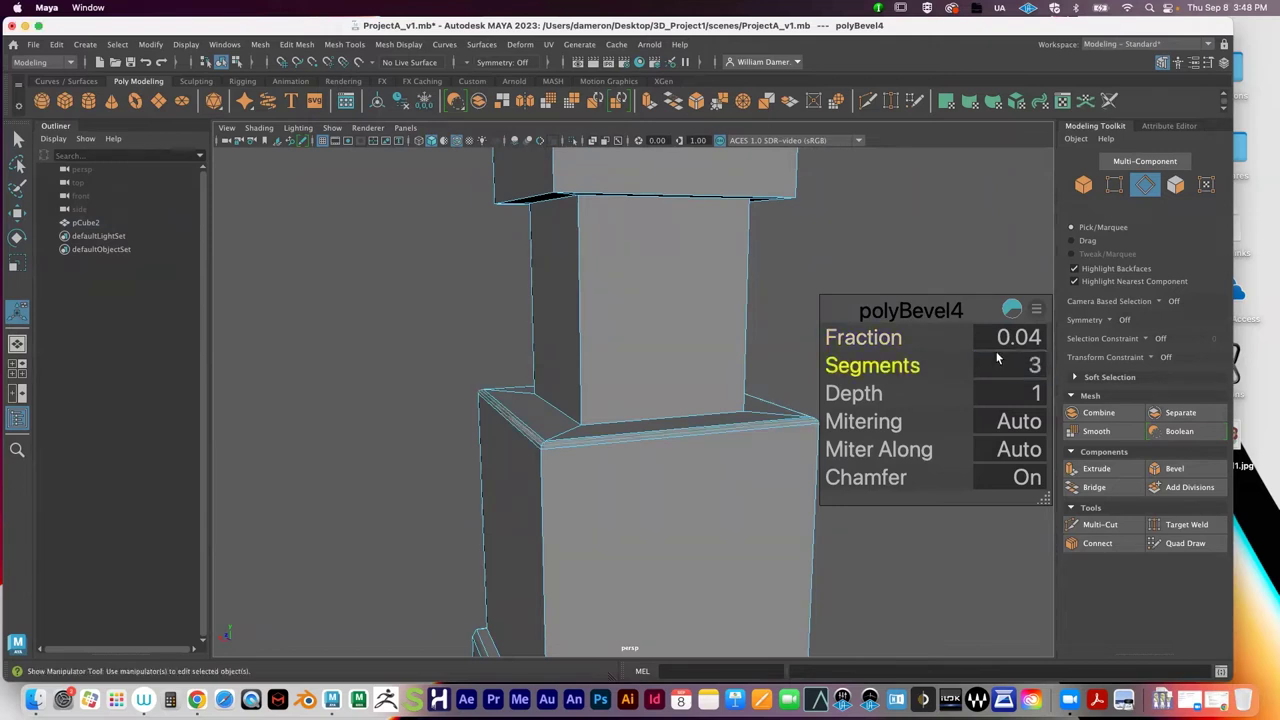
pyautogui.click(872, 245)
pyautogui.keyDown('alt'); pyautogui.moveTo(832, 340); pyautogui.dragTo(780, 362); pyautogui.keyUp('alt')
pyautogui.keyDown('alt'); pyautogui.moveTo(618, 408); pyautogui.dragTo(703, 428, button='right'); pyautogui.keyUp('alt')
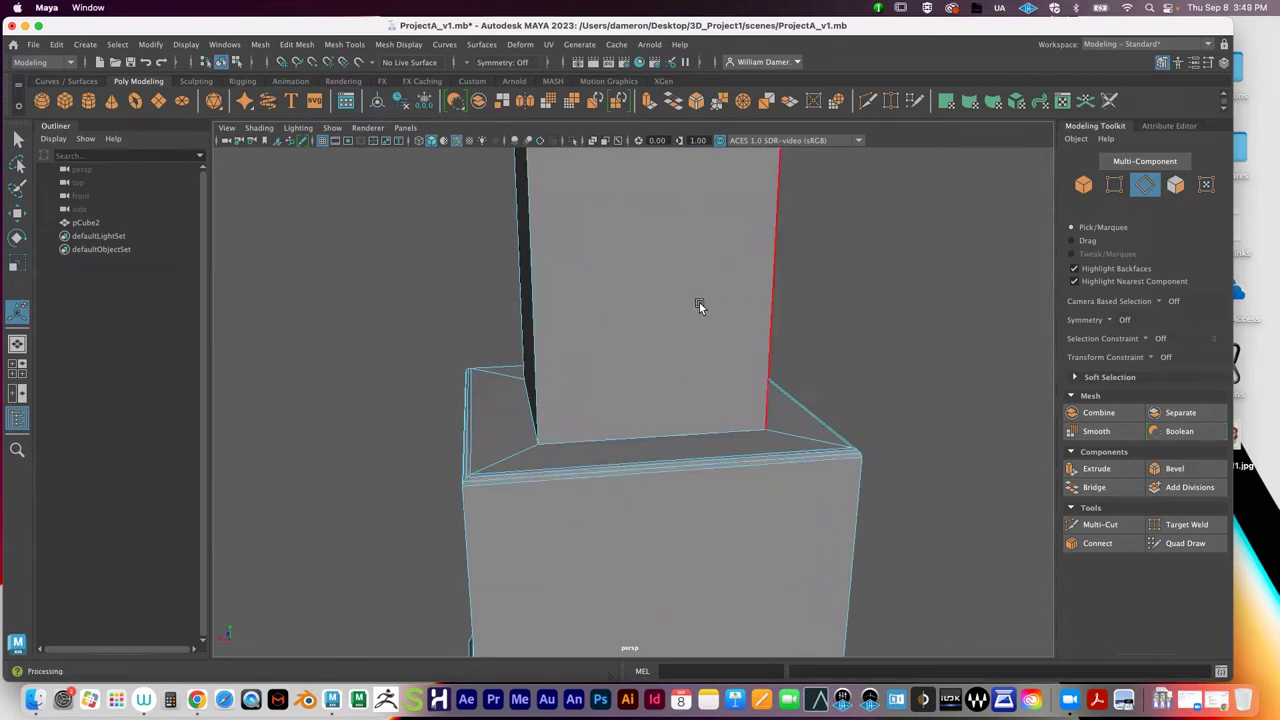
# Step: Select two edges at the base of the narrow fifth block and add edges along its top
pyautogui.keyDown('alt'); pyautogui.moveTo(690, 328); pyautogui.dragTo(716, 358); pyautogui.keyUp('alt')
pyautogui.keyDown('alt'); pyautogui.moveTo(716, 358); pyautogui.dragTo(653, 318, button='right'); pyautogui.keyUp('alt')
pyautogui.keyDown('alt'); pyautogui.moveTo(653, 318); pyautogui.dragTo(659, 366); pyautogui.keyUp('alt')
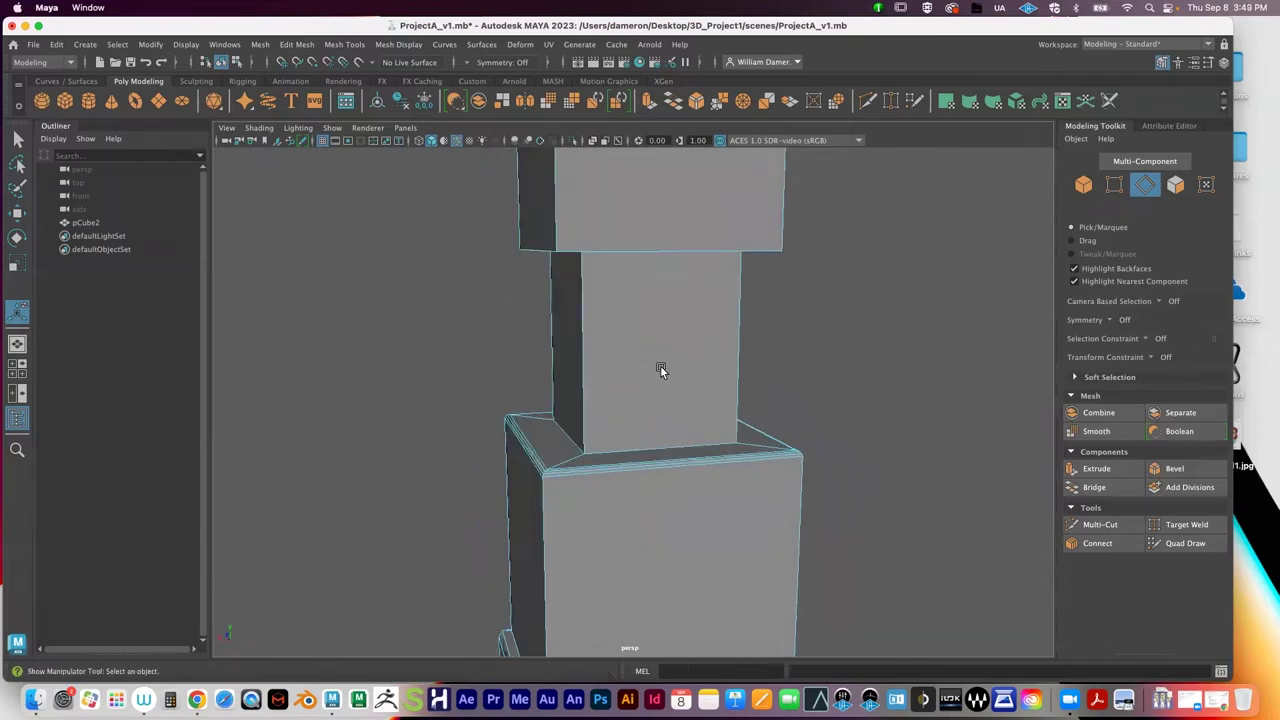
pyautogui.keyDown('alt'); pyautogui.moveTo(608, 436); pyautogui.dragTo(640, 438, button='right'); pyautogui.keyUp('alt')
pyautogui.moveTo(606, 288); pyautogui.dragTo(592, 246, button='right')
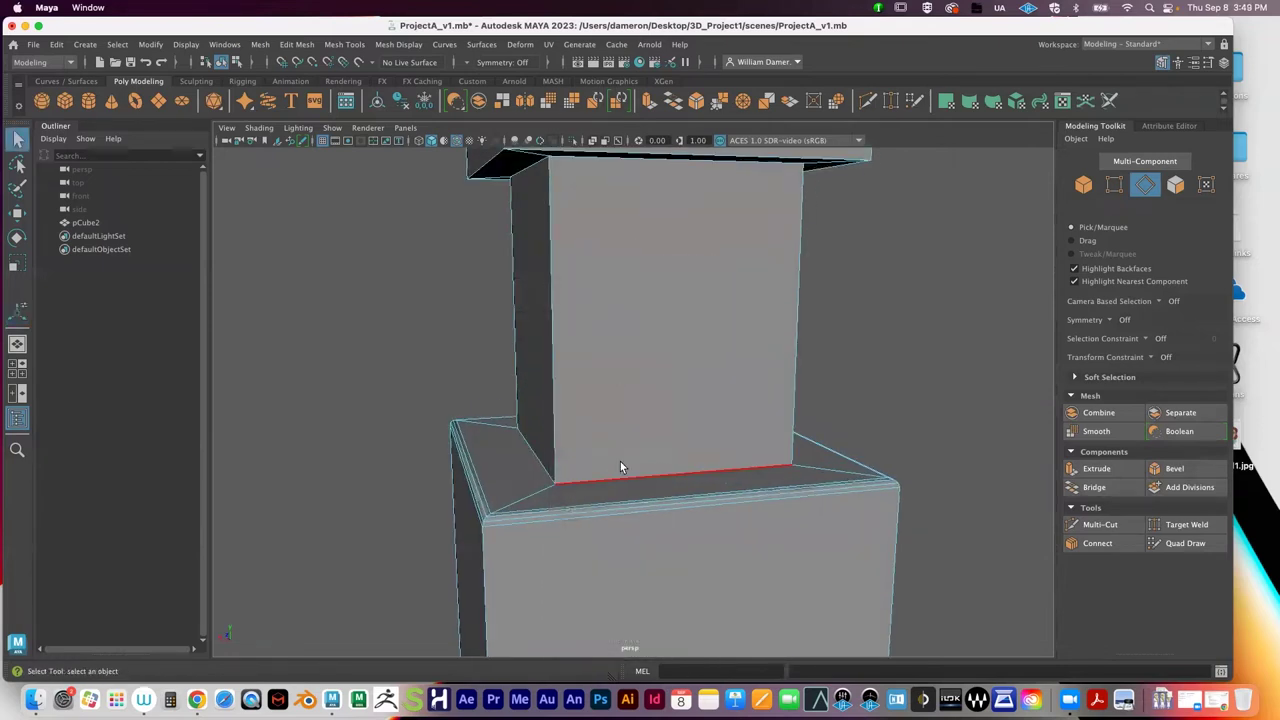
pyautogui.click(611, 481)
pyautogui.keyDown('shift'); pyautogui.click(540, 462); pyautogui.keyUp('shift')
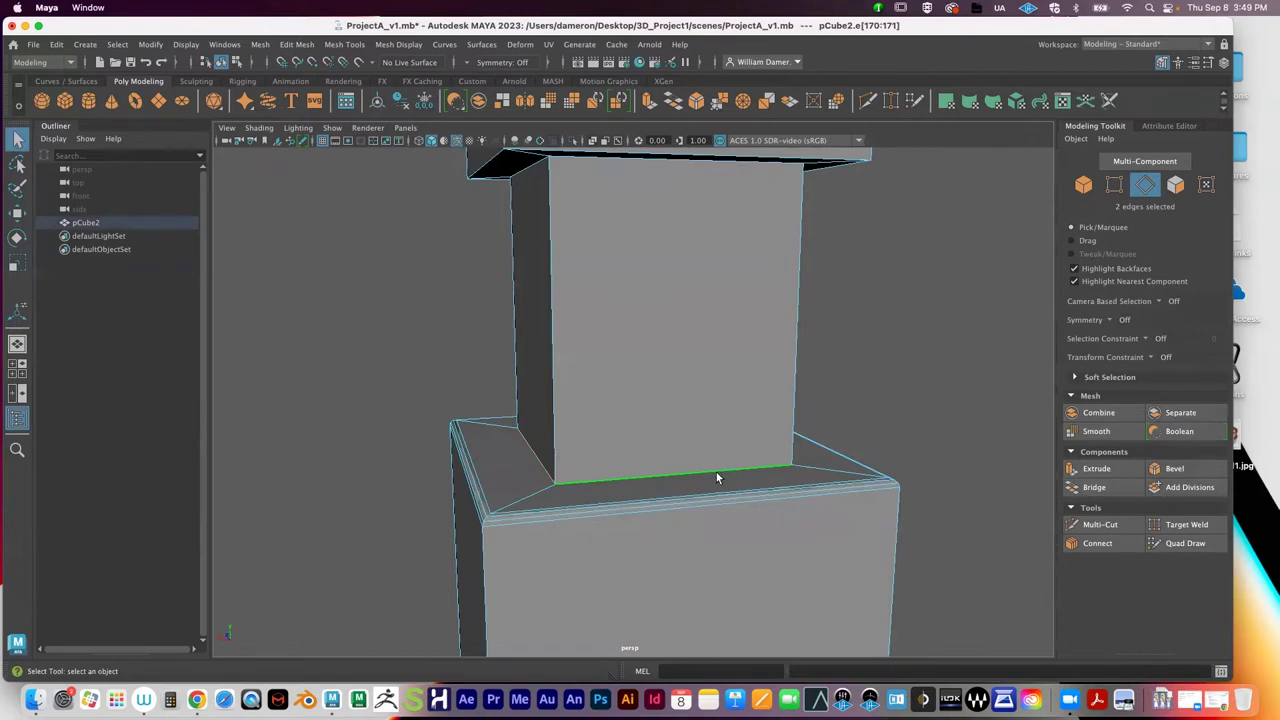
pyautogui.keyDown('alt'); pyautogui.moveTo(539, 435); pyautogui.dragTo(560, 229); pyautogui.keyUp('alt')
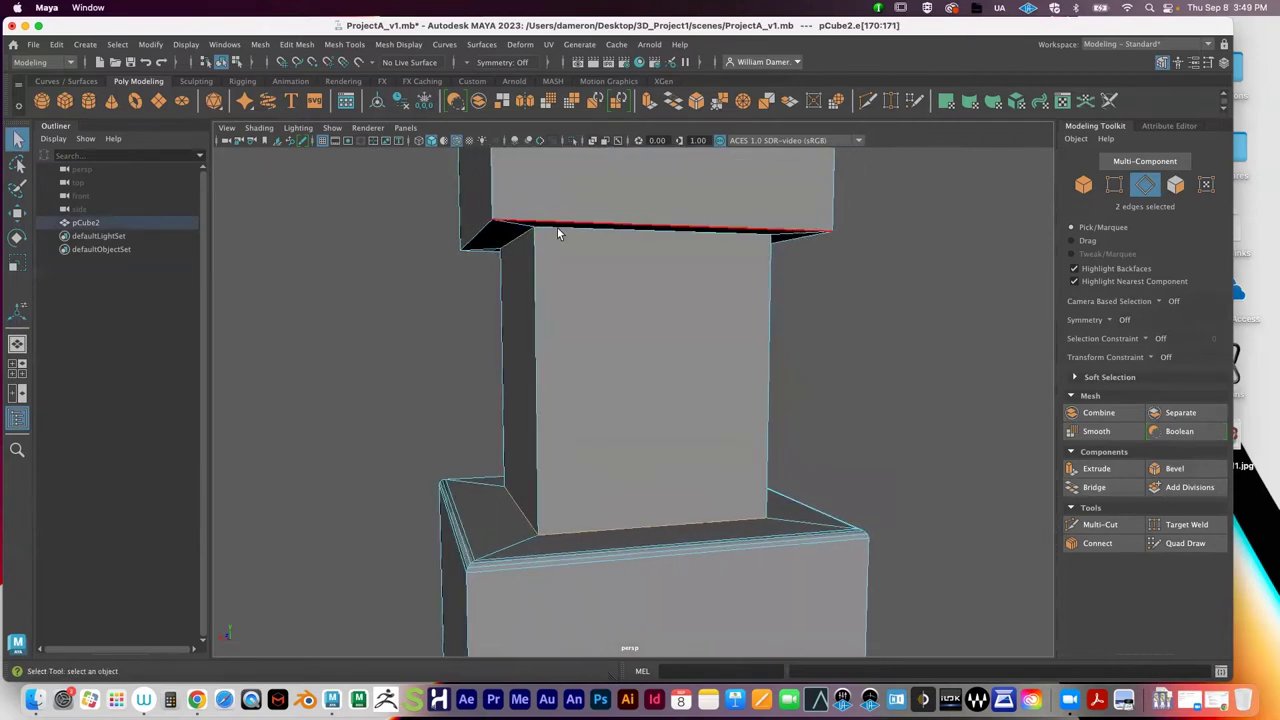
pyautogui.keyDown('shift'); pyautogui.click(563, 229); pyautogui.keyUp('shift')
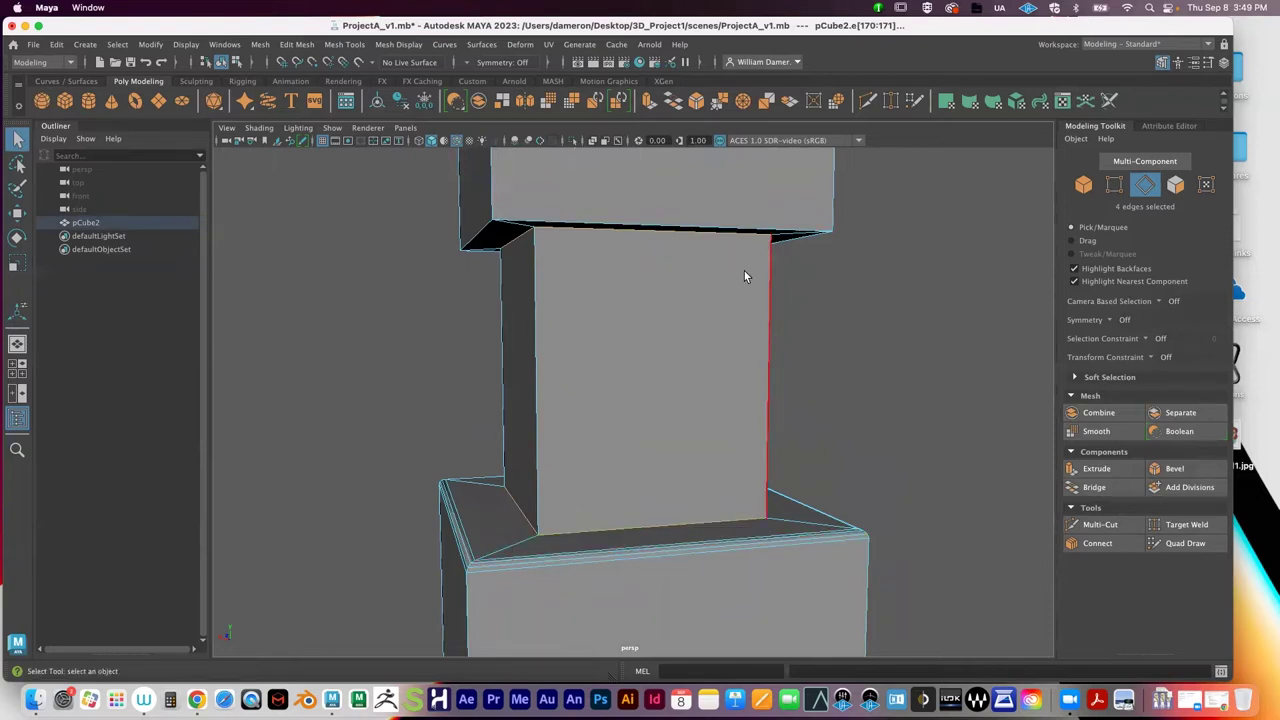
# Step: Replace the selection with two adjoining edges where the fifth block meets the top block's underside
pyautogui.keyDown('alt'); pyautogui.moveTo(744, 271); pyautogui.dragTo(764, 257); pyautogui.keyUp('alt')
pyautogui.click(658, 226)
pyautogui.click(630, 212)
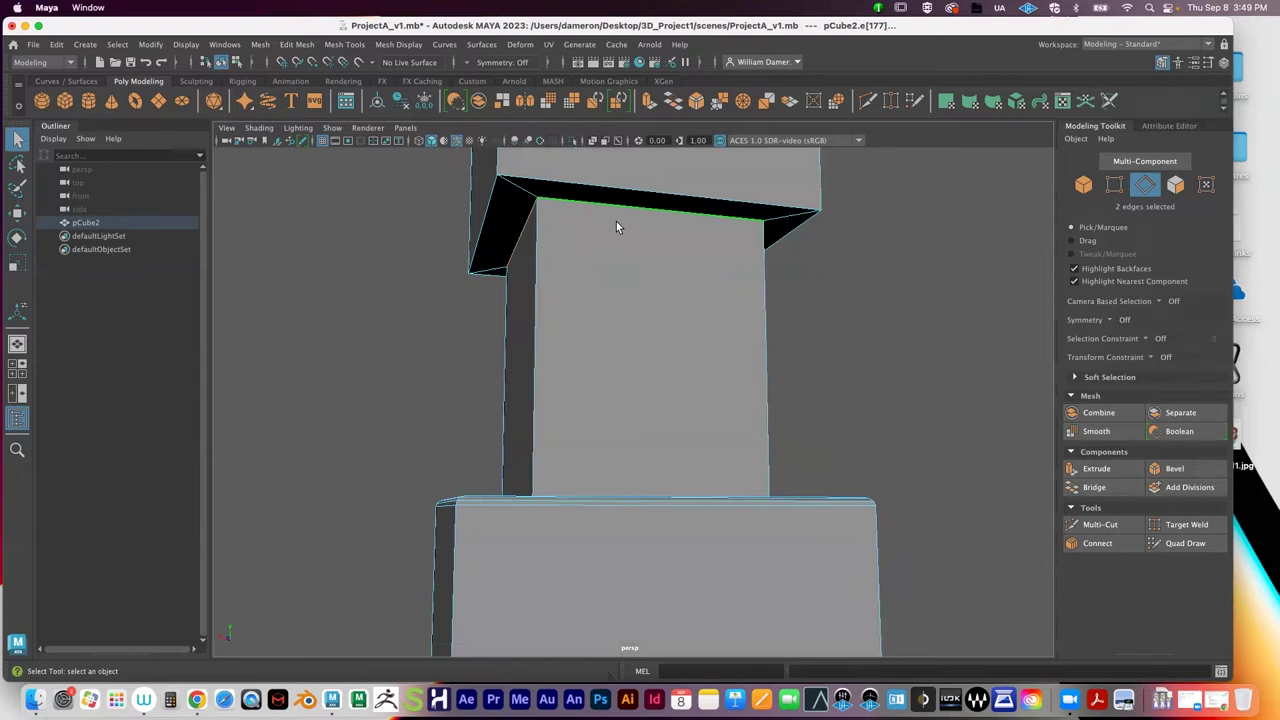
pyautogui.press('Delete')
pyautogui.keyDown('alt'); pyautogui.moveTo(834, 331); pyautogui.dragTo(572, 335, button='right'); pyautogui.keyUp('alt')
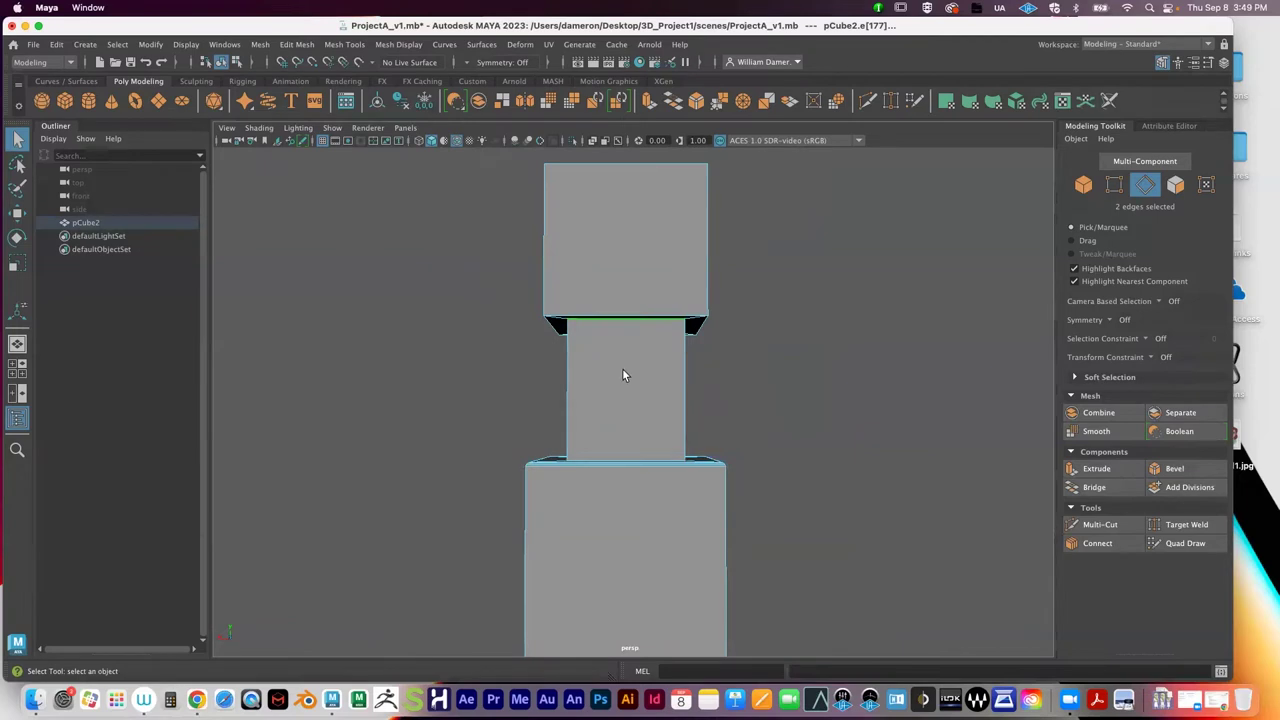
# Step: Select all four side faces of the narrow fifth block and check the selection in wireframe and shaded display
pyautogui.moveTo(628, 365); pyautogui.dragTo(627, 320, button='right')
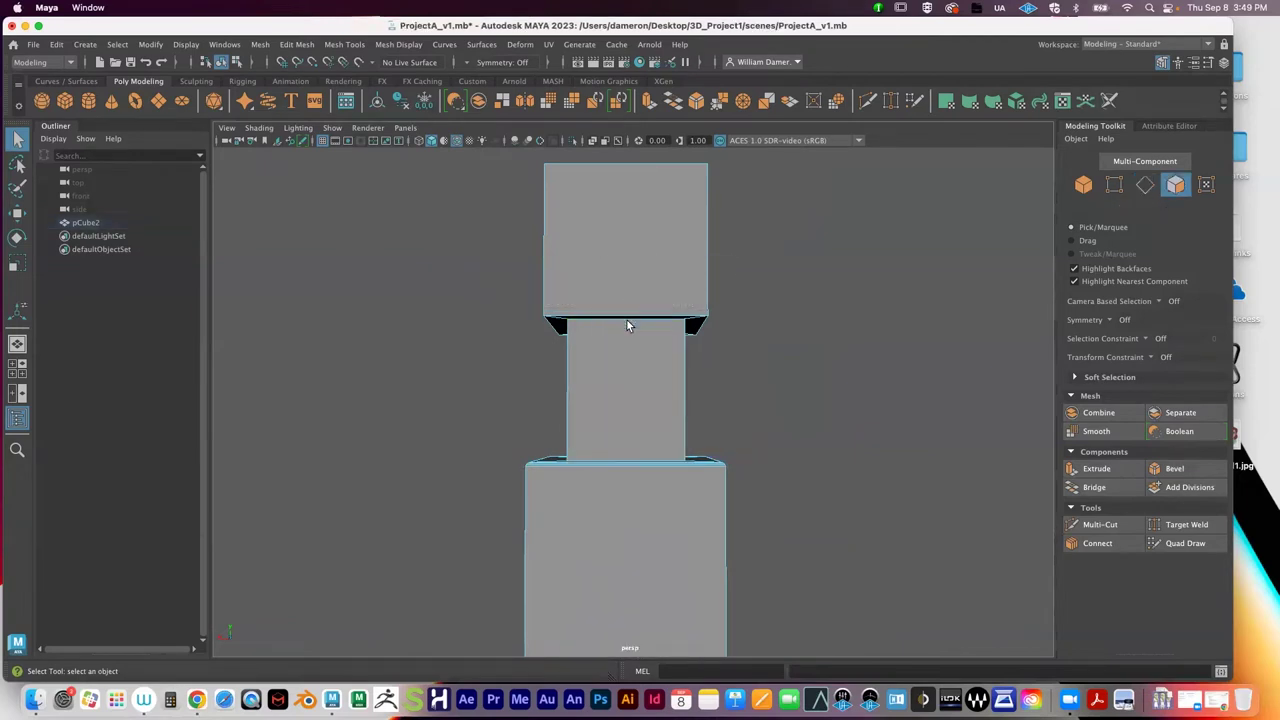
pyautogui.keyDown('alt'); pyautogui.moveTo(648, 363); pyautogui.dragTo(640, 366); pyautogui.keyUp('alt')
pyautogui.moveTo(494, 390); pyautogui.dragTo(772, 412)
pyautogui.keyDown('alt'); pyautogui.moveTo(667, 424); pyautogui.dragTo(749, 431); pyautogui.keyUp('alt')
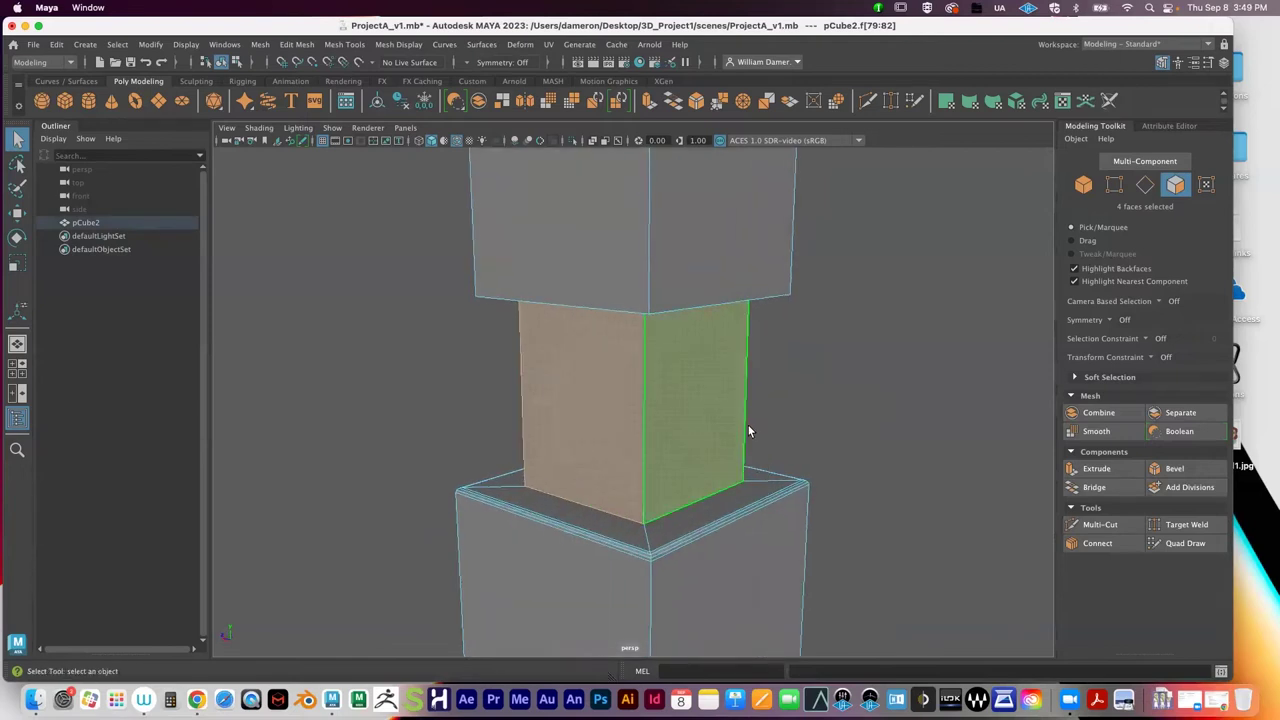
pyautogui.press('4')
pyautogui.moveTo(743, 383)
pyautogui.keyDown('alt'); pyautogui.mouseDown()
pyautogui.moveTo(794, 414)
pyautogui.moveTo(789, 333)
pyautogui.moveTo(755, 394)
pyautogui.moveTo(701, 432)
pyautogui.mouseUp(); pyautogui.keyUp('alt')
pyautogui.press('5')
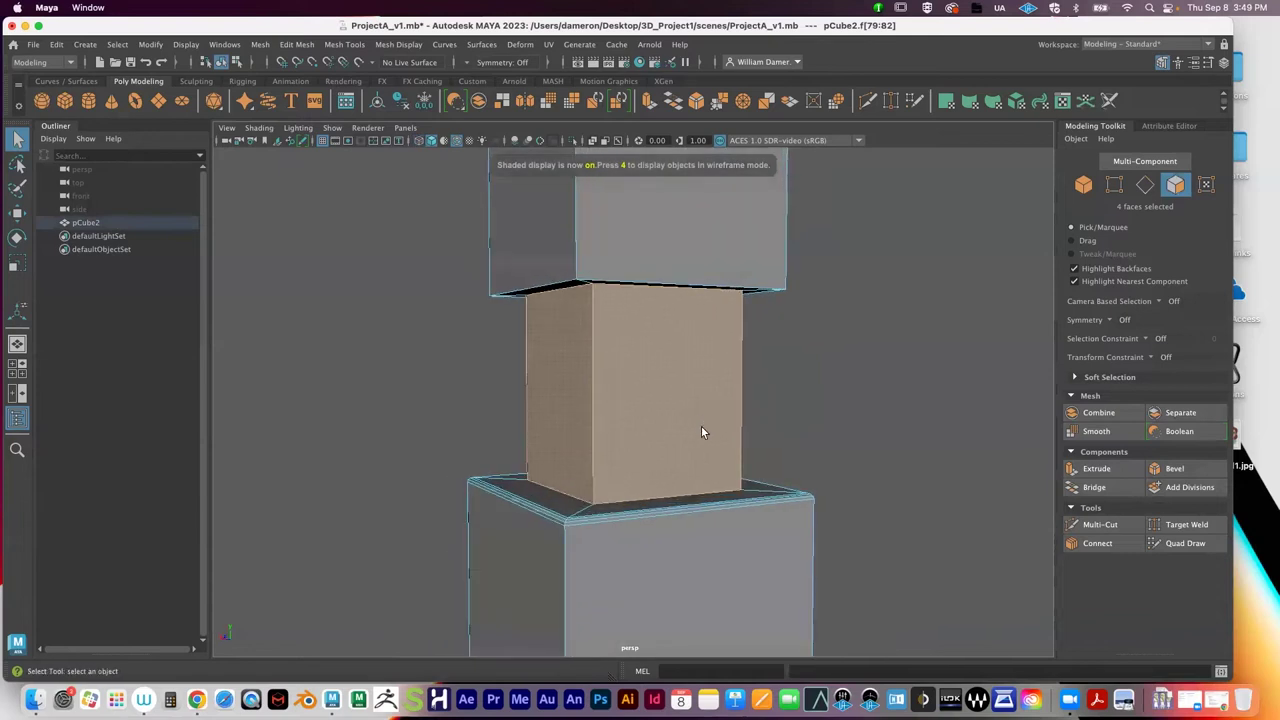
# Step: Bevel the selected side faces with a fraction of 0.1 and 3 segments
pyautogui.click(1172, 469)
pyautogui.keyDown('alt'); pyautogui.moveTo(695, 398); pyautogui.dragTo(720, 345); pyautogui.keyUp('alt')
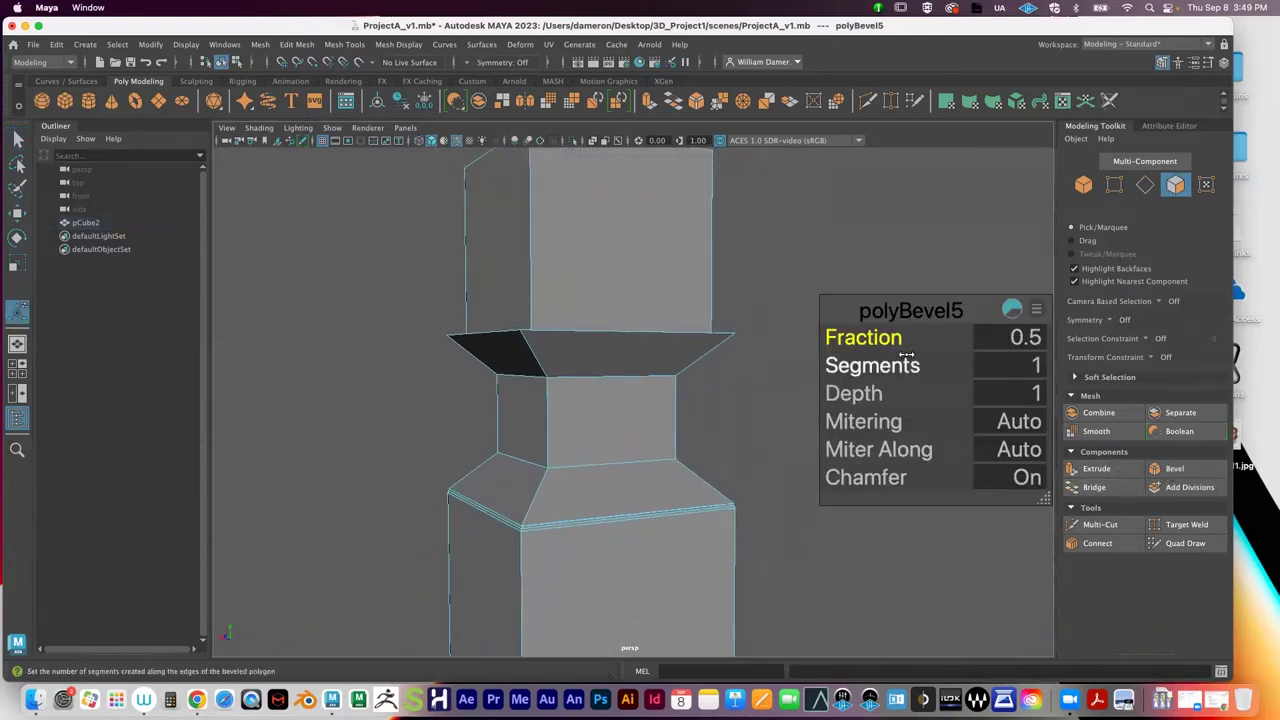
pyautogui.click(1025, 340)
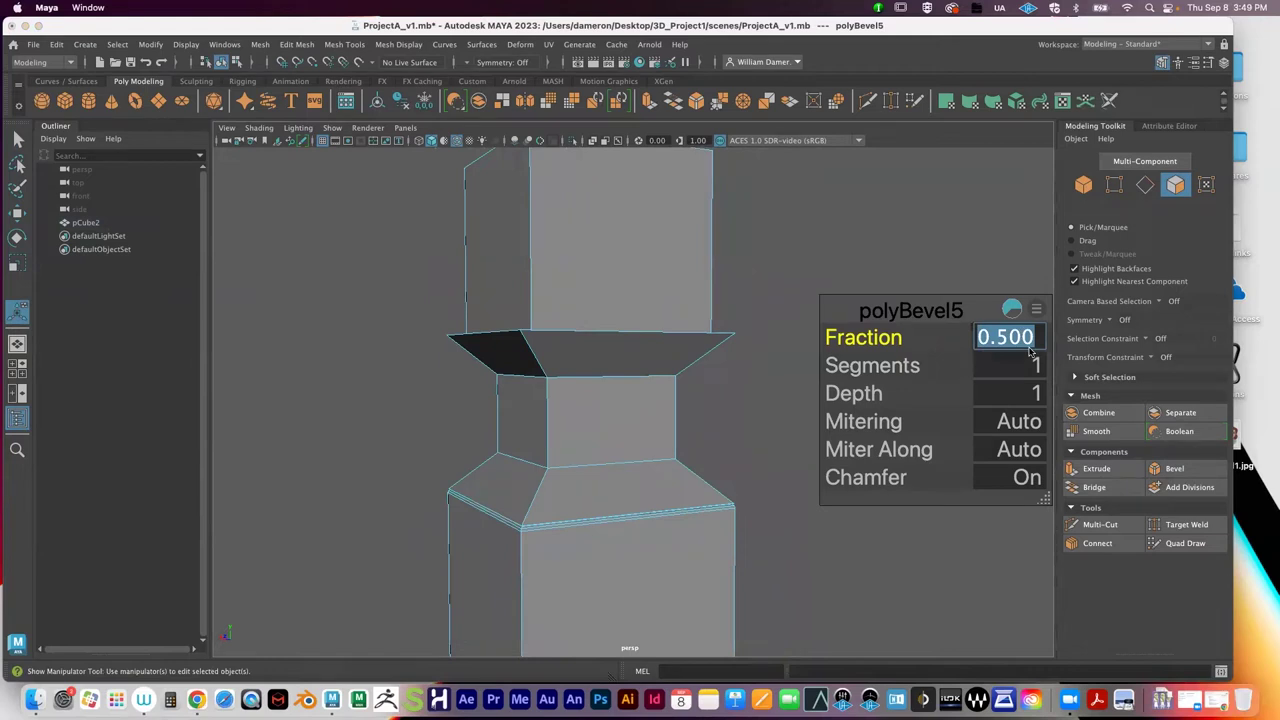
pyautogui.write('0.1')
pyautogui.press('Return')
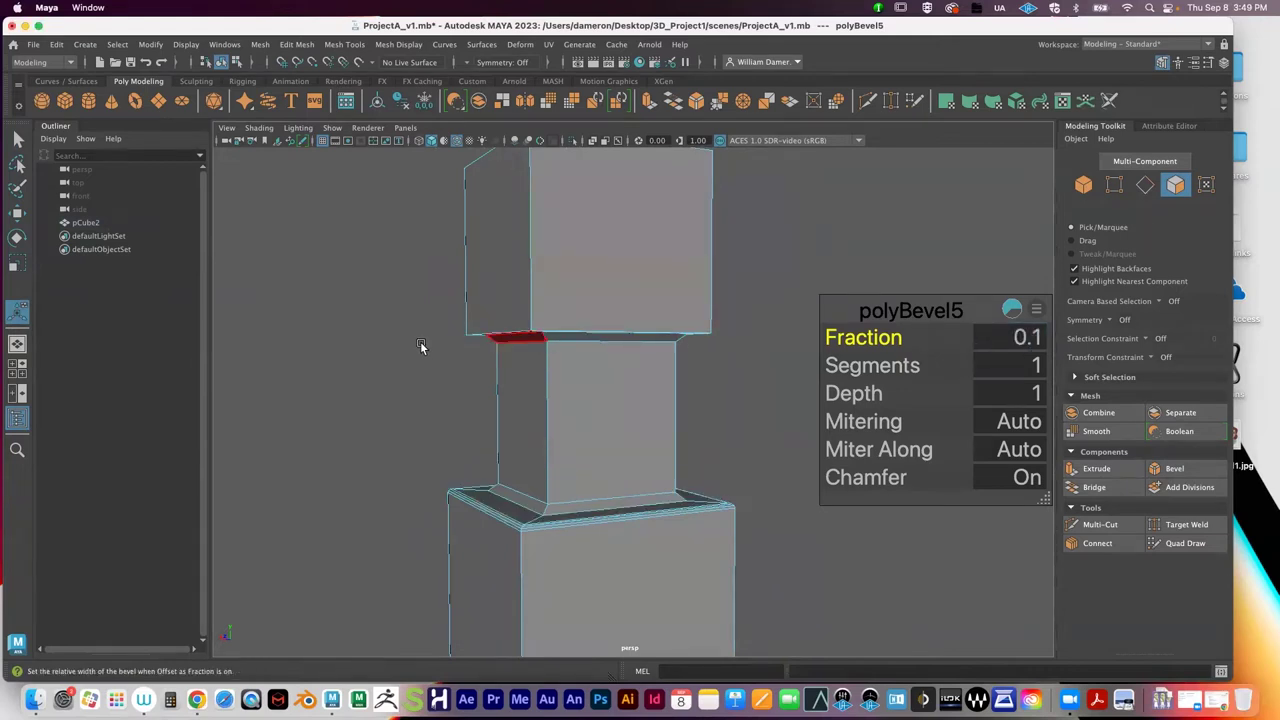
pyautogui.keyDown('alt'); pyautogui.moveTo(476, 400); pyautogui.dragTo(457, 391); pyautogui.keyUp('alt')
pyautogui.keyDown('alt'); pyautogui.moveTo(457, 391); pyautogui.dragTo(608, 421, button='right'); pyautogui.keyUp('alt')
pyautogui.keyDown('alt'); pyautogui.moveTo(608, 421); pyautogui.dragTo(604, 367); pyautogui.keyUp('alt')
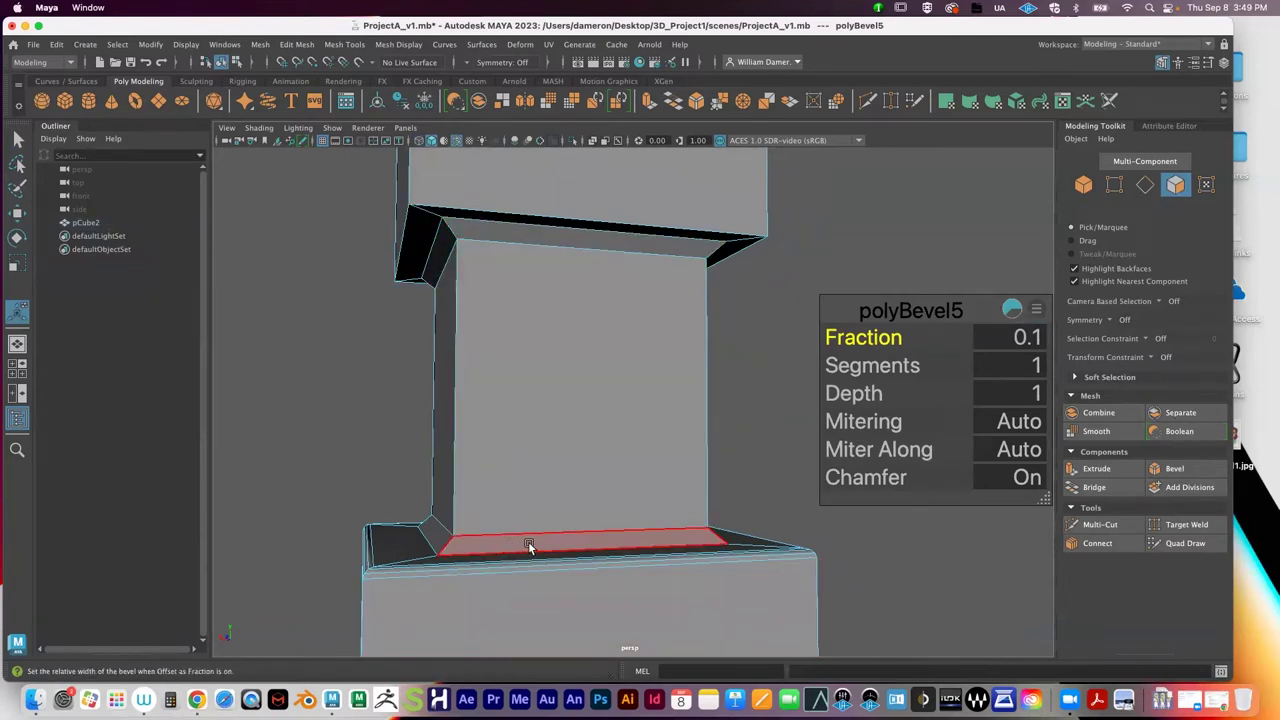
pyautogui.click(1038, 366)
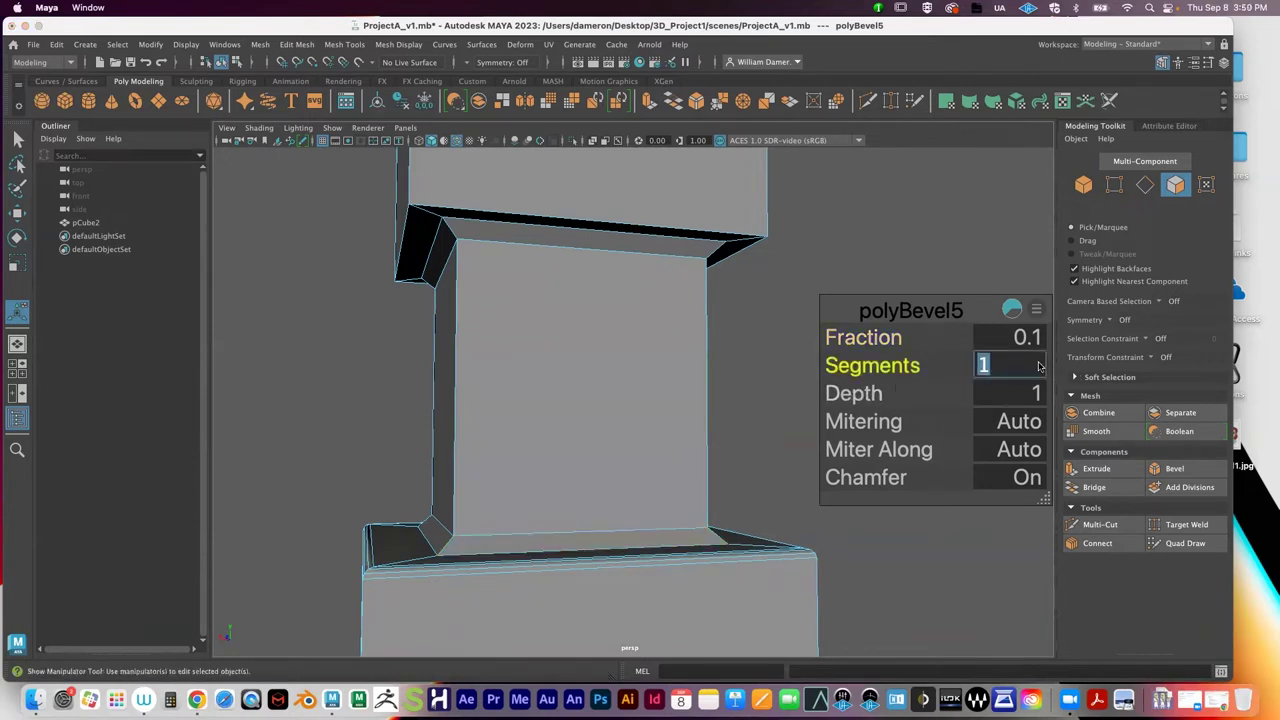
pyautogui.write('3')
pyautogui.press('Return')
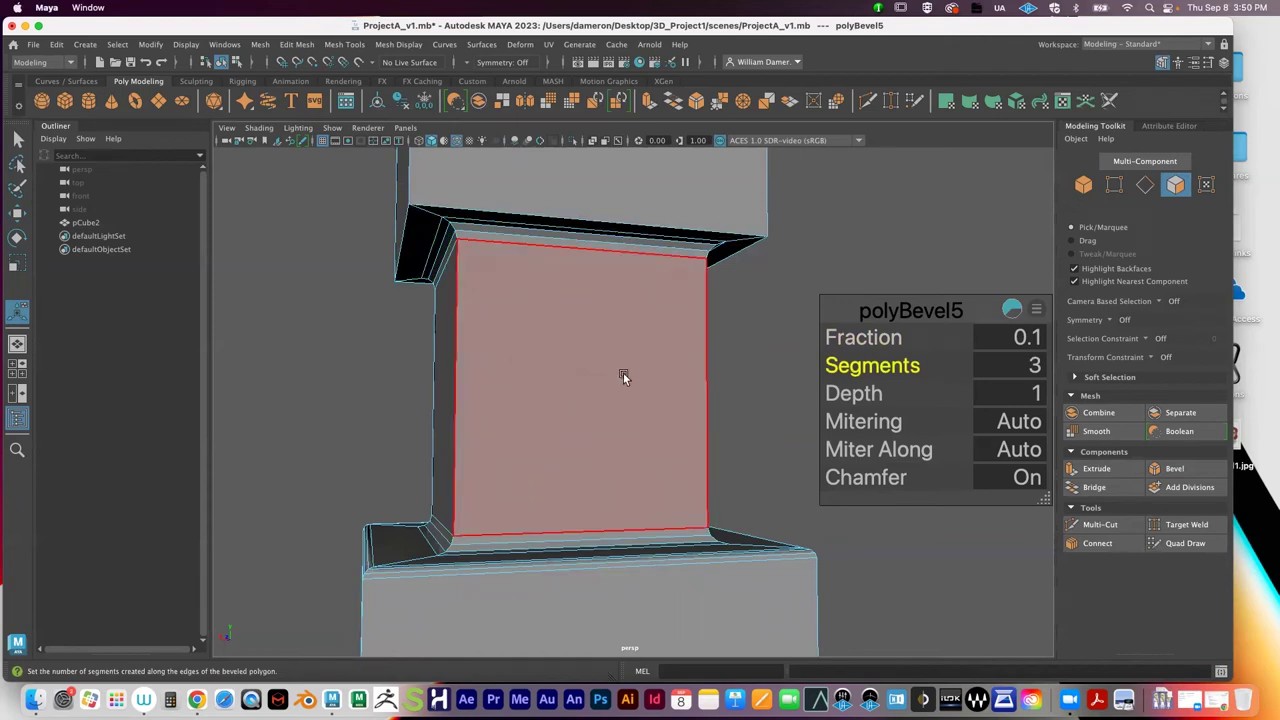
# Step: Inspect the beveled transitions around the narrow fifth block from several angles and leave the bevel tool
pyautogui.keyDown('alt'); pyautogui.moveTo(603, 376); pyautogui.dragTo(591, 397); pyautogui.keyUp('alt')
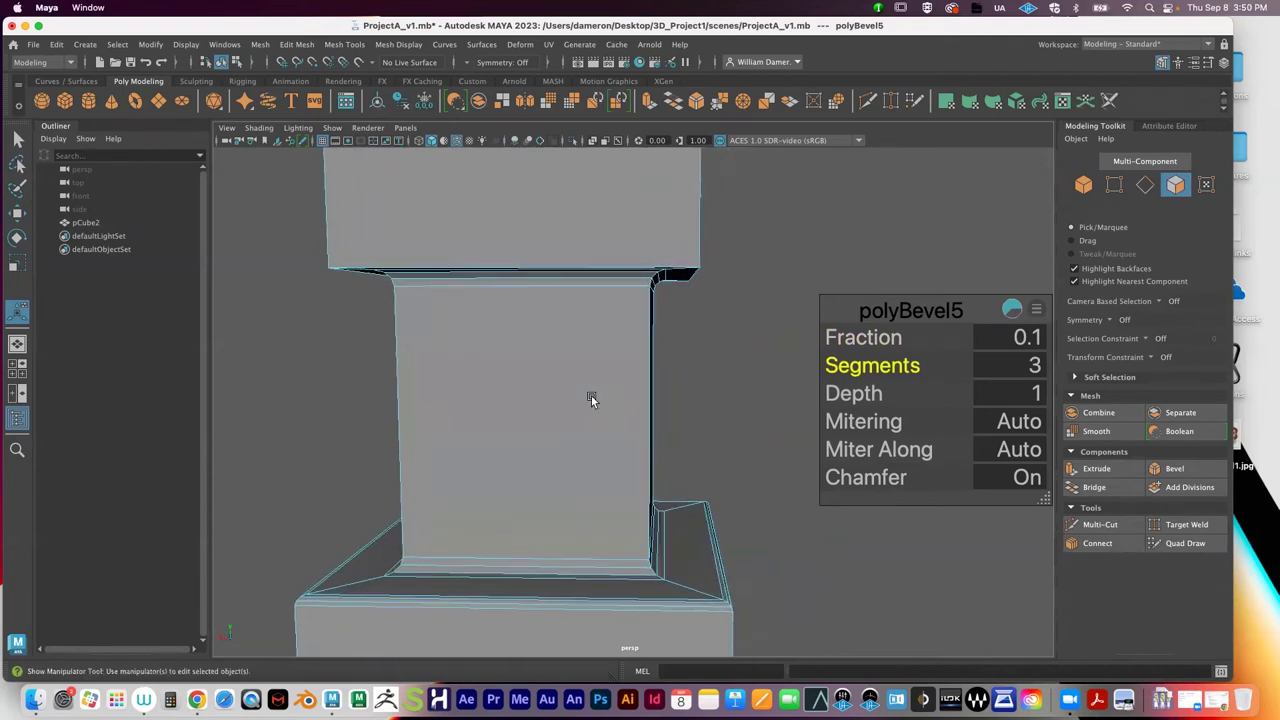
pyautogui.keyDown('alt'); pyautogui.moveTo(591, 397); pyautogui.dragTo(456, 364, button='right'); pyautogui.keyUp('alt')
pyautogui.keyDown('alt'); pyautogui.moveTo(456, 369); pyautogui.dragTo(420, 358); pyautogui.keyUp('alt')
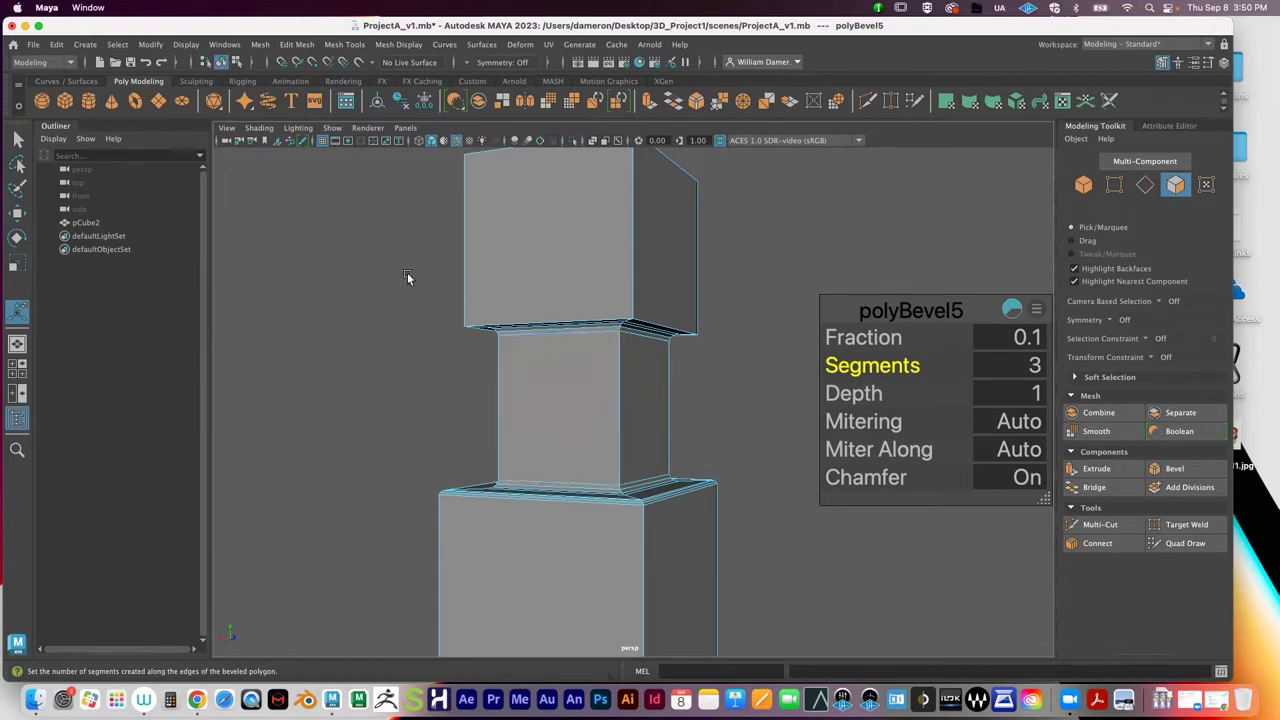
pyautogui.press('q')
pyautogui.keyDown('alt'); pyautogui.moveTo(573, 383); pyautogui.dragTo(447, 363, button='right'); pyautogui.keyUp('alt')
pyautogui.keyDown('alt'); pyautogui.moveTo(703, 407); pyautogui.dragTo(665, 417, button='right'); pyautogui.keyUp('alt')
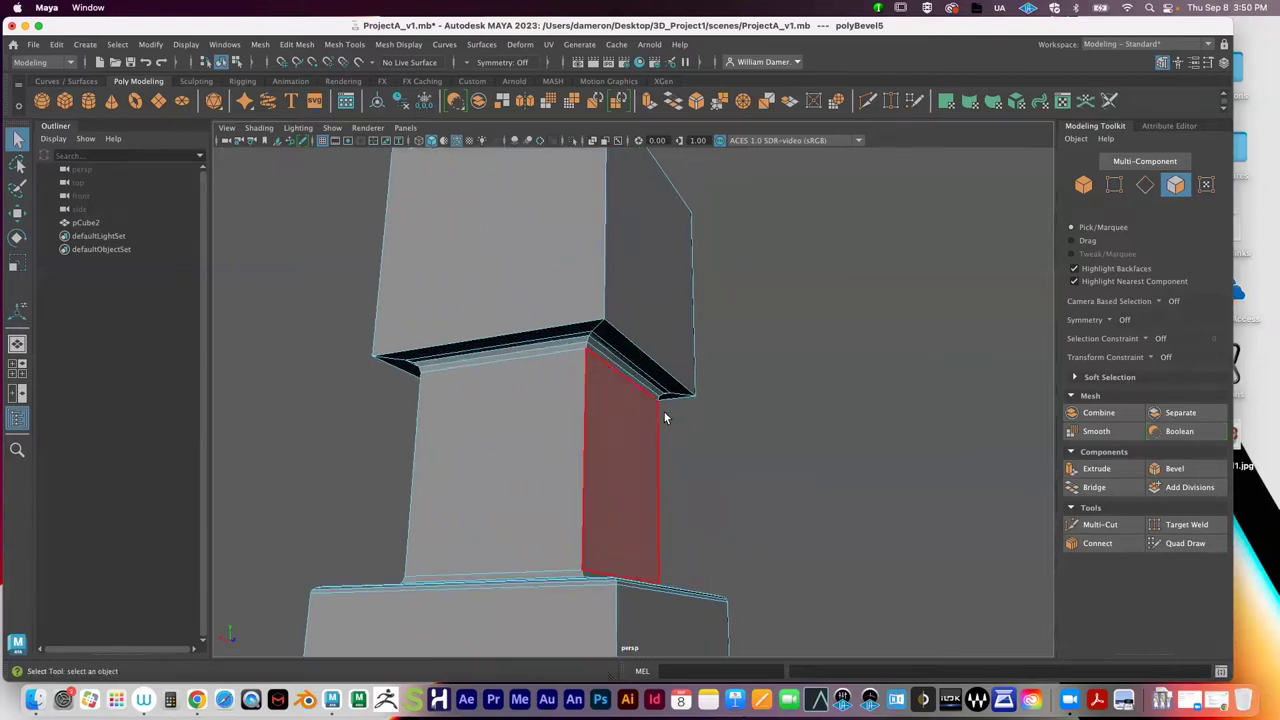
# Step: Switch to edge selection and select the lower perimeter edges of the top block all the way around
pyautogui.moveTo(569, 285); pyautogui.dragTo(564, 256, button='right')
pyautogui.click(538, 326)
pyautogui.keyDown('shift'); pyautogui.click(640, 345); pyautogui.keyUp('shift')
pyautogui.keyDown('alt'); pyautogui.moveTo(731, 374); pyautogui.dragTo(551, 374); pyautogui.keyUp('alt')
pyautogui.keyDown('shift'); pyautogui.click(845, 372); pyautogui.keyUp('shift')
pyautogui.keyDown('alt'); pyautogui.moveTo(849, 374); pyautogui.dragTo(666, 331); pyautogui.keyUp('alt')
pyautogui.click(786, 287)
pyautogui.keyDown('shift'); pyautogui.click(769, 283); pyautogui.keyUp('shift')
pyautogui.keyDown('shift'); pyautogui.click(610, 329); pyautogui.keyUp('shift')
pyautogui.keyDown('alt'); pyautogui.moveTo(666, 331); pyautogui.dragTo(763, 291, button='right'); pyautogui.keyUp('alt')
pyautogui.keyDown('shift'); pyautogui.click(725, 268); pyautogui.keyUp('shift')
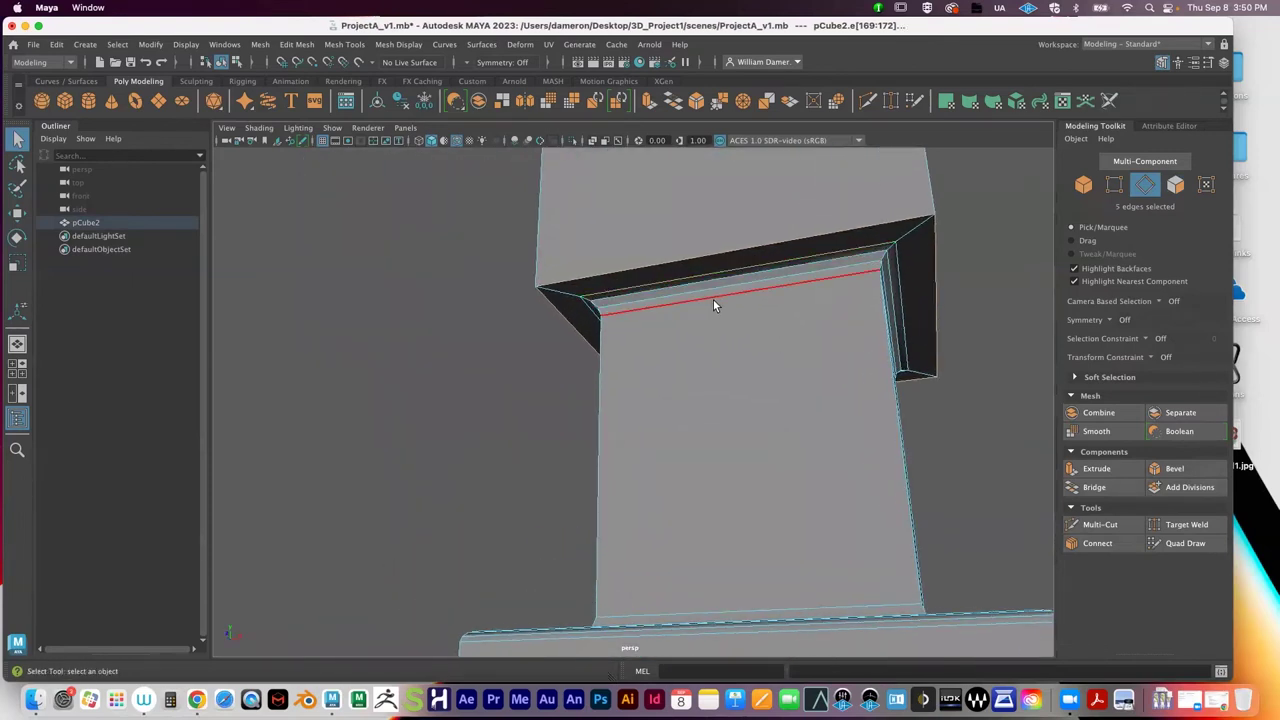
# Step: Show the model in wireframe and deselect the extra inner edge under the top block, leaving four perimeter edges
pyautogui.press('4')
pyautogui.keyDown('alt'); pyautogui.moveTo(706, 330); pyautogui.dragTo(661, 365, button='middle'); pyautogui.keyUp('alt')
pyautogui.keyDown('alt'); pyautogui.moveTo(661, 365); pyautogui.dragTo(760, 364, button='right'); pyautogui.keyUp('alt')
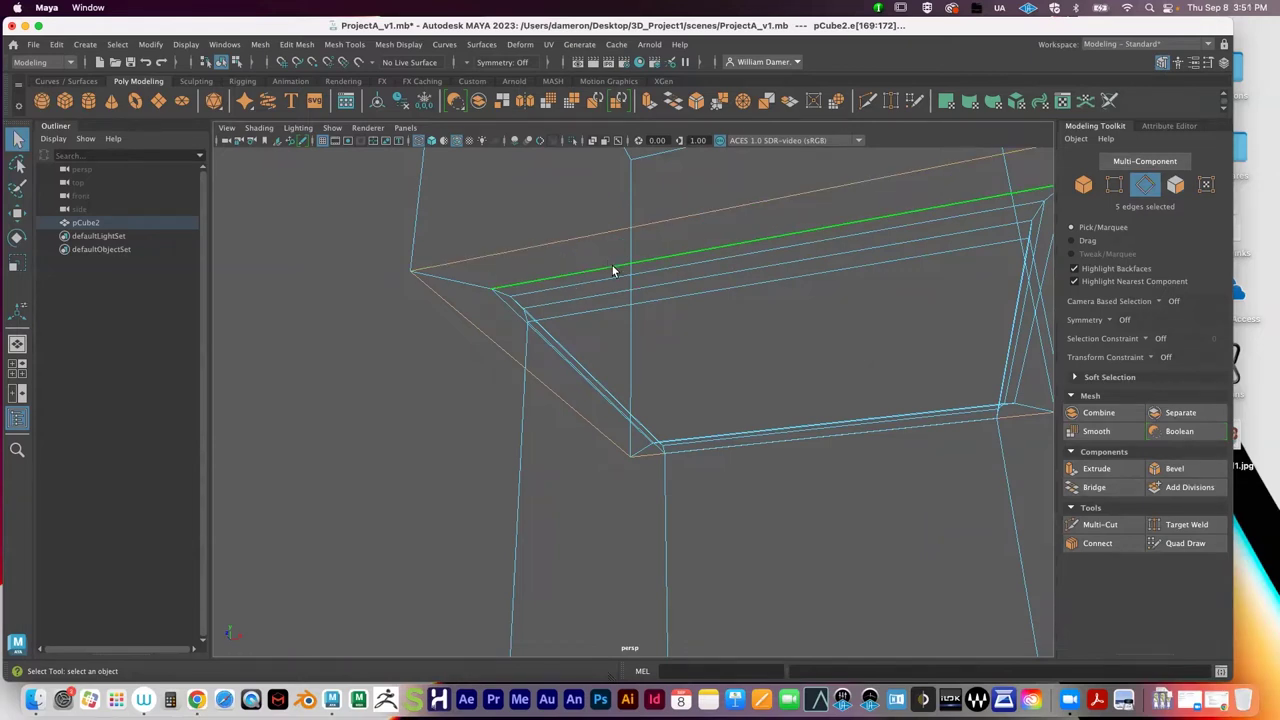
pyautogui.keyDown('alt'); pyautogui.moveTo(666, 324); pyautogui.dragTo(548, 368); pyautogui.keyUp('alt')
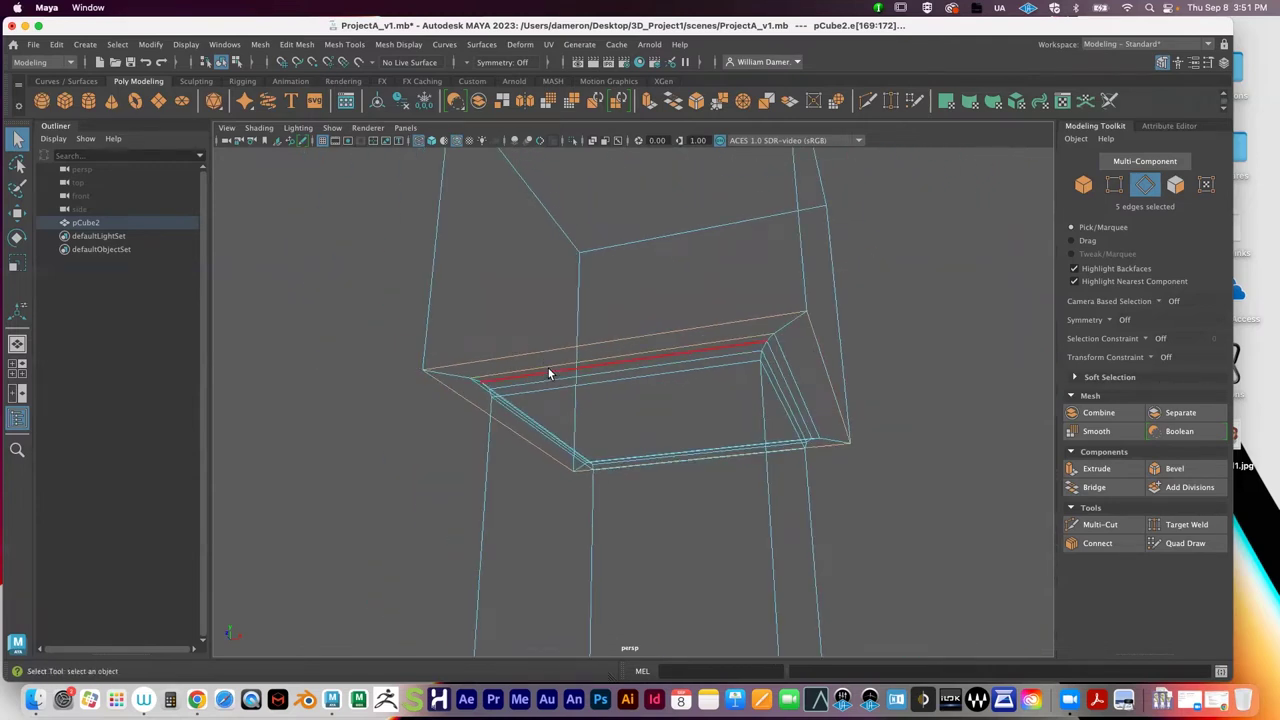
pyautogui.keyDown('shift'); pyautogui.click(543, 363); pyautogui.keyUp('shift')
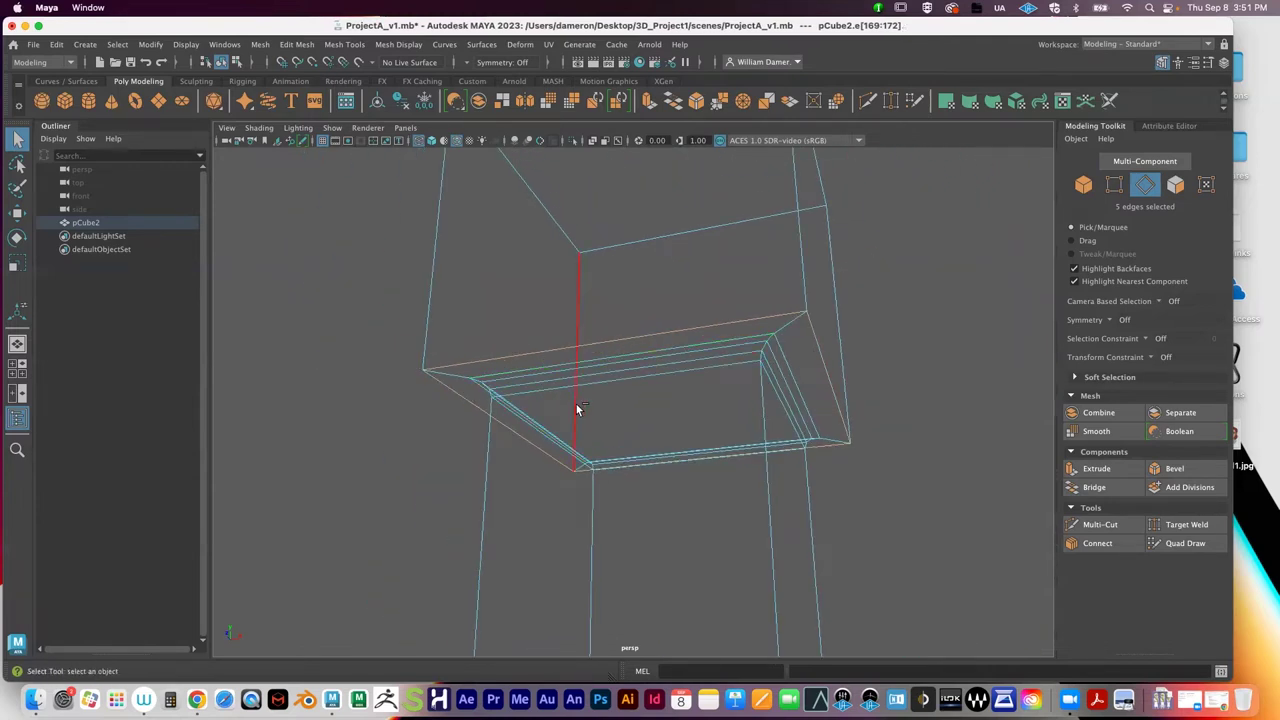
pyautogui.keyDown('alt'); pyautogui.moveTo(650, 442); pyautogui.dragTo(616, 424); pyautogui.keyUp('alt')
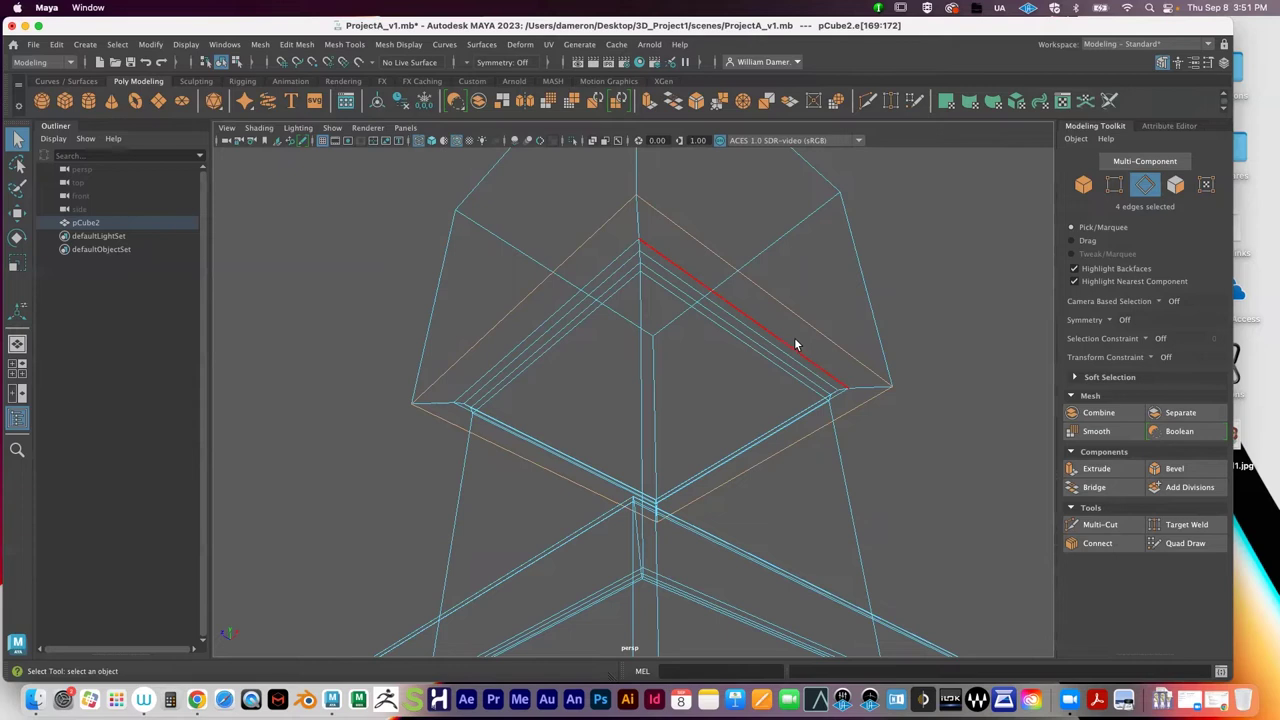
# Step: Check the four selected edges around the top block's underside in wireframe and return to shaded display
pyautogui.keyDown('alt'); pyautogui.moveTo(757, 336); pyautogui.dragTo(752, 362, button='middle'); pyautogui.keyUp('alt')
pyautogui.keyDown('alt'); pyautogui.moveTo(753, 369); pyautogui.dragTo(638, 394); pyautogui.keyUp('alt')
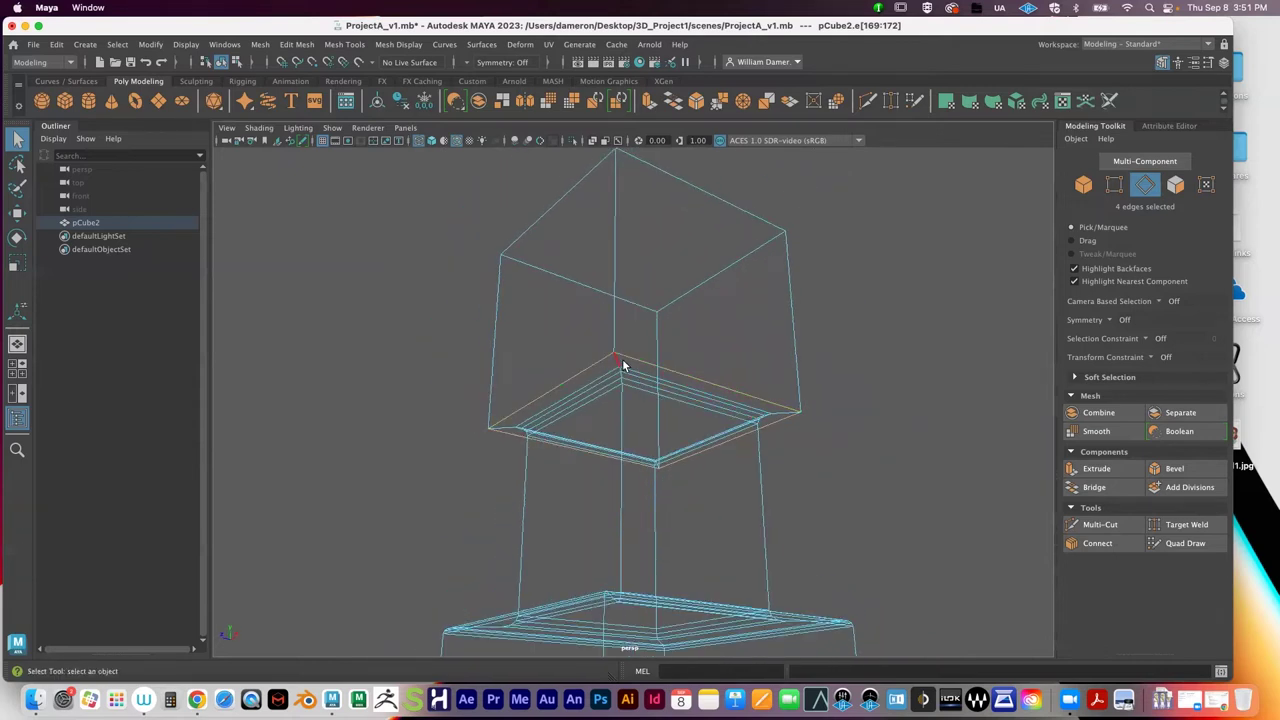
pyautogui.keyDown('alt'); pyautogui.moveTo(614, 366); pyautogui.dragTo(615, 373); pyautogui.keyUp('alt')
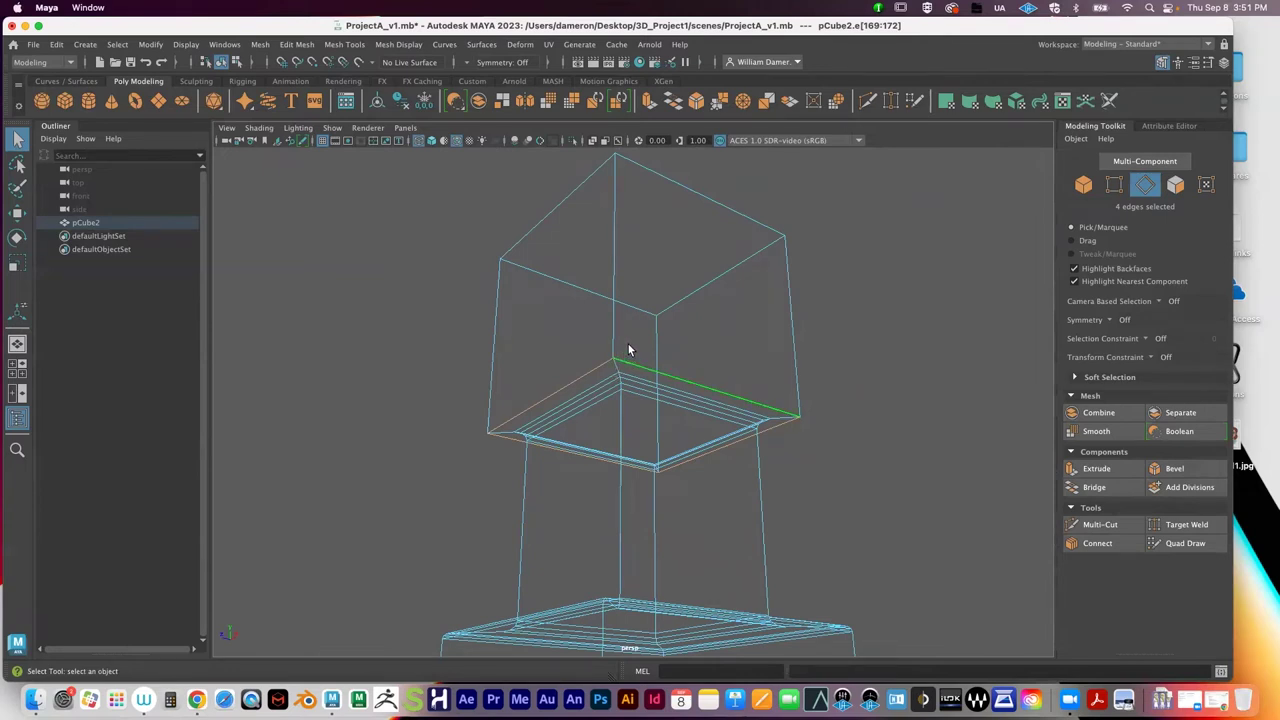
pyautogui.press('5')
pyautogui.keyDown('alt'); pyautogui.moveTo(640, 344); pyautogui.dragTo(660, 440); pyautogui.keyUp('alt')
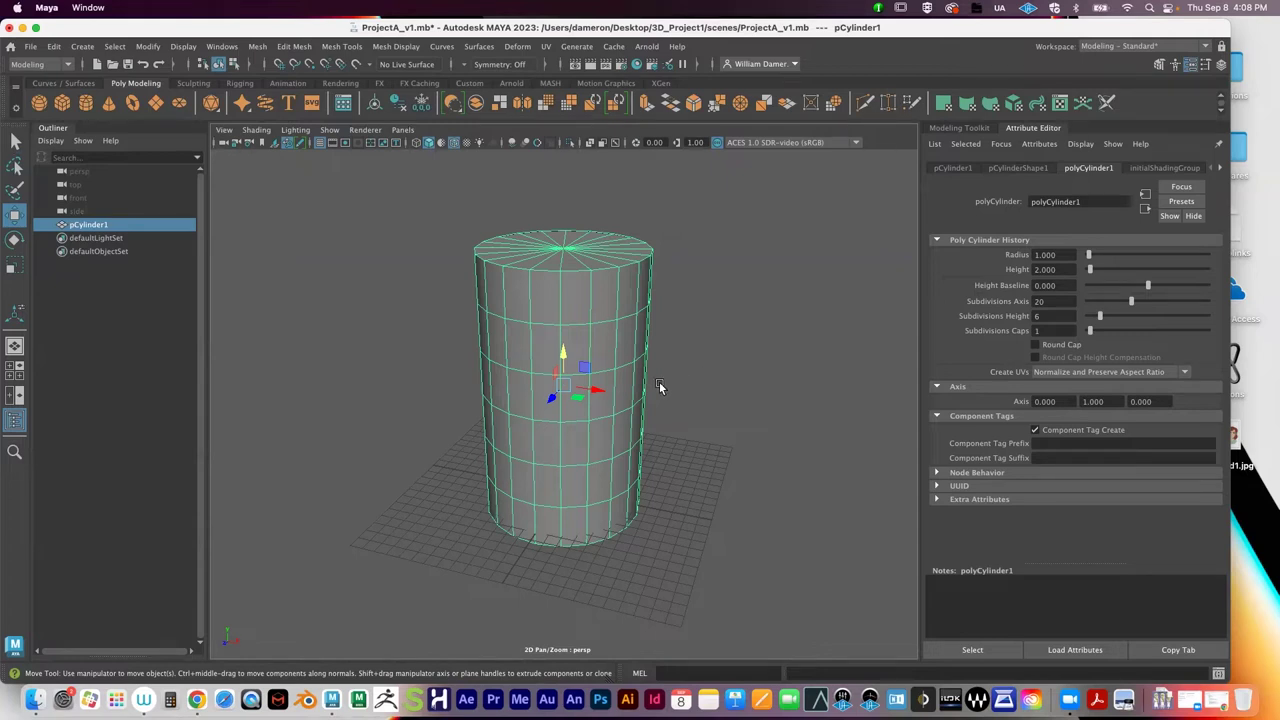
# Step: Show the Modeling Toolkit and switch the cylinder to face selection with nothing selected
pyautogui.keyDown('alt'); pyautogui.moveTo(651, 383); pyautogui.dragTo(769, 377, button='right'); pyautogui.keyUp('alt')
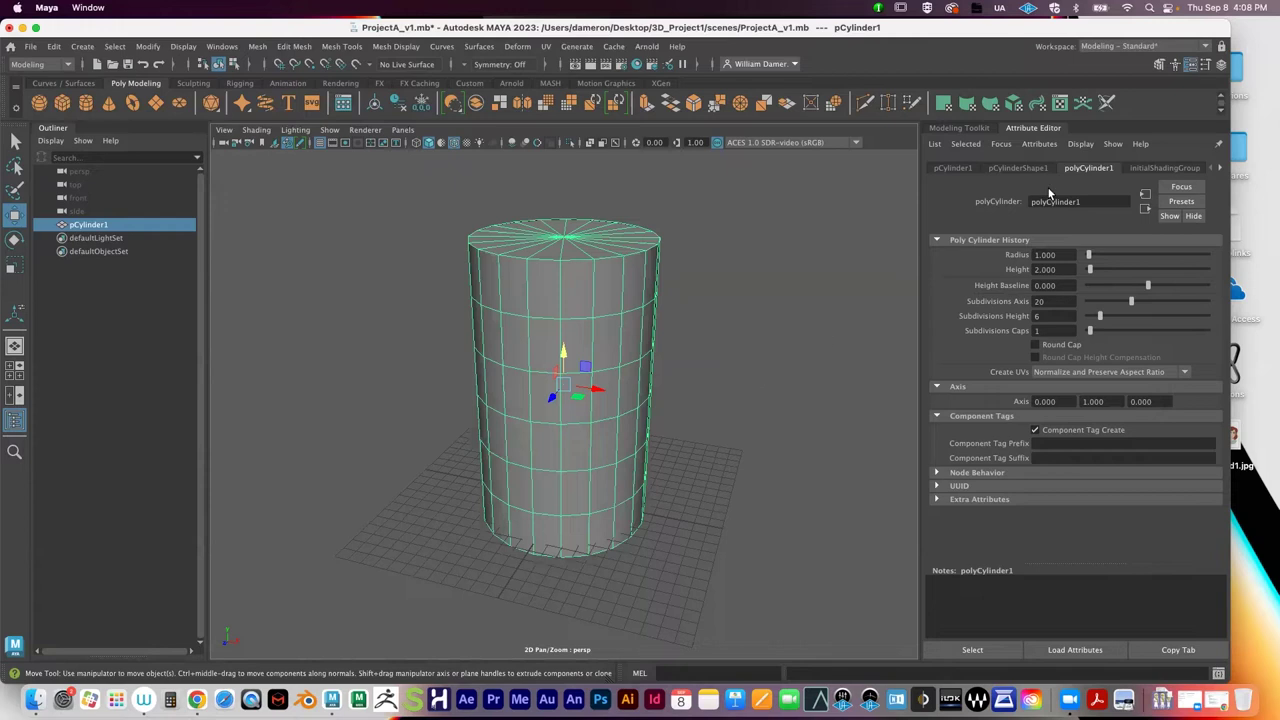
pyautogui.click(950, 128)
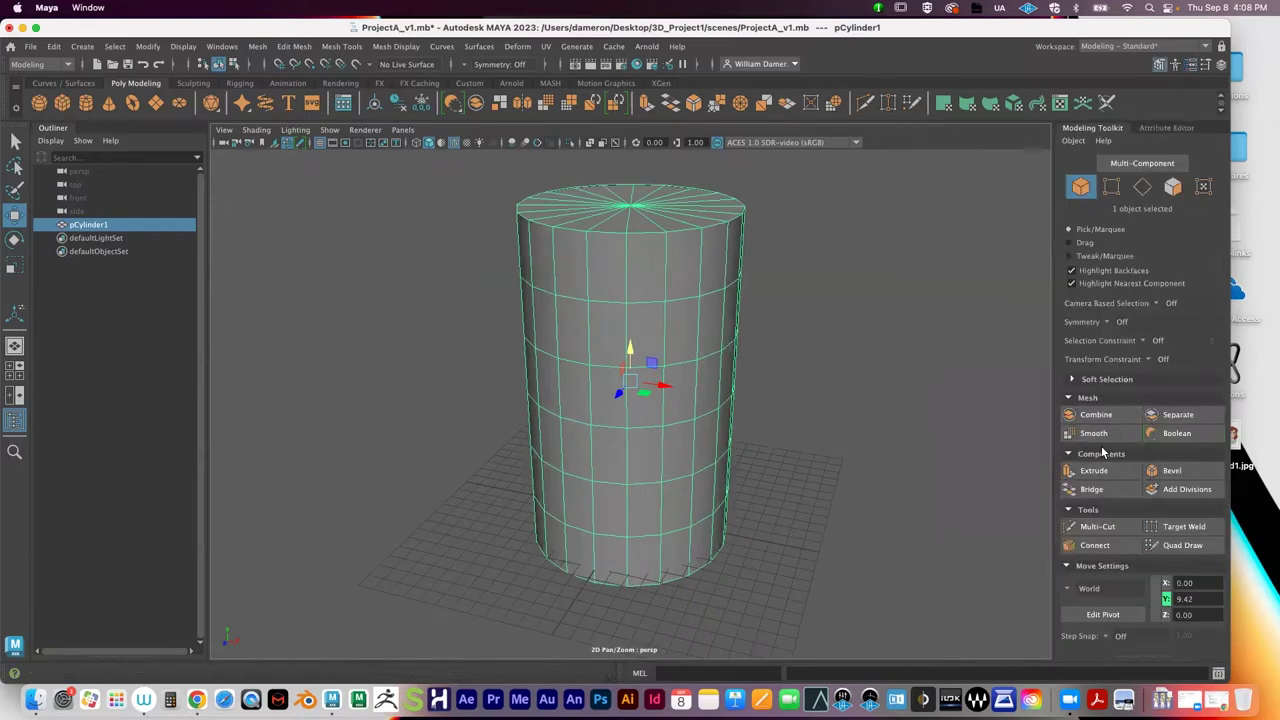
pyautogui.moveTo(668, 358); pyautogui.dragTo(667, 322, button='right')
pyautogui.click(697, 388)
pyautogui.keyDown('alt'); pyautogui.moveTo(697, 388); pyautogui.dragTo(606, 509); pyautogui.keyUp('alt')
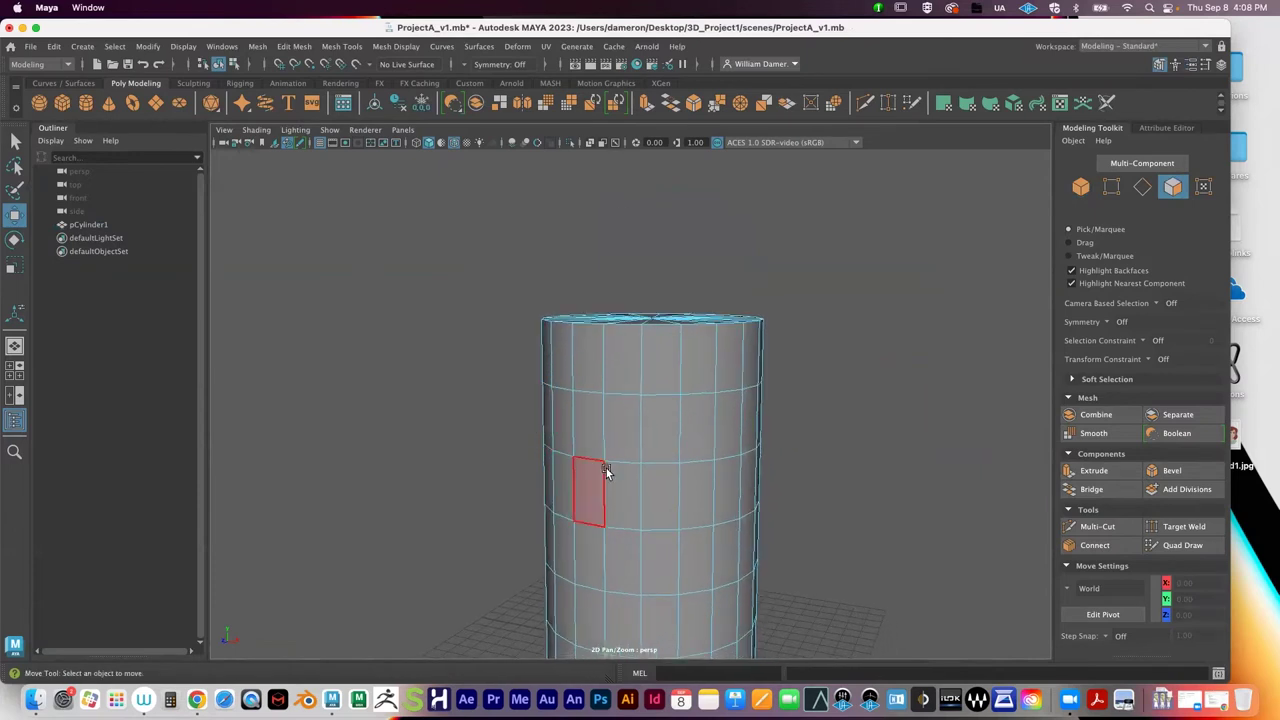
# Step: Show the side view full-size and select the full ring of 20 faces in the cylinder's third row from the top
pyautogui.press('space')
pyautogui.press('space')
pyautogui.press('space')
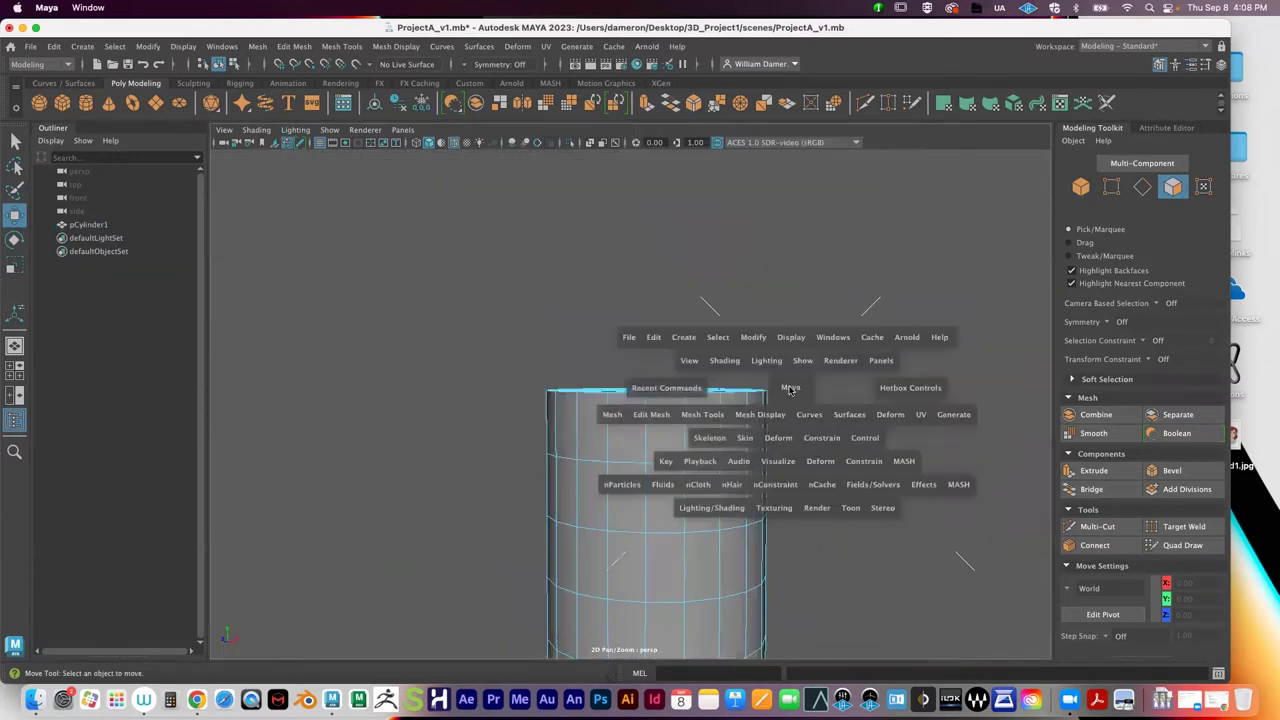
pyautogui.press('space')
pyautogui.press('f')
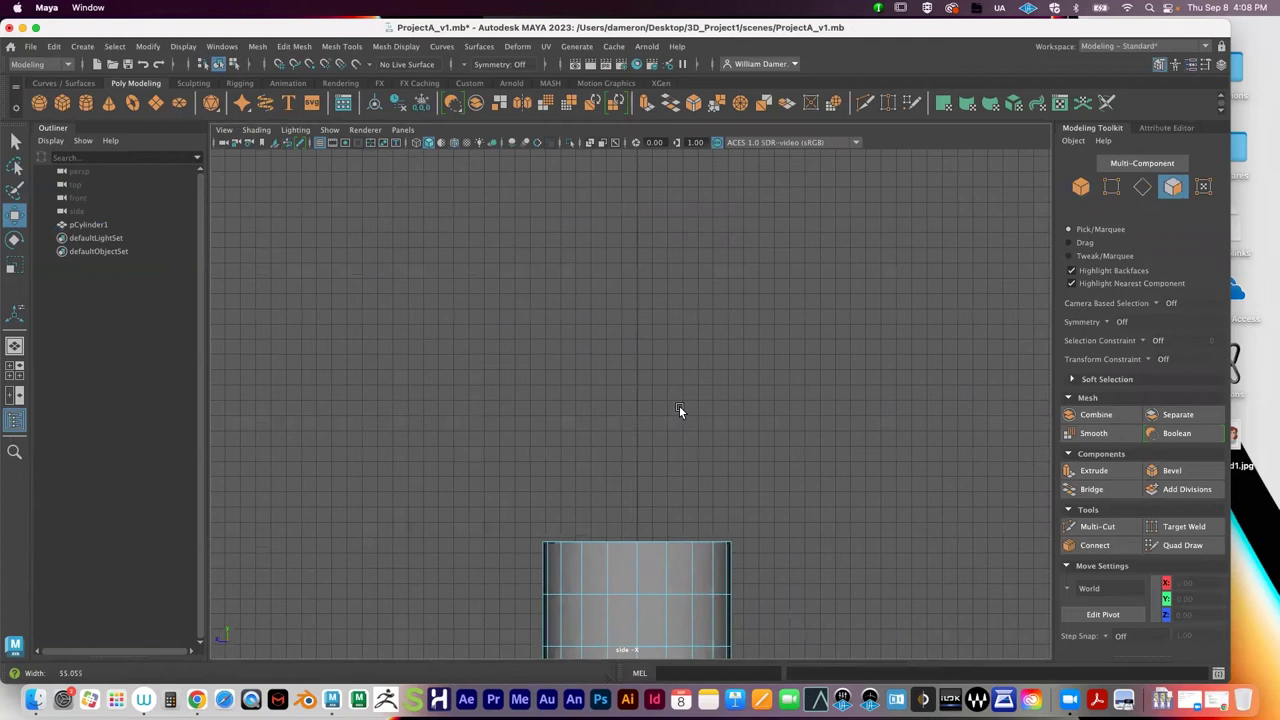
pyautogui.scroll(5, 698, 344)
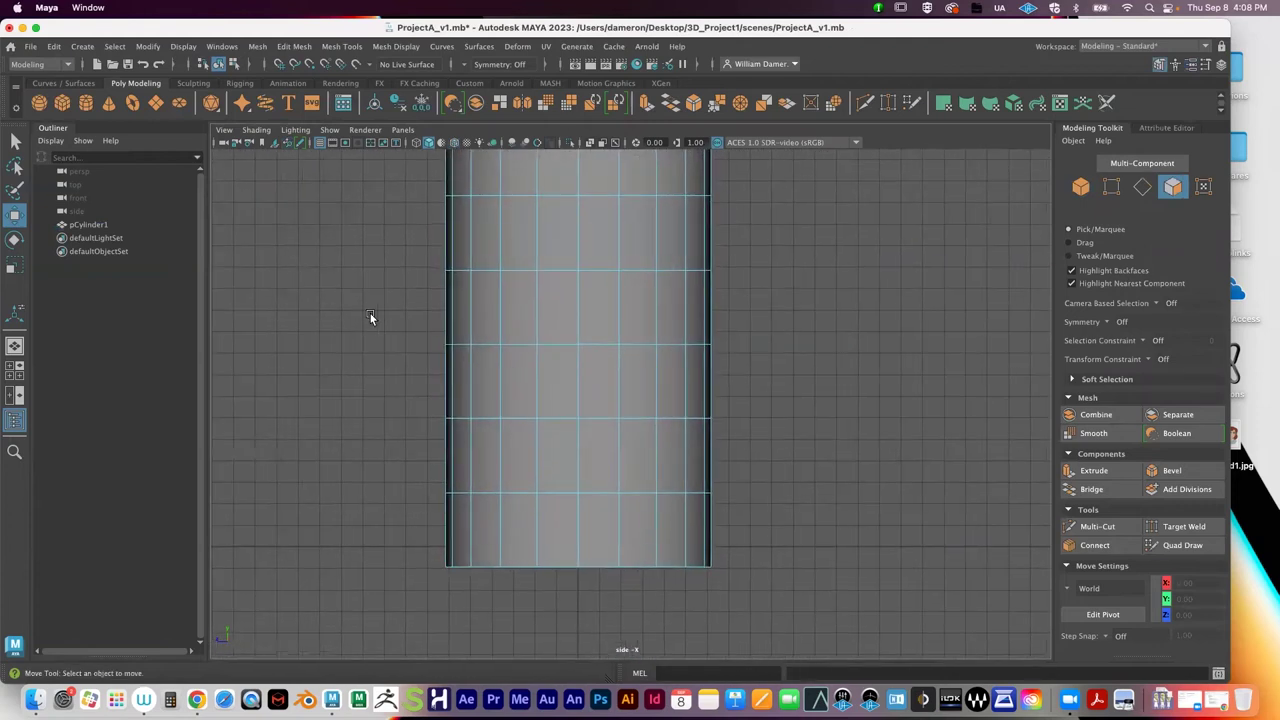
pyautogui.moveTo(407, 298); pyautogui.dragTo(931, 289)
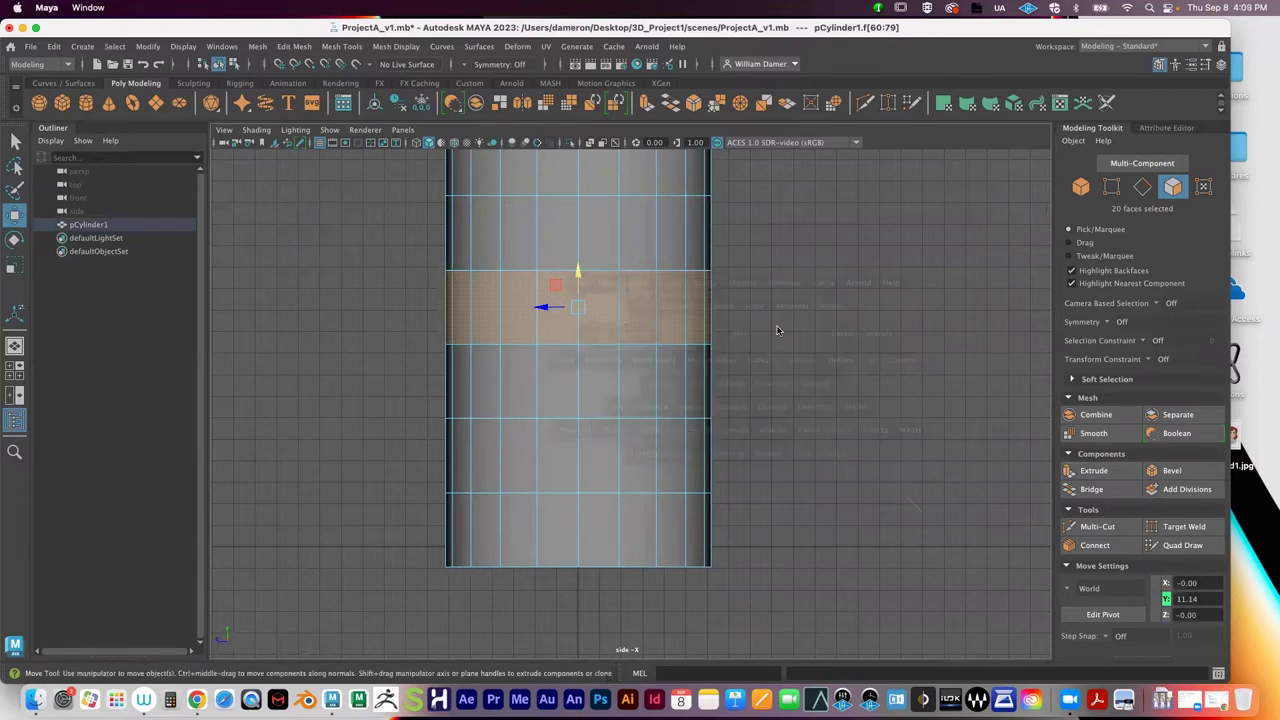
# Step: In the four-view layout, clear and reselect the third ring of faces, and show the perspective view full-size with the Select tool
pyautogui.press('space')
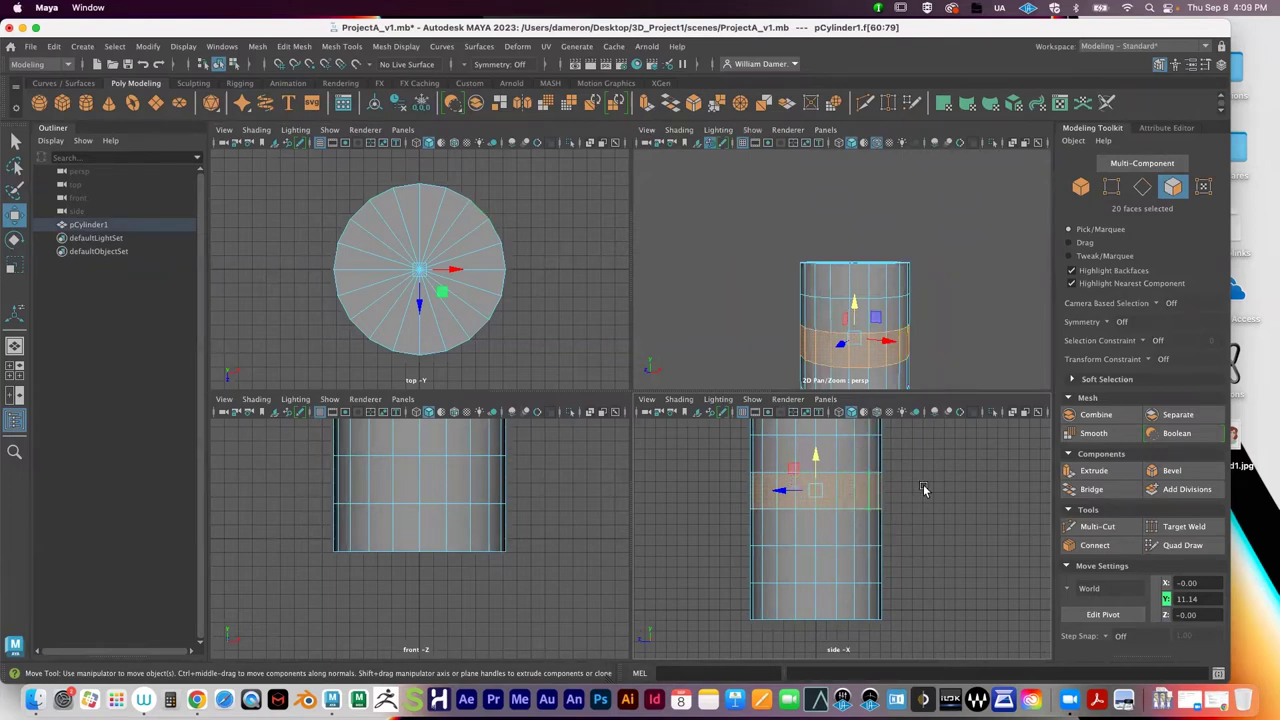
pyautogui.click(974, 520)
pyautogui.keyDown('alt'); pyautogui.moveTo(878, 325); pyautogui.dragTo(836, 170, button='middle'); pyautogui.keyUp('alt')
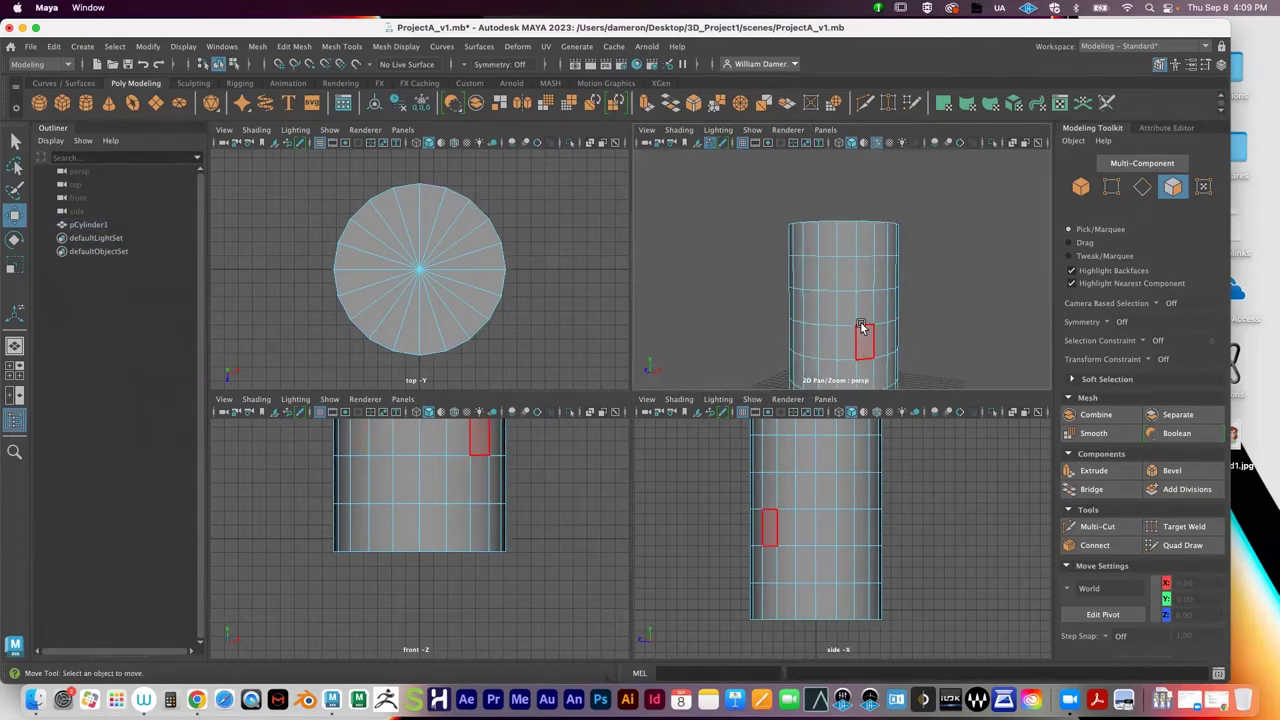
pyautogui.moveTo(732, 493); pyautogui.dragTo(966, 502)
pyautogui.press('space')
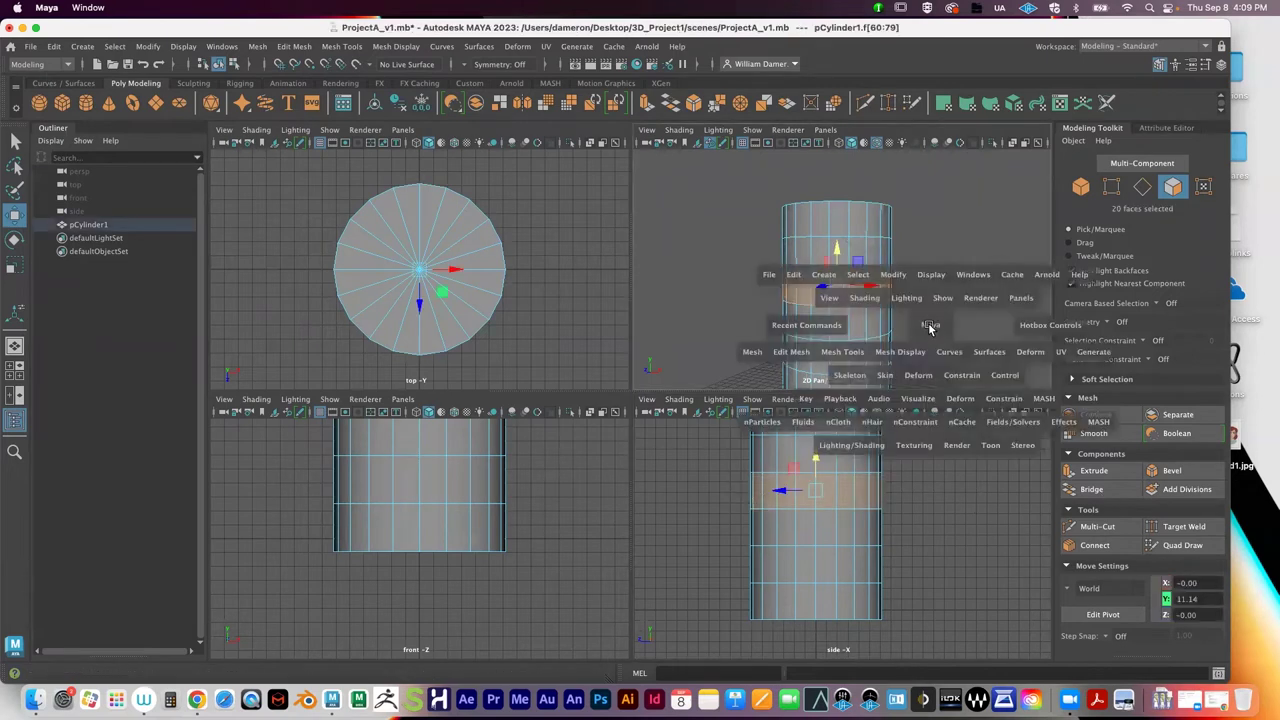
pyautogui.press('q')
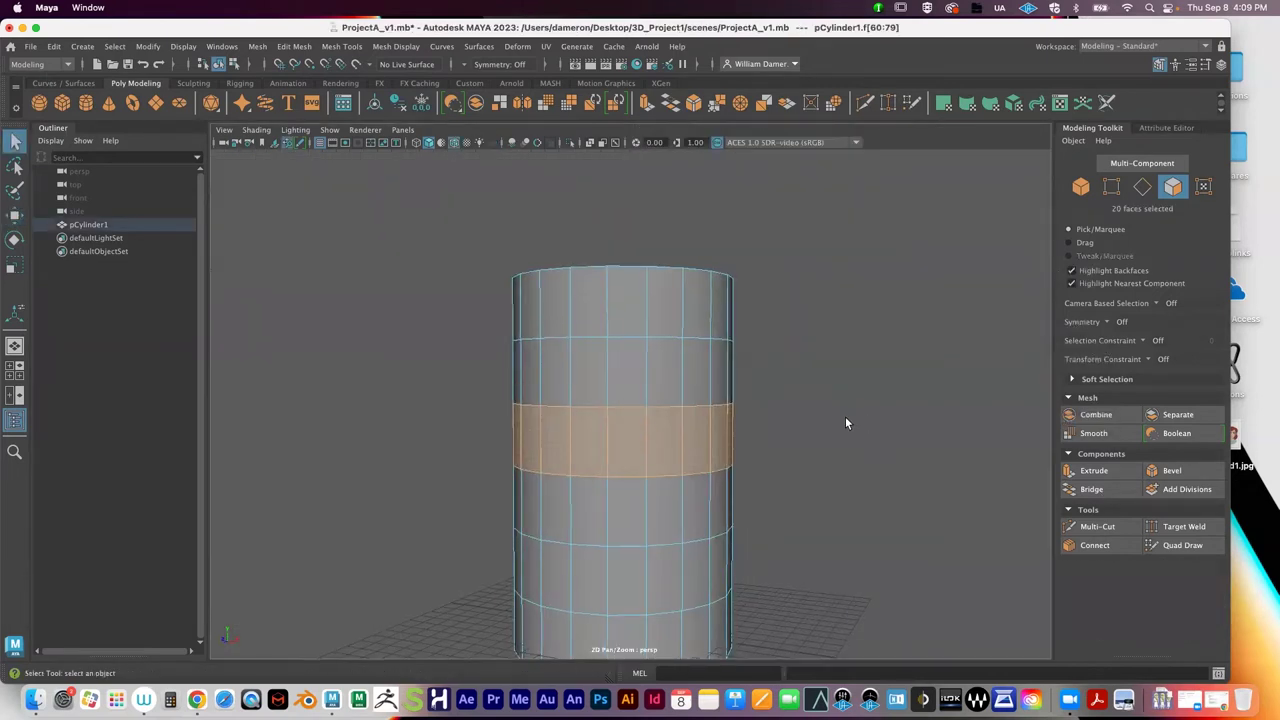
# Step: Extrude the selected ring of faces with Keep Faces Together off, frame the faces, and enlarge the manipulator with scale handles shown
pyautogui.click(1093, 470)
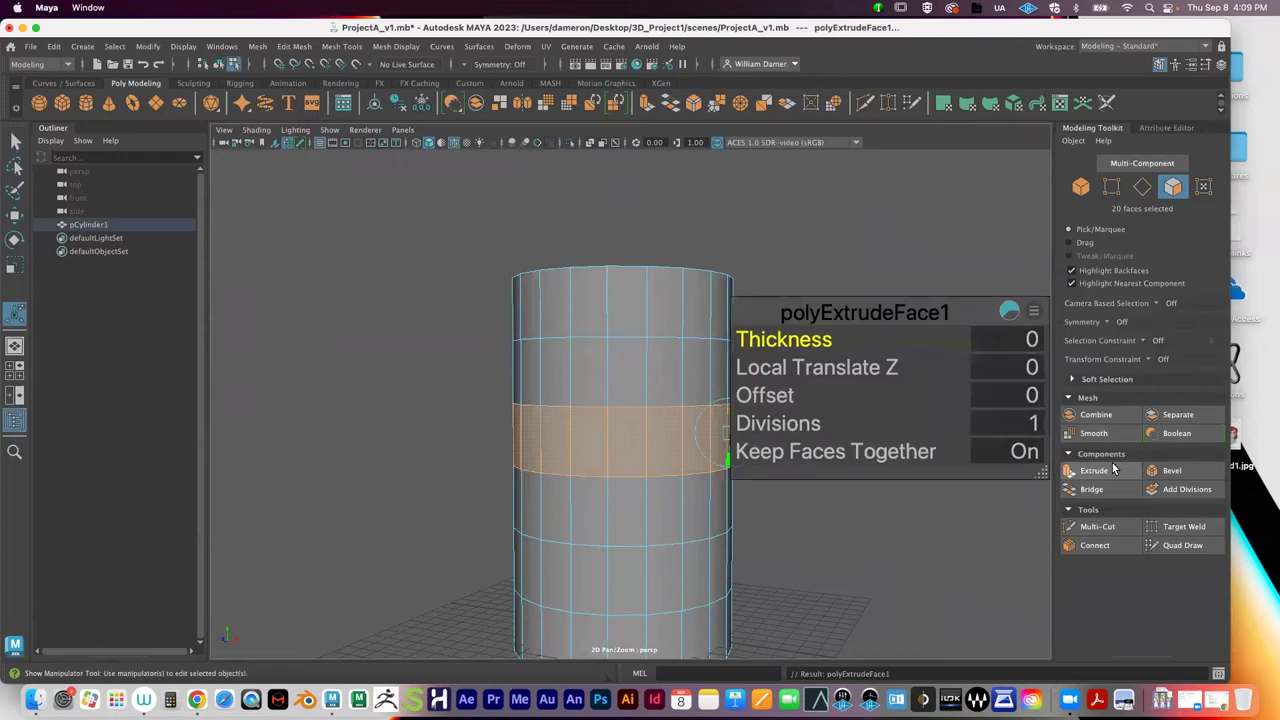
pyautogui.click(1022, 451)
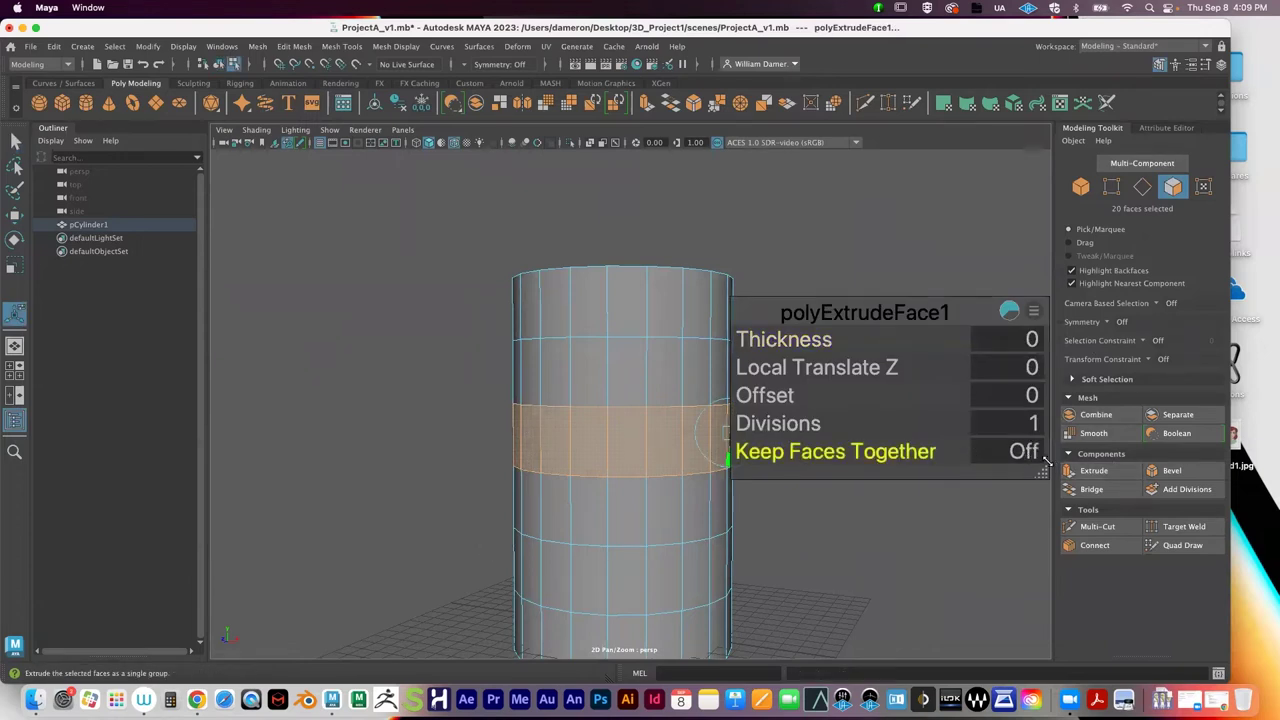
pyautogui.keyDown('alt'); pyautogui.moveTo(563, 451); pyautogui.dragTo(443, 366, button='middle'); pyautogui.keyUp('alt')
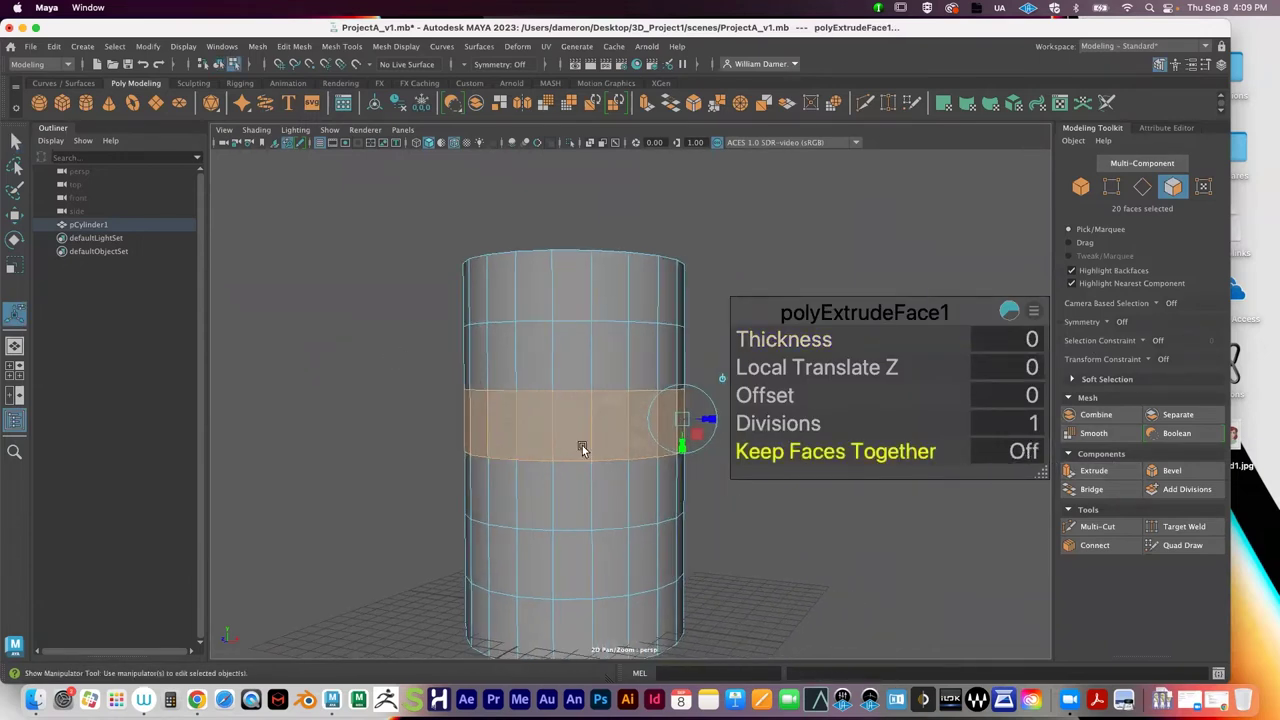
pyautogui.keyDown('alt'); pyautogui.moveTo(580, 446); pyautogui.dragTo(433, 420, button='middle'); pyautogui.keyUp('alt')
pyautogui.press('[')
pyautogui.press('[')
pyautogui.press('f')
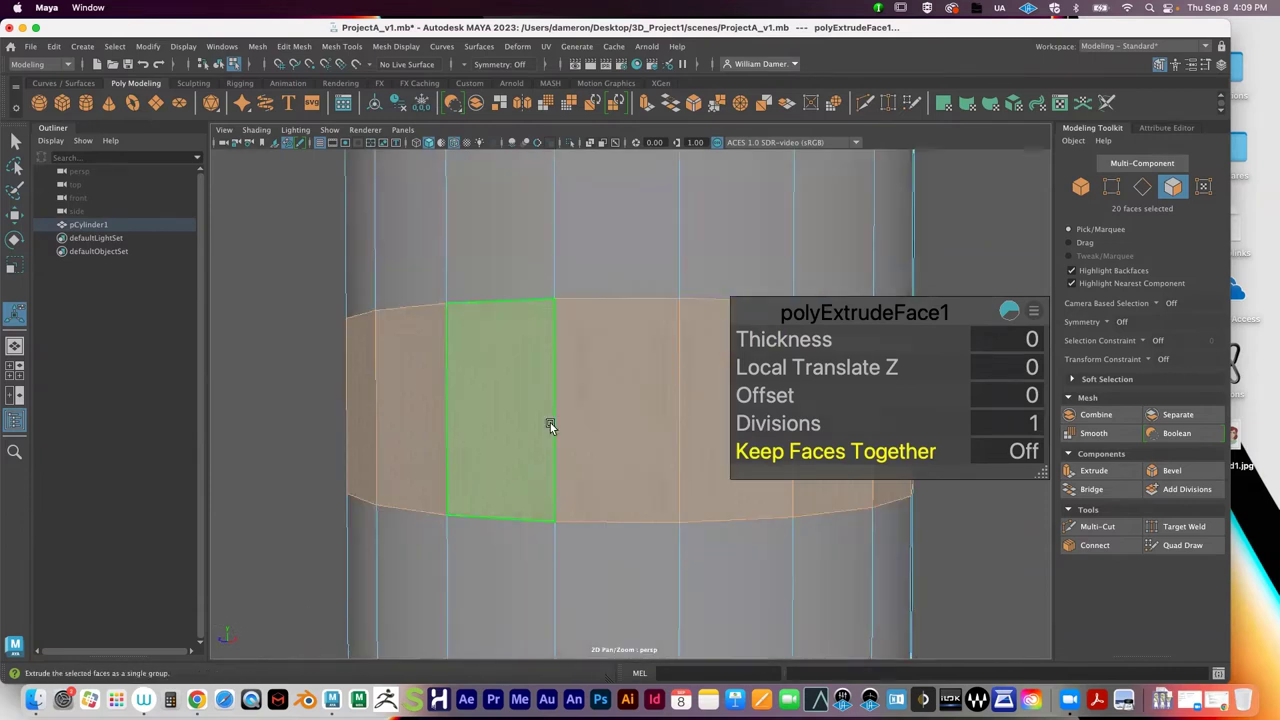
pyautogui.keyDown('alt'); pyautogui.moveTo(549, 423); pyautogui.dragTo(433, 375, button='middle'); pyautogui.keyUp('alt')
pyautogui.scroll(-8, 563, 366)
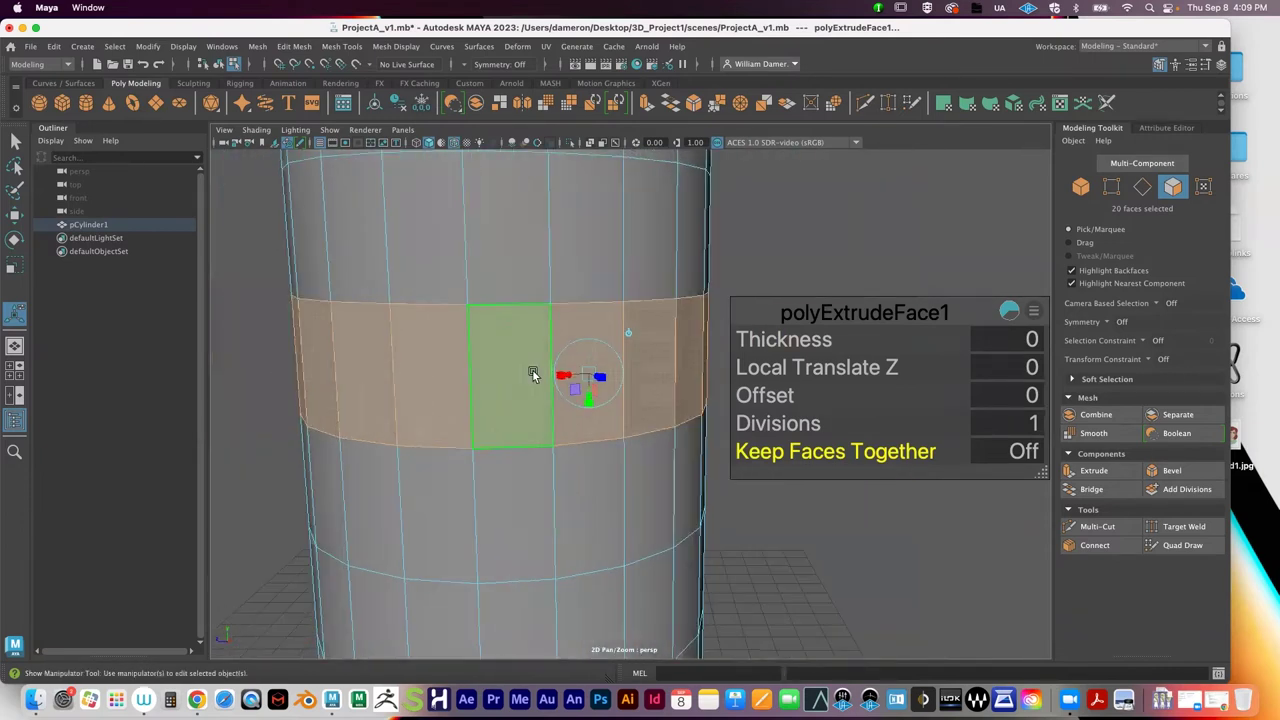
pyautogui.press('=')
pyautogui.click(608, 378)
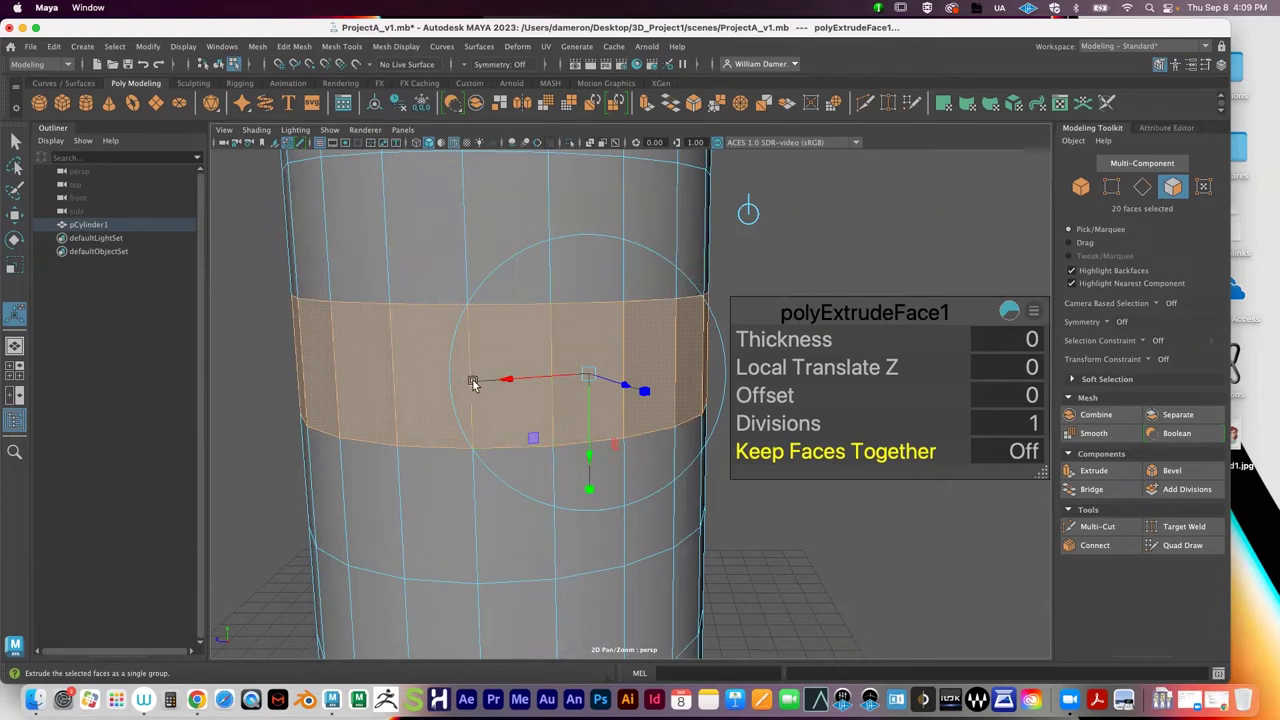
# Step: Try scaling the extruded faces larger in width and height, and undo both changes
pyautogui.moveTo(475, 385); pyautogui.dragTo(414, 391)
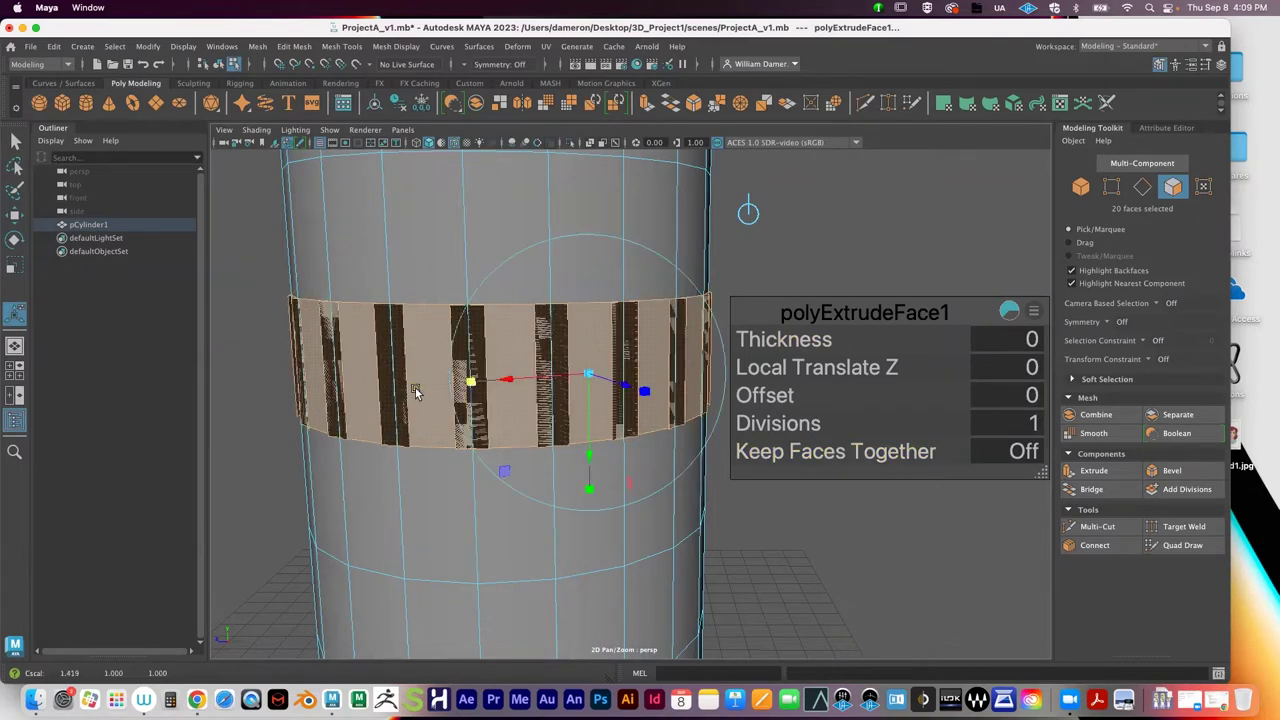
pyautogui.moveTo(591, 491); pyautogui.dragTo(594, 540)
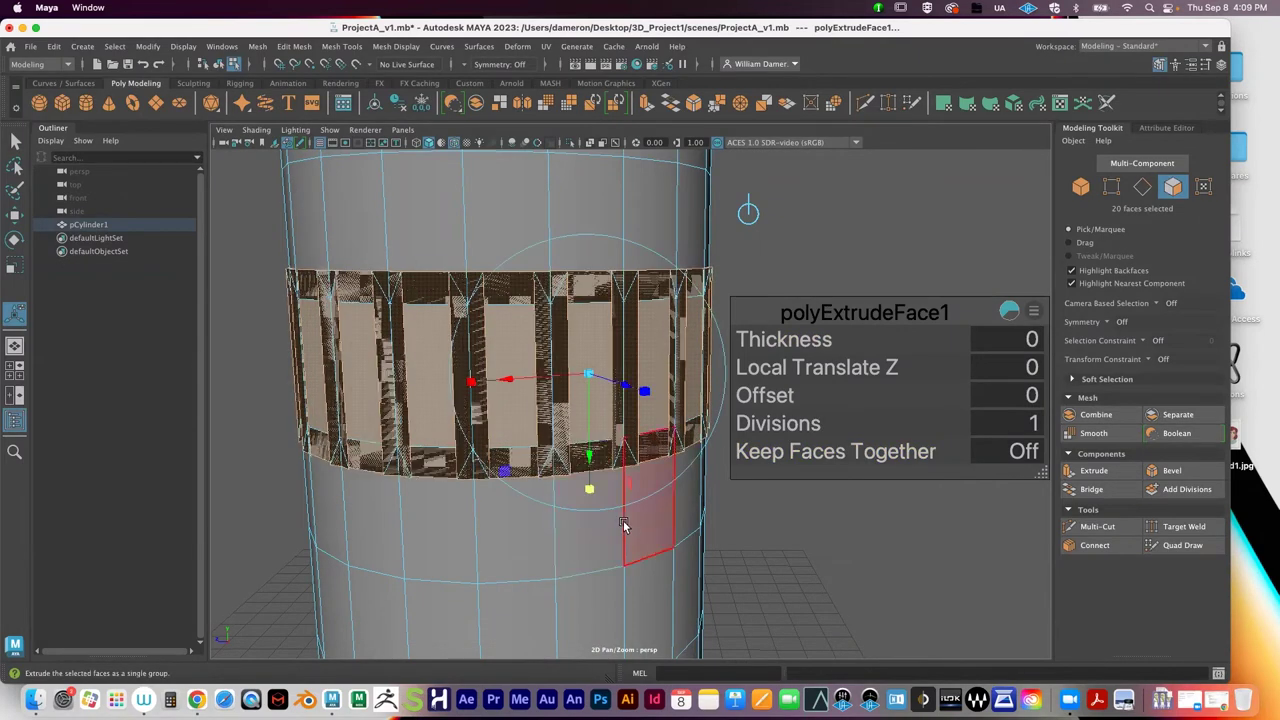
pyautogui.press('z')
pyautogui.press('z')
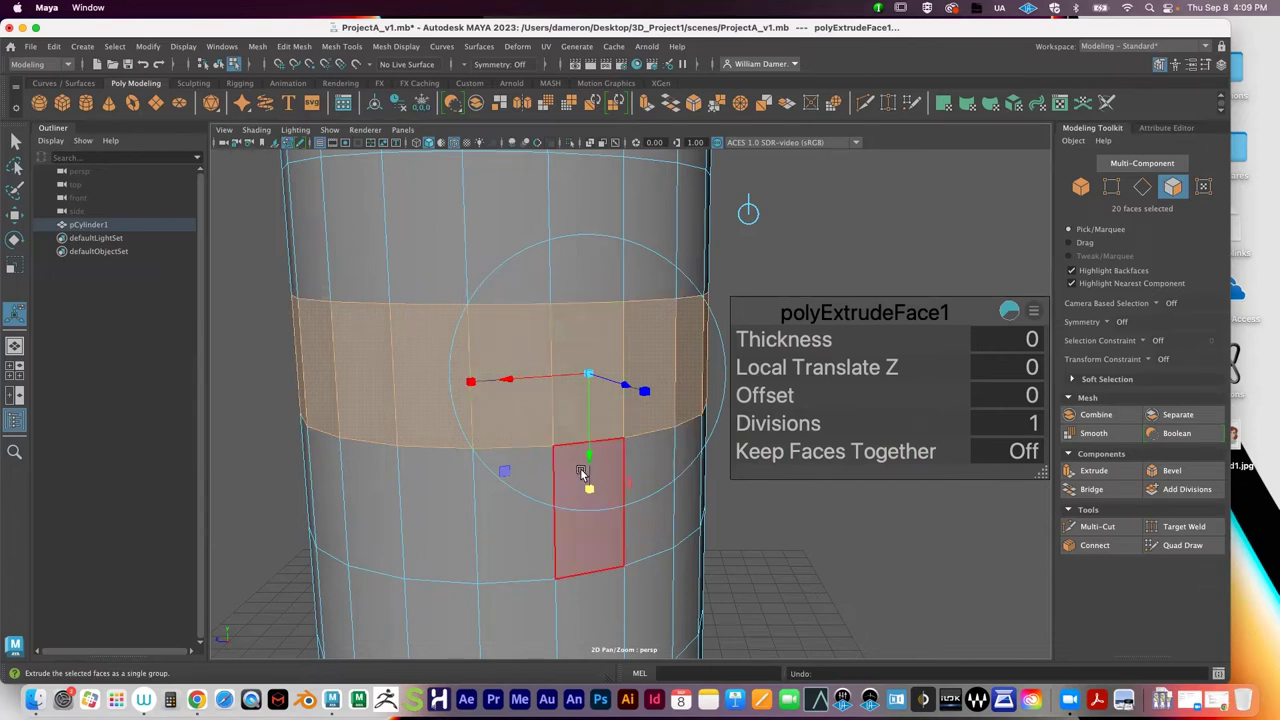
# Step: Scale the individually extruded faces slightly smaller in width and height to inset each one within the ring
pyautogui.keyDown('alt'); pyautogui.moveTo(591, 457); pyautogui.dragTo(625, 470); pyautogui.keyUp('alt')
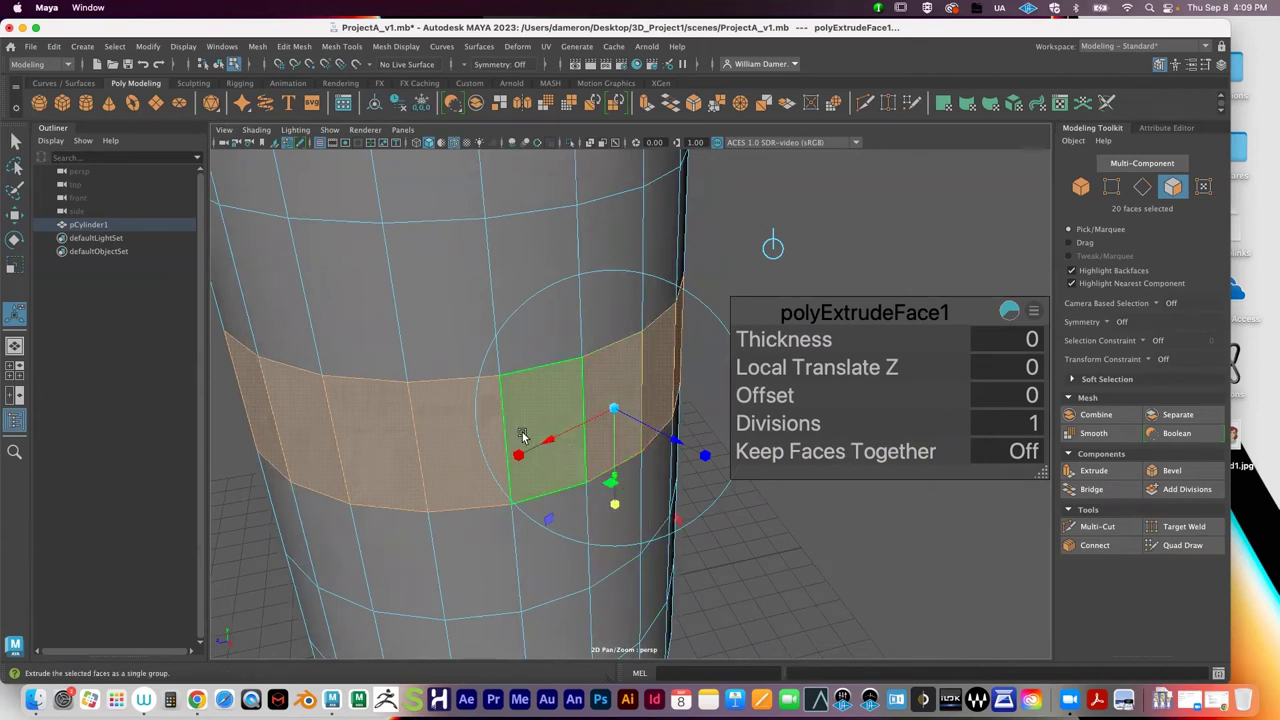
pyautogui.keyDown('alt'); pyautogui.moveTo(674, 491); pyautogui.dragTo(611, 466); pyautogui.keyUp('alt')
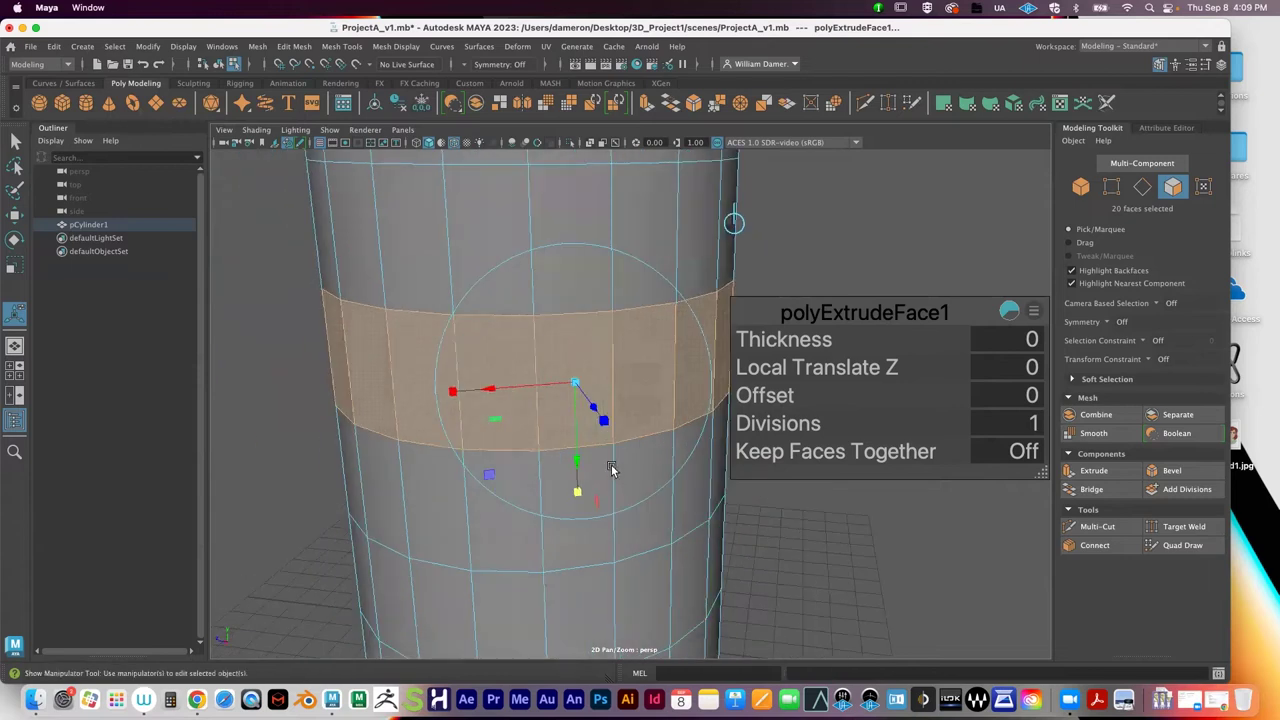
pyautogui.moveTo(455, 390); pyautogui.dragTo(473, 390)
pyautogui.moveTo(578, 491); pyautogui.dragTo(582, 471)
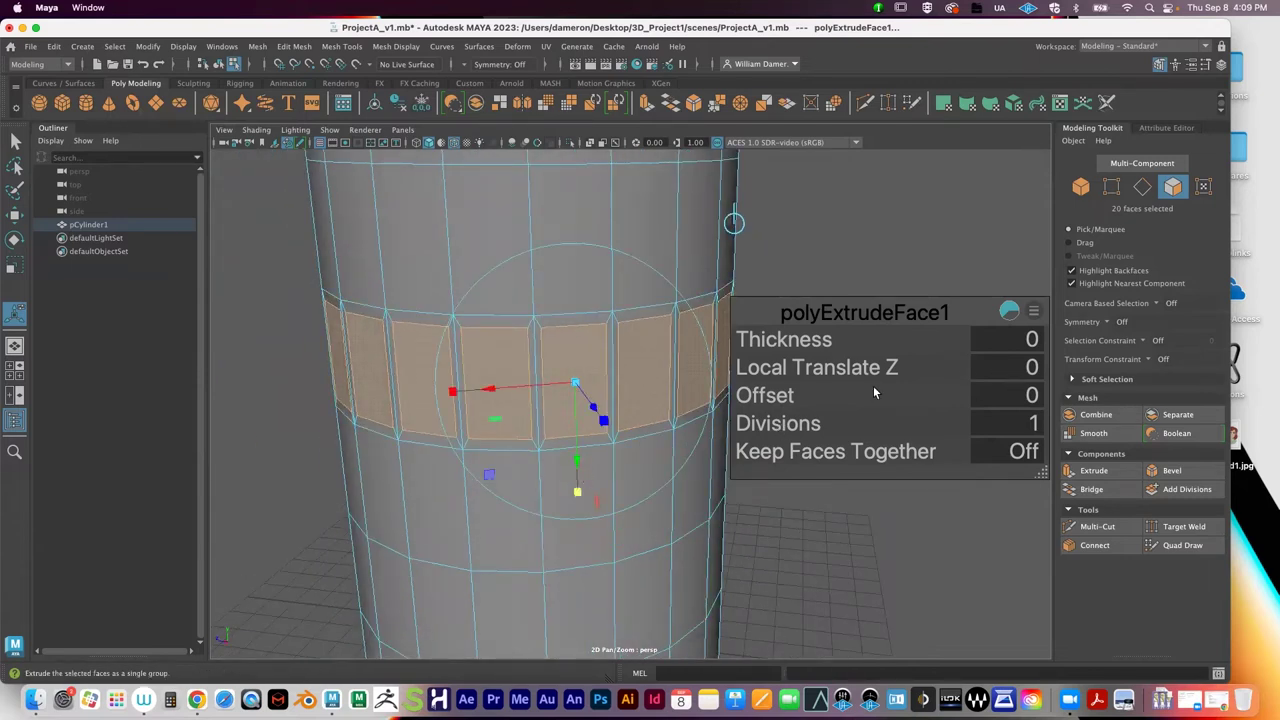
# Step: Extrude the inset ring faces outward from the cylinder with a Local Translate Z of 1.37, and return to the Select tool
pyautogui.press('q')
pyautogui.click(1108, 471)
pyautogui.keyDown('alt'); pyautogui.moveTo(612, 418); pyautogui.dragTo(659, 440); pyautogui.keyUp('alt')
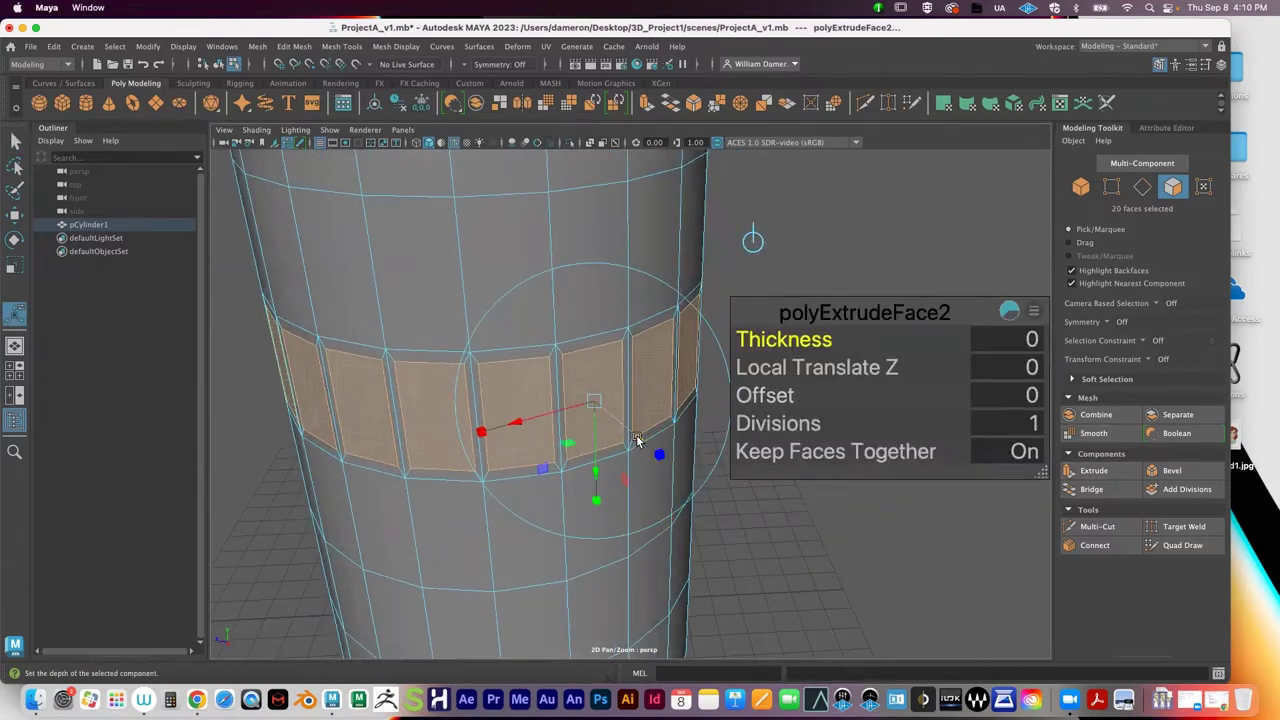
pyautogui.moveTo(637, 441); pyautogui.dragTo(675, 465)
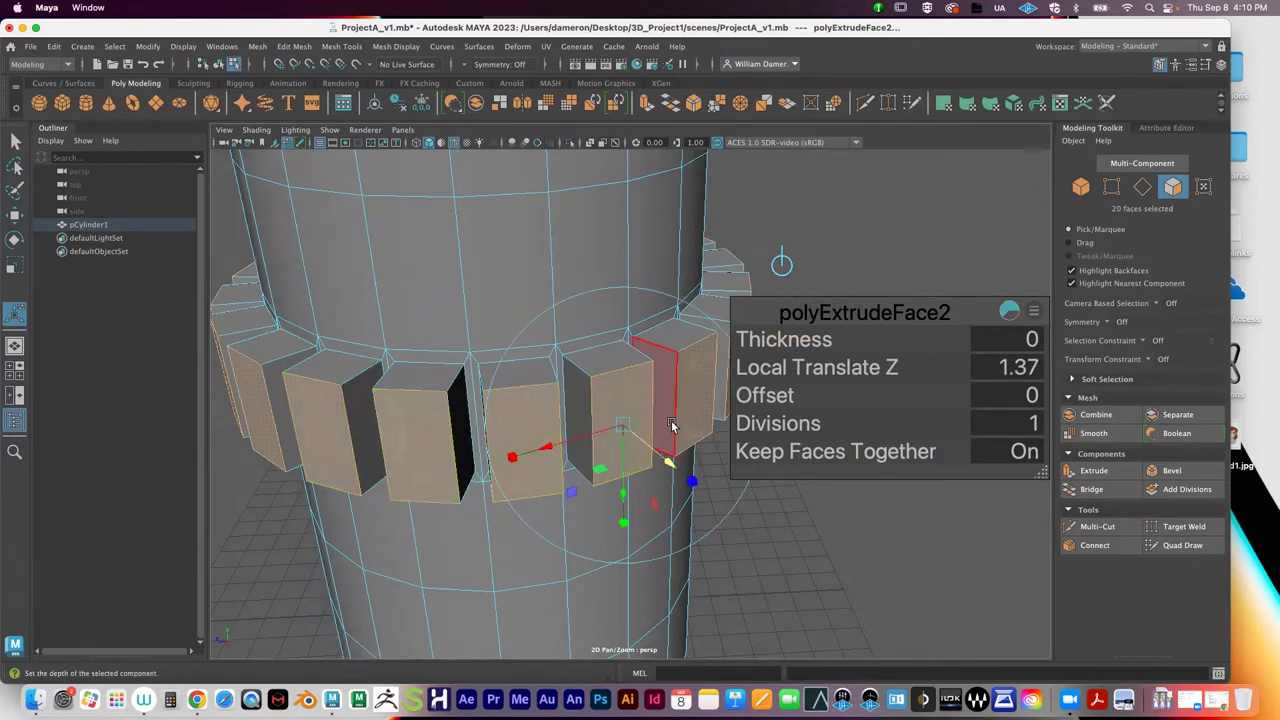
pyautogui.press('q')
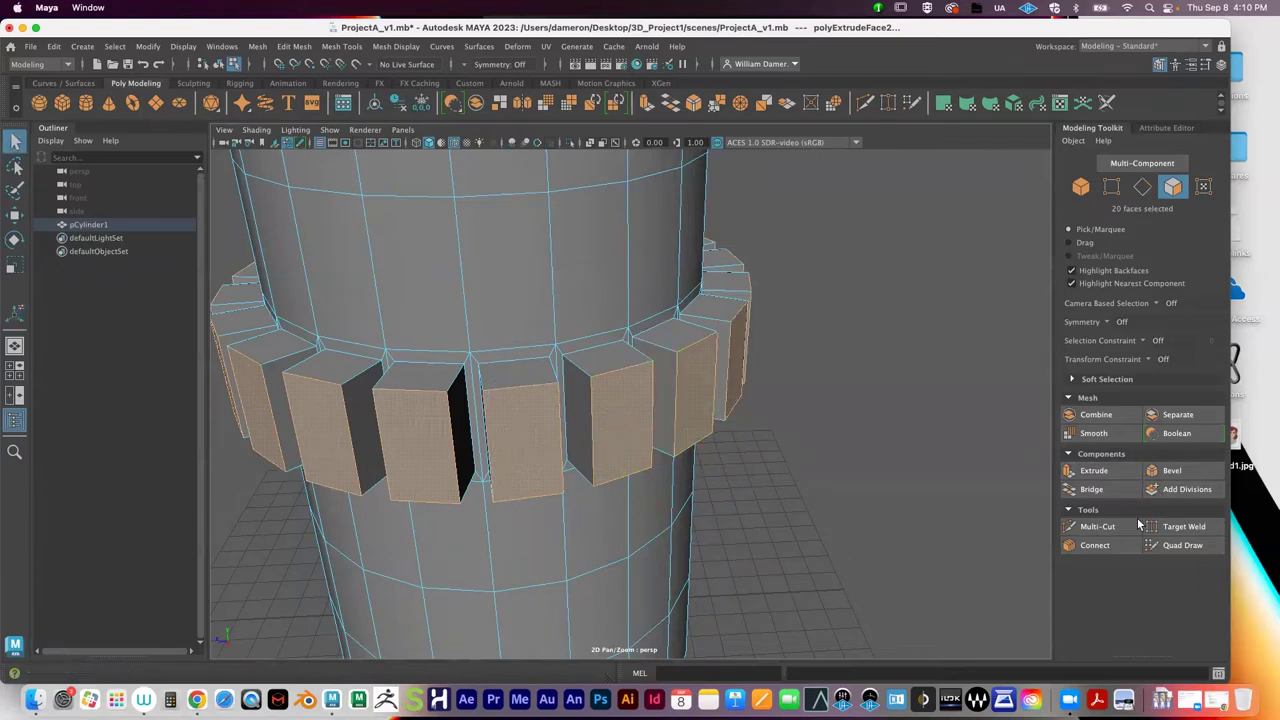
# Step: Try beveling the outward-extruded faces, undo the bevel and the extrusion distance, and redo the extrusion with the faces selected
pyautogui.click(1170, 470)
pyautogui.keyDown('alt'); pyautogui.moveTo(612, 405); pyautogui.dragTo(565, 390); pyautogui.keyUp('alt')
pyautogui.hotkey('ctrl', 'e')
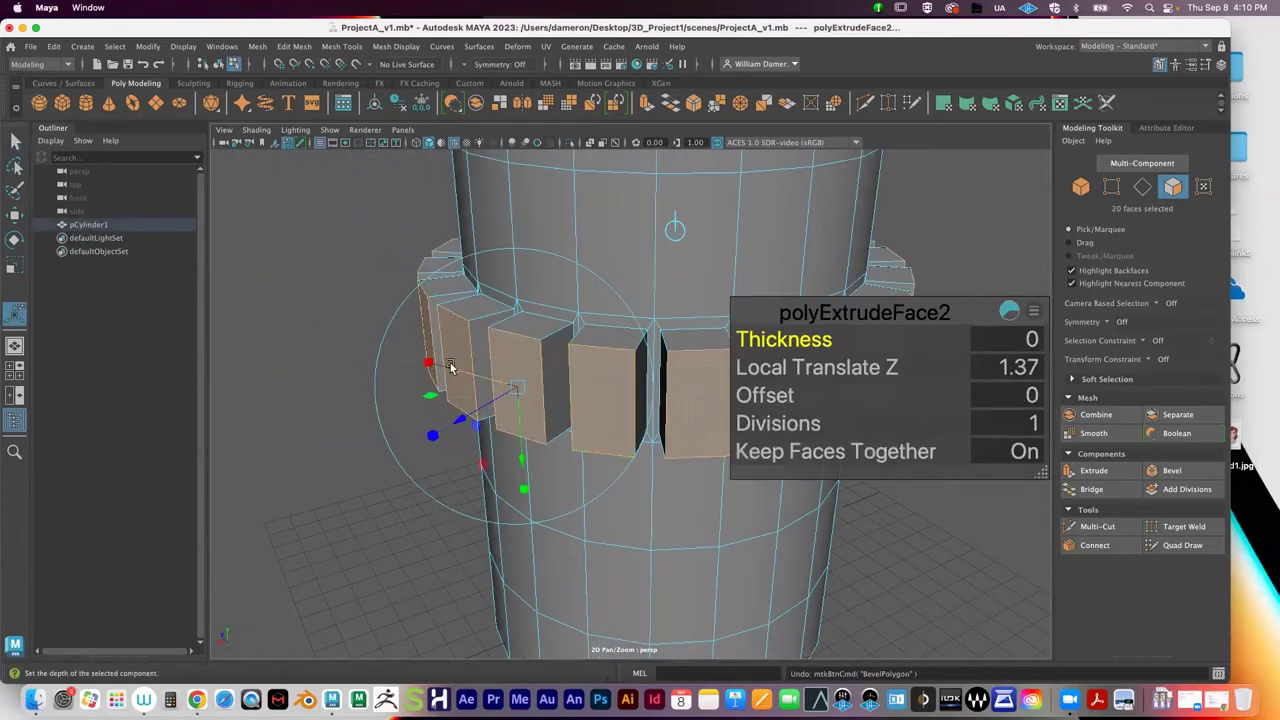
pyautogui.press('super+z')
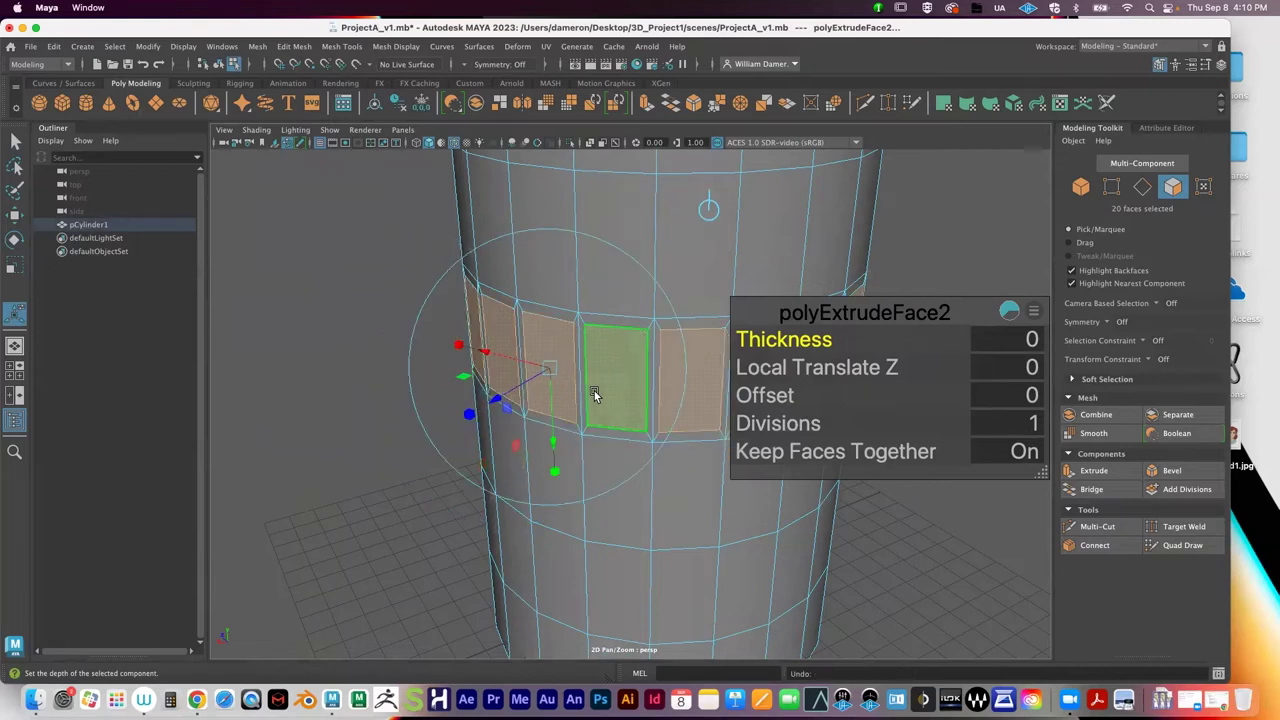
pyautogui.hotkey('shift', 'z')
pyautogui.press('q')
pyautogui.keyDown('alt'); pyautogui.moveTo(605, 391); pyautogui.dragTo(518, 377); pyautogui.keyUp('alt')
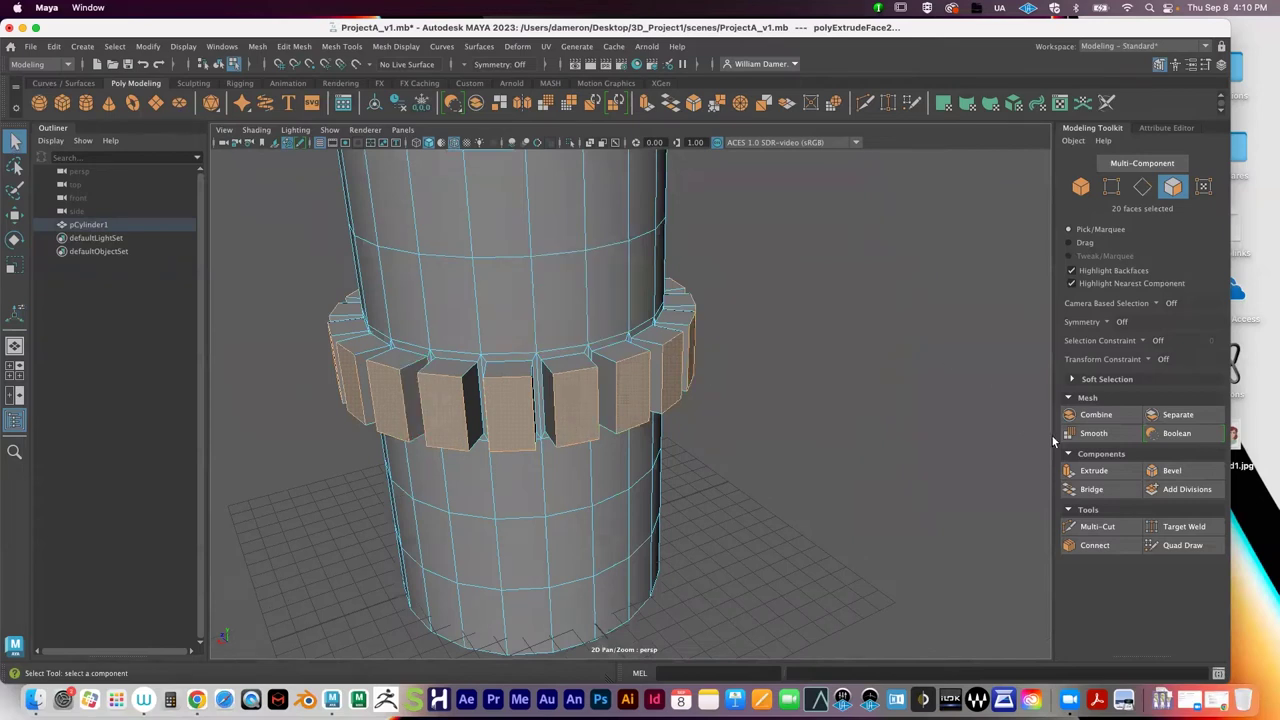
# Step: Bevel the outer faces of the extruded blocks, trying a Fraction of 0.1 before settling on 0.25, with 3 Segments
pyautogui.click(1172, 471)
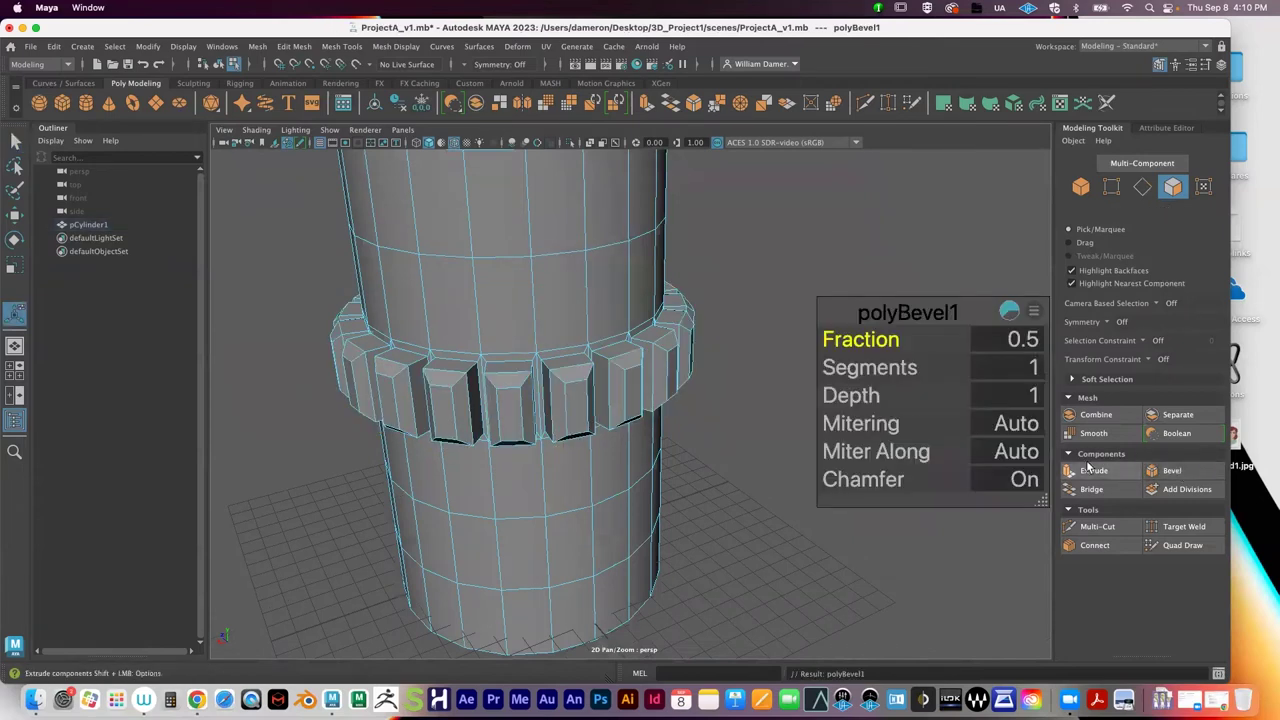
pyautogui.click(1020, 341)
pyautogui.write('1')
pyautogui.press('Return')
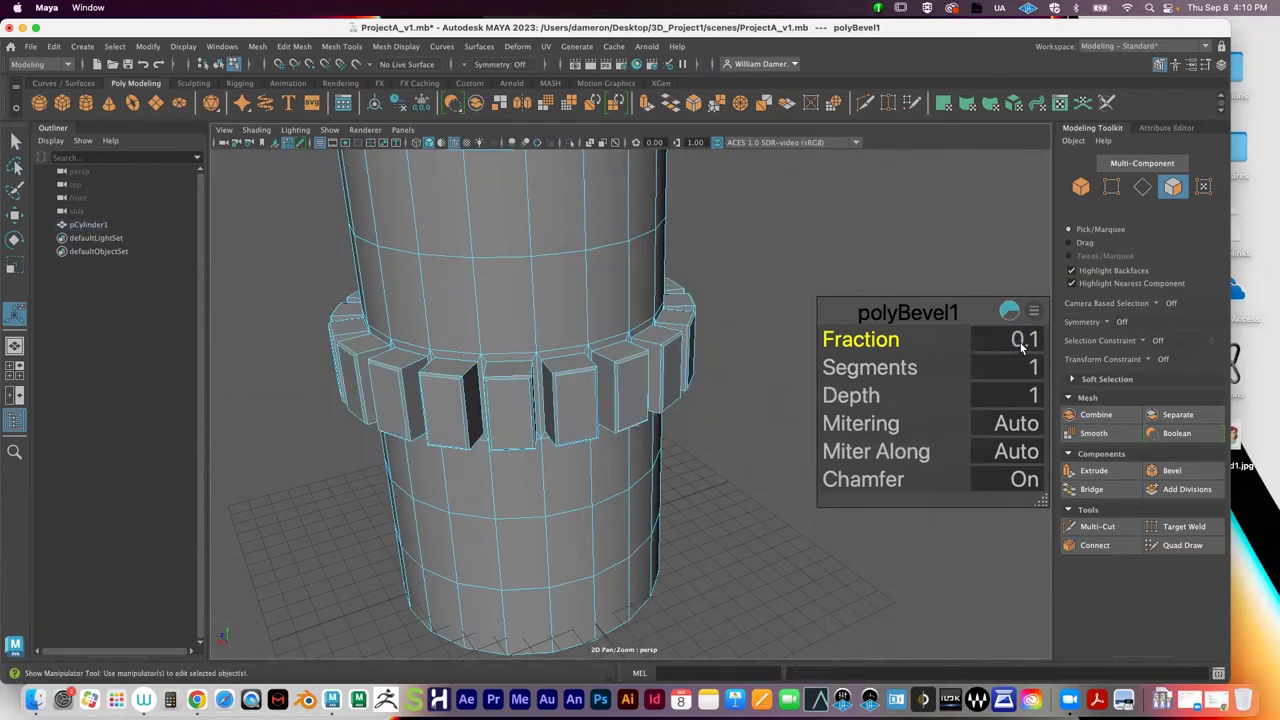
pyautogui.click(1019, 345)
pyautogui.write('.25')
pyautogui.press('Return')
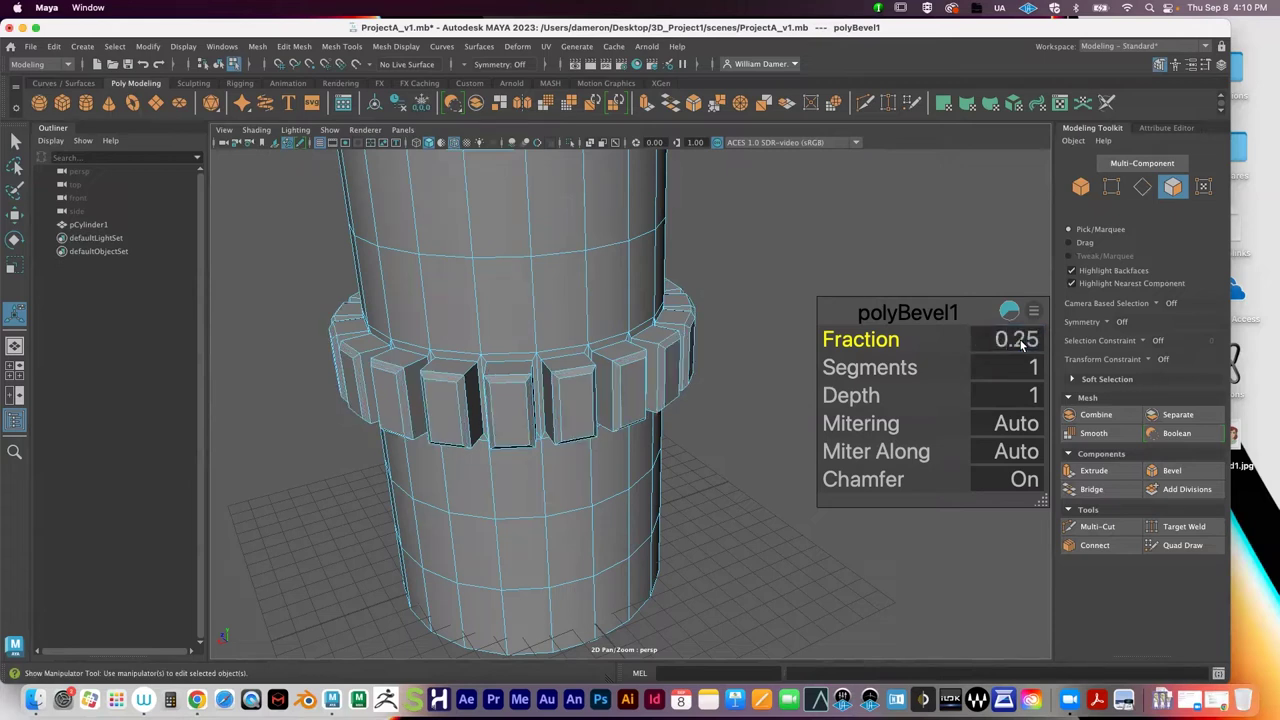
pyautogui.click(1031, 366)
pyautogui.write('3')
pyautogui.press('Return')
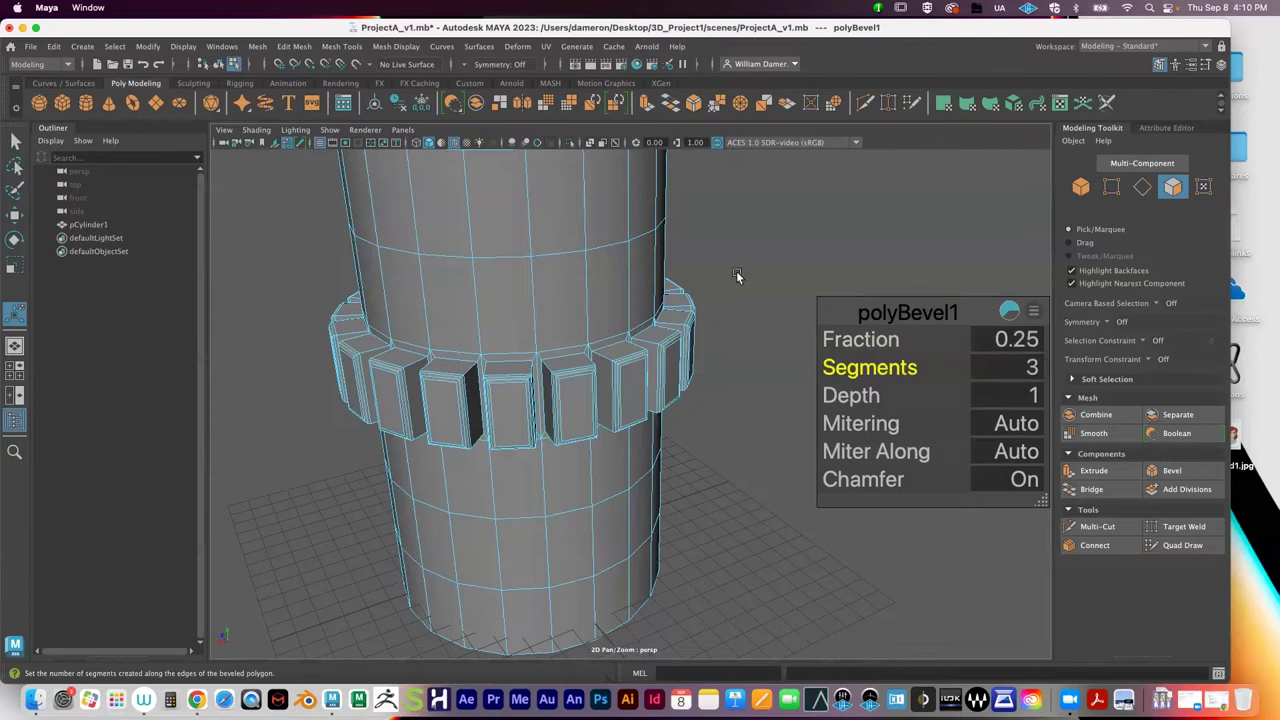
# Step: Return to object mode, deselect the cylinder, and turn off wireframe on shaded to inspect the beveled ring of blocks
pyautogui.press('q')
pyautogui.hotkey('ctrl', 's')
pyautogui.keyDown('alt'); pyautogui.moveTo(745, 398); pyautogui.dragTo(689, 397); pyautogui.keyUp('alt')
pyautogui.moveTo(627, 368); pyautogui.dragTo(692, 265, button='right')
pyautogui.keyDown('alt'); pyautogui.moveTo(715, 345); pyautogui.dragTo(742, 402); pyautogui.keyUp('alt')
pyautogui.scroll(-3, 742, 404)
pyautogui.click(752, 455)
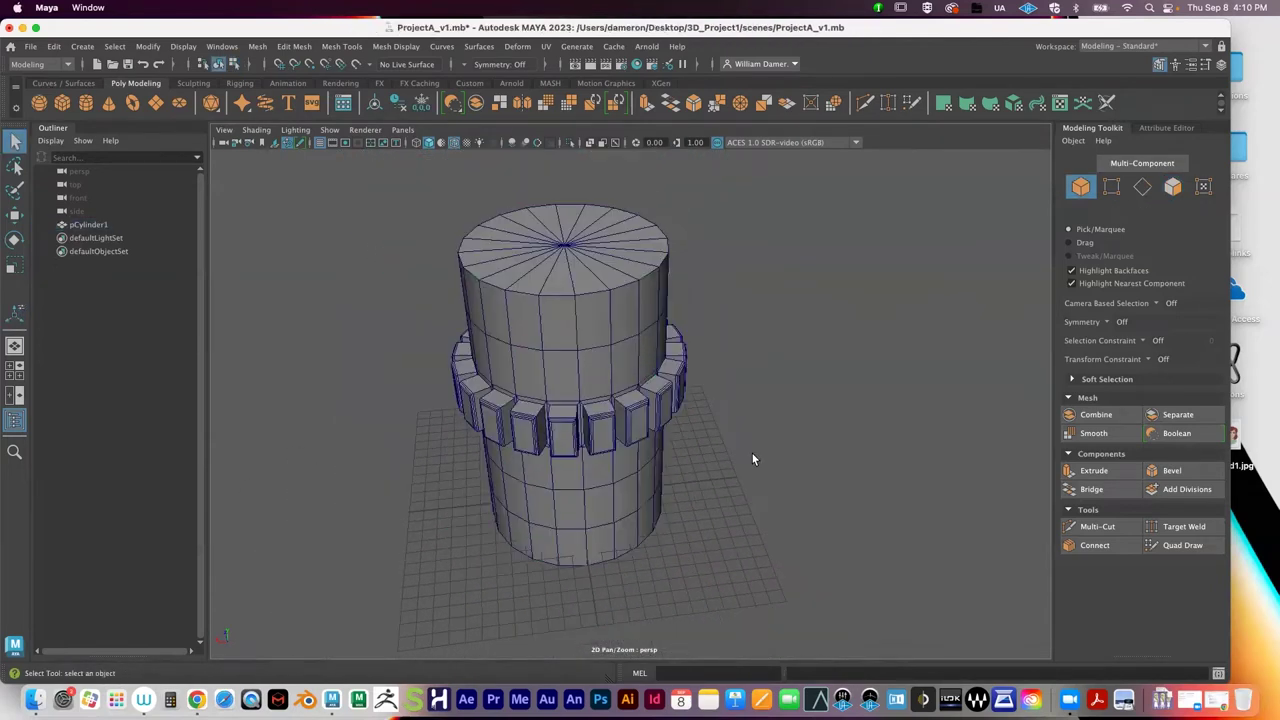
pyautogui.keyDown('alt'); pyautogui.moveTo(752, 456); pyautogui.dragTo(645, 460); pyautogui.keyUp('alt')
pyautogui.keyDown('alt'); pyautogui.moveTo(742, 398); pyautogui.dragTo(629, 442); pyautogui.keyUp('alt')
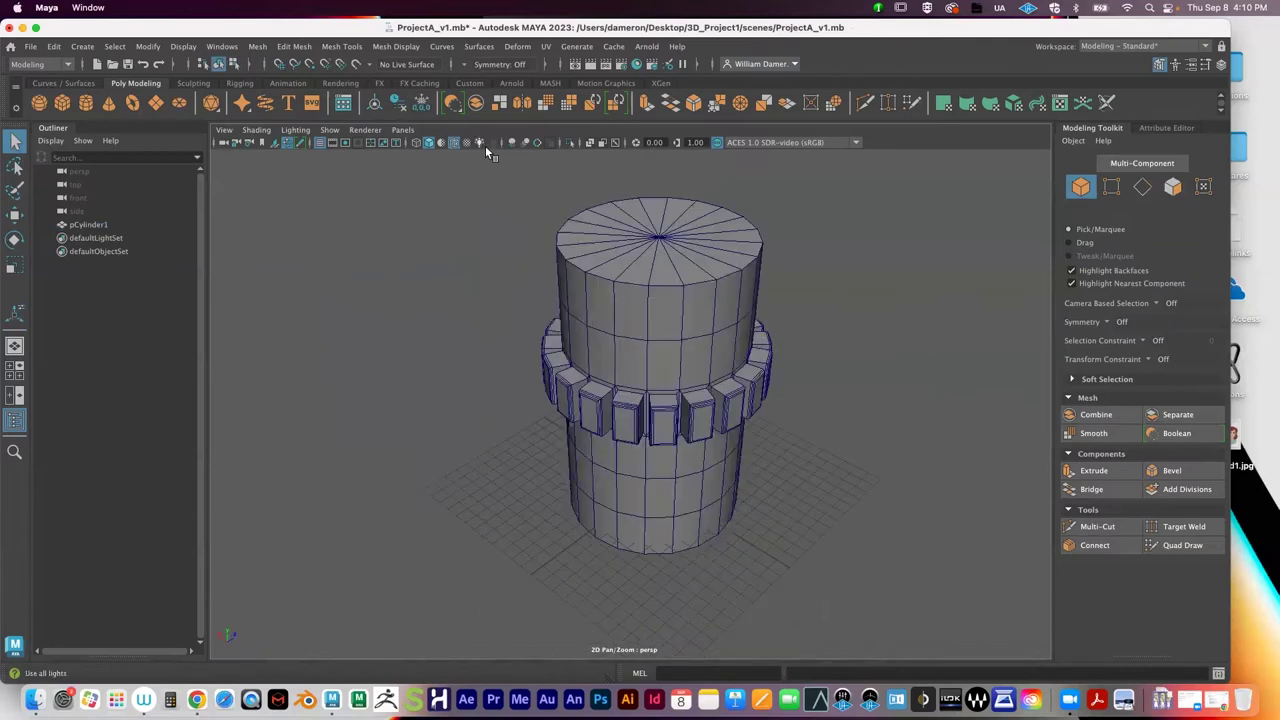
pyautogui.click(455, 142)
pyautogui.keyDown('alt'); pyautogui.moveTo(806, 432); pyautogui.dragTo(766, 431); pyautogui.keyUp('alt')
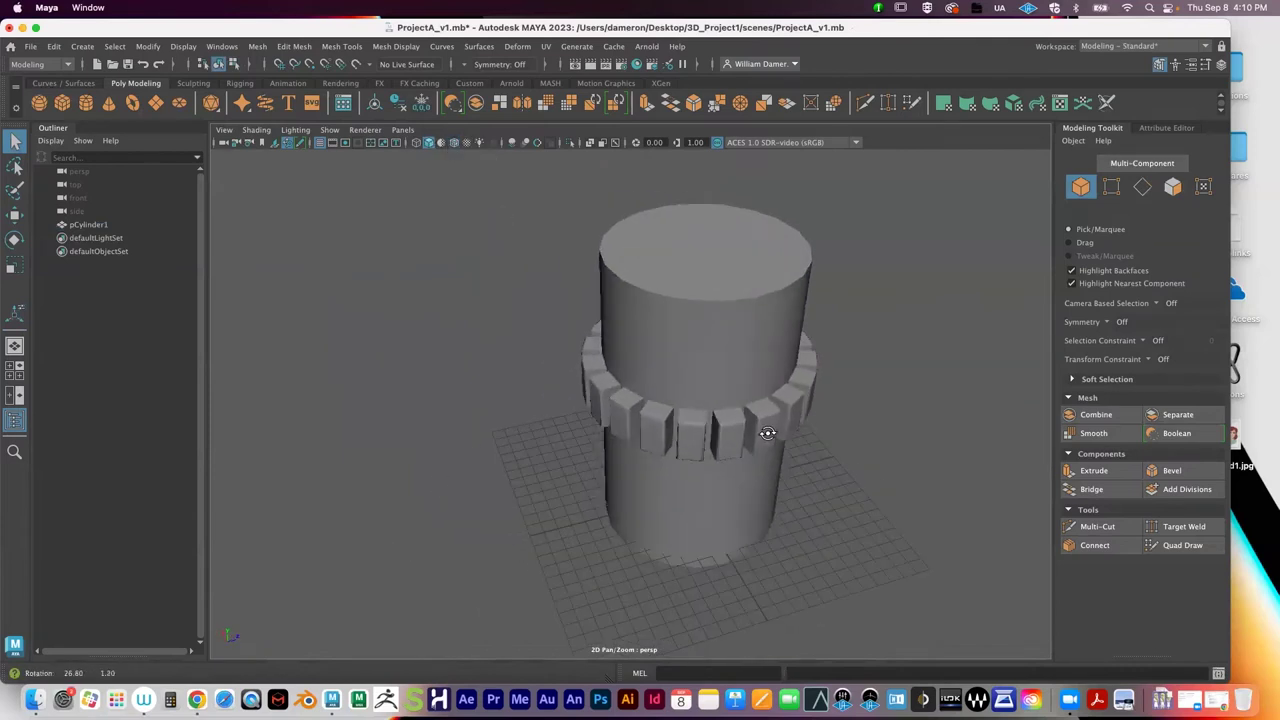
pyautogui.keyDown('alt'); pyautogui.moveTo(877, 501); pyautogui.dragTo(693, 496); pyautogui.keyUp('alt')
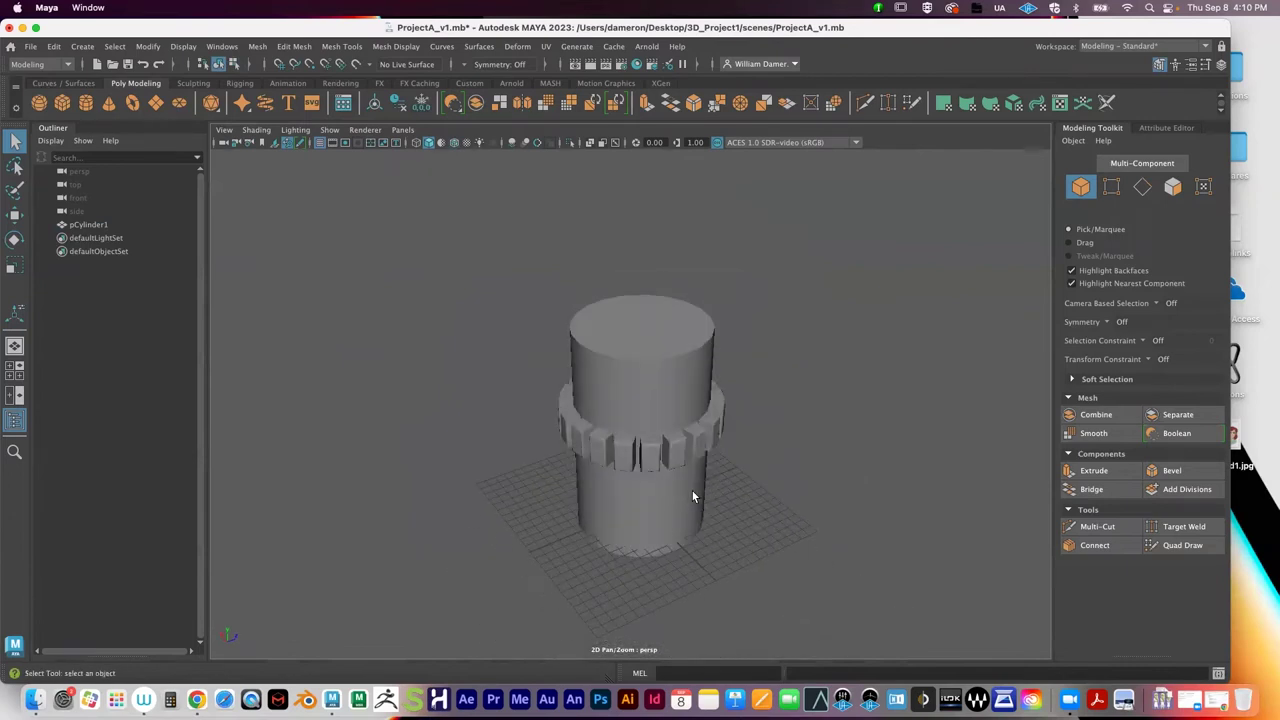
# Step: Delete the cylinder with the beveled blocks and create a new polygon cylinder at the origin
pyautogui.click(648, 400)
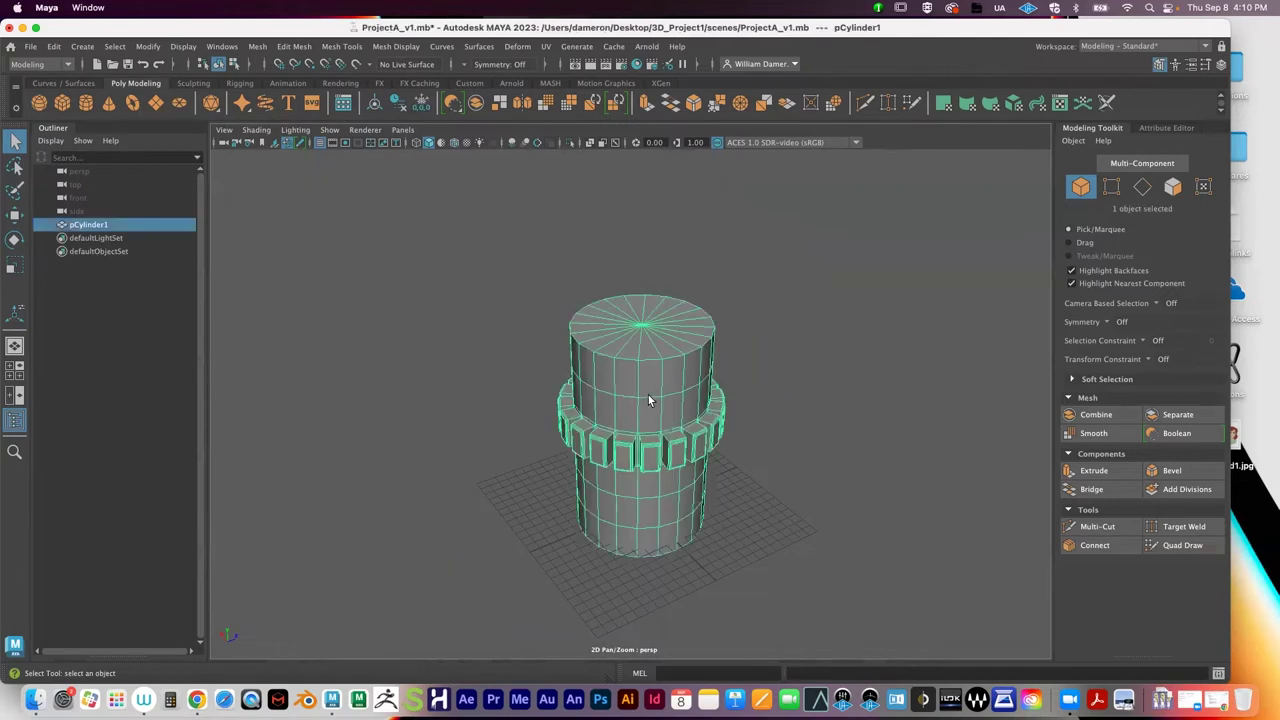
pyautogui.keyDown('alt'); pyautogui.moveTo(666, 394); pyautogui.dragTo(662, 419, button='middle'); pyautogui.keyUp('alt')
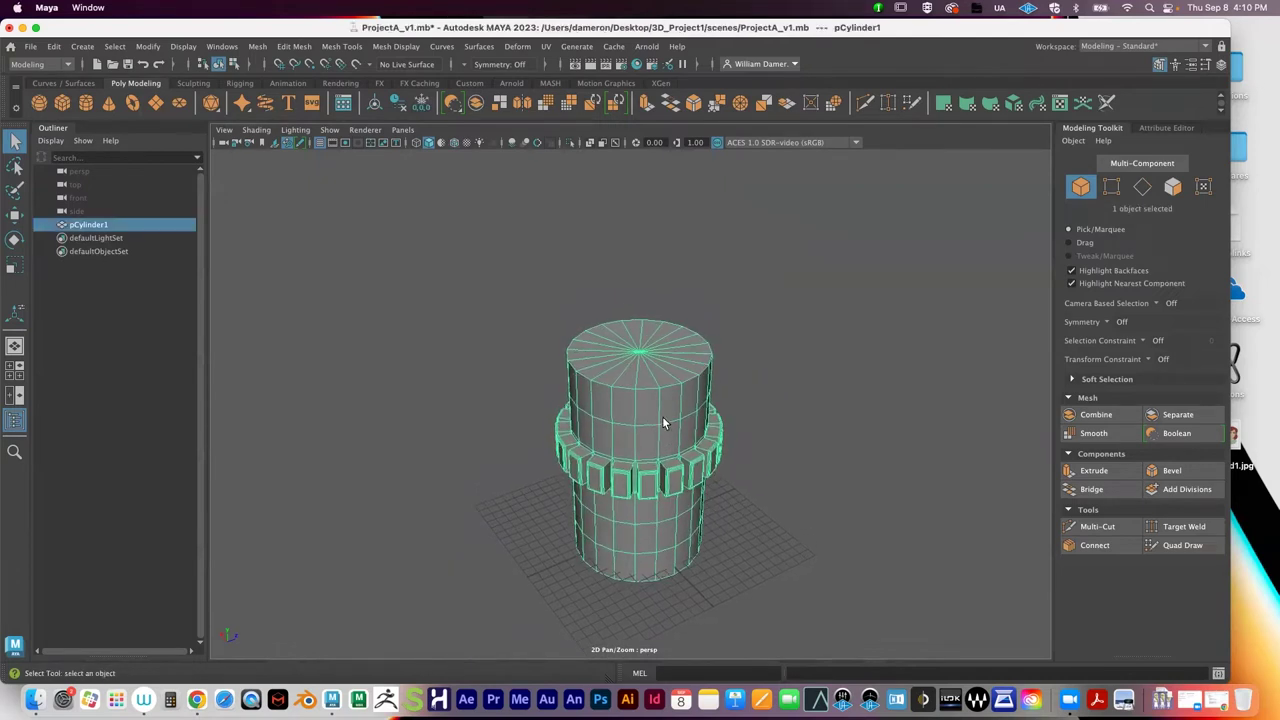
pyautogui.press('Delete')
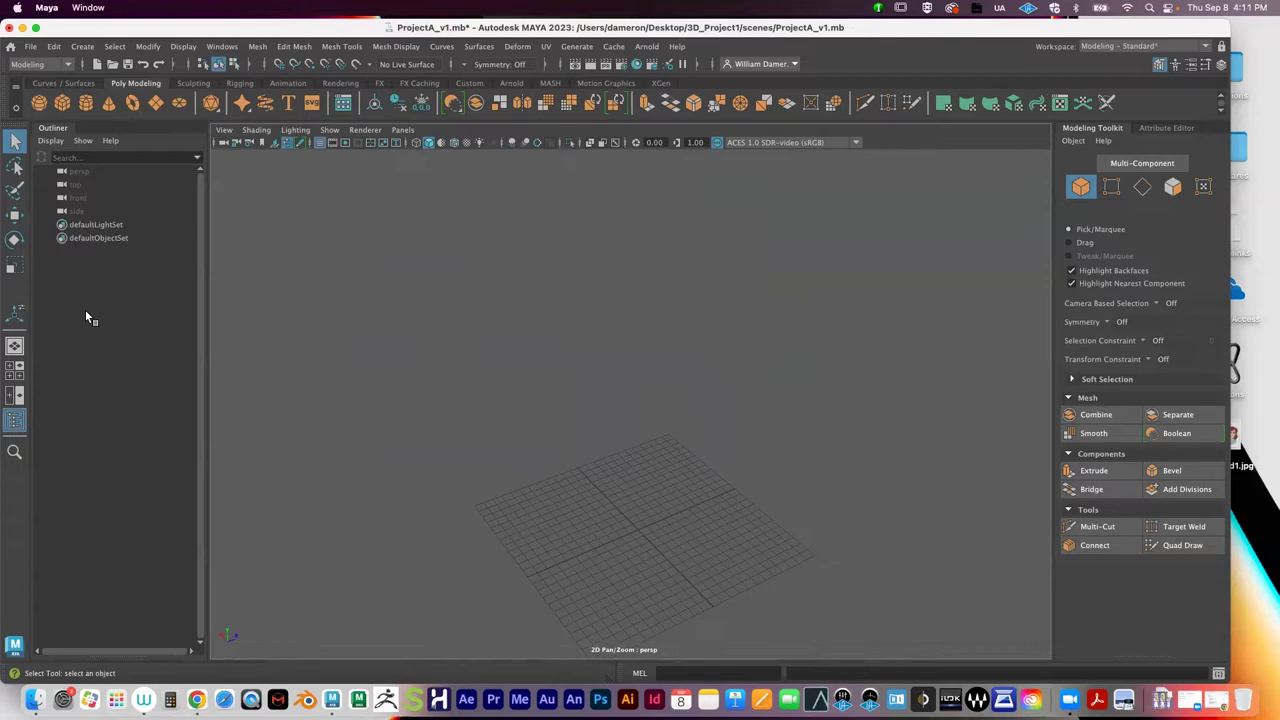
pyautogui.click(86, 103)
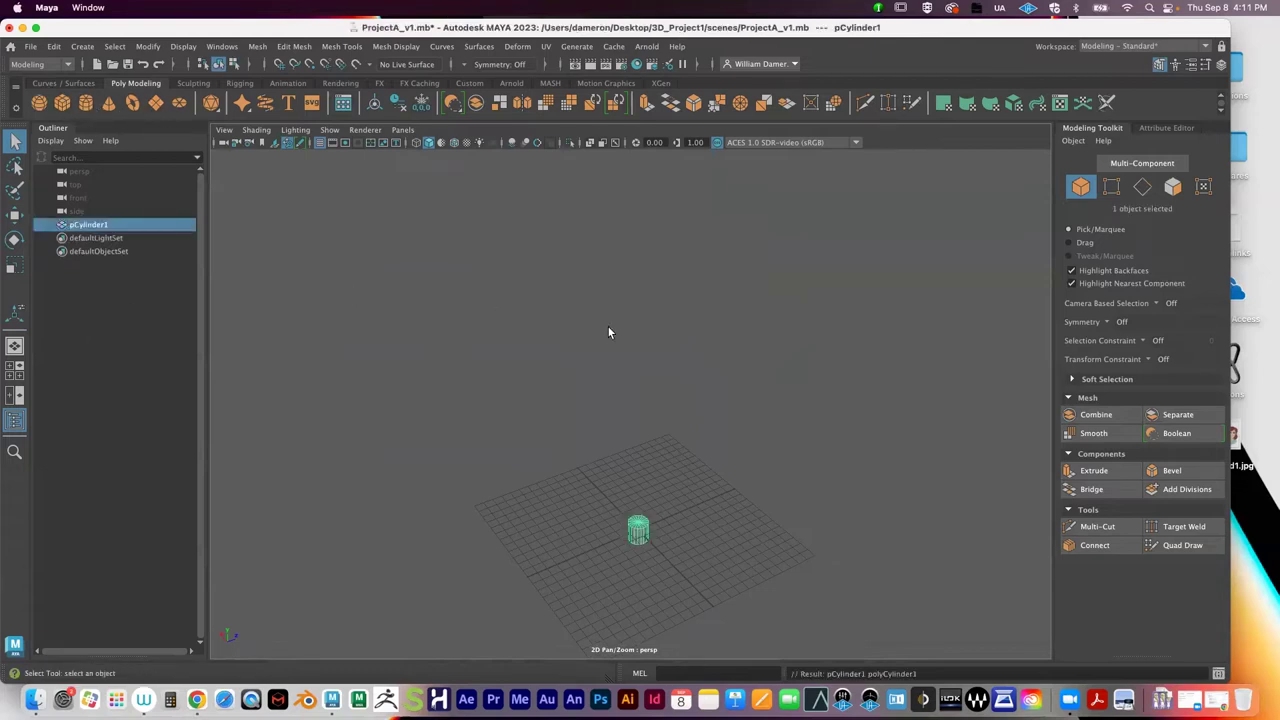
# Step: Scale the new cylinder uniformly to about 12.77, frame it in the view, and return to the Select tool
pyautogui.press('w')
pyautogui.press('e')
pyautogui.press('r')
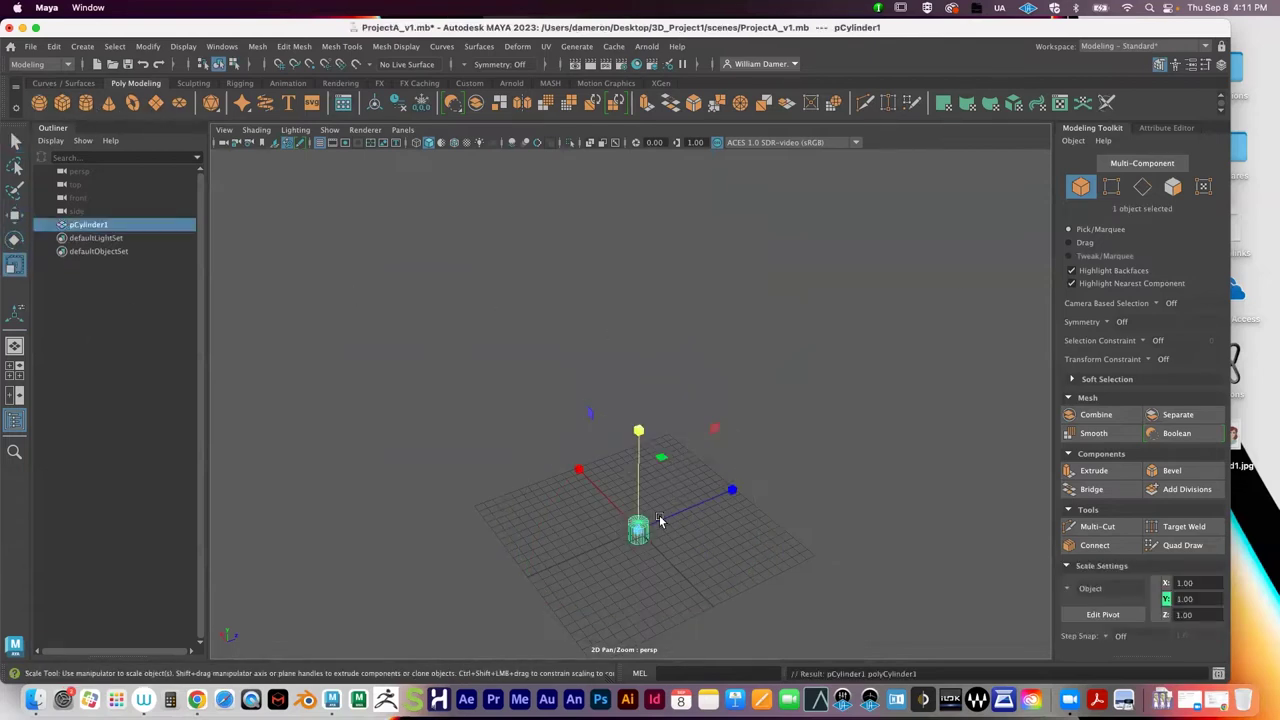
pyautogui.moveTo(640, 536); pyautogui.dragTo(651, 531)
pyautogui.press('f')
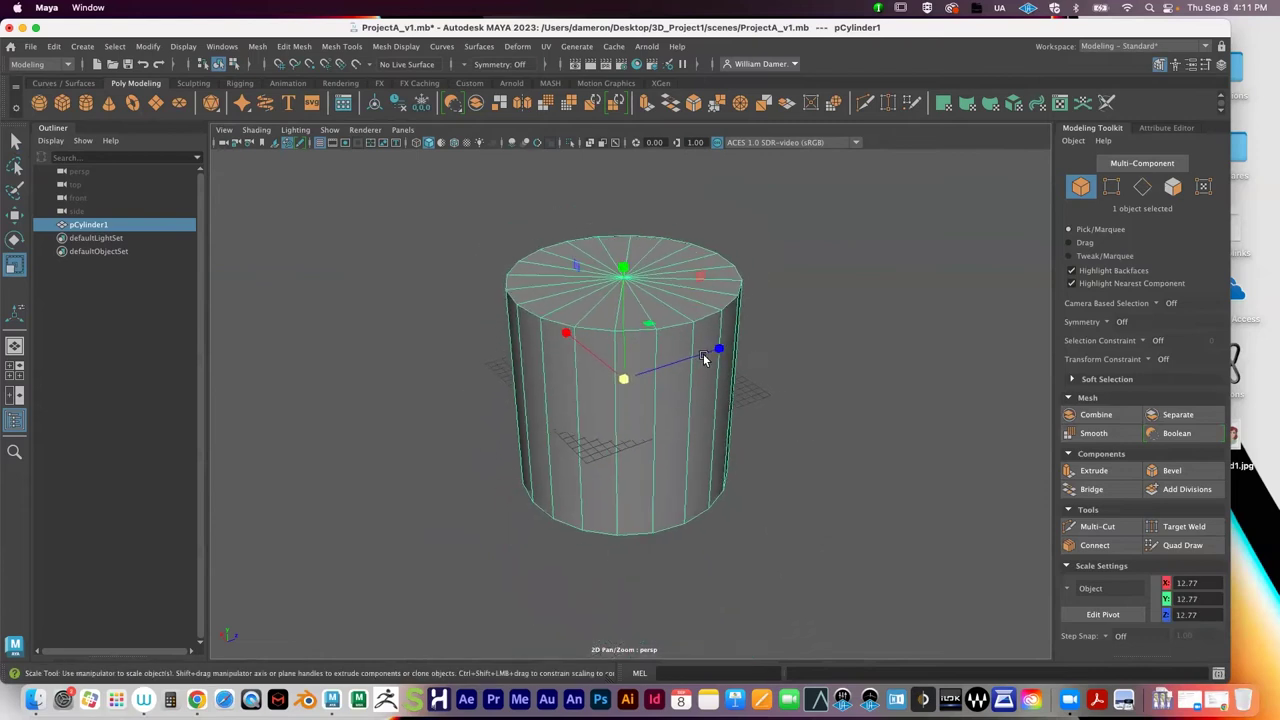
pyautogui.press('q')
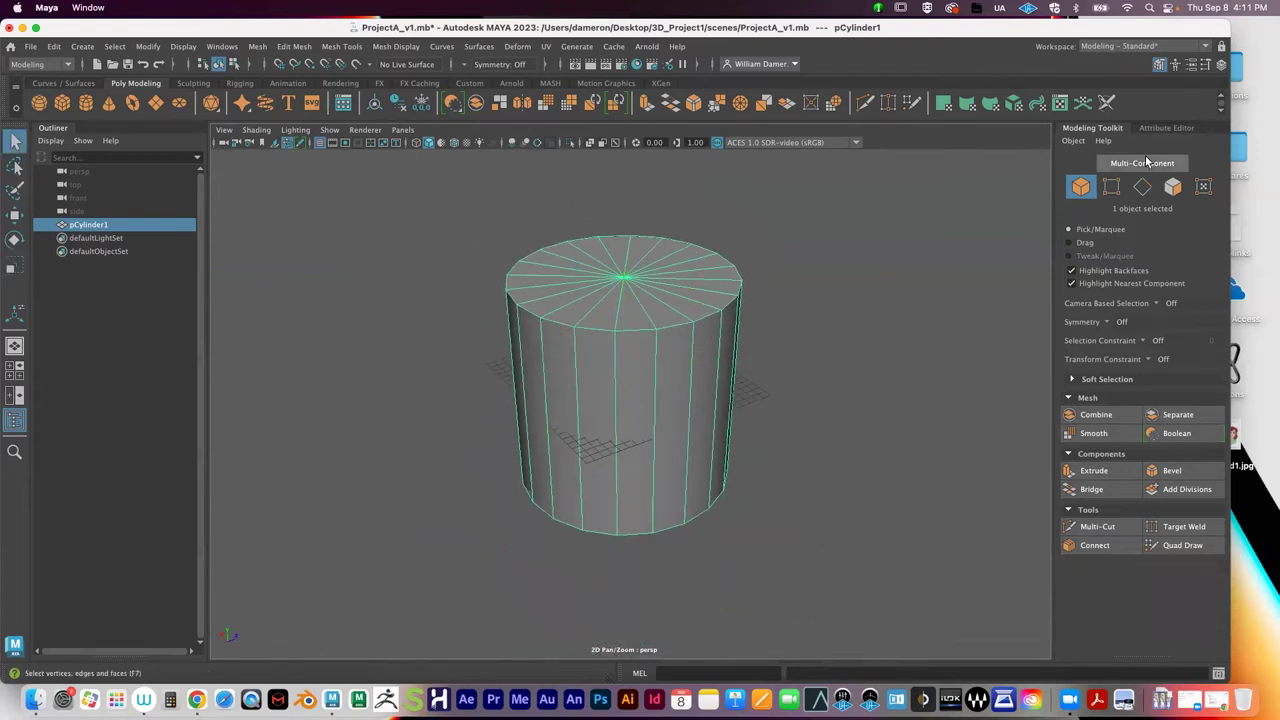
# Step: Set the cylinder's Subdivisions Height to 6 in its construction history and deselect it
pyautogui.click(1165, 128)
pyautogui.moveTo(1089, 314); pyautogui.dragTo(1100, 318)
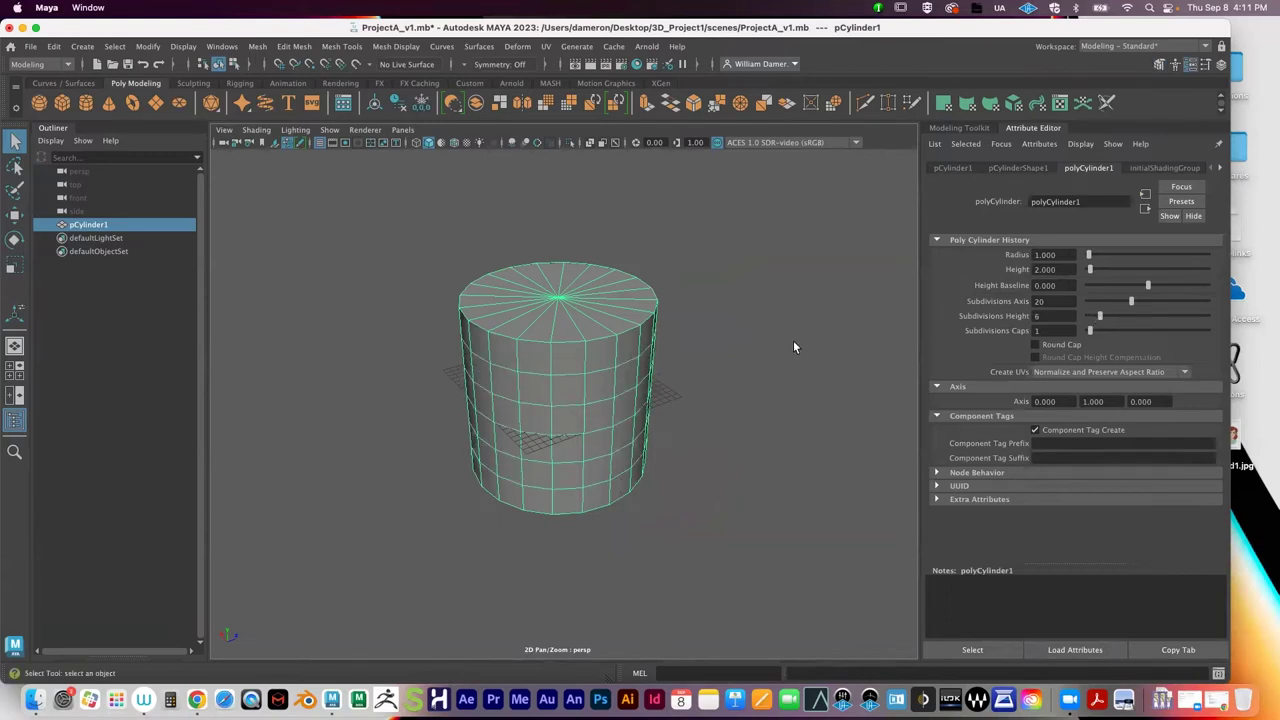
pyautogui.click(796, 297)
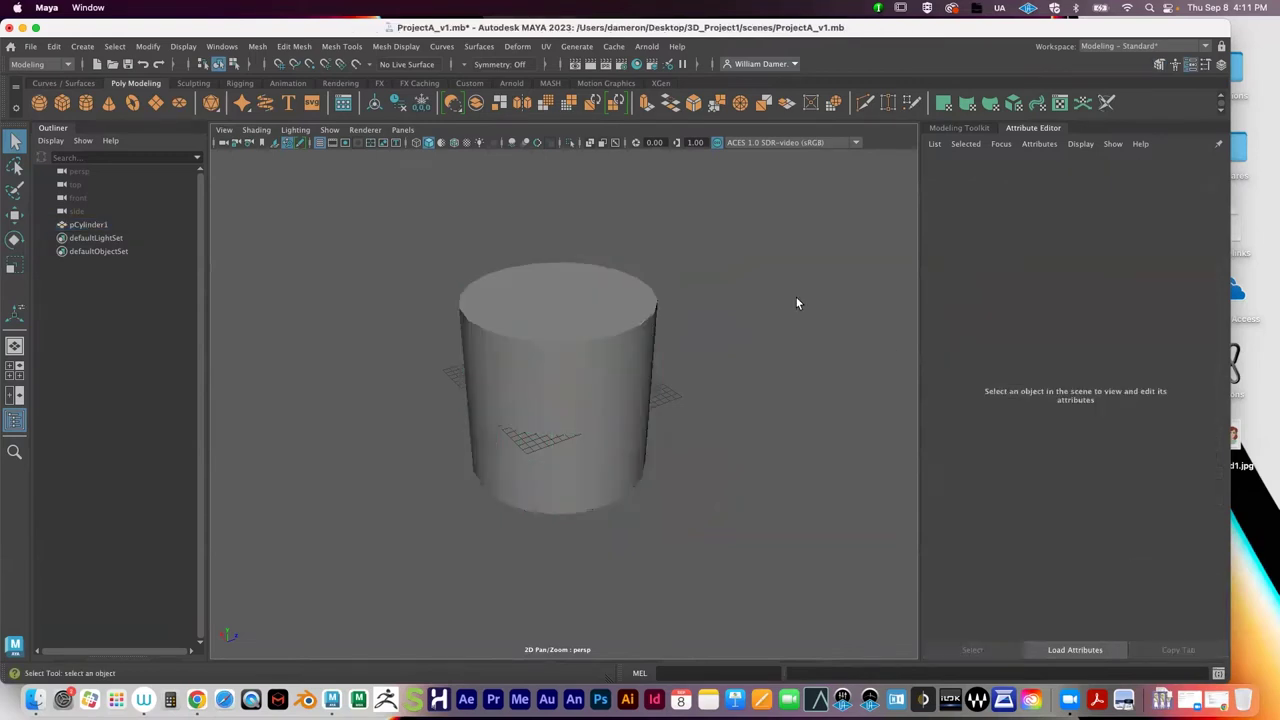
# Step: Move the cylinder straight up by about 15.04 so it sits above the grid, and deselect it
pyautogui.click(569, 356)
pyautogui.press('w')
pyautogui.moveTo(570, 322); pyautogui.dragTo(564, 237)
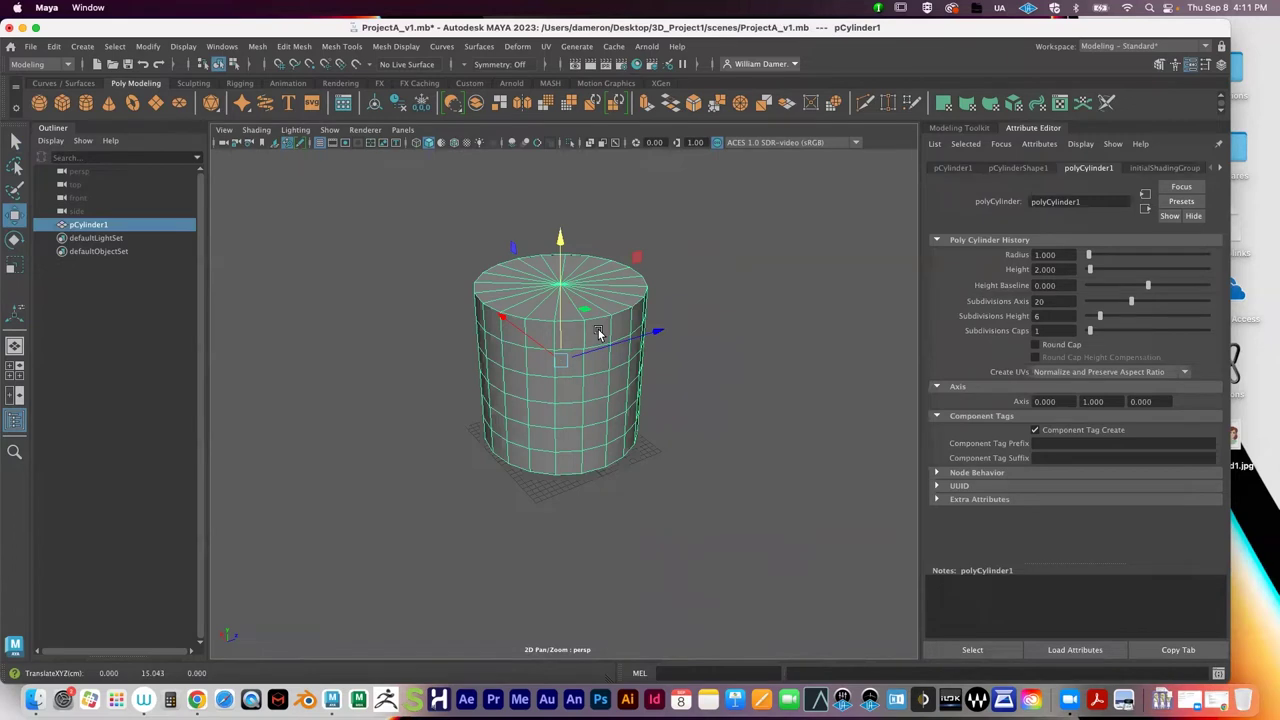
pyautogui.click(720, 397)
# Step: Show the cylinder in smooth mesh preview and examine its rounded upper rim with wireframe on shaded on and off
pyautogui.click(538, 354)
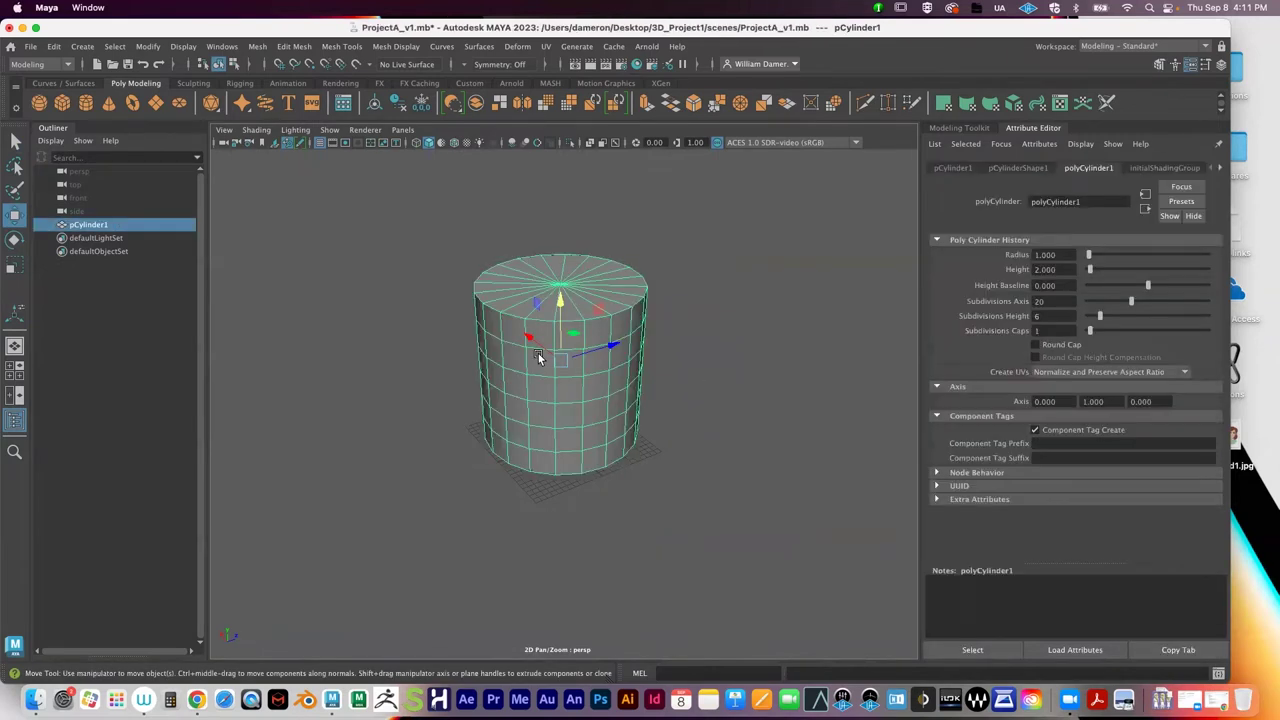
pyautogui.click(722, 418)
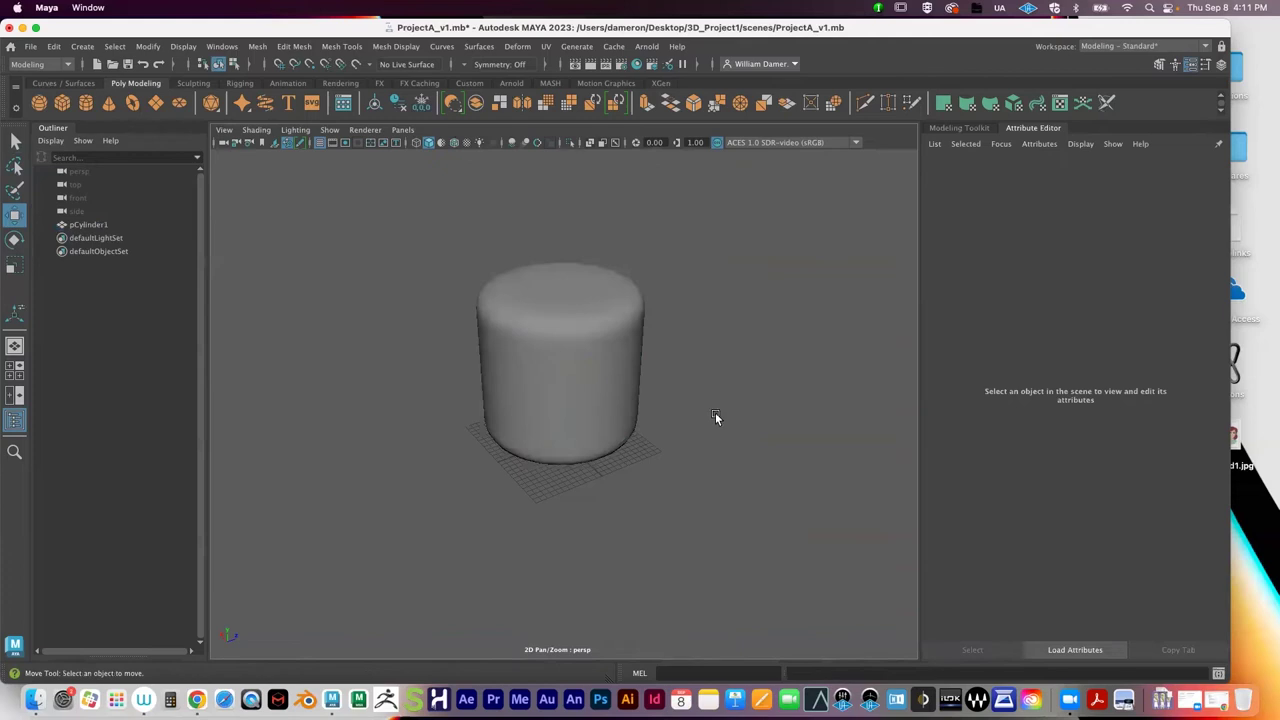
pyautogui.click(583, 379)
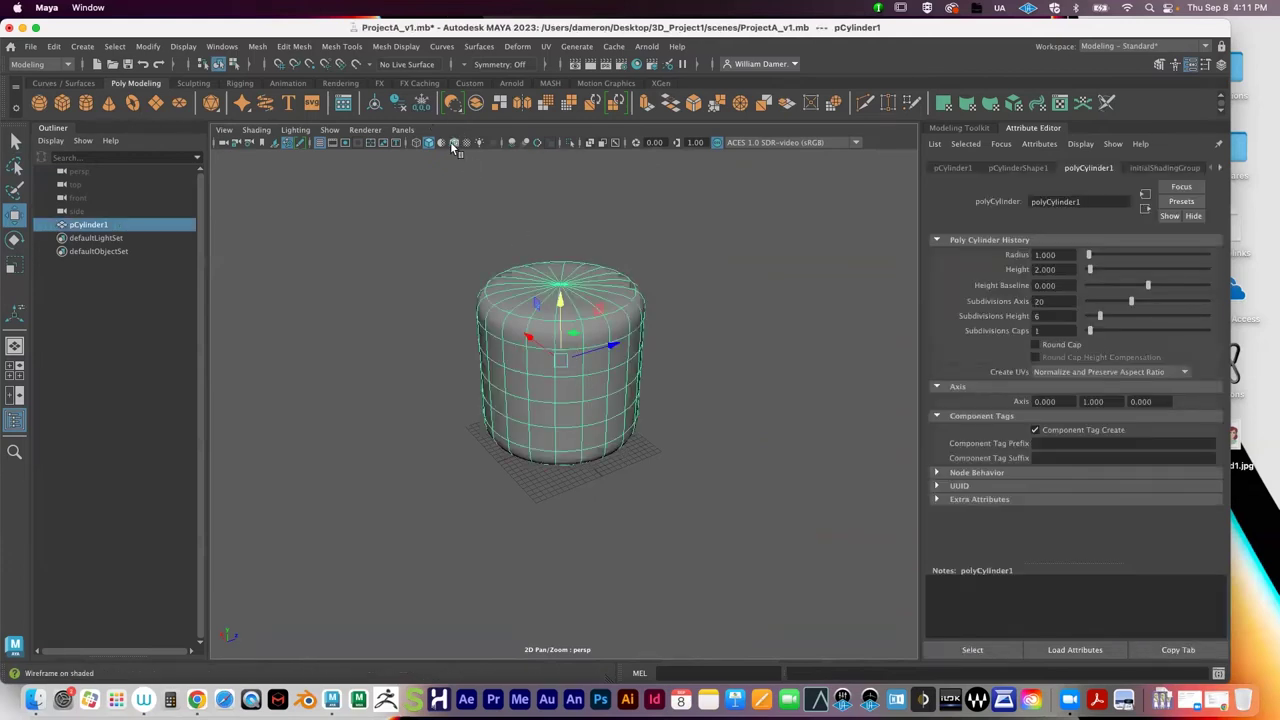
pyautogui.click(748, 372)
pyautogui.keyDown('alt'); pyautogui.moveTo(652, 322); pyautogui.dragTo(648, 402, button='middle'); pyautogui.keyUp('alt')
pyautogui.keyDown('alt'); pyautogui.moveTo(648, 402); pyautogui.dragTo(828, 424, button='right'); pyautogui.keyUp('alt')
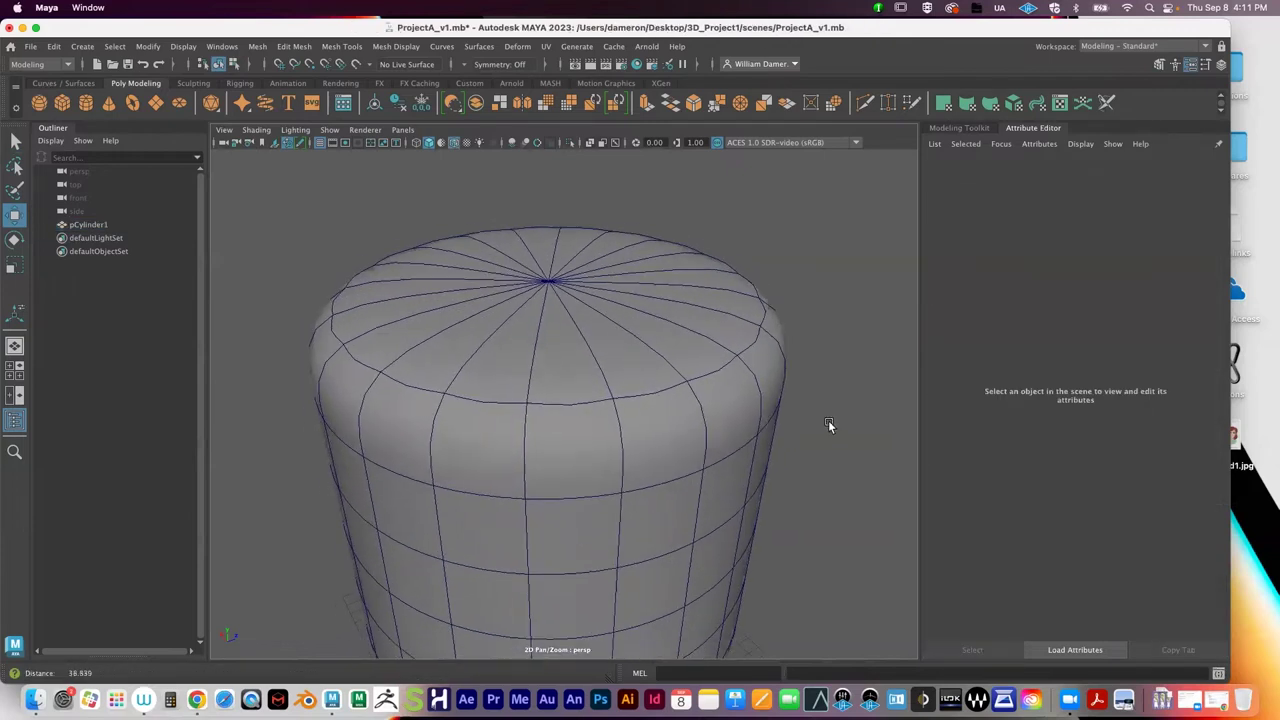
pyautogui.click(456, 143)
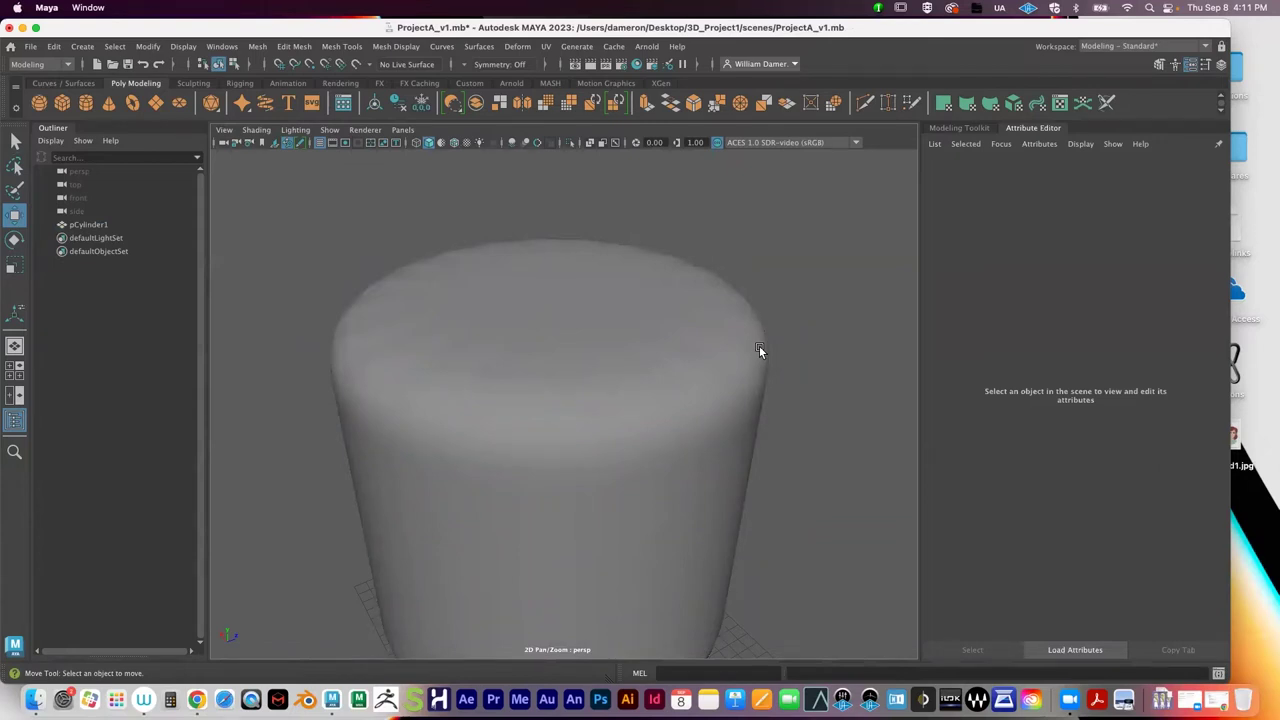
pyautogui.keyDown('alt'); pyautogui.moveTo(740, 358); pyautogui.dragTo(651, 354); pyautogui.keyUp('alt')
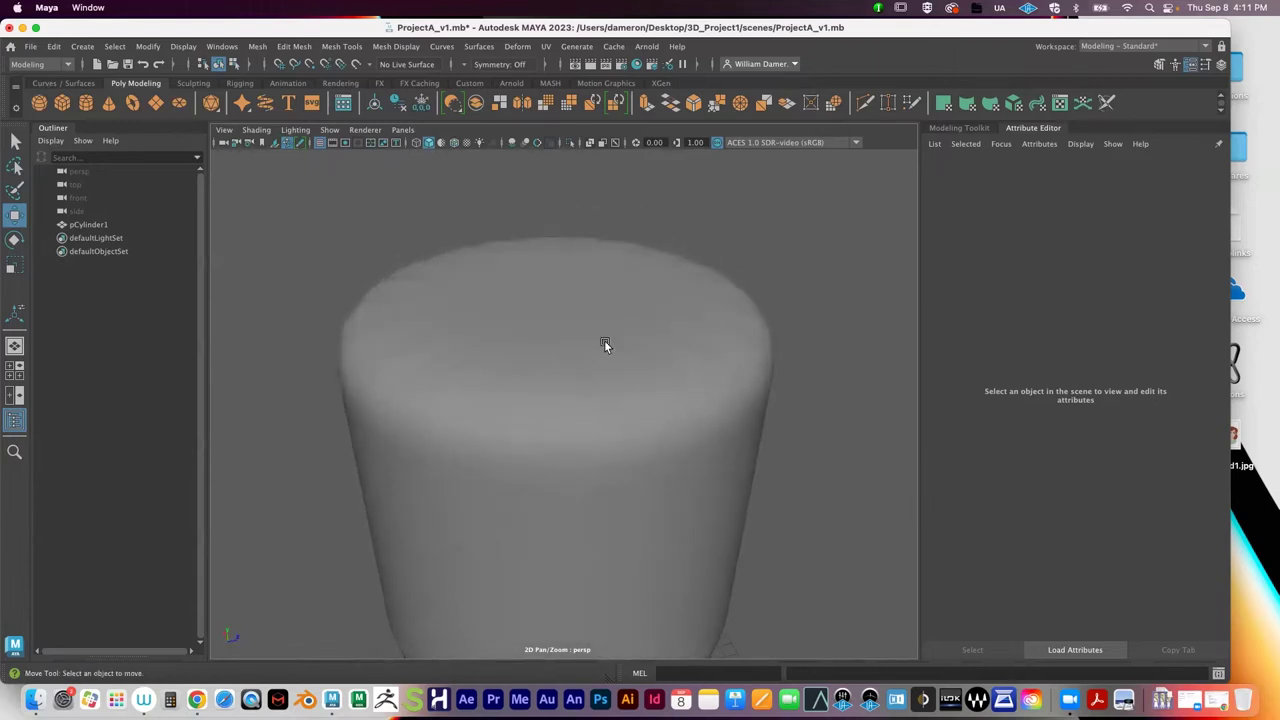
# Step: Turn off the cylinder's smooth mesh preview and set its Subdivisions Axis to 35
pyautogui.click(601, 417)
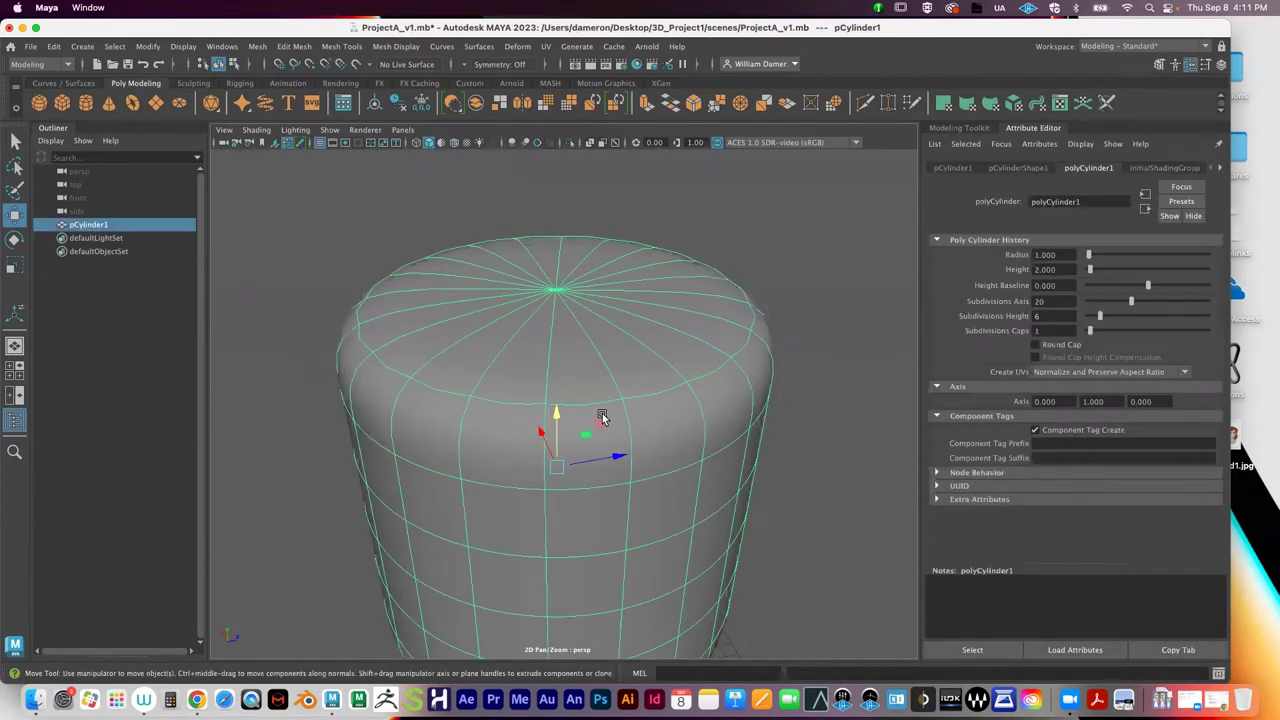
pyautogui.press('1')
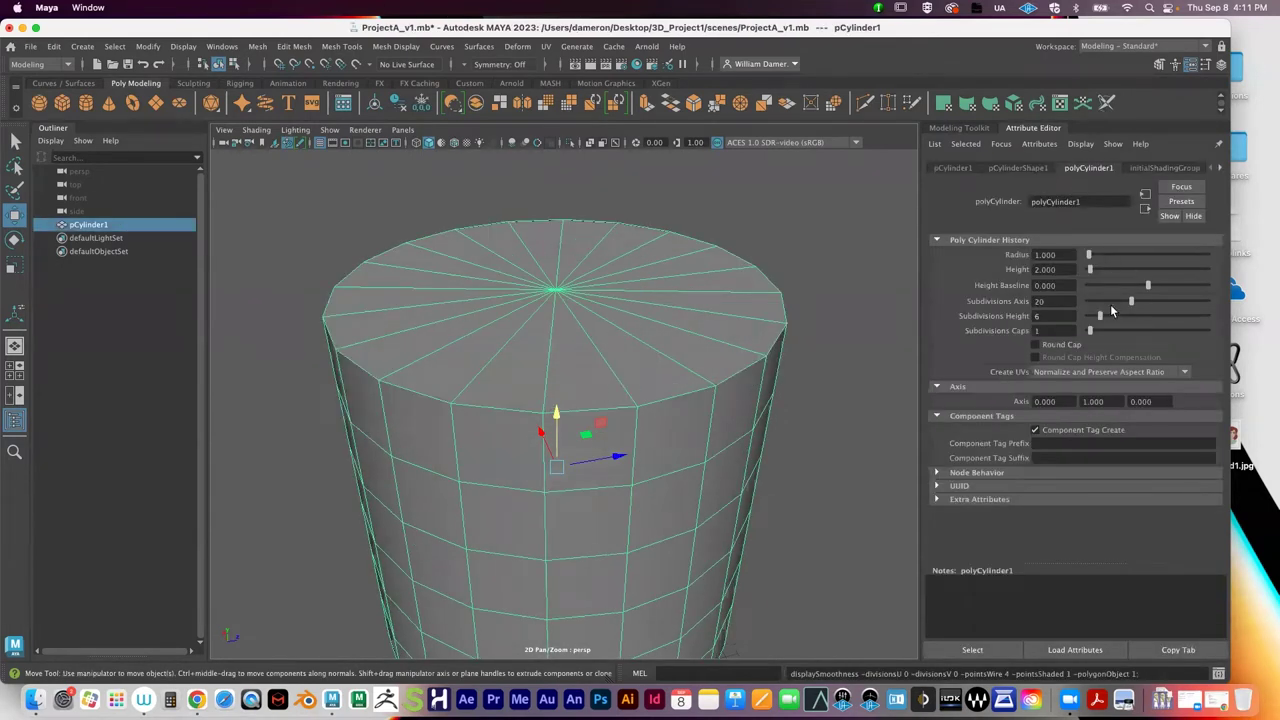
pyautogui.moveTo(1132, 301); pyautogui.dragTo(1165, 298)
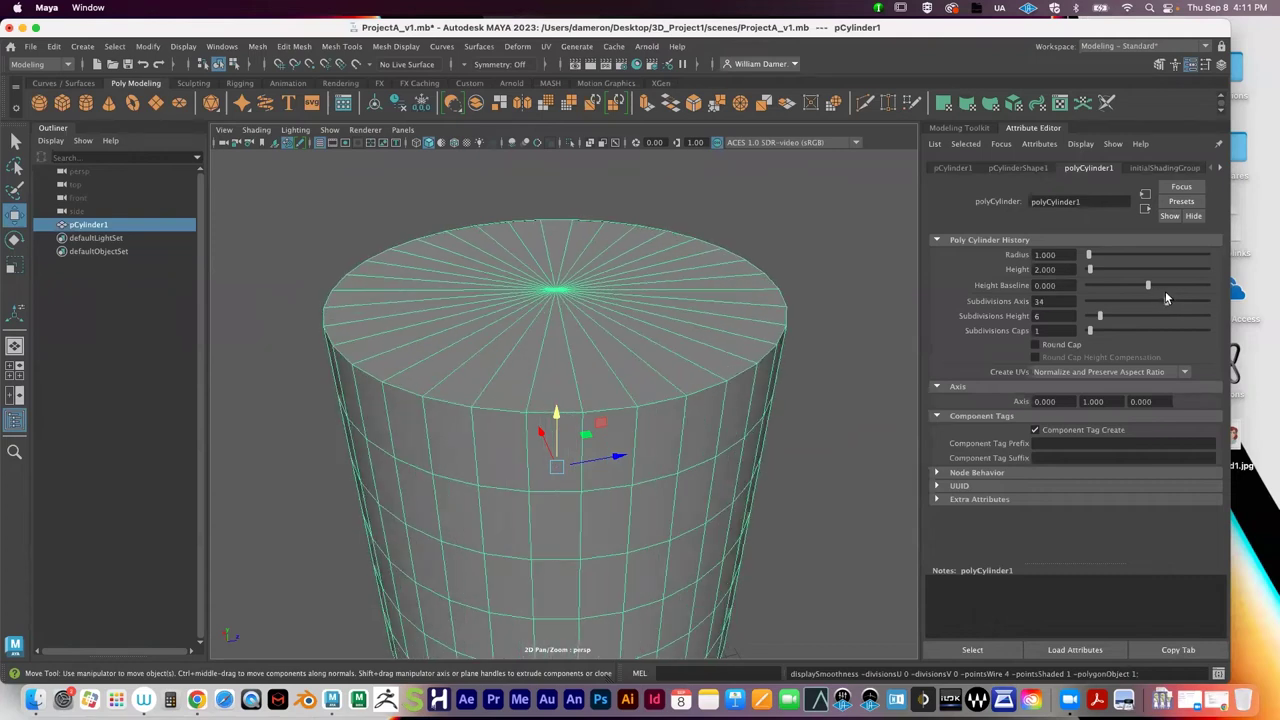
# Step: Show the more densely divided cylinder in smooth mesh preview, deselect it to check the surface, and reselect it
pyautogui.press('3')
pyautogui.click(800, 437)
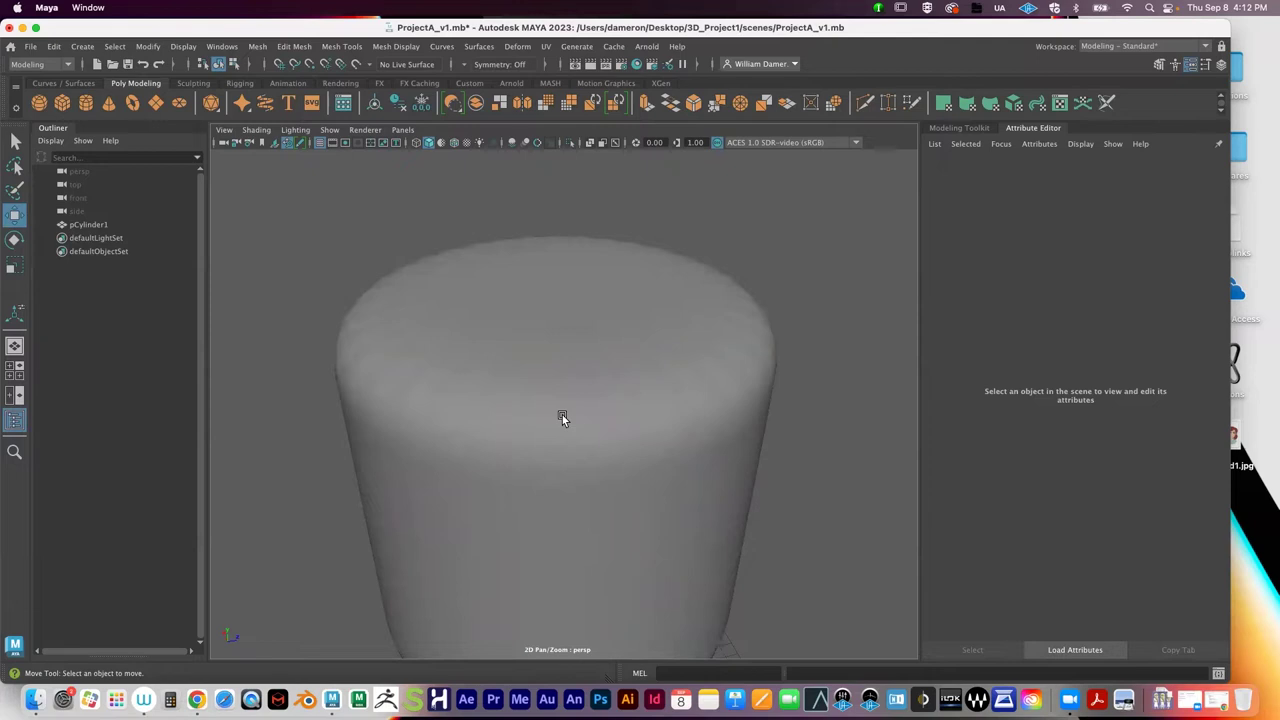
pyautogui.click(562, 418)
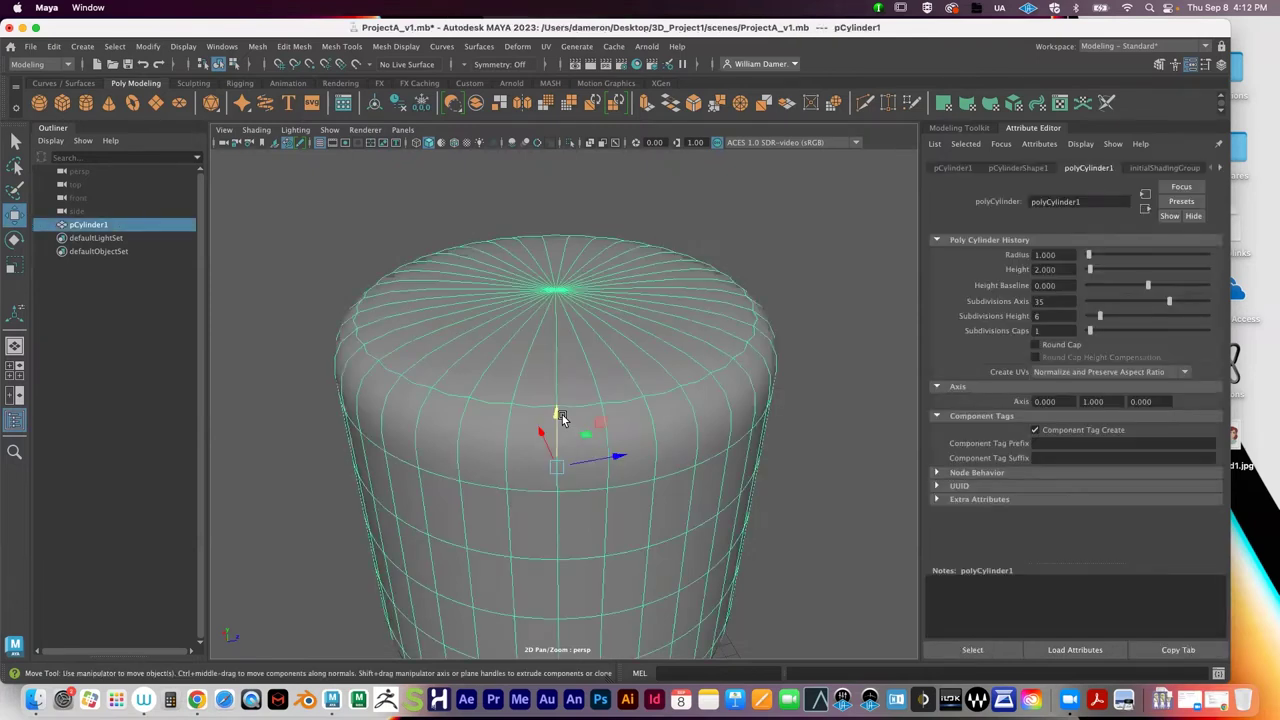
# Step: Turn off the cylinder's smooth mesh preview and set its Subdivisions Caps to 6
pyautogui.press('1')
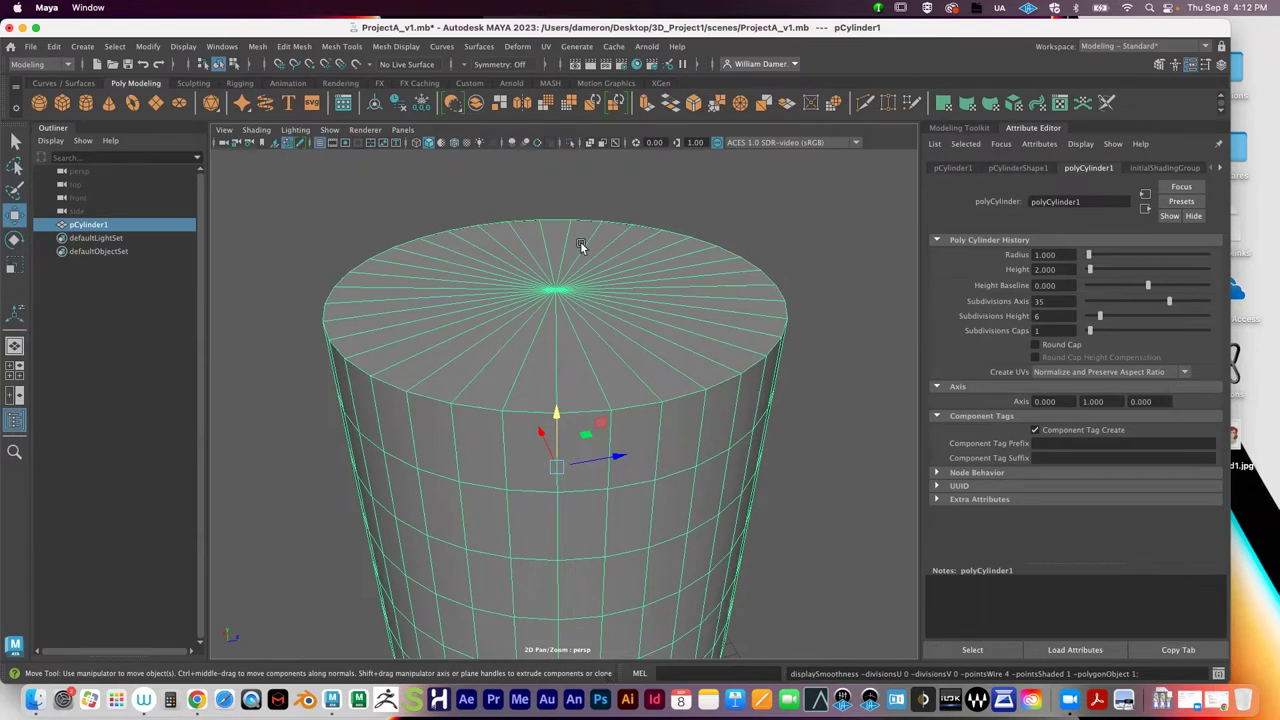
pyautogui.moveTo(1090, 330); pyautogui.dragTo(1101, 333)
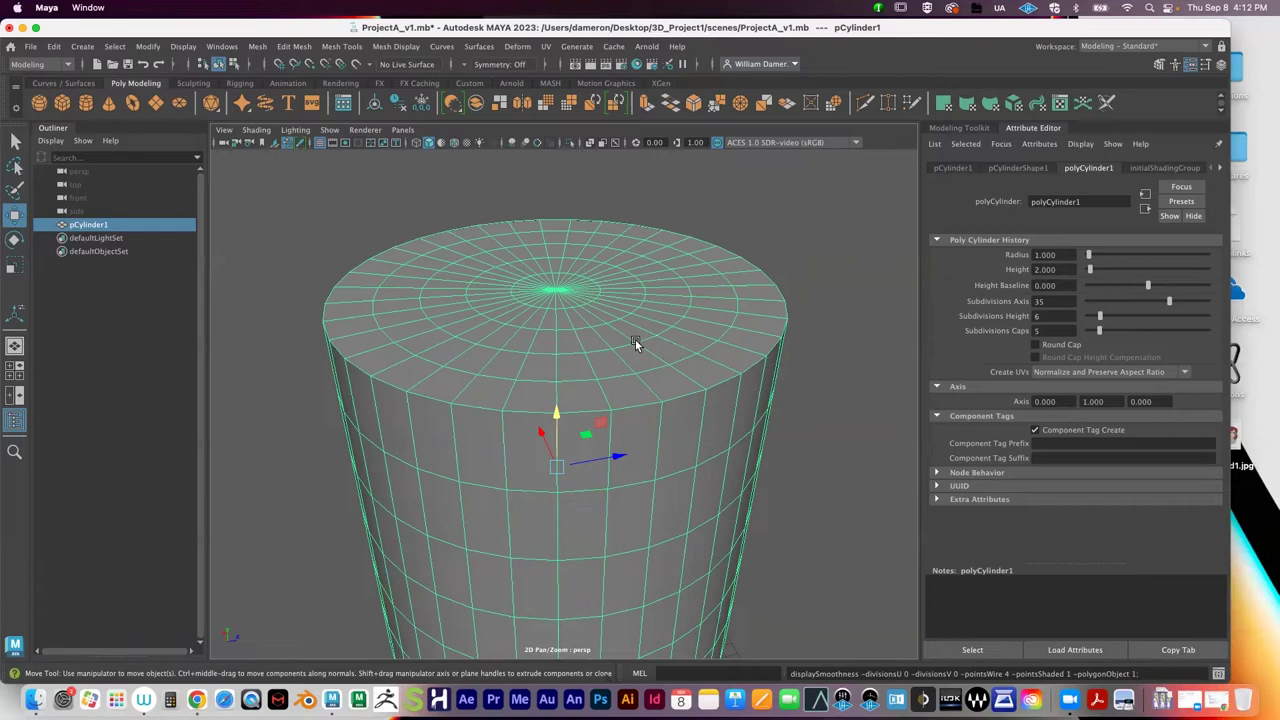
pyautogui.moveTo(1103, 334); pyautogui.dragTo(1101, 331)
# Step: Show the cylinder with the subdivided caps in smooth mesh preview, deselect it to check the rim, and reselect it
pyautogui.press('3')
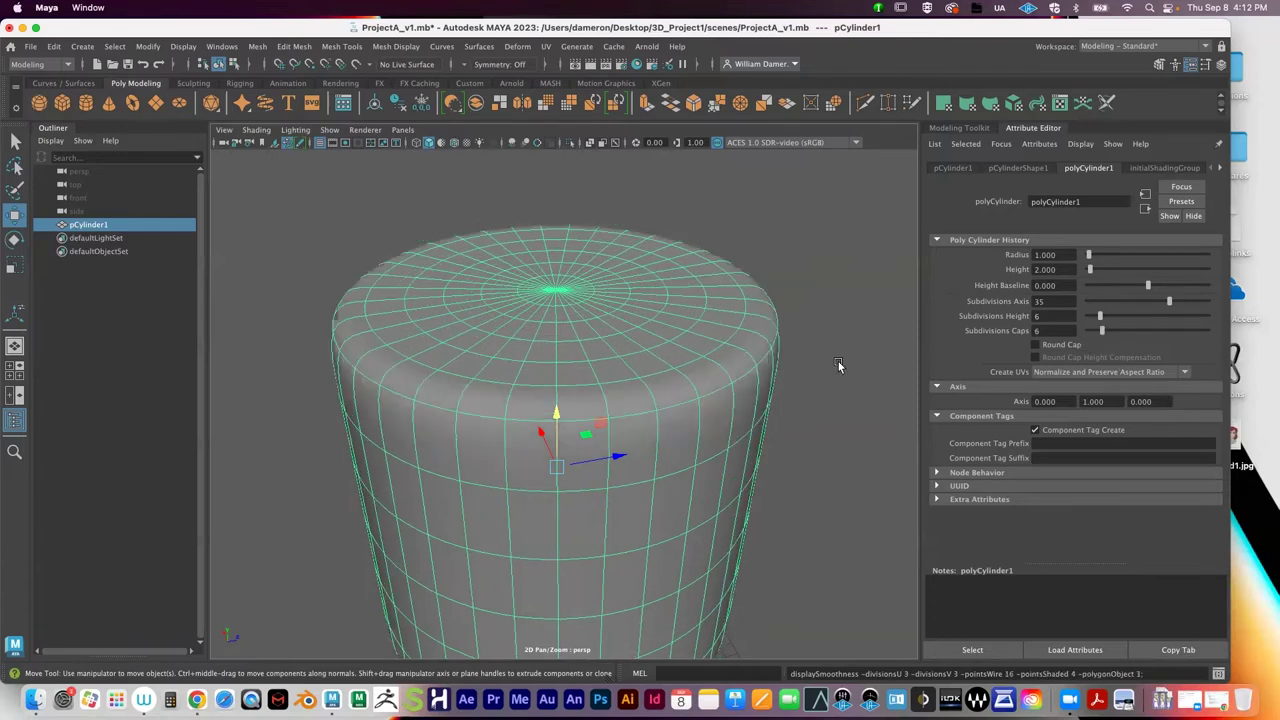
pyautogui.click(796, 437)
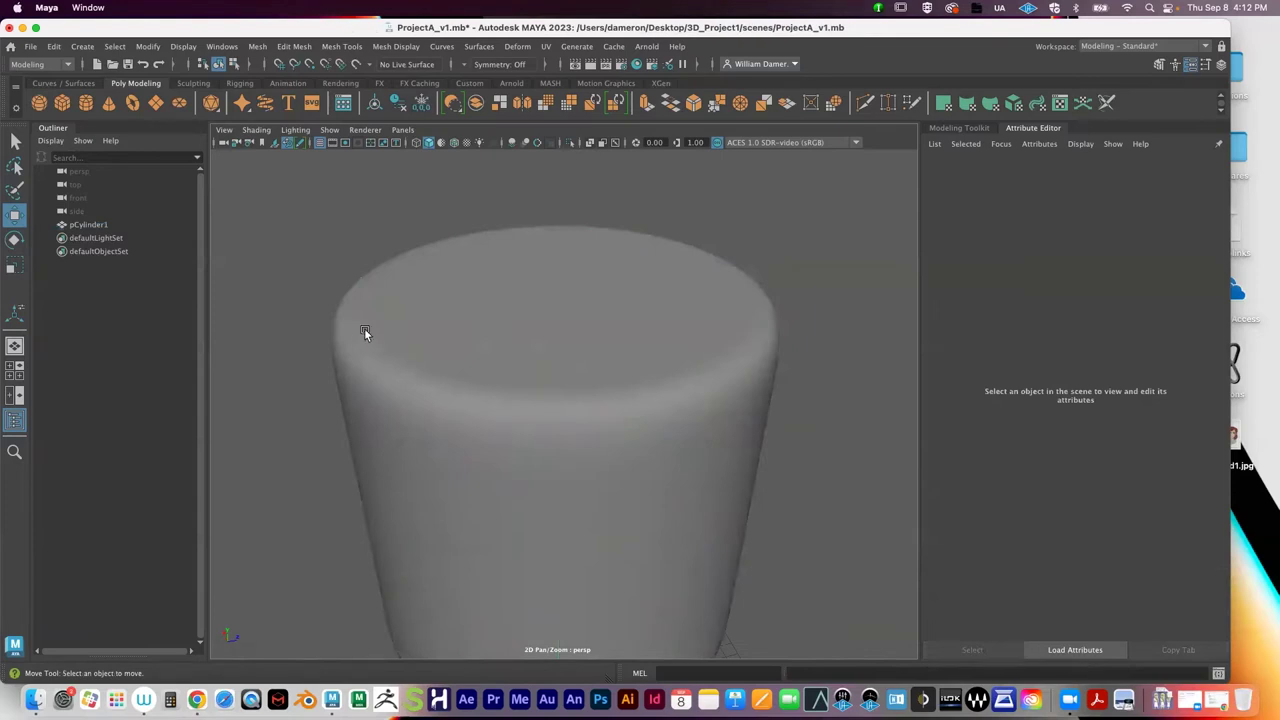
pyautogui.click(604, 379)
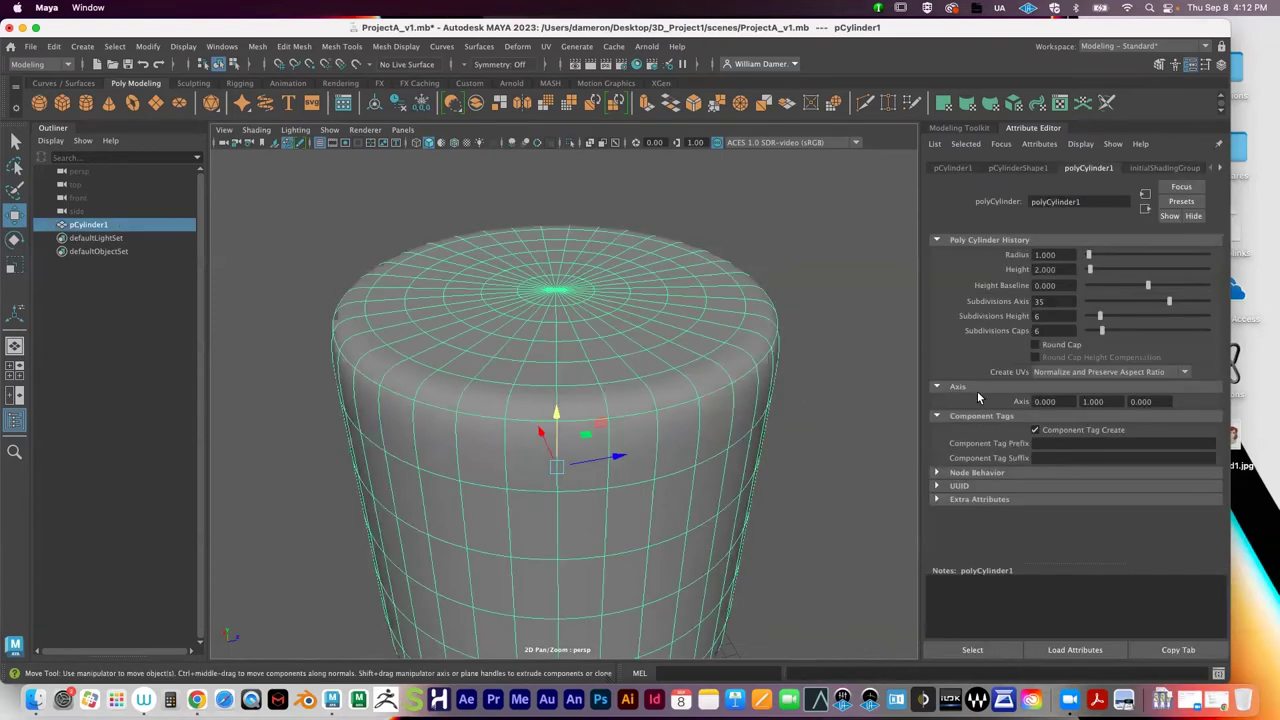
# Step: Try Subdivisions Caps values of 0 and 2 on the smoothed cylinder, and return it to 1 with smooth mesh preview off
pyautogui.moveTo(1101, 330); pyautogui.dragTo(1060, 338)
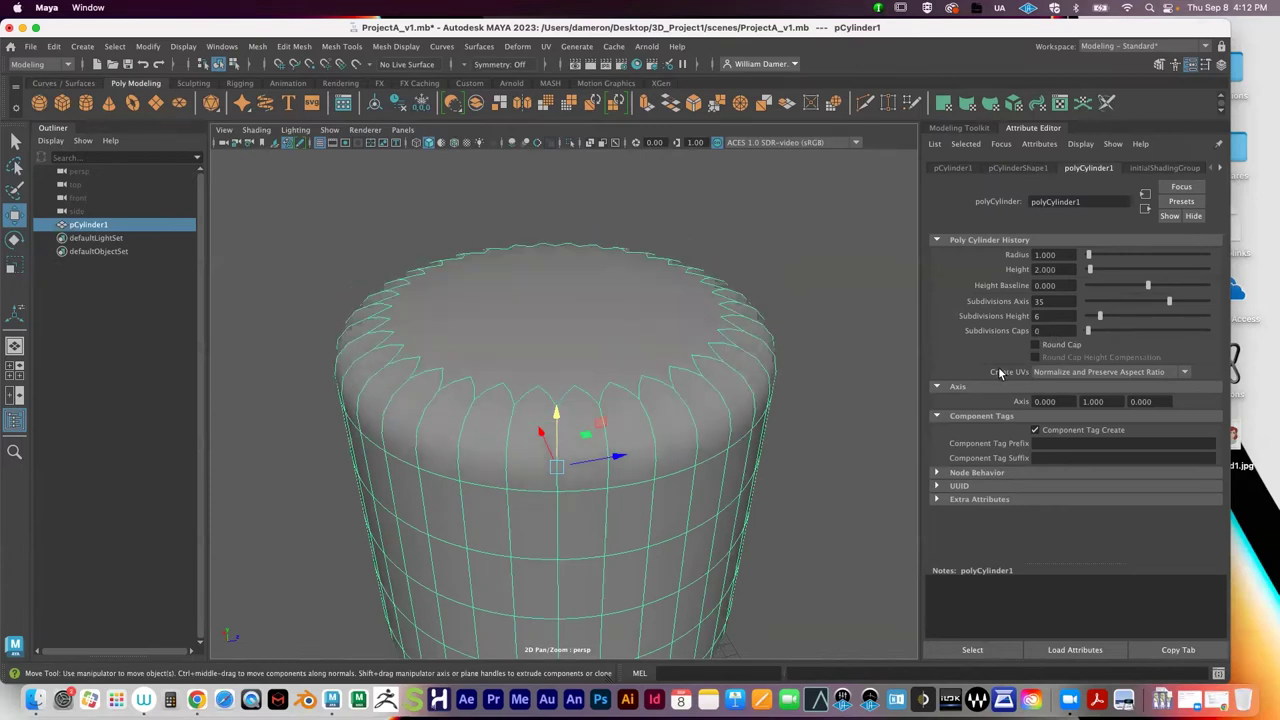
pyautogui.click(1093, 330)
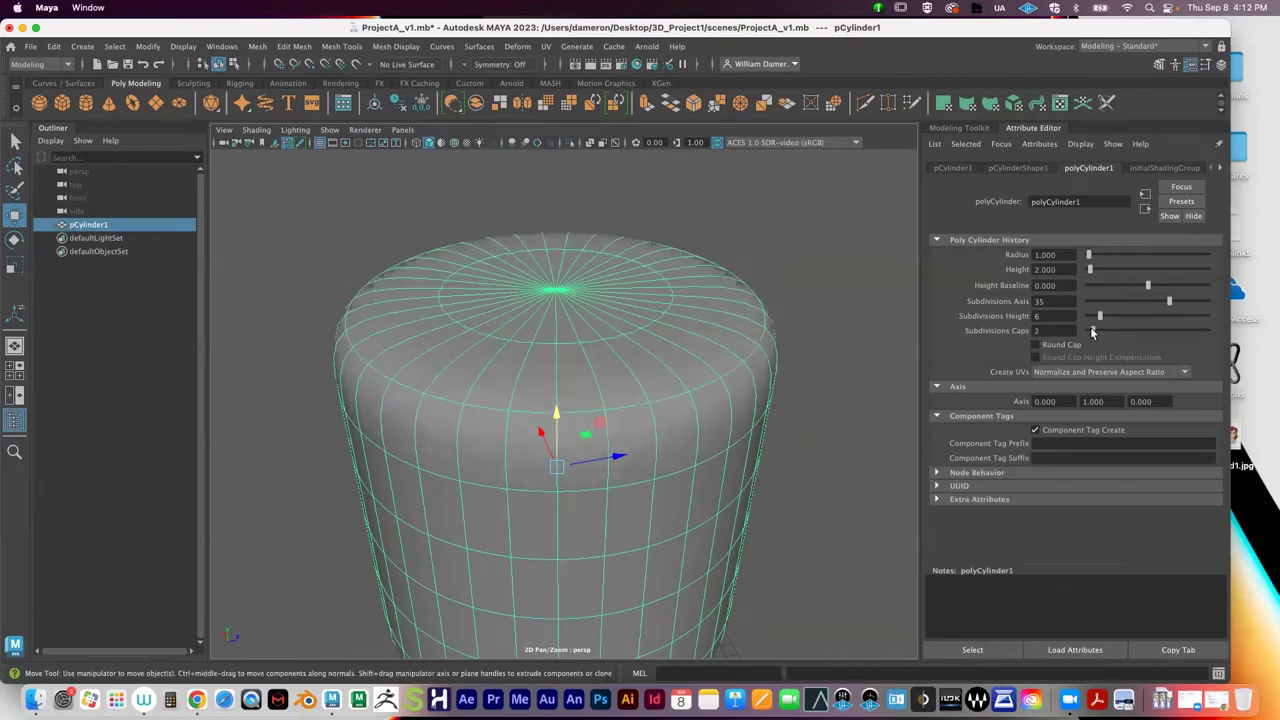
pyautogui.click(815, 410)
pyautogui.click(700, 421)
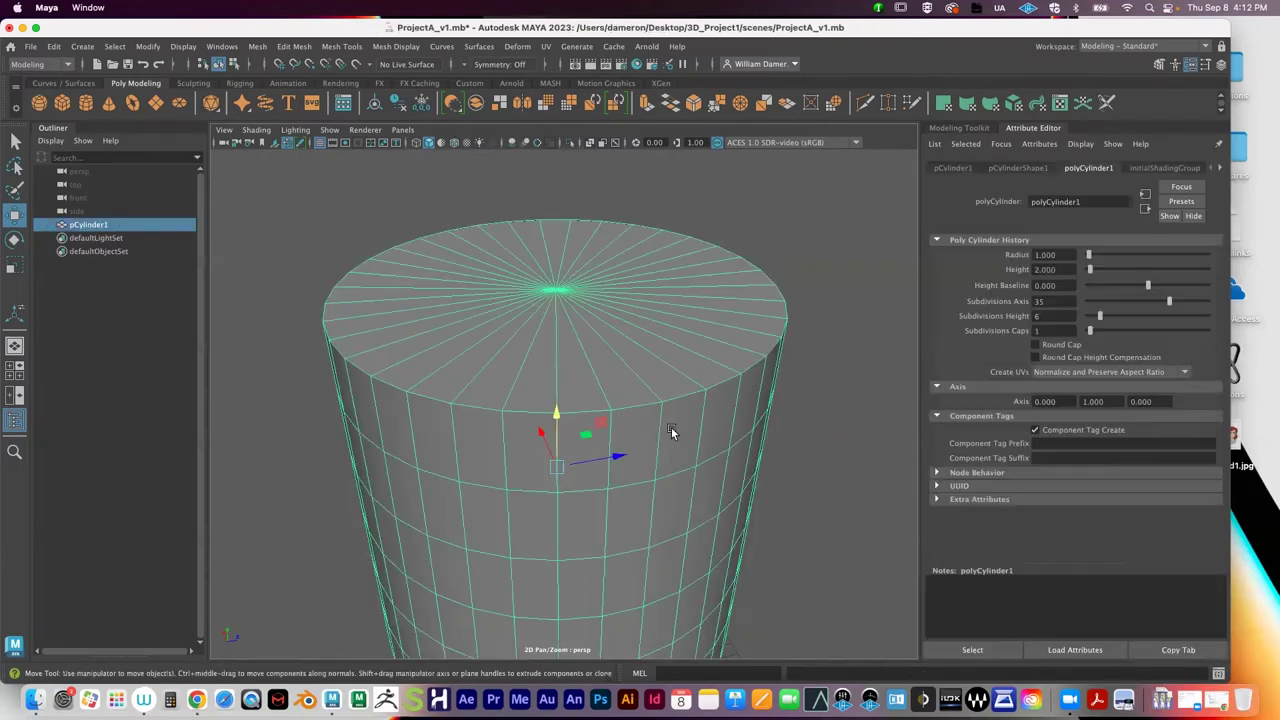
# Step: Show the cylinder with a single cap subdivision in smooth mesh preview, deselect it to inspect the rim shading, and reselect it
pyautogui.press('3')
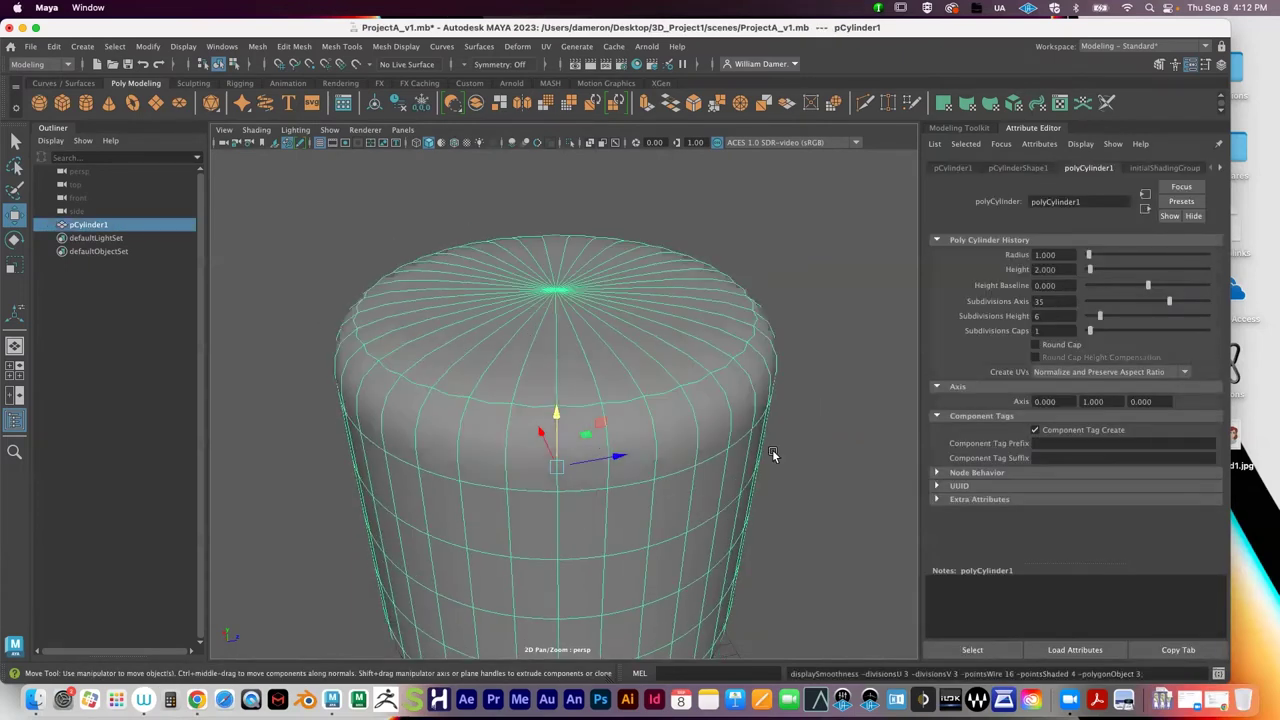
pyautogui.click(772, 449)
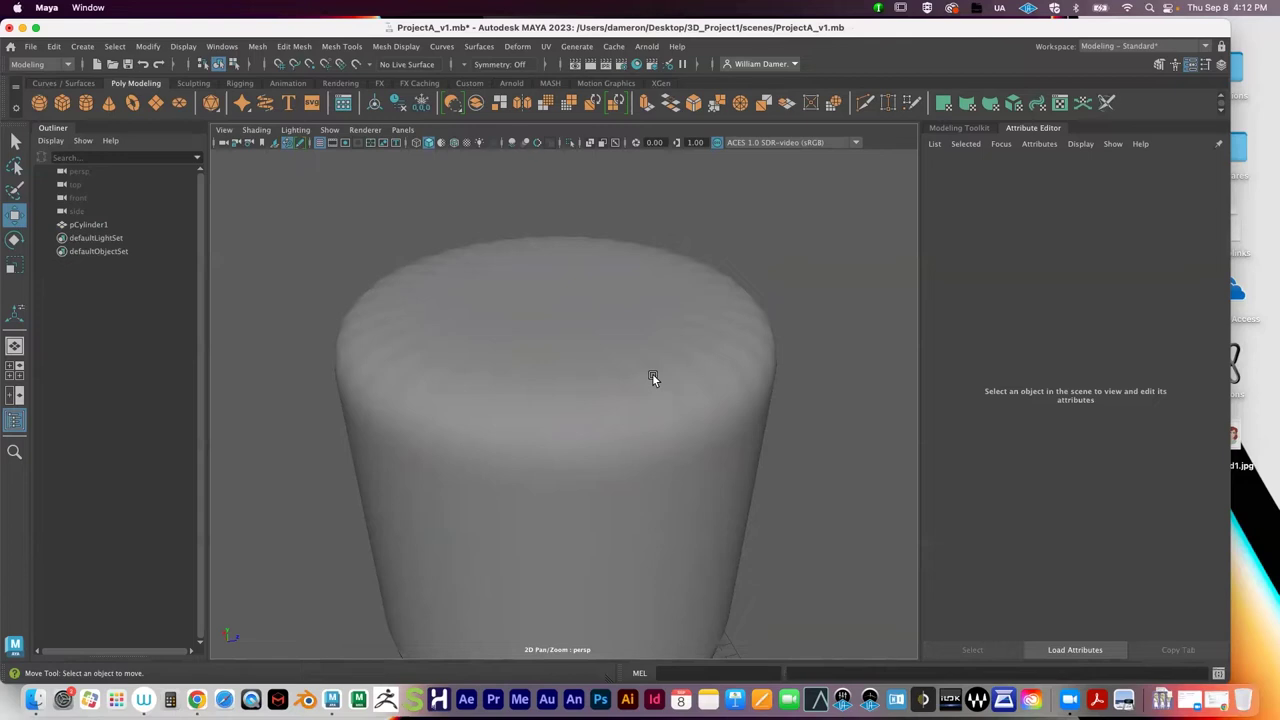
pyautogui.click(614, 386)
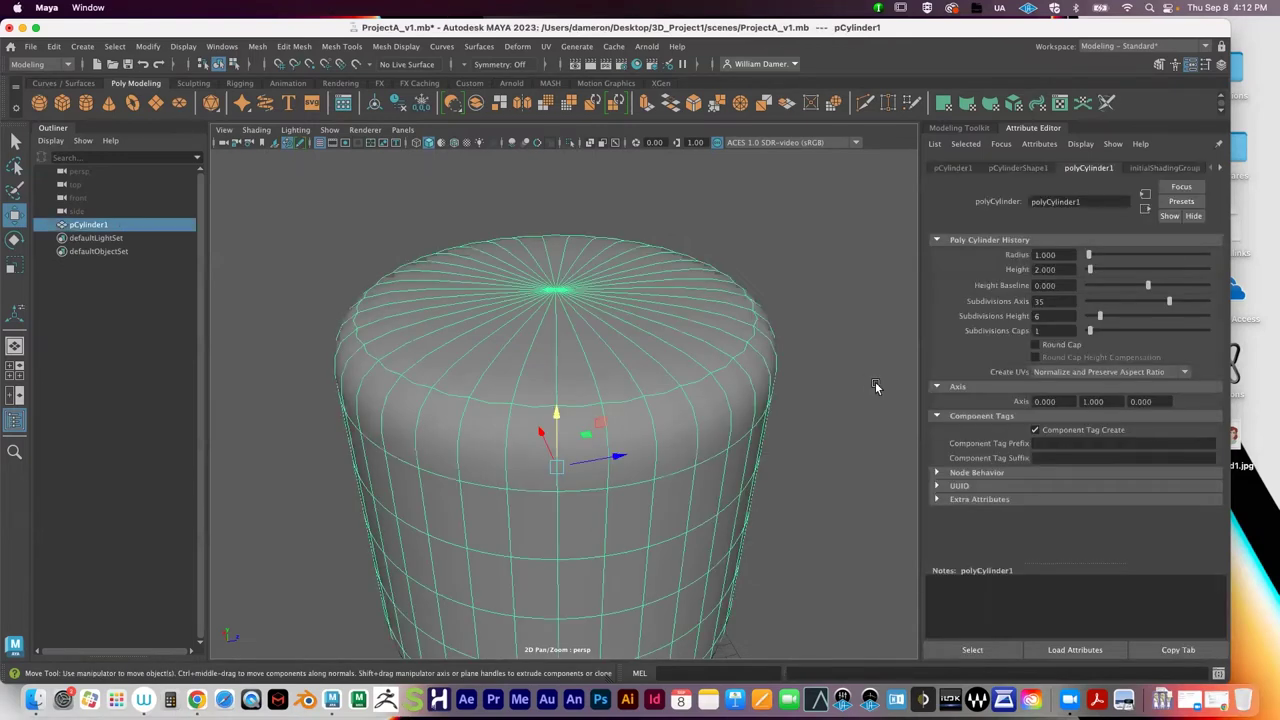
# Step: Turn off the smooth mesh preview, switch the cylinder to vertex mode, and select the centre vertex of its top cap
pyautogui.press('1')
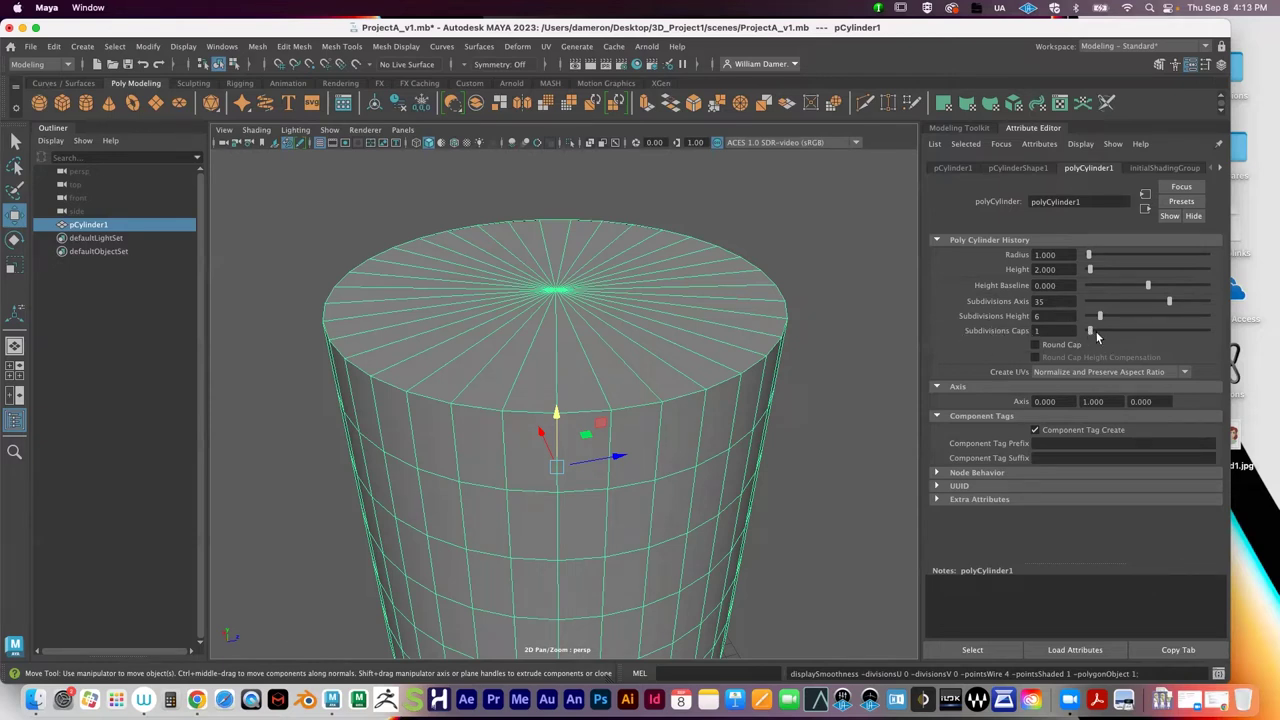
pyautogui.moveTo(1090, 332); pyautogui.dragTo(1091, 331)
pyautogui.keyDown('alt'); pyautogui.moveTo(601, 307); pyautogui.dragTo(496, 266); pyautogui.keyUp('alt')
pyautogui.scroll(3, 531, 344)
pyautogui.press('q')
pyautogui.moveTo(496, 266)
pyautogui.mouseDown(button='right')
pyautogui.moveTo(505, 237)
pyautogui.moveTo(550, 243)
pyautogui.moveTo(575, 298)
pyautogui.moveTo(605, 266)
pyautogui.moveTo(485, 286)
pyautogui.mouseUp(button='right')
pyautogui.scroll(-5, 723, 405)
pyautogui.scroll(5, 533, 336)
pyautogui.click(534, 316)
pyautogui.keyDown('alt'); pyautogui.moveTo(566, 362); pyautogui.dragTo(560, 335); pyautogui.keyUp('alt')
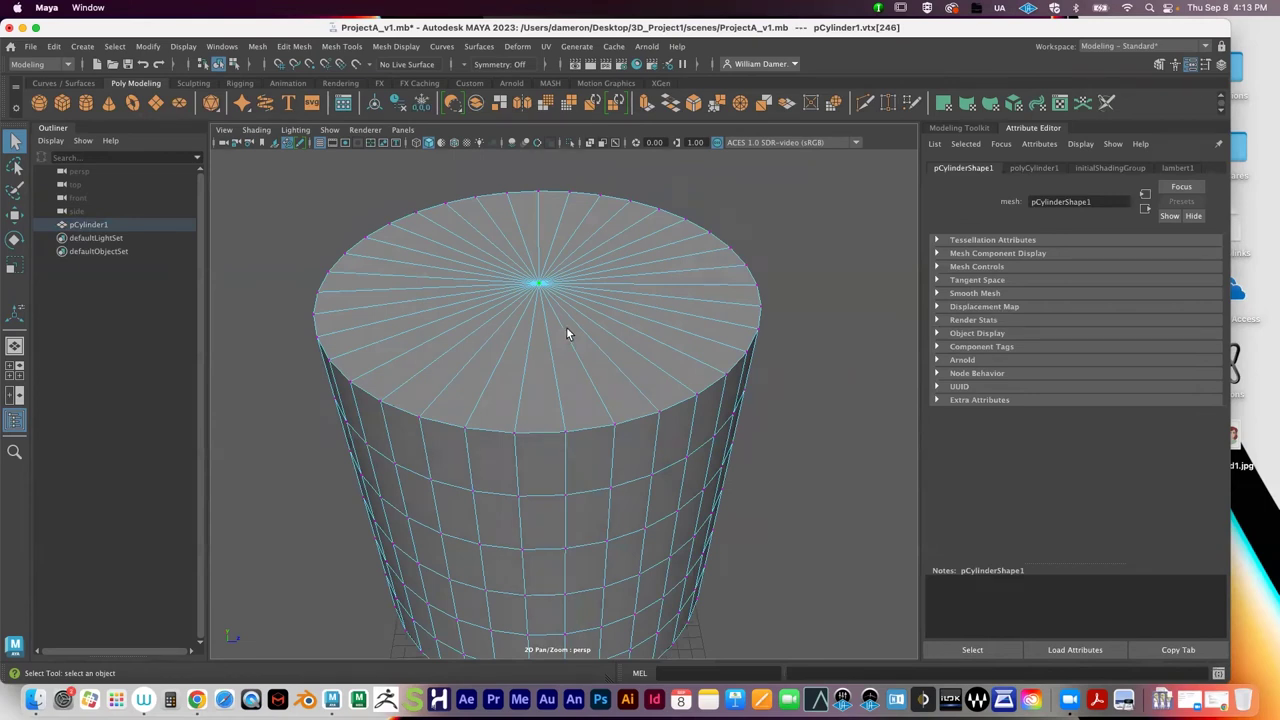
# Step: Examine the top cap's triangular faces in smooth mesh preview, and return to object mode with the cylinder selected
pyautogui.press('3')
pyautogui.click(770, 446)
pyautogui.moveTo(564, 361); pyautogui.dragTo(630, 316, button='right')
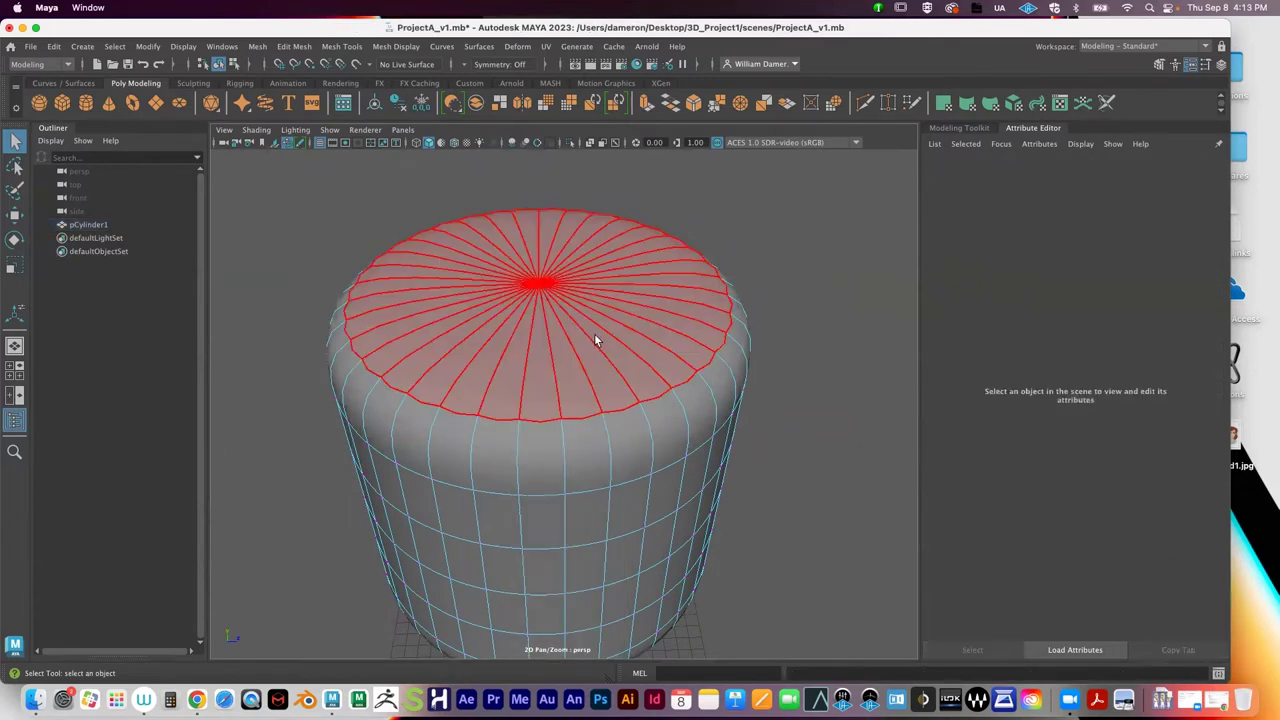
pyautogui.rightClick(541, 290)
pyautogui.moveTo(541, 295); pyautogui.dragTo(606, 266, button='right')
pyautogui.click(625, 380)
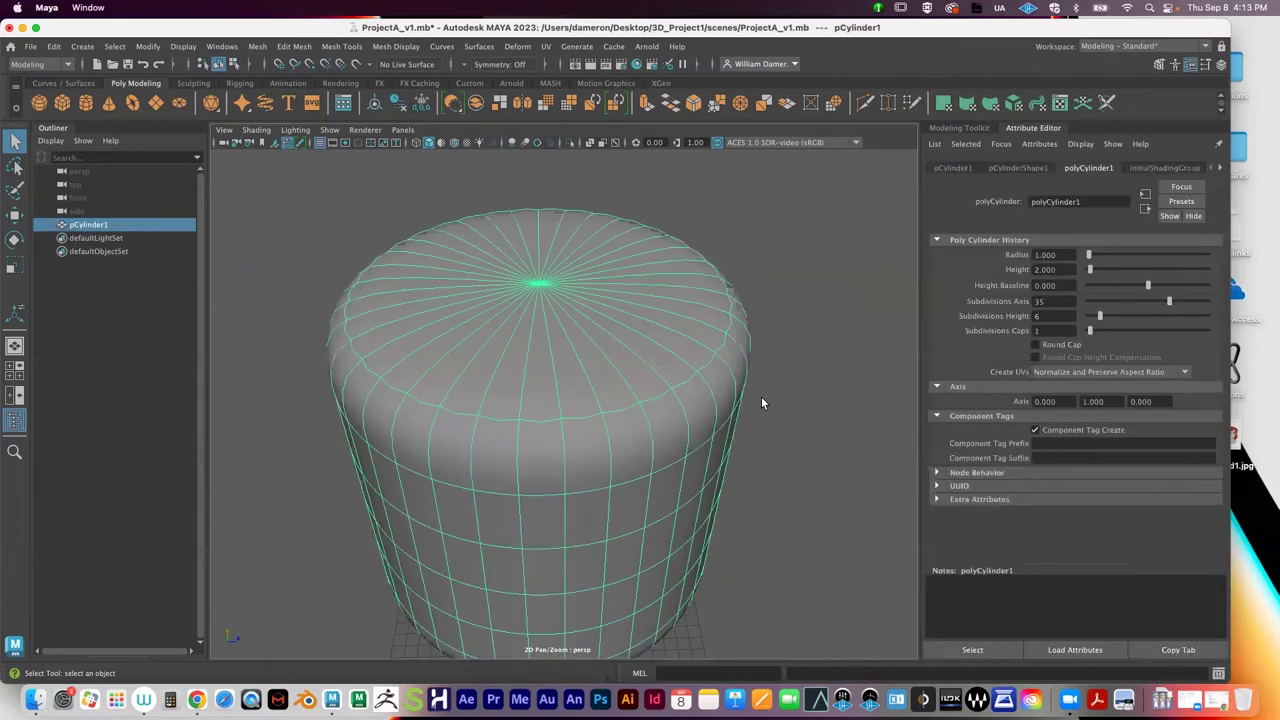
# Step: Slightly increase the unsmoothed cylinder's Subdivisions Caps, show it in smooth mesh preview, and deselect it to check the rim
pyautogui.press('1')
pyautogui.click(855, 401)
pyautogui.click(660, 402)
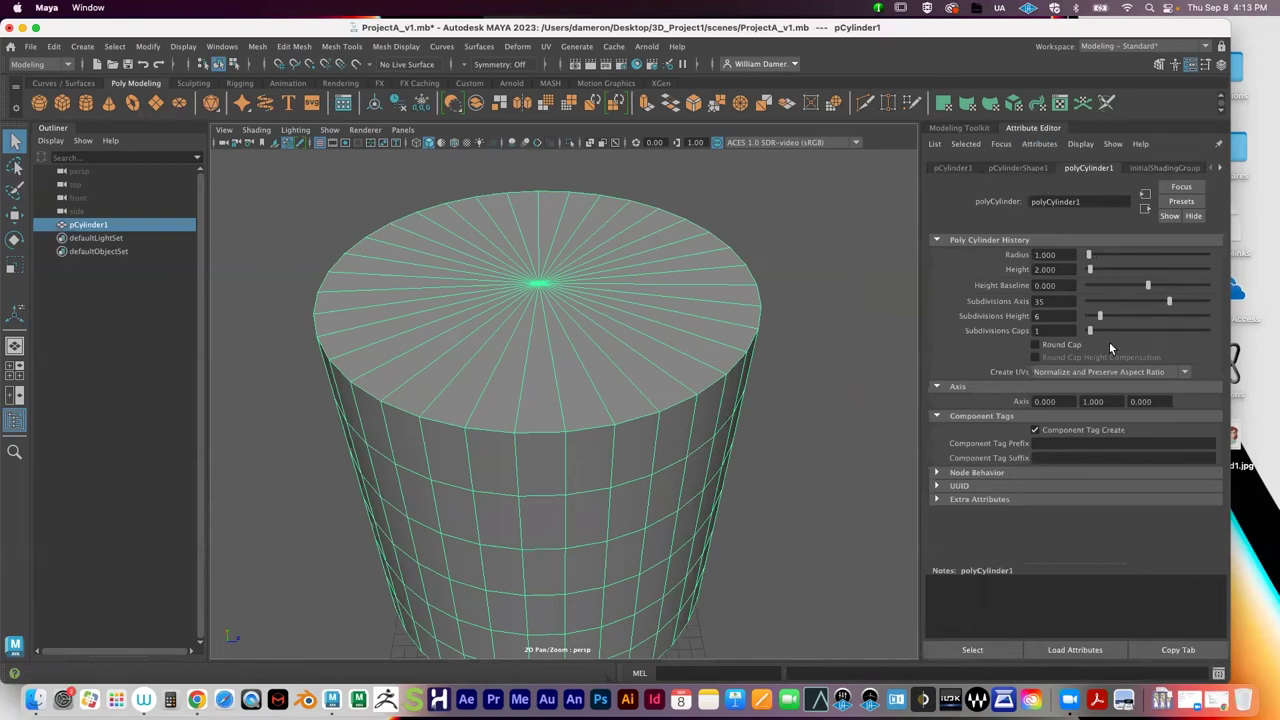
pyautogui.moveTo(1092, 334); pyautogui.dragTo(1095, 335)
pyautogui.press('3')
pyautogui.click(814, 433)
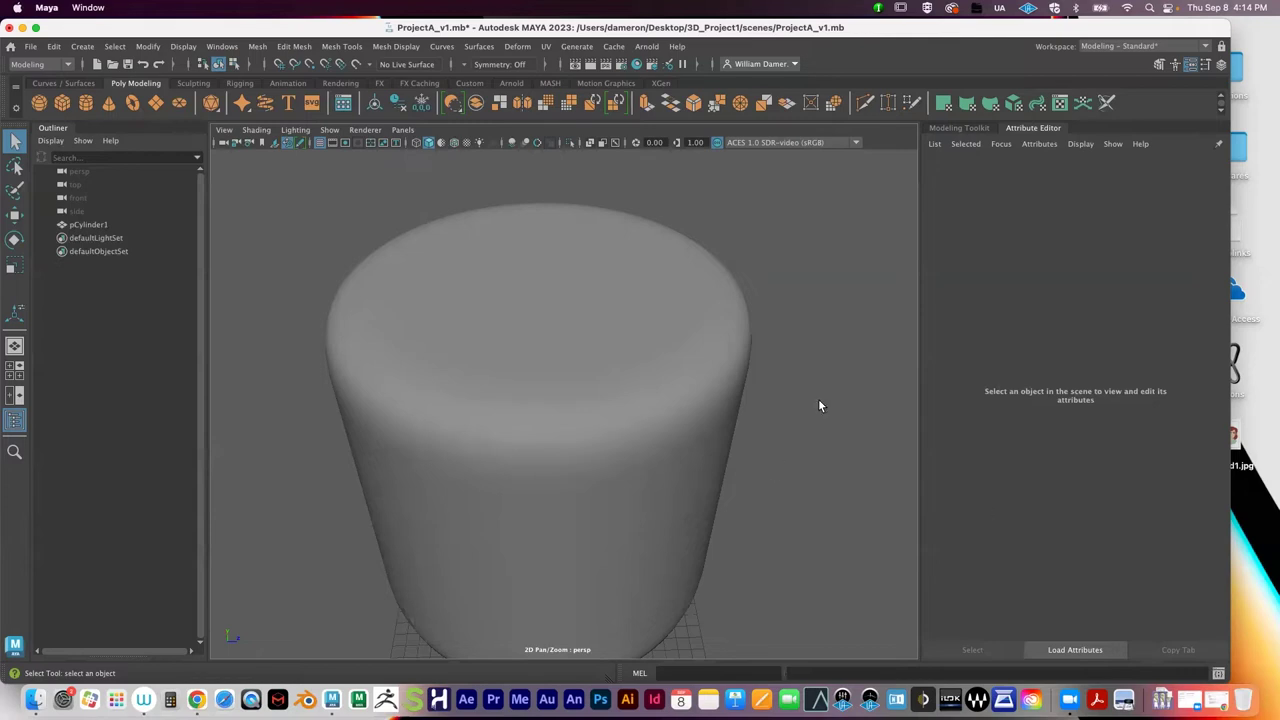
pyautogui.keyDown('alt'); pyautogui.moveTo(534, 414); pyautogui.dragTo(469, 394, button='right'); pyautogui.keyUp('alt')
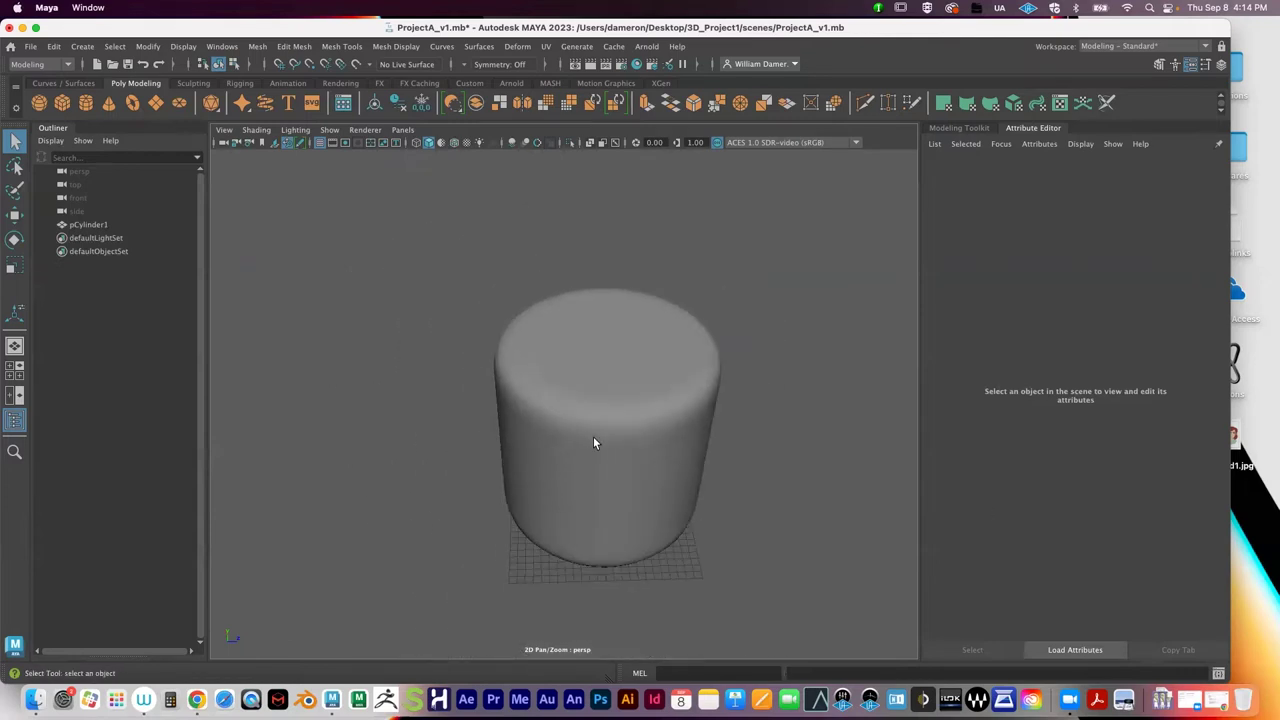
pyautogui.click(593, 436)
pyautogui.keyDown('alt'); pyautogui.moveTo(613, 476); pyautogui.dragTo(687, 441); pyautogui.keyUp('alt')
pyautogui.keyDown('alt'); pyautogui.moveTo(751, 432); pyautogui.dragTo(615, 437, button='right'); pyautogui.keyUp('alt')
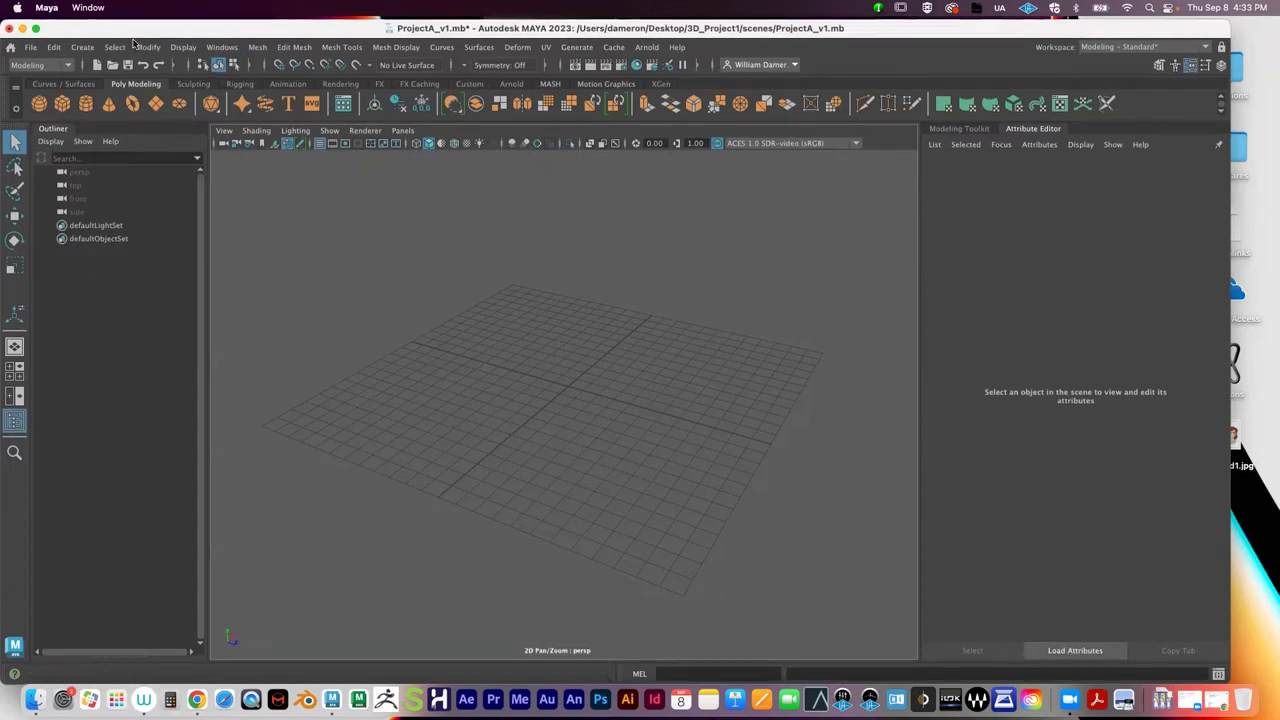
# Step: Switch to Finder and preview the studio reference images What-is-a-Cyclorama-Cyclorama-Definition-Example.jpeg and image-asset.jpeg from the desktop
pyautogui.moveTo(135, 35); pyautogui.dragTo(146, 78)
pyautogui.moveTo(45, 72)
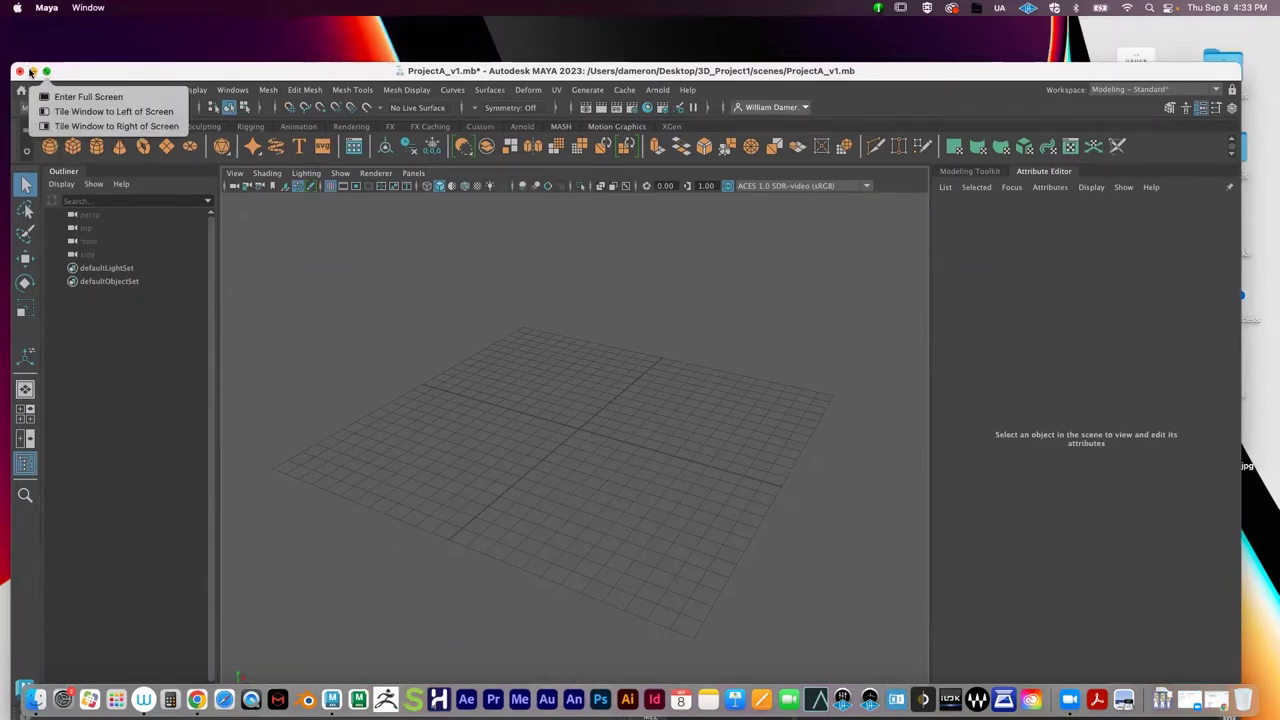
pyautogui.click(32, 72)
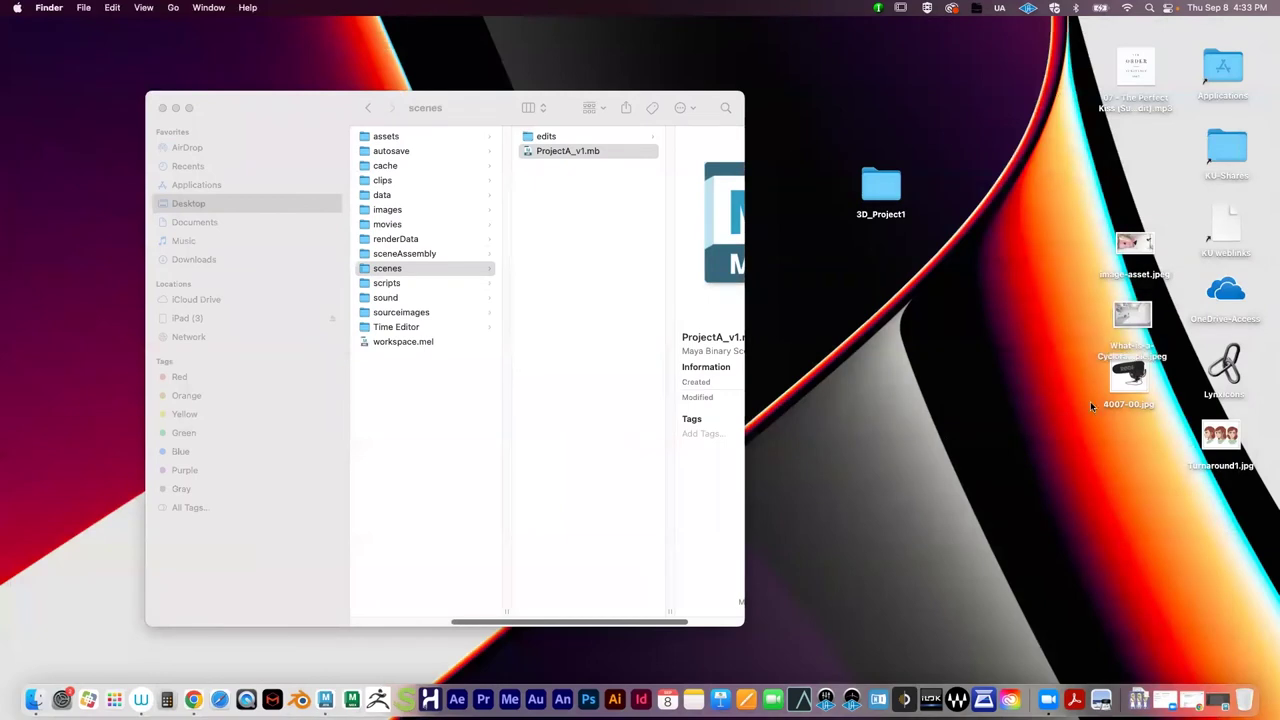
pyautogui.click(1132, 280)
pyautogui.keyDown('super'); pyautogui.click(1138, 315); pyautogui.keyUp('super')
pyautogui.press('space')
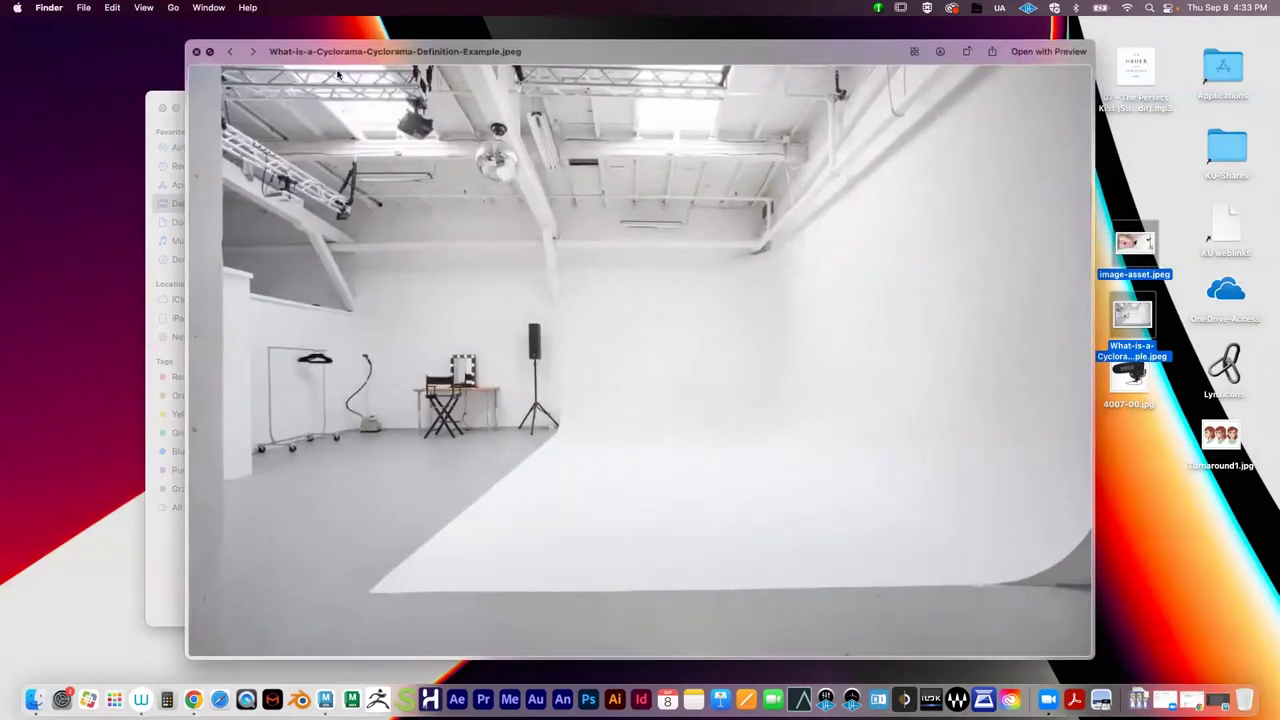
pyautogui.click(254, 52)
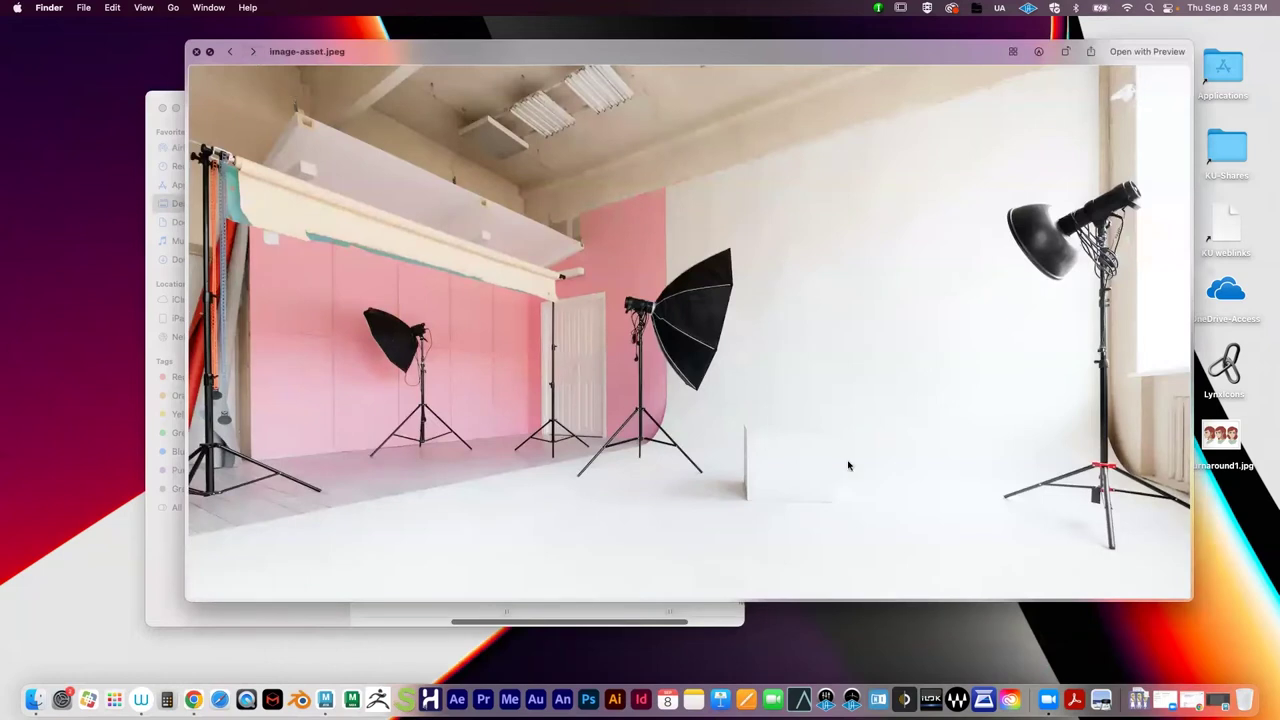
pyautogui.moveTo(366, 65); pyautogui.dragTo(308, 91)
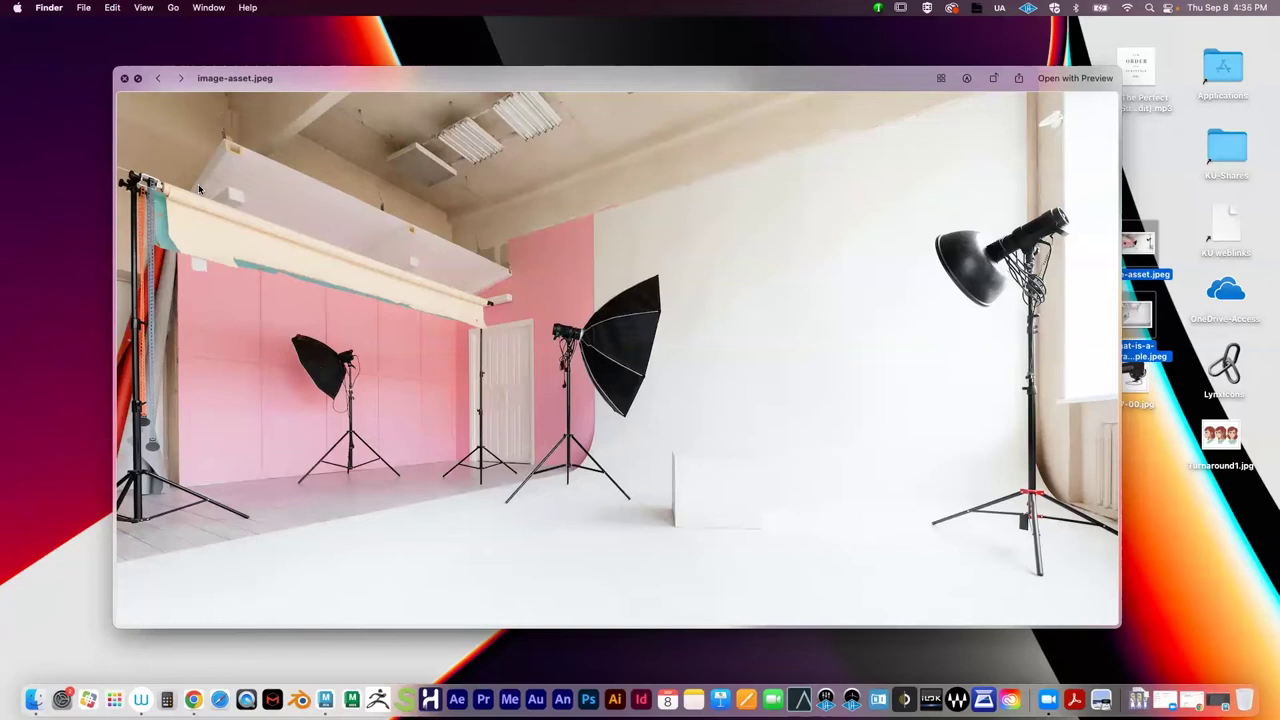
pyautogui.click(123, 78)
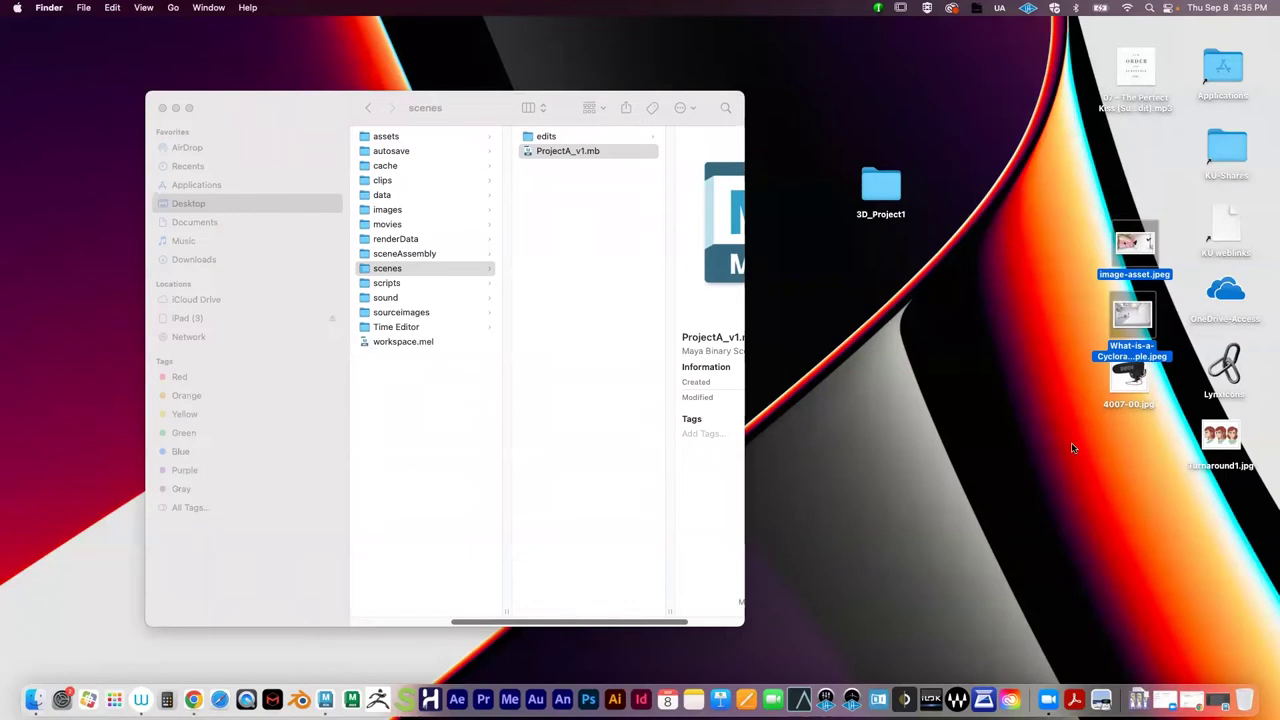
# Step: Return to Maya and create a polygon plane primitive at the origin
pyautogui.click(1222, 705)
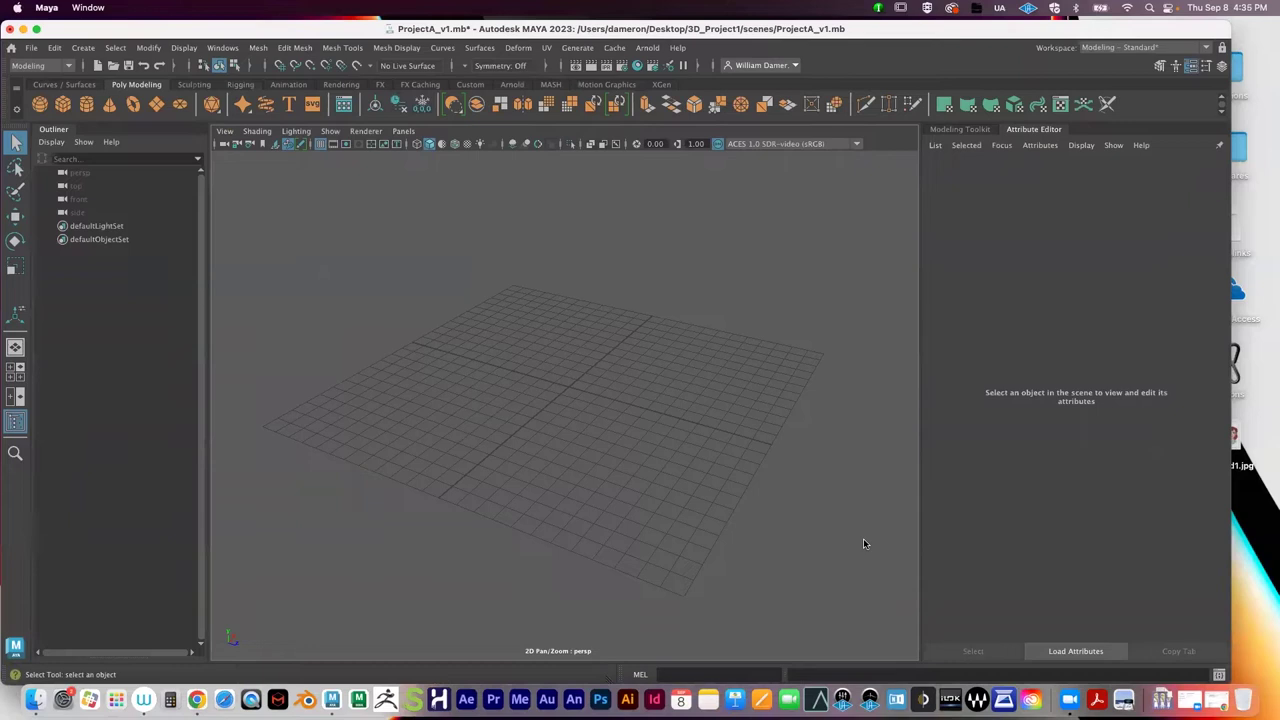
pyautogui.scroll(4, 540, 340)
pyautogui.keyDown('alt'); pyautogui.moveTo(550, 390); pyautogui.dragTo(511, 320); pyautogui.keyUp('alt')
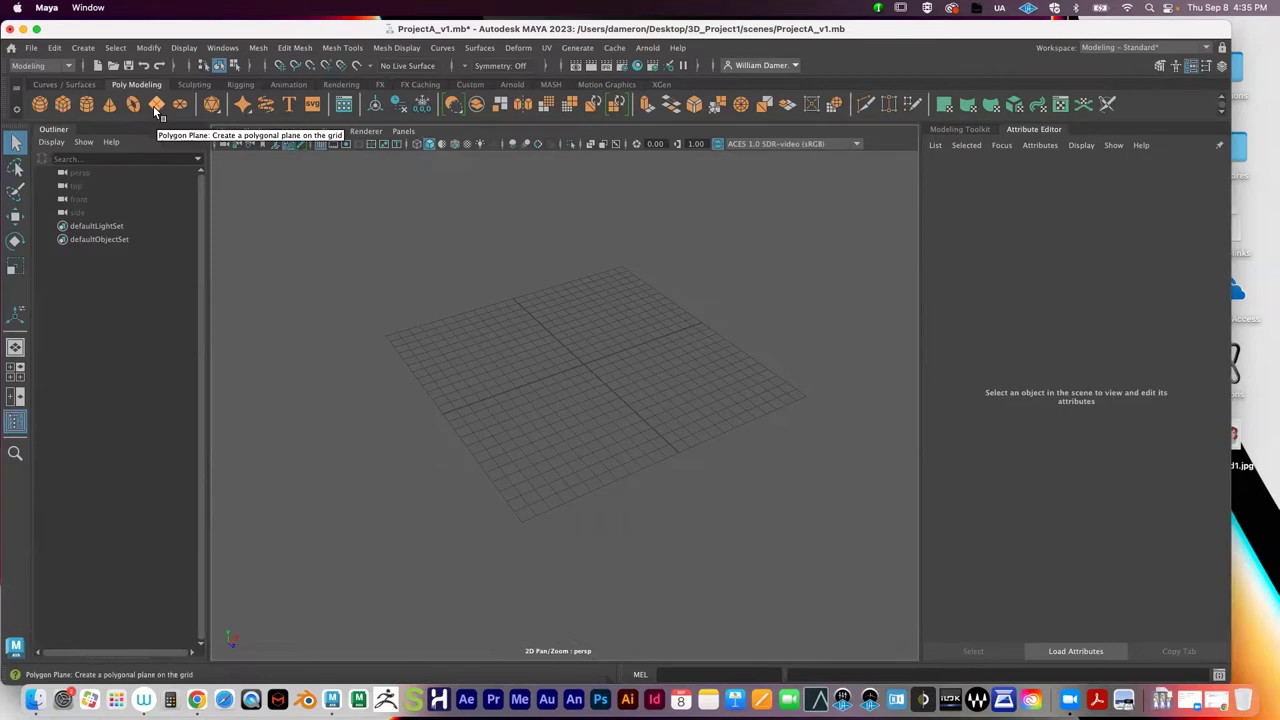
pyautogui.click(83, 47)
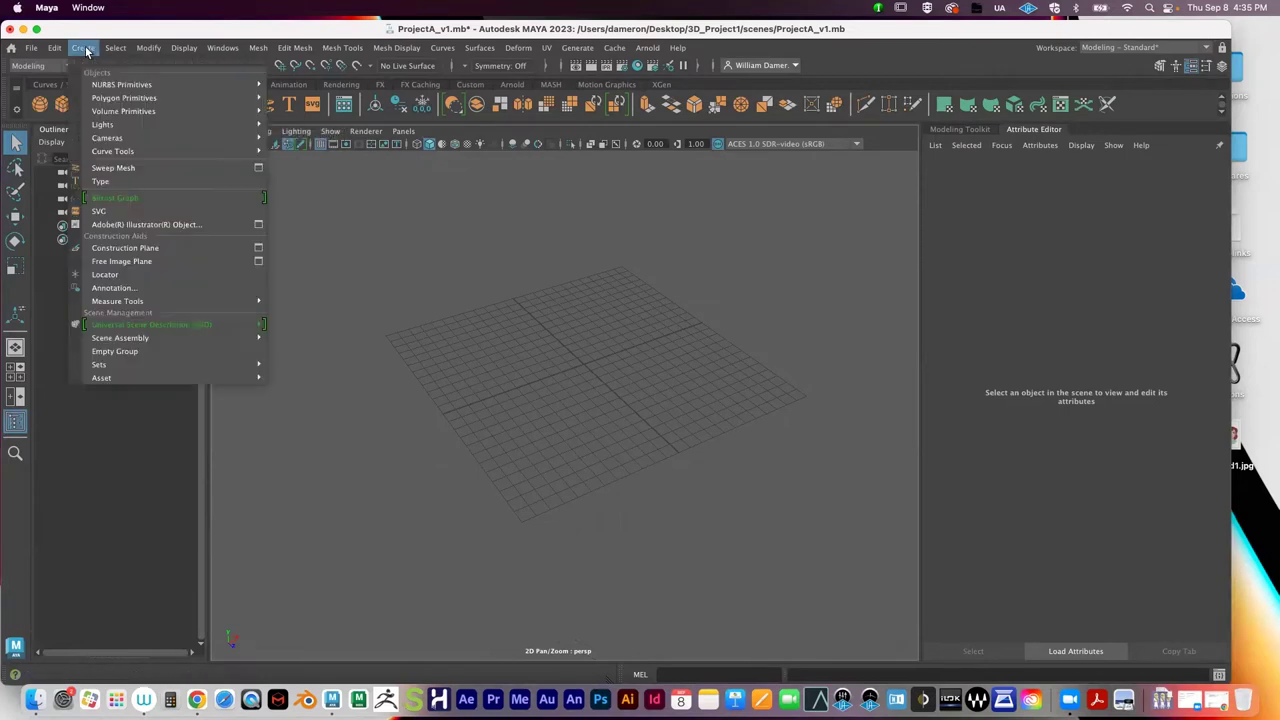
pyautogui.moveTo(109, 97)
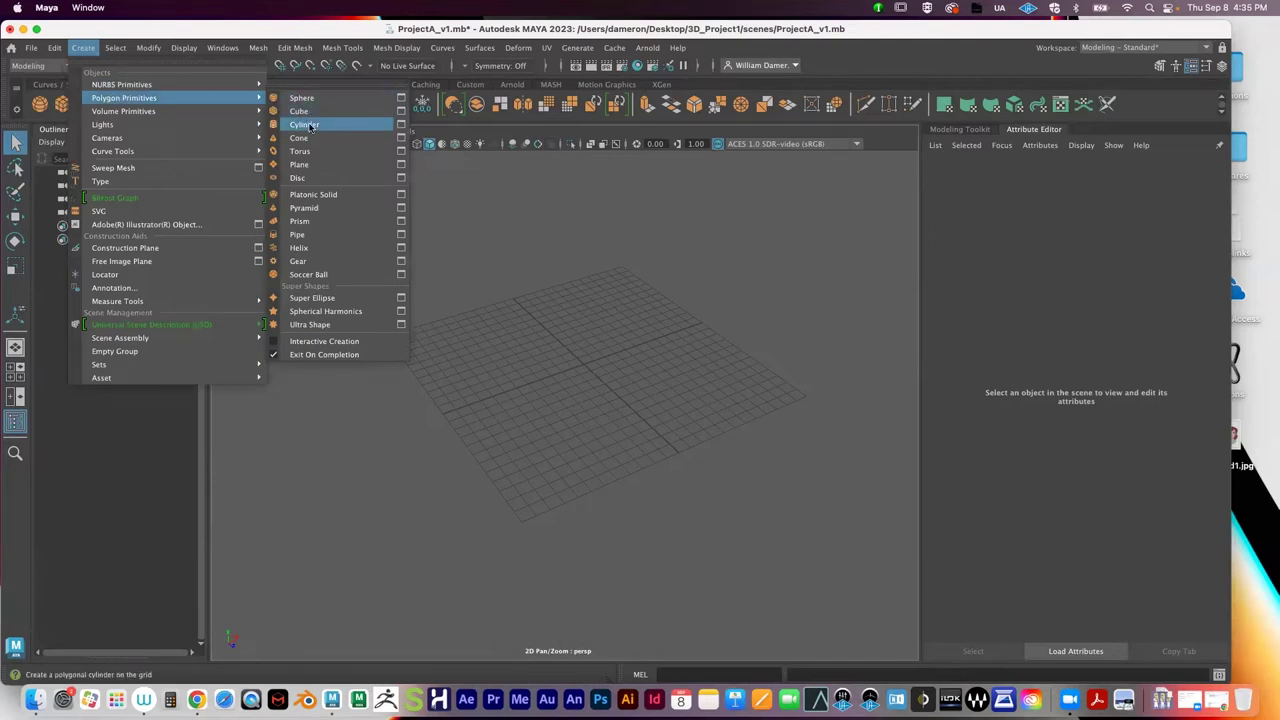
pyautogui.click(321, 166)
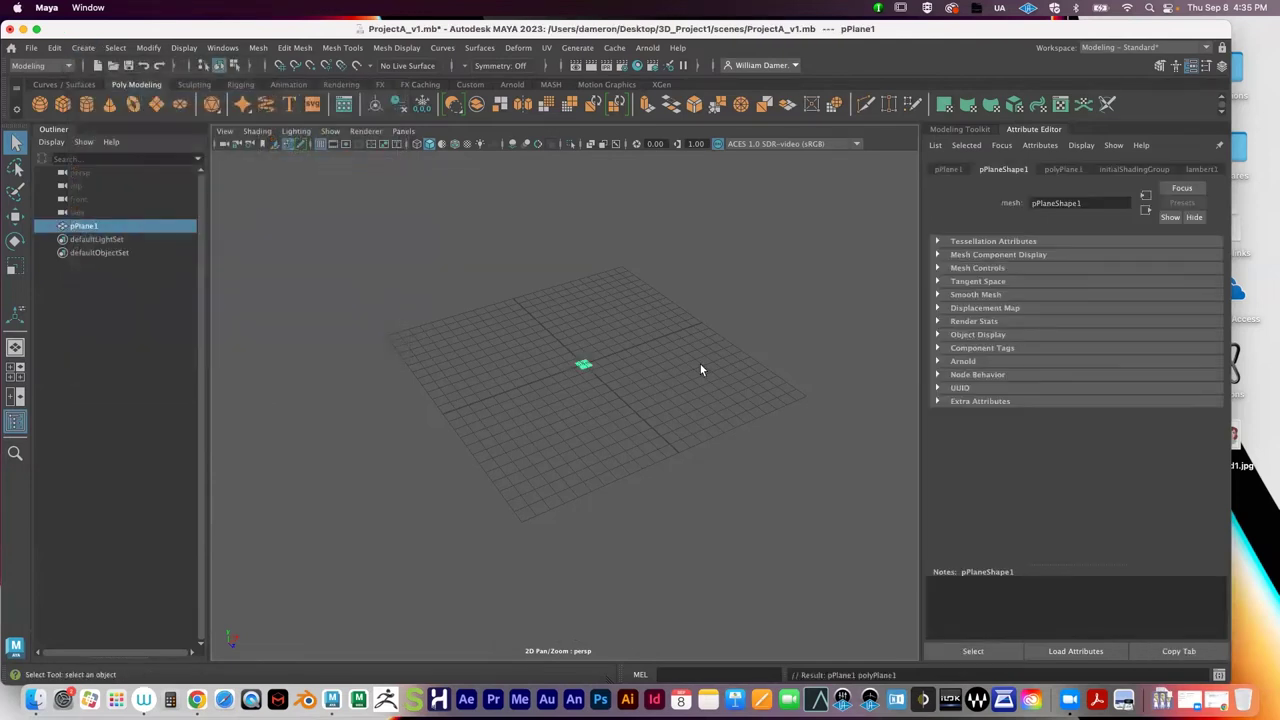
# Step: Scale the plane uniformly to about 25.7, slightly larger than the grid, and raise it slightly above the grid
pyautogui.press('e')
pyautogui.press('r')
pyautogui.moveTo(596, 364); pyautogui.dragTo(800, 334)
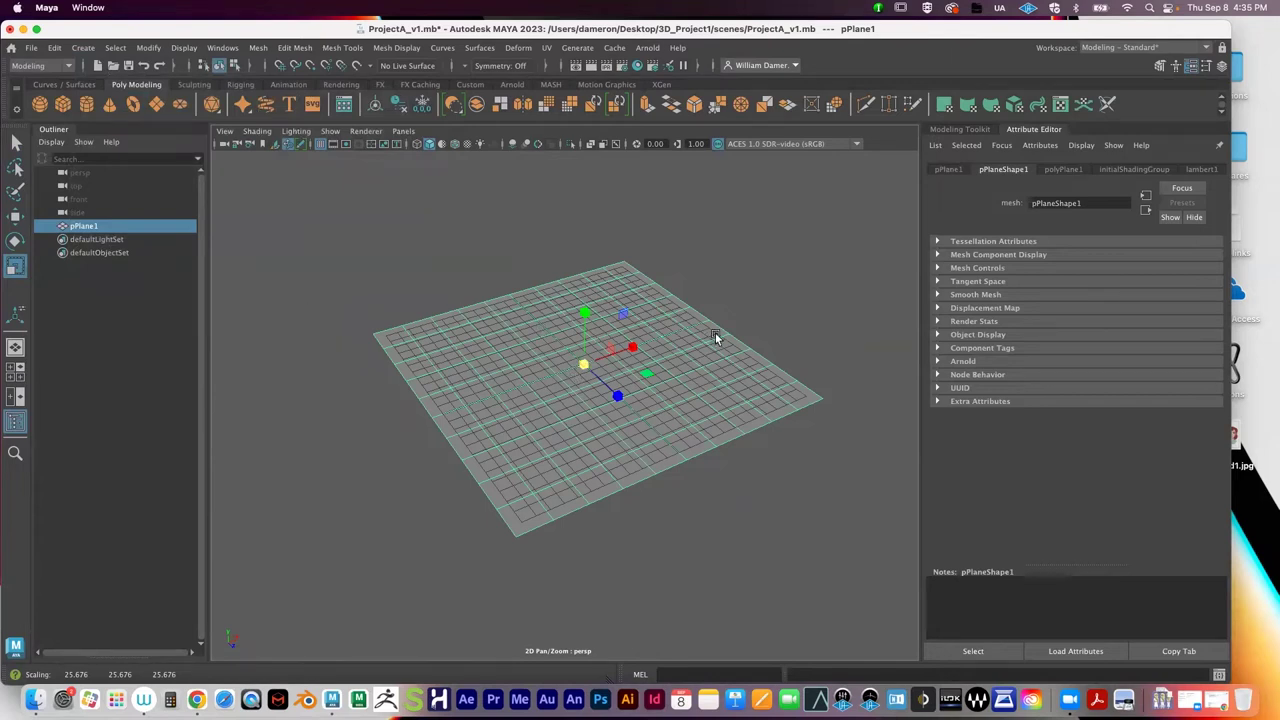
pyautogui.press('w')
pyautogui.moveTo(585, 310); pyautogui.dragTo(586, 304)
pyautogui.keyDown('alt'); pyautogui.moveTo(643, 388); pyautogui.dragTo(654, 376); pyautogui.keyUp('alt')
pyautogui.moveTo(655, 380)
pyautogui.keyDown('alt'); pyautogui.mouseDown(button='right')
pyautogui.moveTo(763, 380)
pyautogui.moveTo(686, 374)
pyautogui.moveTo(669, 389)
pyautogui.moveTo(660, 358)
pyautogui.mouseUp(button='right'); pyautogui.keyUp('alt')
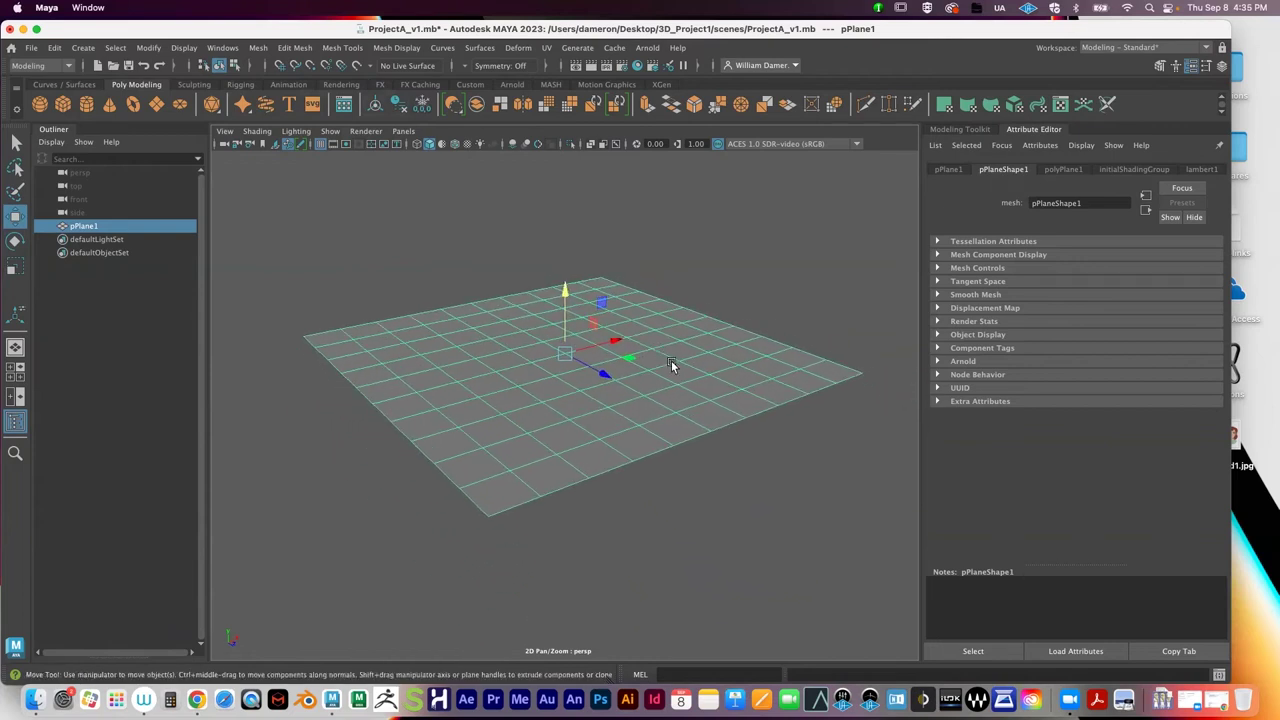
pyautogui.press('q')
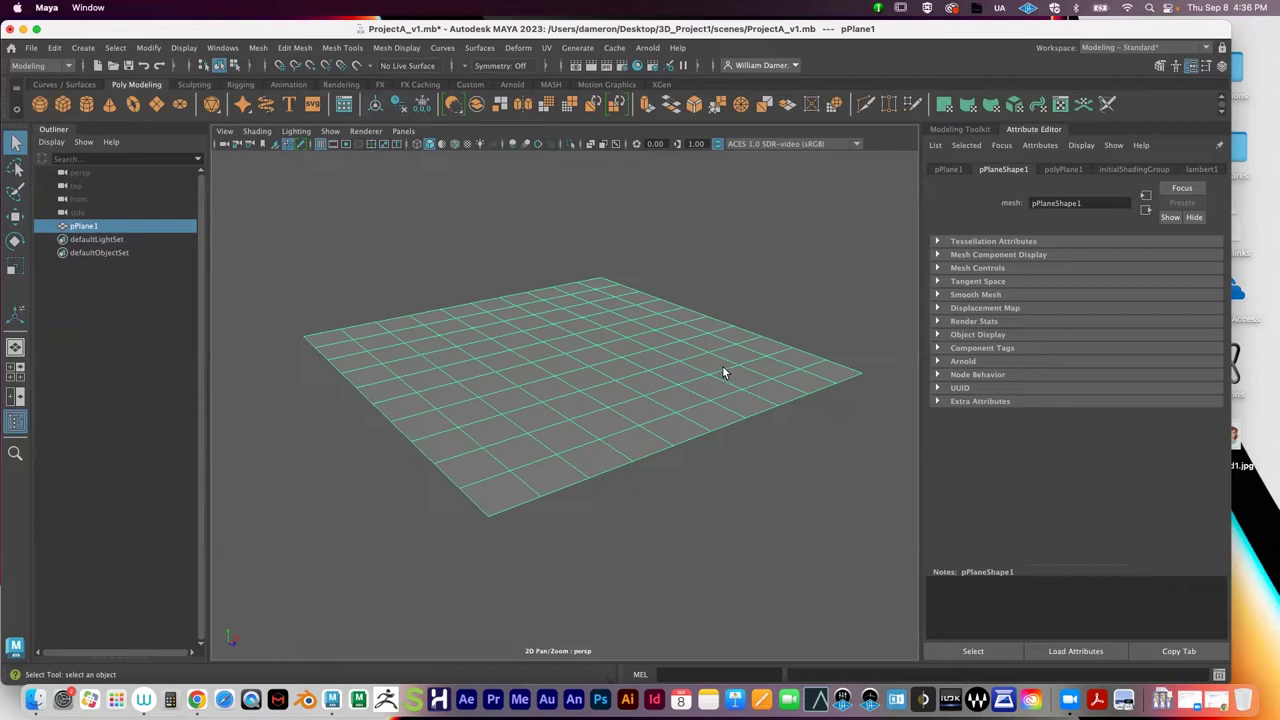
# Step: Uncover the desktop, preview image-asset.jpeg again for the curved studio backdrop, and bring the Maya scene back into view
pyautogui.keyDown('alt'); pyautogui.moveTo(732, 376); pyautogui.dragTo(603, 374); pyautogui.keyUp('alt')
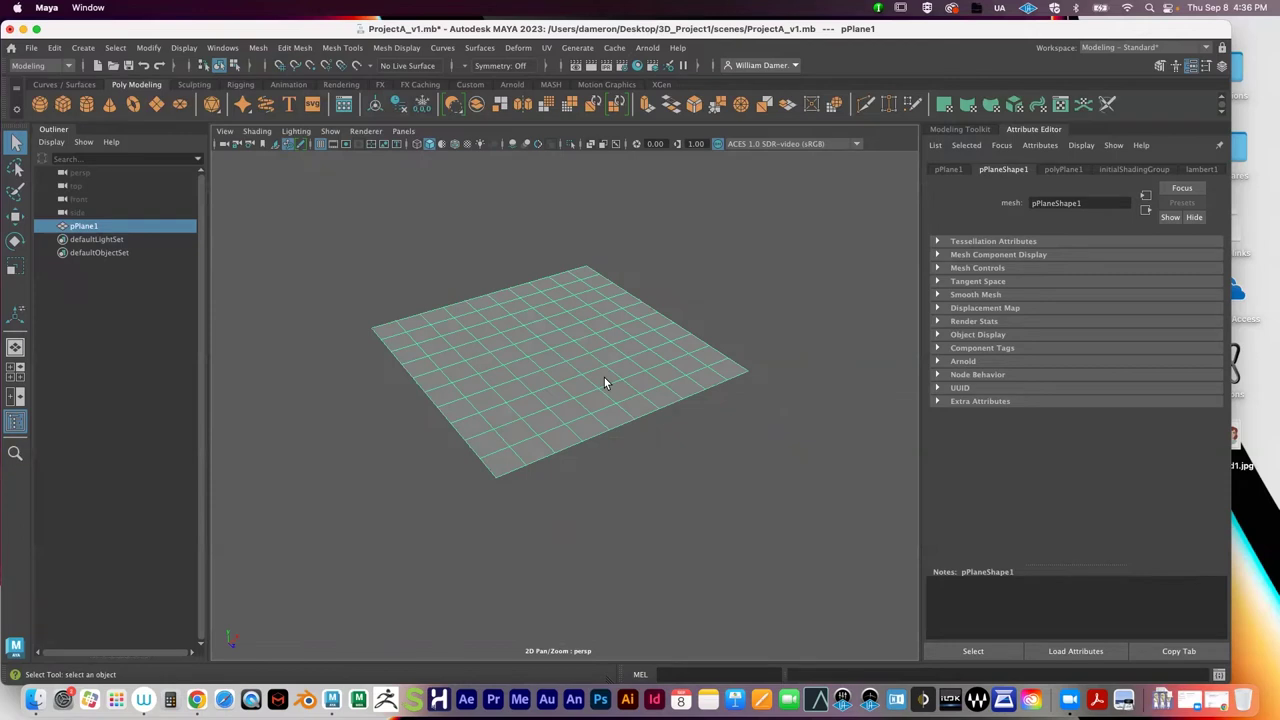
pyautogui.moveTo(236, 34); pyautogui.dragTo(236, 338)
pyautogui.click(1134, 243)
pyautogui.press('space')
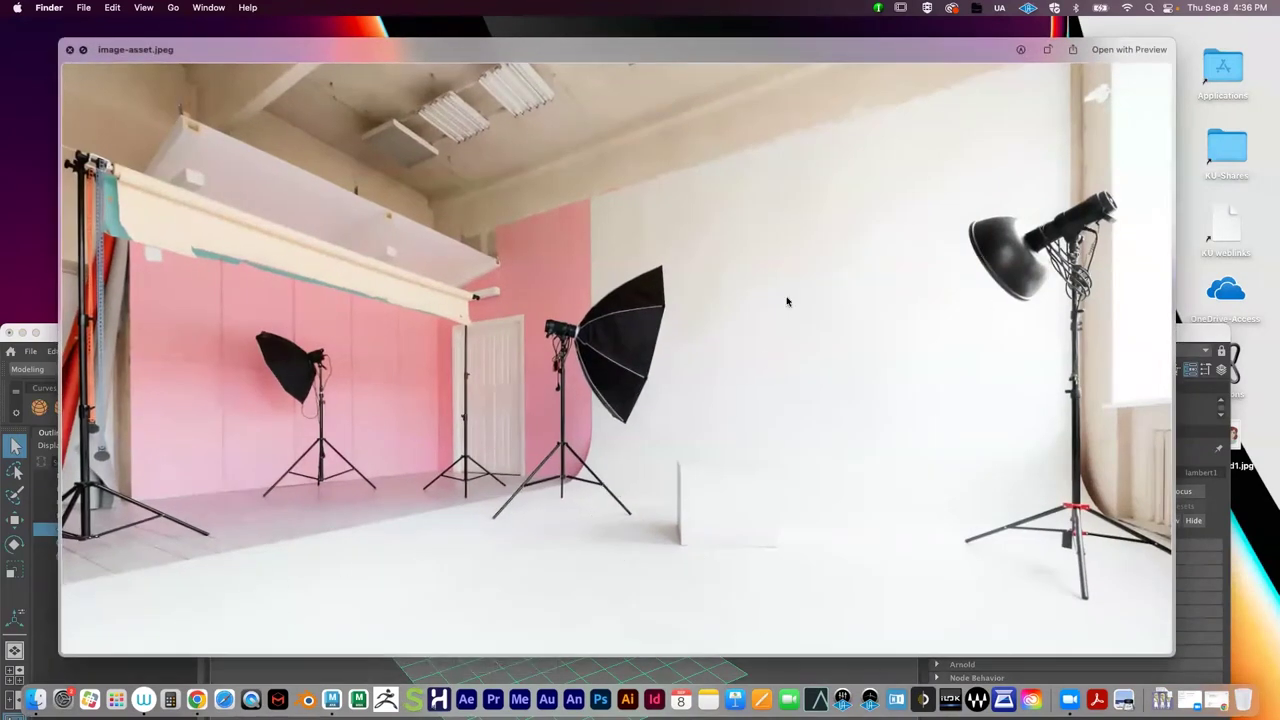
pyautogui.click(69, 49)
pyautogui.moveTo(83, 337); pyautogui.dragTo(83, 8)
pyautogui.keyDown('alt'); pyautogui.moveTo(502, 362); pyautogui.dragTo(627, 370); pyautogui.keyUp('alt')
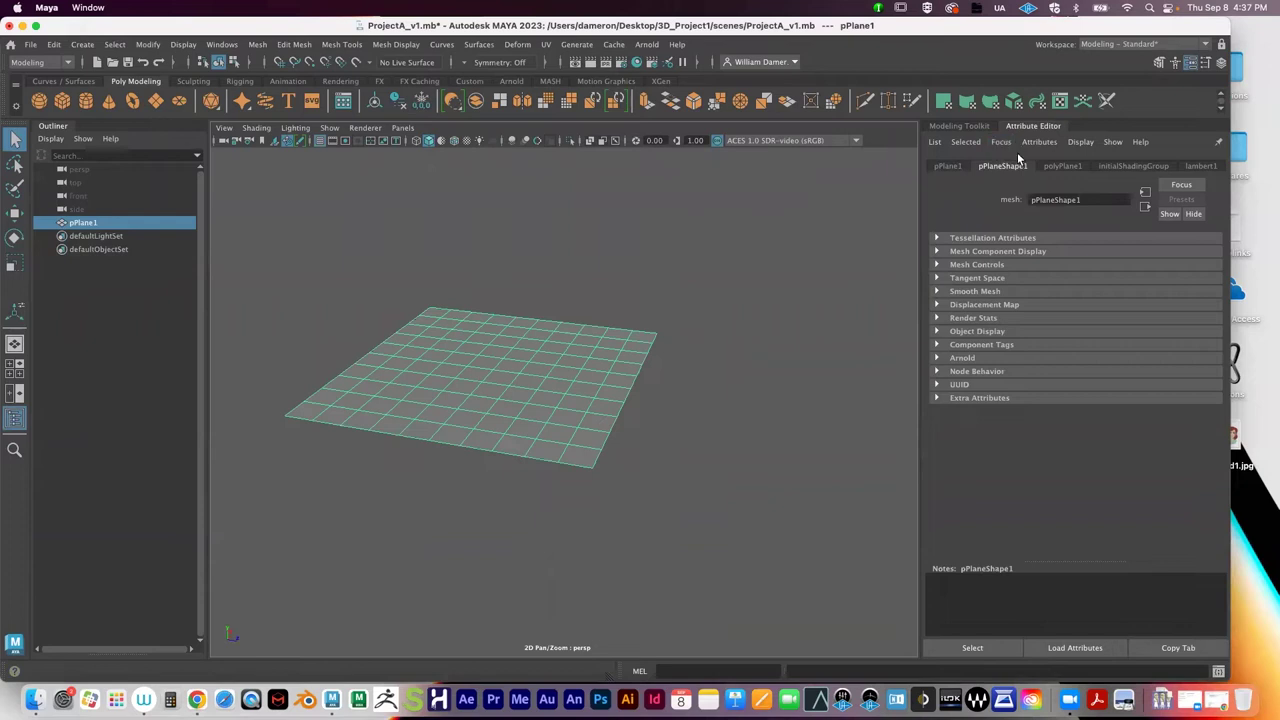
# Step: Set the plane's Subdivisions Width and Subdivisions Height to 4 each
pyautogui.click(1063, 165)
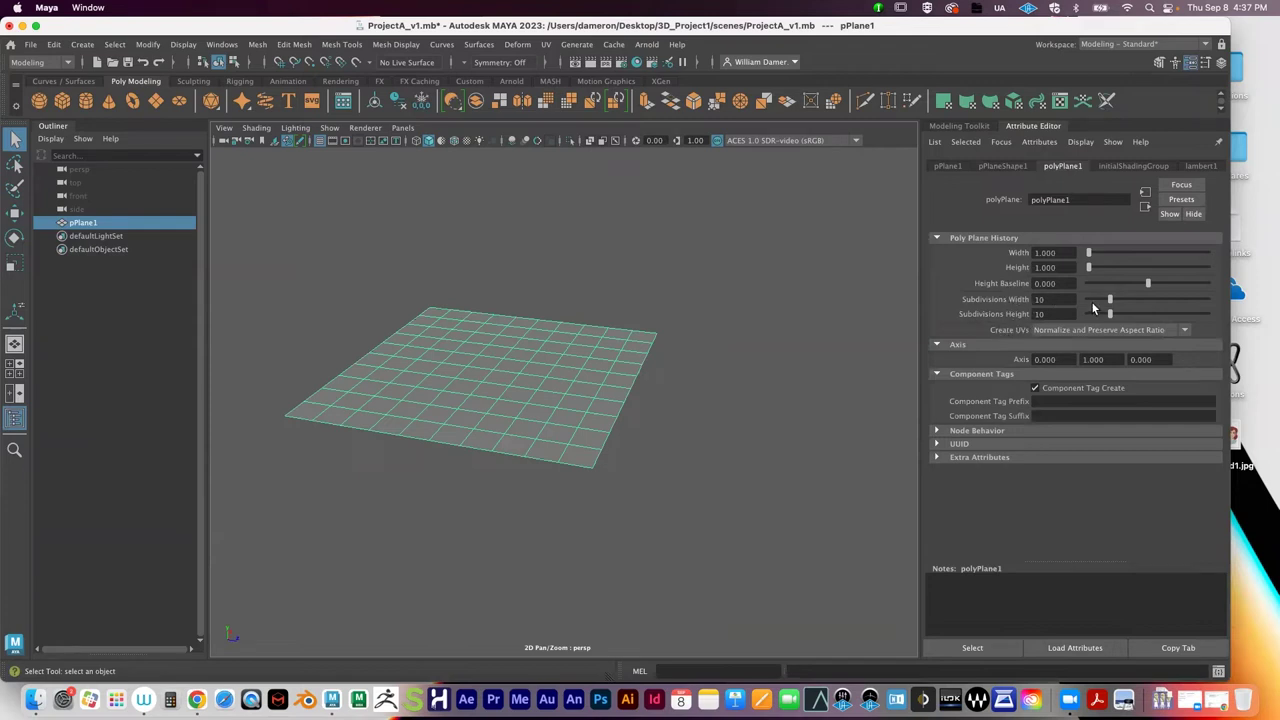
pyautogui.moveTo(1110, 300)
pyautogui.mouseDown()
pyautogui.moveTo(1093, 299)
pyautogui.moveTo(1095, 316)
pyautogui.mouseUp()
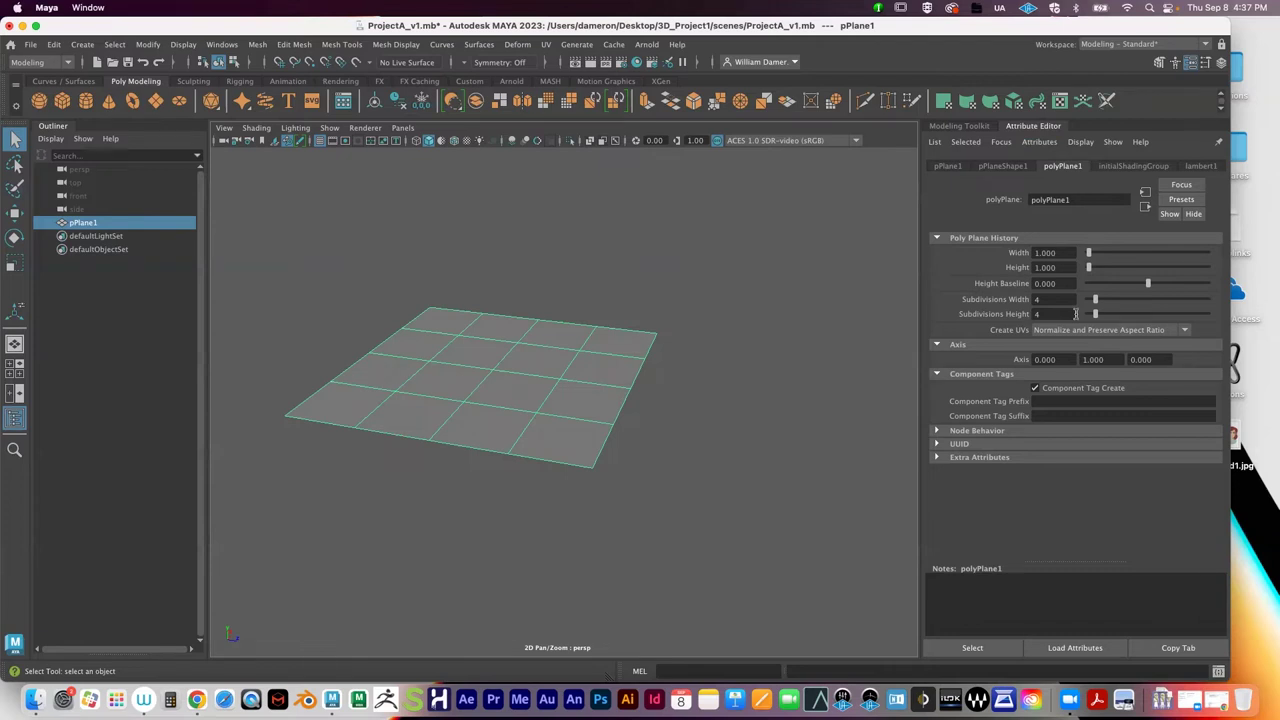
pyautogui.click(1036, 314)
pyautogui.moveTo(1036, 314); pyautogui.dragTo(1025, 318)
# Step: Try extruding one inner face of the plane upward by about 9.1 units
pyautogui.keyDown('alt'); pyautogui.moveTo(706, 357); pyautogui.dragTo(669, 368); pyautogui.keyUp('alt')
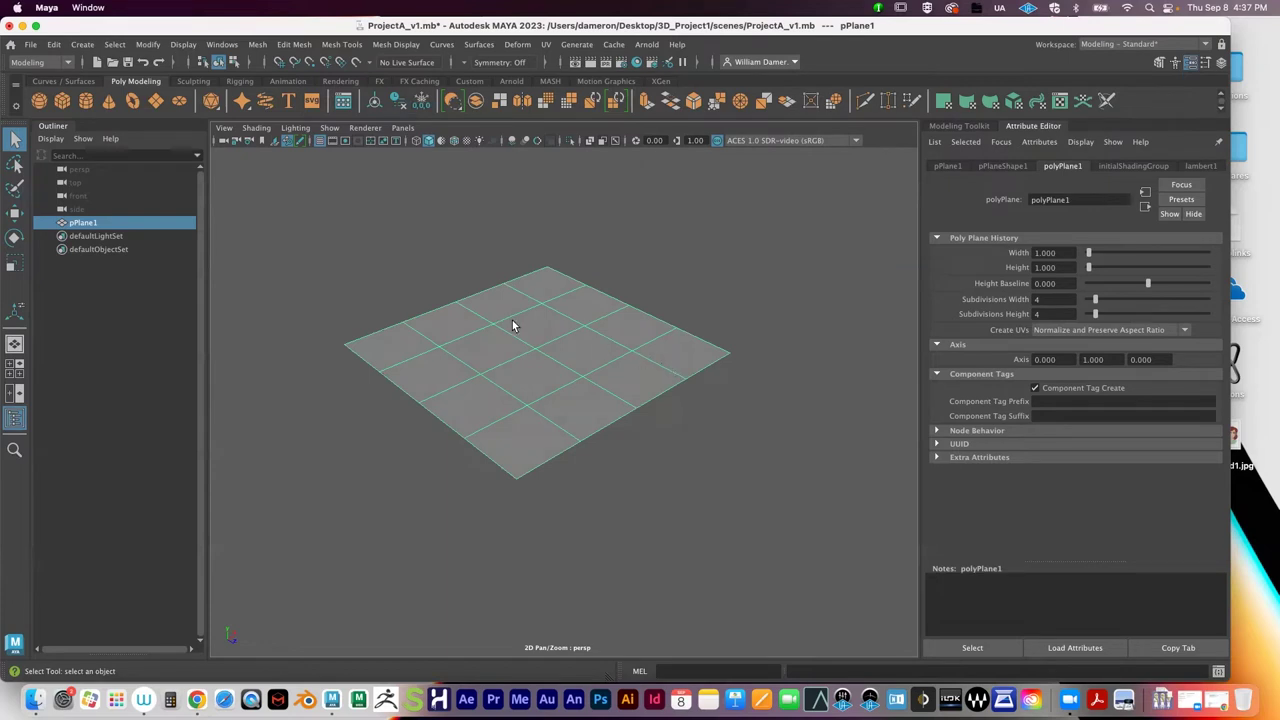
pyautogui.moveTo(558, 285); pyautogui.dragTo(559, 322, button='right')
pyautogui.click(545, 350)
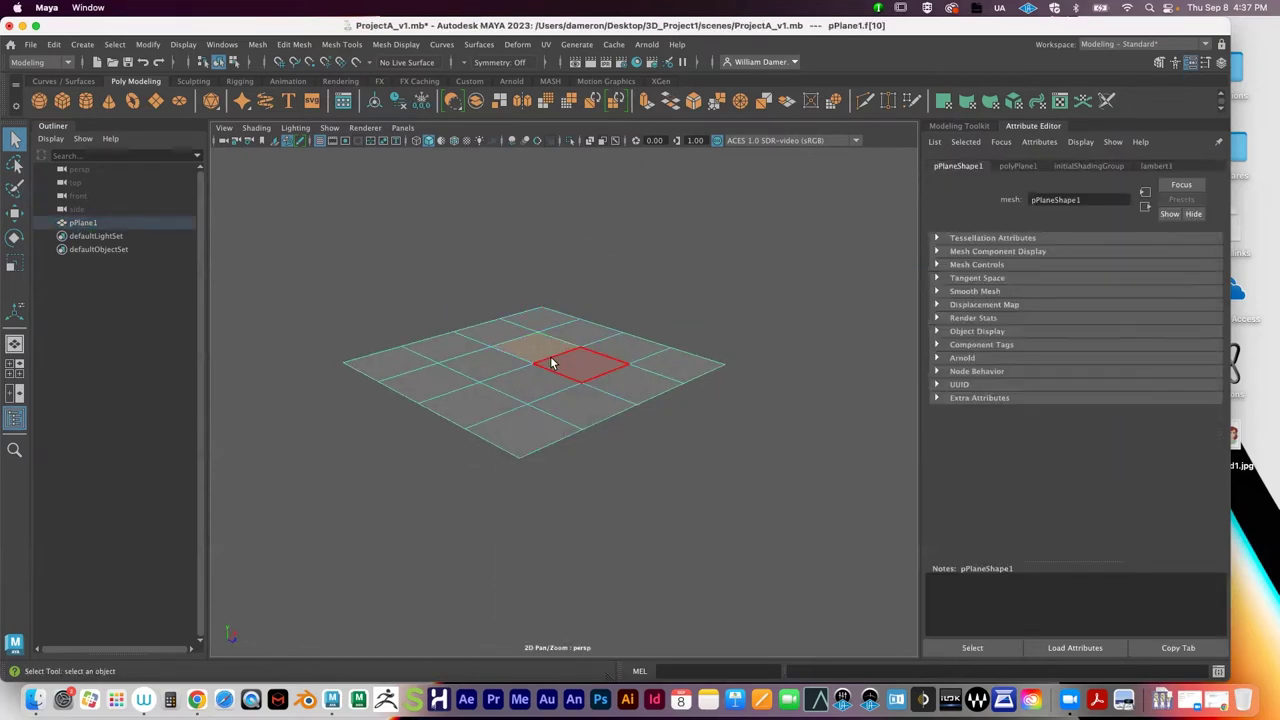
pyautogui.click(960, 125)
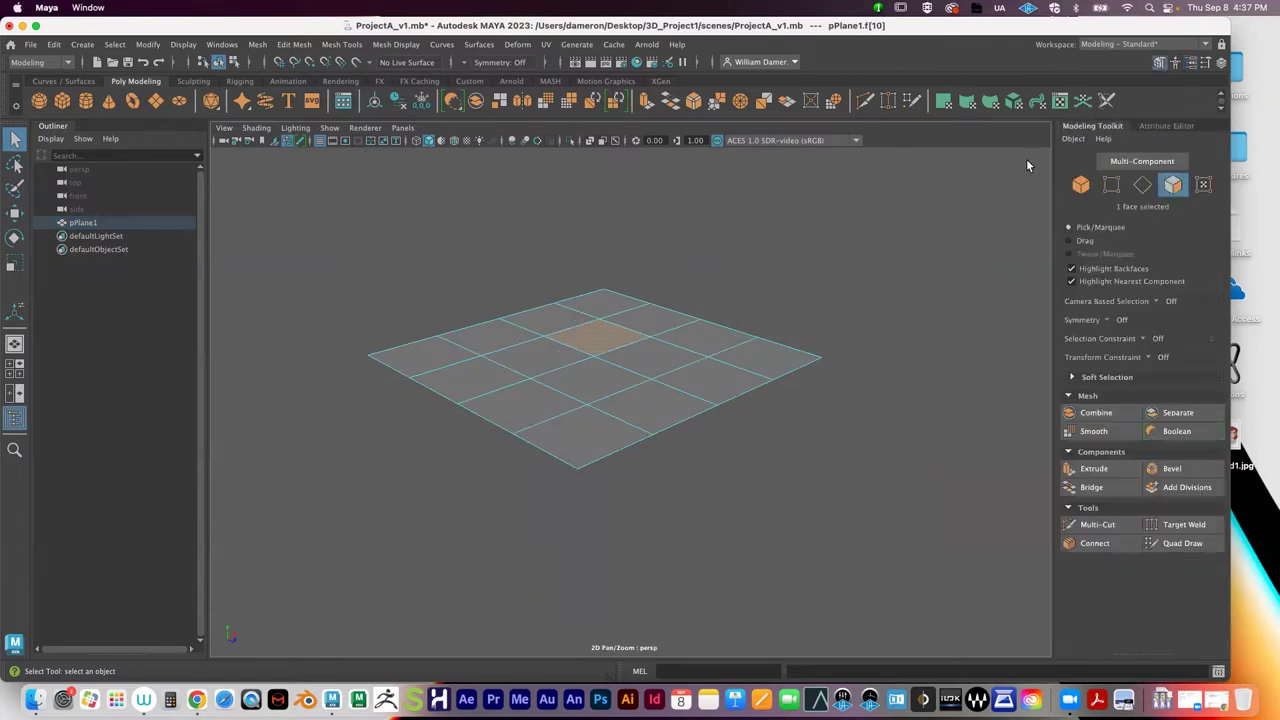
pyautogui.click(1093, 468)
pyautogui.moveTo(596, 305); pyautogui.dragTo(594, 190)
pyautogui.keyDown('alt'); pyautogui.moveTo(646, 360); pyautogui.dragTo(472, 338); pyautogui.keyUp('alt')
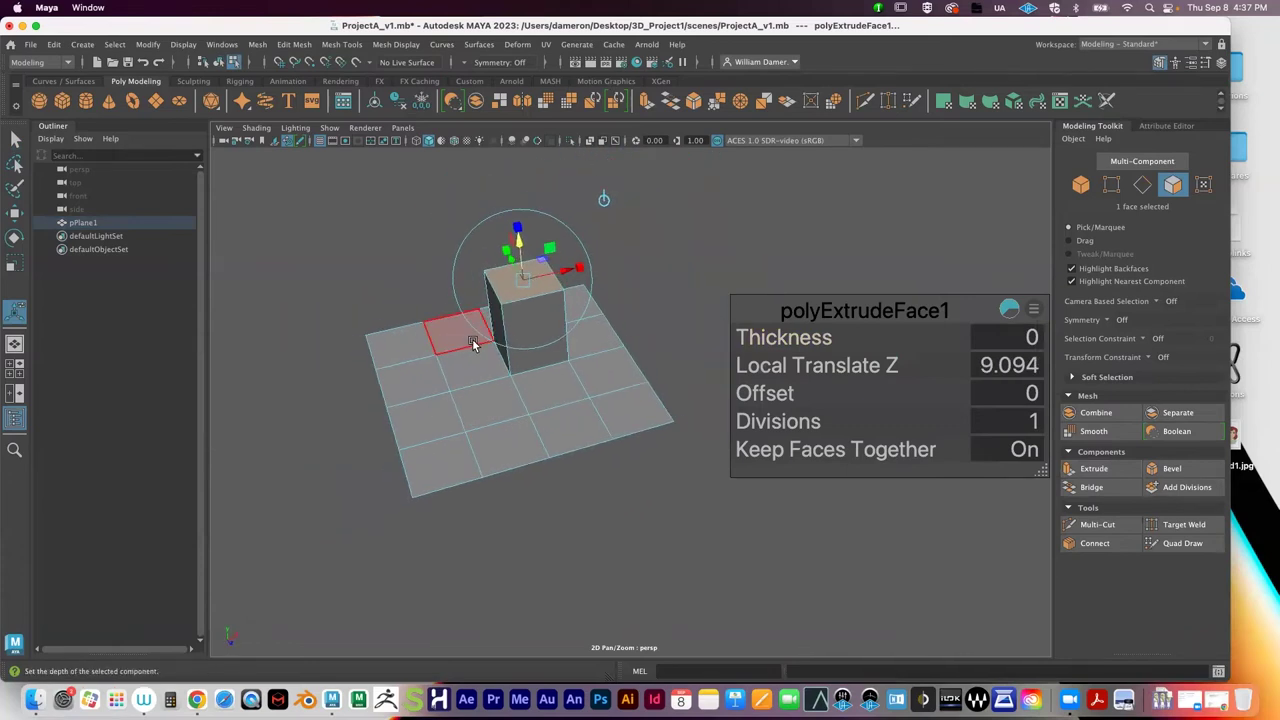
# Step: Undo the face extrusion and the face selection on the plane
pyautogui.press('q')
pyautogui.press('z')
pyautogui.press('z')
pyautogui.press('z')
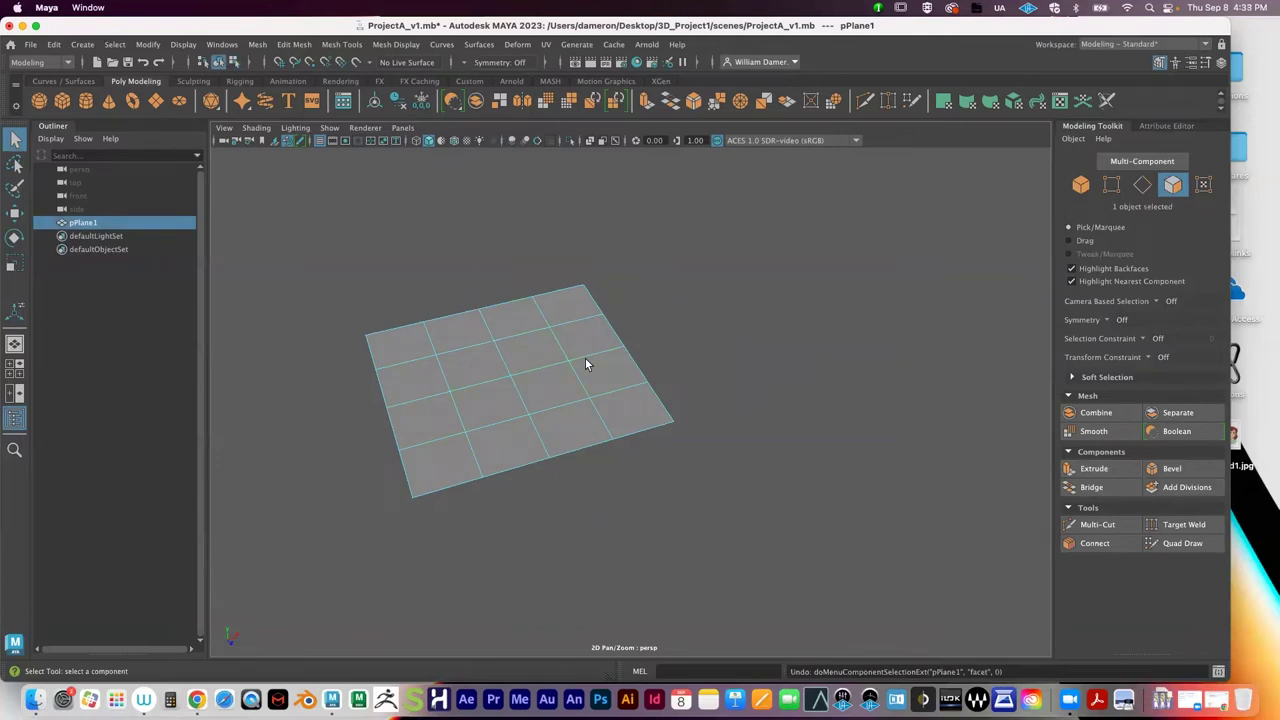
# Step: Select the four border edges along the plane's far right side in edge component mode
pyautogui.keyDown('alt'); pyautogui.moveTo(597, 352); pyautogui.dragTo(591, 338); pyautogui.keyUp('alt')
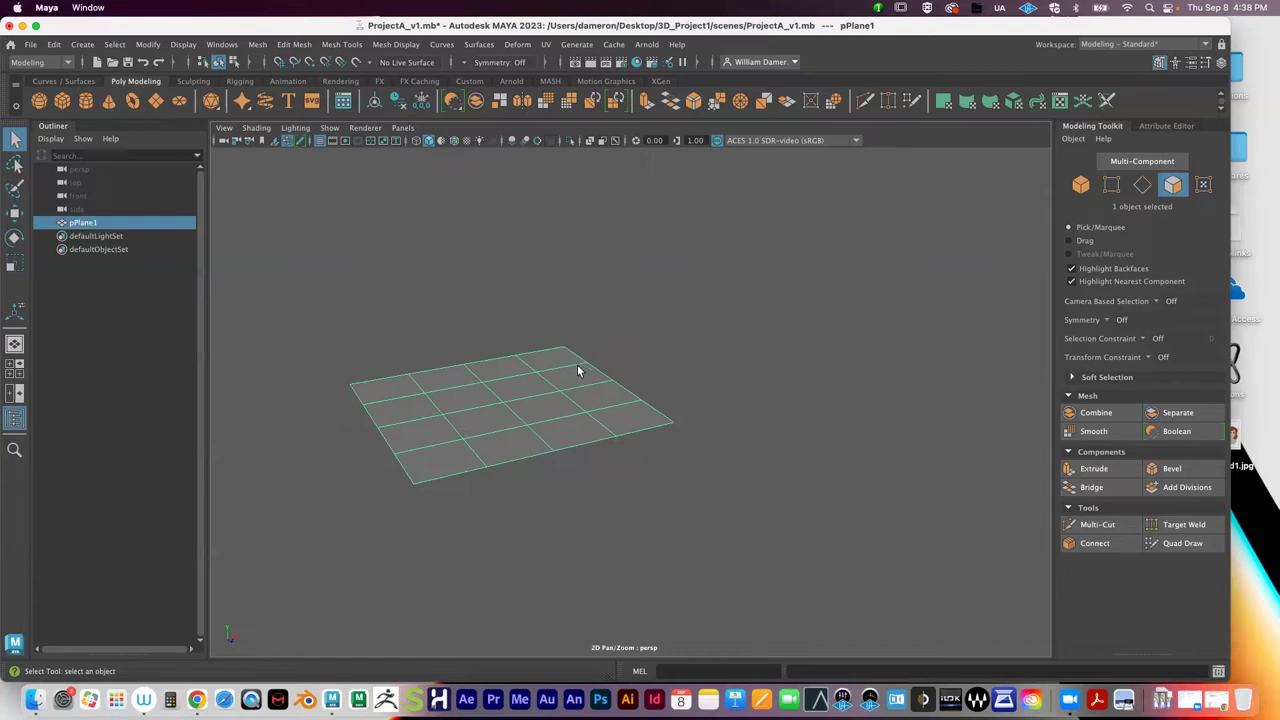
pyautogui.keyDown('alt'); pyautogui.moveTo(578, 375); pyautogui.dragTo(585, 383); pyautogui.keyUp('alt')
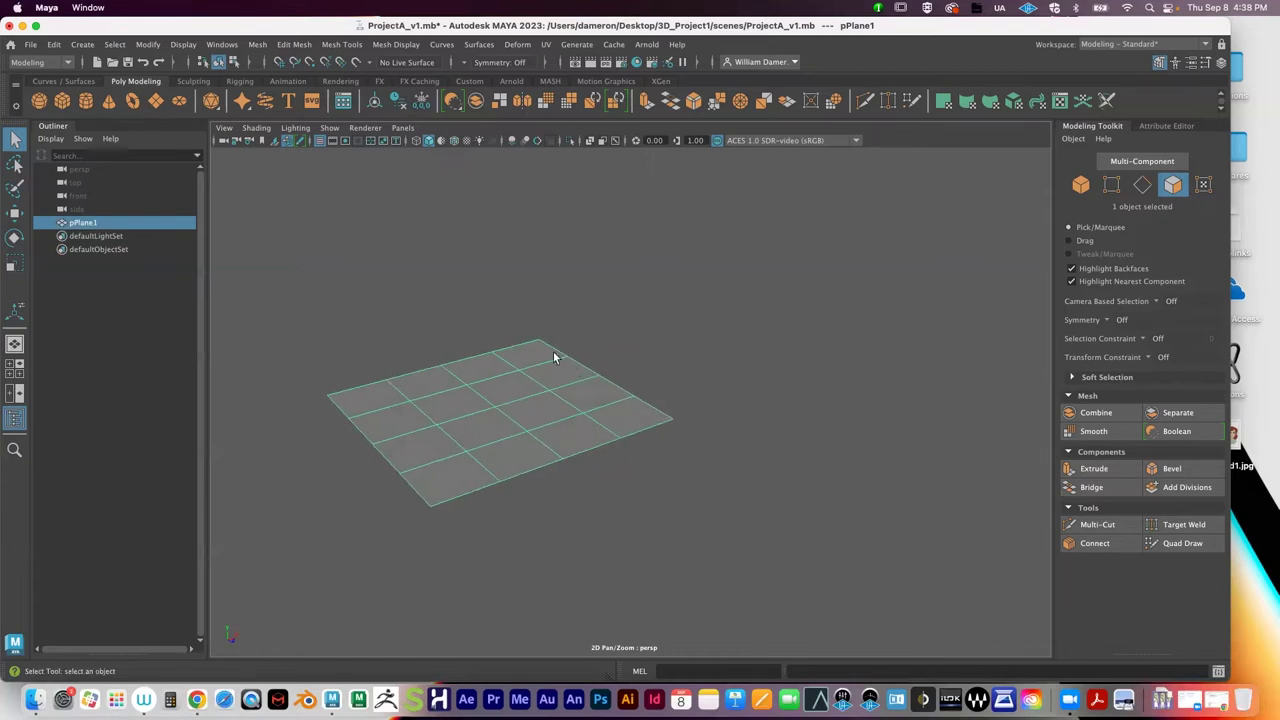
pyautogui.moveTo(544, 343); pyautogui.dragTo(550, 252, button='right')
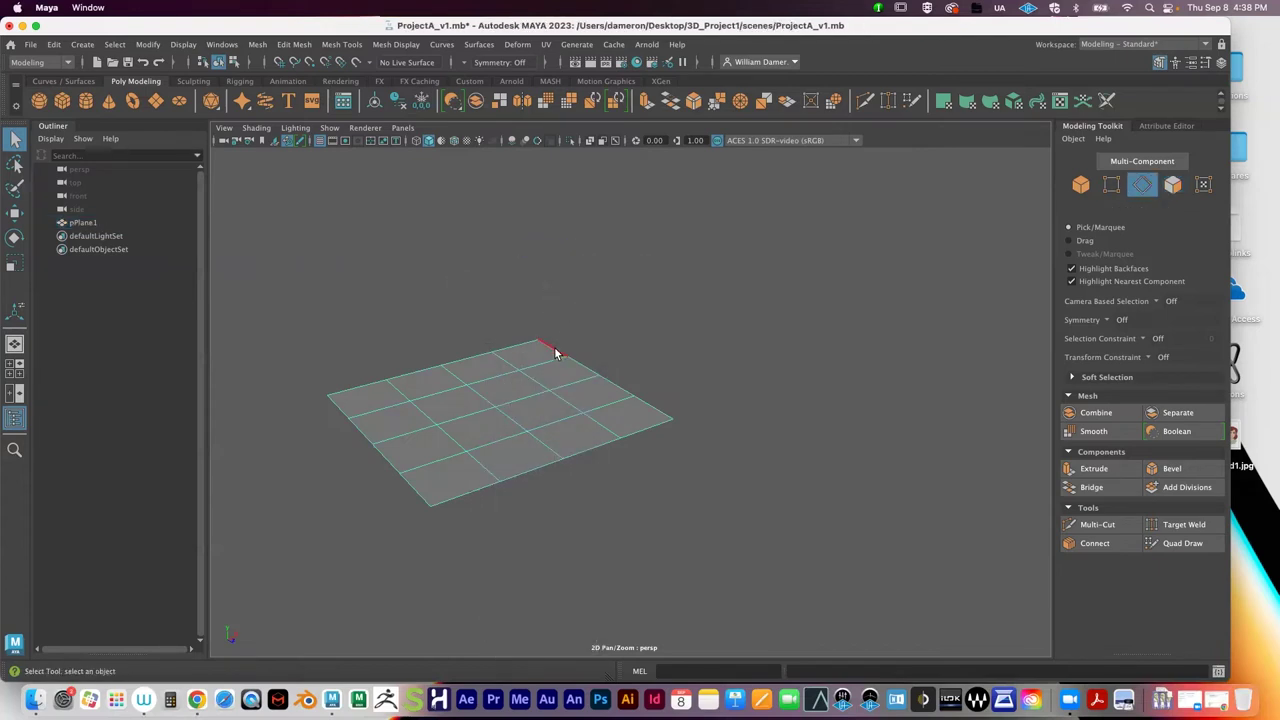
pyautogui.click(554, 351)
pyautogui.keyDown('shift'); pyautogui.click(585, 367); pyautogui.keyUp('shift')
pyautogui.keyDown('shift'); pyautogui.click(623, 388); pyautogui.keyUp('shift')
pyautogui.keyDown('shift'); pyautogui.click(648, 410); pyautogui.keyUp('shift')
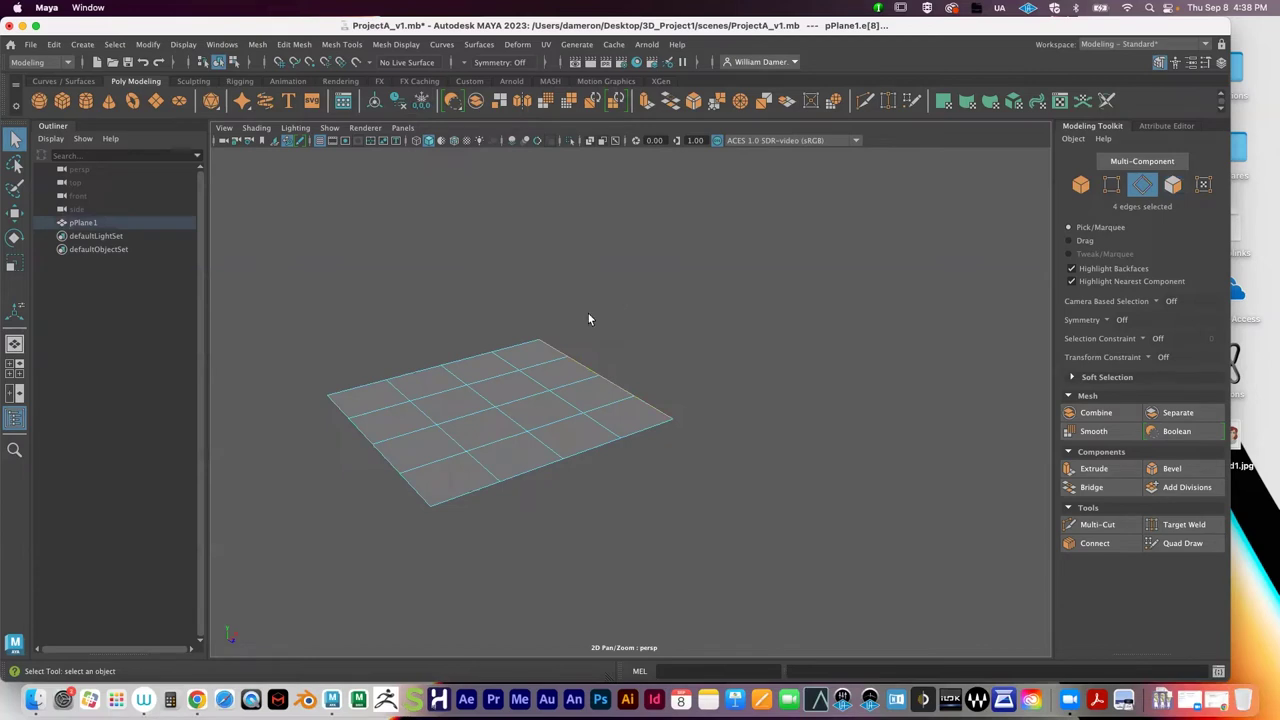
pyautogui.moveTo(650, 383)
pyautogui.keyDown('alt'); pyautogui.mouseDown()
pyautogui.moveTo(628, 318)
pyautogui.moveTo(663, 351)
pyautogui.moveTo(623, 283)
pyautogui.moveTo(633, 369)
pyautogui.moveTo(672, 379)
pyautogui.moveTo(609, 434)
pyautogui.mouseUp(); pyautogui.keyUp('alt')
pyautogui.press('4')
pyautogui.press('5')
pyautogui.keyDown('alt'); pyautogui.moveTo(609, 434); pyautogui.dragTo(560, 371, button='right'); pyautogui.keyUp('alt')
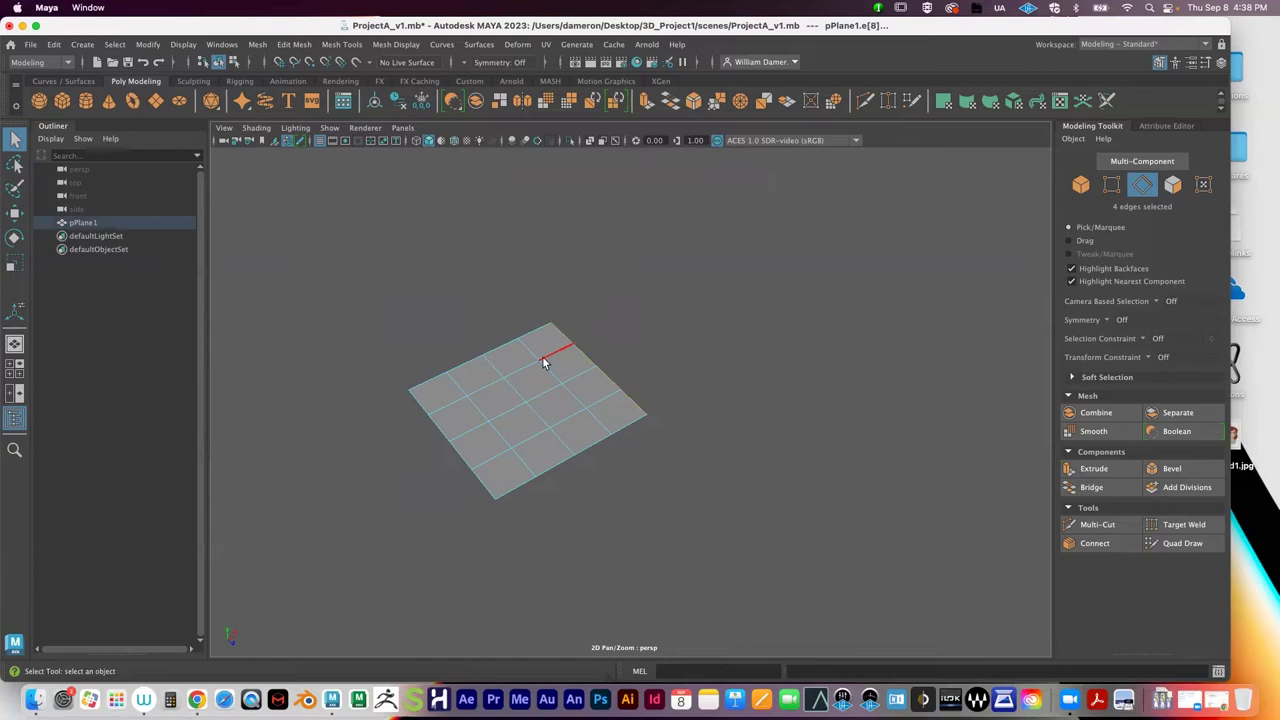
pyautogui.keyDown('alt'); pyautogui.moveTo(563, 357); pyautogui.dragTo(690, 368); pyautogui.keyUp('alt')
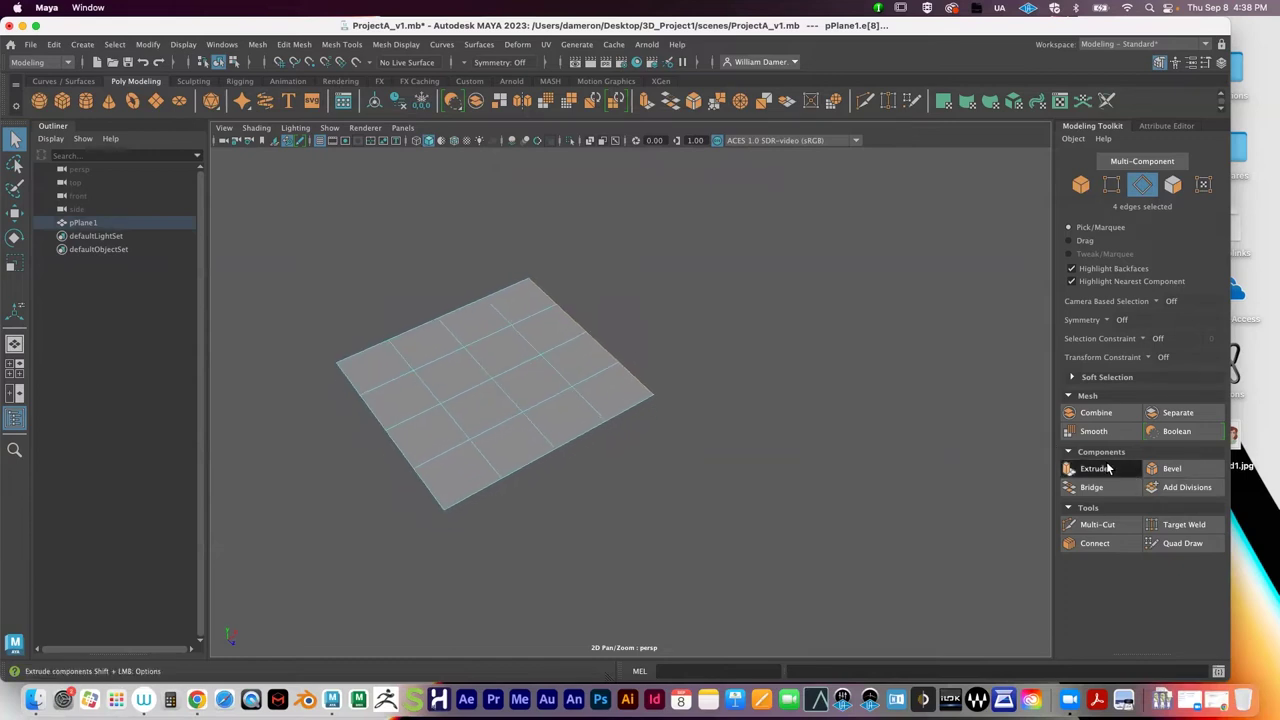
# Step: Extrude the four selected border edges straight up by about 21.5 units to form a back wall
pyautogui.click(1095, 468)
pyautogui.moveTo(600, 380)
pyautogui.keyDown('alt'); pyautogui.mouseDown()
pyautogui.moveTo(566, 372)
pyautogui.moveTo(584, 367)
pyautogui.mouseUp(); pyautogui.keyUp('alt')
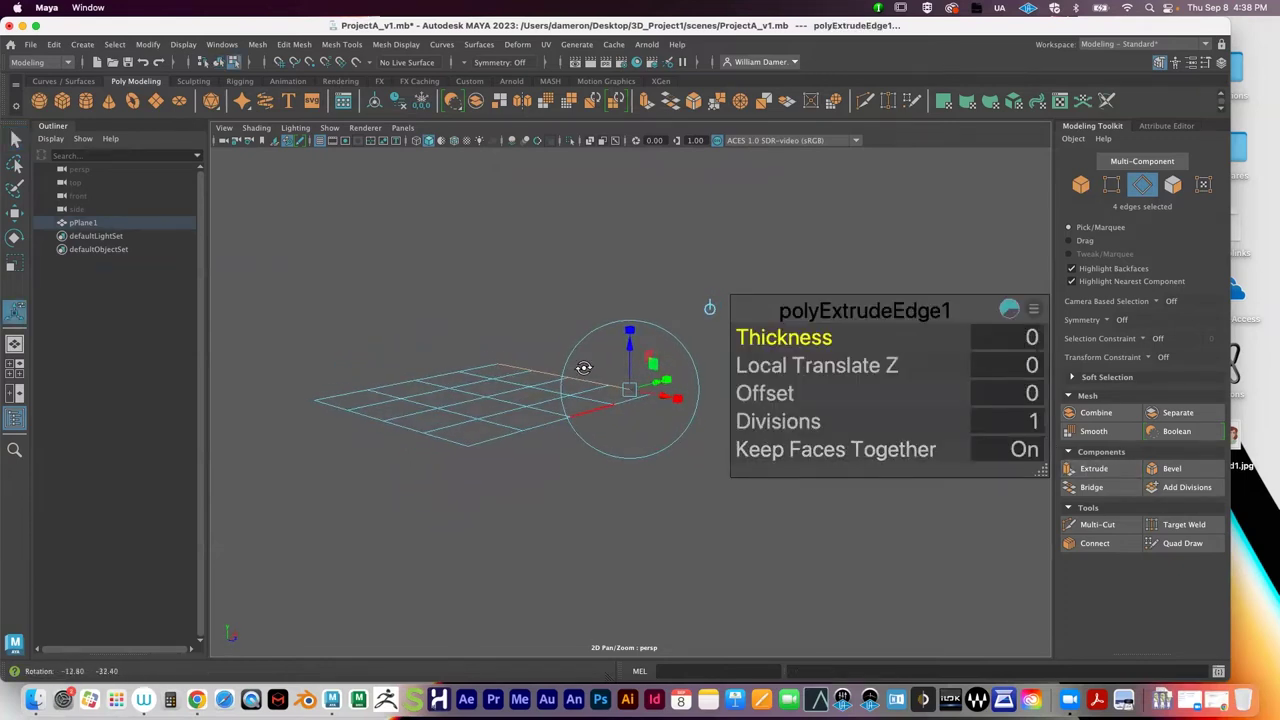
pyautogui.keyDown('alt'); pyautogui.moveTo(569, 371); pyautogui.dragTo(508, 307, button='middle'); pyautogui.keyUp('alt')
pyautogui.moveTo(507, 300); pyautogui.dragTo(492, 87)
pyautogui.keyDown('alt'); pyautogui.moveTo(496, 276); pyautogui.dragTo(491, 361, button='middle'); pyautogui.keyUp('alt')
pyautogui.keyDown('alt'); pyautogui.moveTo(491, 361); pyautogui.dragTo(571, 231, button='right'); pyautogui.keyUp('alt')
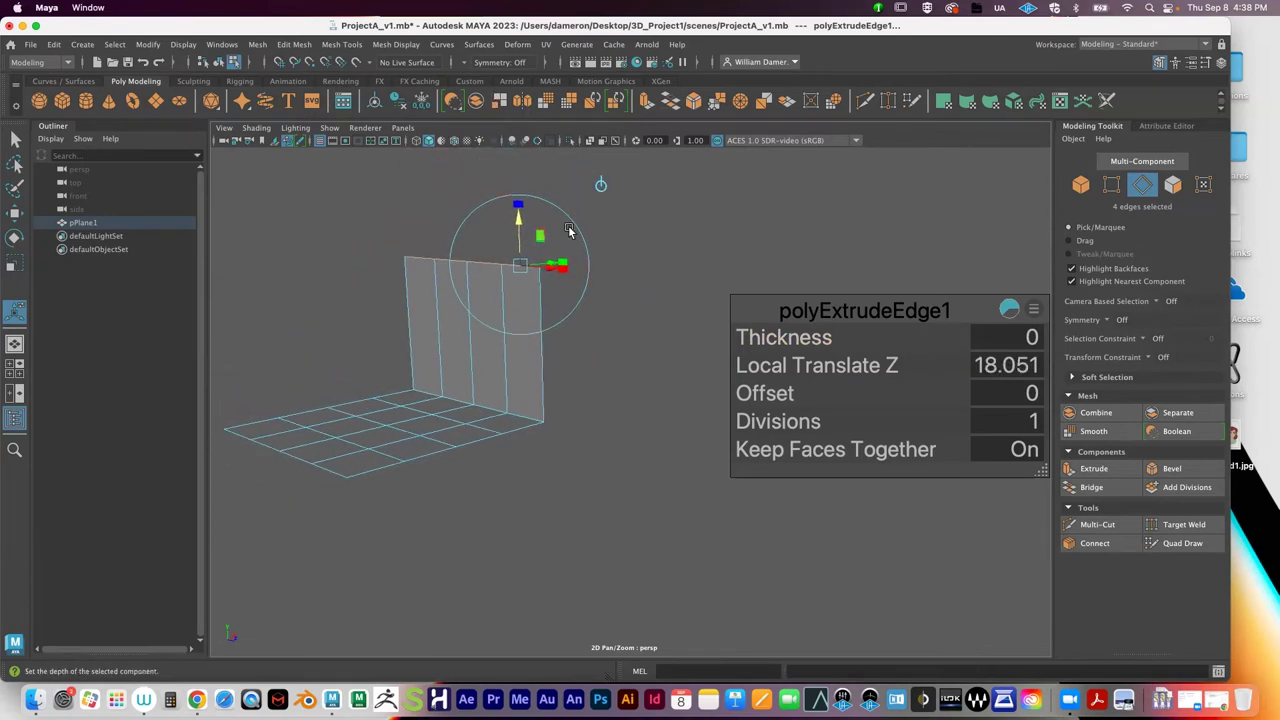
pyautogui.moveTo(521, 222); pyautogui.dragTo(519, 188)
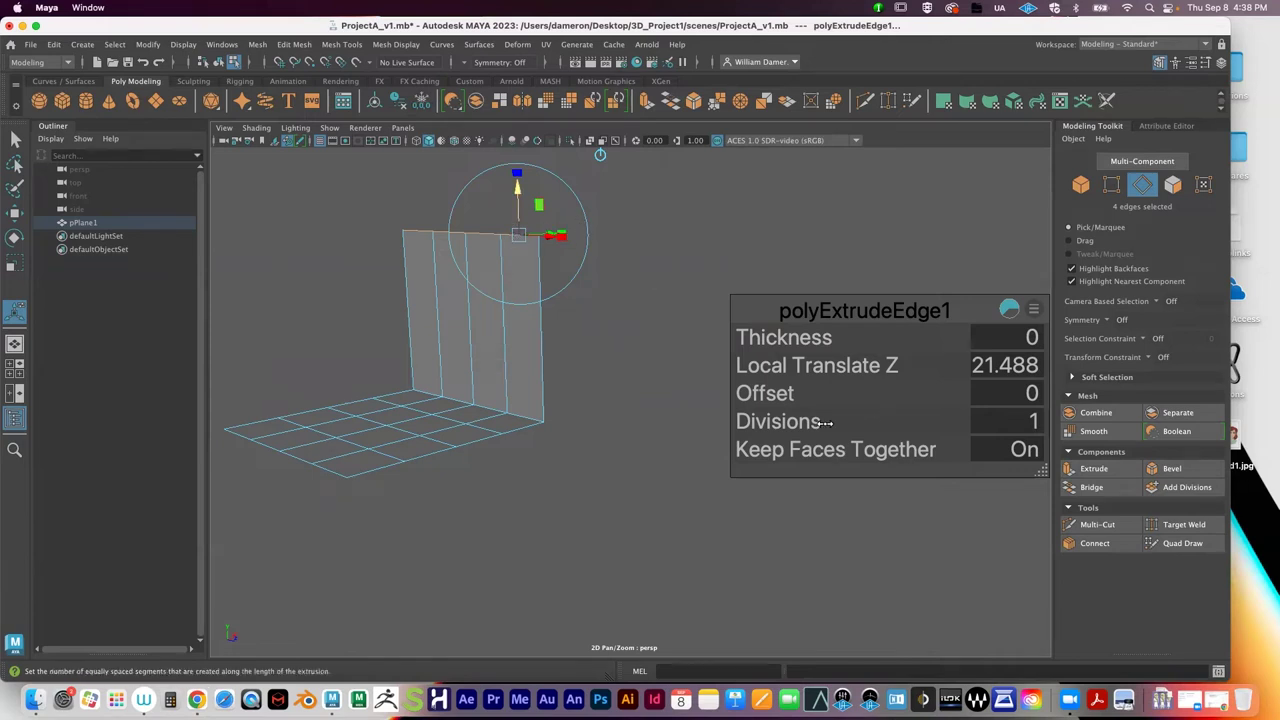
# Step: Set the back wall extrusion to 4 divisions
pyautogui.click(765, 425)
pyautogui.moveTo(643, 405); pyautogui.dragTo(664, 404, button='middle')
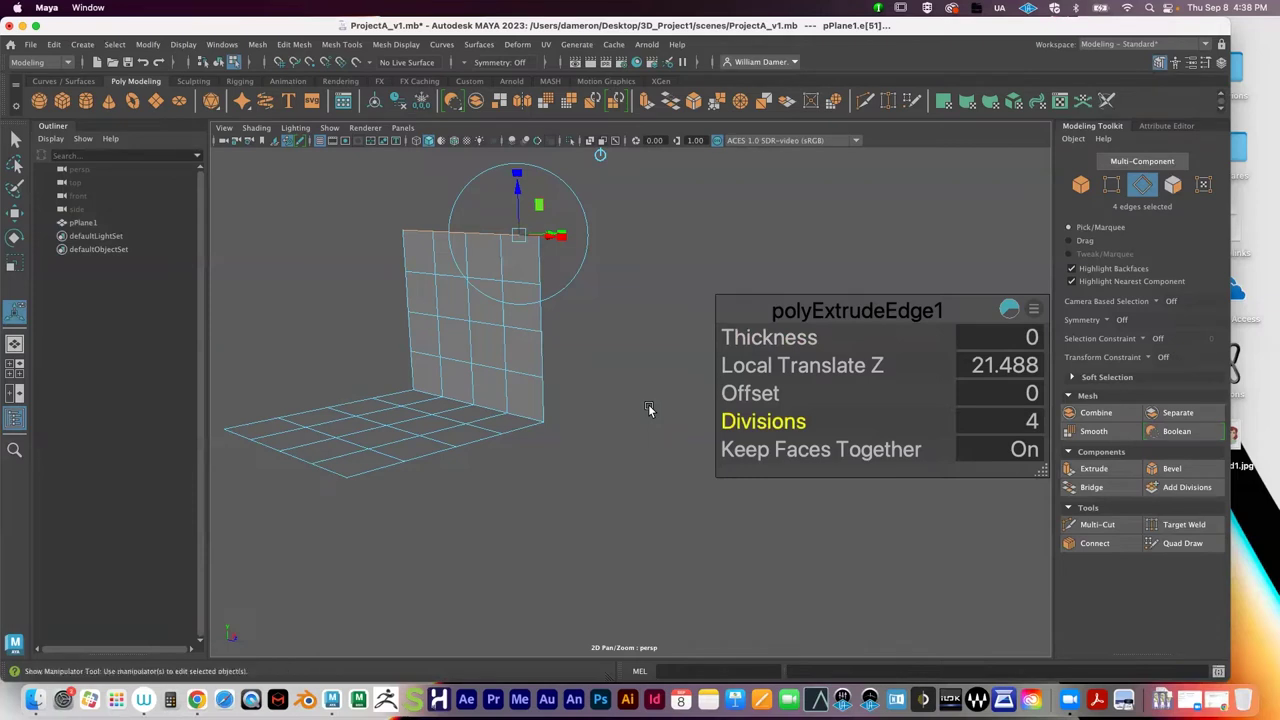
# Step: Undo the back wall extrusion and the selection of the plane's border edges
pyautogui.press('super+z')
pyautogui.press('q')
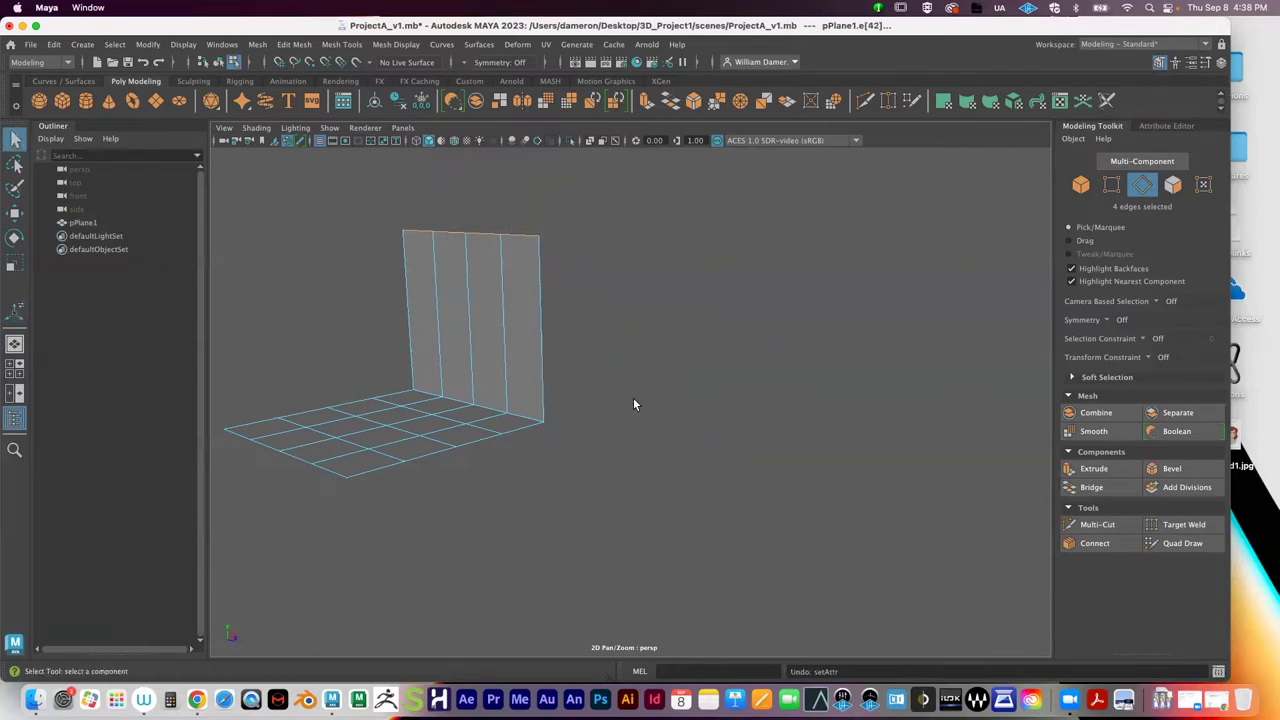
pyautogui.press('super+z')
pyautogui.press('super+z')
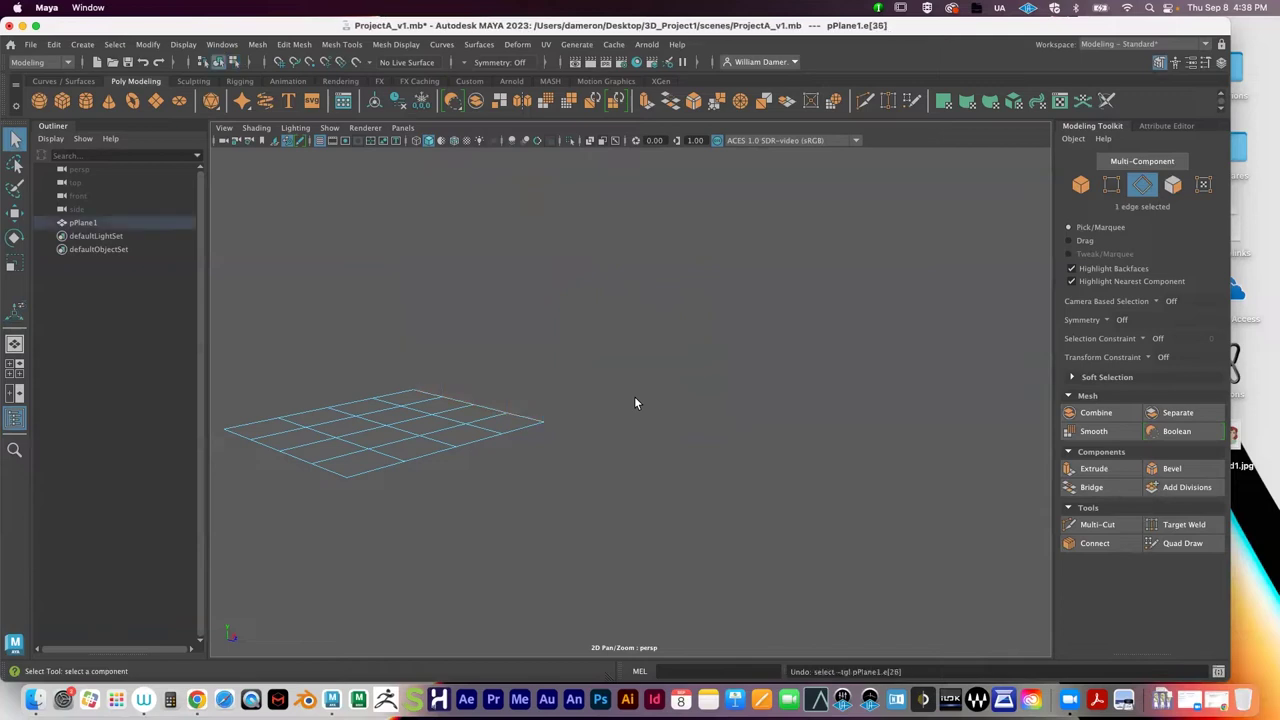
pyautogui.press('super+z')
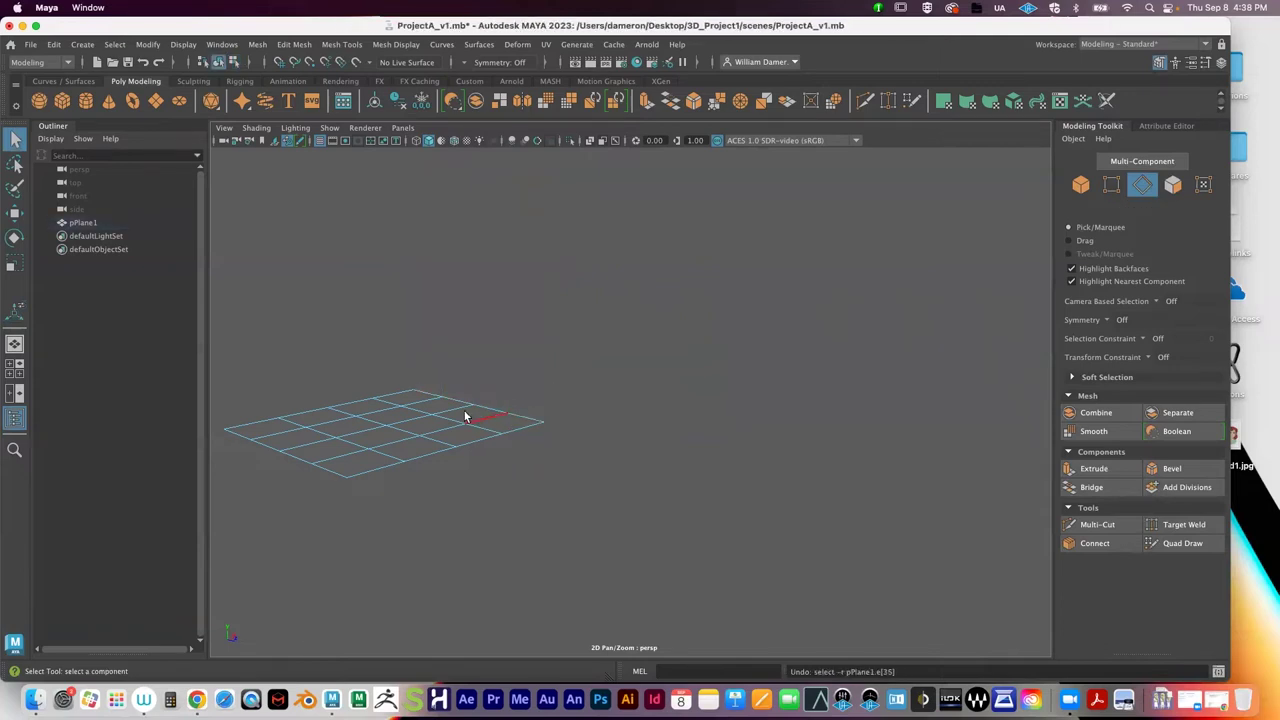
# Step: Select the four border edges along the plane's far right side in edge component mode
pyautogui.keyDown('alt'); pyautogui.moveTo(466, 416); pyautogui.dragTo(474, 429); pyautogui.keyUp('alt')
pyautogui.keyDown('alt'); pyautogui.moveTo(474, 429); pyautogui.dragTo(546, 360, button='middle'); pyautogui.keyUp('alt')
pyautogui.moveTo(490, 325); pyautogui.dragTo(491, 250, button='right')
pyautogui.click(513, 321)
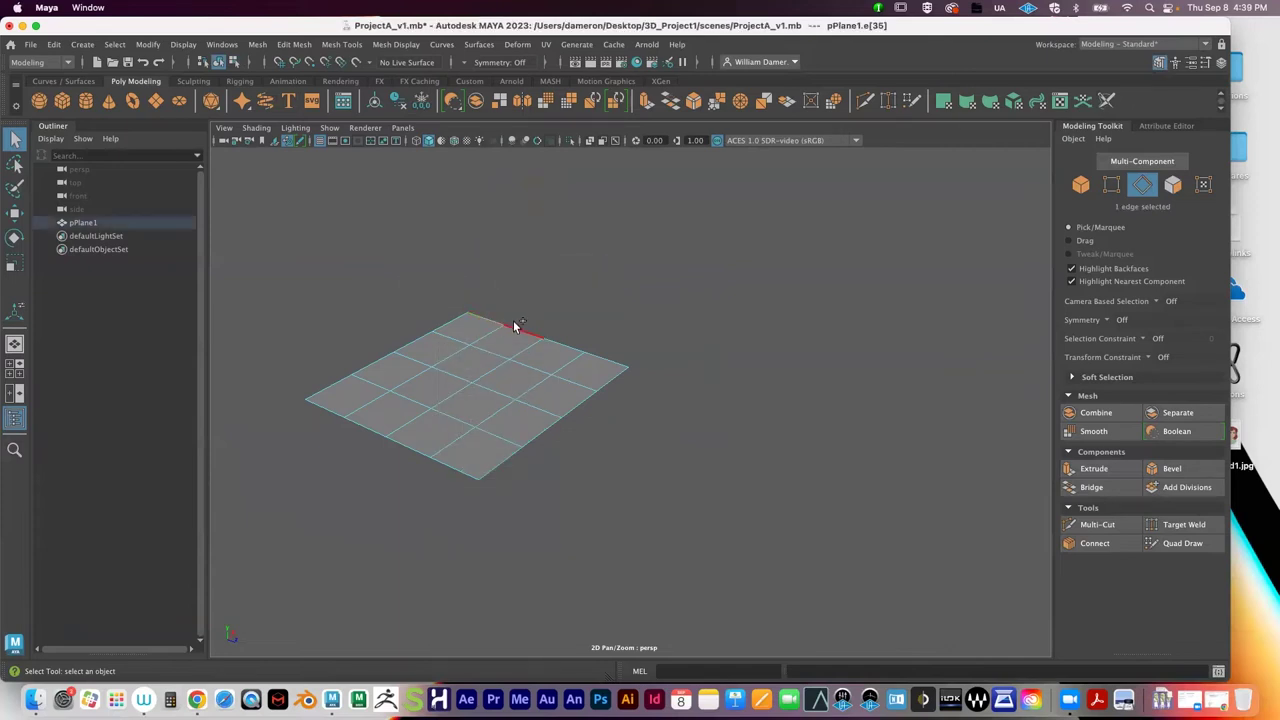
pyautogui.keyDown('shift'); pyautogui.click(556, 338); pyautogui.keyUp('shift')
pyautogui.keyDown('shift'); pyautogui.click(598, 352); pyautogui.keyUp('shift')
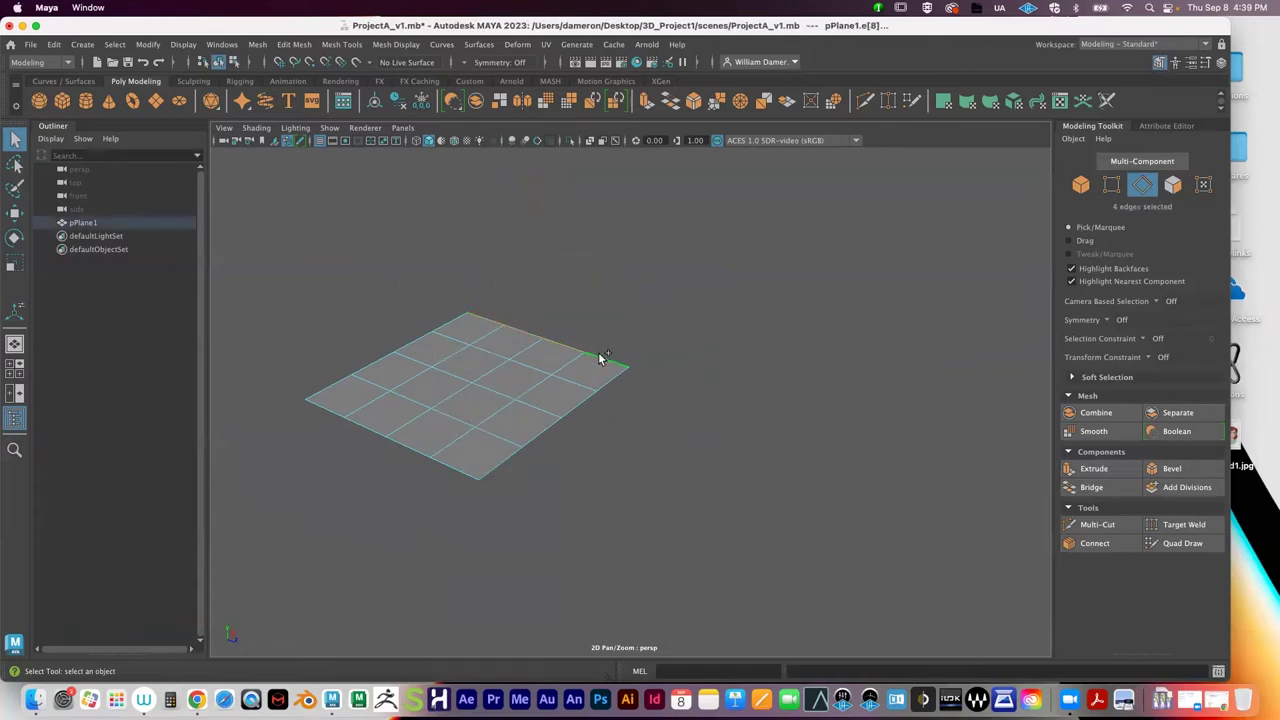
# Step: Extrude the four selected border edges straight up by about 21.5 units with 4 divisions to form the back wall
pyautogui.keyDown('alt'); pyautogui.moveTo(702, 342); pyautogui.dragTo(621, 348, button='middle'); pyautogui.keyUp('alt')
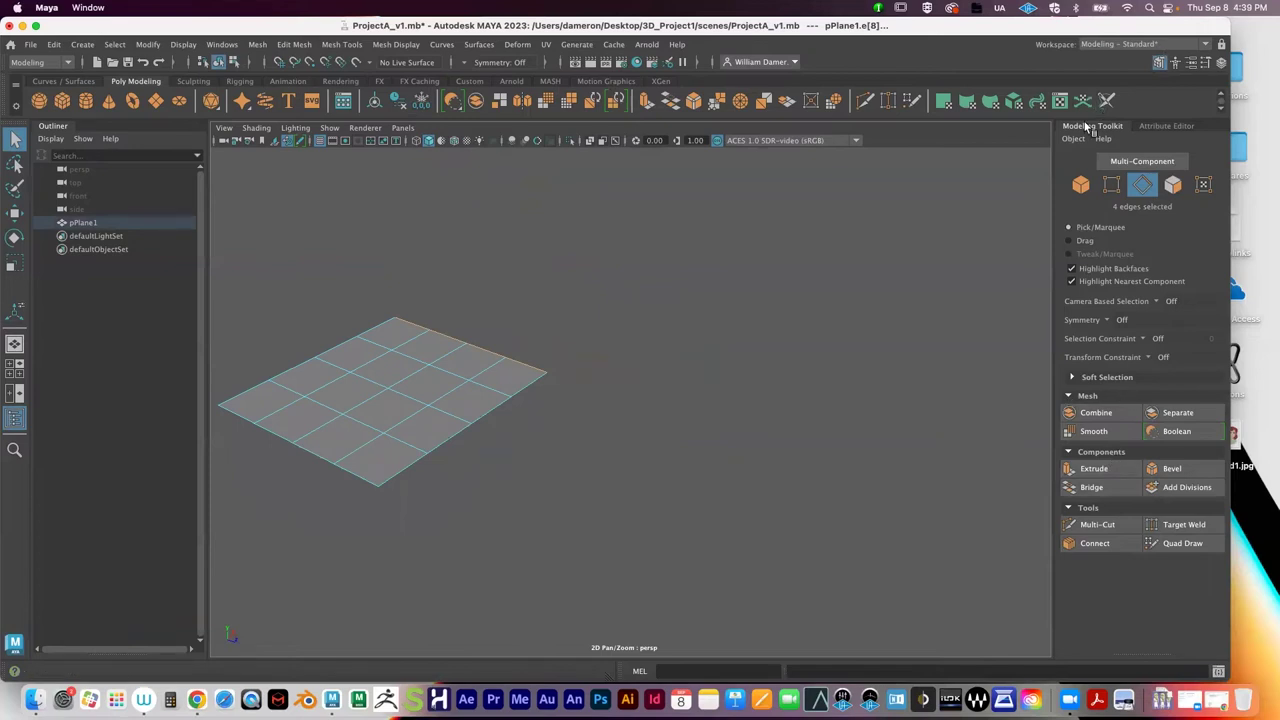
pyautogui.click(1113, 470)
pyautogui.keyDown('alt'); pyautogui.moveTo(563, 391); pyautogui.dragTo(530, 372); pyautogui.keyUp('alt')
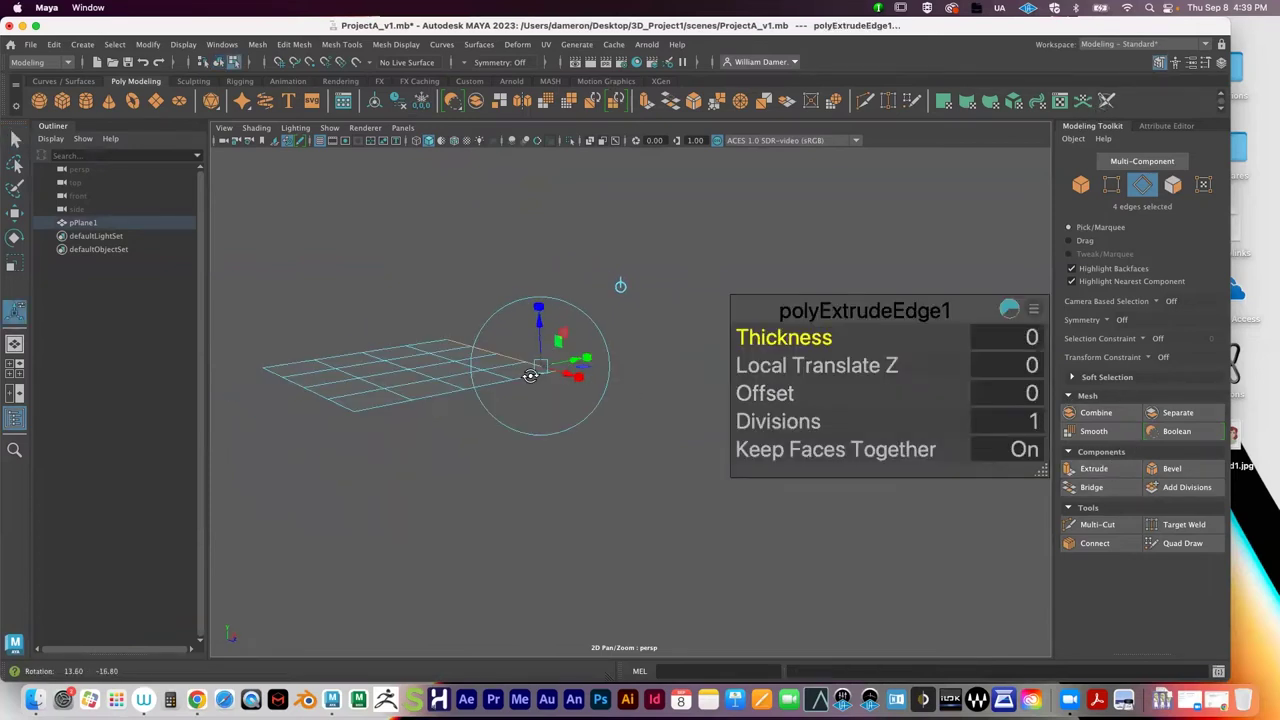
pyautogui.keyDown('alt'); pyautogui.moveTo(543, 324); pyautogui.dragTo(558, 190); pyautogui.keyUp('alt')
pyautogui.click(785, 420)
pyautogui.moveTo(785, 420); pyautogui.dragTo(803, 423, button='middle')
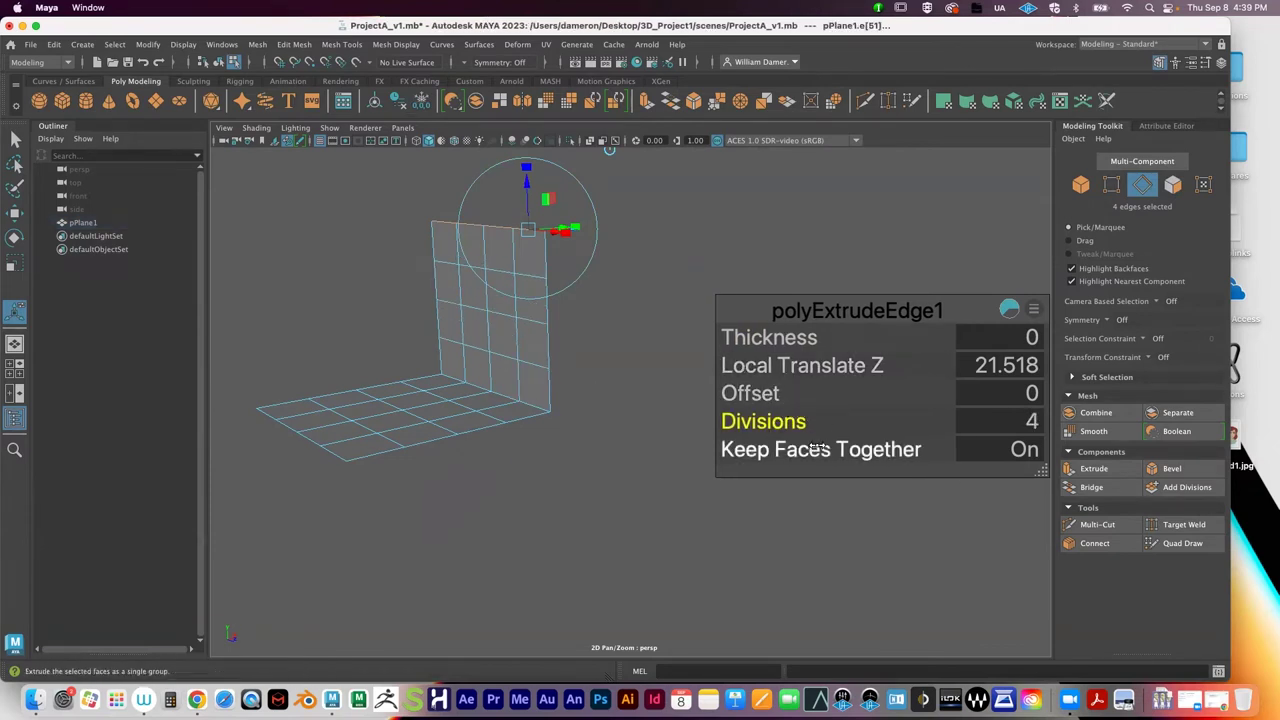
pyautogui.press('q')
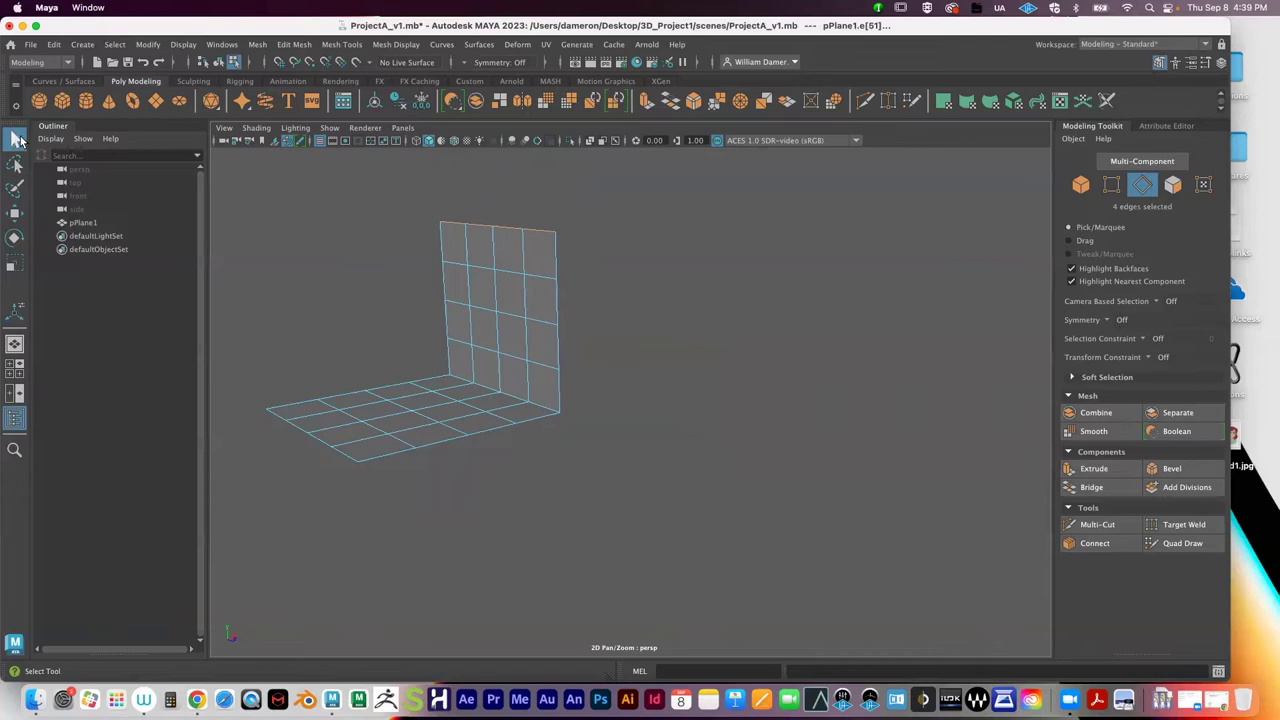
# Step: Turn on smooth mesh preview to round the corner between the floor and the back wall
pyautogui.keyDown('alt'); pyautogui.moveTo(531, 406); pyautogui.dragTo(573, 357, button='middle'); pyautogui.keyUp('alt')
pyautogui.keyDown('alt'); pyautogui.moveTo(834, 406); pyautogui.dragTo(540, 403, button='right'); pyautogui.keyUp('alt')
pyautogui.keyDown('alt'); pyautogui.moveTo(505, 385); pyautogui.dragTo(540, 403); pyautogui.keyUp('alt')
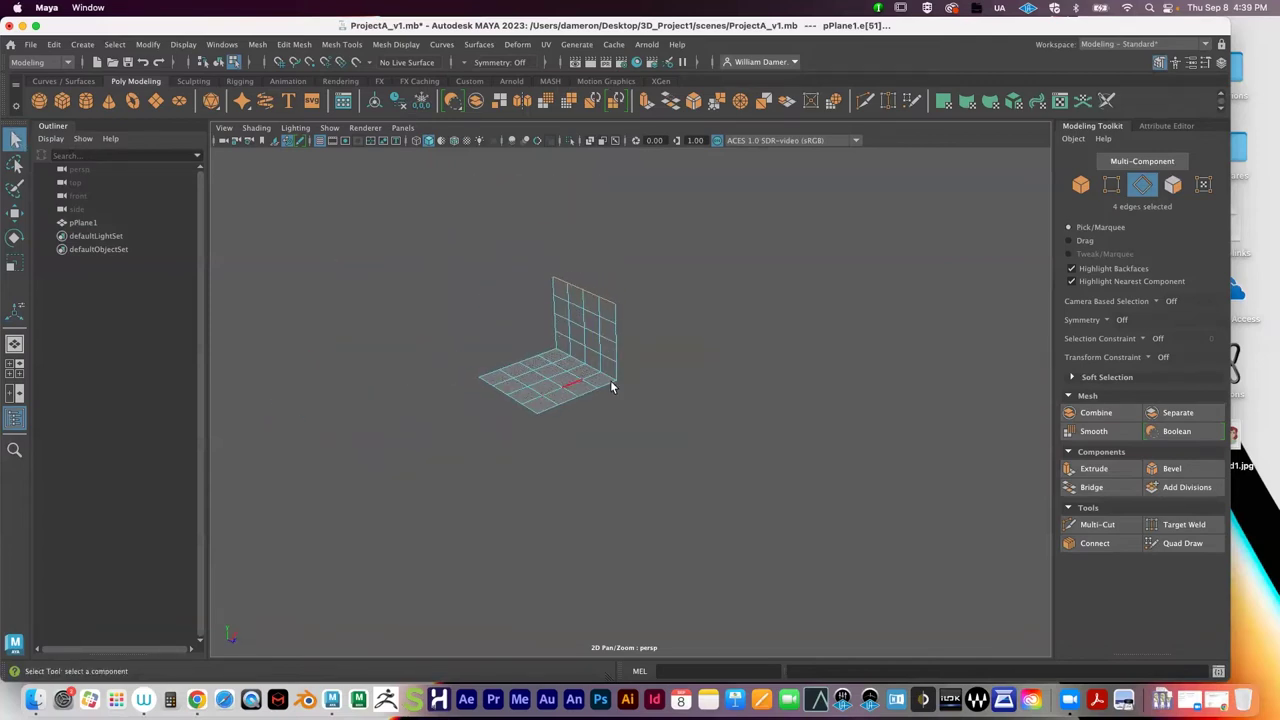
pyautogui.scroll(3, 577, 380)
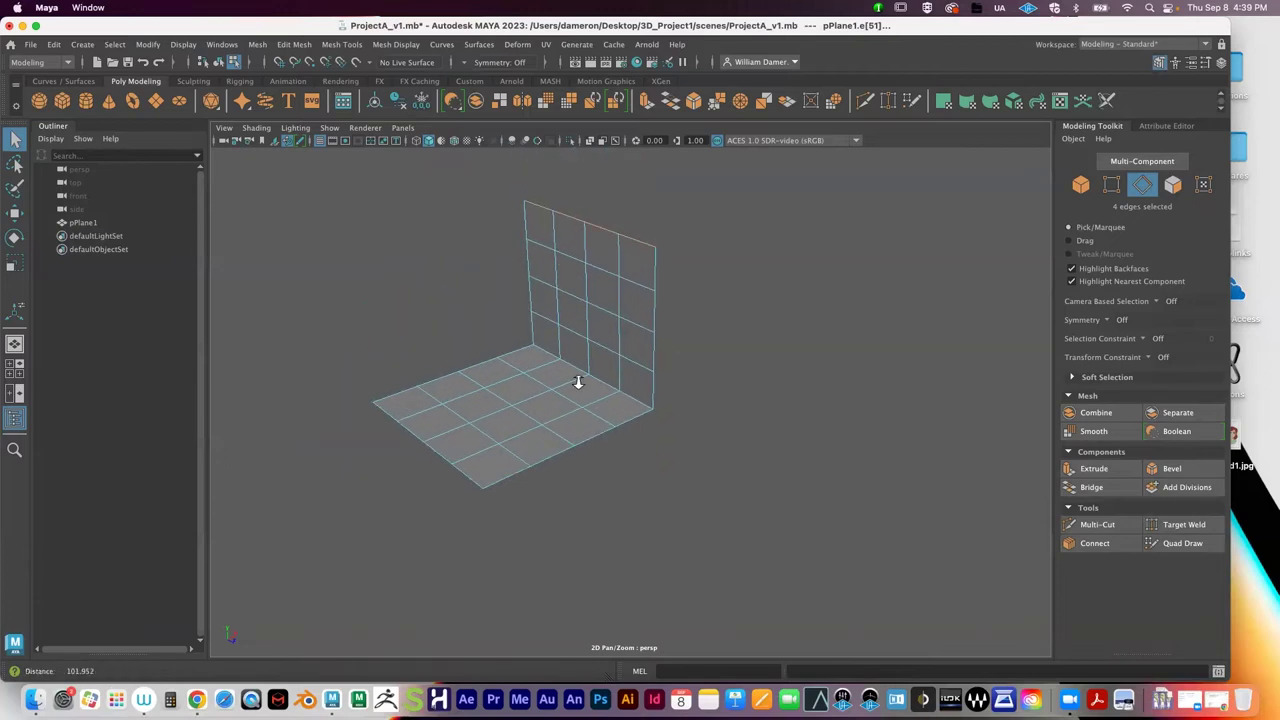
pyautogui.press('3')
pyautogui.keyDown('alt'); pyautogui.moveTo(634, 398); pyautogui.dragTo(604, 368); pyautogui.keyUp('alt')
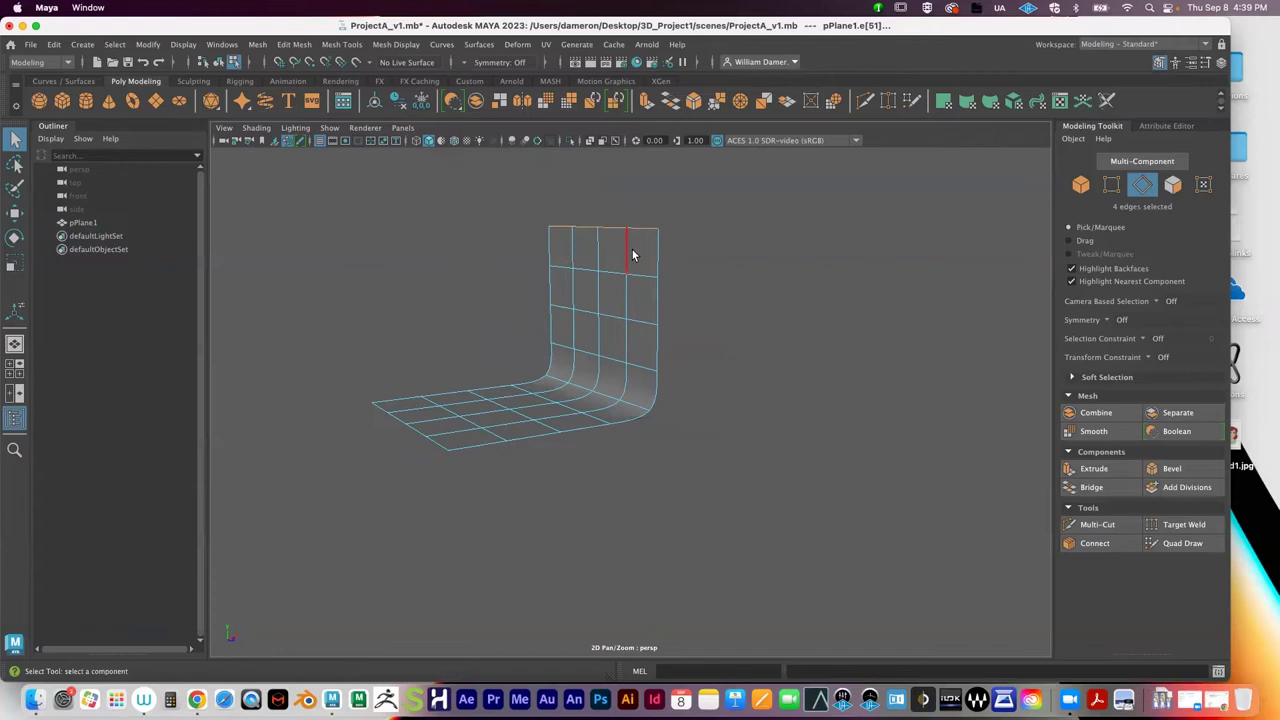
# Step: Return to object mode with the whole backdrop selected
pyautogui.keyDown('alt'); pyautogui.moveTo(652, 371); pyautogui.dragTo(577, 357, button='middle'); pyautogui.keyUp('alt')
pyautogui.keyDown('alt'); pyautogui.moveTo(577, 357); pyautogui.dragTo(449, 337, button='right'); pyautogui.keyUp('alt')
pyautogui.keyDown('alt'); pyautogui.moveTo(449, 337); pyautogui.dragTo(537, 389); pyautogui.keyUp('alt')
pyautogui.rightClick(539, 389)
pyautogui.moveTo(538, 388); pyautogui.dragTo(604, 266, button='right')
pyautogui.keyDown('alt'); pyautogui.moveTo(571, 383); pyautogui.dragTo(568, 336); pyautogui.keyUp('alt')
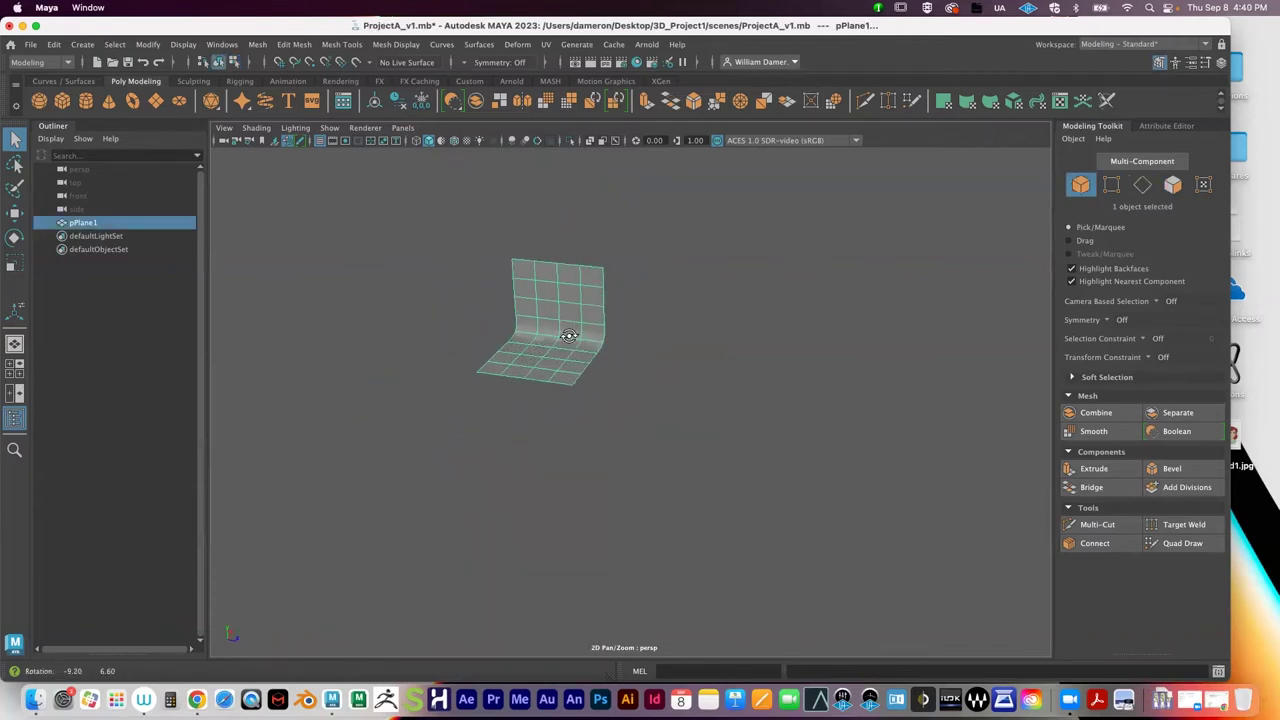
pyautogui.scroll(4, 617, 266)
pyautogui.scroll(-3, 514, 309)
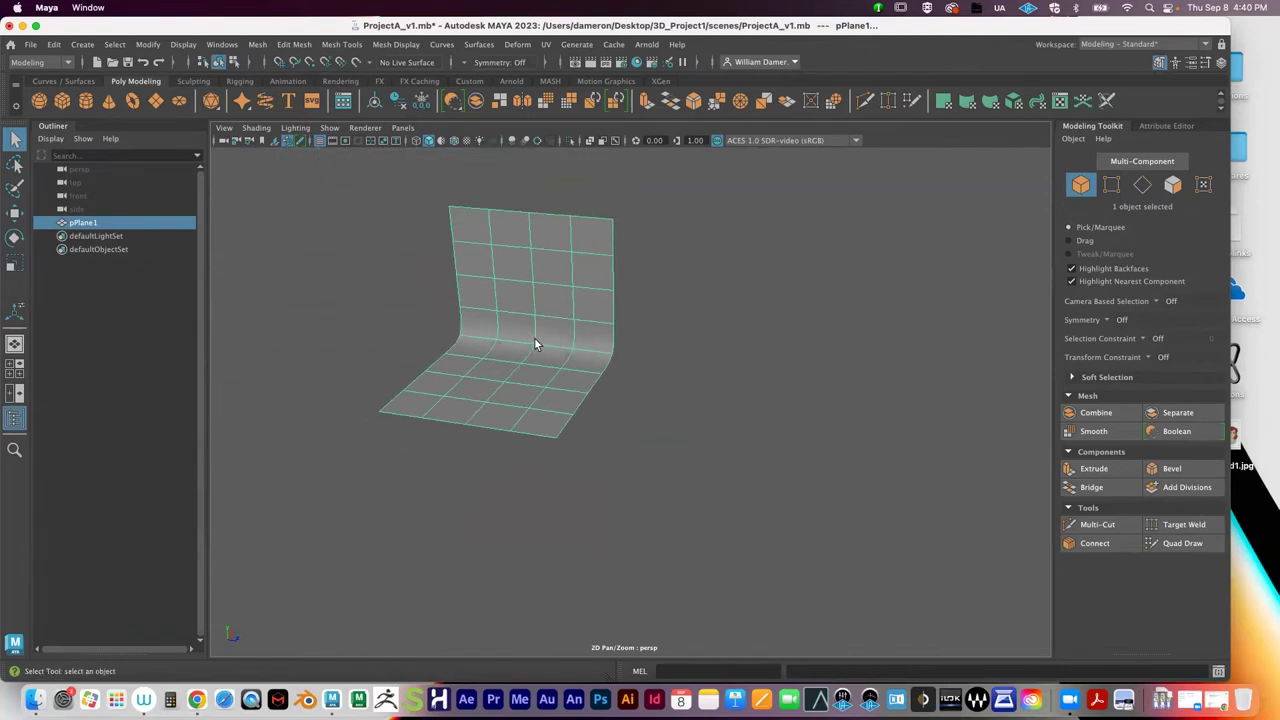
# Step: Widen the backdrop by scaling it along Z to about 133.7, keeping its X scale at 25.68
pyautogui.press('e')
pyautogui.press('r')
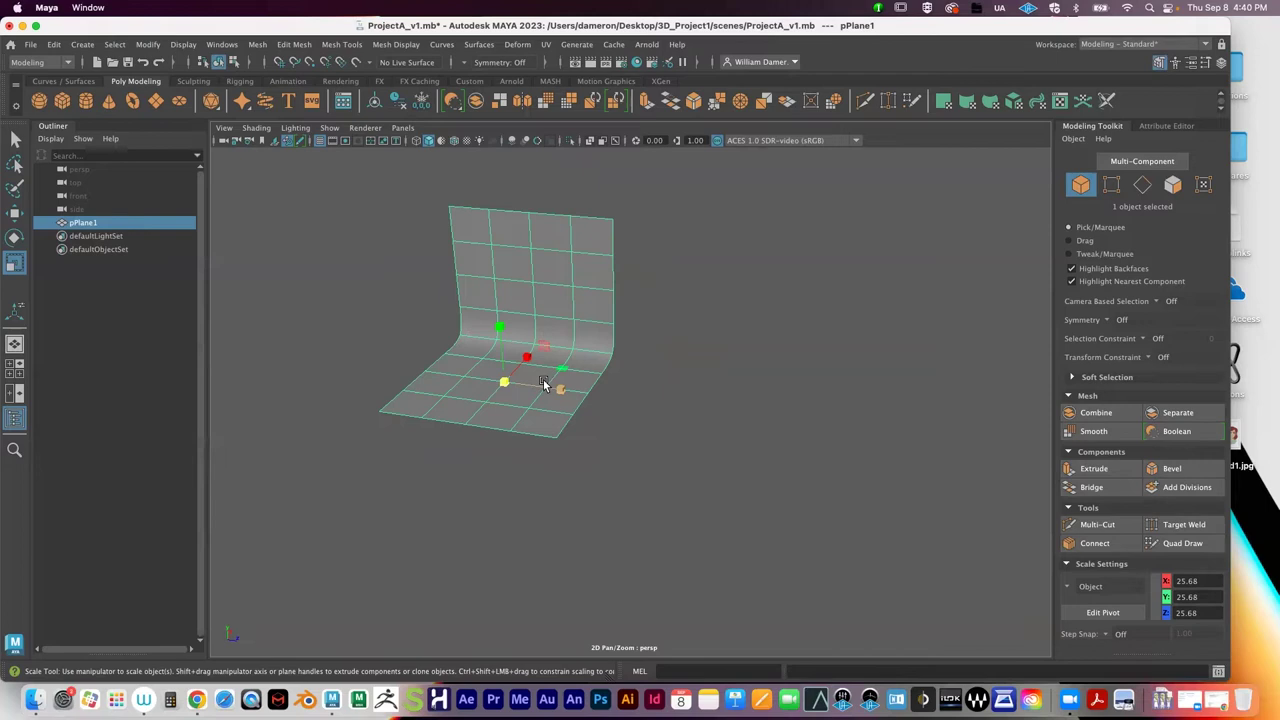
pyautogui.moveTo(562, 393); pyautogui.dragTo(534, 399)
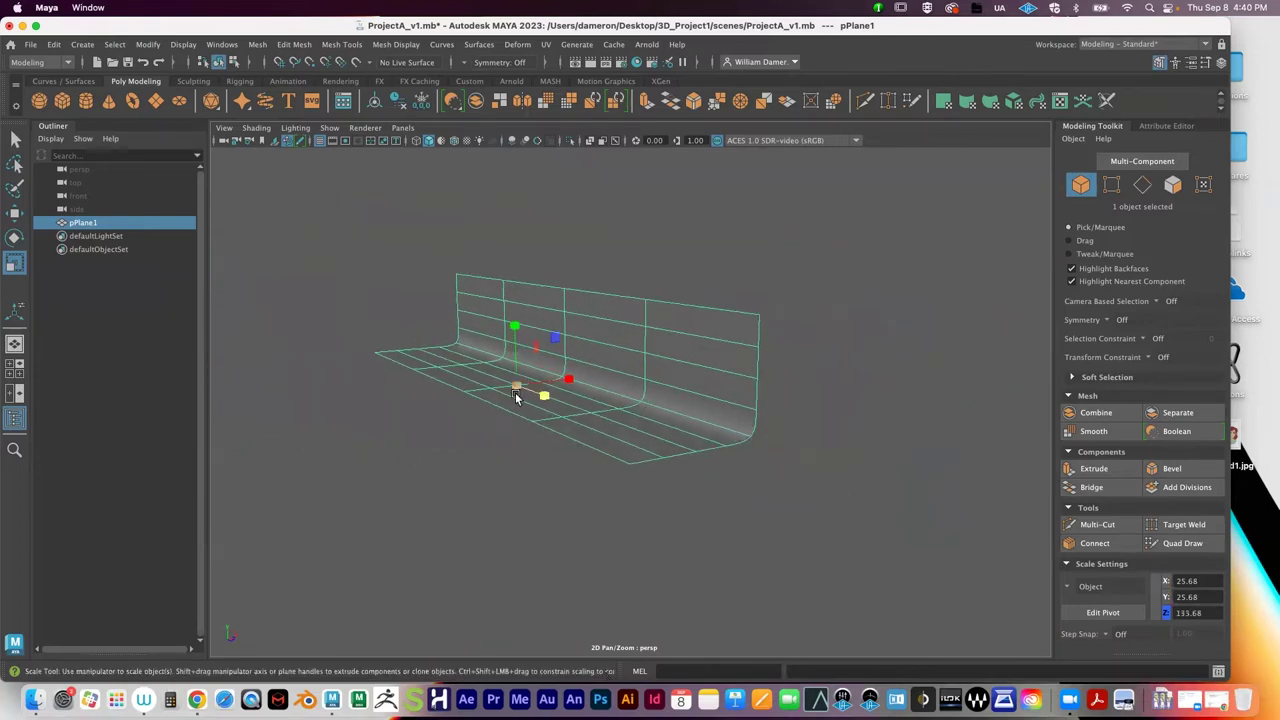
pyautogui.moveTo(585, 390); pyautogui.dragTo(507, 383)
pyautogui.hotkey('ctrl', 'z')
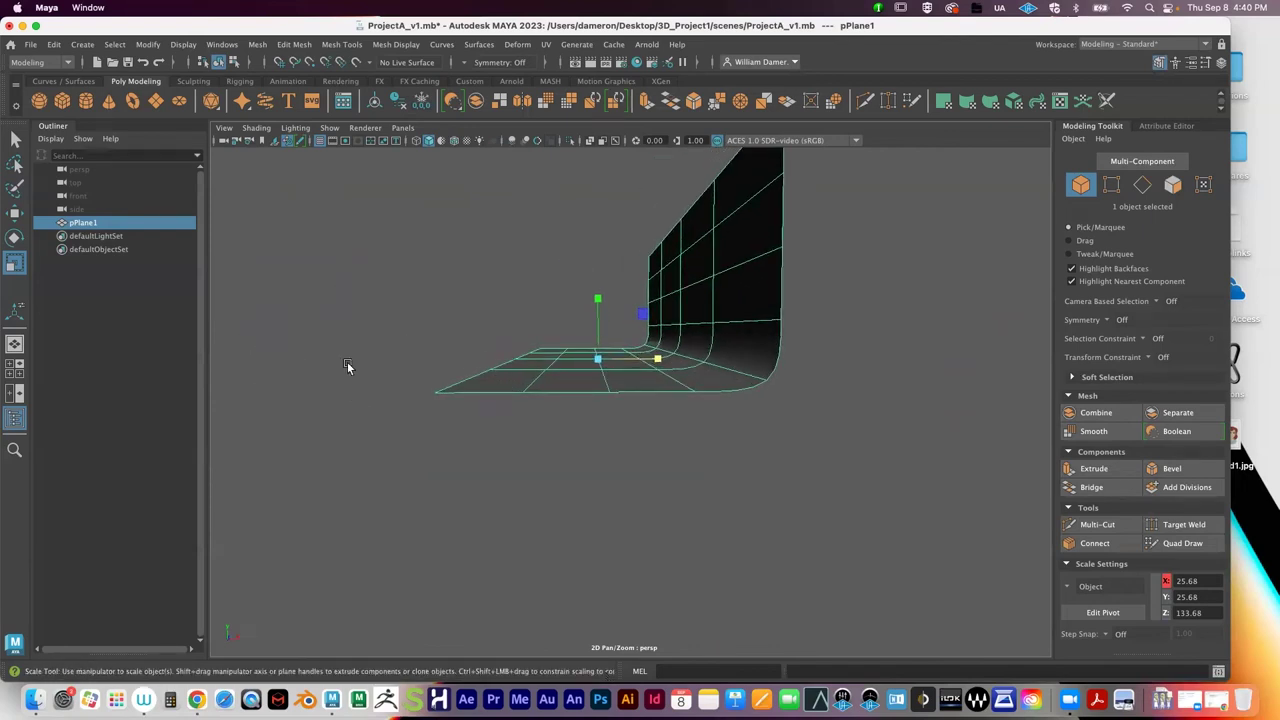
# Step: Select the four edges along the floor's open front side in edge component mode
pyautogui.keyDown('alt'); pyautogui.moveTo(600, 390); pyautogui.dragTo(565, 367); pyautogui.keyUp('alt')
pyautogui.press('q')
pyautogui.moveTo(545, 345); pyautogui.dragTo(540, 252, button='right')
pyautogui.click(543, 331)
pyautogui.keyDown('shift'); pyautogui.click(578, 304); pyautogui.keyUp('shift')
pyautogui.keyDown('alt'); pyautogui.moveTo(601, 352); pyautogui.dragTo(609, 351); pyautogui.keyUp('alt')
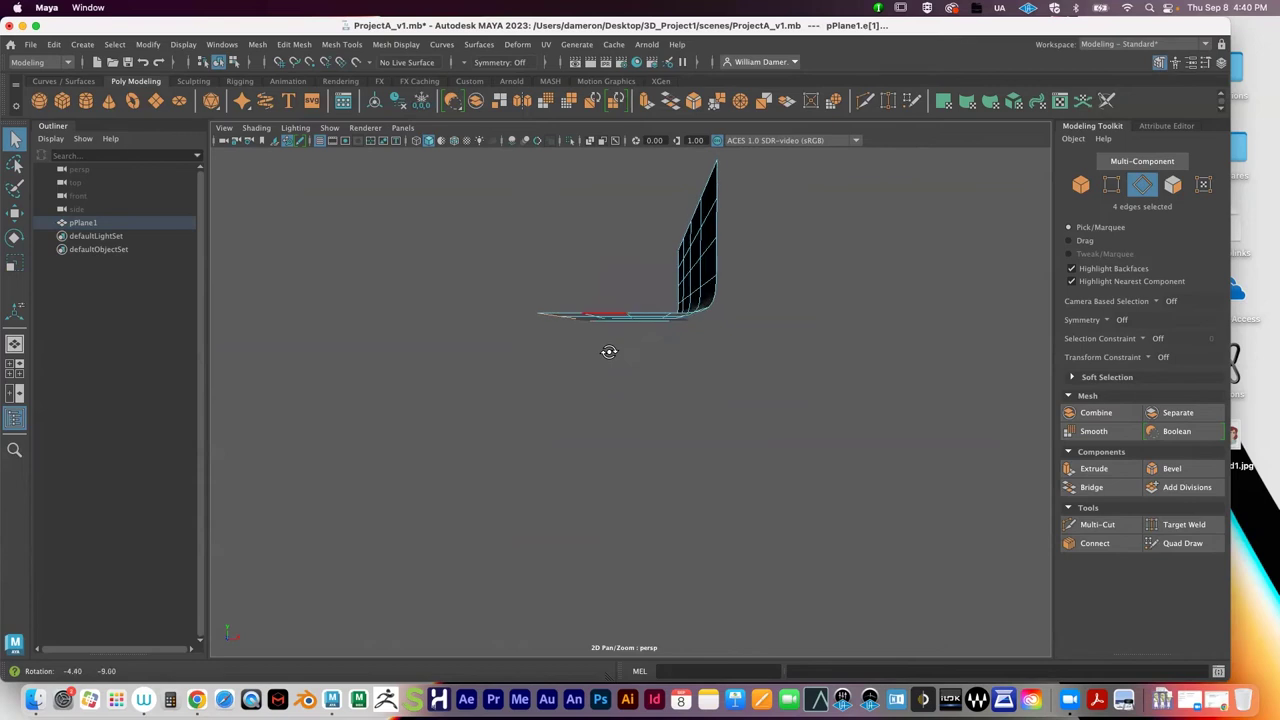
pyautogui.press('space')
pyautogui.press('space')
pyautogui.keyDown('alt'); pyautogui.moveTo(522, 418); pyautogui.dragTo(535, 374, button='middle'); pyautogui.keyUp('alt')
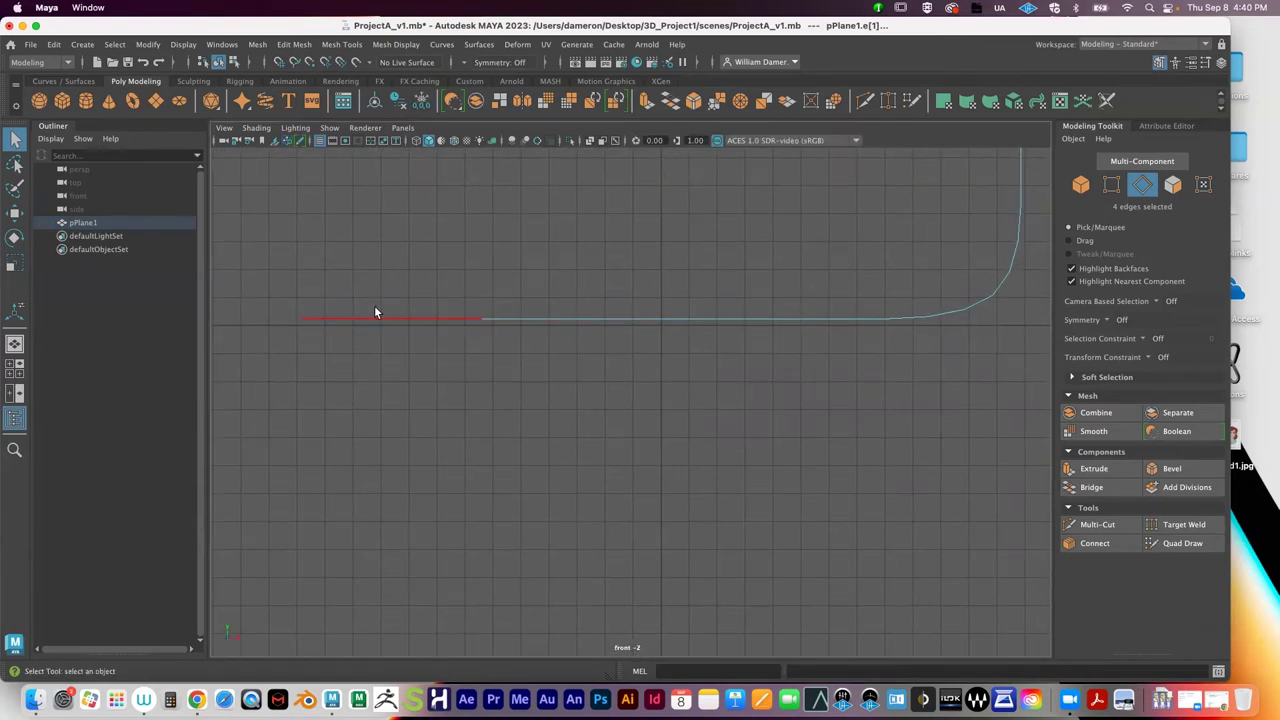
pyautogui.press('space')
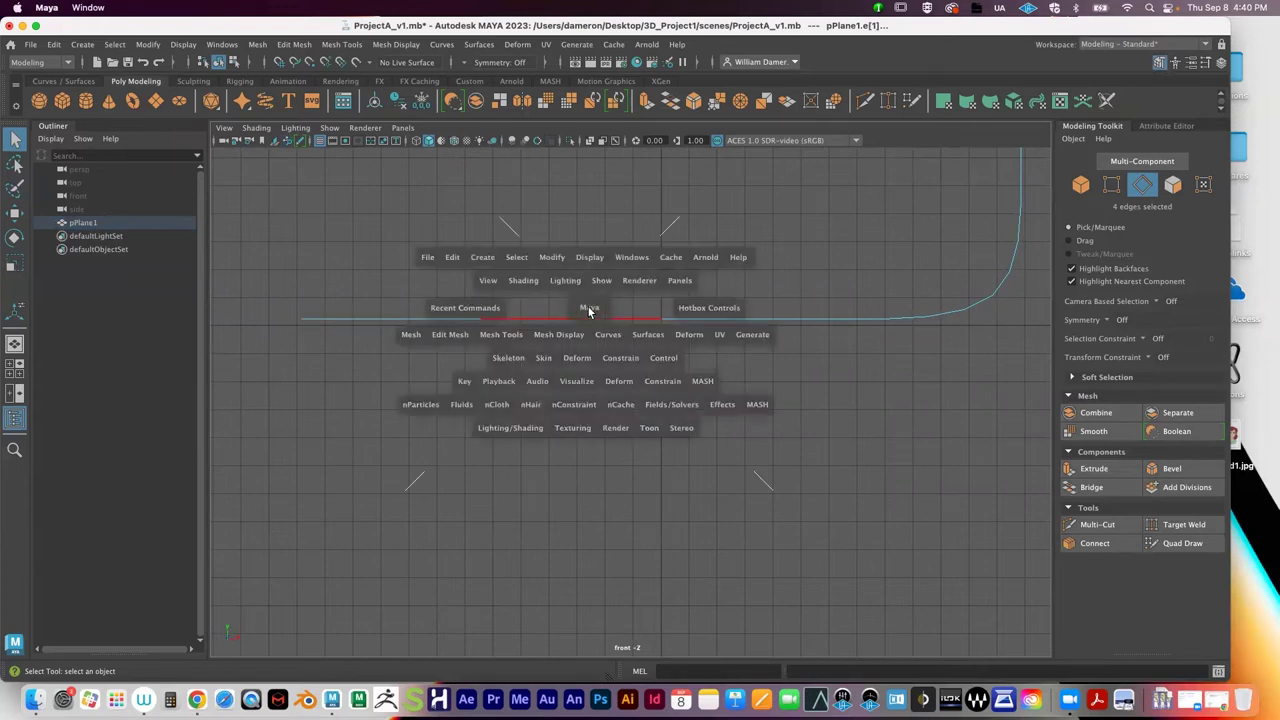
pyautogui.press('space')
pyautogui.keyDown('alt'); pyautogui.moveTo(680, 263); pyautogui.dragTo(686, 271); pyautogui.keyUp('alt')
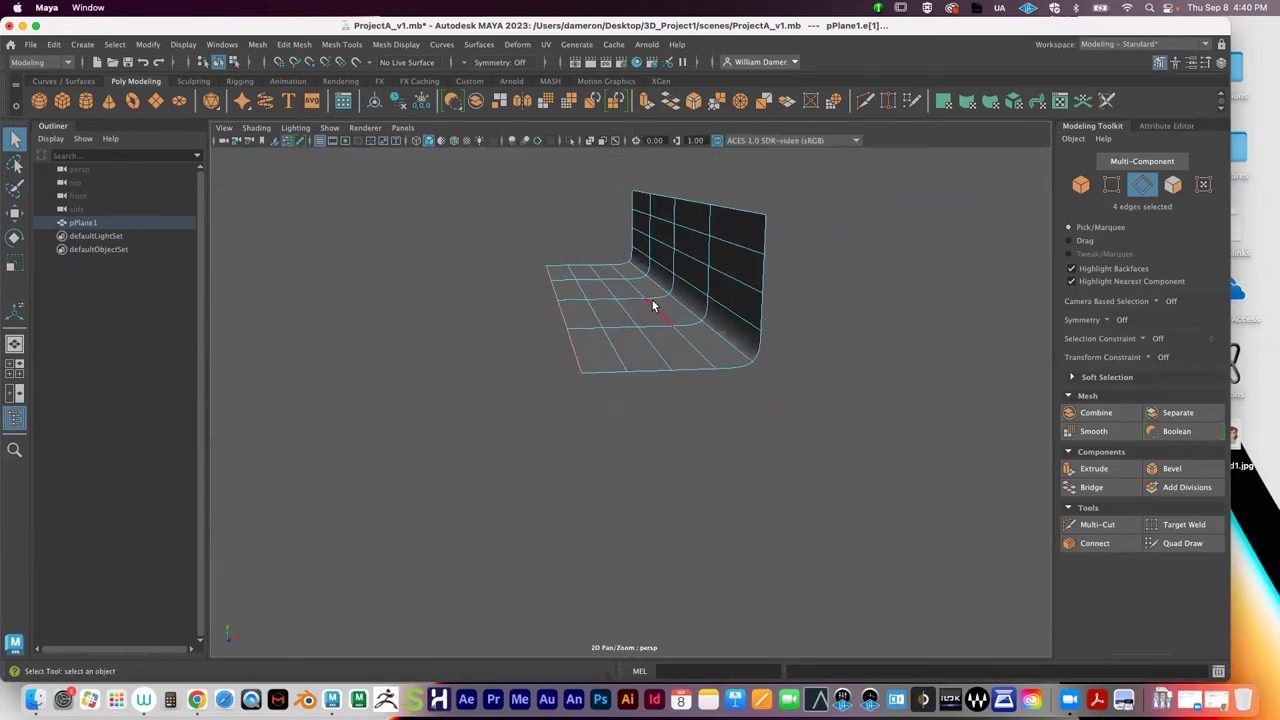
# Step: Move the floor's four front edges outward along X to about -65.7 to lengthen the floor
pyautogui.press('w')
pyautogui.moveTo(623, 300); pyautogui.dragTo(262, 350)
pyautogui.keyDown('alt'); pyautogui.moveTo(594, 374); pyautogui.dragTo(464, 360, button='right'); pyautogui.keyUp('alt')
pyautogui.moveTo(510, 356); pyautogui.dragTo(571, 350)
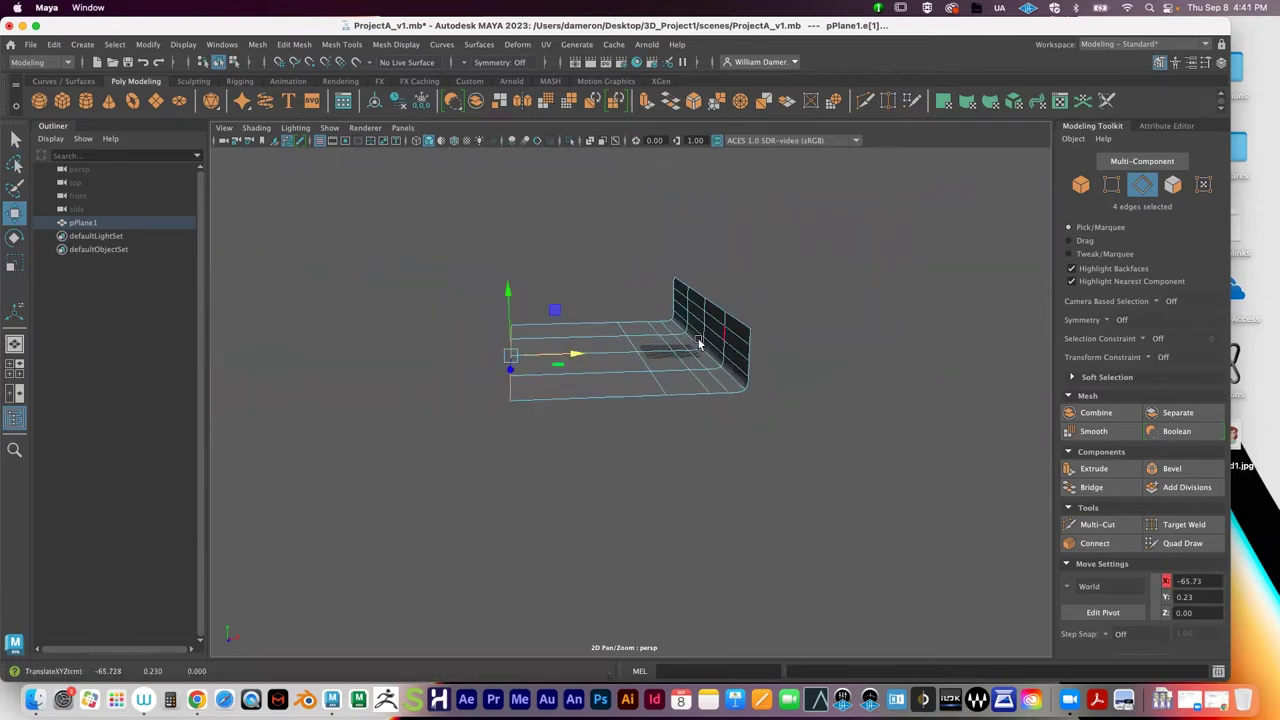
# Step: Select the four edges along the top of the back wall
pyautogui.keyDown('alt'); pyautogui.moveTo(699, 343); pyautogui.dragTo(579, 291); pyautogui.keyUp('alt')
pyautogui.click(620, 286)
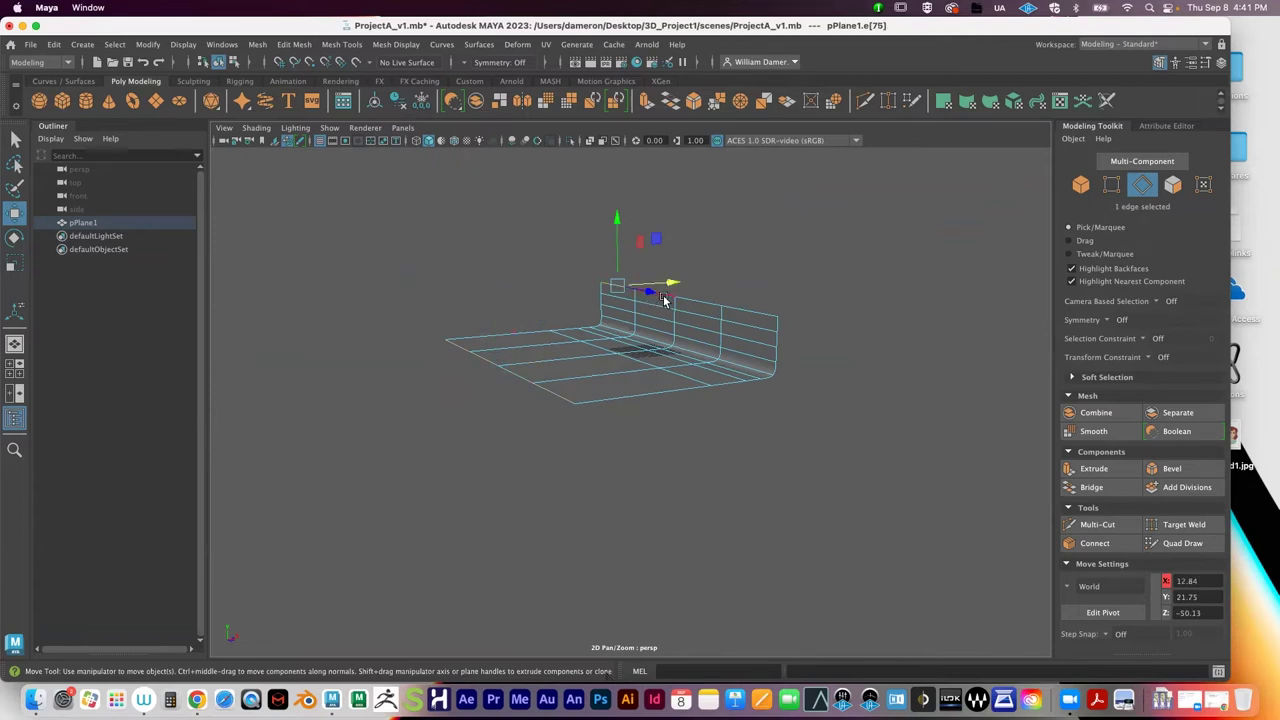
pyautogui.press('q')
pyautogui.keyDown('shift'); pyautogui.click(659, 293); pyautogui.keyUp('shift')
pyautogui.keyDown('shift'); pyautogui.click(701, 299); pyautogui.keyUp('shift')
pyautogui.keyDown('shift'); pyautogui.click(754, 310); pyautogui.keyUp('shift')
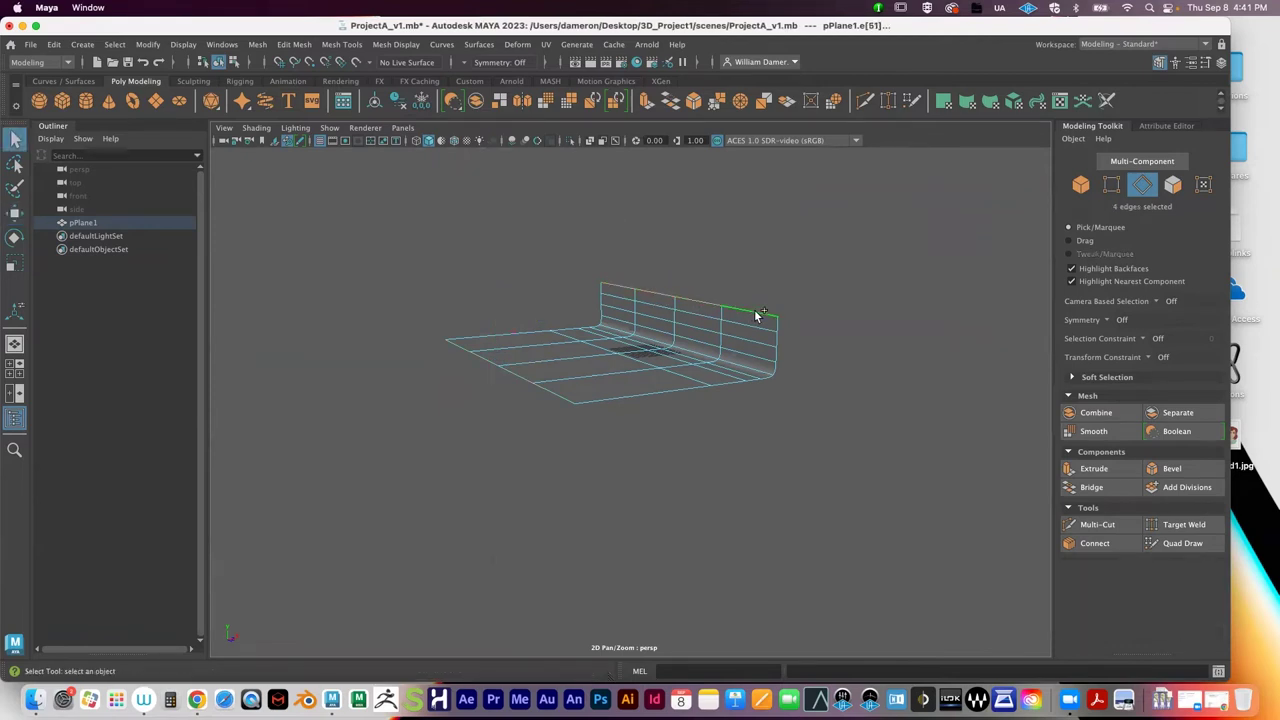
# Step: Raise the back wall's four top edges to about 43.5 in Y to make the wall taller
pyautogui.keyDown('alt'); pyautogui.moveTo(754, 310); pyautogui.dragTo(689, 363); pyautogui.keyUp('alt')
pyautogui.keyDown('alt'); pyautogui.moveTo(689, 363); pyautogui.dragTo(619, 357, button='right'); pyautogui.keyUp('alt')
pyautogui.press('w')
pyautogui.moveTo(611, 275); pyautogui.dragTo(575, 325)
pyautogui.keyDown('alt'); pyautogui.moveTo(575, 325); pyautogui.dragTo(566, 360, button='right'); pyautogui.keyUp('alt')
pyautogui.keyDown('alt'); pyautogui.moveTo(566, 360); pyautogui.dragTo(574, 351); pyautogui.keyUp('alt')
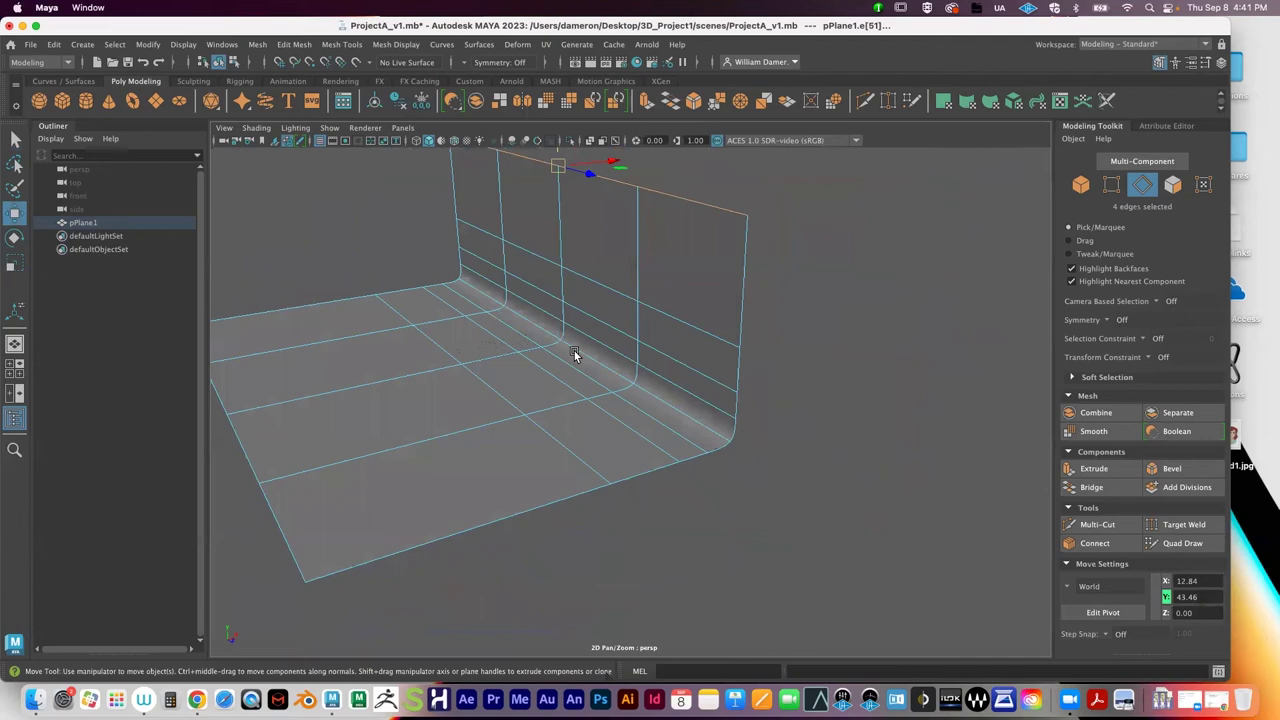
pyautogui.press('q')
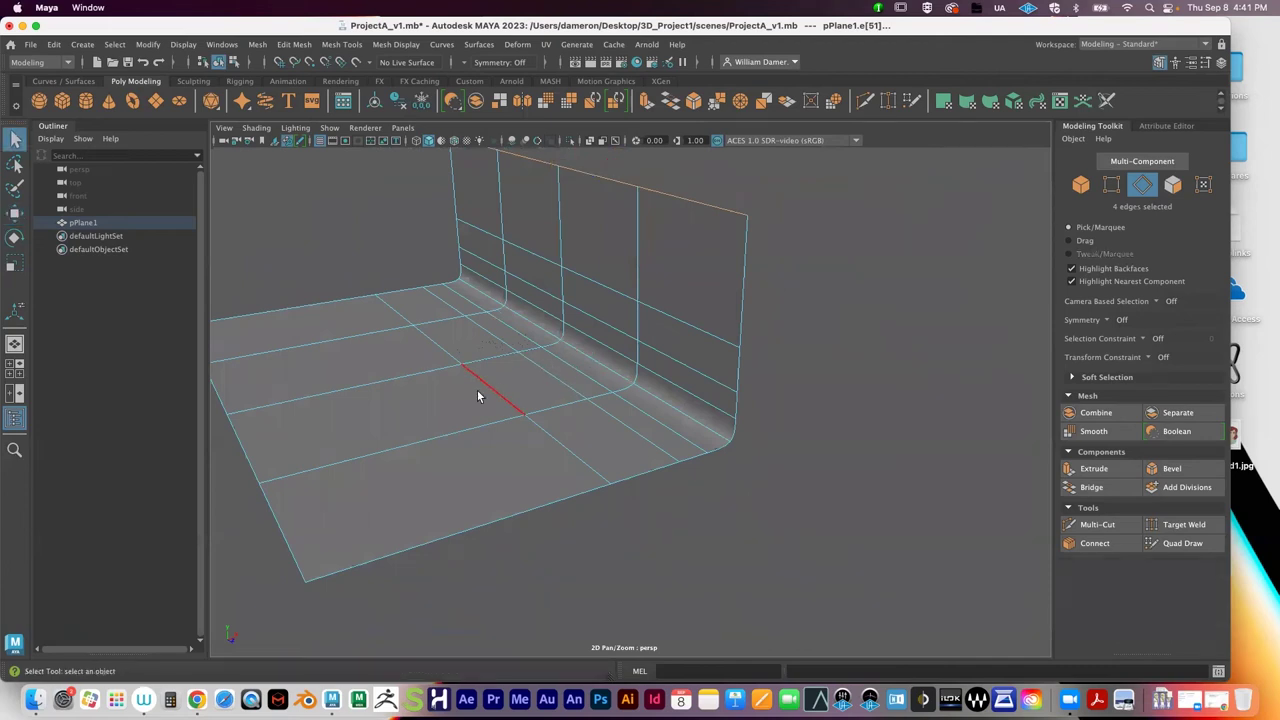
# Step: Select the whole backdrop in object mode and raise it to about 6 in Y
pyautogui.keyDown('alt'); pyautogui.moveTo(440, 388); pyautogui.dragTo(481, 344); pyautogui.keyUp('alt')
pyautogui.keyDown('alt'); pyautogui.moveTo(481, 344); pyautogui.dragTo(550, 266, button='right'); pyautogui.keyUp('alt')
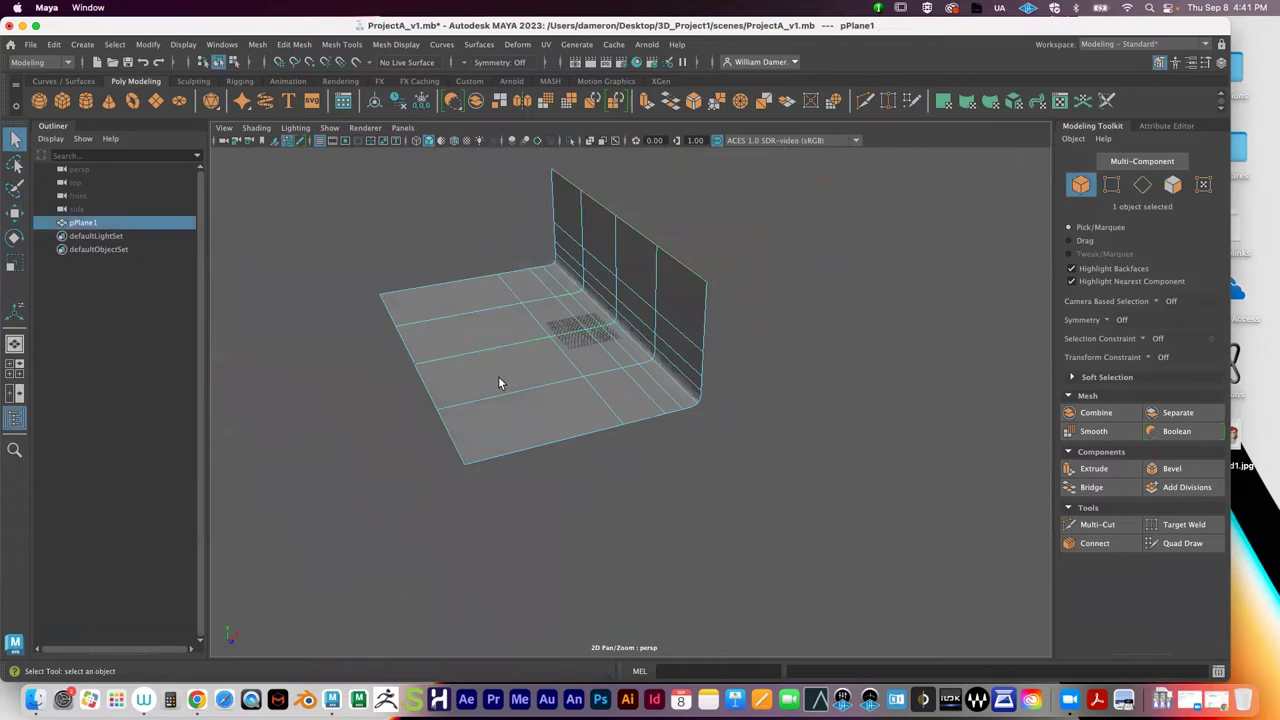
pyautogui.press('w')
pyautogui.moveTo(586, 275); pyautogui.dragTo(584, 258)
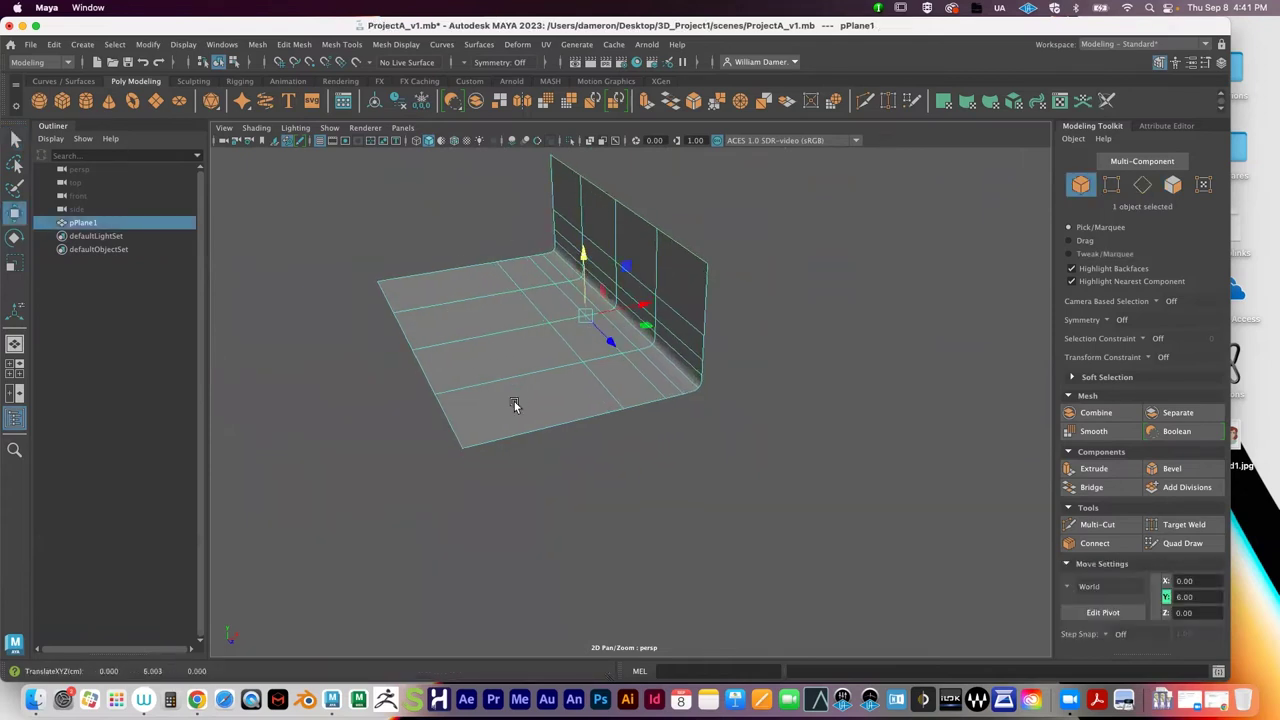
# Step: Select the four large outer faces of the floor in face component mode
pyautogui.moveTo(477, 286); pyautogui.dragTo(477, 322, button='right')
pyautogui.moveTo(446, 289); pyautogui.dragTo(547, 438)
pyautogui.click(547, 436)
pyautogui.moveTo(404, 284); pyautogui.dragTo(488, 432)
pyautogui.keyDown('alt'); pyautogui.moveTo(630, 452); pyautogui.dragTo(569, 437); pyautogui.keyUp('alt')
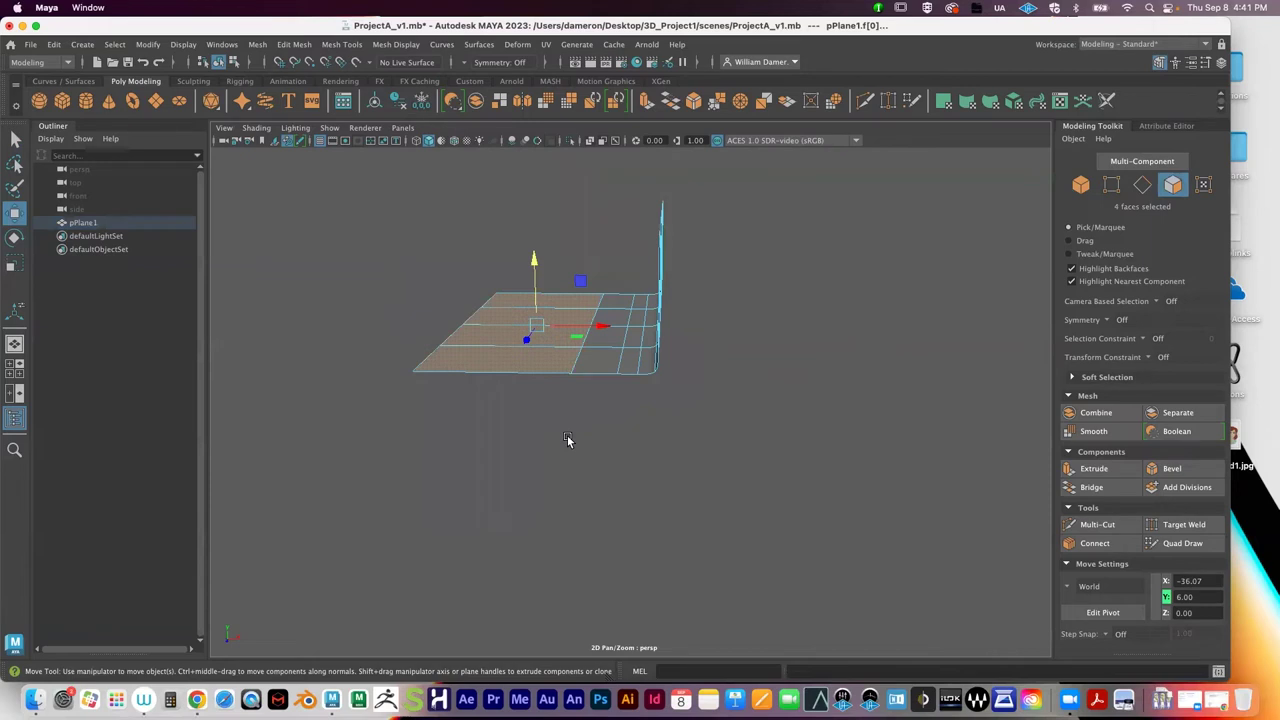
pyautogui.keyDown('alt'); pyautogui.moveTo(595, 484); pyautogui.dragTo(603, 384); pyautogui.keyUp('alt')
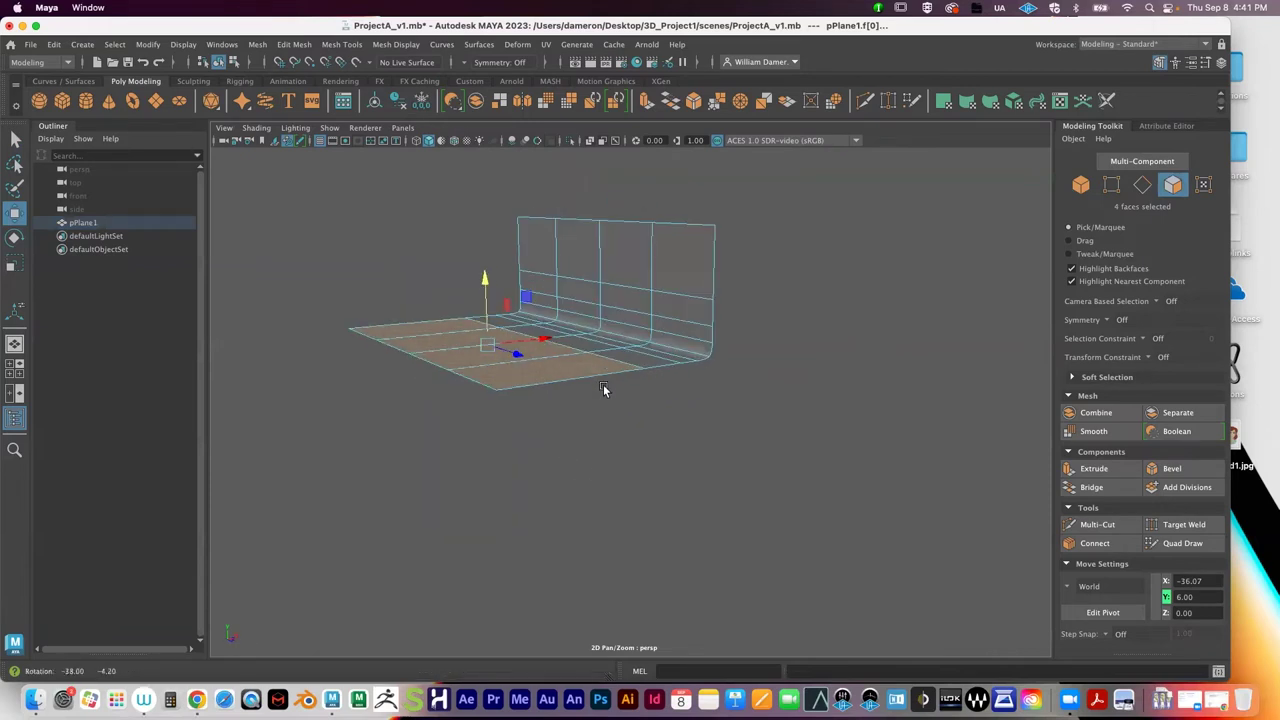
pyautogui.press('q')
# Step: Clear the floor face selection and return to object mode
pyautogui.keyDown('alt'); pyautogui.moveTo(547, 352); pyautogui.dragTo(546, 371, button='middle'); pyautogui.keyUp('alt')
pyautogui.keyDown('alt'); pyautogui.moveTo(546, 371); pyautogui.dragTo(1230, 350, button='right'); pyautogui.keyUp('alt')
pyautogui.keyDown('alt'); pyautogui.moveTo(773, 342); pyautogui.dragTo(777, 346, button='middle'); pyautogui.keyUp('alt')
pyautogui.keyDown('alt'); pyautogui.moveTo(777, 346); pyautogui.dragTo(622, 344, button='right'); pyautogui.keyUp('alt')
pyautogui.keyDown('alt'); pyautogui.moveTo(622, 344); pyautogui.dragTo(614, 357, button='middle'); pyautogui.keyUp('alt')
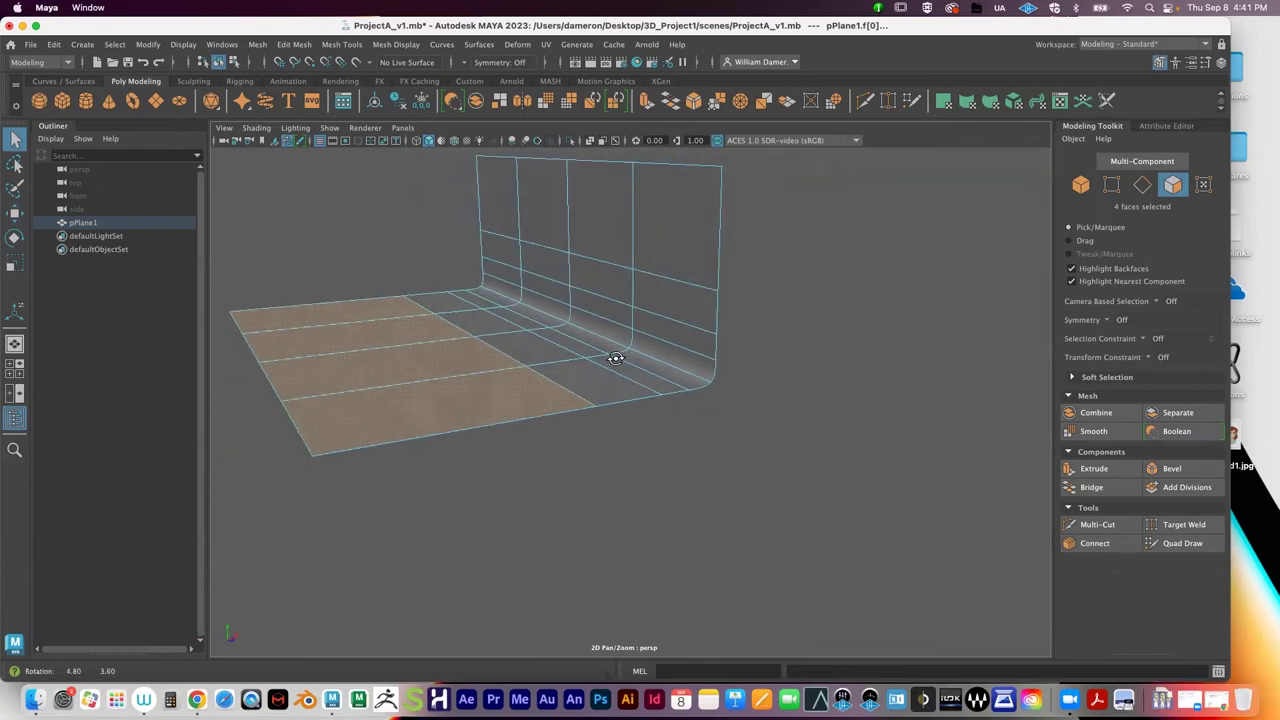
pyautogui.keyDown('alt'); pyautogui.moveTo(614, 357); pyautogui.dragTo(600, 363); pyautogui.keyUp('alt')
pyautogui.click(761, 404)
pyautogui.keyDown('alt'); pyautogui.moveTo(761, 430); pyautogui.dragTo(745, 417, button='middle'); pyautogui.keyUp('alt')
pyautogui.moveTo(529, 303); pyautogui.dragTo(590, 266, button='right')
pyautogui.keyDown('alt'); pyautogui.moveTo(764, 468); pyautogui.dragTo(754, 440); pyautogui.keyUp('alt')
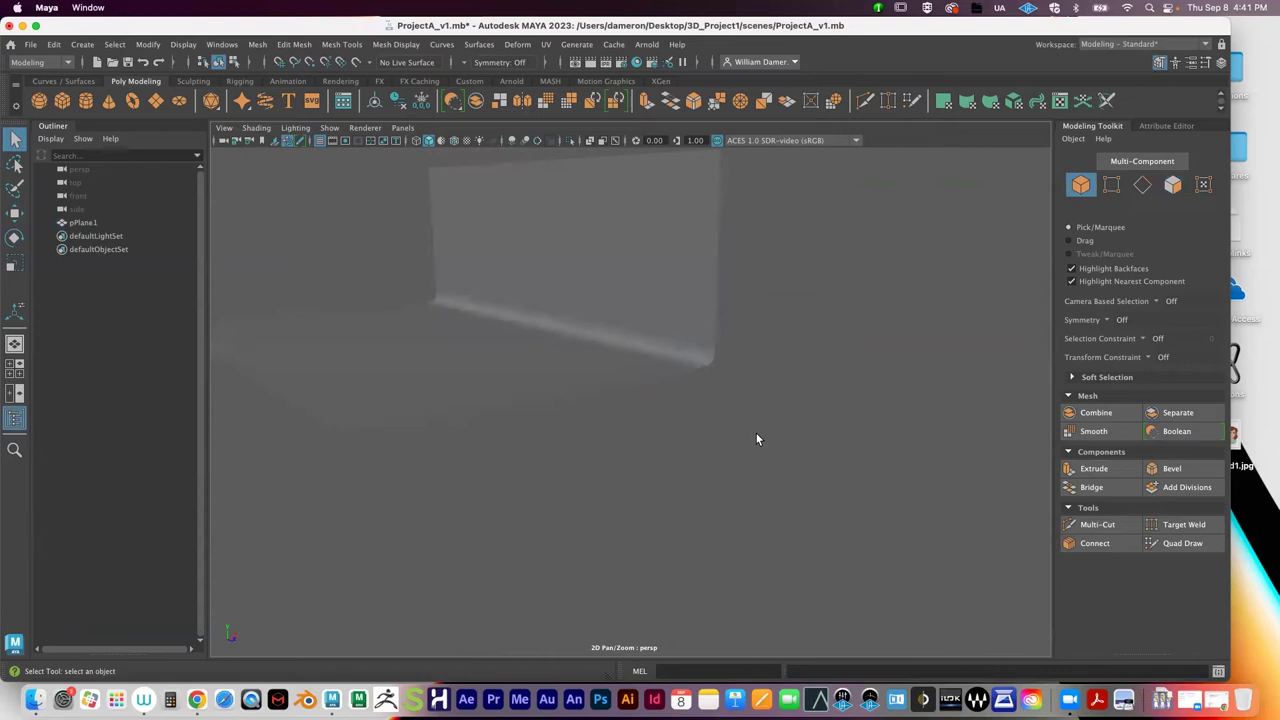
# Step: Select the backdrop and compare its corner with smooth mesh preview off and back on
pyautogui.click(587, 316)
pyautogui.keyDown('alt'); pyautogui.moveTo(587, 316); pyautogui.dragTo(420, 345); pyautogui.keyUp('alt')
pyautogui.keyDown('alt'); pyautogui.moveTo(420, 345); pyautogui.dragTo(826, 351, button='right'); pyautogui.keyUp('alt')
pyautogui.keyDown('alt'); pyautogui.moveTo(539, 248); pyautogui.dragTo(556, 258, button='middle'); pyautogui.keyUp('alt')
pyautogui.keyDown('alt'); pyautogui.moveTo(555, 258); pyautogui.dragTo(635, 347); pyautogui.keyUp('alt')
pyautogui.keyDown('alt'); pyautogui.moveTo(509, 351); pyautogui.dragTo(609, 384); pyautogui.keyUp('alt')
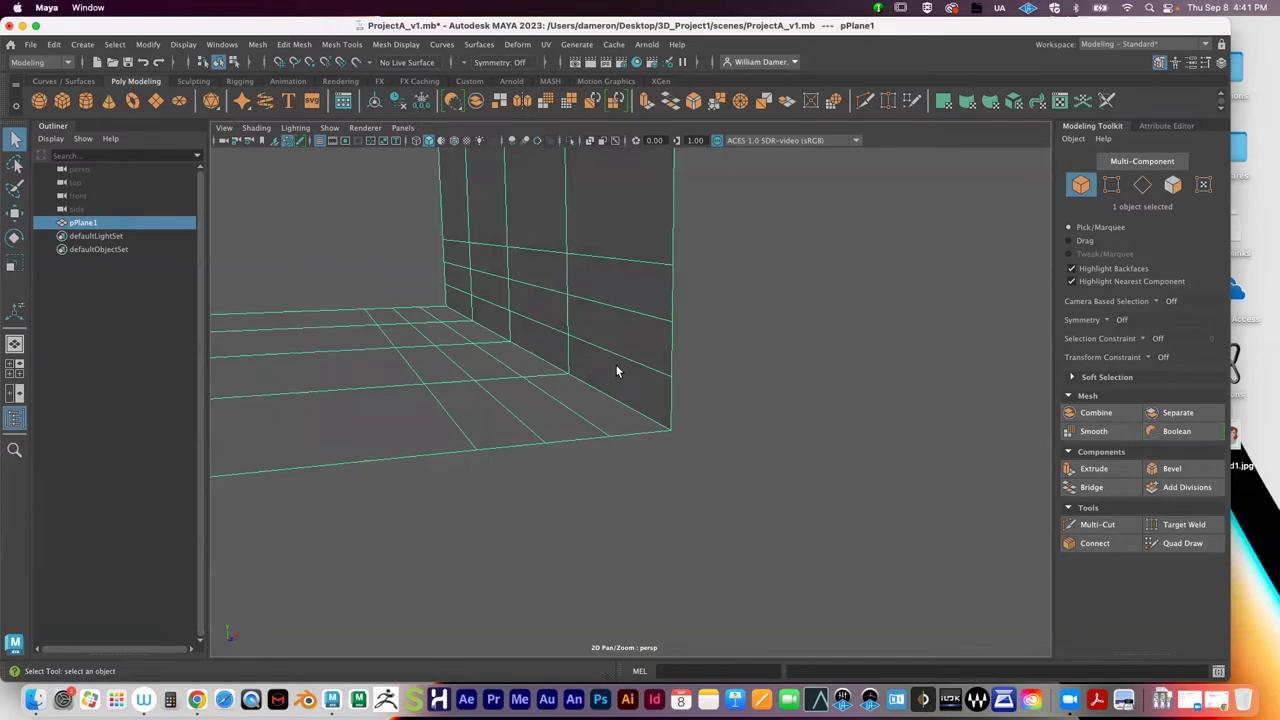
pyautogui.keyDown('alt'); pyautogui.moveTo(629, 397); pyautogui.dragTo(463, 374); pyautogui.keyUp('alt')
pyautogui.press('3')
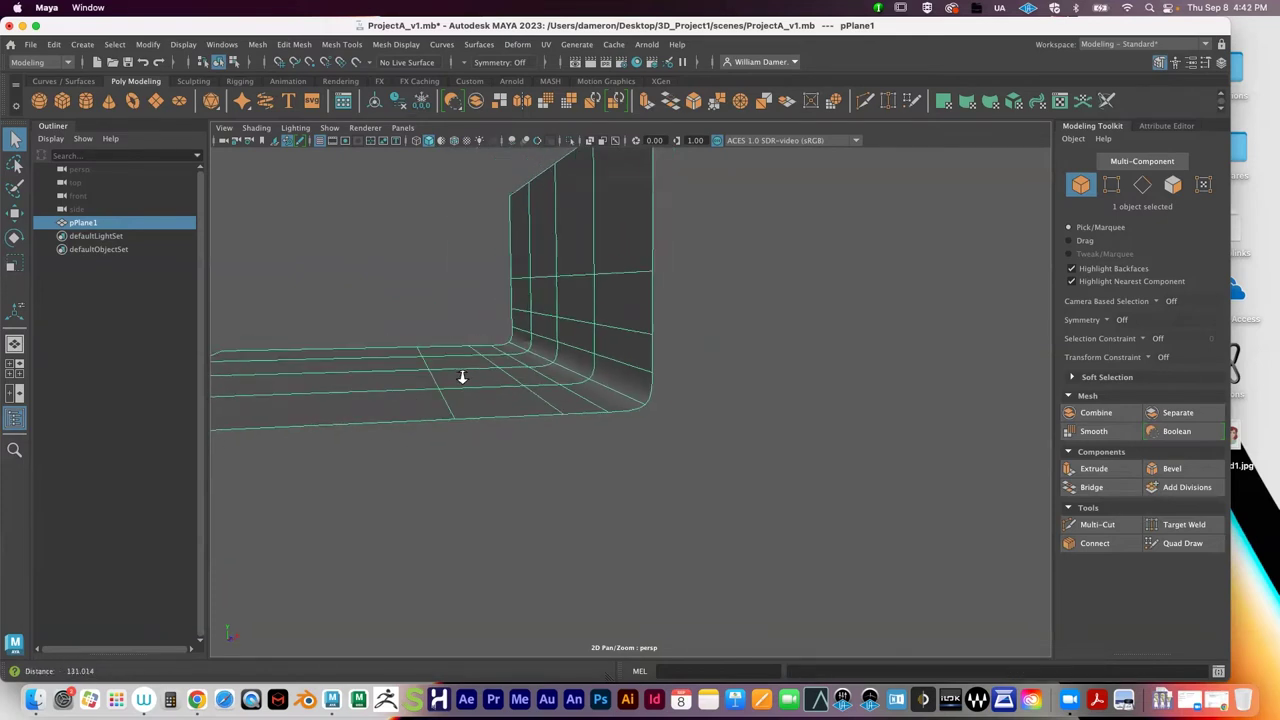
# Step: Turn off smooth mesh preview on the backdrop and move it back to about -148 in Z
pyautogui.press('1')
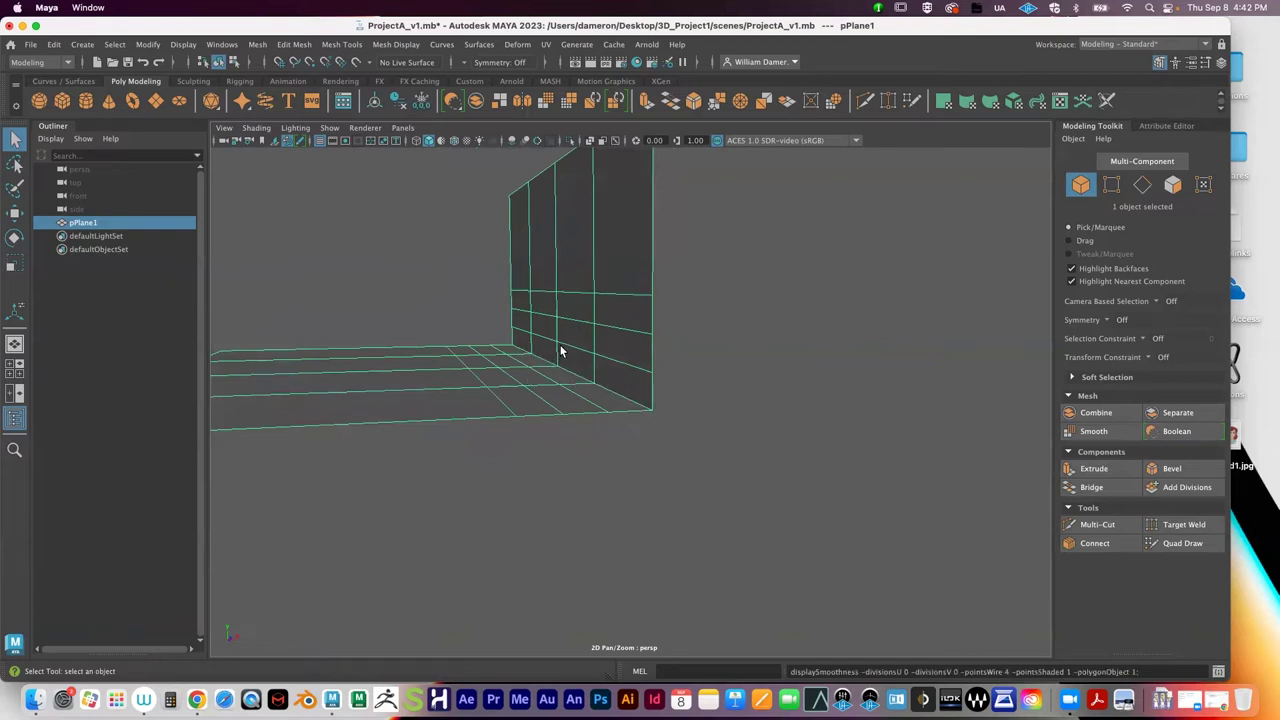
pyautogui.keyDown('alt'); pyautogui.moveTo(551, 374); pyautogui.dragTo(257, 303, button='right'); pyautogui.keyUp('alt')
pyautogui.keyDown('alt'); pyautogui.moveTo(257, 303); pyautogui.dragTo(426, 380); pyautogui.keyUp('alt')
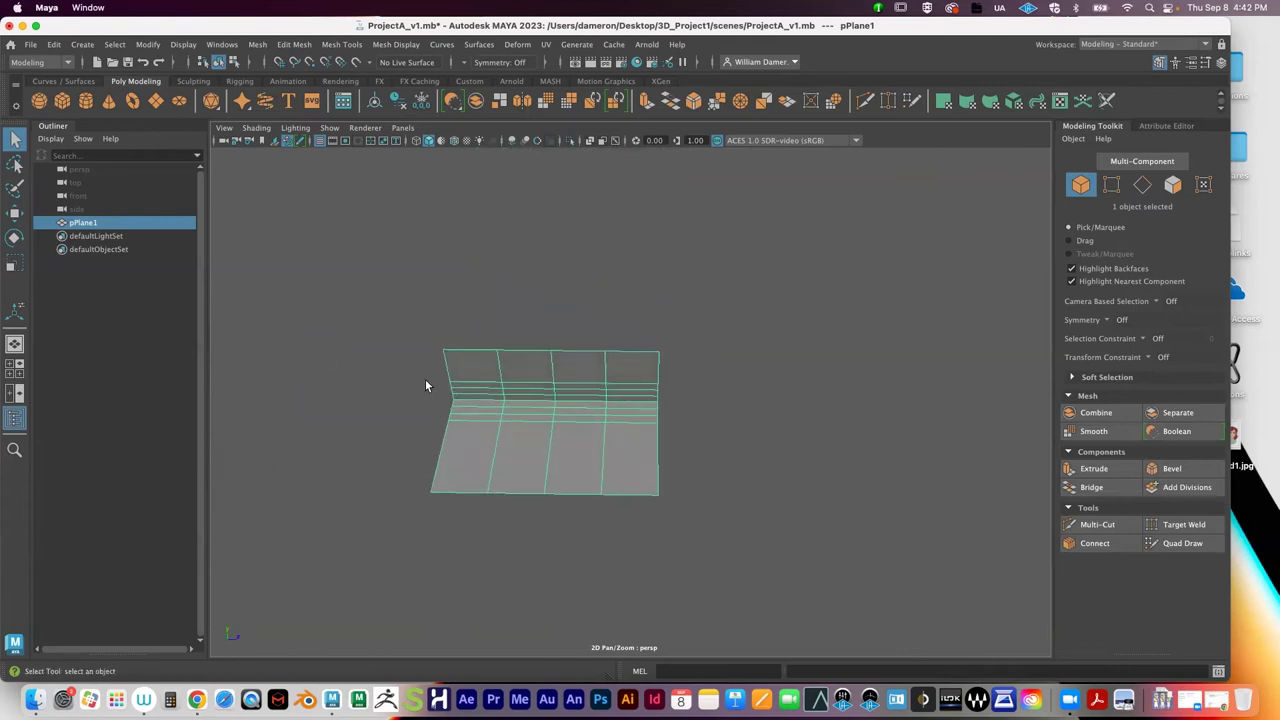
pyautogui.press('w')
pyautogui.moveTo(605, 420); pyautogui.dragTo(383, 430)
pyautogui.keyDown('alt'); pyautogui.moveTo(551, 420); pyautogui.dragTo(680, 429, button='right'); pyautogui.keyUp('alt')
pyautogui.keyDown('alt'); pyautogui.moveTo(680, 429); pyautogui.dragTo(564, 401); pyautogui.keyUp('alt')
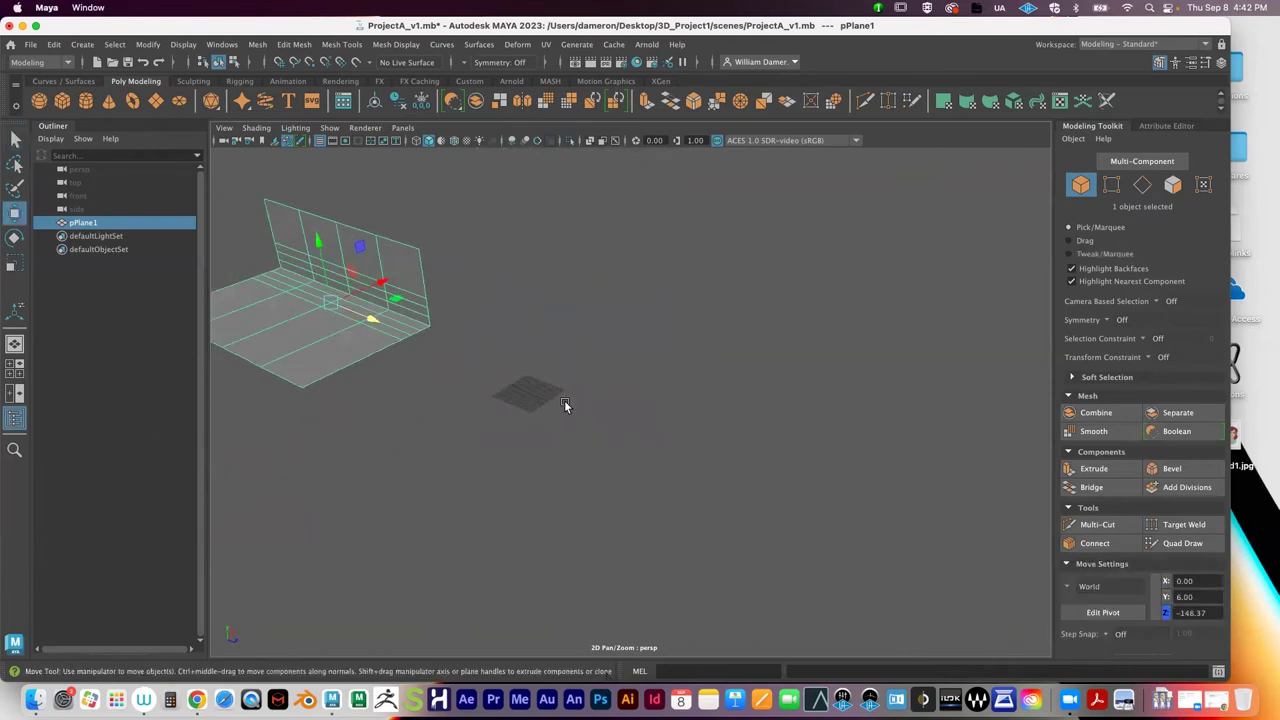
pyautogui.keyDown('alt'); pyautogui.moveTo(450, 362); pyautogui.dragTo(525, 371, button='middle'); pyautogui.keyUp('alt')
pyautogui.keyDown('alt'); pyautogui.moveTo(525, 371); pyautogui.dragTo(534, 371, button='right'); pyautogui.keyUp('alt')
pyautogui.keyDown('alt'); pyautogui.moveTo(534, 373); pyautogui.dragTo(480, 300); pyautogui.keyUp('alt')
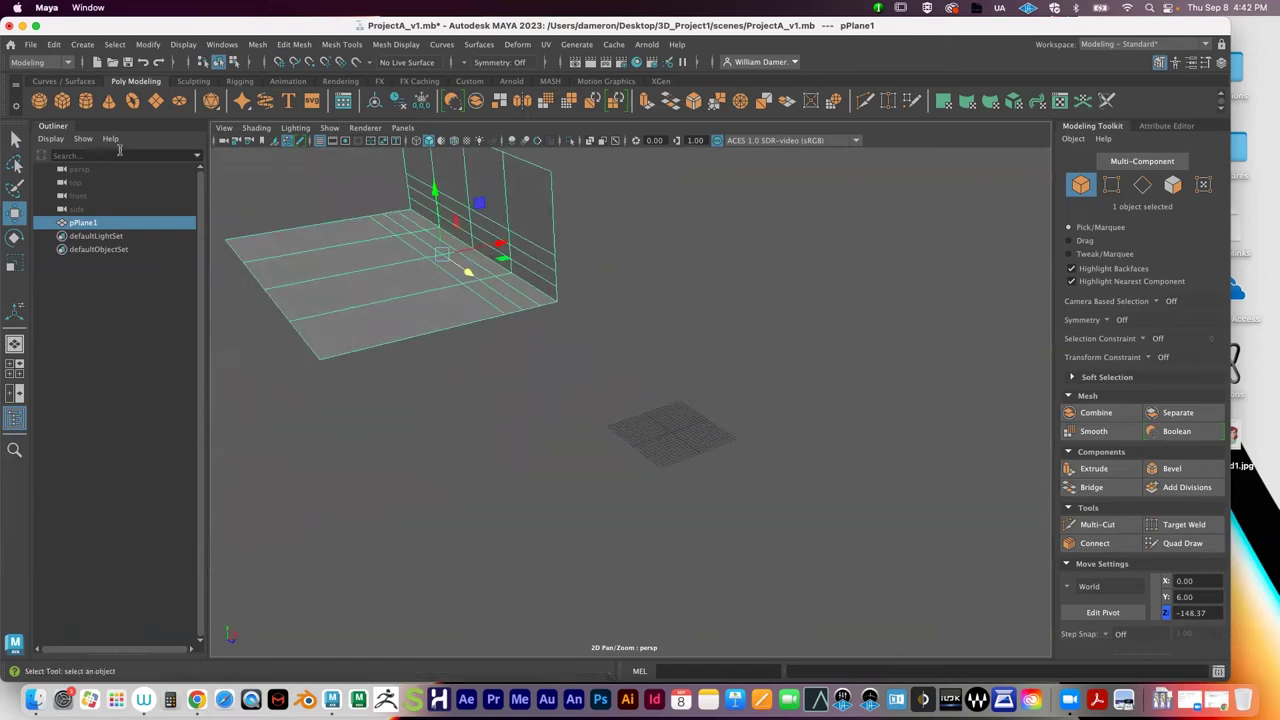
# Step: Create a new polygon plane at the origin and scale it uniformly to about 36
pyautogui.click(152, 97)
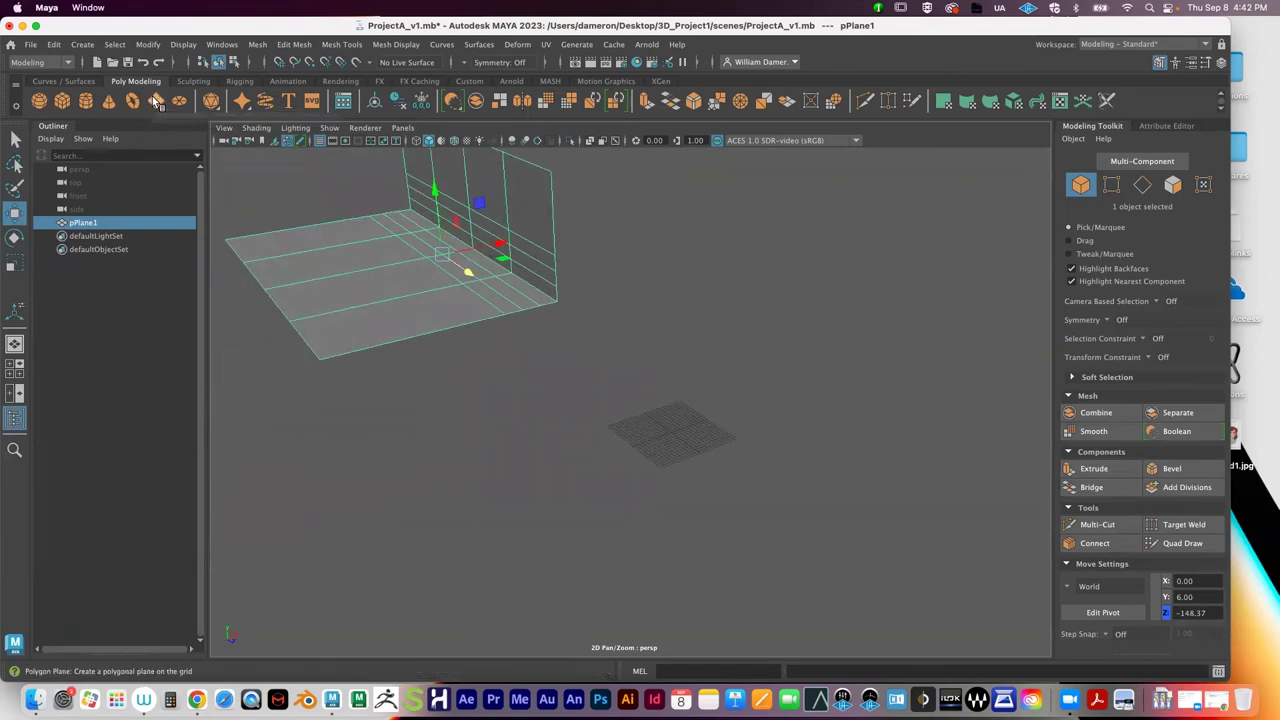
pyautogui.keyDown('alt'); pyautogui.moveTo(655, 400); pyautogui.dragTo(614, 352, button='middle'); pyautogui.keyUp('alt')
pyautogui.keyDown('alt'); pyautogui.moveTo(614, 352); pyautogui.dragTo(762, 378, button='right'); pyautogui.keyUp('alt')
pyautogui.press('r')
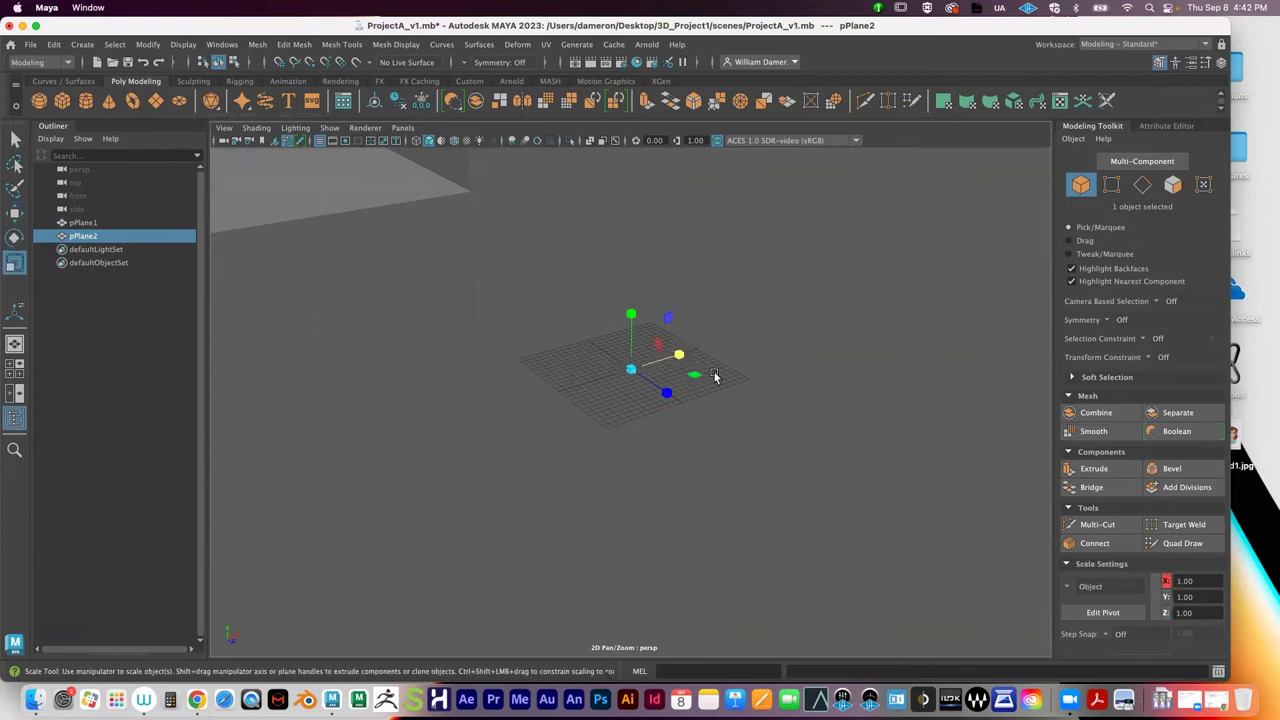
pyautogui.moveTo(634, 369); pyautogui.dragTo(798, 352)
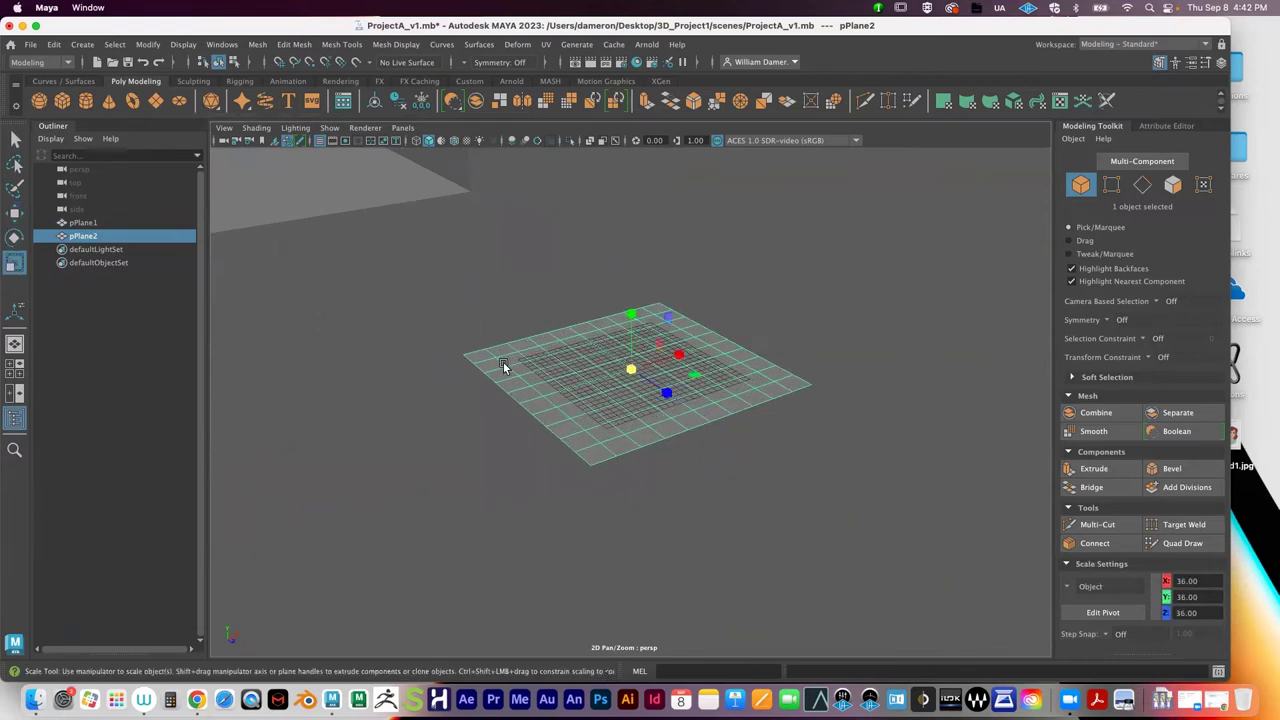
# Step: Raise the new plane to about 2.66 in Y
pyautogui.press('w')
pyautogui.moveTo(632, 312); pyautogui.dragTo(631, 289)
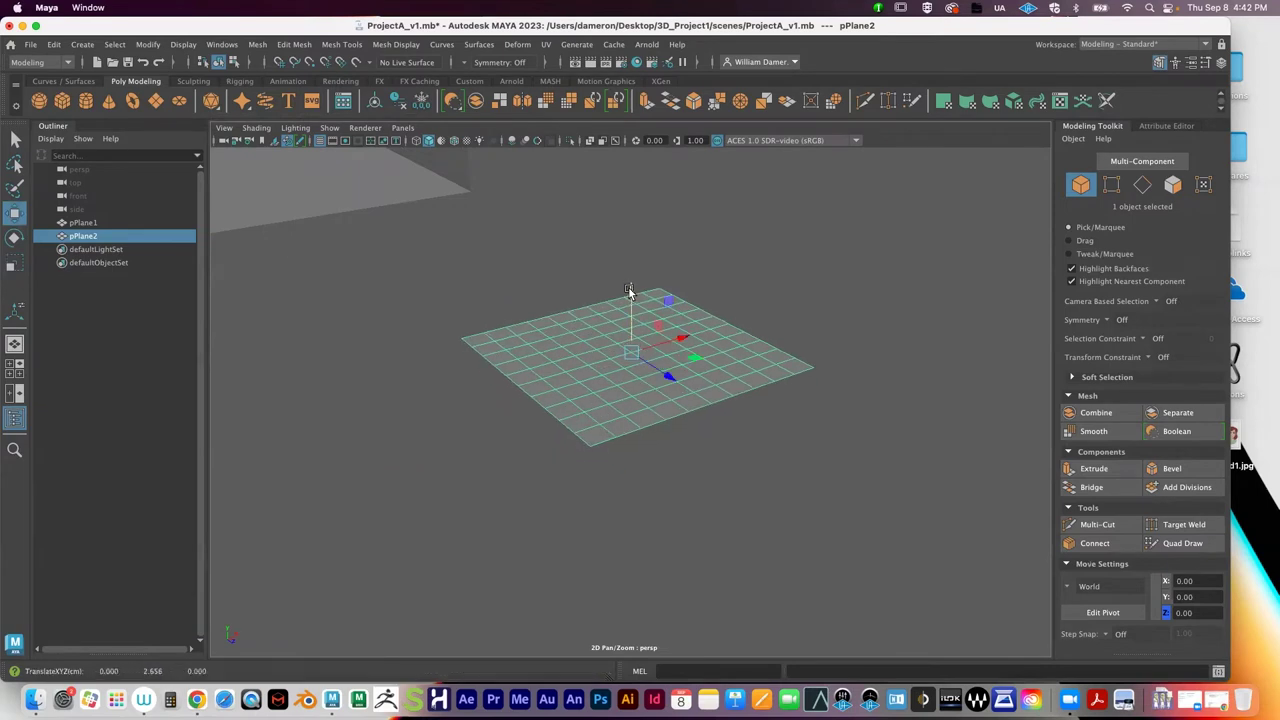
pyautogui.keyDown('alt'); pyautogui.moveTo(768, 288); pyautogui.dragTo(756, 282); pyautogui.keyUp('alt')
# Step: Set the new plane's subdivisions to 2 in width and 2 in height
pyautogui.click(1166, 125)
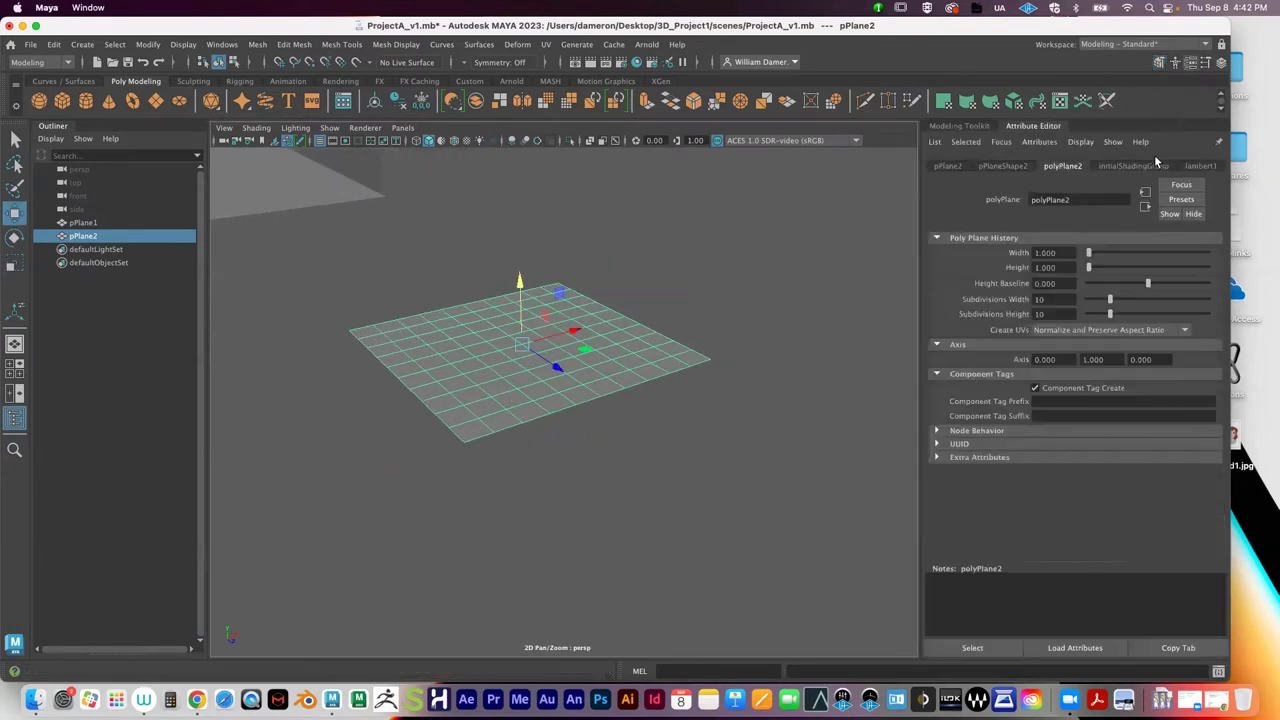
pyautogui.moveTo(1108, 300)
pyautogui.mouseDown()
pyautogui.moveTo(1088, 300)
pyautogui.moveTo(1090, 317)
pyautogui.mouseUp()
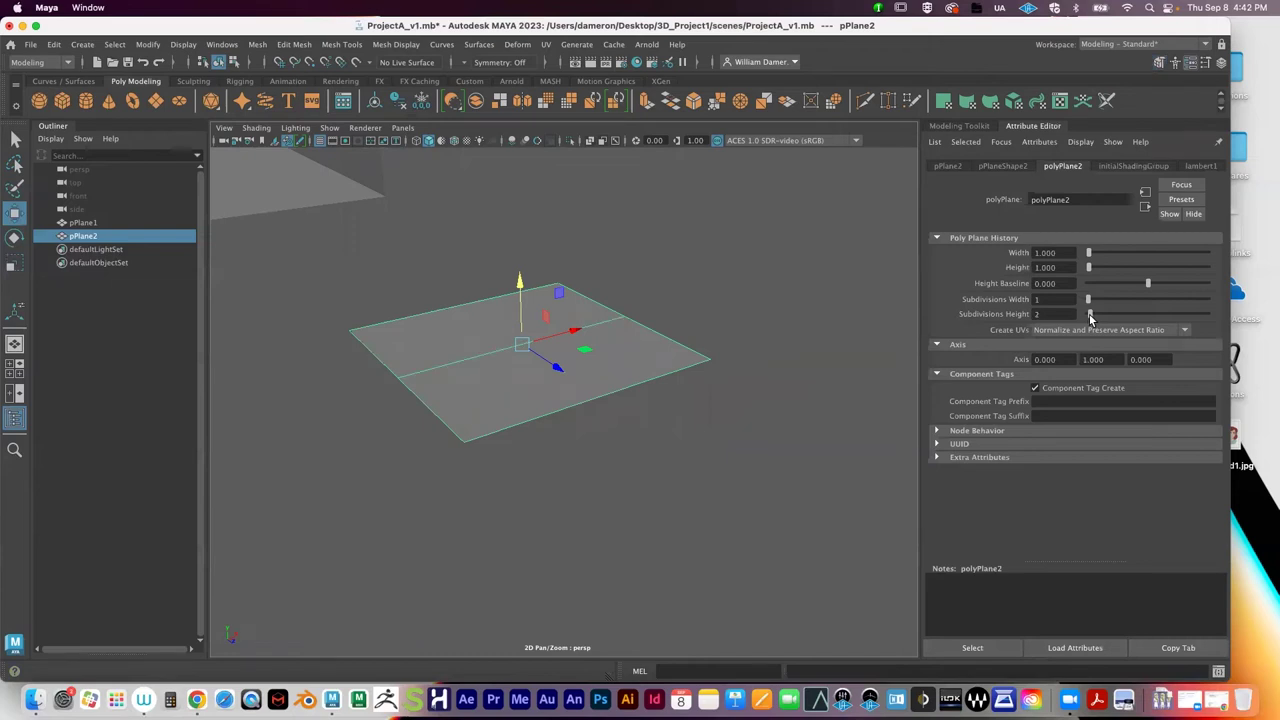
pyautogui.keyDown('alt'); pyautogui.moveTo(583, 334); pyautogui.dragTo(583, 351, button='middle'); pyautogui.keyUp('alt')
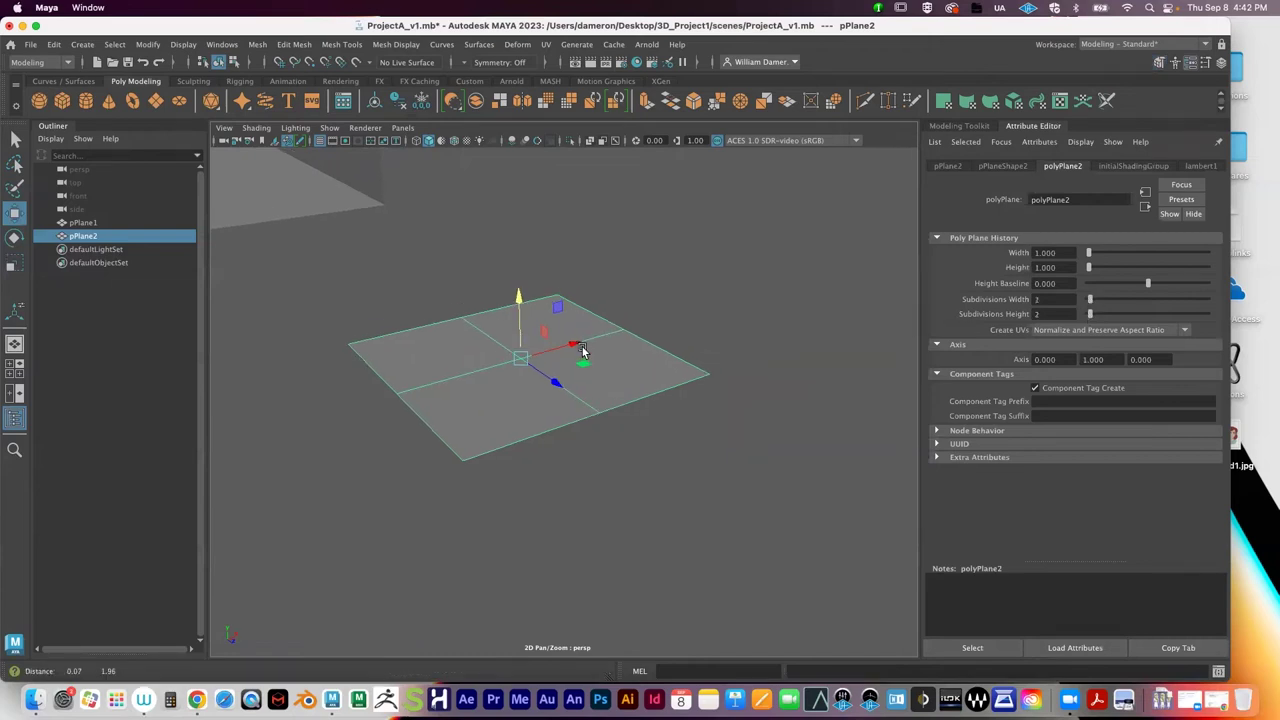
pyautogui.keyDown('alt'); pyautogui.moveTo(583, 351); pyautogui.dragTo(560, 349, button='right'); pyautogui.keyUp('alt')
pyautogui.press('q')
# Step: Scale the subdivided plane up uniformly to make the floor larger
pyautogui.keyDown('alt'); pyautogui.moveTo(574, 356); pyautogui.dragTo(673, 344, button='middle'); pyautogui.keyUp('alt')
pyautogui.keyDown('alt'); pyautogui.moveTo(673, 344); pyautogui.dragTo(469, 326, button='right'); pyautogui.keyUp('alt')
pyautogui.keyDown('alt'); pyautogui.moveTo(469, 326); pyautogui.dragTo(509, 340); pyautogui.keyUp('alt')
pyautogui.keyDown('alt'); pyautogui.moveTo(509, 340); pyautogui.dragTo(666, 369, button='right'); pyautogui.keyUp('alt')
pyautogui.press('r')
pyautogui.moveTo(606, 371); pyautogui.dragTo(691, 363)
pyautogui.keyDown('alt'); pyautogui.moveTo(691, 363); pyautogui.dragTo(624, 347, button='middle'); pyautogui.keyUp('alt')
# Step: Extrude the new plane's two back border edges upward by about 49.3 with 2 divisions to form the wall
pyautogui.press('q')
pyautogui.moveTo(621, 312); pyautogui.dragTo(622, 280, button='right')
pyautogui.doubleClick(657, 323)
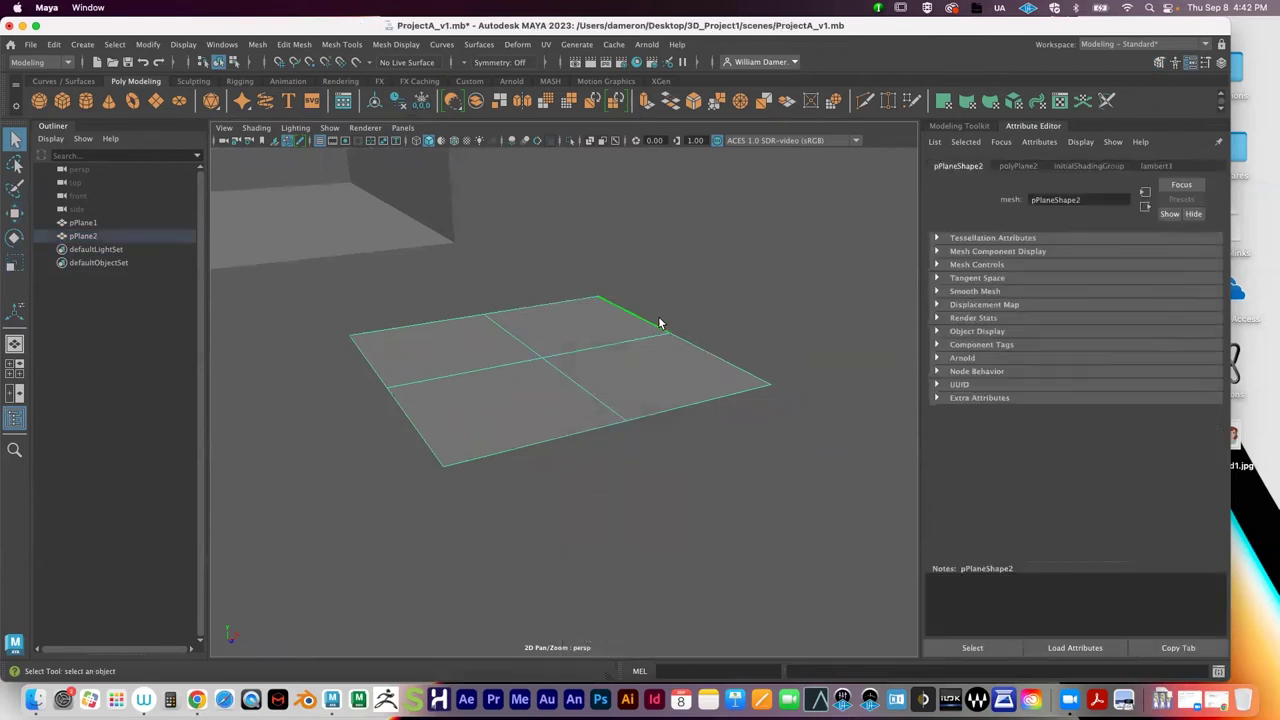
pyautogui.keyDown('alt'); pyautogui.moveTo(804, 369); pyautogui.dragTo(592, 329, button='right'); pyautogui.keyUp('alt')
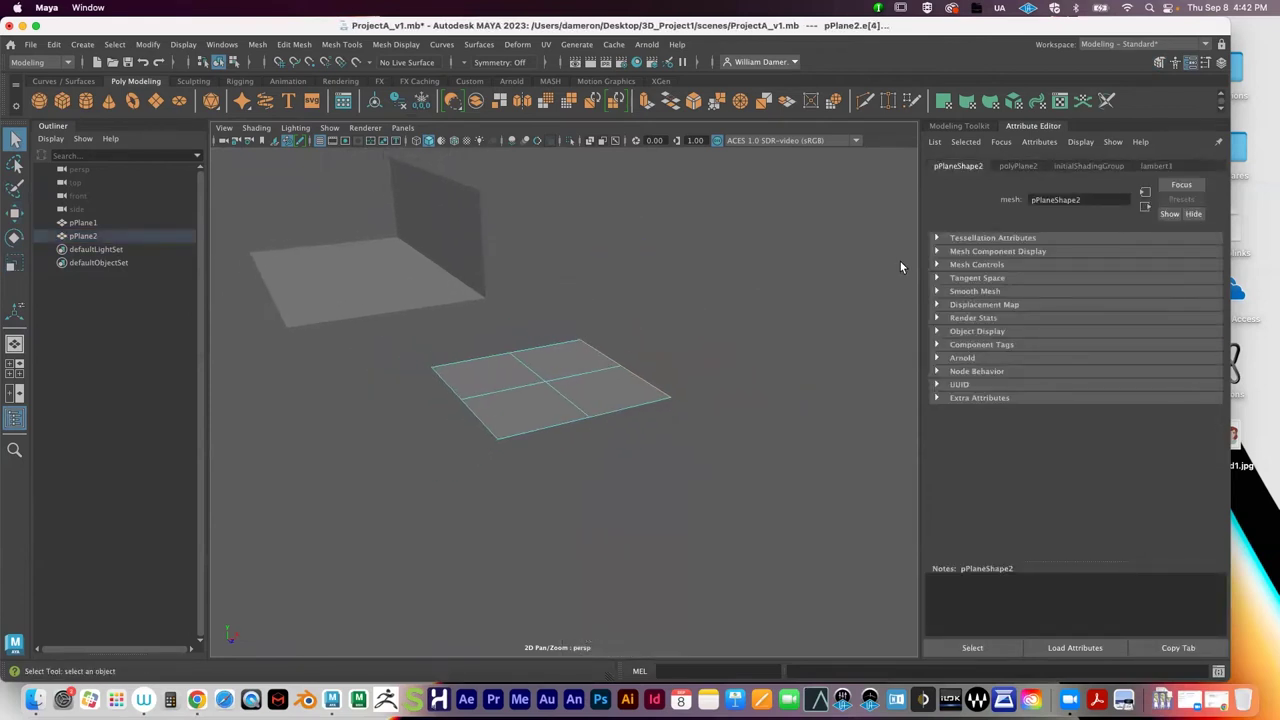
pyautogui.click(958, 126)
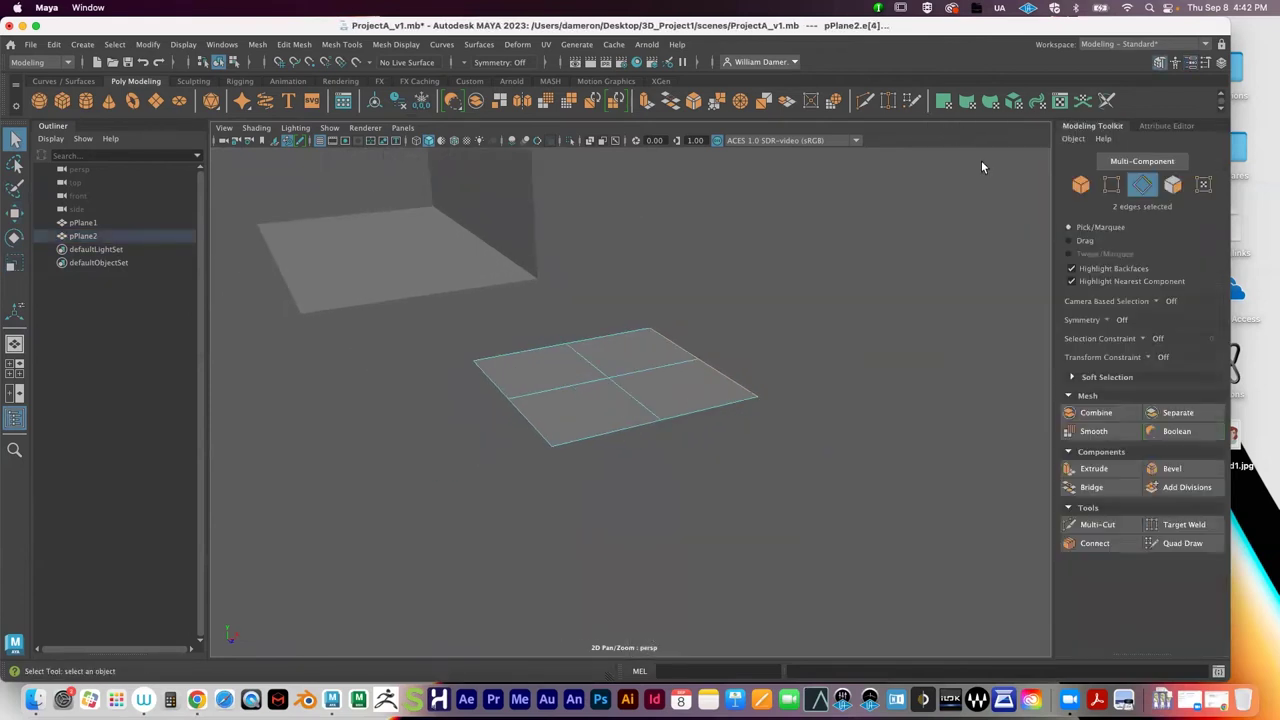
pyautogui.click(1097, 470)
pyautogui.keyDown('alt'); pyautogui.moveTo(775, 390); pyautogui.dragTo(676, 319); pyautogui.keyUp('alt')
pyautogui.keyDown('alt'); pyautogui.moveTo(676, 319); pyautogui.dragTo(520, 292, button='middle'); pyautogui.keyUp('alt')
pyautogui.moveTo(570, 331); pyautogui.dragTo(551, 128)
pyautogui.moveTo(800, 418); pyautogui.dragTo(830, 418)
pyautogui.keyDown('alt'); pyautogui.moveTo(470, 405); pyautogui.dragTo(452, 356); pyautogui.keyUp('alt')
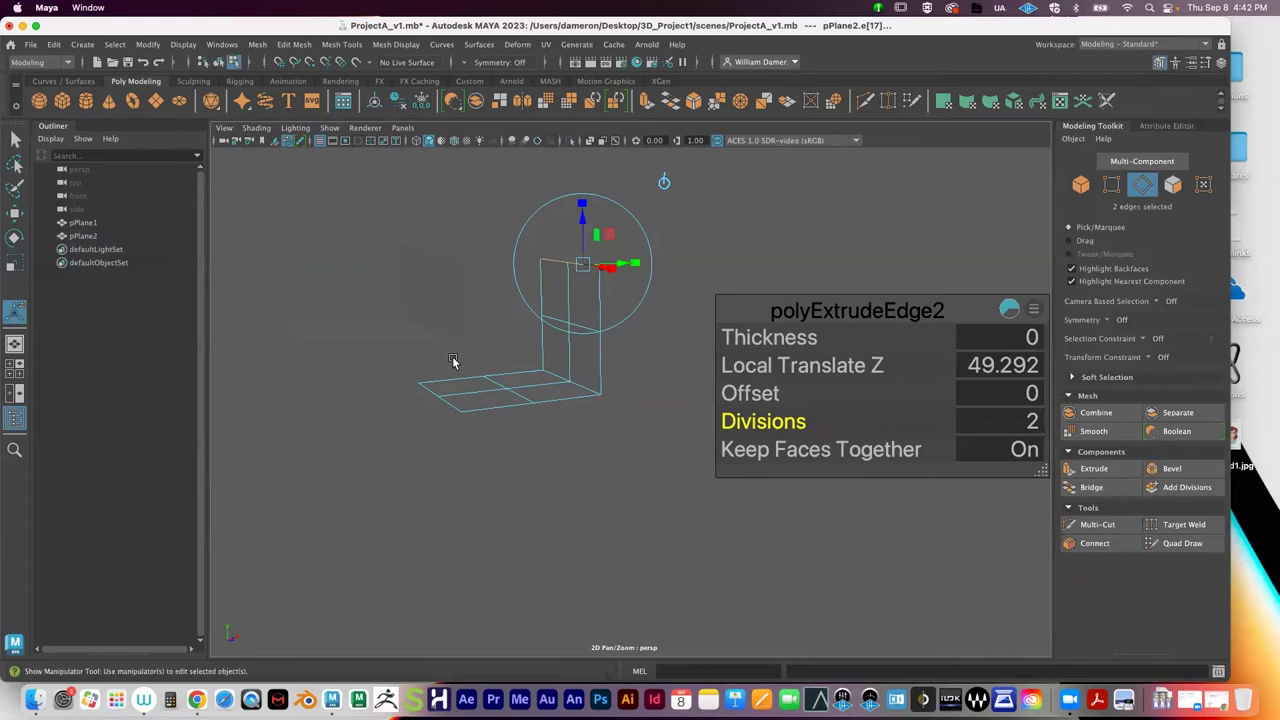
# Step: Return to object mode and turn on wireframe on shaded display in the viewport
pyautogui.press('q')
pyautogui.moveTo(572, 287); pyautogui.dragTo(640, 266, button='right')
pyautogui.keyDown('alt'); pyautogui.moveTo(611, 320); pyautogui.dragTo(586, 340); pyautogui.keyUp('alt')
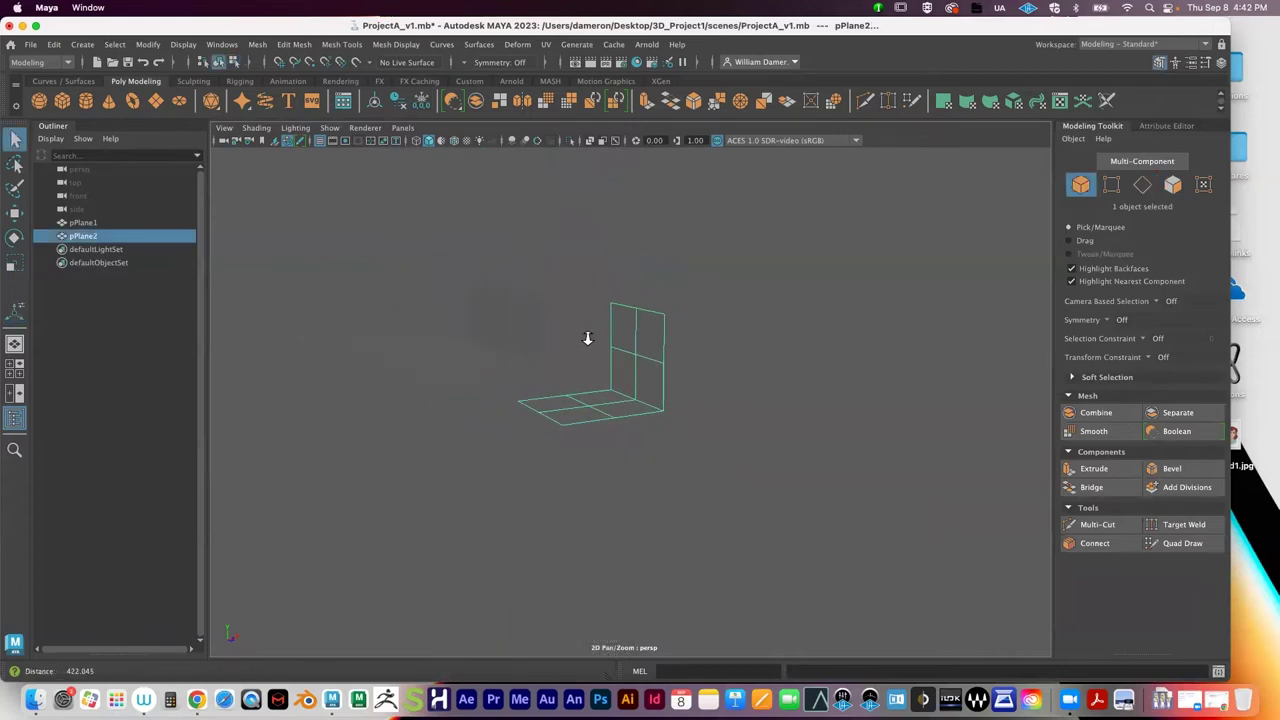
pyautogui.click(455, 141)
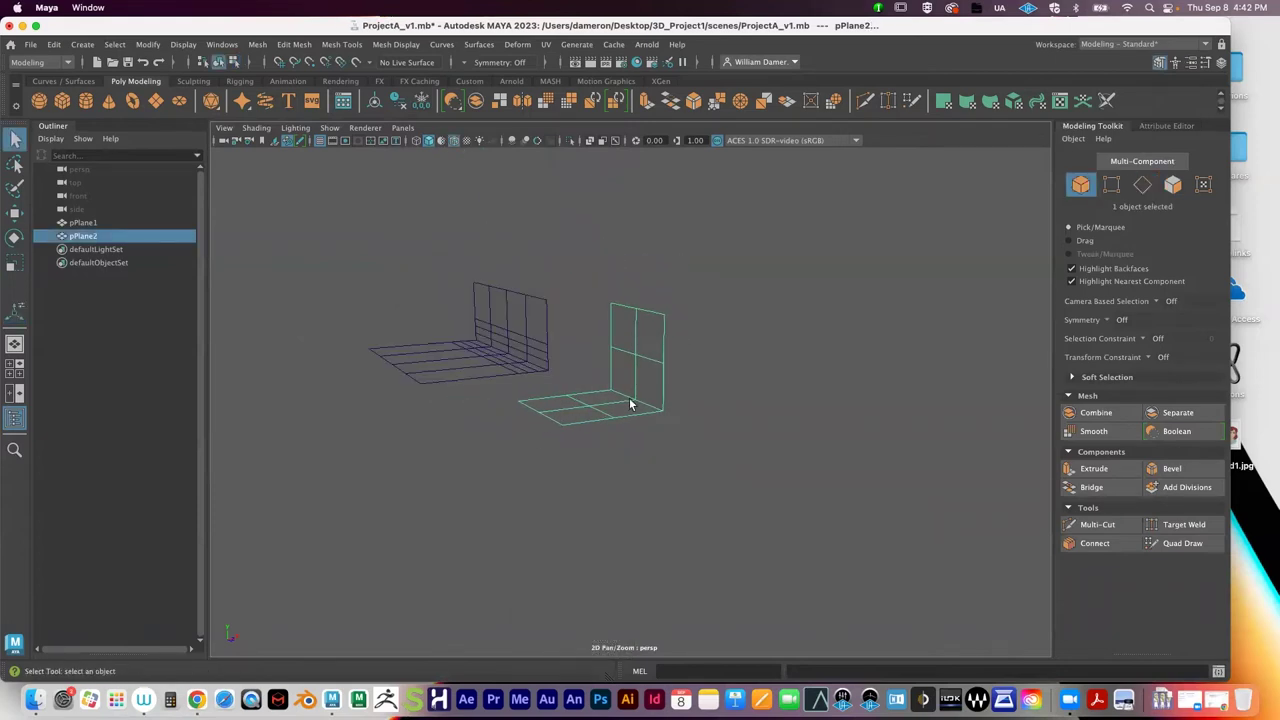
# Step: Turn on smooth mesh preview for both backdrops and compare how their corners curve
pyautogui.press('3')
pyautogui.click(707, 425)
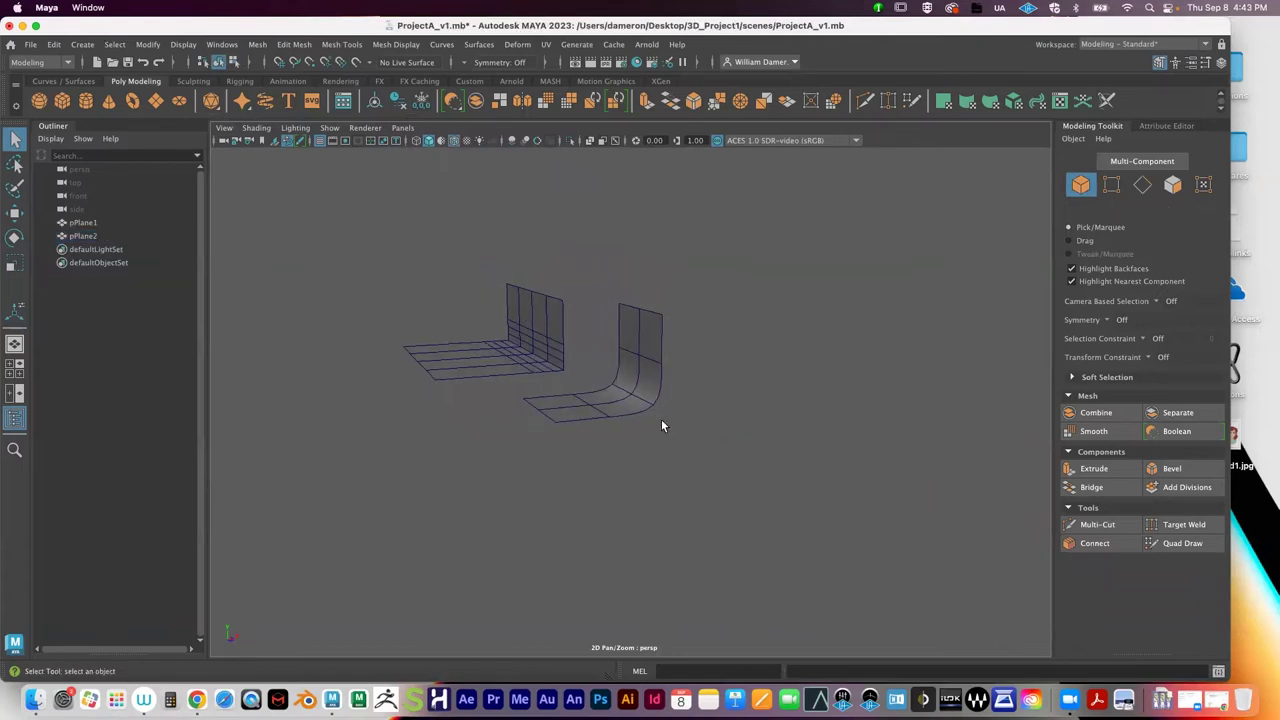
pyautogui.keyDown('alt'); pyautogui.moveTo(609, 491); pyautogui.dragTo(834, 407, button='right'); pyautogui.keyUp('alt')
pyautogui.click(563, 320)
pyautogui.press('3')
pyautogui.click(612, 326)
pyautogui.keyDown('alt'); pyautogui.moveTo(594, 320); pyautogui.dragTo(525, 327); pyautogui.keyUp('alt')
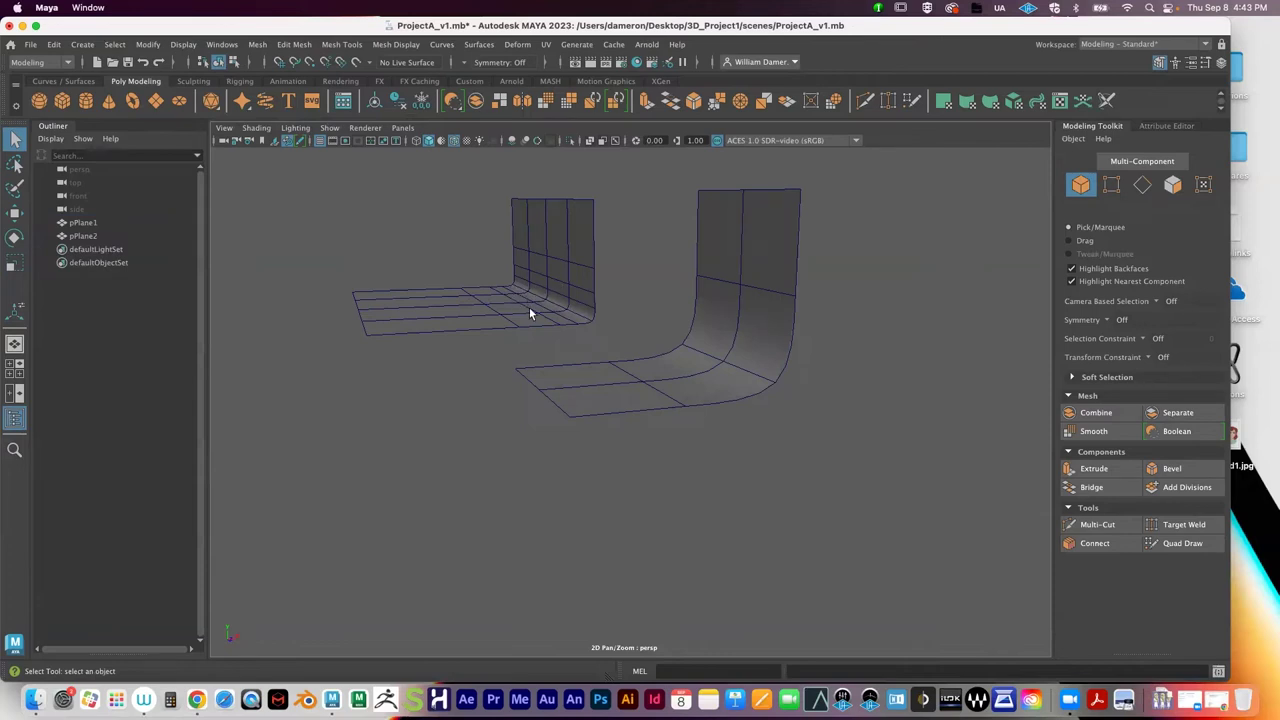
# Step: Select the new backdrop and compare its corner with smooth mesh preview off and on, leaving it off
pyautogui.click(697, 369)
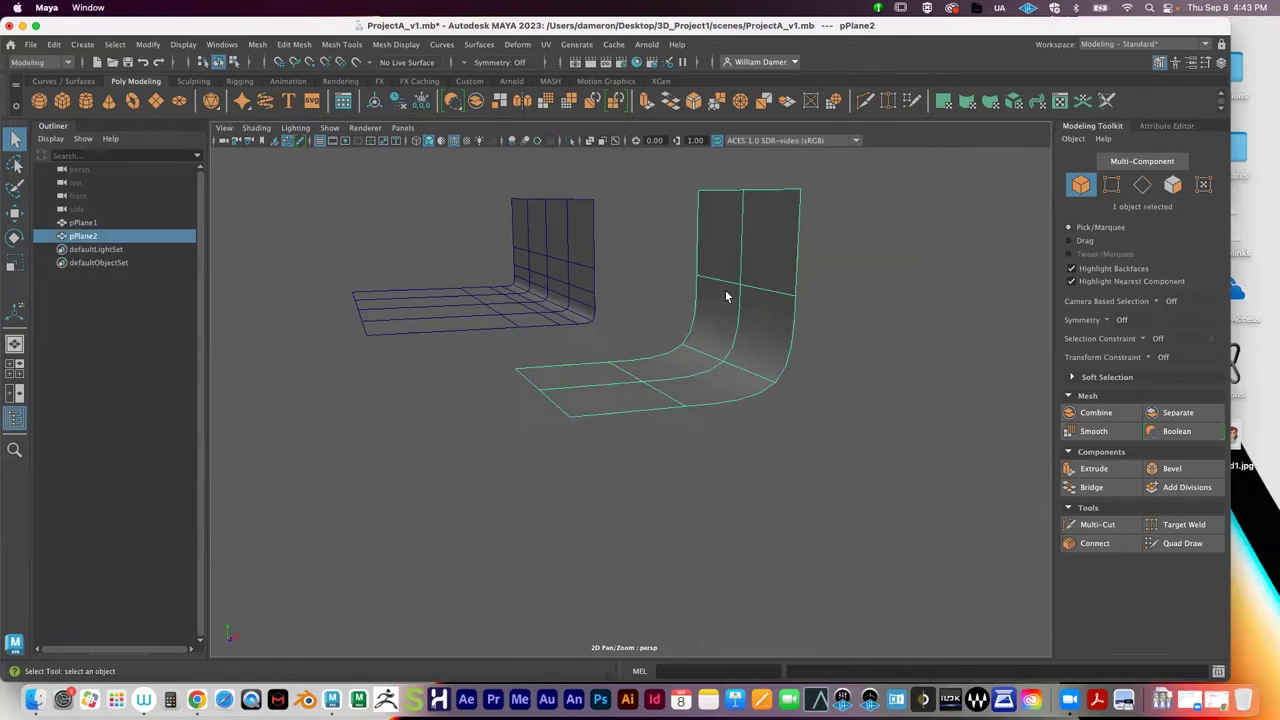
pyautogui.press('1')
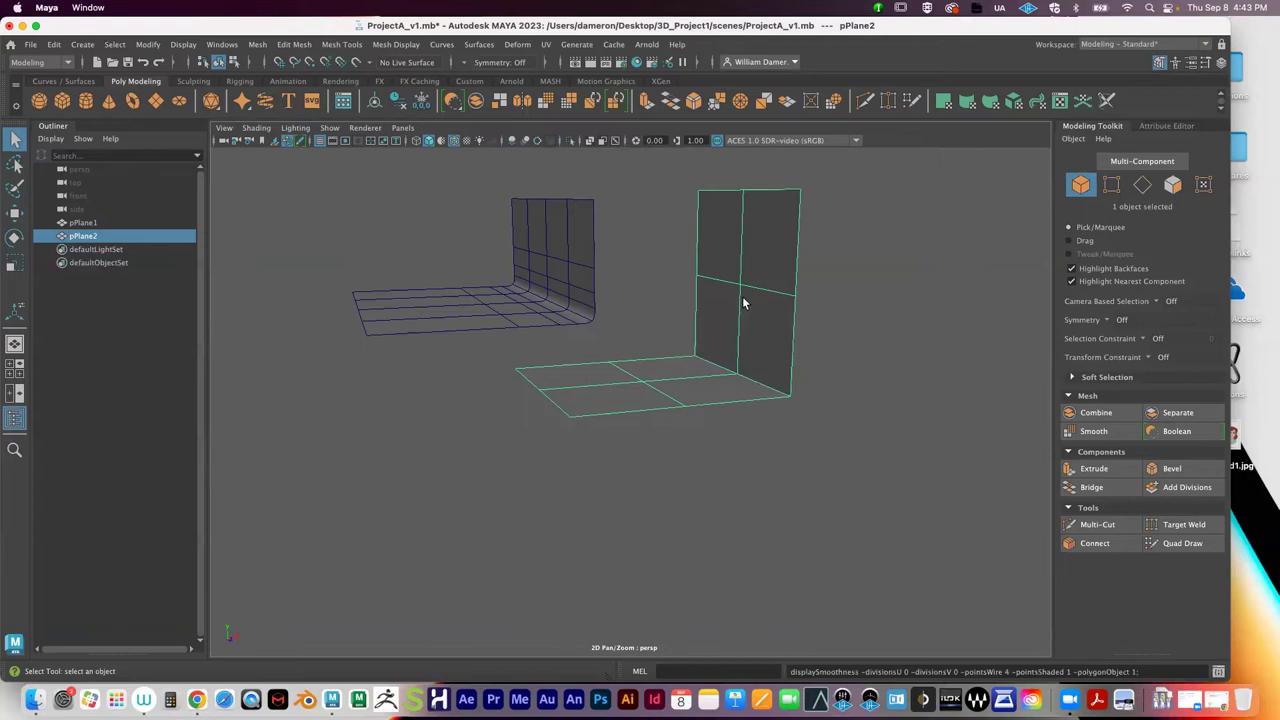
pyautogui.press('3')
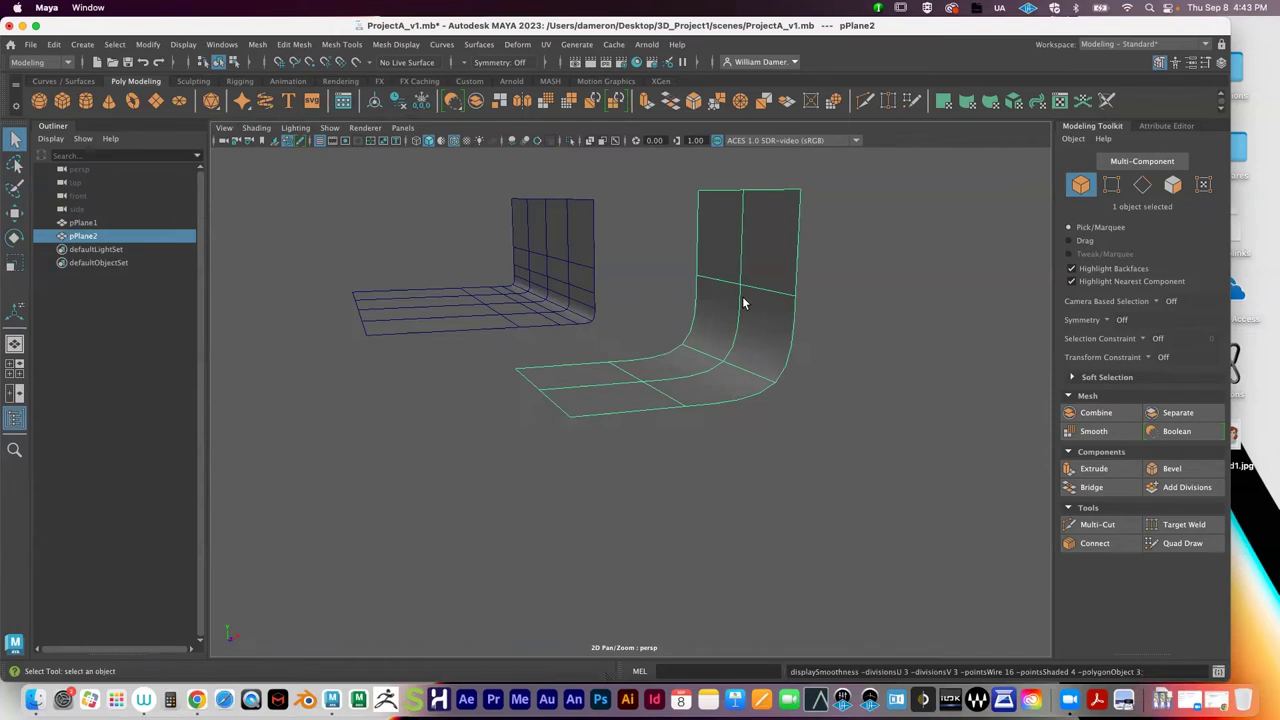
pyautogui.press('1')
# Step: Delete the original backdrop with the denser corner edges, keeping the new one
pyautogui.keyDown('alt'); pyautogui.moveTo(755, 337); pyautogui.dragTo(707, 353, button='middle'); pyautogui.keyUp('alt')
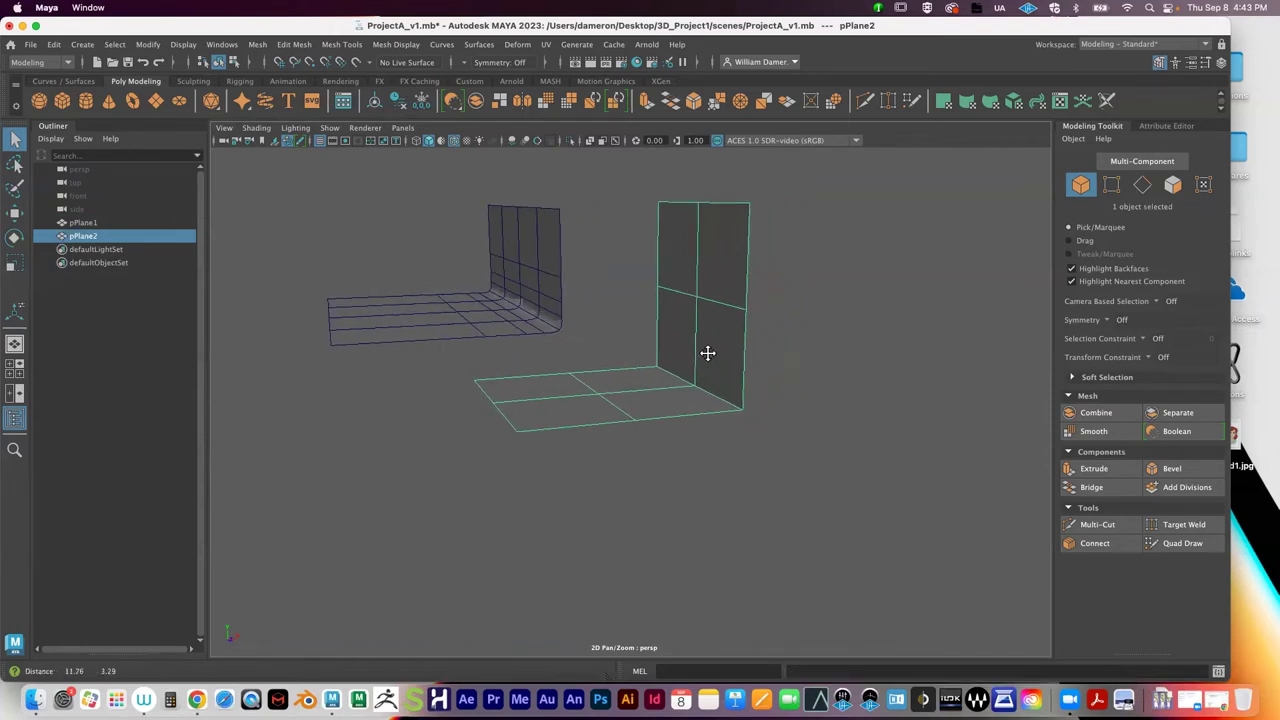
pyautogui.keyDown('alt'); pyautogui.moveTo(707, 353); pyautogui.dragTo(597, 332, button='right'); pyautogui.keyUp('alt')
pyautogui.keyDown('alt'); pyautogui.moveTo(597, 332); pyautogui.dragTo(615, 343); pyautogui.keyUp('alt')
pyautogui.keyDown('alt'); pyautogui.moveTo(615, 343); pyautogui.dragTo(747, 354, button='right'); pyautogui.keyUp('alt')
pyautogui.keyDown('alt'); pyautogui.moveTo(747, 354); pyautogui.dragTo(686, 351); pyautogui.keyUp('alt')
pyautogui.moveTo(695, 256); pyautogui.dragTo(695, 217, button='right')
pyautogui.moveTo(637, 287); pyautogui.dragTo(728, 270, button='right')
pyautogui.click(441, 298)
pyautogui.press('Delete')
# Step: Turn on smooth mesh preview for the remaining backdrop and examine its corner curve
pyautogui.press('3')
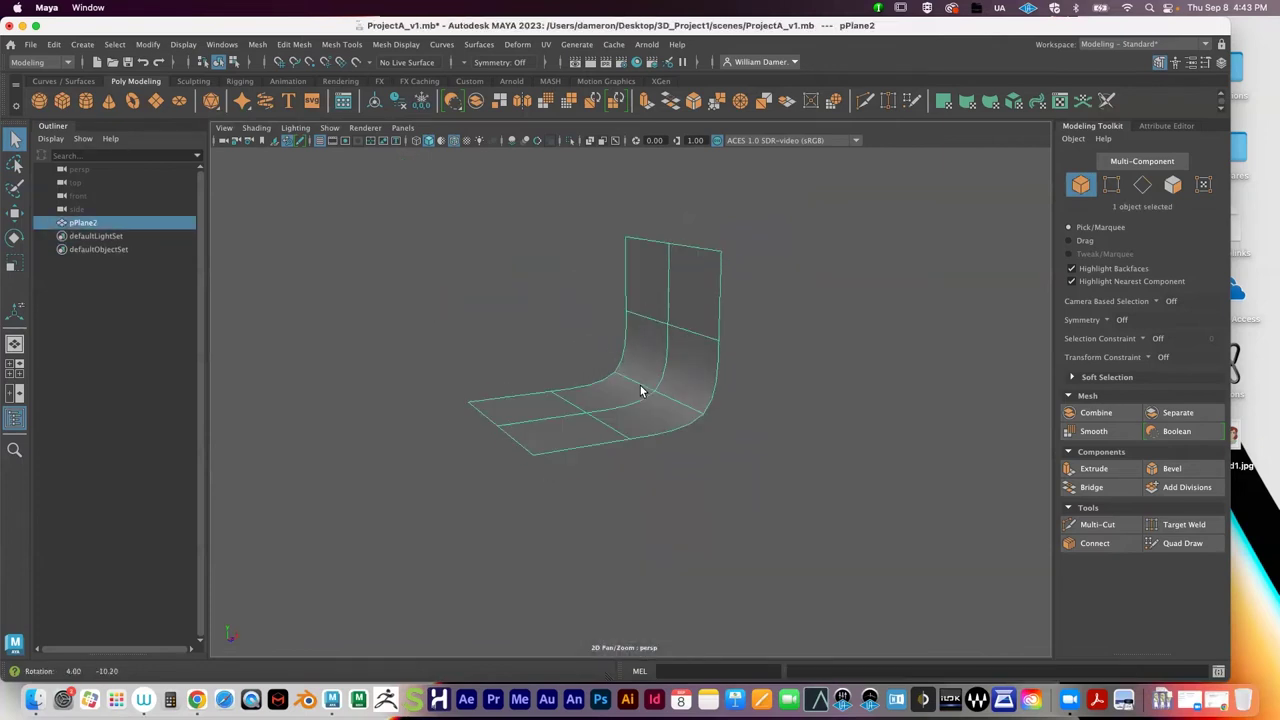
pyautogui.click(781, 425)
pyautogui.keyDown('alt'); pyautogui.moveTo(781, 425); pyautogui.dragTo(754, 434); pyautogui.keyUp('alt')
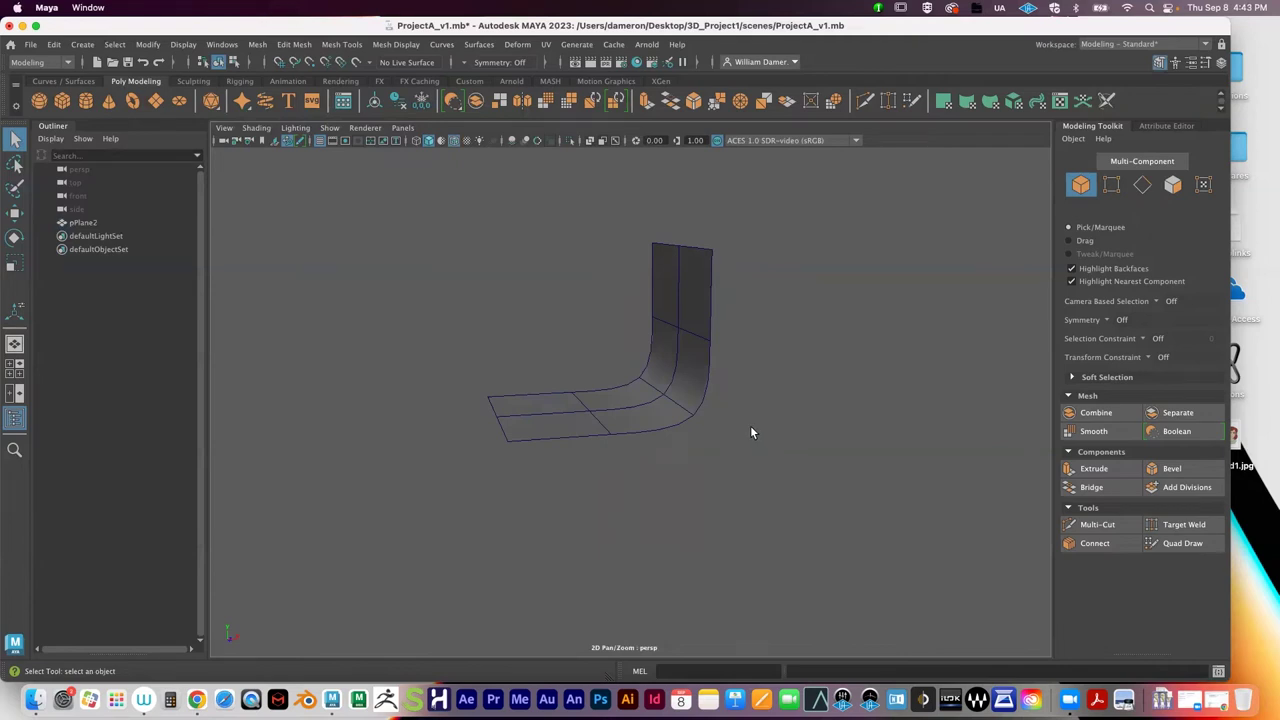
pyautogui.keyDown('alt'); pyautogui.moveTo(680, 387); pyautogui.dragTo(714, 357); pyautogui.keyUp('alt')
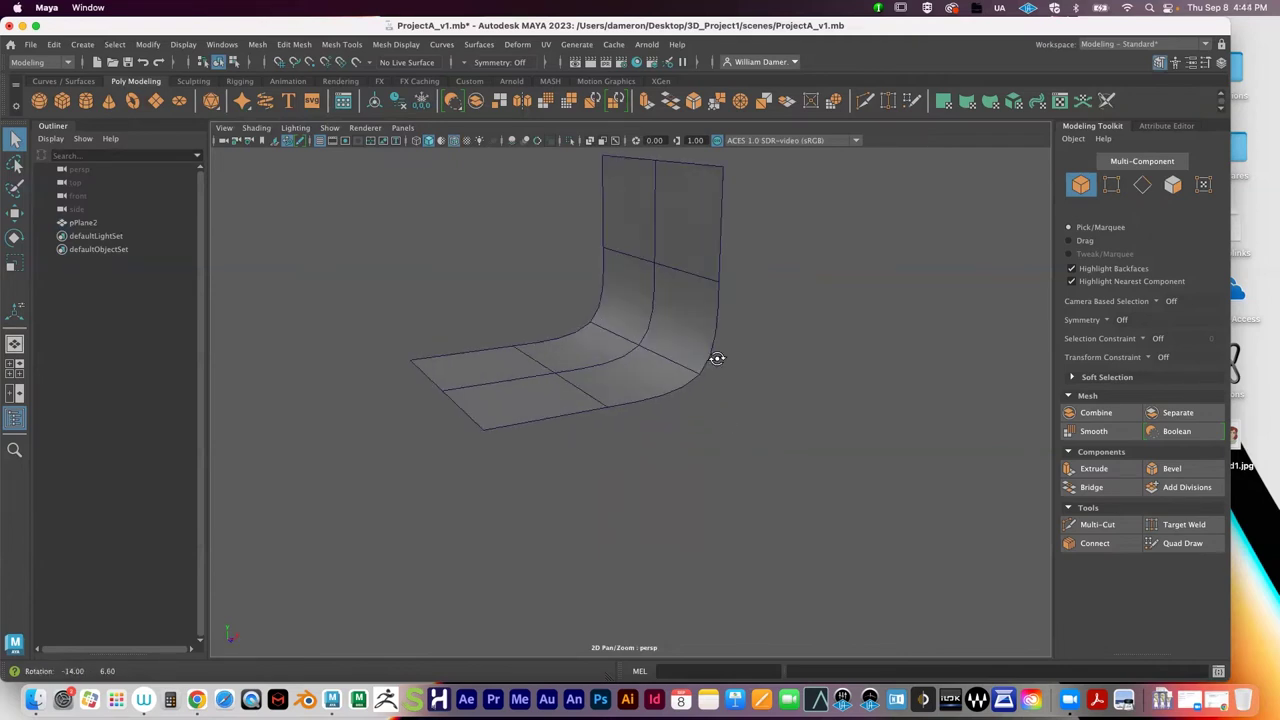
# Step: Turn off smooth mesh preview and move the wall's two horizontal middle edges up near its upper border
pyautogui.click(668, 346)
pyautogui.press('1')
pyautogui.moveTo(677, 290); pyautogui.dragTo(680, 237, button='right')
pyautogui.click(684, 275)
pyautogui.keyDown('shift'); pyautogui.click(684, 275); pyautogui.keyUp('shift')
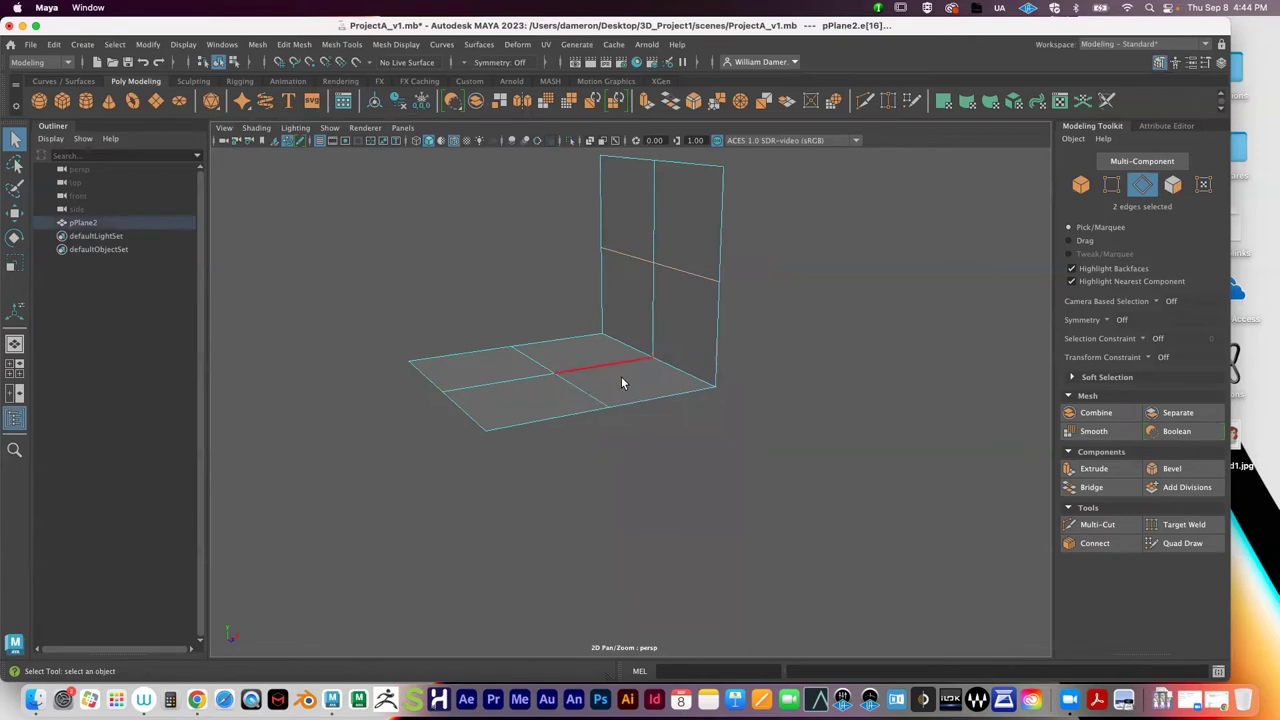
pyautogui.press('w')
pyautogui.keyDown('alt'); pyautogui.moveTo(662, 286); pyautogui.dragTo(646, 320, button='middle'); pyautogui.keyUp('alt')
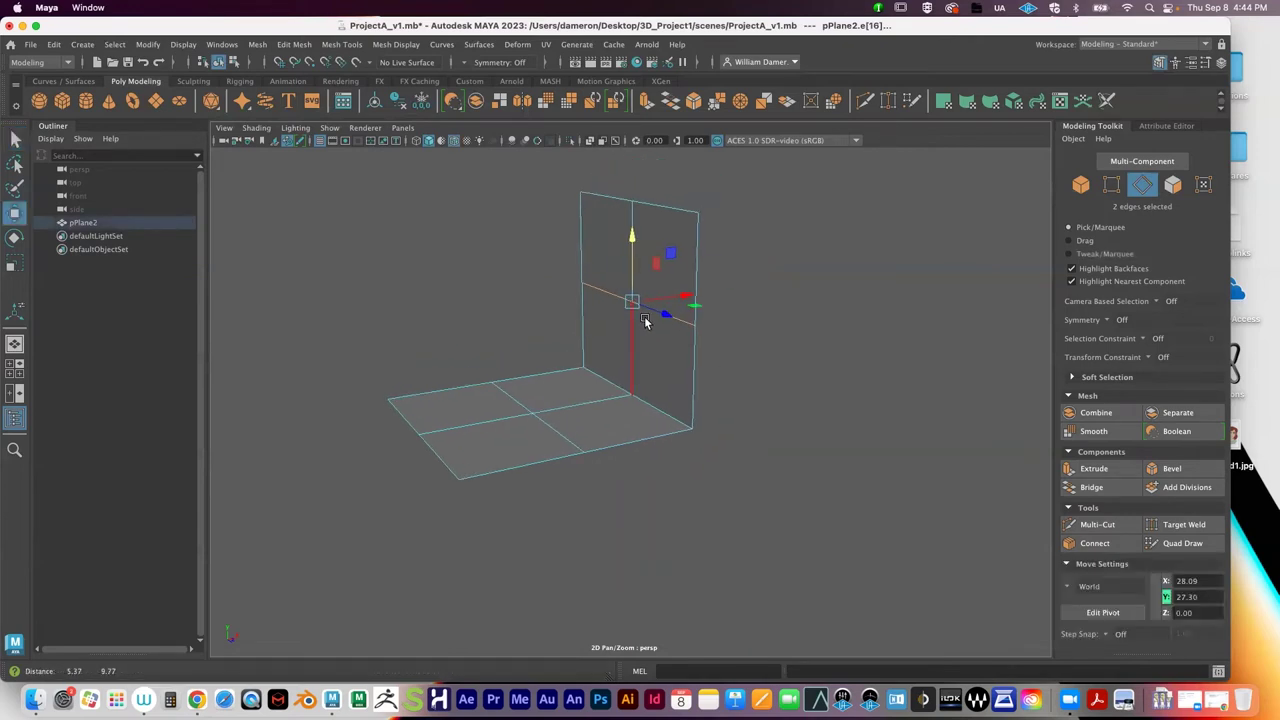
pyautogui.moveTo(631, 238); pyautogui.dragTo(631, 178)
# Step: Move the floor's two cross edges away from the wall to about -16.4 in X, undoing an extra move
pyautogui.keyDown('alt'); pyautogui.moveTo(648, 328); pyautogui.dragTo(646, 230, button='middle'); pyautogui.keyUp('alt')
pyautogui.keyDown('alt'); pyautogui.moveTo(646, 231); pyautogui.dragTo(566, 346); pyautogui.keyUp('alt')
pyautogui.click(534, 320)
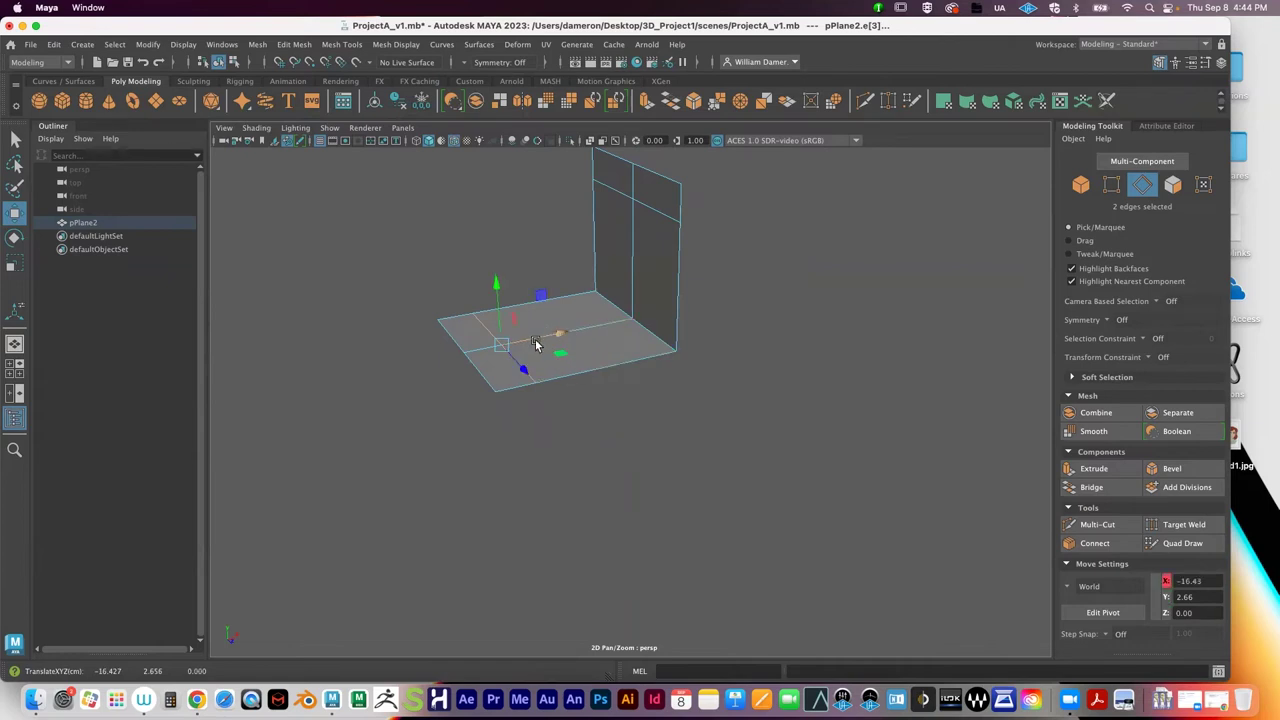
pyautogui.moveTo(500, 344); pyautogui.dragTo(543, 375)
pyautogui.press('super+z')
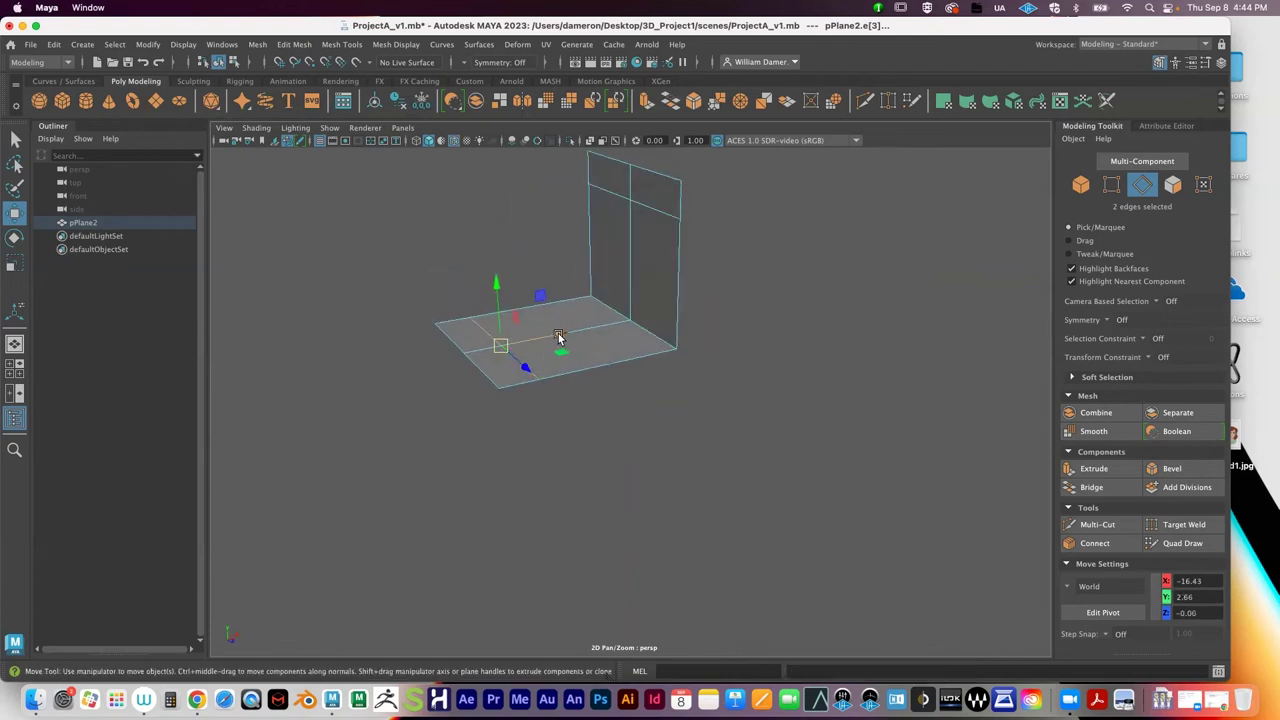
# Step: Check the backdrop with smooth mesh preview, and move the floor's cross edges close to the wall, to about 22.8 in X
pyautogui.press('3')
pyautogui.keyDown('alt'); pyautogui.moveTo(635, 358); pyautogui.dragTo(643, 347); pyautogui.keyUp('alt')
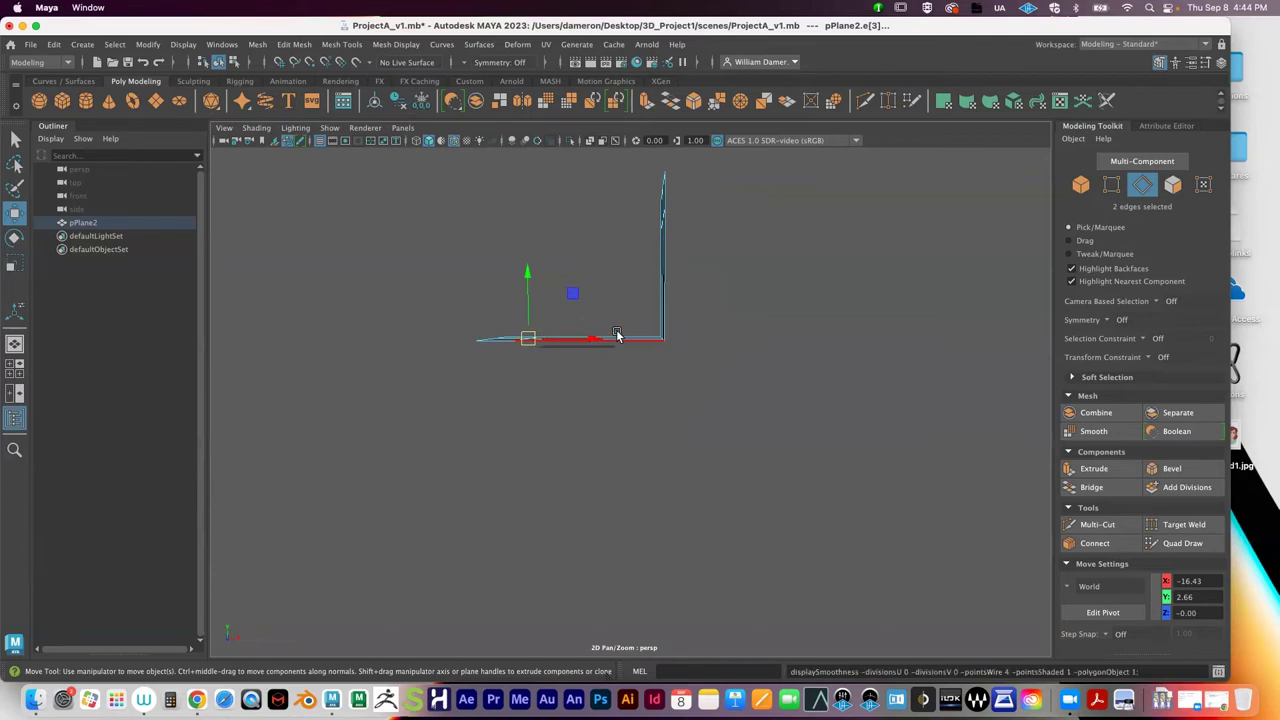
pyautogui.keyDown('alt'); pyautogui.moveTo(614, 340); pyautogui.dragTo(681, 326); pyautogui.keyUp('alt')
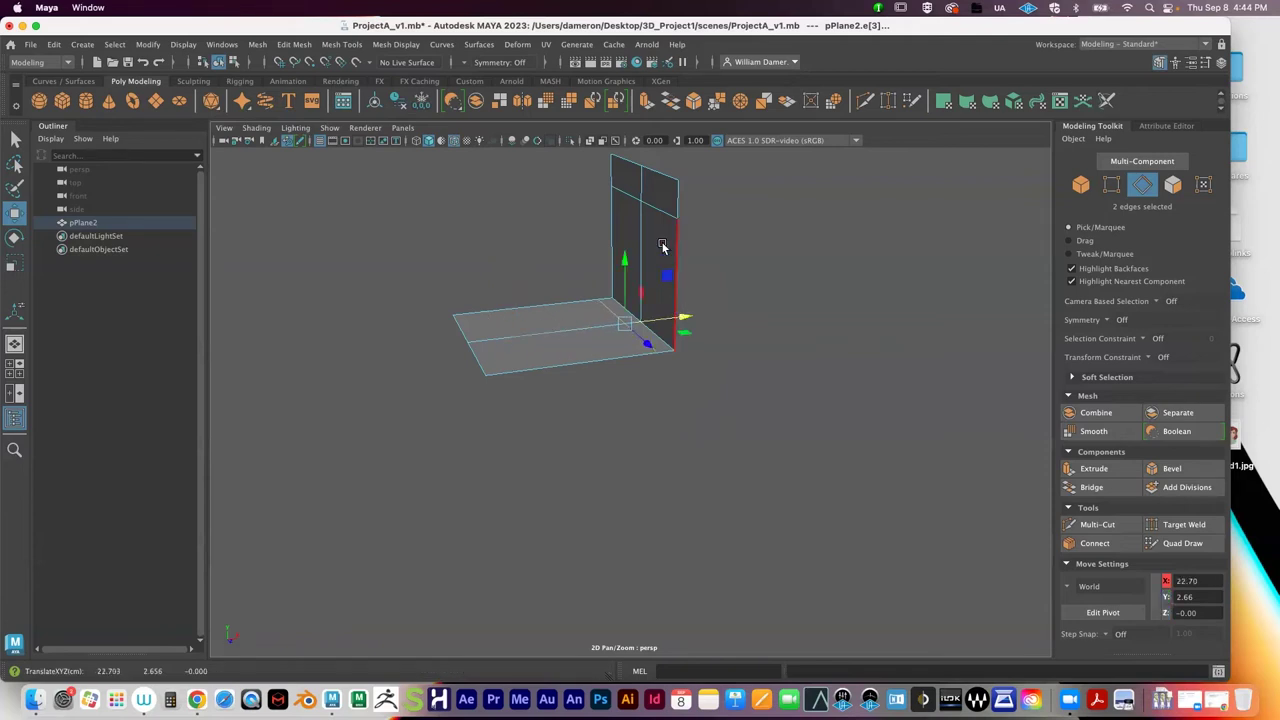
# Step: Select the wall's two inner horizontal edges and move them down to just above the floor corner
pyautogui.click(611, 204)
pyautogui.press('q')
pyautogui.keyDown('shift'); pyautogui.click(625, 197); pyautogui.keyUp('shift')
pyautogui.press('w')
pyautogui.keyDown('alt'); pyautogui.moveTo(668, 192); pyautogui.dragTo(658, 274, button='middle'); pyautogui.keyUp('alt')
pyautogui.moveTo(632, 206); pyautogui.dragTo(640, 308)
pyautogui.keyDown('alt'); pyautogui.moveTo(655, 371); pyautogui.dragTo(669, 400); pyautogui.keyUp('alt')
# Step: Select the floor's two cross edges beside the wall and move them closer to the corner, to about 24.4 in X
pyautogui.click(598, 362)
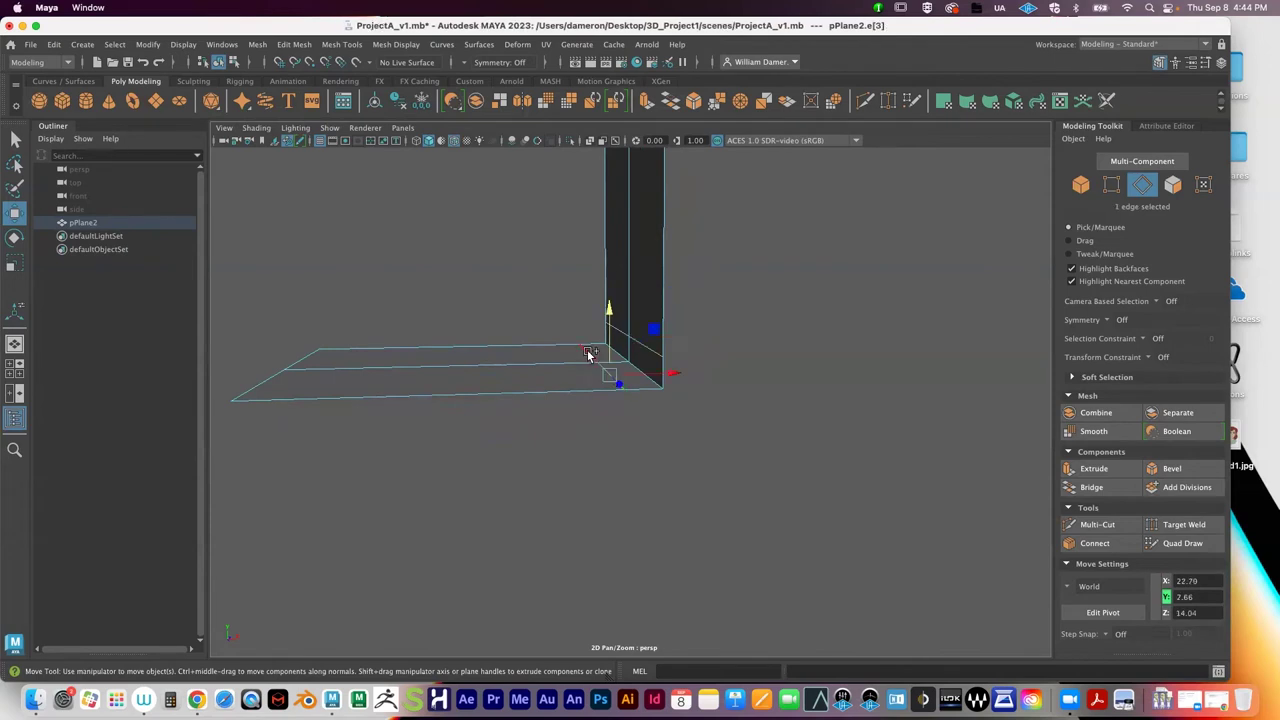
pyautogui.keyDown('shift'); pyautogui.click(654, 364); pyautogui.keyUp('shift')
pyautogui.keyDown('alt'); pyautogui.moveTo(662, 366); pyautogui.dragTo(643, 378, button='right'); pyautogui.keyUp('alt')
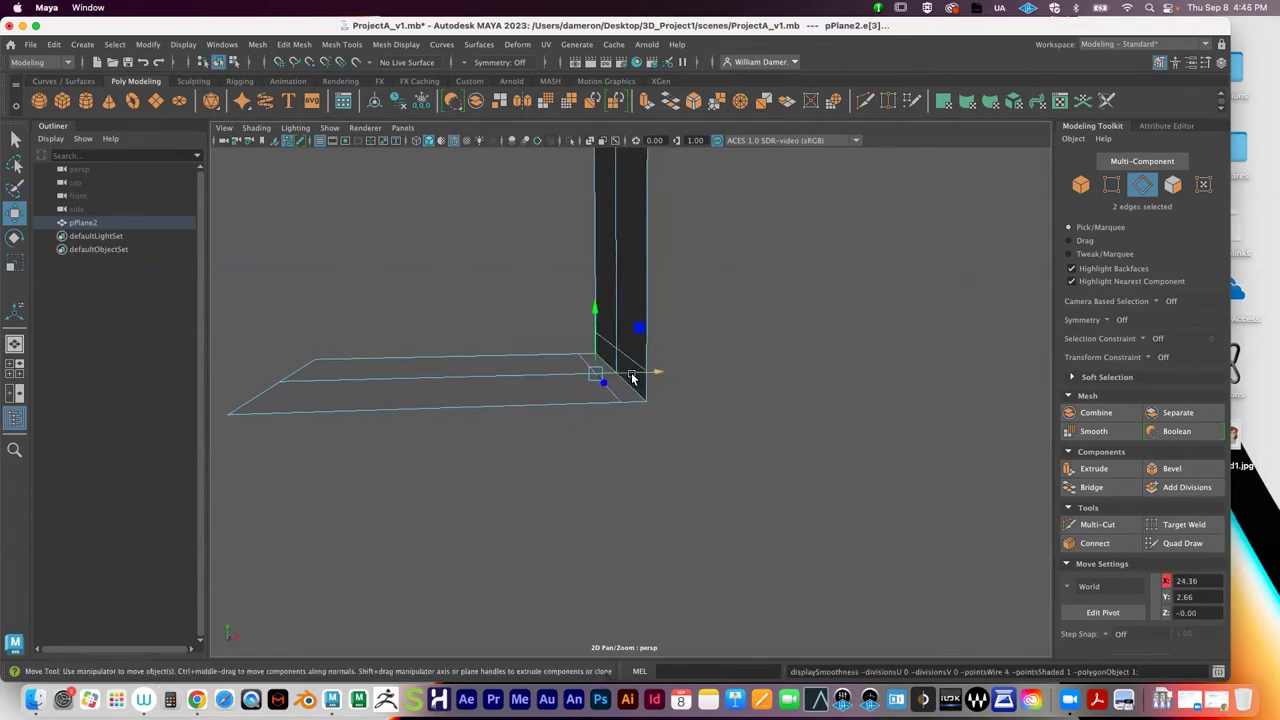
pyautogui.keyDown('alt'); pyautogui.moveTo(648, 392); pyautogui.dragTo(676, 420); pyautogui.keyUp('alt')
pyautogui.press('q')
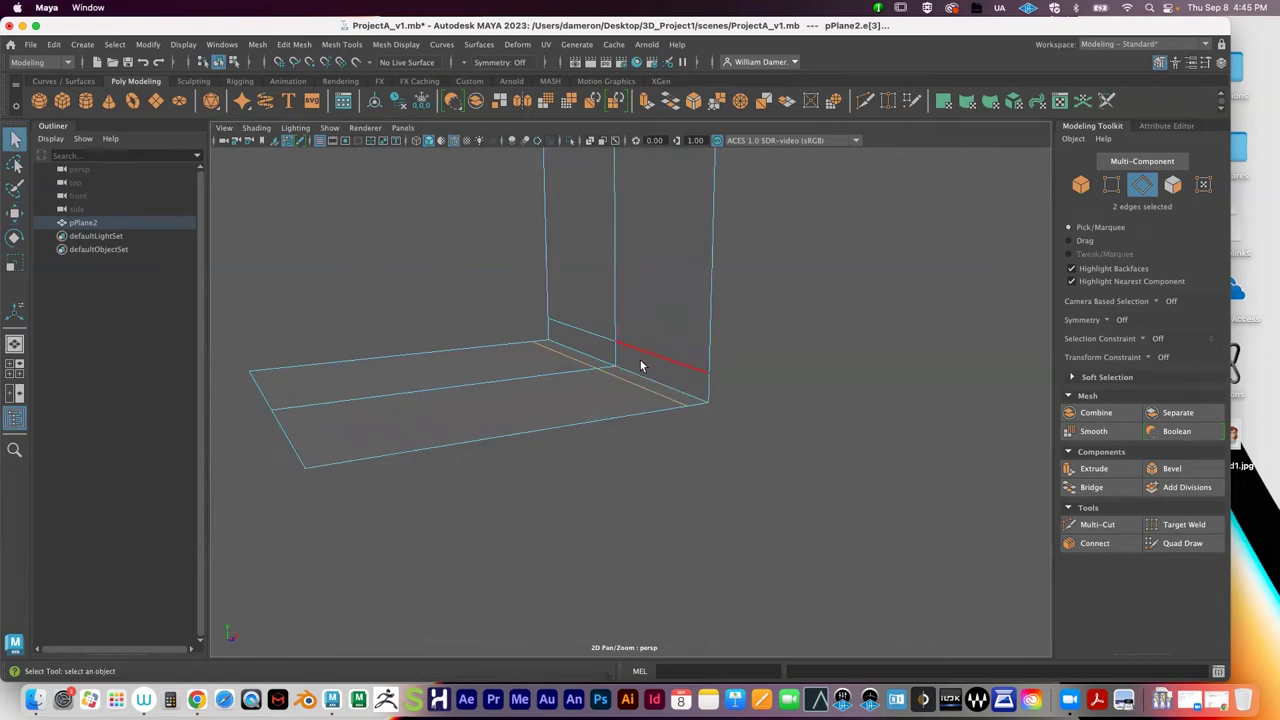
# Step: Switch to object selection and inspect the backdrop's tightened corner in smooth mesh preview from several angles
pyautogui.keyDown('alt'); pyautogui.moveTo(642, 349); pyautogui.dragTo(624, 353); pyautogui.keyUp('alt')
pyautogui.moveTo(607, 351); pyautogui.dragTo(674, 268, button='right')
pyautogui.press('3')
pyautogui.click(802, 378)
pyautogui.keyDown('alt'); pyautogui.moveTo(802, 378); pyautogui.dragTo(710, 405); pyautogui.keyUp('alt')
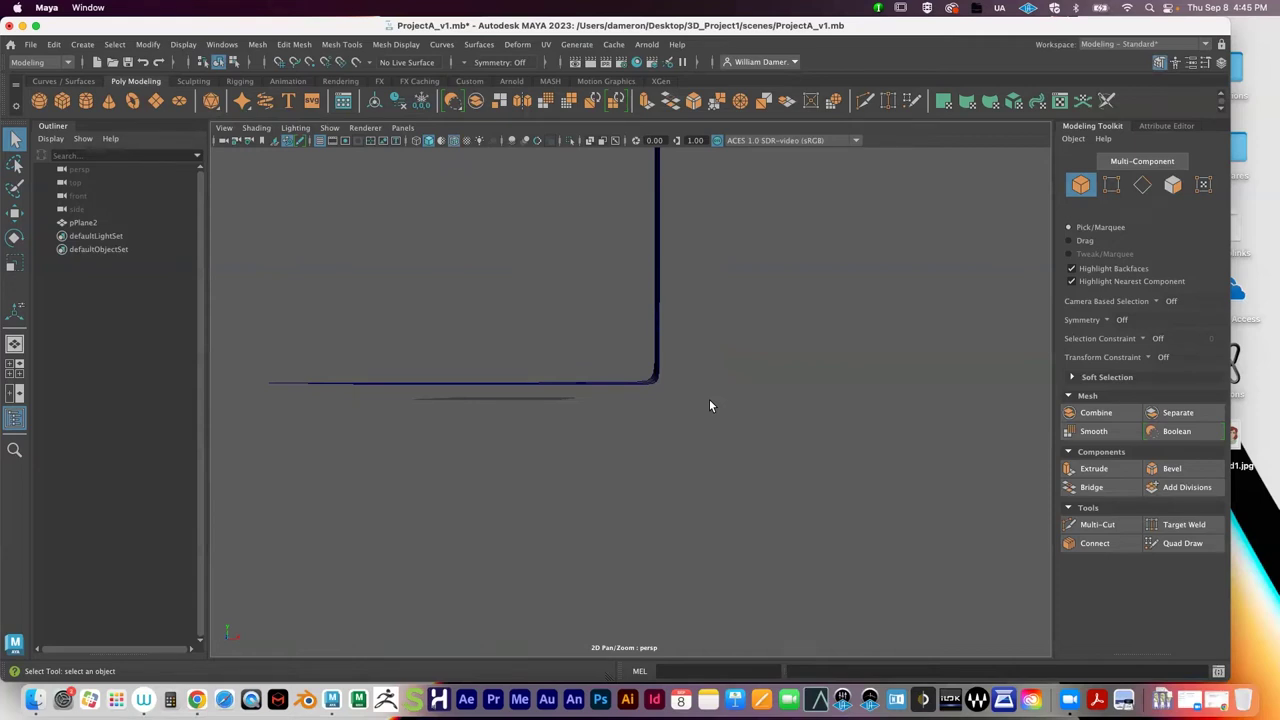
pyautogui.keyDown('alt'); pyautogui.moveTo(697, 363); pyautogui.dragTo(740, 377); pyautogui.keyUp('alt')
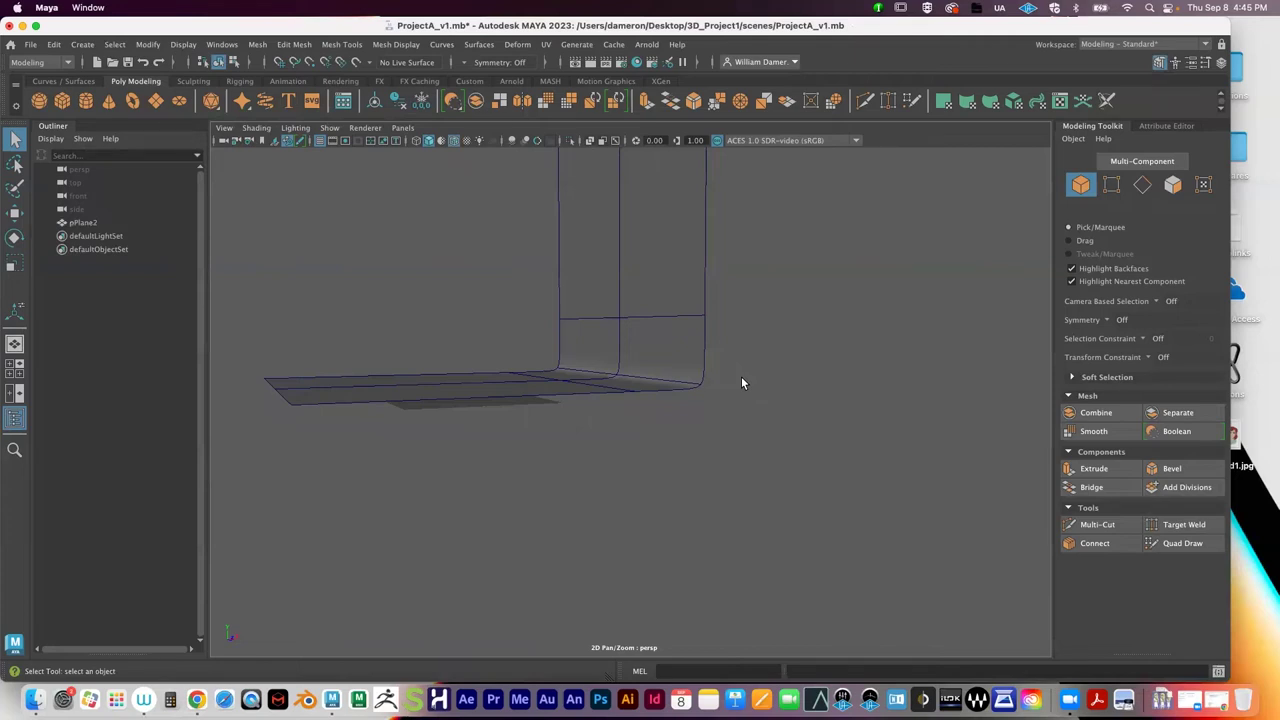
pyautogui.keyDown('alt'); pyautogui.moveTo(720, 397); pyautogui.dragTo(680, 388); pyautogui.keyUp('alt')
pyautogui.keyDown('alt'); pyautogui.moveTo(680, 388); pyautogui.dragTo(503, 368, button='right'); pyautogui.keyUp('alt')
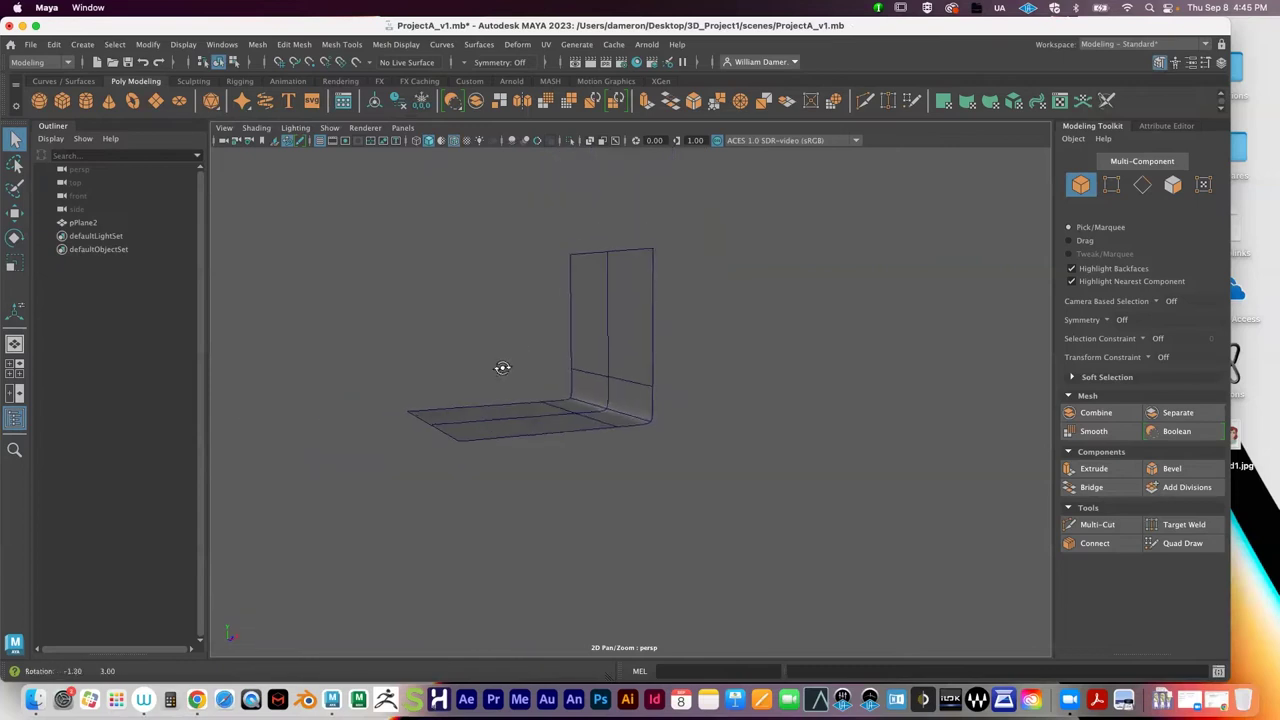
# Step: Select the backdrop and return it to the unsmoothed display
pyautogui.click(578, 393)
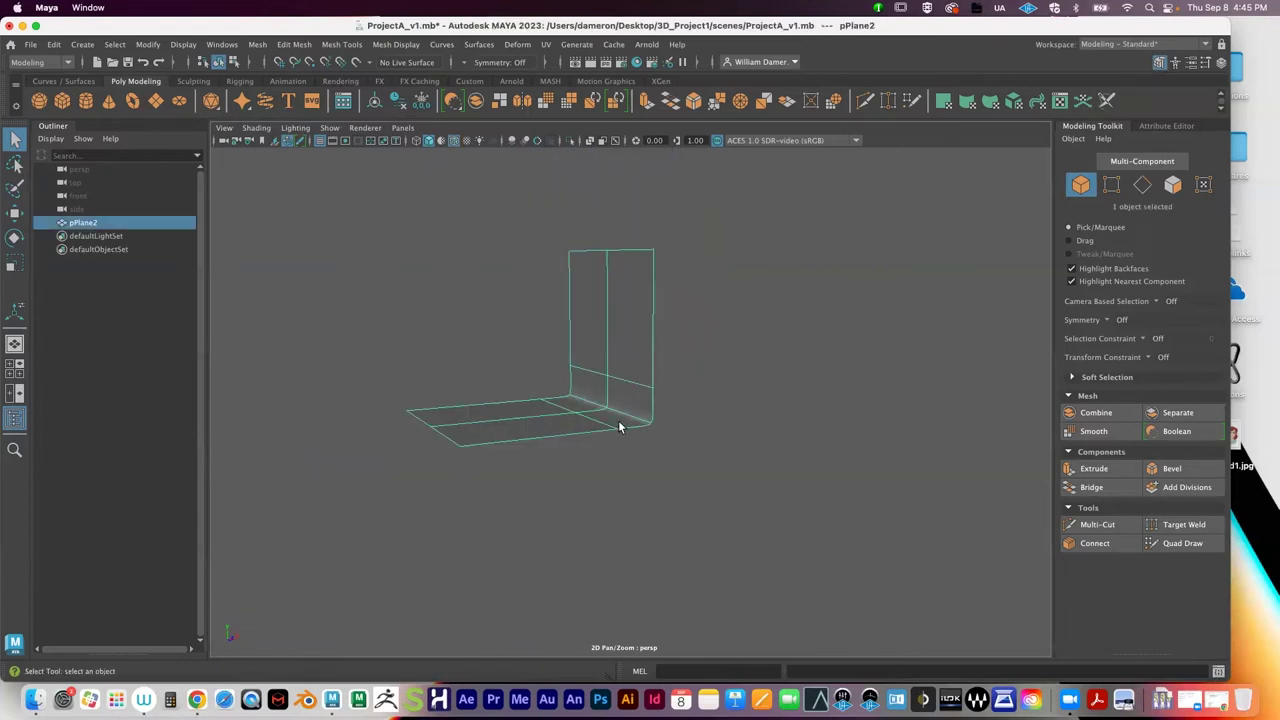
pyautogui.keyDown('alt'); pyautogui.moveTo(617, 414); pyautogui.dragTo(618, 377, button='middle'); pyautogui.keyUp('alt')
pyautogui.keyDown('alt'); pyautogui.moveTo(618, 377); pyautogui.dragTo(634, 386, button='right'); pyautogui.keyUp('alt')
pyautogui.keyDown('alt'); pyautogui.moveTo(605, 393); pyautogui.dragTo(630, 412); pyautogui.keyUp('alt')
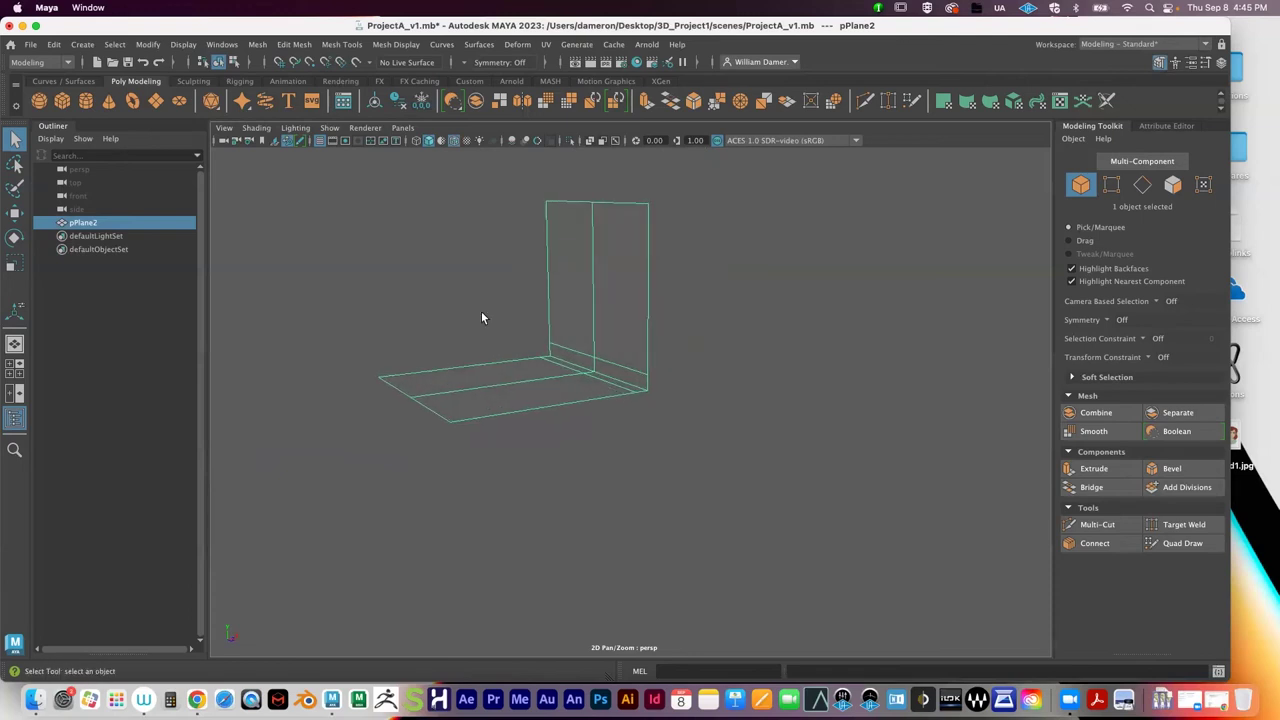
# Step: Create a polygon cylinder at the origin and move the backdrop aside from it
pyautogui.click(86, 101)
pyautogui.keyDown('alt'); pyautogui.moveTo(594, 366); pyautogui.dragTo(561, 393); pyautogui.keyUp('alt')
pyautogui.keyDown('alt'); pyautogui.moveTo(561, 393); pyautogui.dragTo(486, 303, button='right'); pyautogui.keyUp('alt')
pyautogui.click(540, 366)
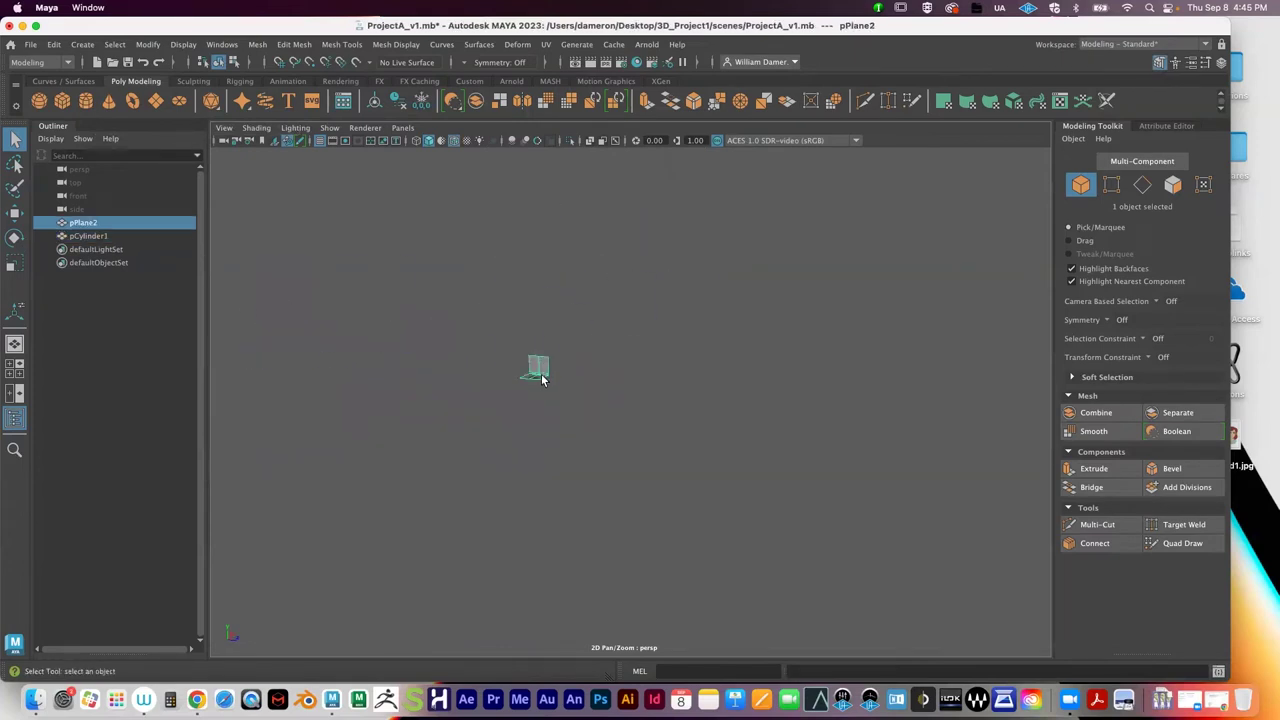
pyautogui.press('w')
pyautogui.moveTo(581, 383); pyautogui.dragTo(423, 366)
pyautogui.keyDown('alt'); pyautogui.moveTo(537, 378); pyautogui.dragTo(566, 384, button='right'); pyautogui.keyUp('alt')
pyautogui.moveTo(567, 388); pyautogui.dragTo(451, 420, button='middle')
# Step: Scale the cylinder uniformly to about 183.25 so it is much larger than the backdrop
pyautogui.click(530, 418)
pyautogui.press('e')
pyautogui.press('r')
pyautogui.moveTo(476, 428); pyautogui.dragTo(689, 326)
pyautogui.keyDown('alt'); pyautogui.moveTo(599, 374); pyautogui.dragTo(613, 389, button='middle'); pyautogui.keyUp('alt')
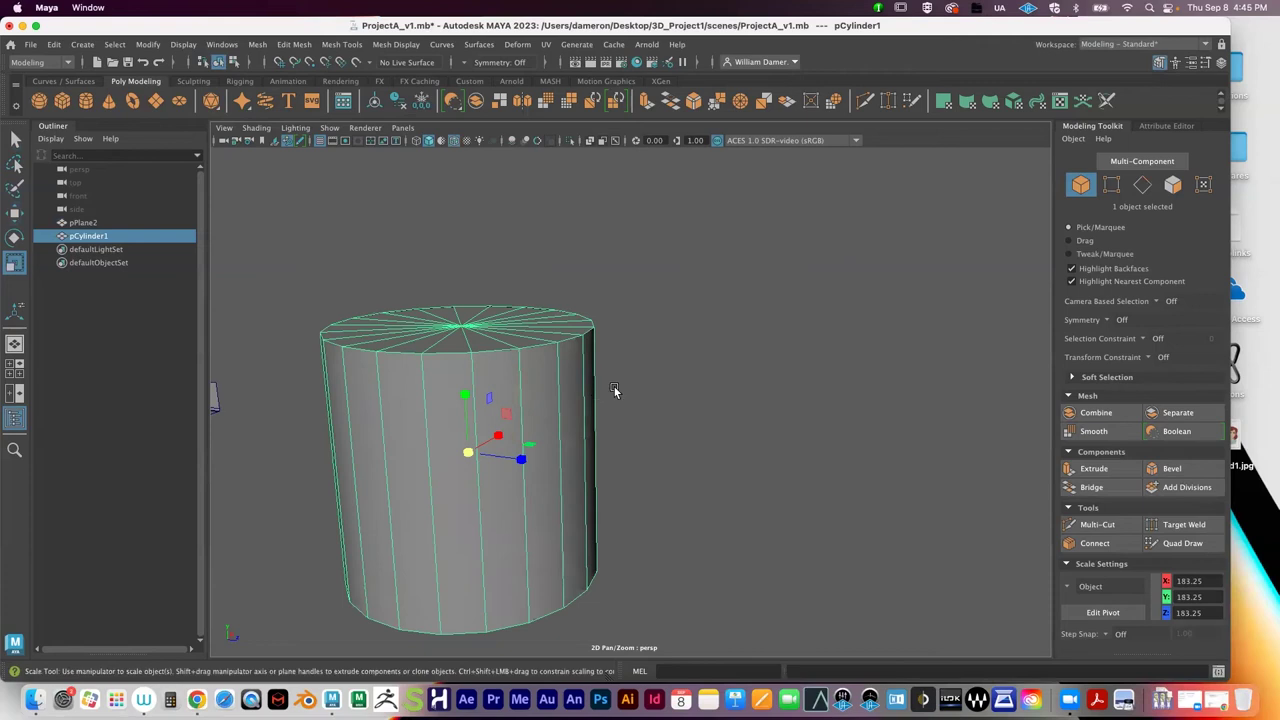
pyautogui.keyDown('alt'); pyautogui.moveTo(613, 389); pyautogui.dragTo(489, 366, button='right'); pyautogui.keyUp('alt')
pyautogui.keyDown('alt'); pyautogui.moveTo(543, 384); pyautogui.dragTo(525, 330, button='middle'); pyautogui.keyUp('alt')
pyautogui.keyDown('alt'); pyautogui.moveTo(527, 335); pyautogui.dragTo(508, 348, button='right'); pyautogui.keyUp('alt')
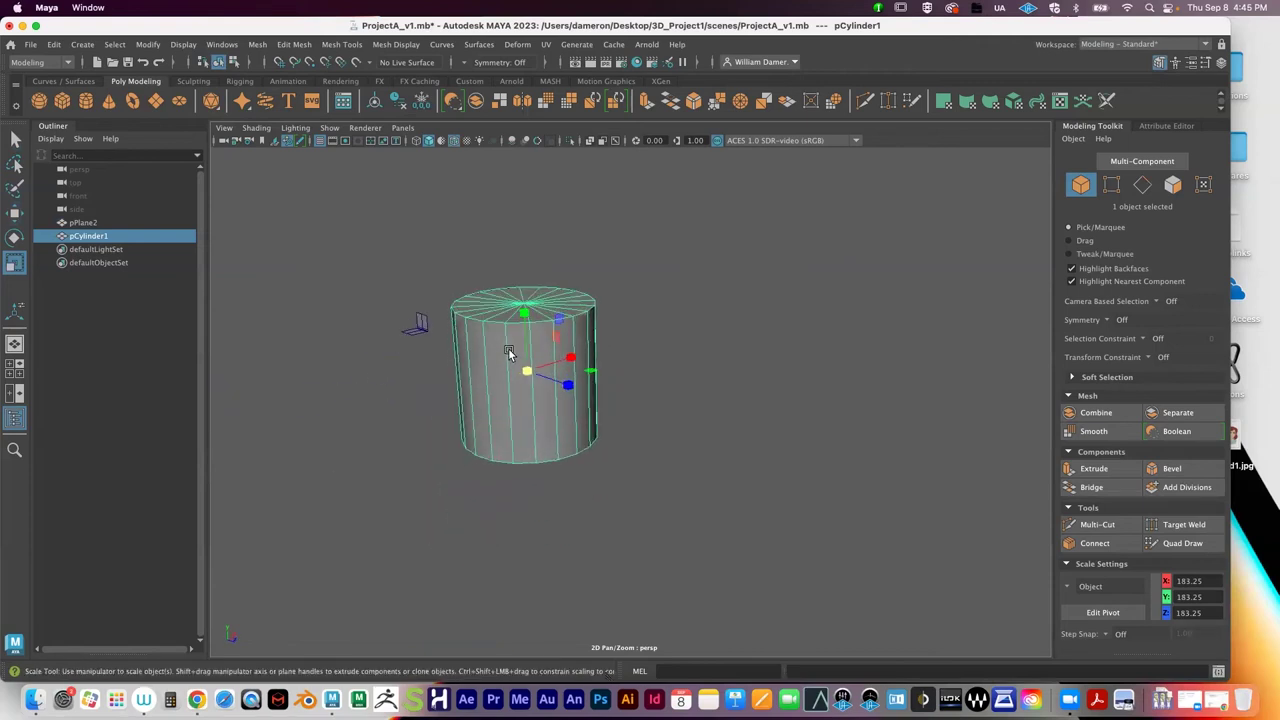
# Step: Inspect the cylinder in smooth mesh preview and delete it
pyautogui.press('3')
pyautogui.click(630, 365)
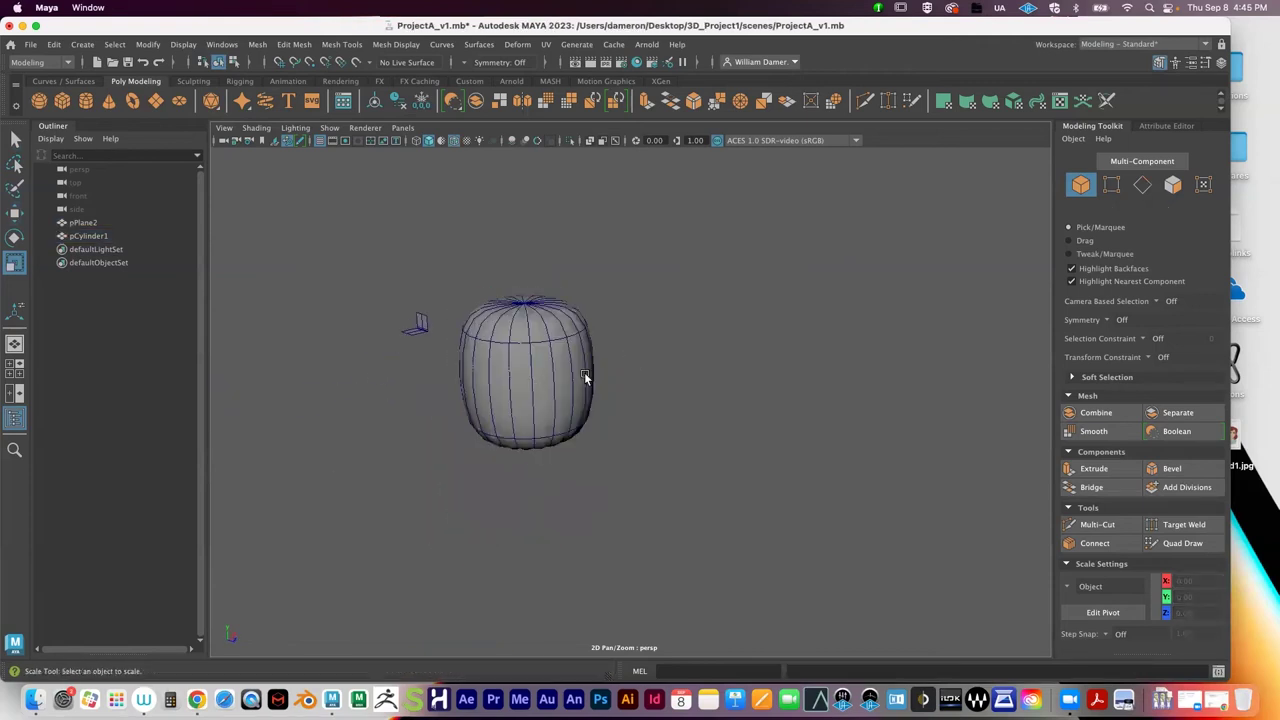
pyautogui.keyDown('alt'); pyautogui.moveTo(558, 376); pyautogui.dragTo(537, 389); pyautogui.keyUp('alt')
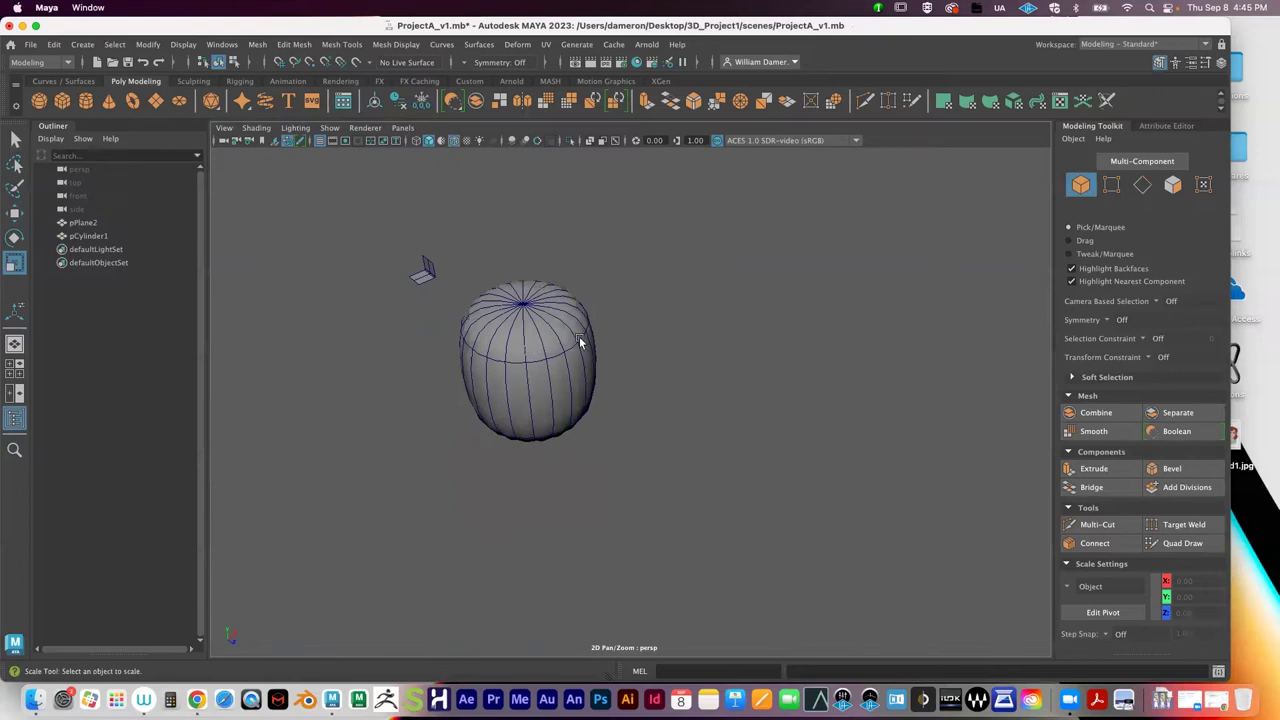
pyautogui.keyDown('alt'); pyautogui.moveTo(546, 346); pyautogui.dragTo(687, 357, button='right'); pyautogui.keyUp('alt')
pyautogui.keyDown('alt'); pyautogui.moveTo(521, 338); pyautogui.dragTo(591, 360, button='middle'); pyautogui.keyUp('alt')
pyautogui.click(575, 358)
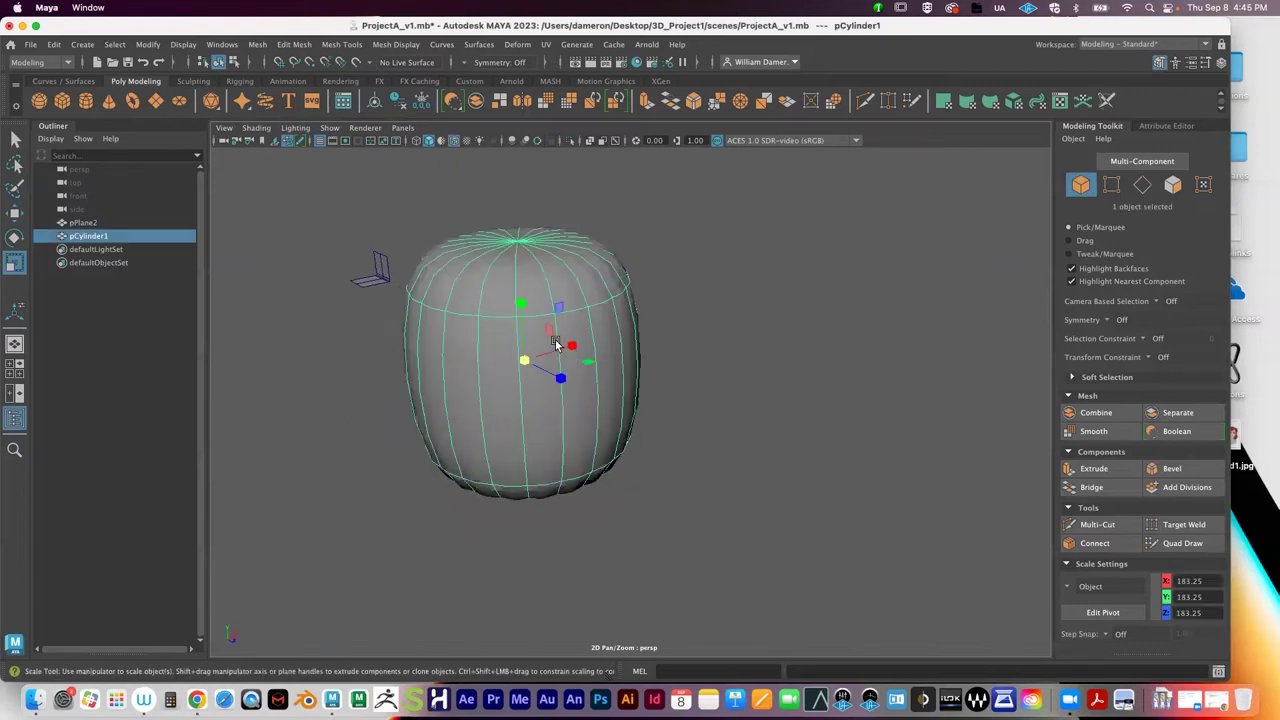
pyautogui.press('Delete')
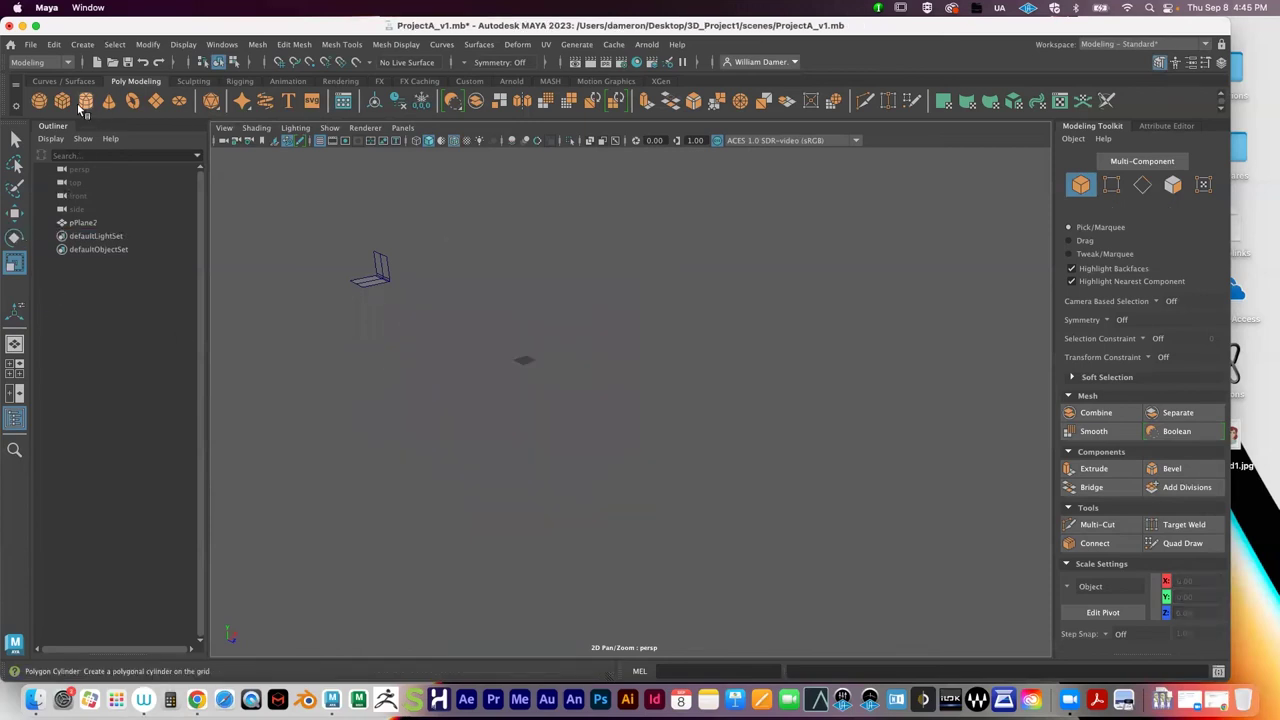
# Step: Create a polygon cube scaled uniformly to 230.20, and compare its smoothed and unsmoothed displays
pyautogui.moveTo(524, 360); pyautogui.dragTo(656, 352)
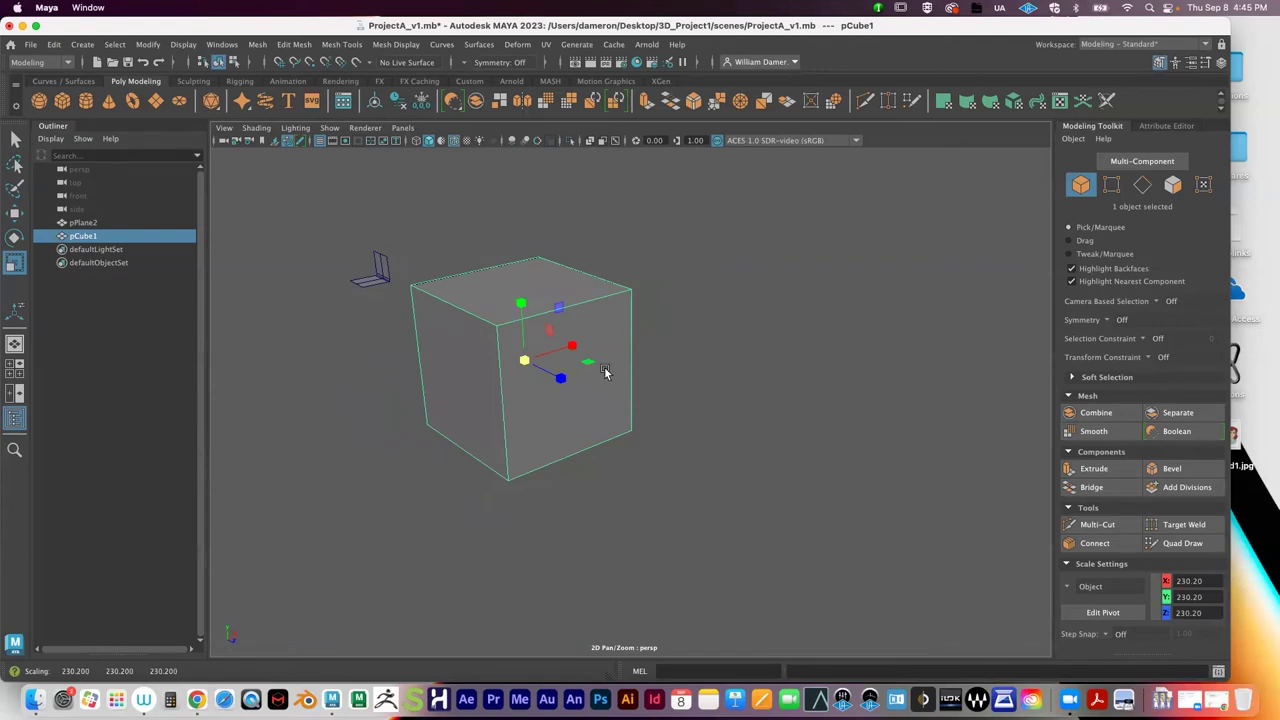
pyautogui.press('3')
pyautogui.click(690, 385)
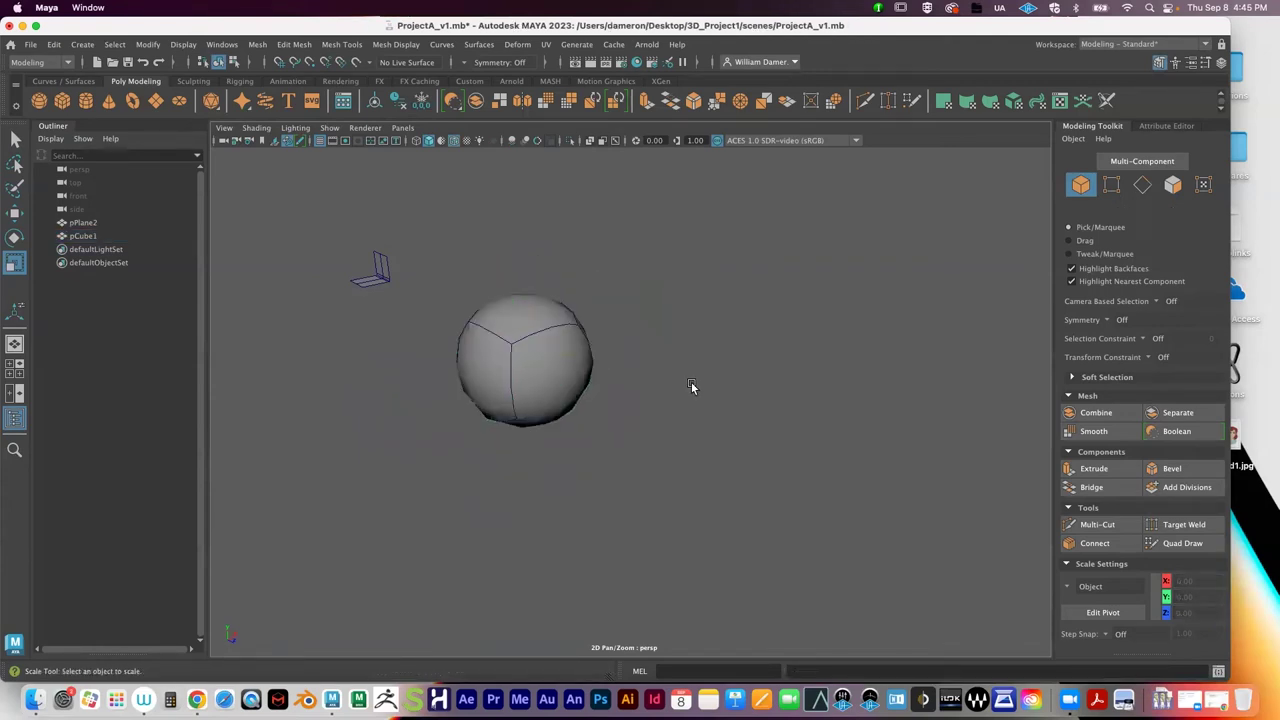
pyautogui.click(529, 365)
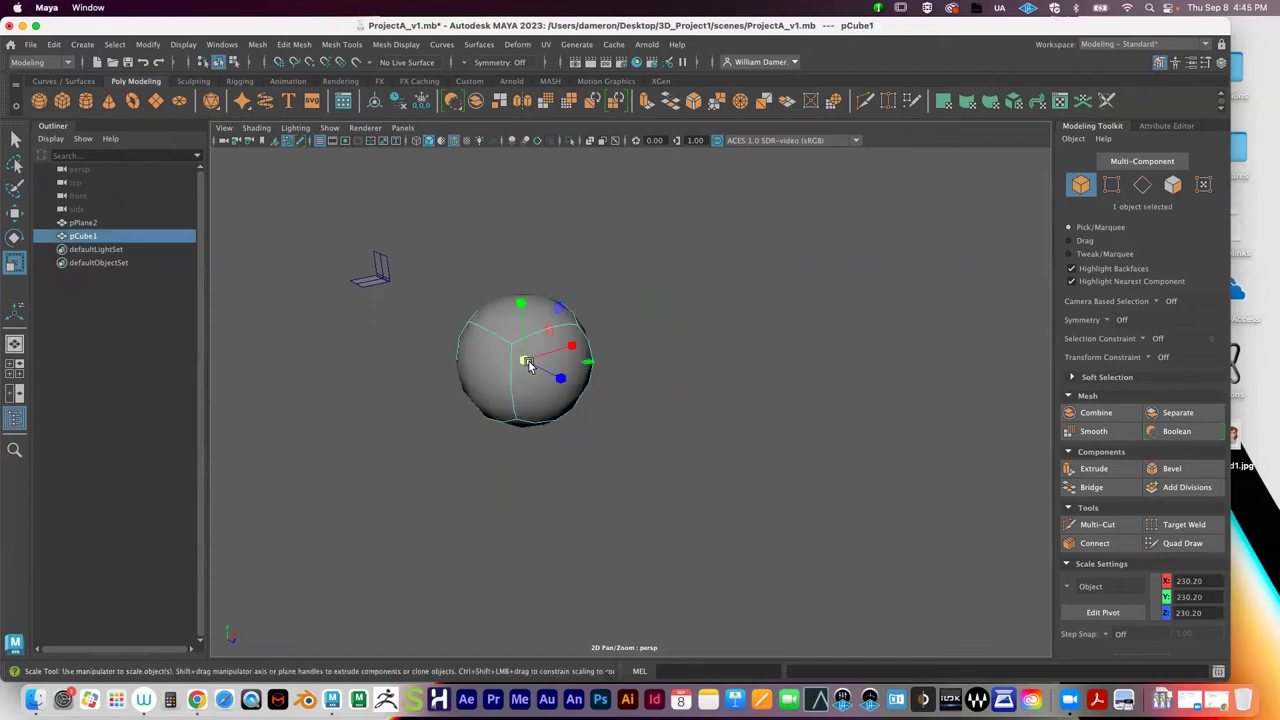
pyautogui.press('1')
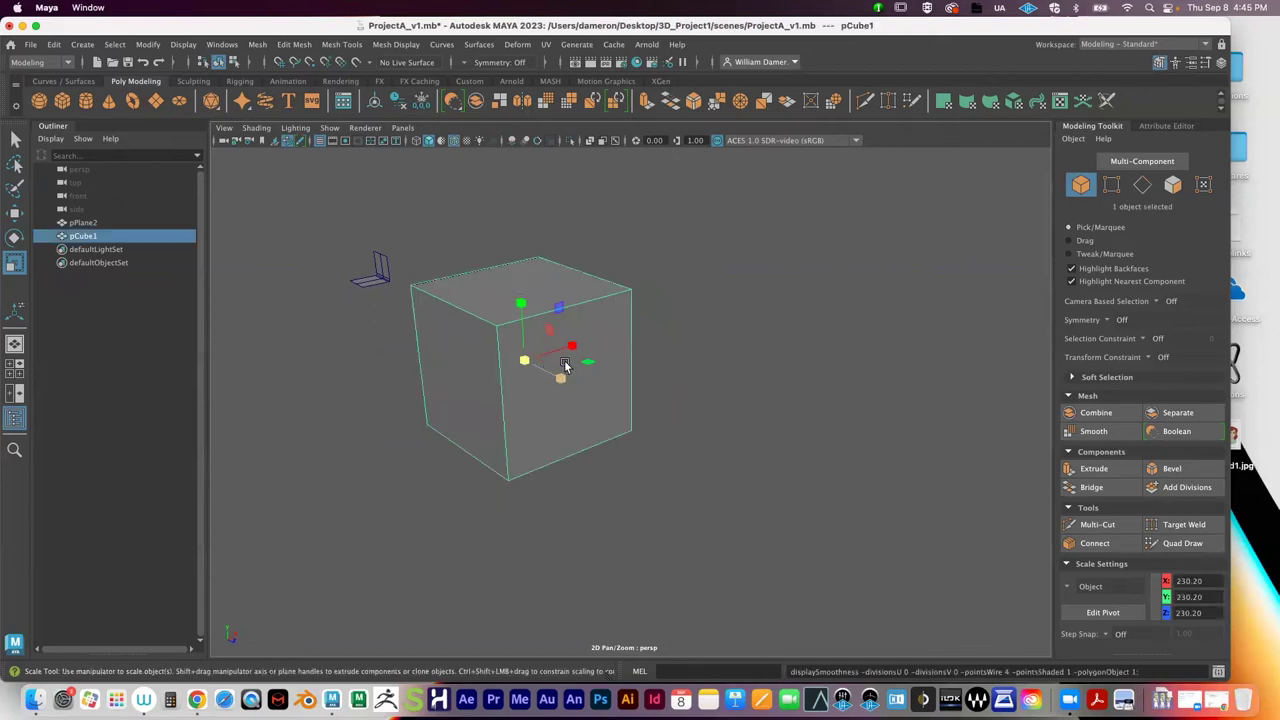
# Step: Set the cube's width, height and depth subdivisions to 8, and check its shape in smooth mesh preview
pyautogui.click(1170, 128)
pyautogui.click(1052, 167)
pyautogui.moveTo(1072, 314)
pyautogui.mouseDown()
pyautogui.moveTo(1090, 314)
pyautogui.moveTo(1080, 344)
pyautogui.moveTo(1090, 329)
pyautogui.mouseUp()
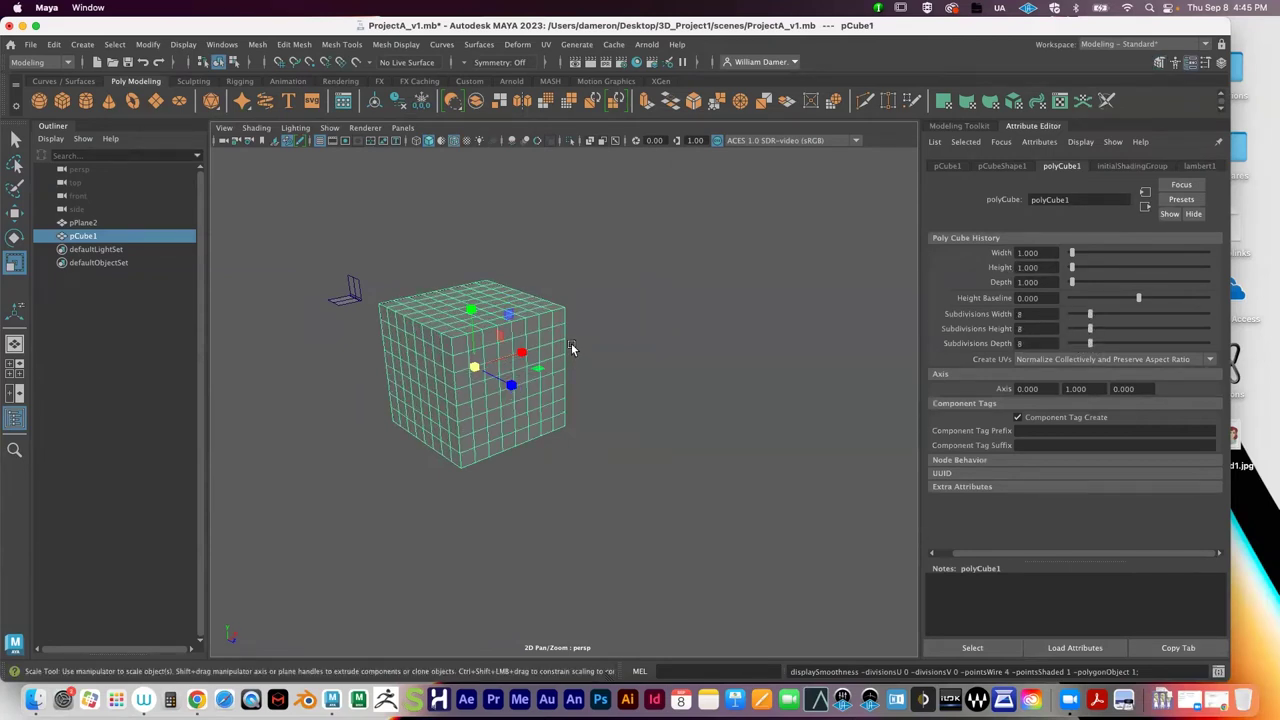
pyautogui.press('r')
pyautogui.press('3')
pyautogui.click(640, 352)
pyautogui.keyDown('alt'); pyautogui.moveTo(628, 378); pyautogui.dragTo(568, 362); pyautogui.keyUp('alt')
pyautogui.keyDown('alt'); pyautogui.moveTo(568, 362); pyautogui.dragTo(711, 373, button='middle'); pyautogui.keyUp('alt')
pyautogui.keyDown('alt'); pyautogui.moveTo(555, 364); pyautogui.dragTo(750, 386, button='right'); pyautogui.keyUp('alt')
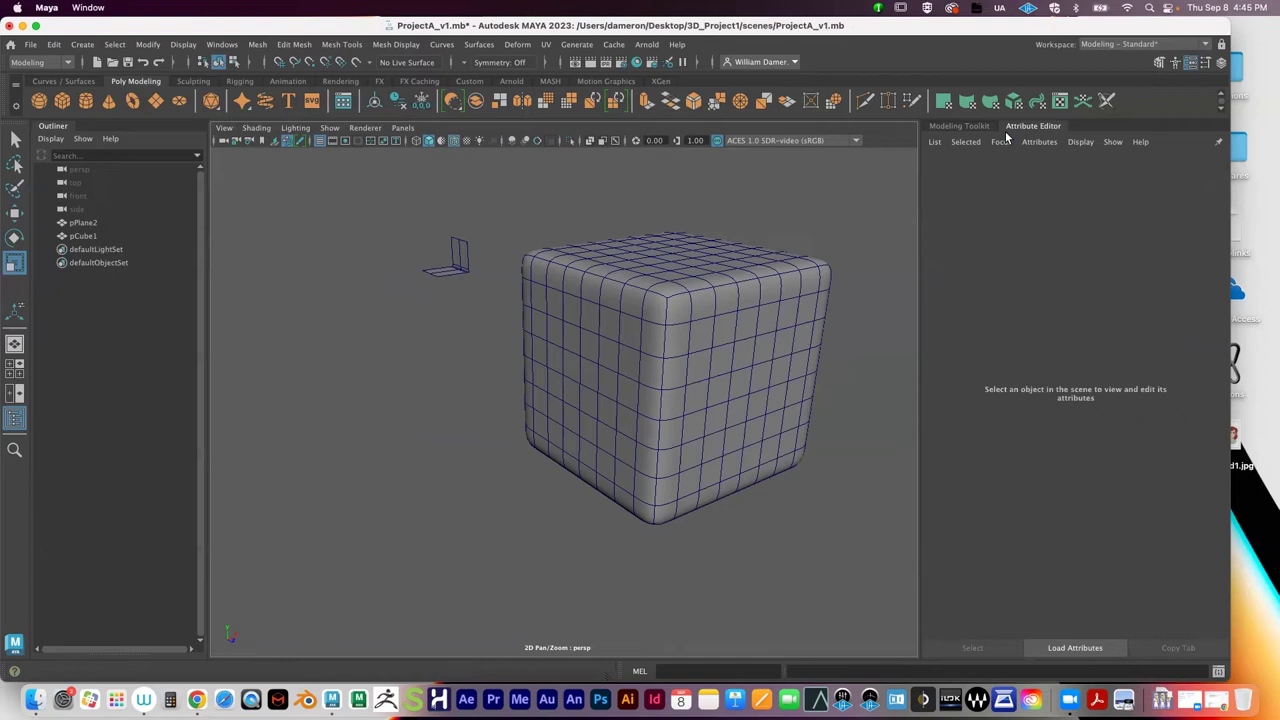
# Step: Remove the test cube and the old backdrop from the scene
pyautogui.click(700, 344)
pyautogui.moveTo(1082, 318); pyautogui.dragTo(1071, 345)
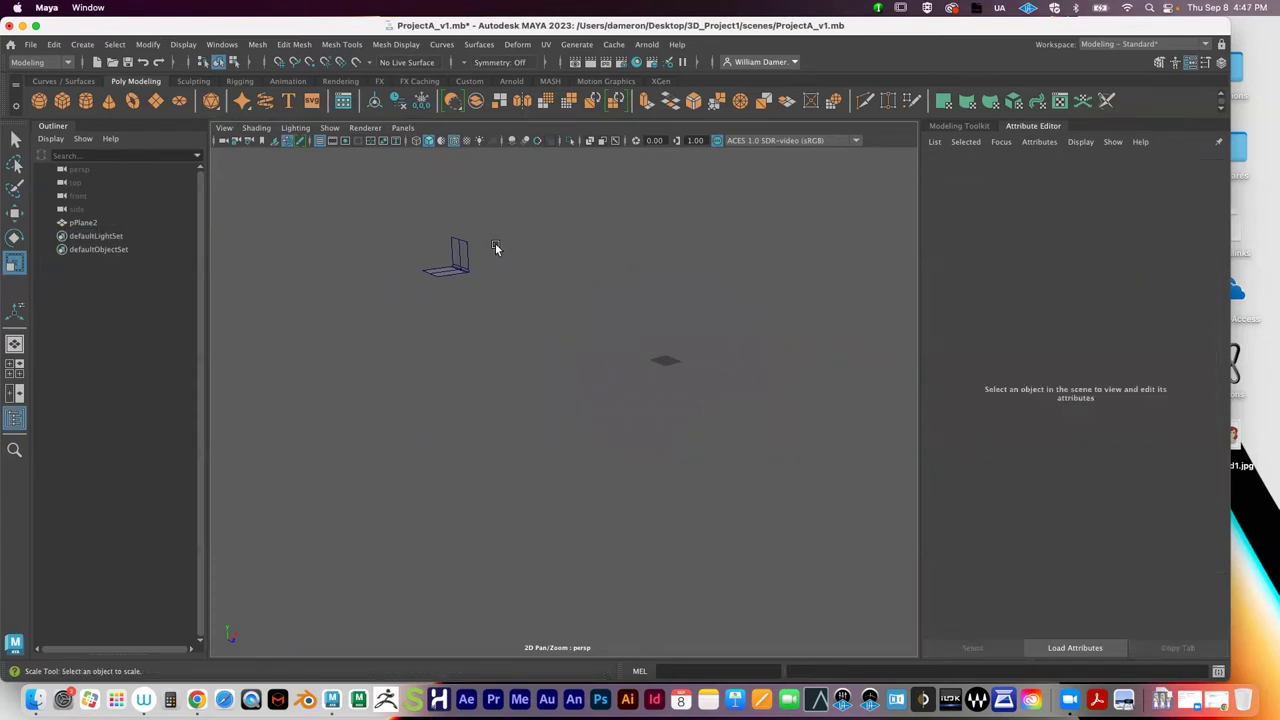
pyautogui.click(463, 271)
pyautogui.keyDown('alt'); pyautogui.moveTo(560, 350); pyautogui.dragTo(714, 329, button='right'); pyautogui.keyUp('alt')
pyautogui.keyDown('alt'); pyautogui.moveTo(620, 325); pyautogui.dragTo(630, 414, button='middle'); pyautogui.keyUp('alt')
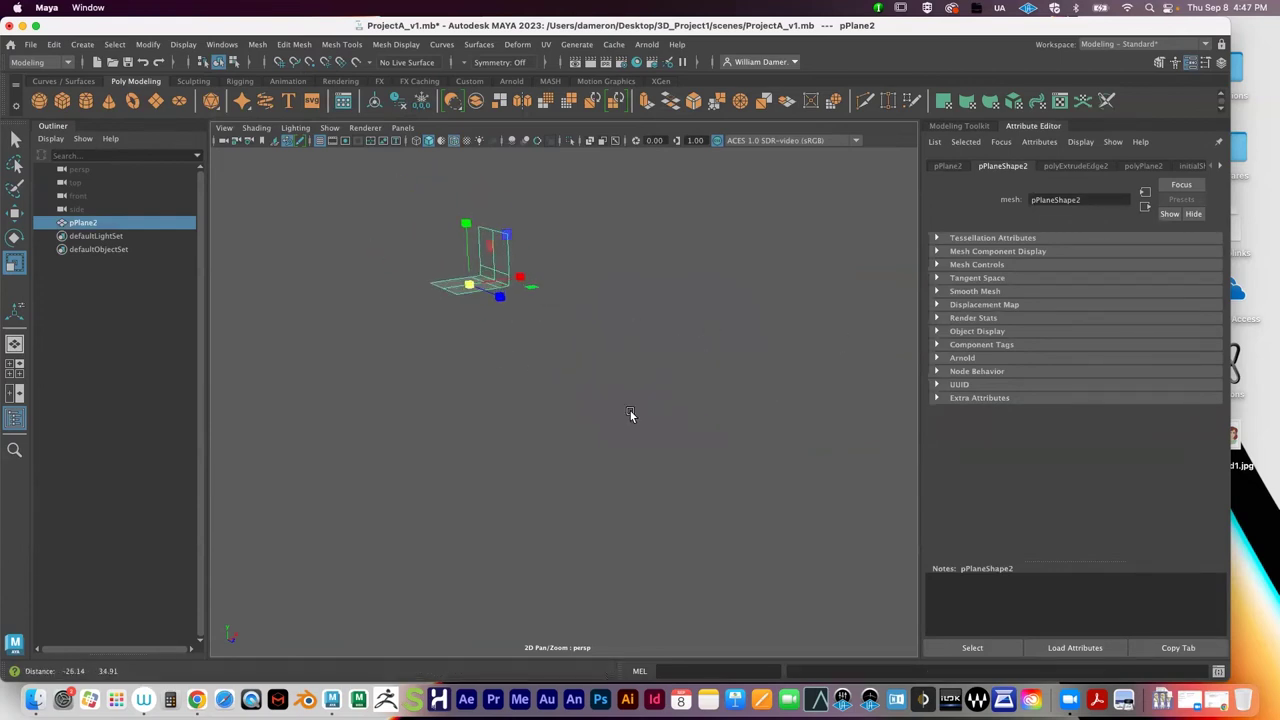
pyautogui.scroll(3, 630, 414)
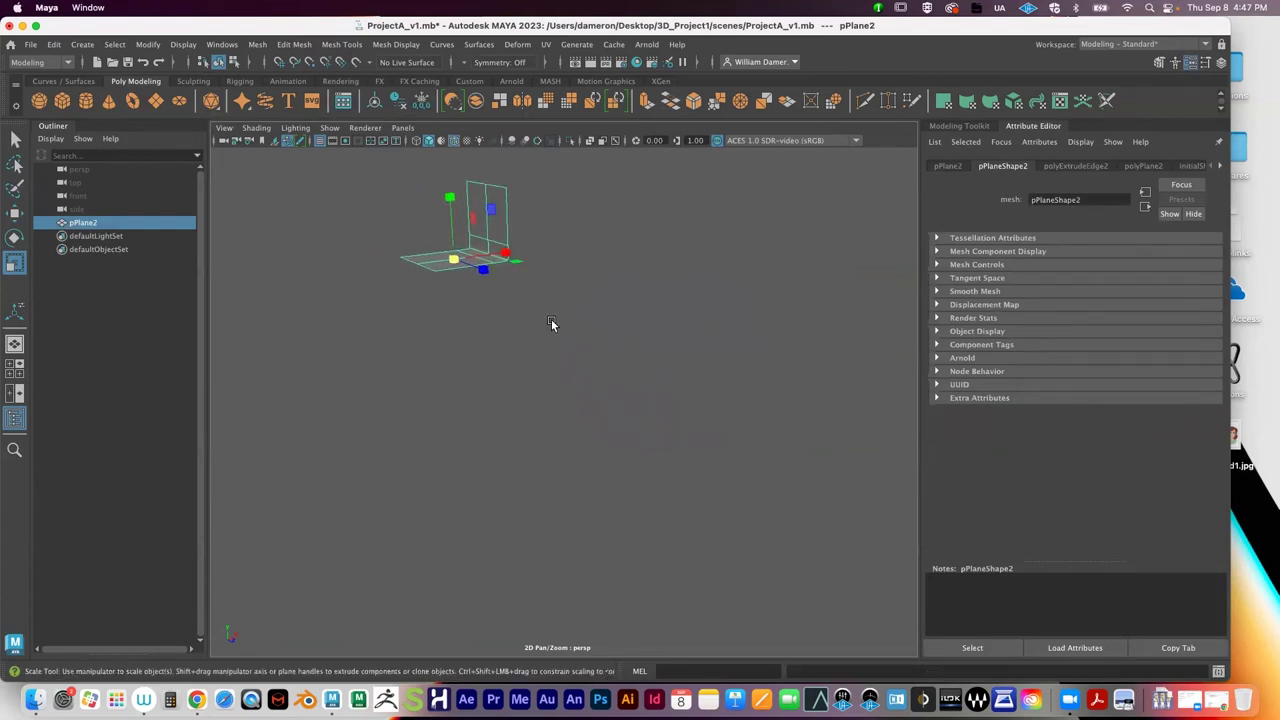
pyautogui.press('Delete')
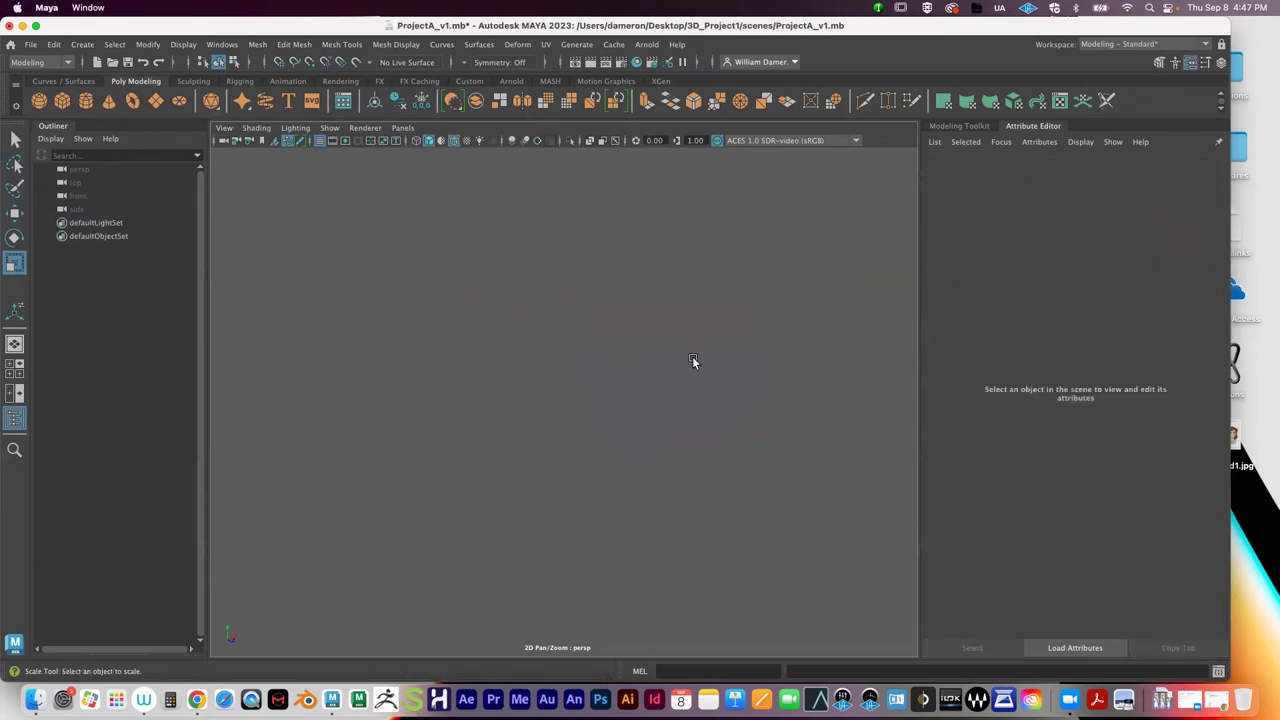
# Step: Create a new polygon plane at the grid's origin and frame it in the view
pyautogui.keyDown('alt'); pyautogui.moveTo(743, 376); pyautogui.dragTo(522, 257, button='right'); pyautogui.keyUp('alt')
pyautogui.keyDown('alt'); pyautogui.moveTo(763, 334); pyautogui.dragTo(230, 335, button='right'); pyautogui.keyUp('alt')
pyautogui.keyDown('alt'); pyautogui.moveTo(690, 396); pyautogui.dragTo(647, 344, button='middle'); pyautogui.keyUp('alt')
pyautogui.keyDown('alt'); pyautogui.moveTo(647, 344); pyautogui.dragTo(716, 353, button='right'); pyautogui.keyUp('alt')
pyautogui.click(156, 101)
pyautogui.press('f')
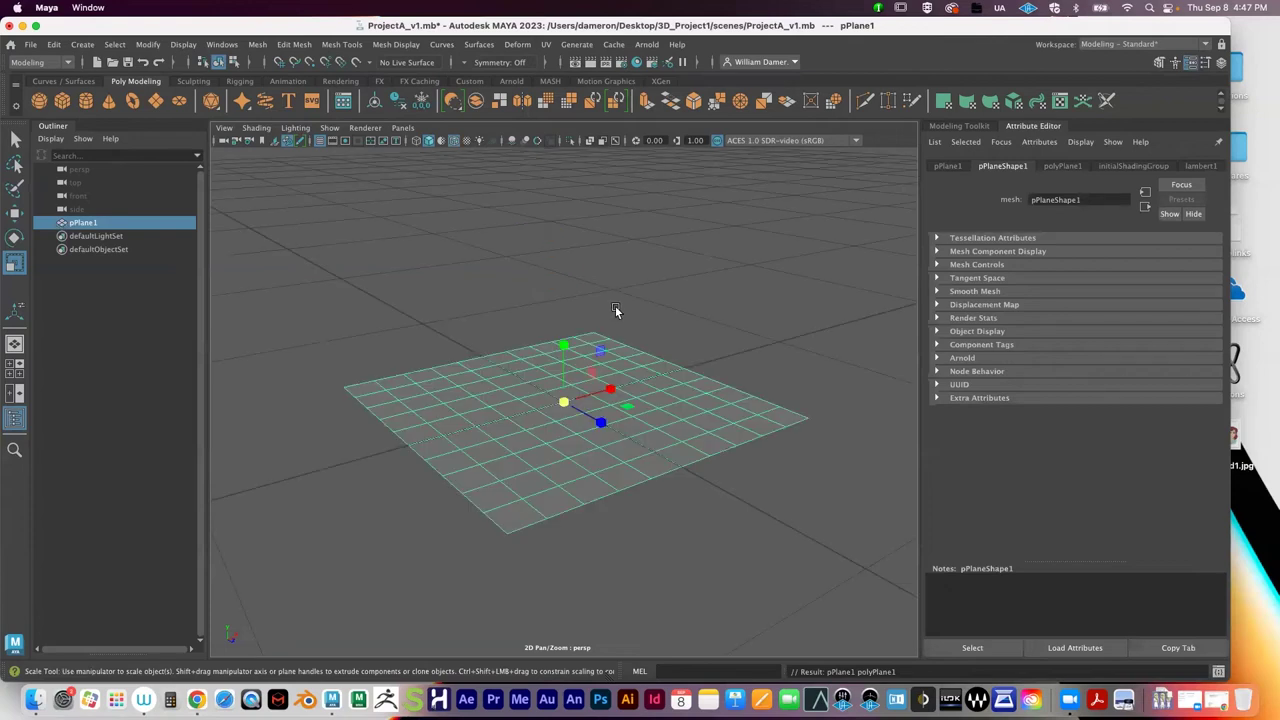
pyautogui.scroll(-5, 630, 310)
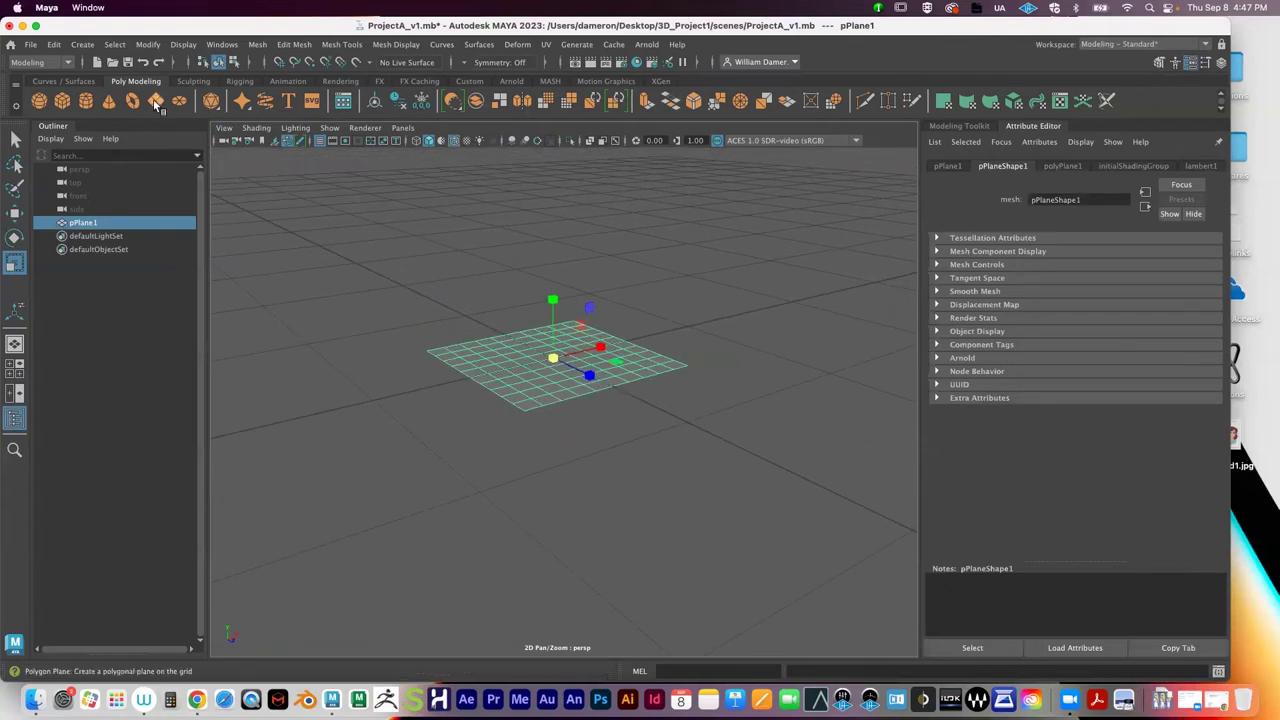
# Step: Raise the plane slightly above the grid, and set its width and height subdivisions to 2
pyautogui.press('w')
pyautogui.moveTo(556, 310); pyautogui.dragTo(556, 257)
pyautogui.keyDown('alt'); pyautogui.moveTo(652, 318); pyautogui.dragTo(689, 360); pyautogui.keyUp('alt')
pyautogui.keyDown('alt'); pyautogui.moveTo(689, 360); pyautogui.dragTo(1134, 155, button='right'); pyautogui.keyUp('alt')
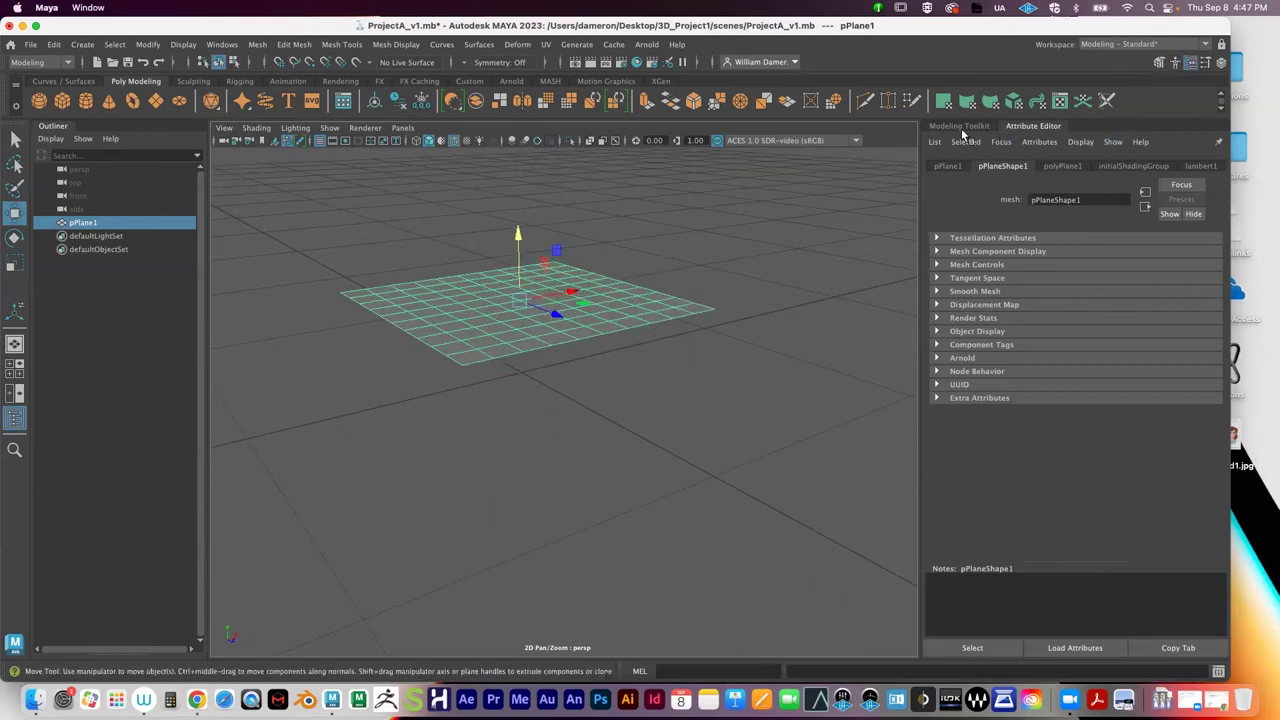
pyautogui.click(1062, 165)
pyautogui.moveTo(1108, 301); pyautogui.dragTo(1089, 316)
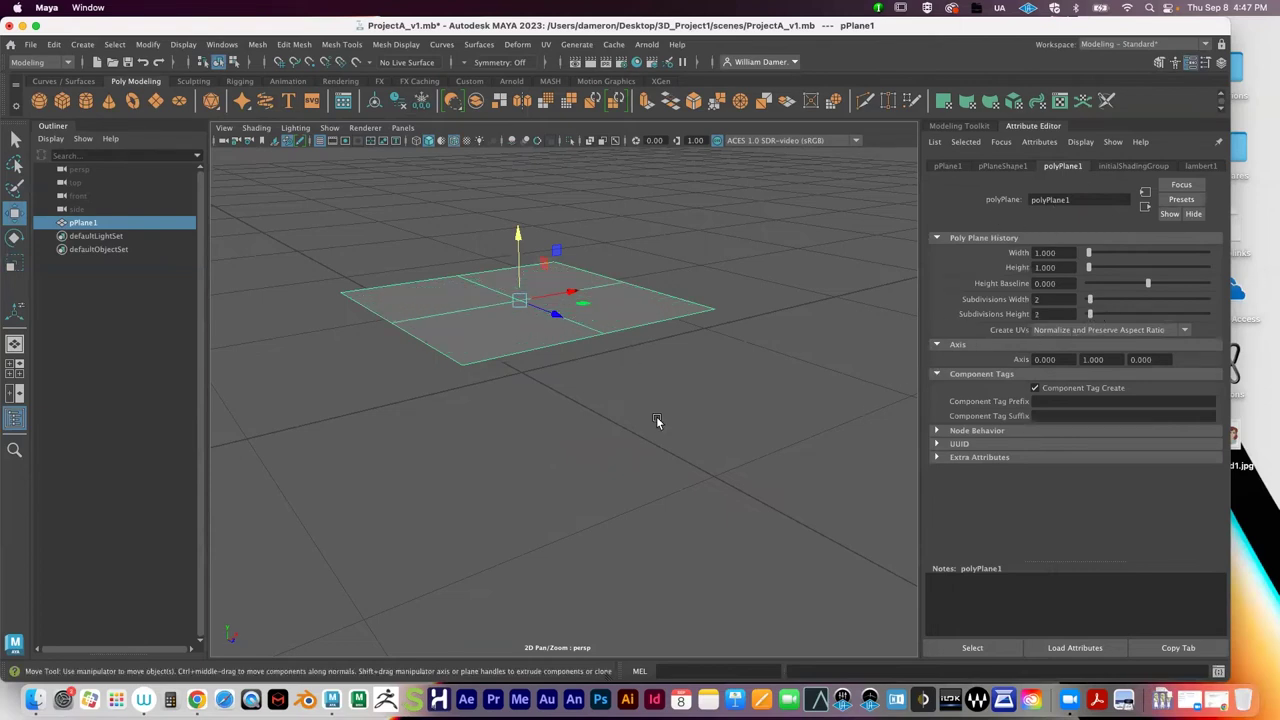
# Step: Extrude the two edges along the plane's far side upward by about 0.843 into a wall with 2 divisions
pyautogui.keyDown('alt'); pyautogui.moveTo(656, 416); pyautogui.dragTo(631, 465, button='middle'); pyautogui.keyUp('alt')
pyautogui.keyDown('alt'); pyautogui.moveTo(689, 414); pyautogui.dragTo(619, 404, button='right'); pyautogui.keyUp('alt')
pyautogui.press('q')
pyautogui.moveTo(543, 328); pyautogui.dragTo(547, 256, button='right')
pyautogui.click(570, 337)
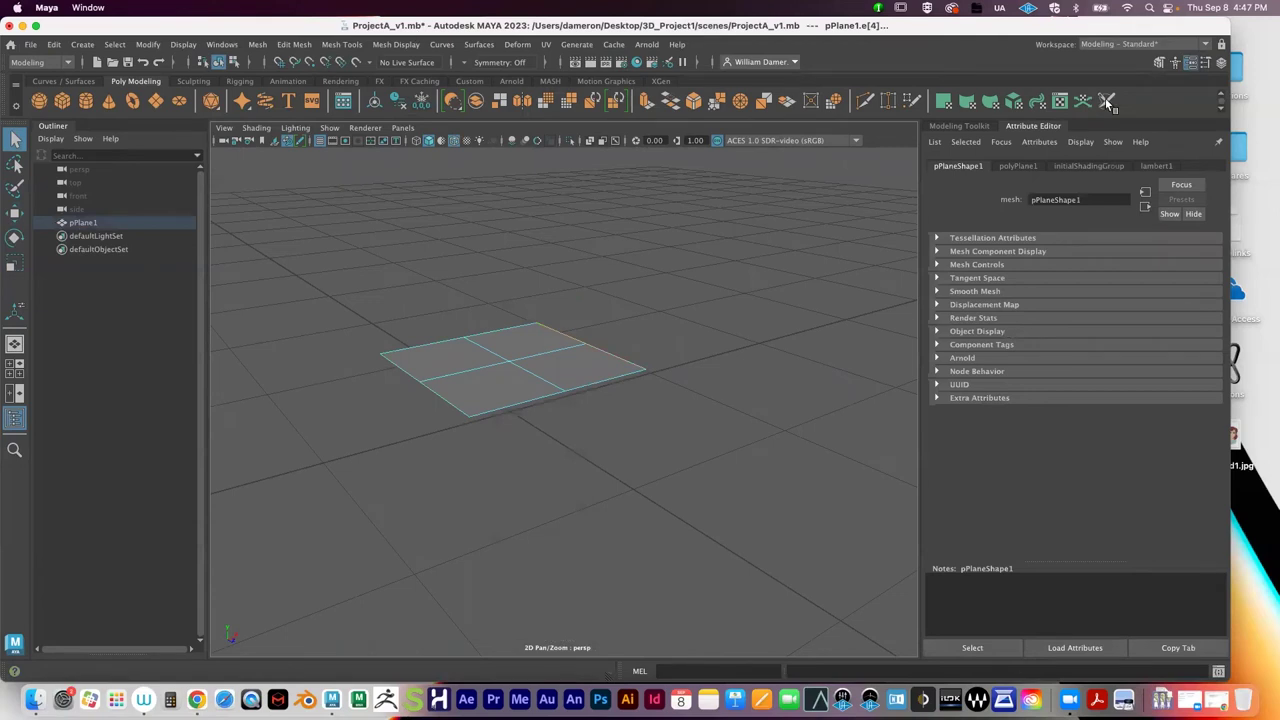
pyautogui.click(937, 131)
pyautogui.click(1094, 468)
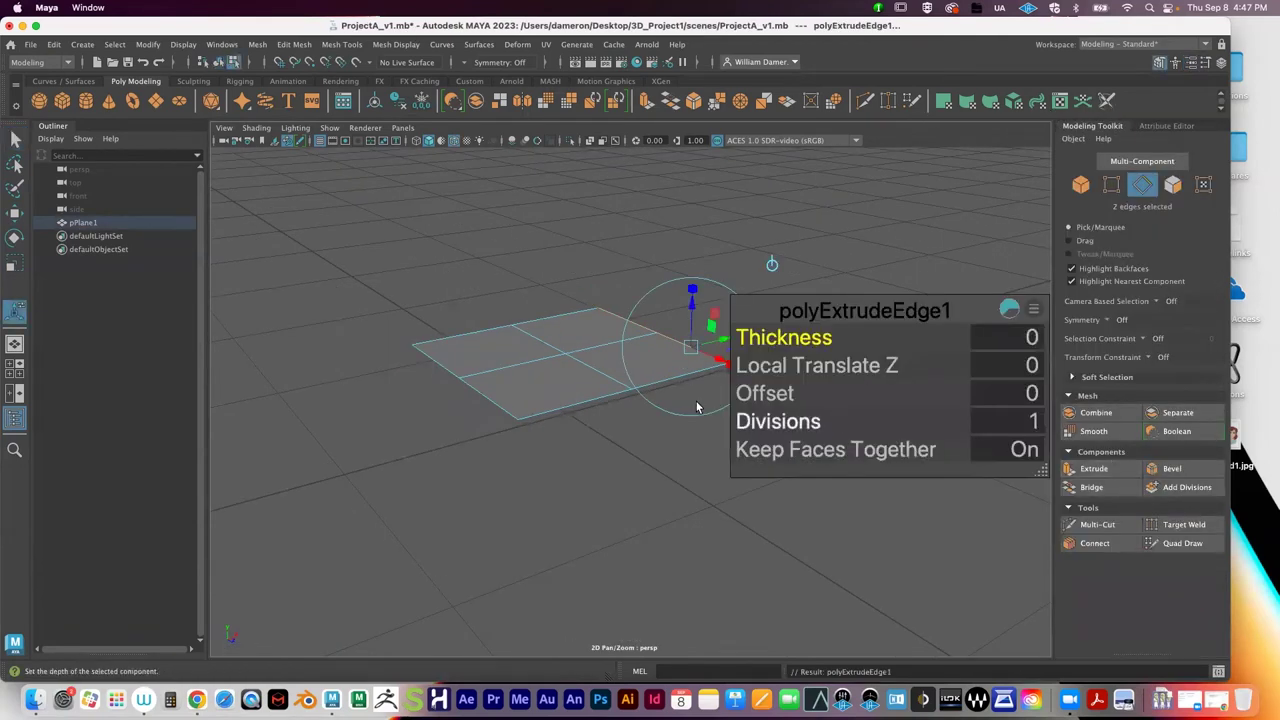
pyautogui.moveTo(686, 323); pyautogui.dragTo(670, 285)
pyautogui.keyDown('alt'); pyautogui.moveTo(671, 284); pyautogui.dragTo(609, 346, button='middle'); pyautogui.keyUp('alt')
pyautogui.keyDown('alt'); pyautogui.moveTo(609, 346); pyautogui.dragTo(641, 256, button='right'); pyautogui.keyUp('alt')
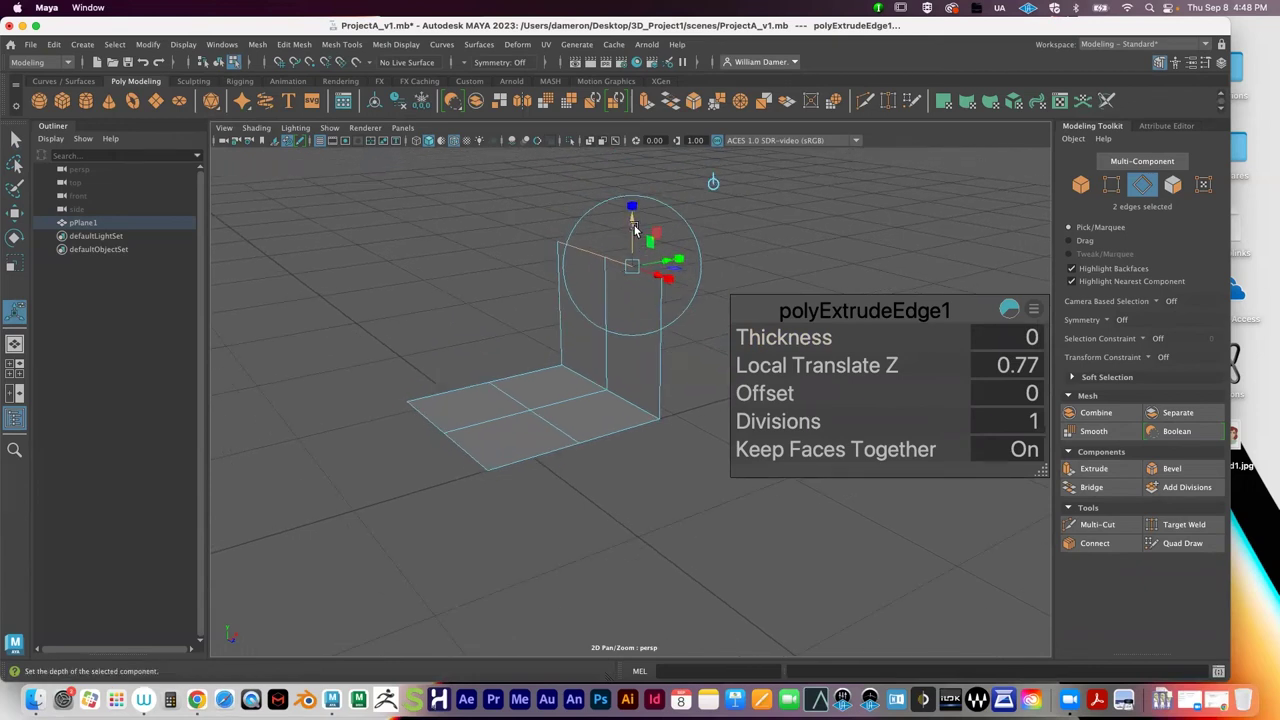
pyautogui.moveTo(632, 219); pyautogui.dragTo(632, 205)
pyautogui.moveTo(796, 421); pyautogui.dragTo(803, 421)
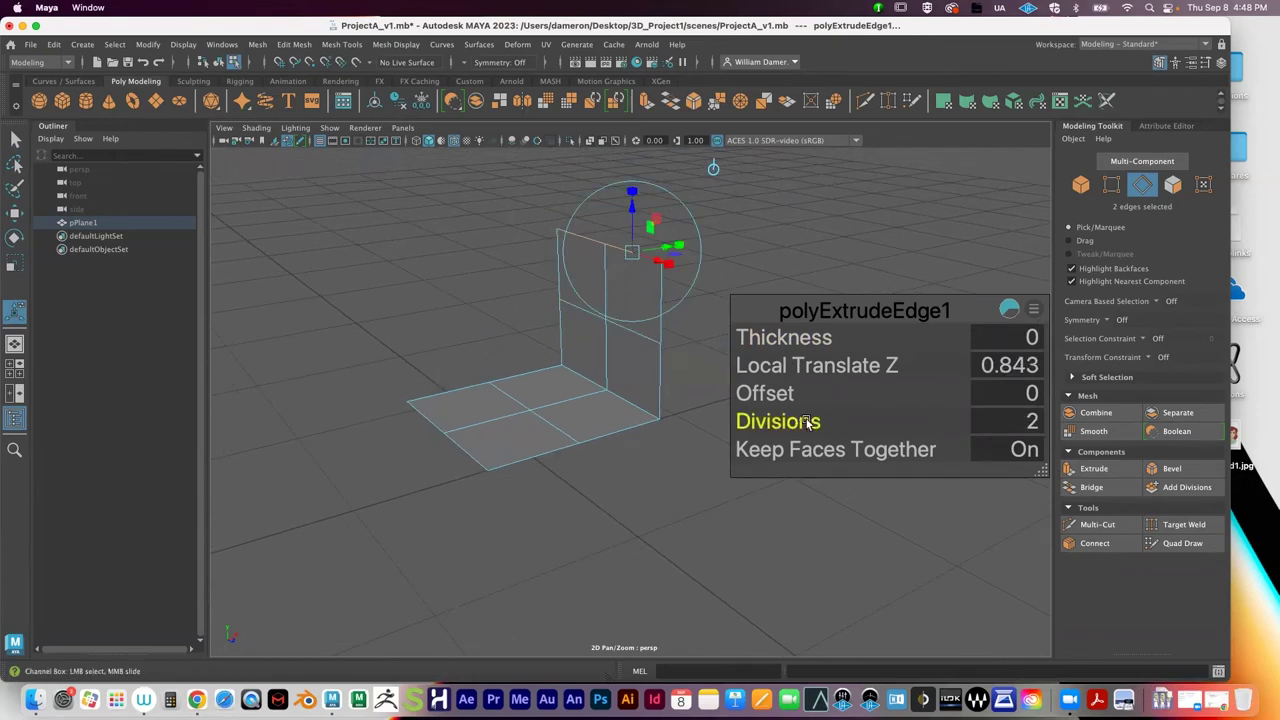
# Step: Switch to object selection and check the new backdrop's curved corner in smooth mesh preview
pyautogui.press('q')
pyautogui.keyDown('alt'); pyautogui.moveTo(641, 377); pyautogui.dragTo(613, 285); pyautogui.keyUp('alt')
pyautogui.moveTo(613, 285); pyautogui.dragTo(660, 297, button='right')
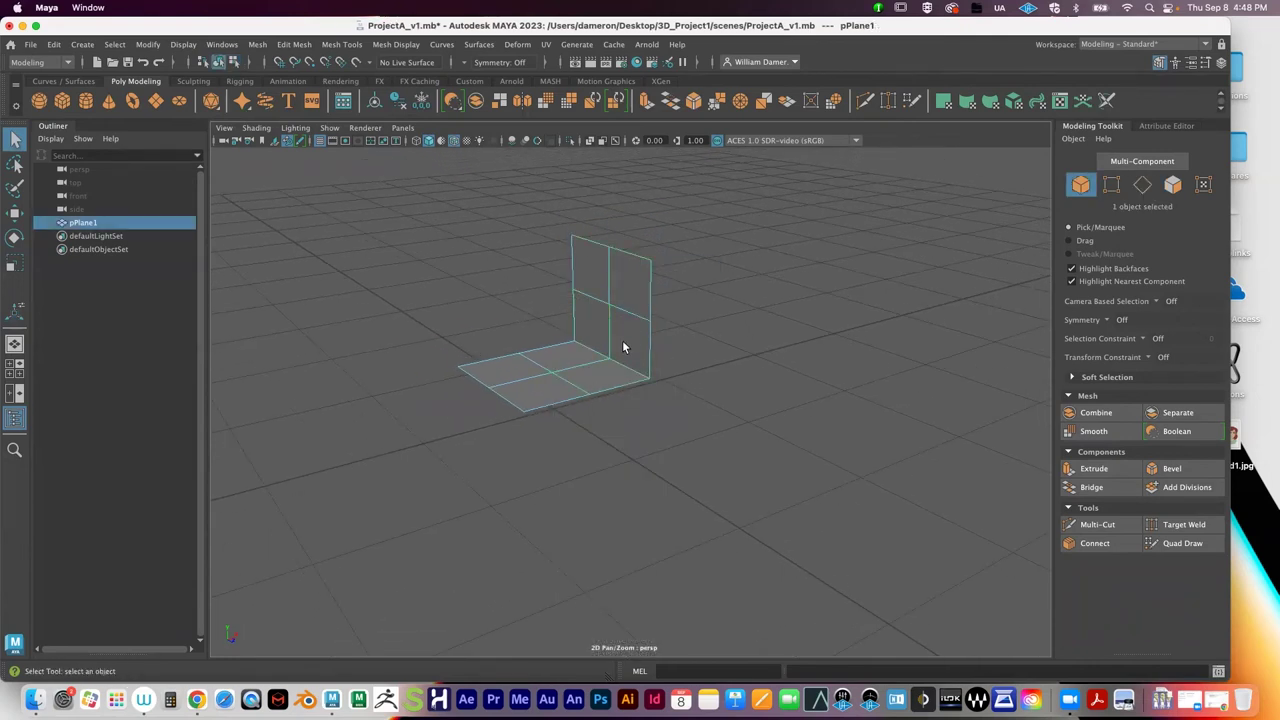
pyautogui.press('3')
pyautogui.click(710, 414)
pyautogui.keyDown('alt'); pyautogui.moveTo(697, 417); pyautogui.dragTo(695, 414); pyautogui.keyUp('alt')
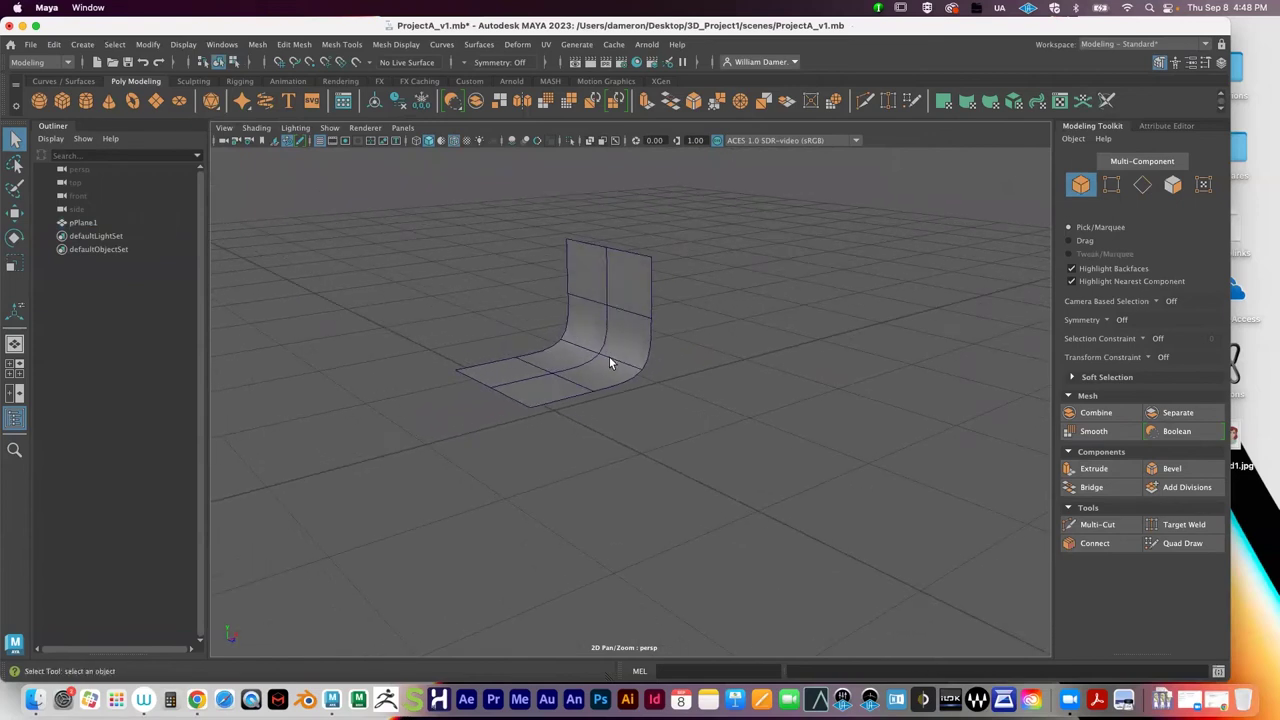
# Step: Undo the smooth preview and the wall extrusion, back to the flat plane with its two side edges selected
pyautogui.click(612, 359)
pyautogui.press('super+z')
pyautogui.press('super+z')
pyautogui.press('super+z')
pyautogui.press('super+z')
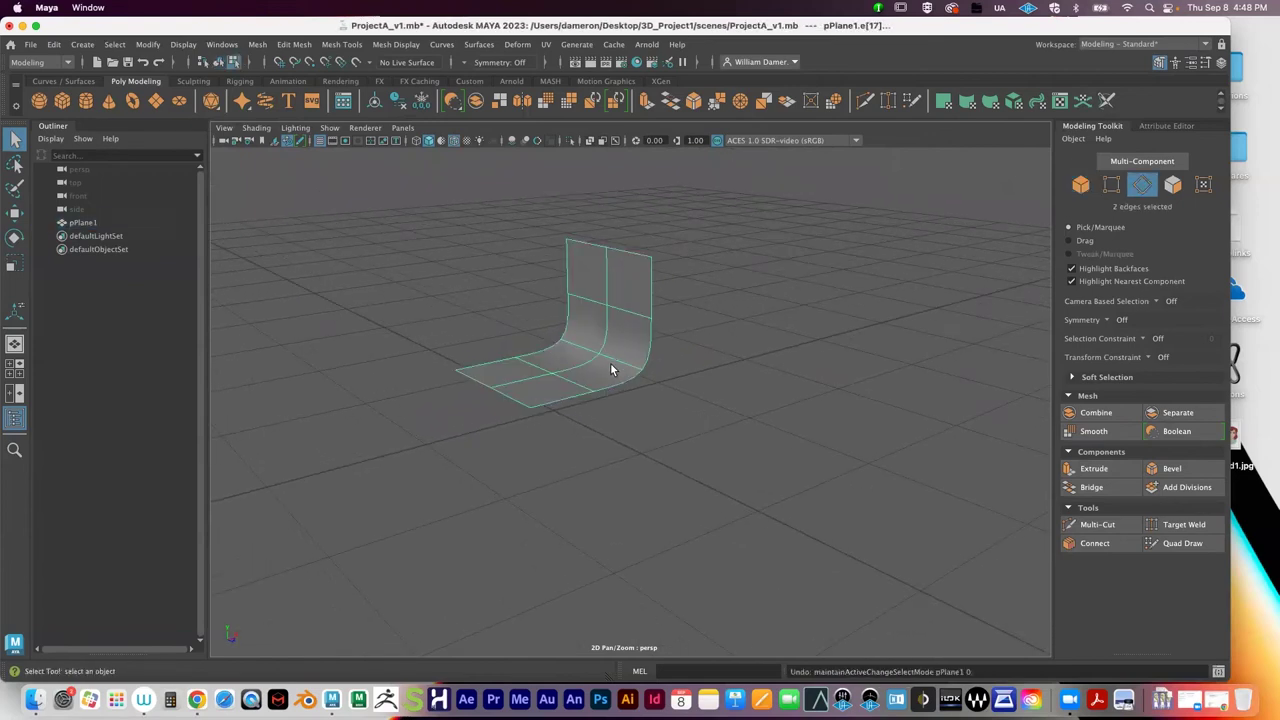
pyautogui.press('z')
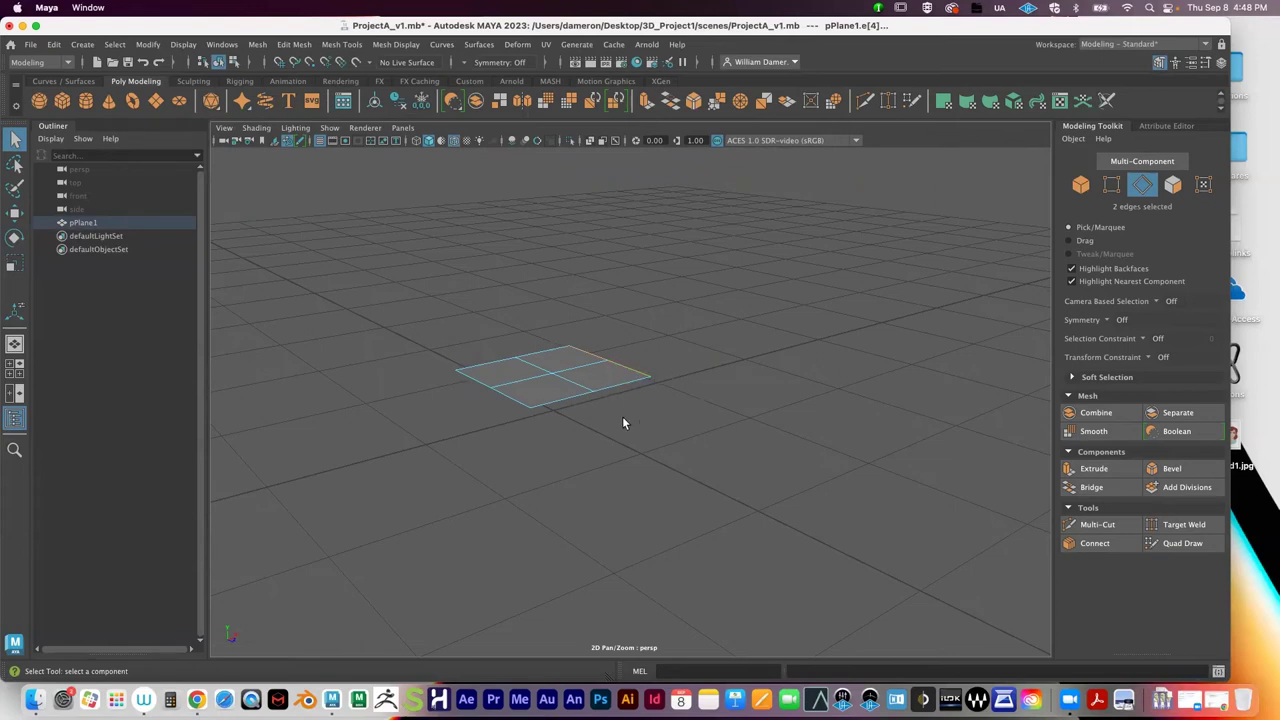
pyautogui.keyDown('alt'); pyautogui.moveTo(526, 371); pyautogui.dragTo(762, 394); pyautogui.keyUp('alt')
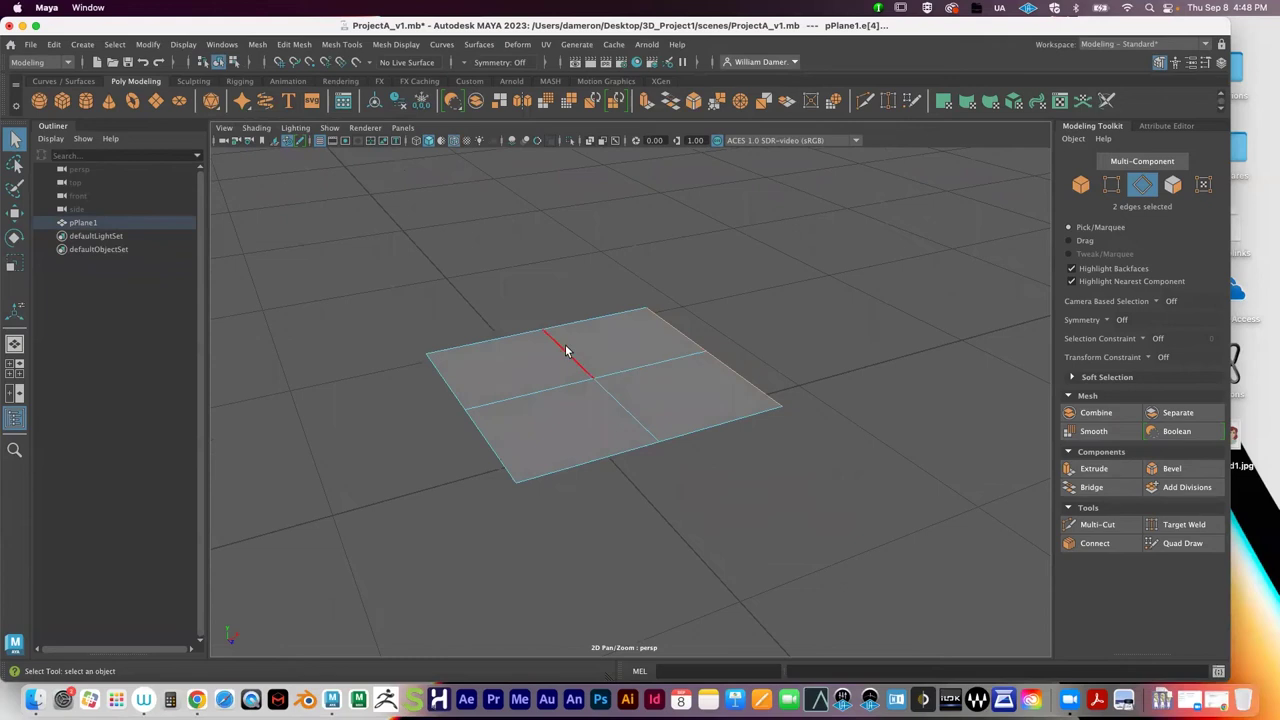
# Step: Extrude the four border edges along two adjacent sides of the plane upward by about 0.725 with 2 divisions
pyautogui.click(762, 378)
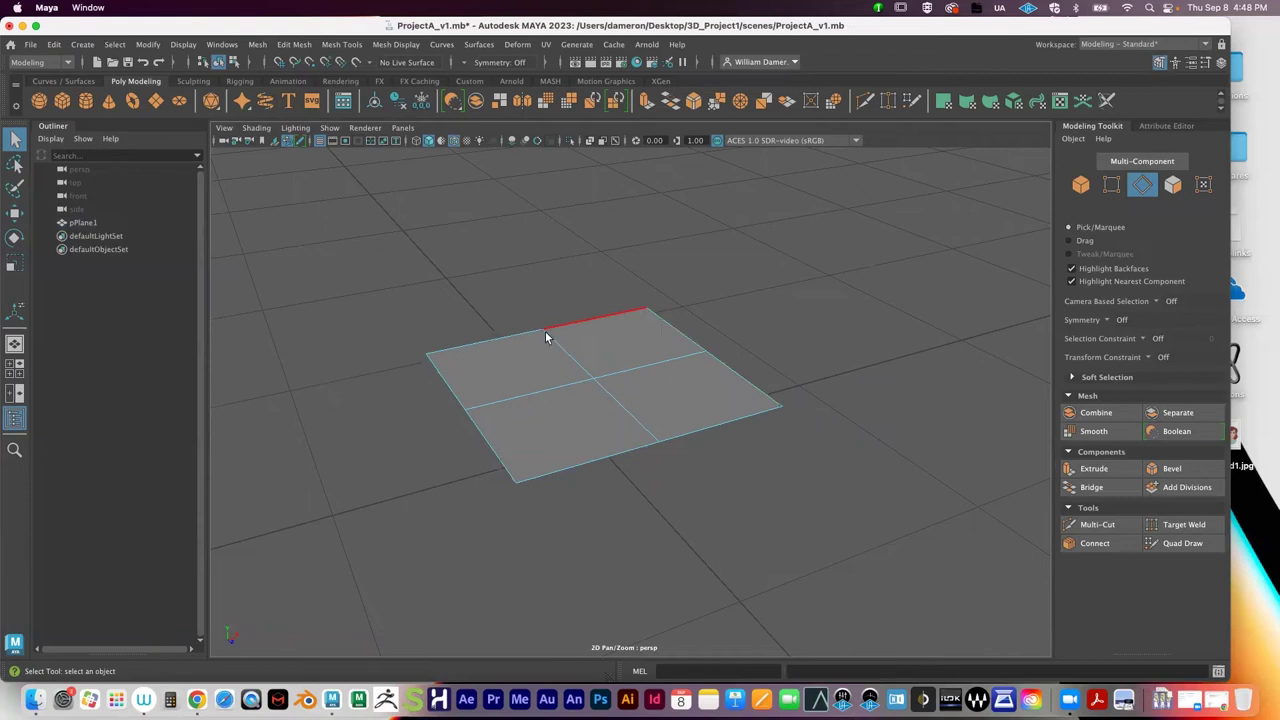
pyautogui.click(744, 373)
pyautogui.keyDown('shift'); pyautogui.click(673, 318); pyautogui.keyUp('shift')
pyautogui.keyDown('shift'); pyautogui.click(610, 313); pyautogui.keyUp('shift')
pyautogui.keyDown('shift'); pyautogui.click(501, 336); pyautogui.keyUp('shift')
pyautogui.keyDown('alt'); pyautogui.moveTo(686, 407); pyautogui.dragTo(657, 397); pyautogui.keyUp('alt')
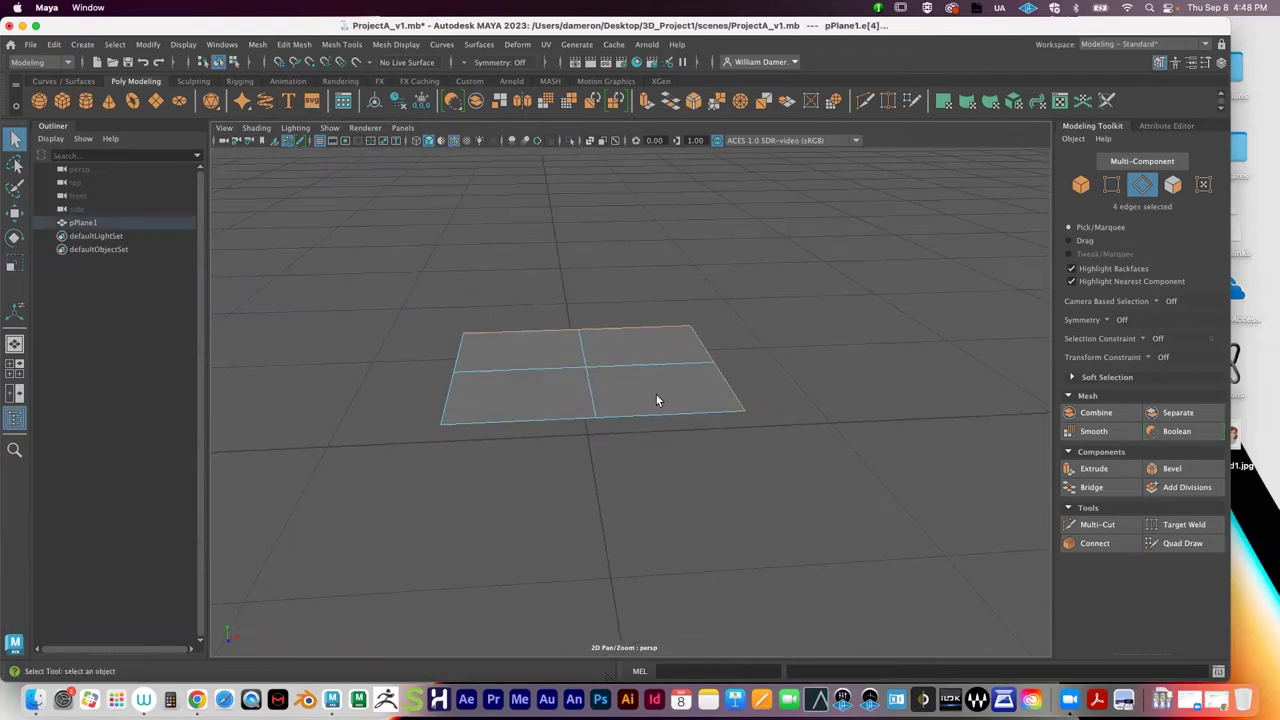
pyautogui.click(1131, 472)
pyautogui.keyDown('alt'); pyautogui.moveTo(623, 314); pyautogui.dragTo(577, 316, button='middle'); pyautogui.keyUp('alt')
pyautogui.press('1')
pyautogui.keyDown('alt'); pyautogui.moveTo(638, 313); pyautogui.dragTo(592, 225); pyautogui.keyUp('alt')
pyautogui.keyDown('alt'); pyautogui.moveTo(611, 329); pyautogui.dragTo(640, 415); pyautogui.keyUp('alt')
pyautogui.moveTo(779, 418); pyautogui.dragTo(790, 416)
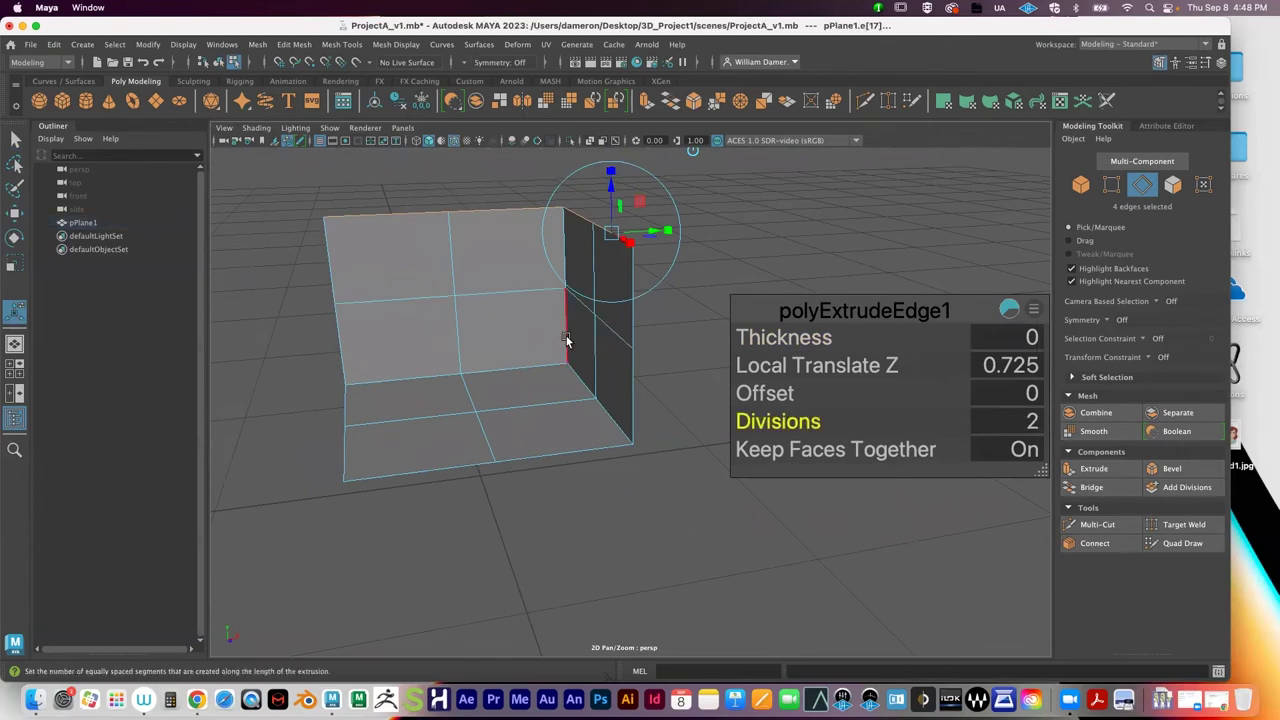
pyautogui.keyDown('alt'); pyautogui.moveTo(566, 342); pyautogui.dragTo(531, 347, button='right'); pyautogui.keyUp('alt')
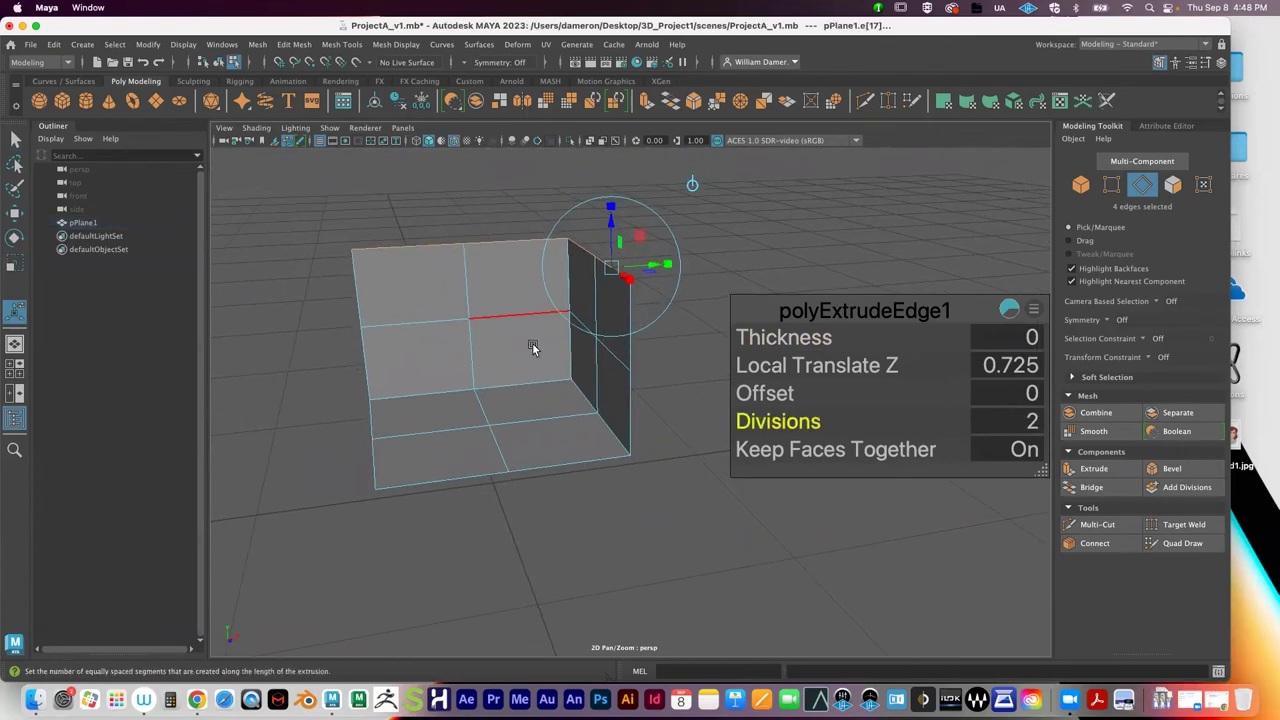
pyautogui.press('q')
# Step: Turn on smooth mesh preview for the two-walled backdrop and return to object selection
pyautogui.keyDown('alt'); pyautogui.moveTo(577, 374); pyautogui.dragTo(554, 348); pyautogui.keyUp('alt')
pyautogui.click(554, 348)
pyautogui.press('3')
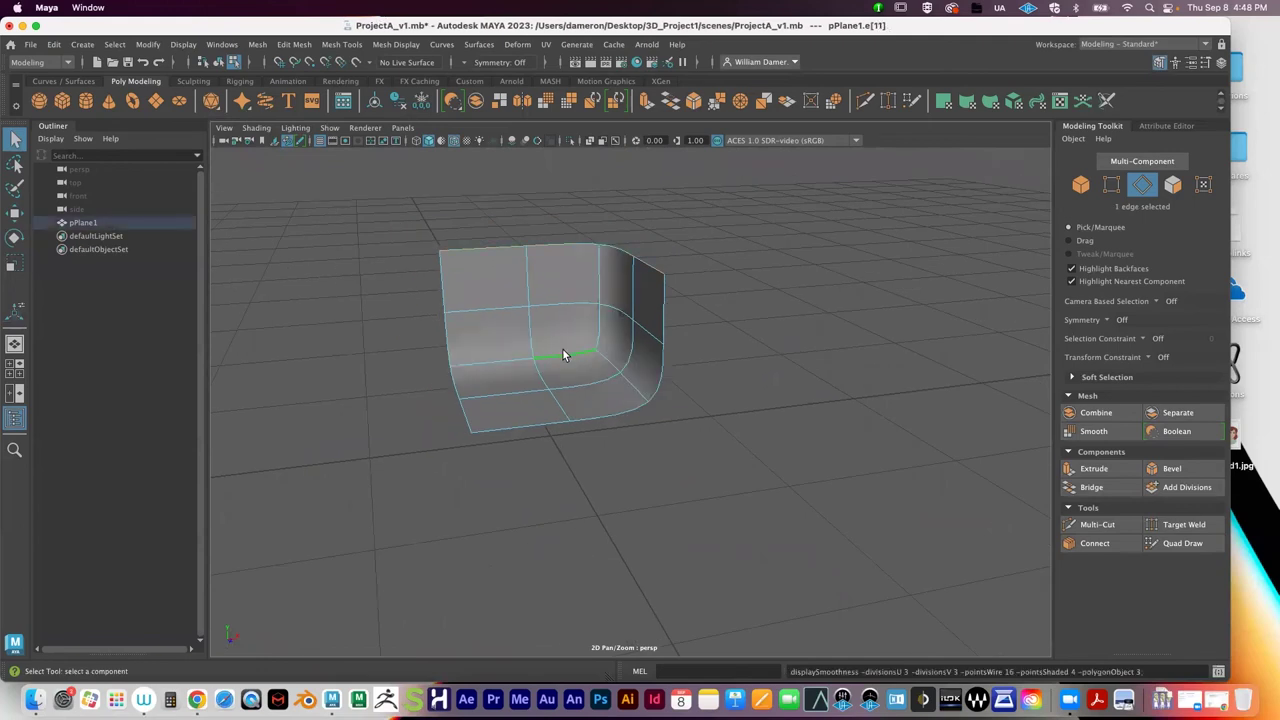
pyautogui.click(727, 378)
pyautogui.keyDown('alt'); pyautogui.moveTo(727, 378); pyautogui.dragTo(699, 402); pyautogui.keyUp('alt')
pyautogui.moveTo(545, 285); pyautogui.dragTo(610, 266, button='right')
pyautogui.click(866, 405)
pyautogui.keyDown('alt'); pyautogui.moveTo(866, 405); pyautogui.dragTo(812, 398); pyautogui.keyUp('alt')
# Step: Scale the whole backdrop up uniformly to about 3.68, then deselect it
pyautogui.click(490, 370)
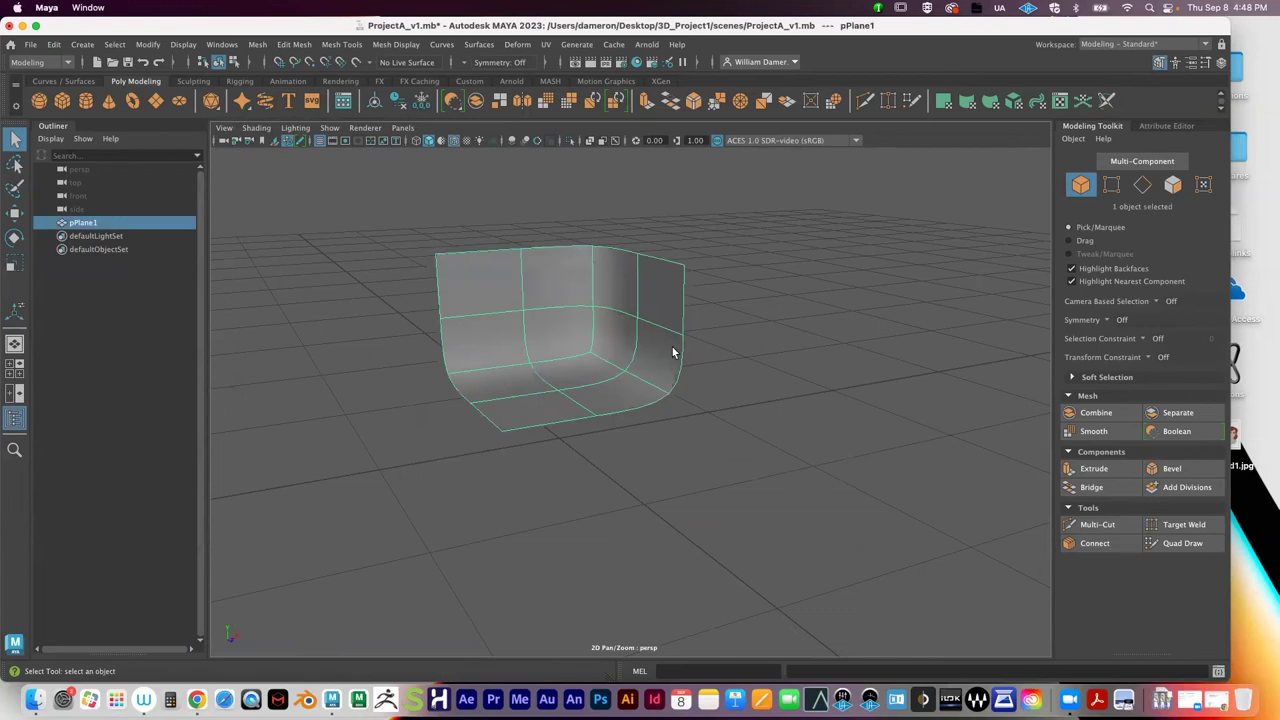
pyautogui.press('r')
pyautogui.moveTo(557, 388); pyautogui.dragTo(958, 300)
pyautogui.keyDown('alt'); pyautogui.moveTo(962, 282); pyautogui.dragTo(953, 425, button='middle'); pyautogui.keyUp('alt')
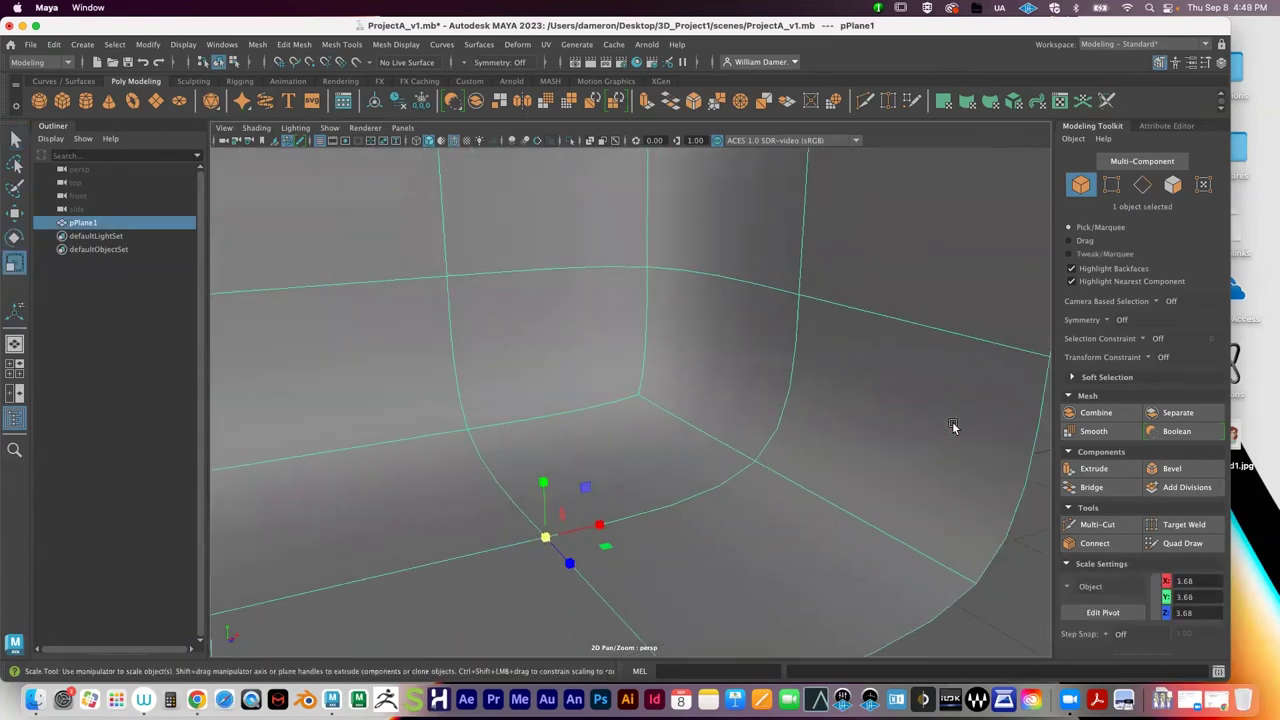
pyautogui.scroll(-5, 953, 427)
pyautogui.click(803, 452)
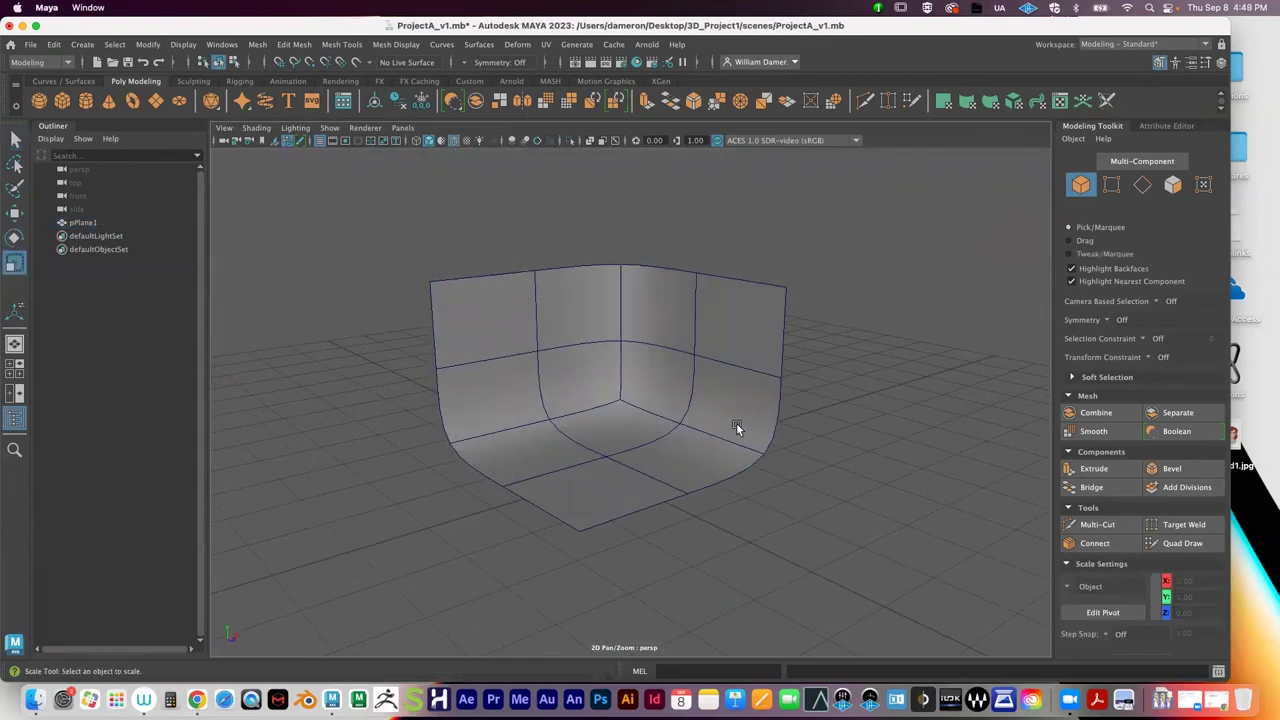
# Step: Turn off the wireframe-on-shaded display so the backdrop's smooth surface can be judged without edge lines
pyautogui.click(686, 366)
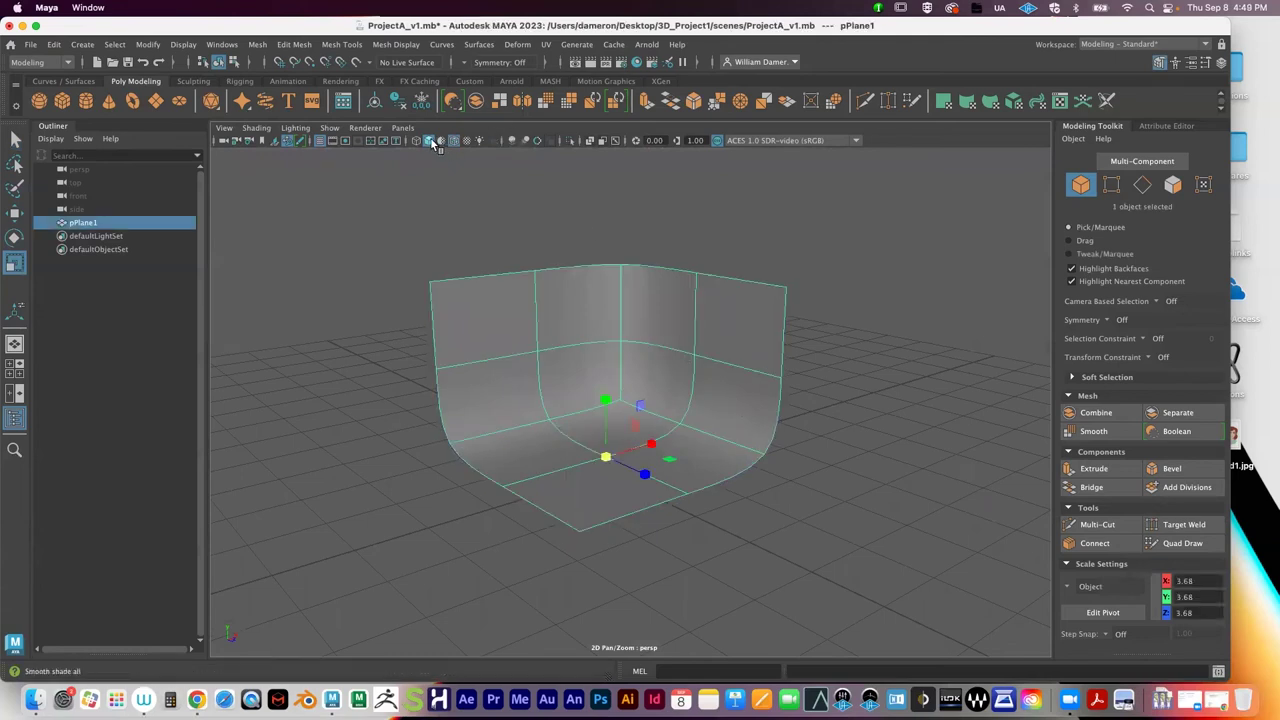
pyautogui.click(453, 140)
pyautogui.moveTo(906, 352)
pyautogui.keyDown('alt'); pyautogui.mouseDown()
pyautogui.moveTo(834, 389)
pyautogui.moveTo(819, 381)
pyautogui.moveTo(923, 386)
pyautogui.moveTo(858, 395)
pyautogui.mouseUp(); pyautogui.keyUp('alt')
pyautogui.click(878, 373)
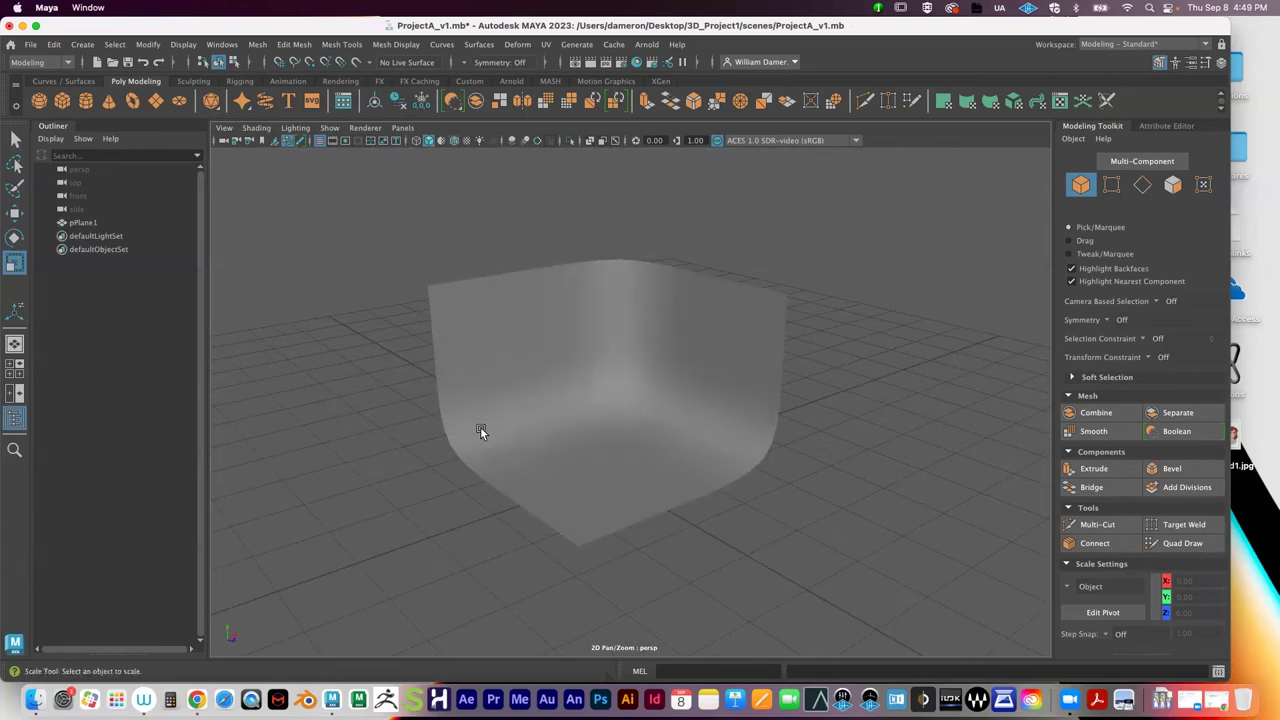
# Step: Move the backdrop back along the Z axis to about -11.07, away from the grid's centre
pyautogui.click(643, 362)
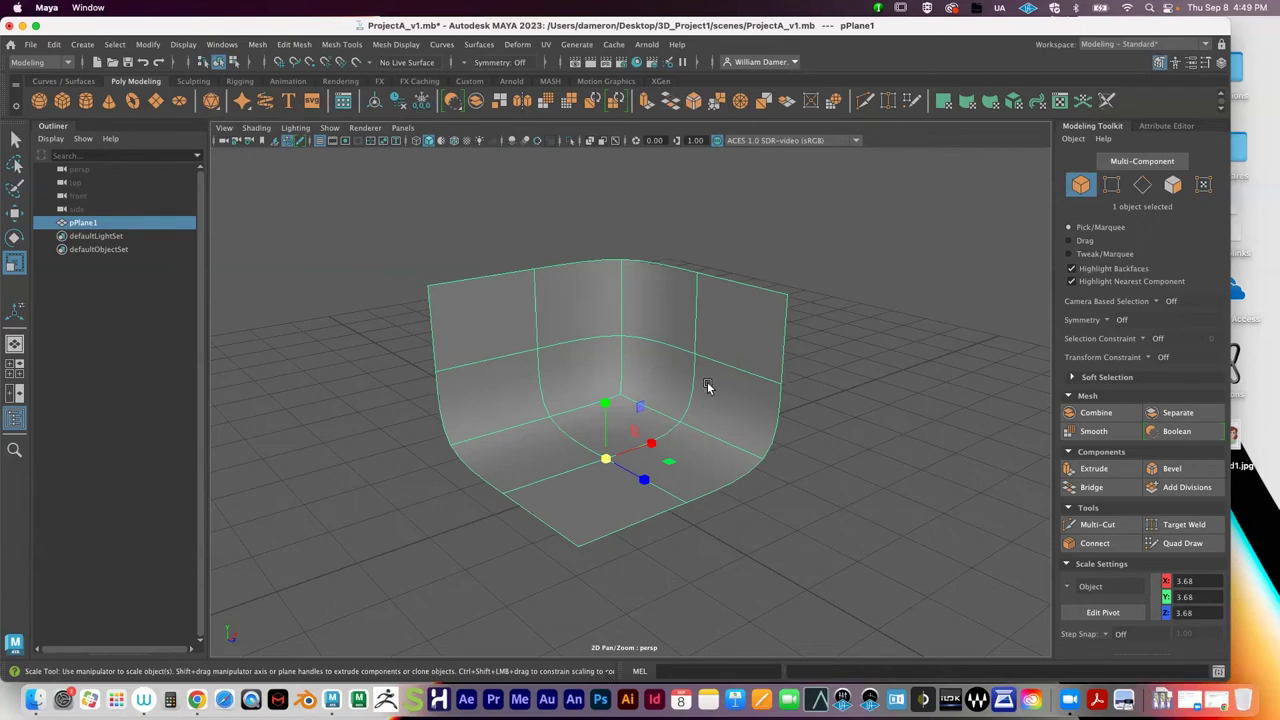
pyautogui.press('w')
pyautogui.keyDown('alt'); pyautogui.moveTo(666, 420); pyautogui.dragTo(491, 363, button='right'); pyautogui.keyUp('alt')
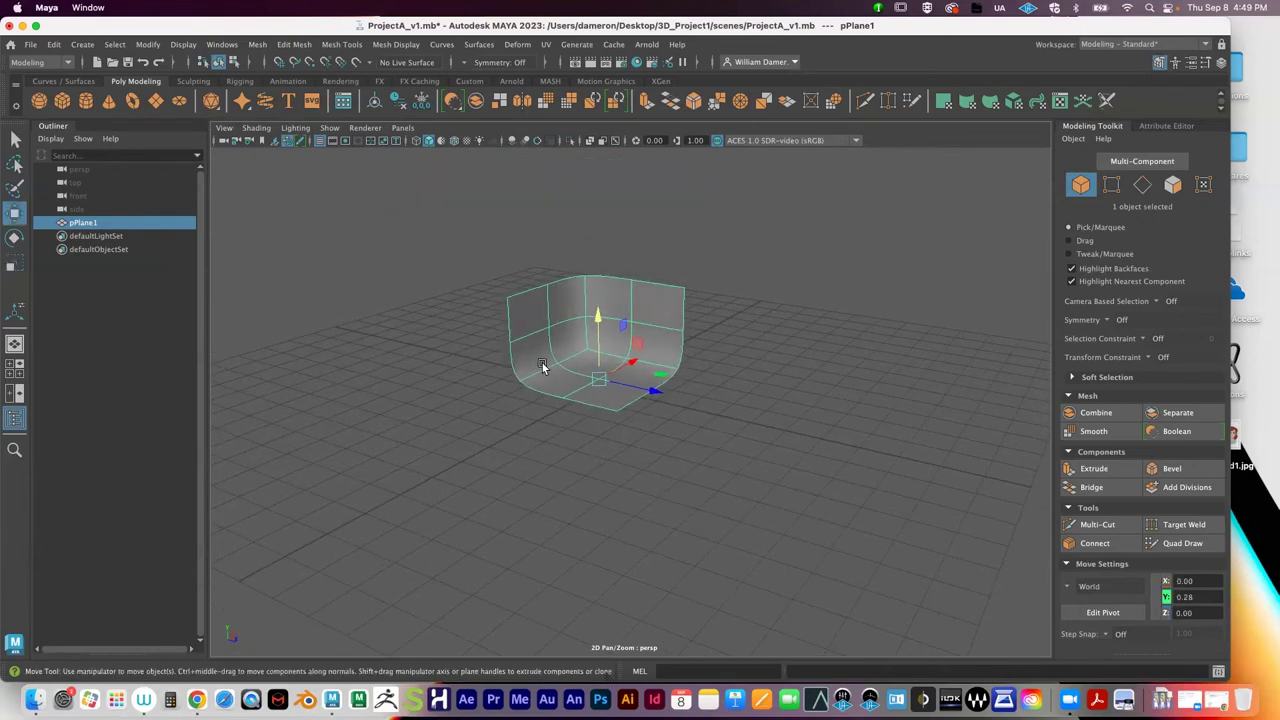
pyautogui.moveTo(645, 393); pyautogui.dragTo(390, 333)
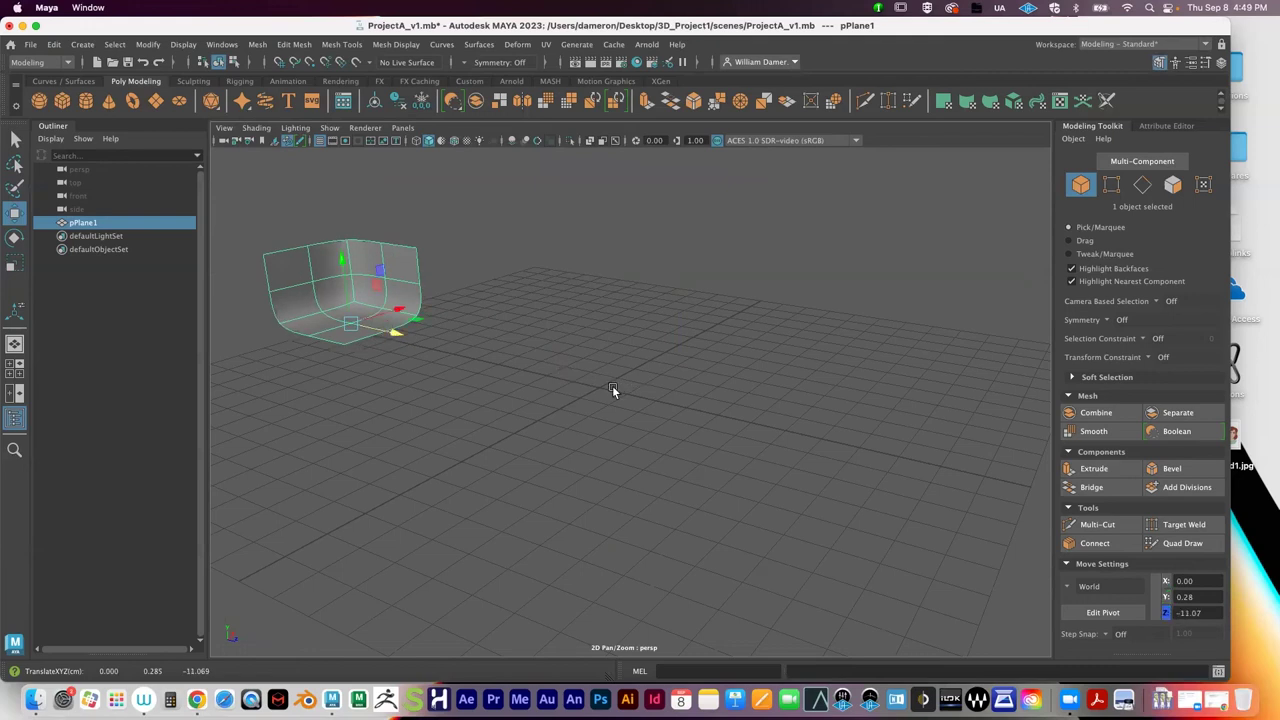
# Step: Create a second polygon plane at the origin and scale it uniformly to about 6.70
pyautogui.click(158, 102)
pyautogui.keyDown('alt'); pyautogui.moveTo(545, 390); pyautogui.dragTo(511, 347, button='middle'); pyautogui.keyUp('alt')
pyautogui.scroll(3, 511, 347)
pyautogui.keyDown('alt'); pyautogui.moveTo(494, 271); pyautogui.dragTo(500, 325, button='middle'); pyautogui.keyUp('alt')
pyautogui.scroll(5, 507, 336)
pyautogui.scroll(-4, 458, 285)
pyautogui.moveTo(500, 325)
pyautogui.keyDown('alt'); pyautogui.mouseDown()
pyautogui.moveTo(475, 343)
pyautogui.moveTo(487, 343)
pyautogui.mouseUp(); pyautogui.keyUp('alt')
pyautogui.press('e')
pyautogui.press('r')
pyautogui.moveTo(392, 286); pyautogui.dragTo(740, 323)
pyautogui.scroll(-5, 576, 410)
pyautogui.scroll(-2, 576, 410)
pyautogui.moveTo(592, 386); pyautogui.dragTo(1020, 271)
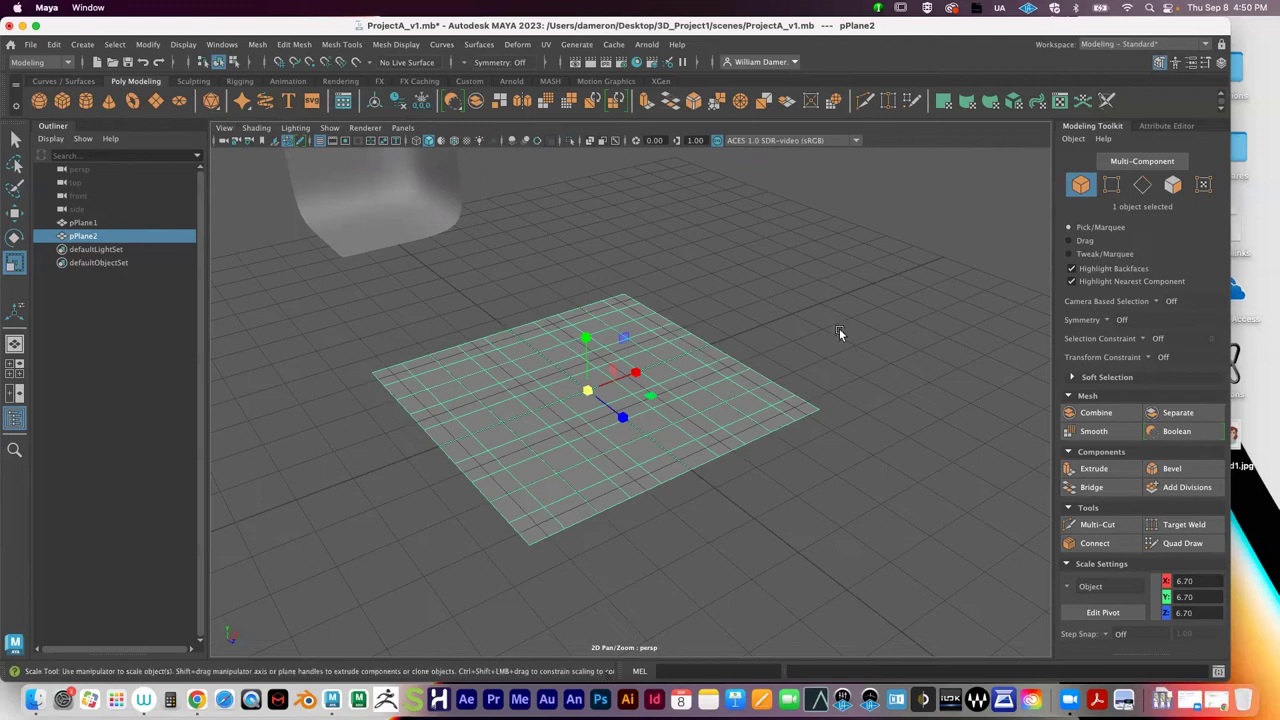
# Step: Return to object selection and delete the second plane
pyautogui.moveTo(646, 365); pyautogui.dragTo(714, 266, button='right')
pyautogui.click(778, 368)
pyautogui.click(623, 390)
pyautogui.press('Delete')
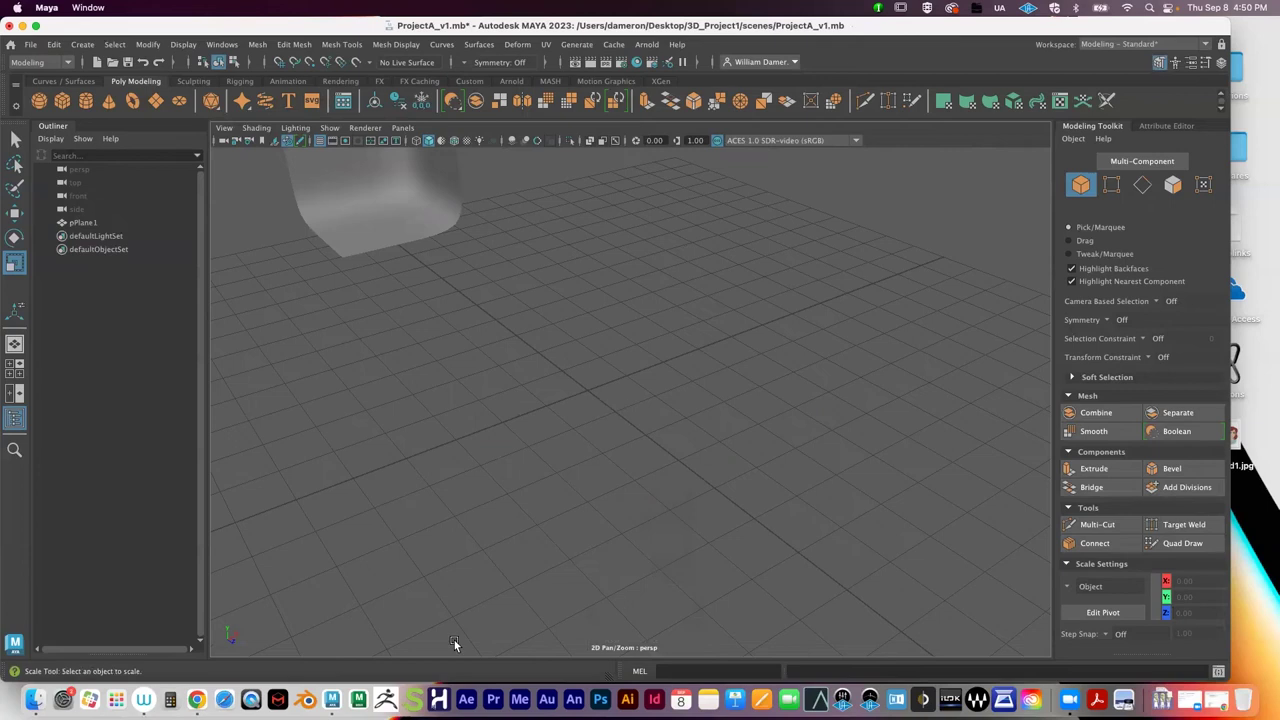
# Step: Switch to Chrome to review the Thursday Class notes in the Intro to 3D Planning Classes document, then minimise the window
pyautogui.click(197, 699)
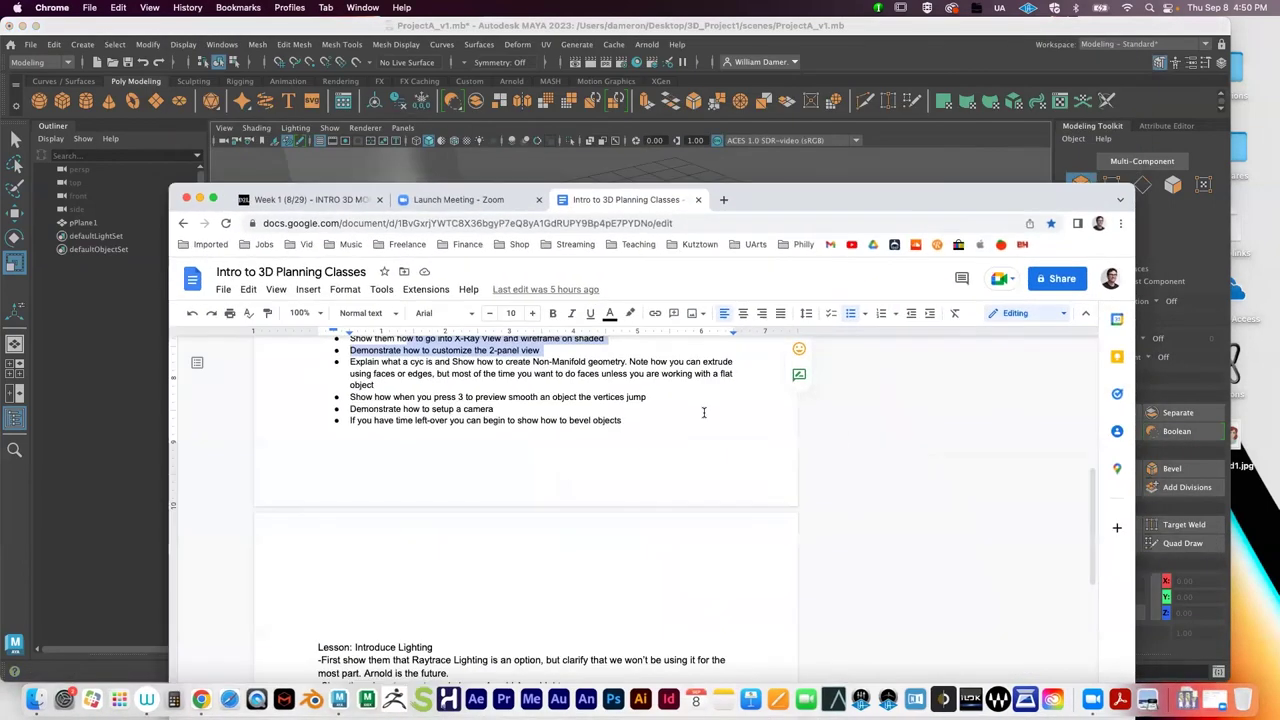
pyautogui.scroll(3, 557, 423)
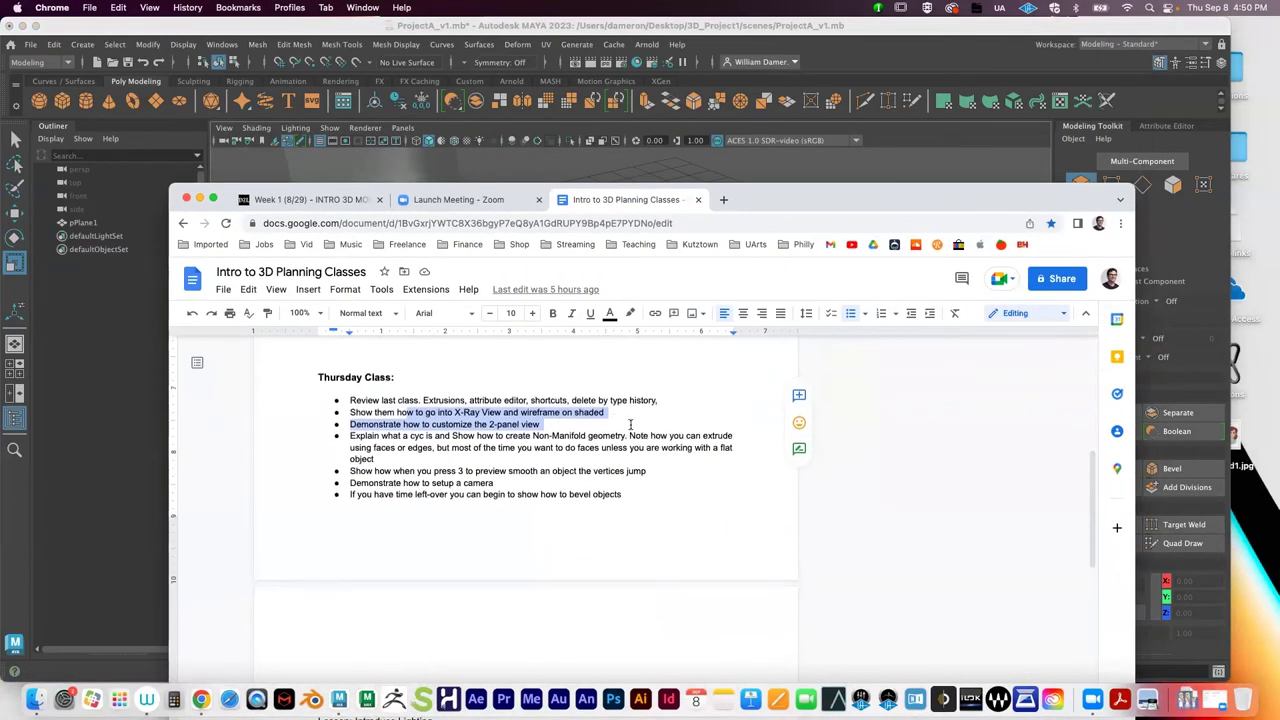
pyautogui.scroll(-1, 630, 424)
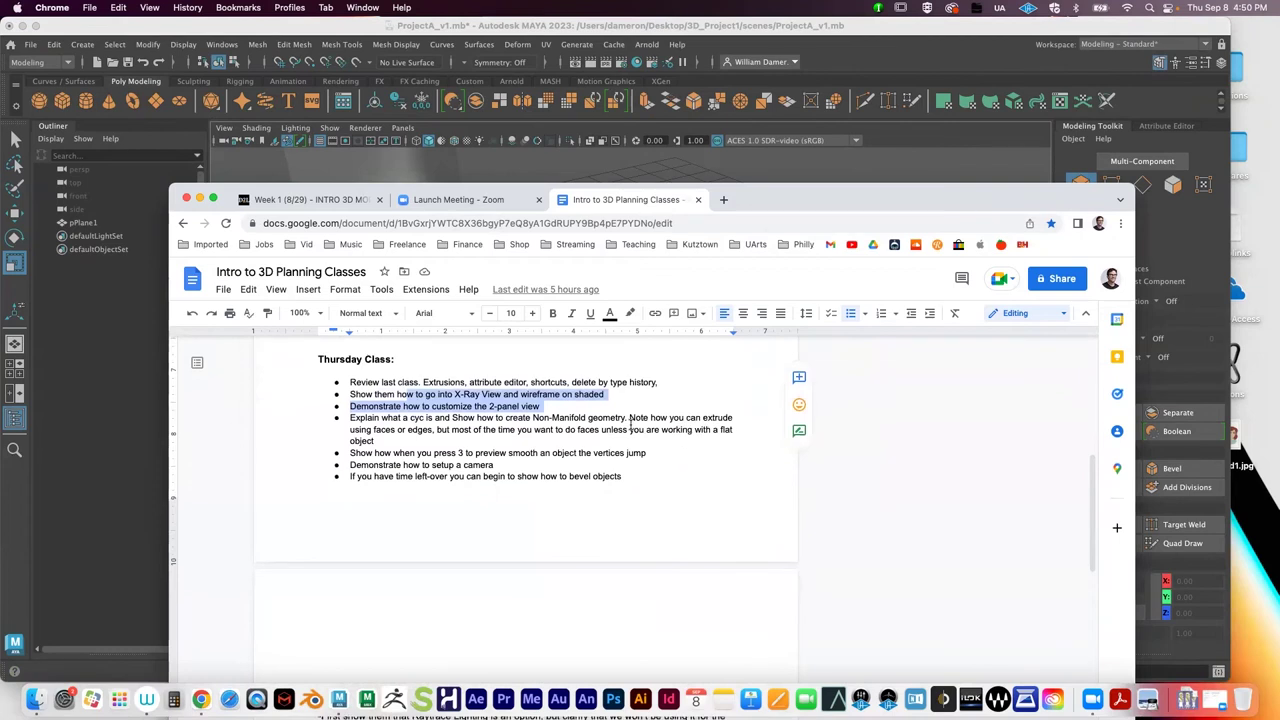
pyautogui.click(199, 198)
# Step: Create a polygon cube at the origin and scale it uniformly to about 7.59
pyautogui.keyDown('alt'); pyautogui.moveTo(696, 423); pyautogui.dragTo(429, 325, button='right'); pyautogui.keyUp('alt')
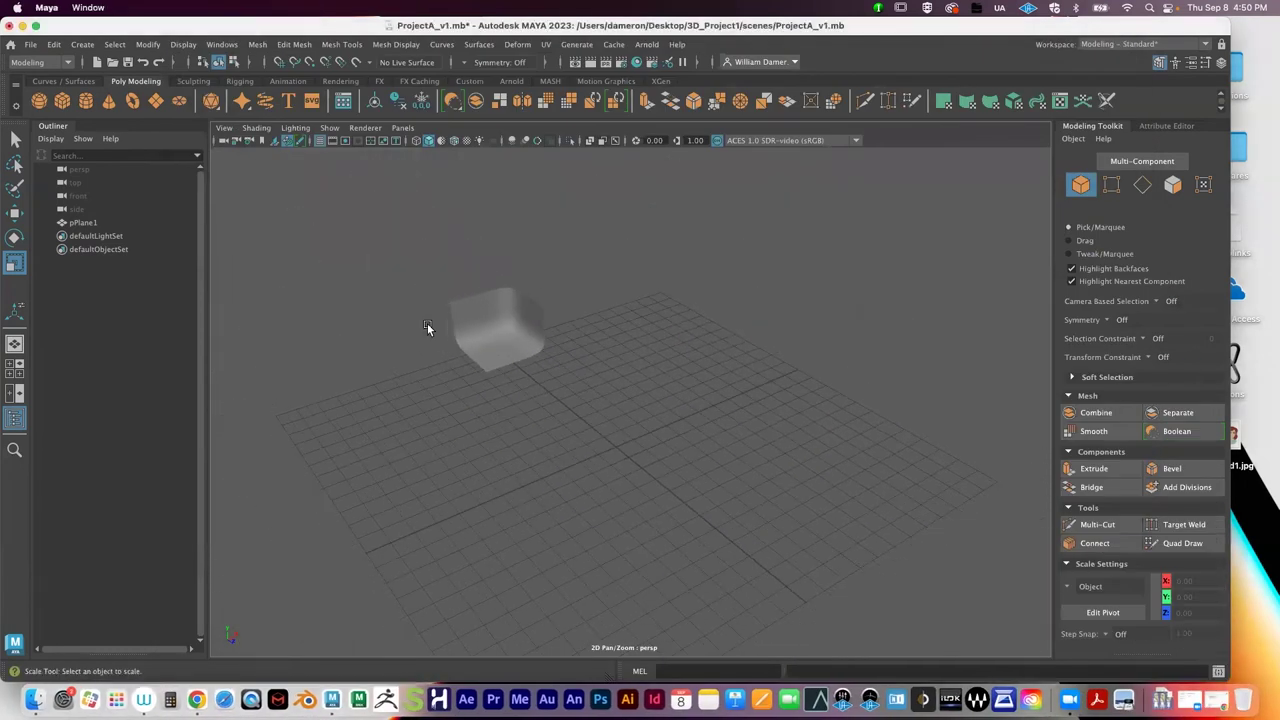
pyautogui.click(494, 334)
pyautogui.keyDown('alt'); pyautogui.moveTo(547, 349); pyautogui.dragTo(535, 389); pyautogui.keyUp('alt')
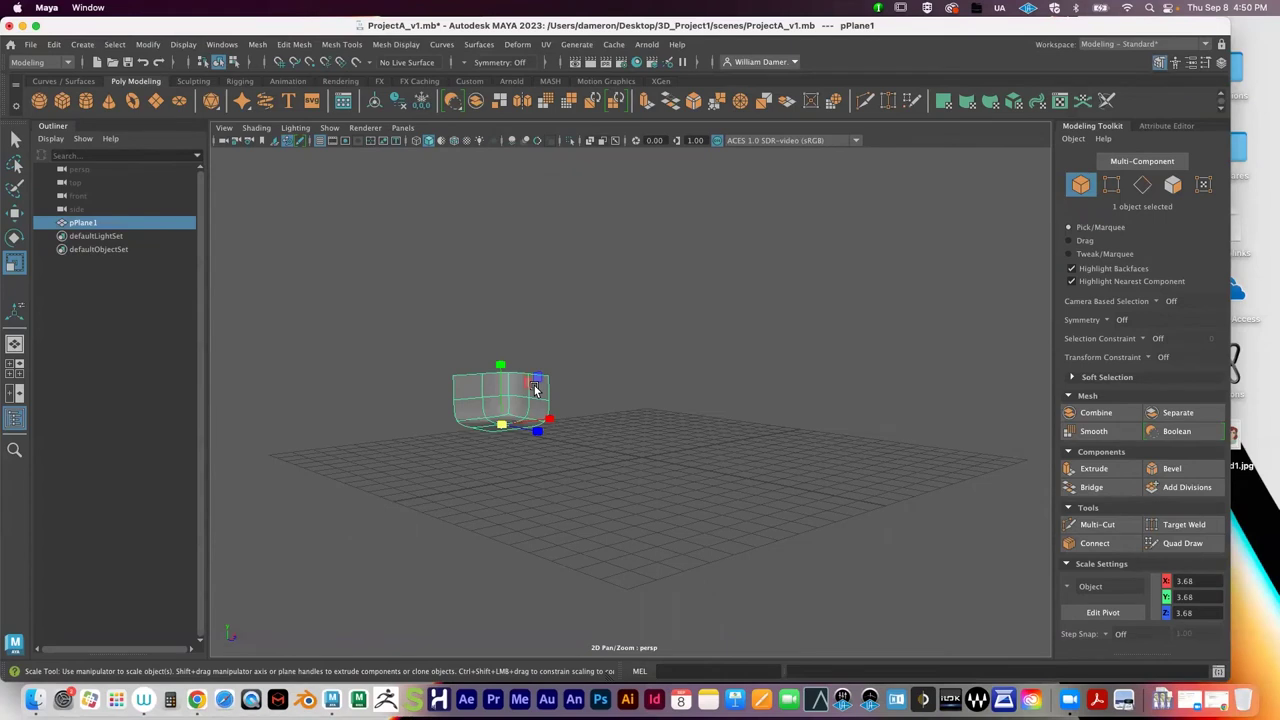
pyautogui.click(62, 100)
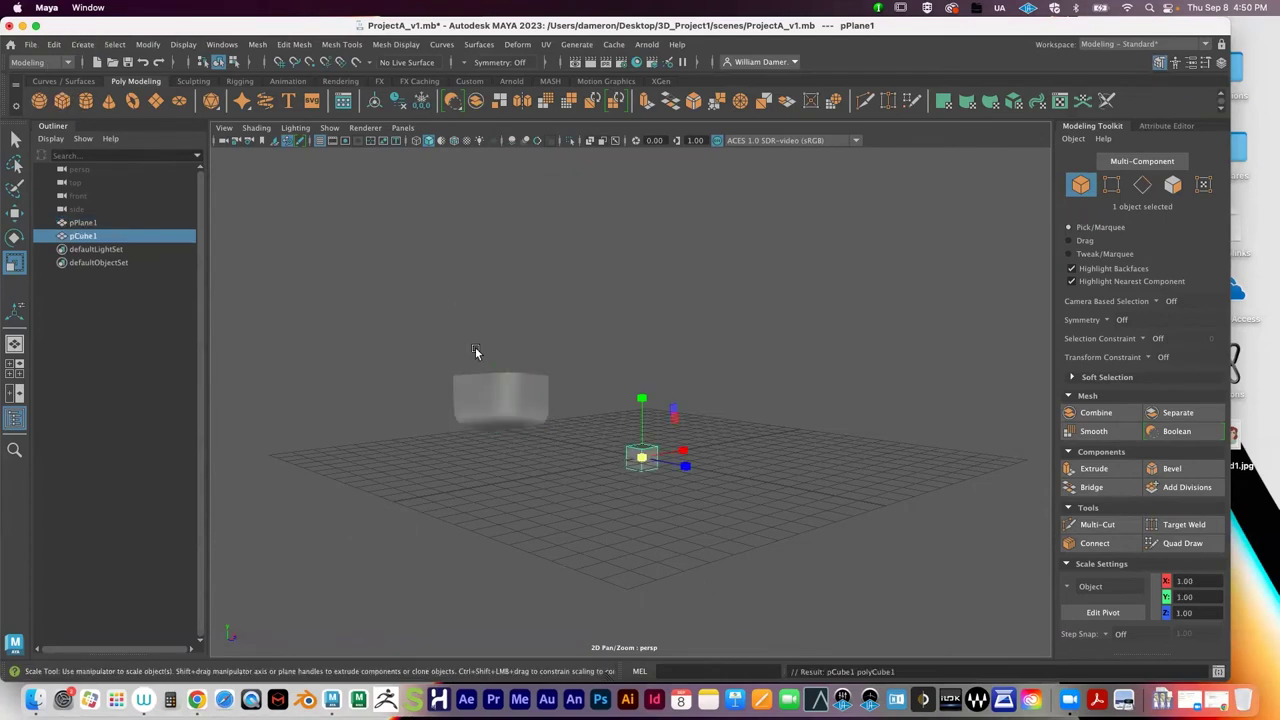
pyautogui.press('e')
pyautogui.press('r')
pyautogui.moveTo(642, 458); pyautogui.dragTo(840, 484)
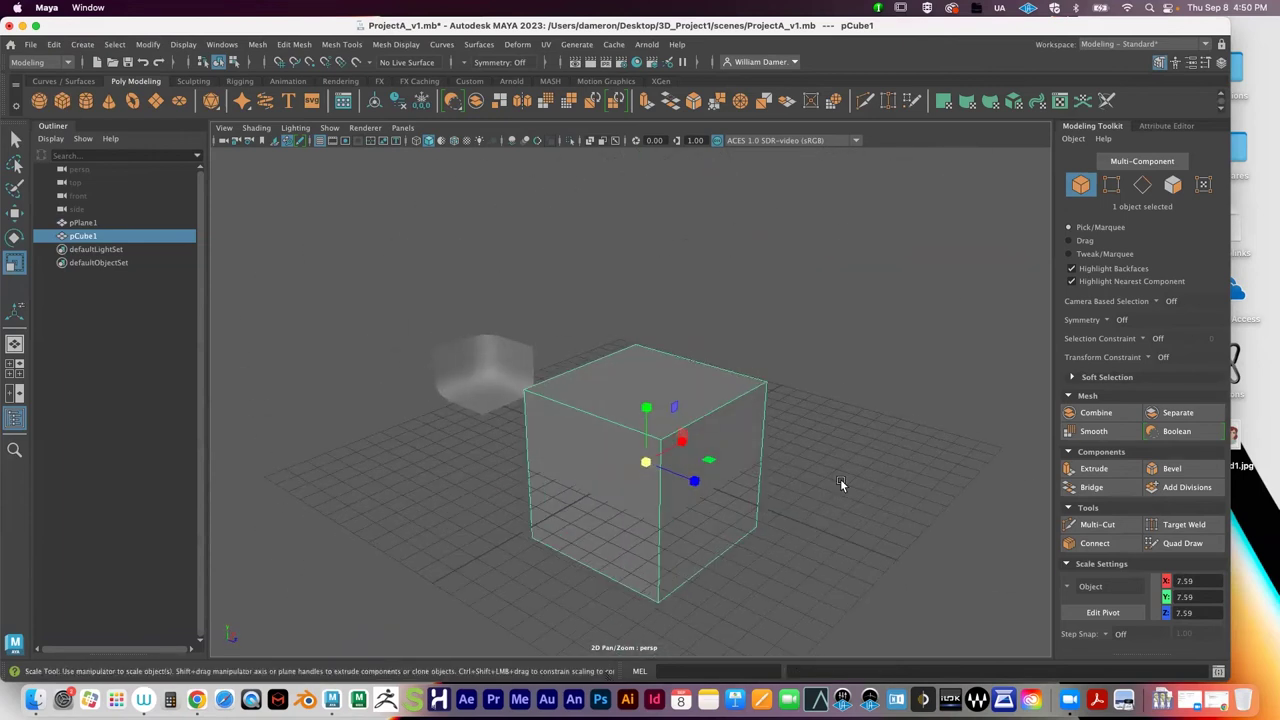
# Step: Set the cube's width, height and depth subdivisions to 2
pyautogui.click(1164, 125)
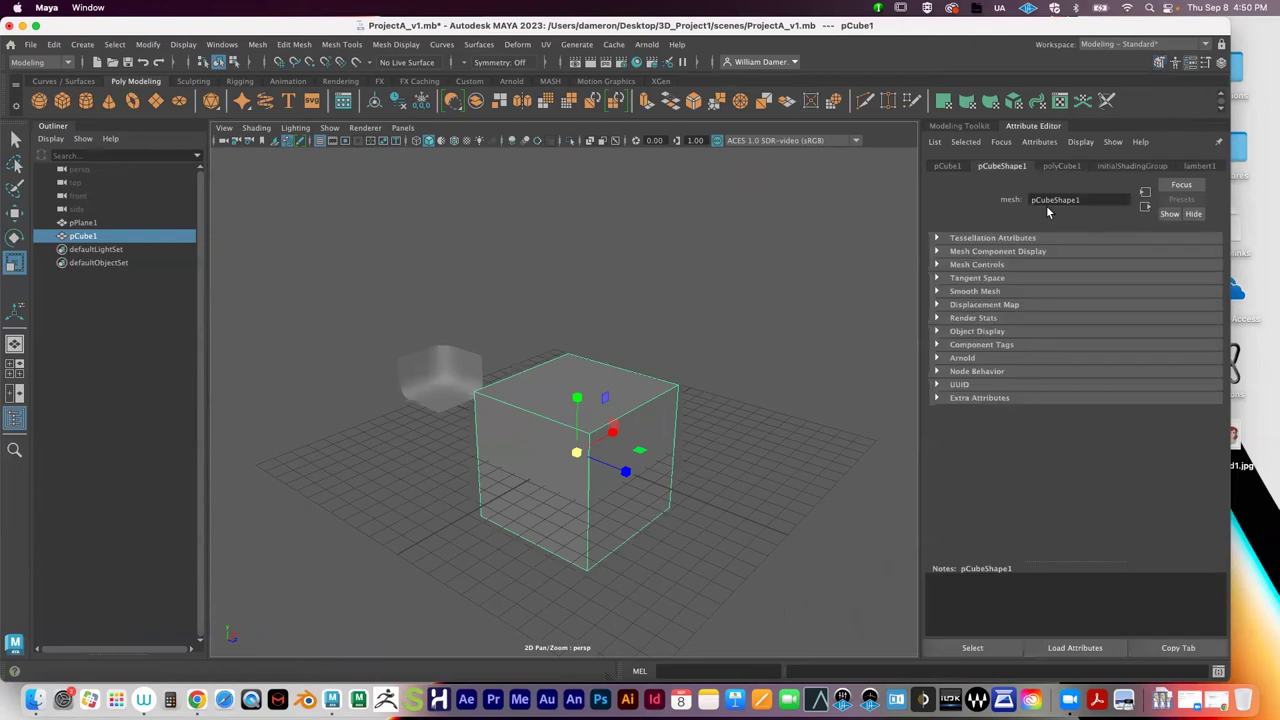
pyautogui.click(1062, 166)
pyautogui.moveTo(1069, 316); pyautogui.dragTo(1073, 343)
pyautogui.scroll(3, 566, 380)
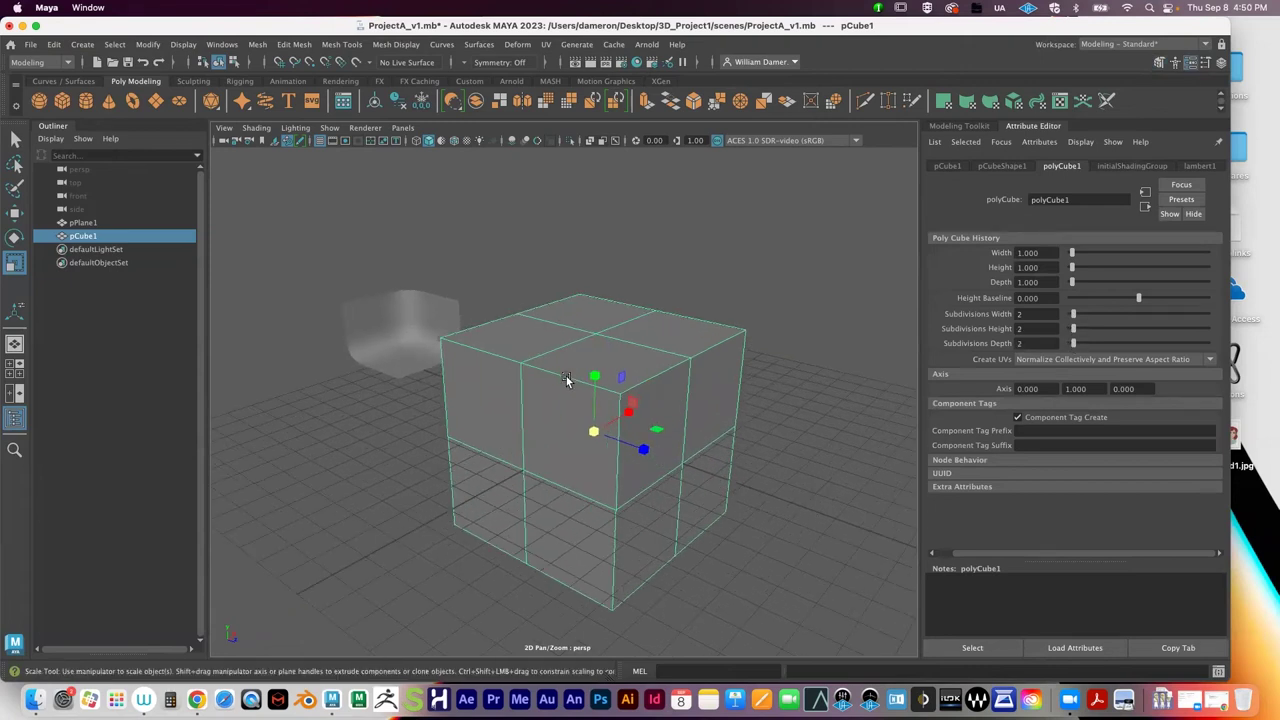
# Step: Select one quarter face on the cube's upper side and bring the modeling tools back up
pyautogui.press('q')
pyautogui.moveTo(652, 318); pyautogui.dragTo(656, 330, button='right')
pyautogui.click(676, 336)
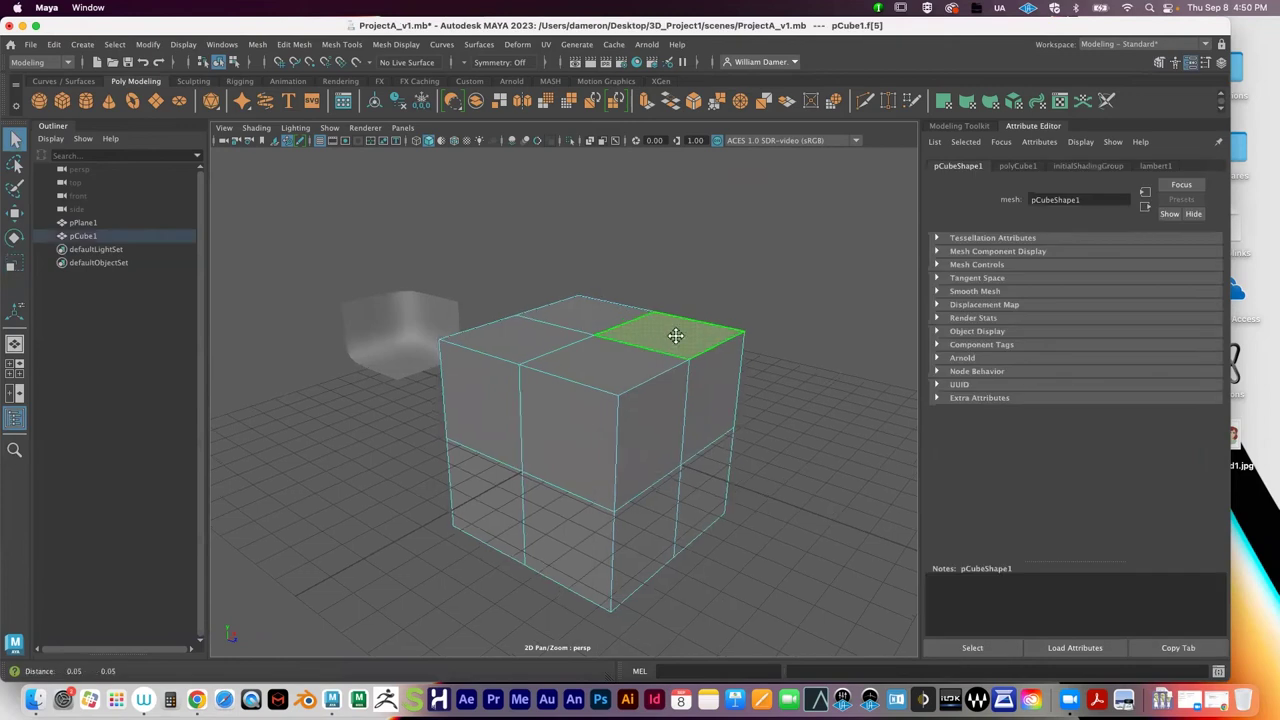
pyautogui.scroll(-2, 676, 336)
pyautogui.click(969, 125)
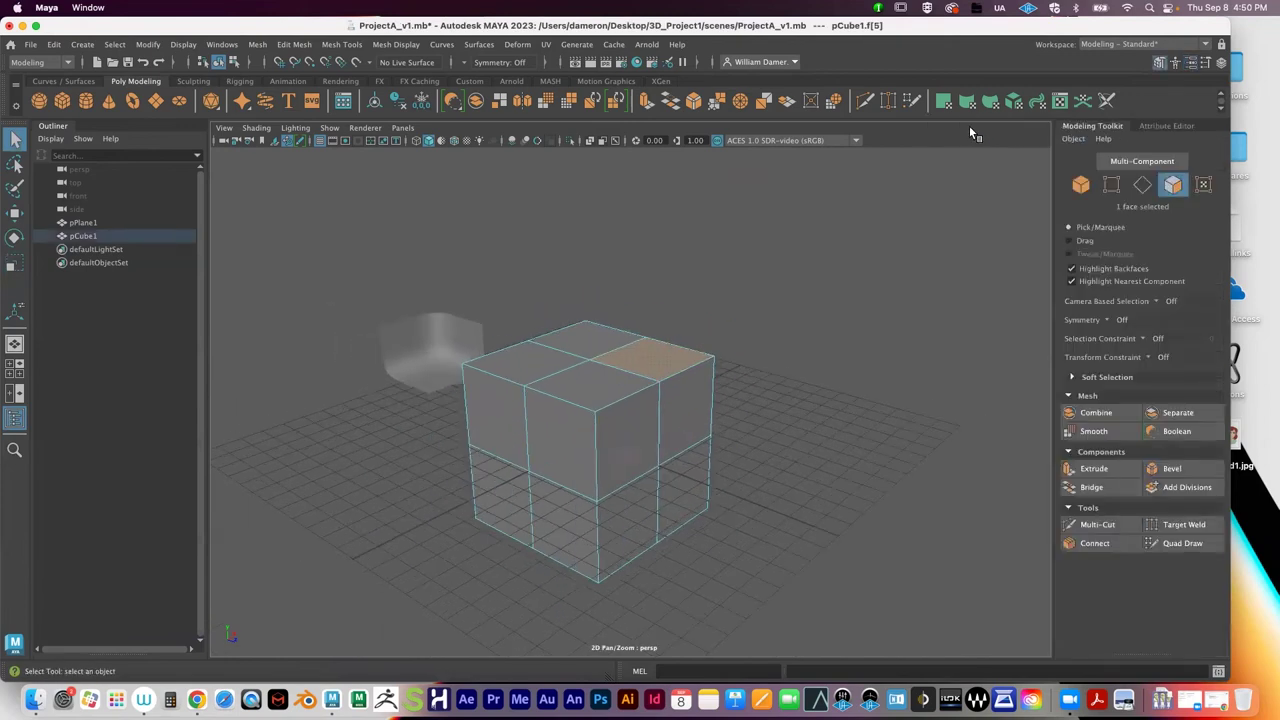
# Step: Select the backdrop behind the cube and turn off its smooth mesh preview
pyautogui.keyDown('alt'); pyautogui.moveTo(620, 438); pyautogui.dragTo(705, 370); pyautogui.keyUp('alt')
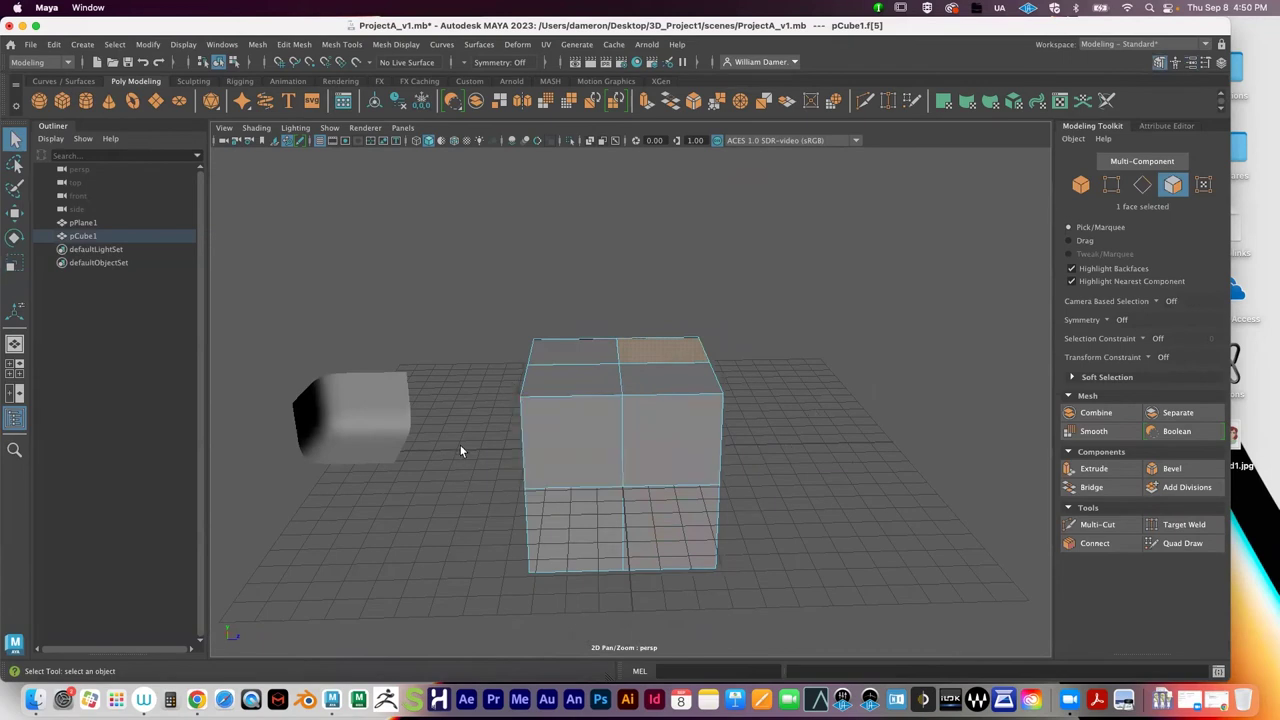
pyautogui.keyDown('alt'); pyautogui.moveTo(460, 450); pyautogui.dragTo(386, 362); pyautogui.keyUp('alt')
pyautogui.click(386, 362)
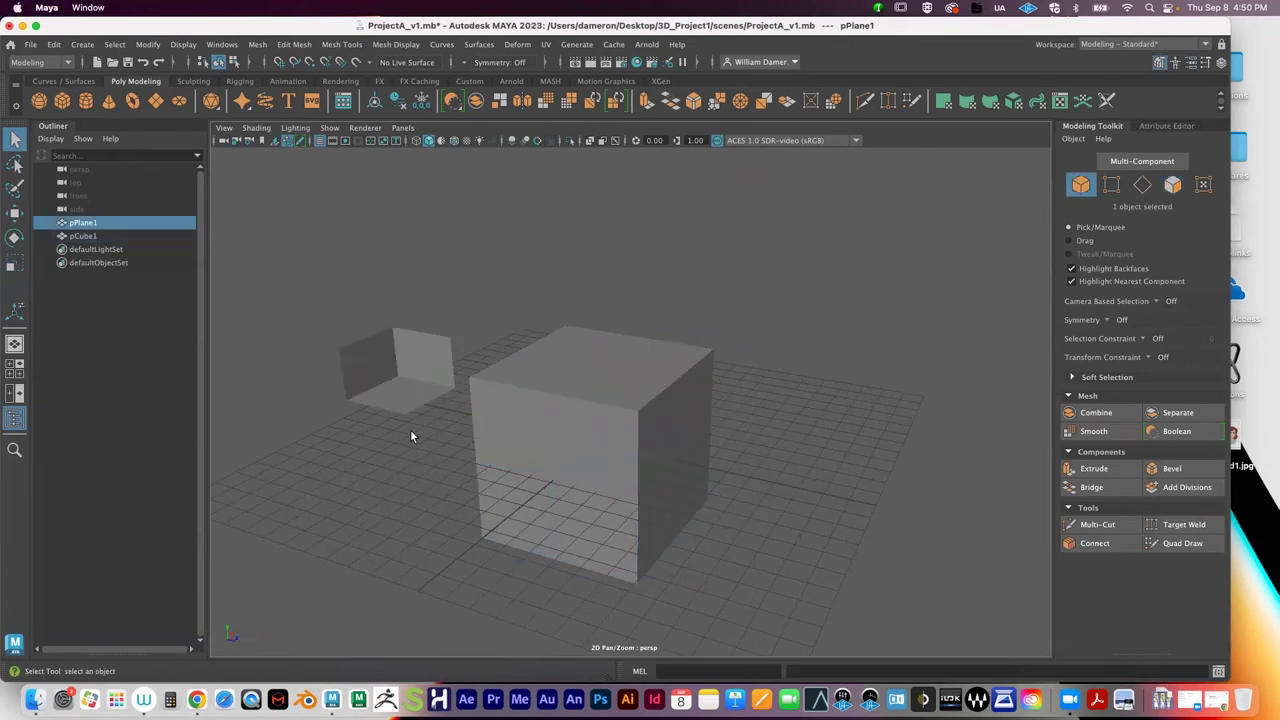
# Step: Extrude one quarter face on the cube's upper side upward by about 3.615
pyautogui.click(606, 456)
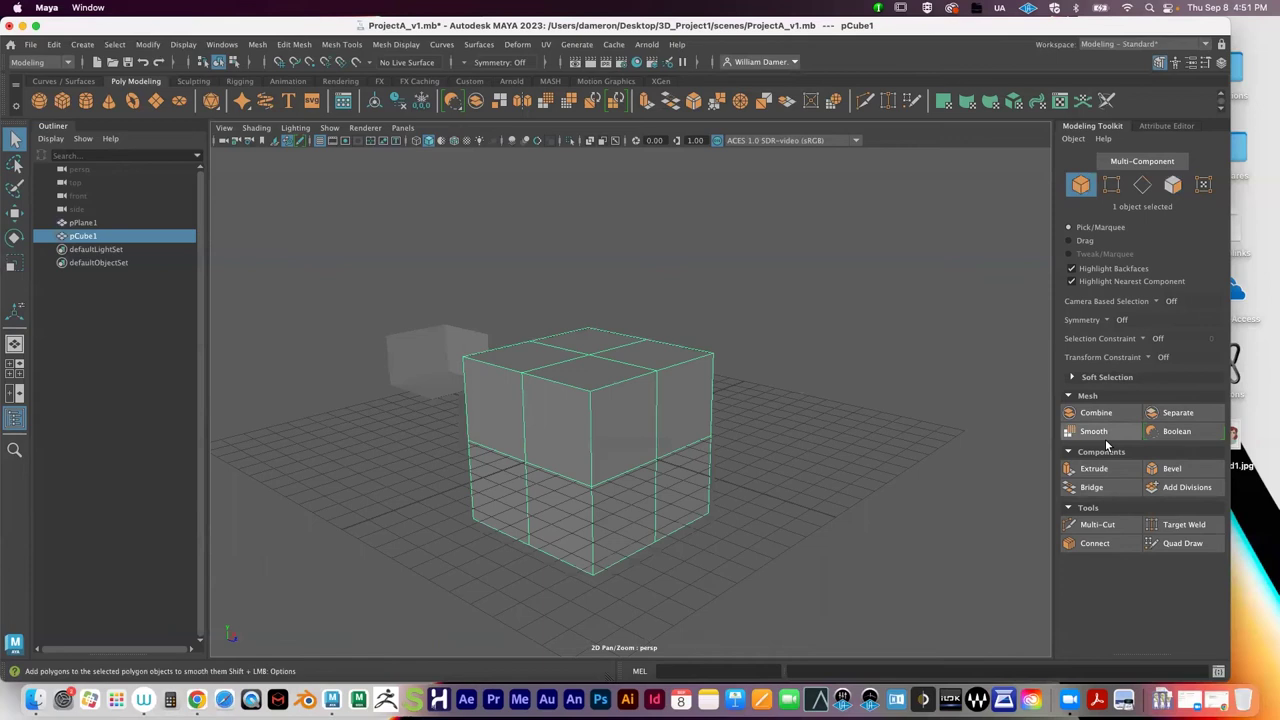
pyautogui.moveTo(637, 385); pyautogui.dragTo(636, 322, button='right')
pyautogui.click(659, 356)
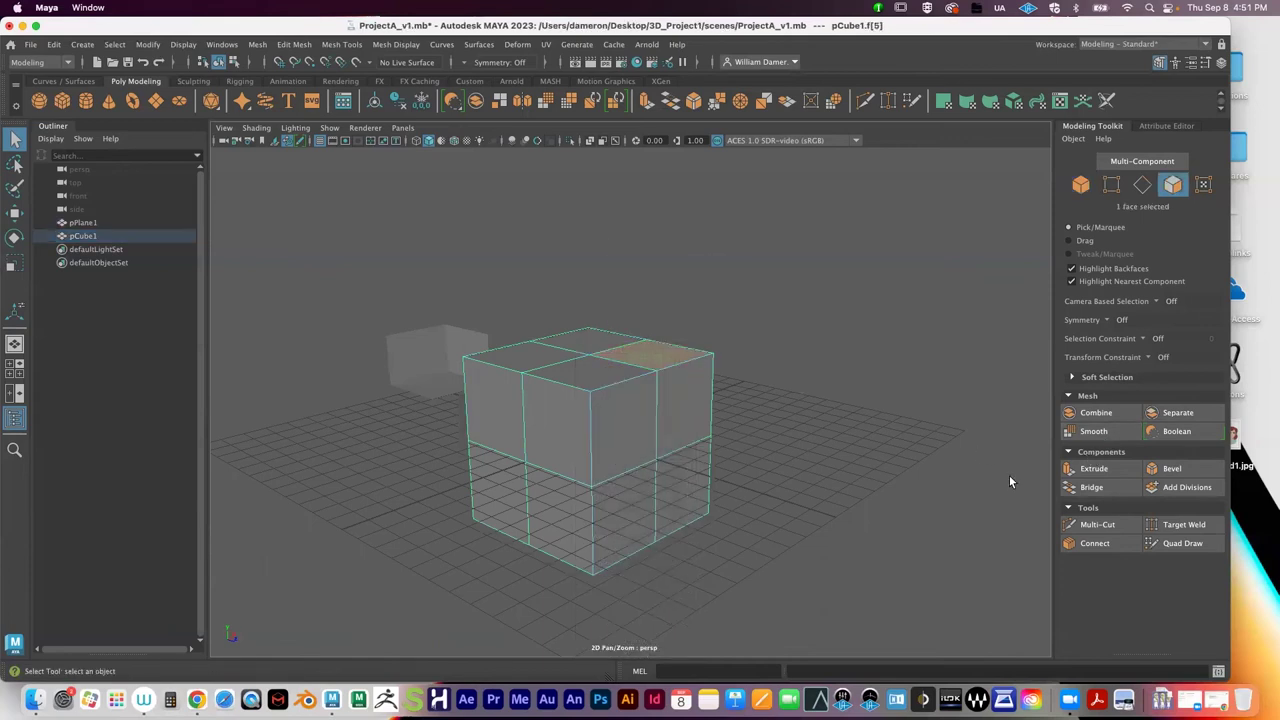
pyautogui.click(1098, 470)
pyautogui.keyDown('alt'); pyautogui.moveTo(708, 389); pyautogui.dragTo(674, 435, button='middle'); pyautogui.keyUp('alt')
pyautogui.moveTo(618, 350); pyautogui.dragTo(618, 271)
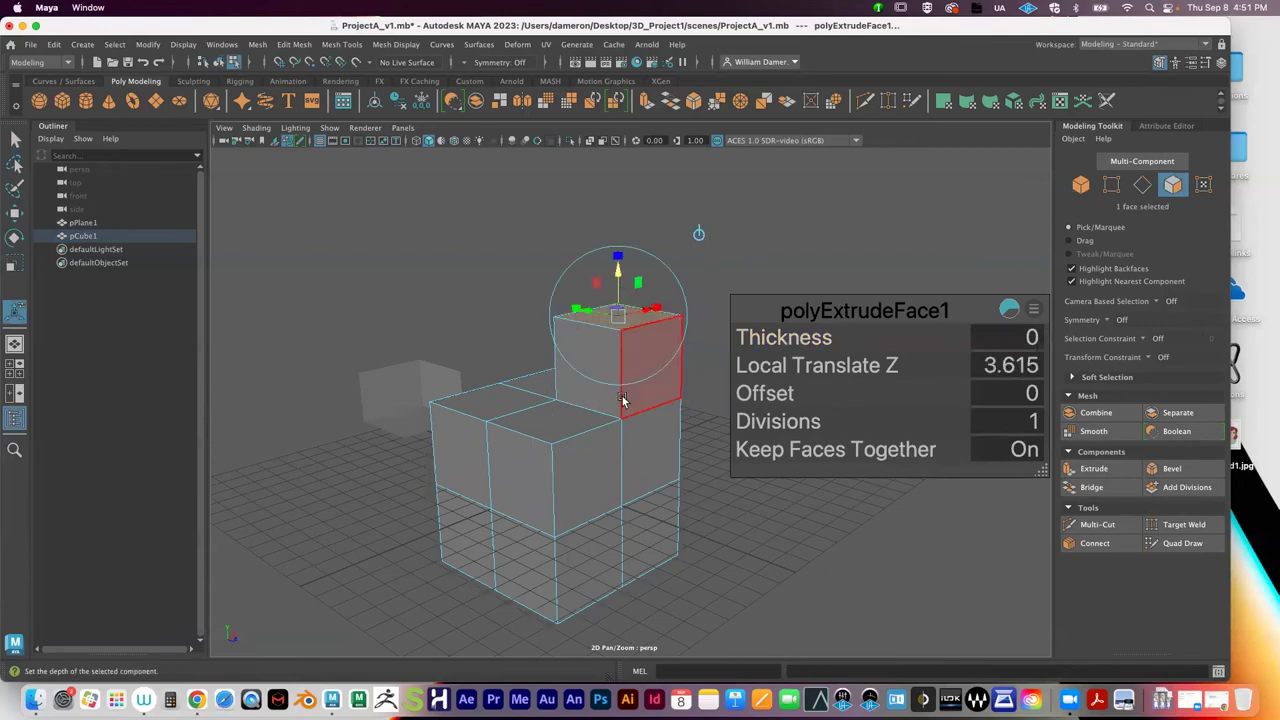
pyautogui.press('q')
pyautogui.click(686, 455)
pyautogui.keyDown('alt'); pyautogui.moveTo(636, 420); pyautogui.dragTo(671, 420, button='middle'); pyautogui.keyUp('alt')
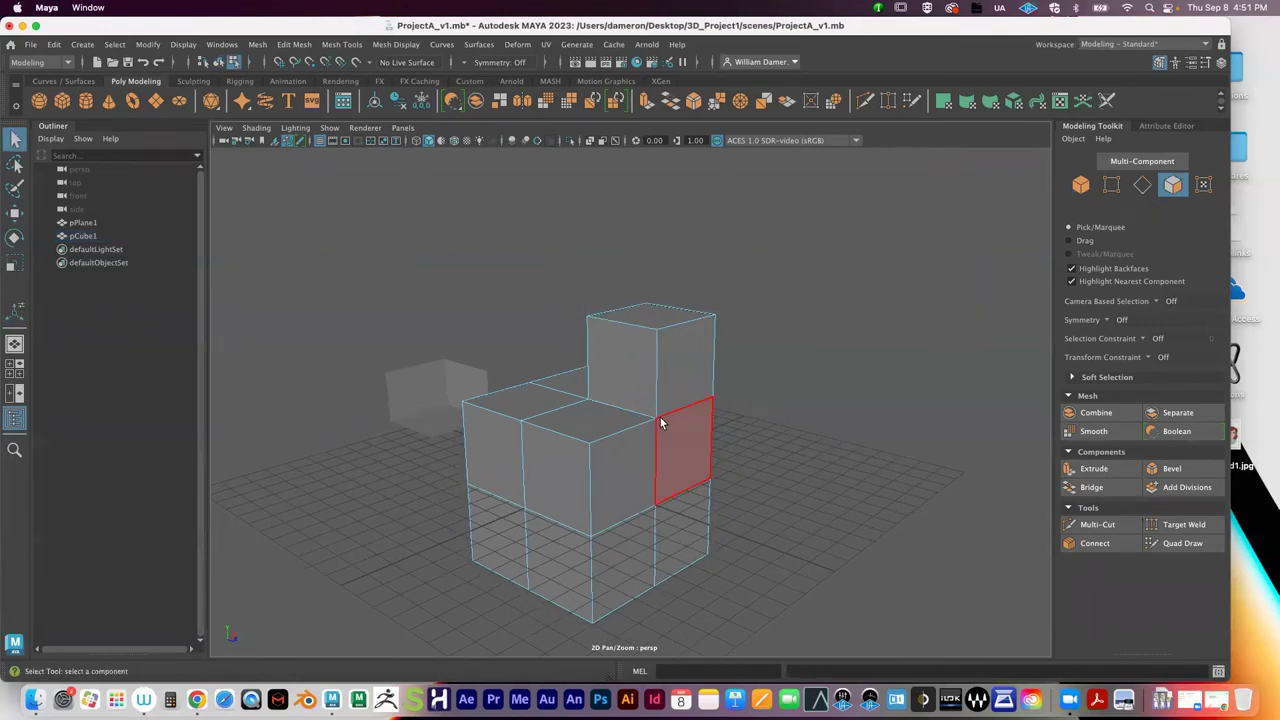
# Step: Examine the extruded cube in smooth mesh preview from another angle, then return it to unsmoothed display
pyautogui.moveTo(649, 403); pyautogui.dragTo(712, 266, button='right')
pyautogui.click(918, 458)
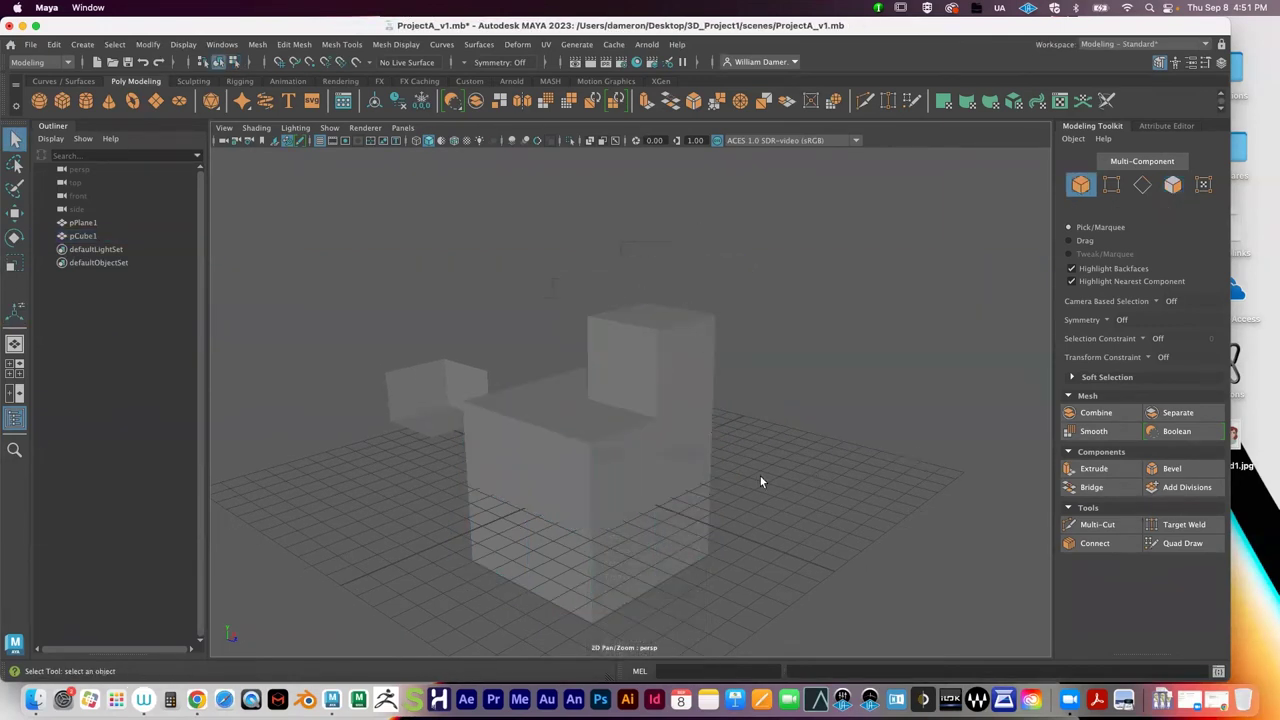
pyautogui.click(641, 452)
pyautogui.press('3')
pyautogui.click(840, 464)
pyautogui.keyDown('alt'); pyautogui.moveTo(840, 464); pyautogui.dragTo(716, 376); pyautogui.keyUp('alt')
pyautogui.click(638, 413)
pyautogui.press('1')
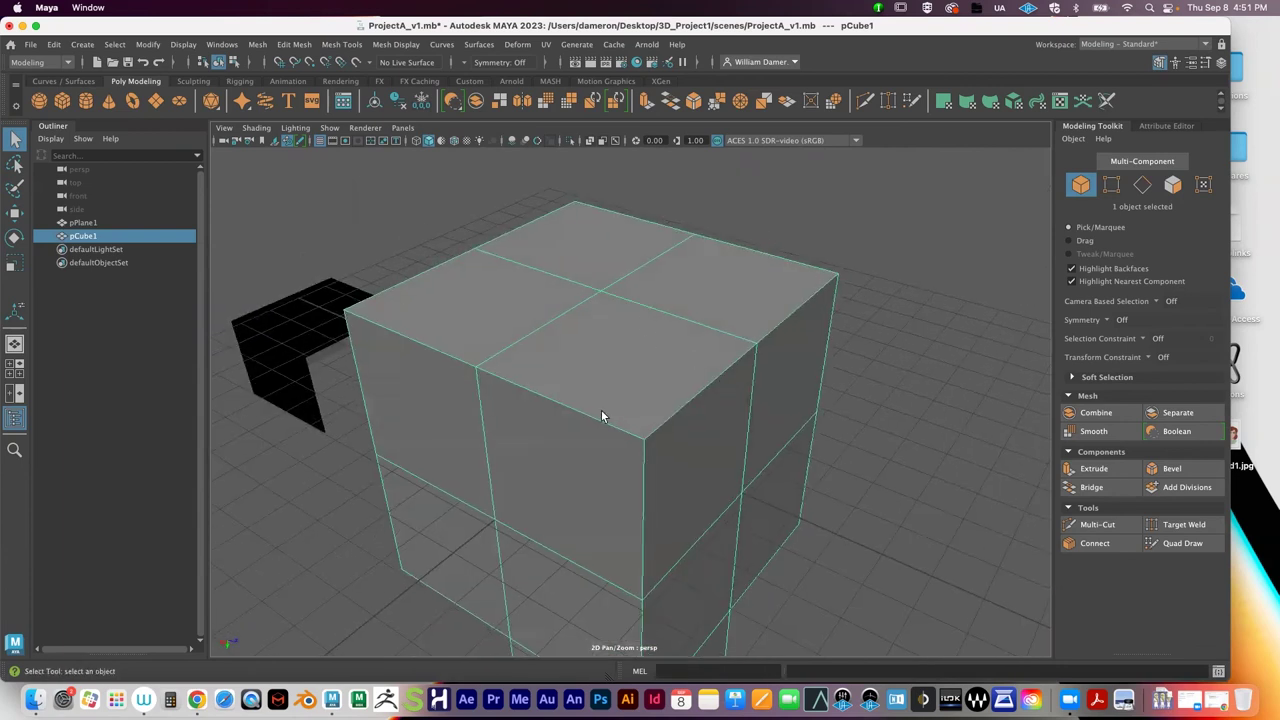
# Step: Extrude one inner edge on the cube's upper side upward by about 3.27
pyautogui.scroll(-3, 600, 302)
pyautogui.moveTo(620, 286); pyautogui.dragTo(620, 250, button='right')
pyautogui.click(668, 340)
pyautogui.scroll(-3, 733, 407)
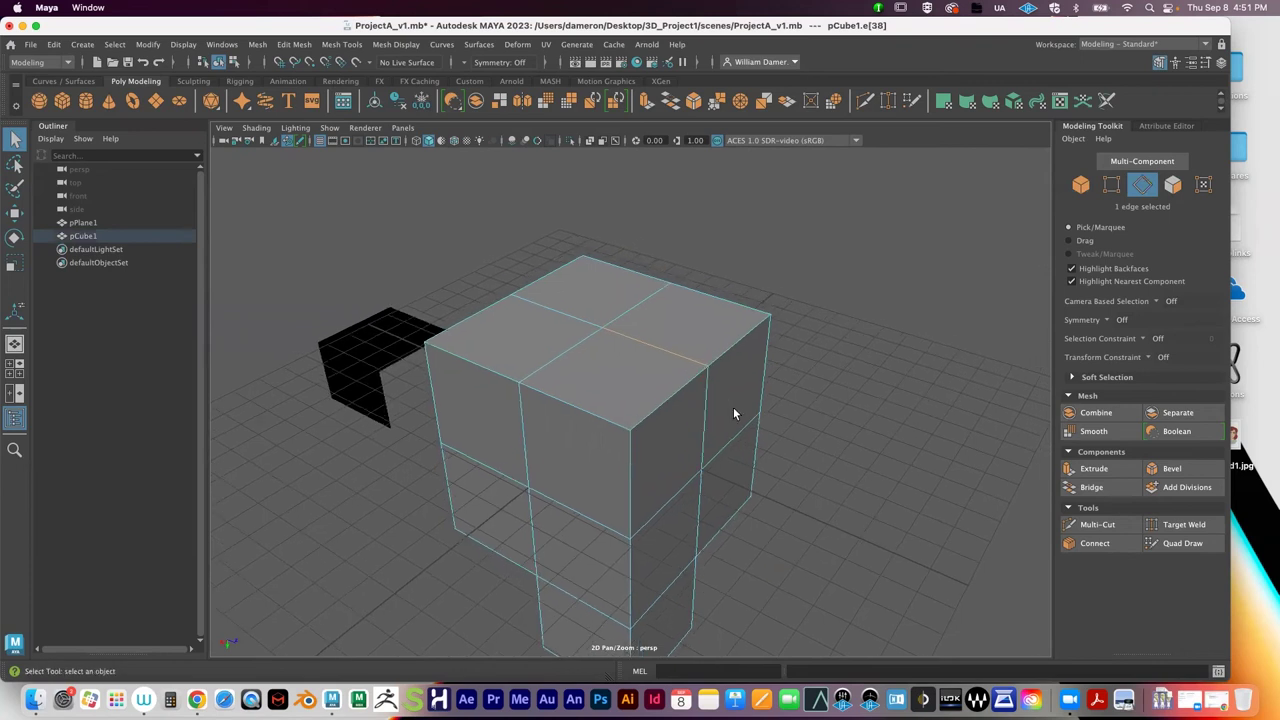
pyautogui.click(1090, 469)
pyautogui.keyDown('alt'); pyautogui.moveTo(674, 324); pyautogui.dragTo(620, 342, button='middle'); pyautogui.keyUp('alt')
pyautogui.moveTo(618, 340); pyautogui.dragTo(618, 260)
pyautogui.keyDown('alt'); pyautogui.moveTo(640, 391); pyautogui.dragTo(600, 384); pyautogui.keyUp('alt')
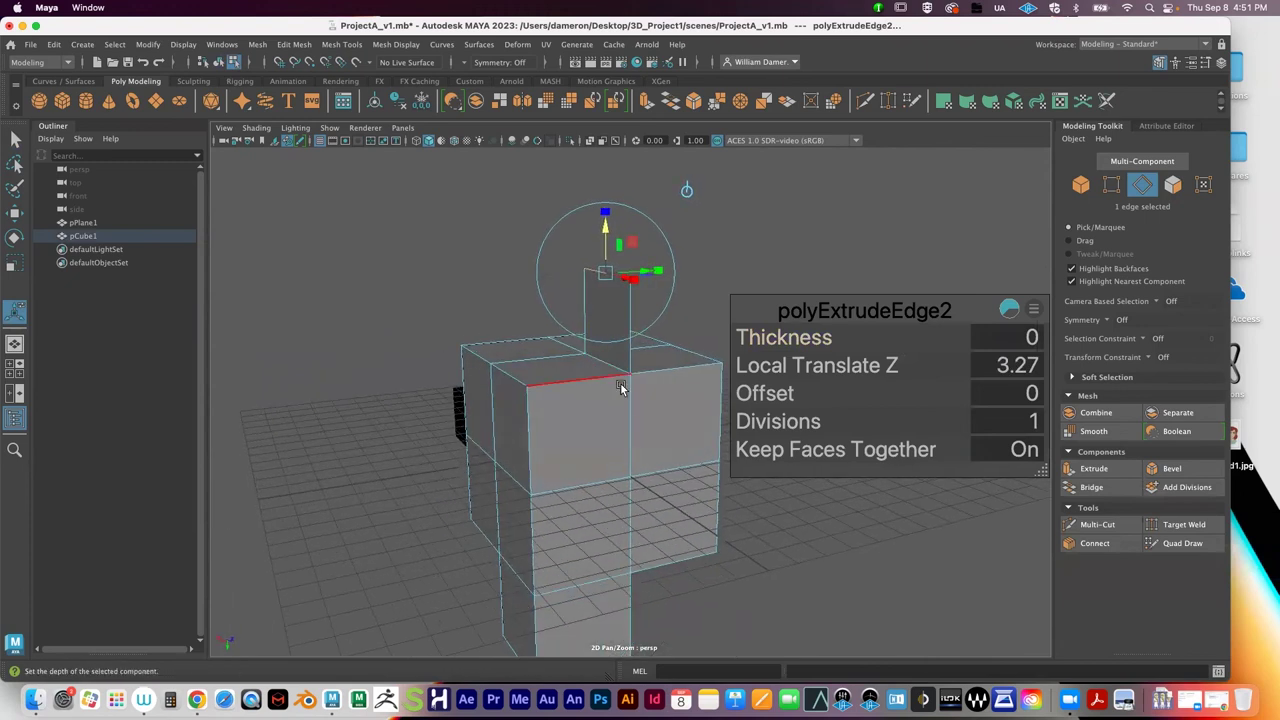
pyautogui.press('q')
# Step: Return to object selection, clear the selection and examine both sides of the flat panel rising from the cube
pyautogui.keyDown('alt'); pyautogui.moveTo(668, 408); pyautogui.dragTo(560, 414); pyautogui.keyUp('alt')
pyautogui.moveTo(573, 285)
pyautogui.mouseDown(button='right')
pyautogui.moveTo(573, 340)
pyautogui.moveTo(640, 283)
pyautogui.moveTo(572, 284)
pyautogui.mouseUp(button='right')
pyautogui.keyDown('alt'); pyautogui.moveTo(572, 284); pyautogui.dragTo(676, 322); pyautogui.keyUp('alt')
pyautogui.moveTo(571, 286); pyautogui.dragTo(650, 270, button='right')
pyautogui.click(722, 306)
pyautogui.keyDown('alt'); pyautogui.moveTo(722, 330); pyautogui.dragTo(746, 383); pyautogui.keyUp('alt')
pyautogui.keyDown('alt'); pyautogui.moveTo(746, 383); pyautogui.dragTo(628, 437, button='right'); pyautogui.keyUp('alt')
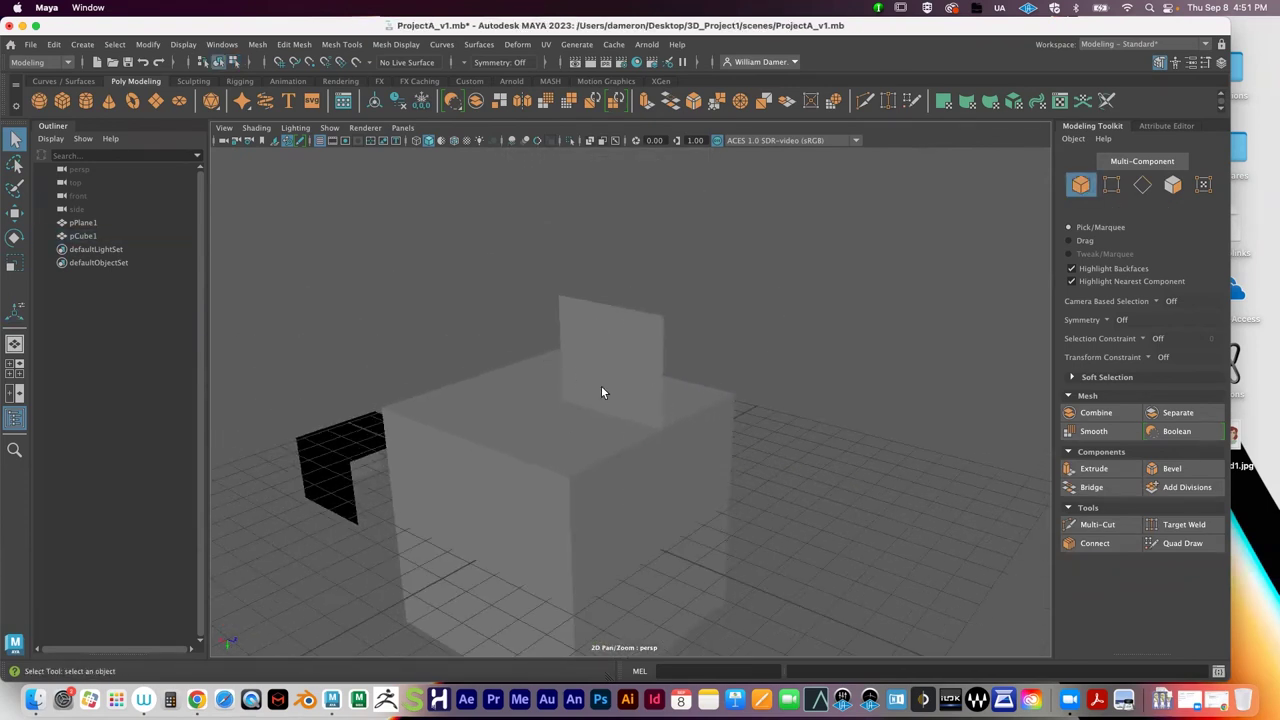
pyautogui.keyDown('alt'); pyautogui.moveTo(720, 401); pyautogui.dragTo(565, 375); pyautogui.keyUp('alt')
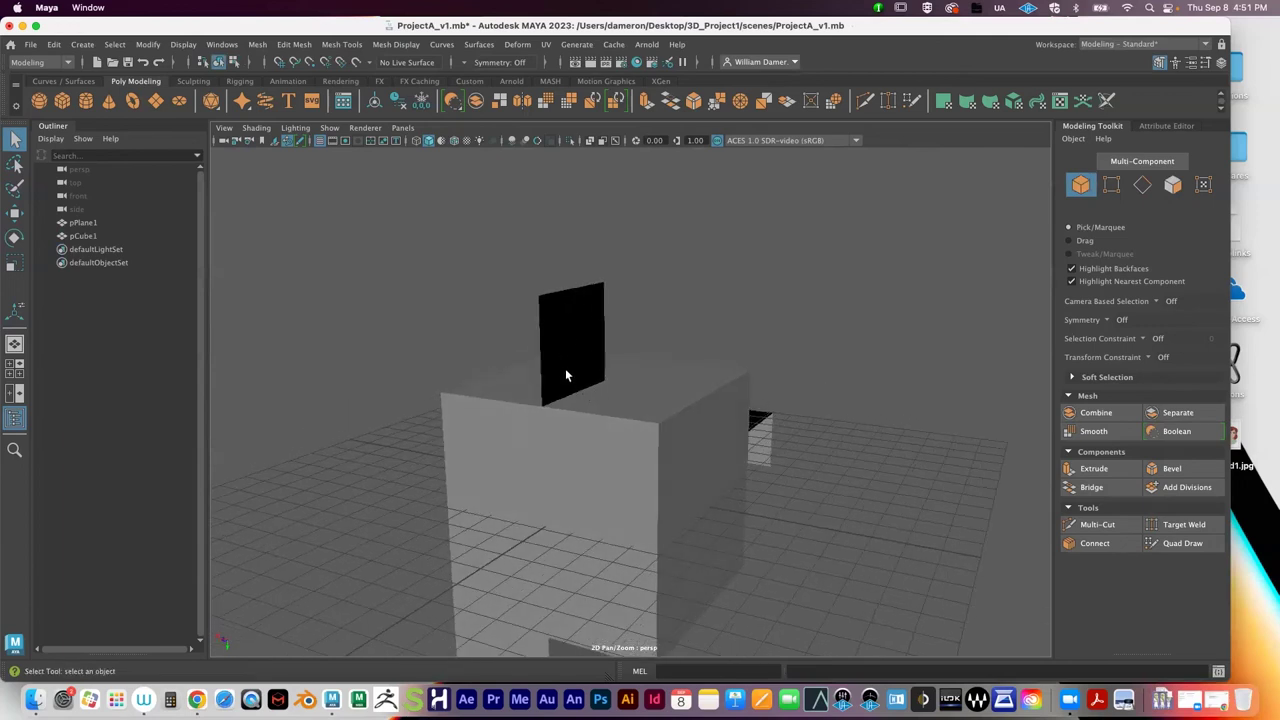
# Step: Show the cube in smooth mesh preview and inspect where the extruded edge meets its upper side
pyautogui.click(603, 403)
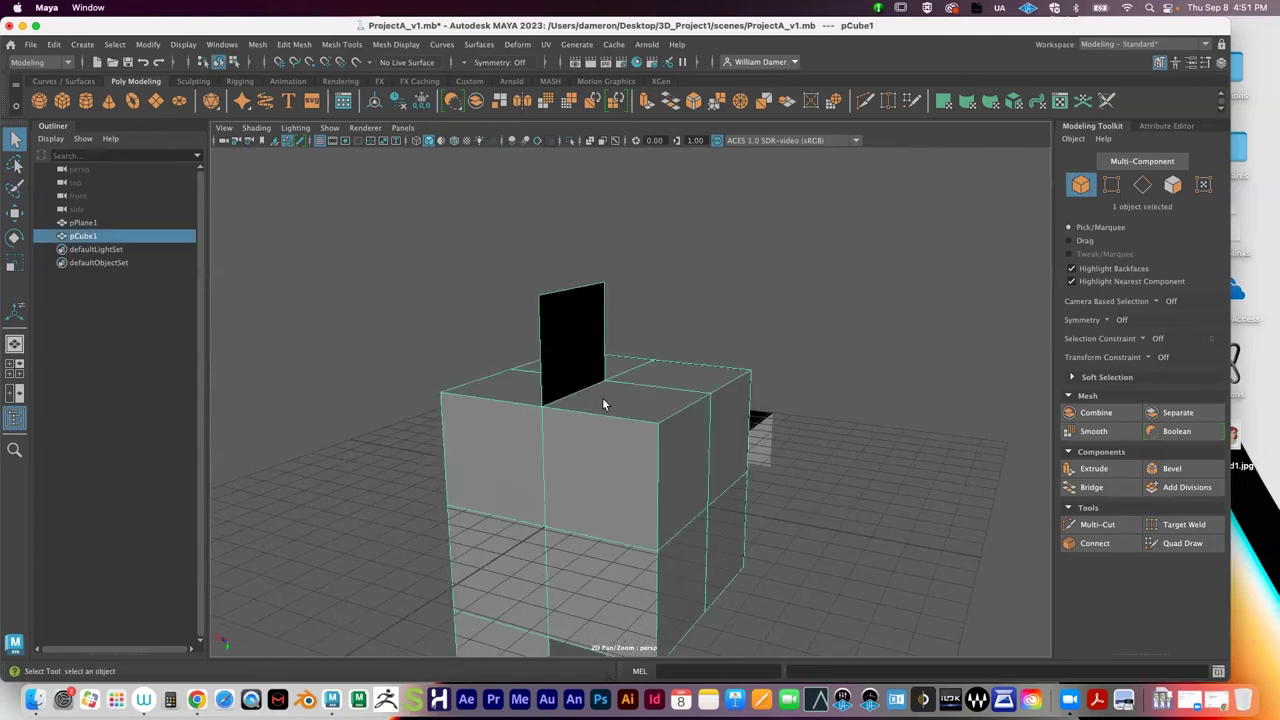
pyautogui.press('3')
pyautogui.keyDown('alt'); pyautogui.moveTo(641, 405); pyautogui.dragTo(661, 437); pyautogui.keyUp('alt')
pyautogui.click(810, 407)
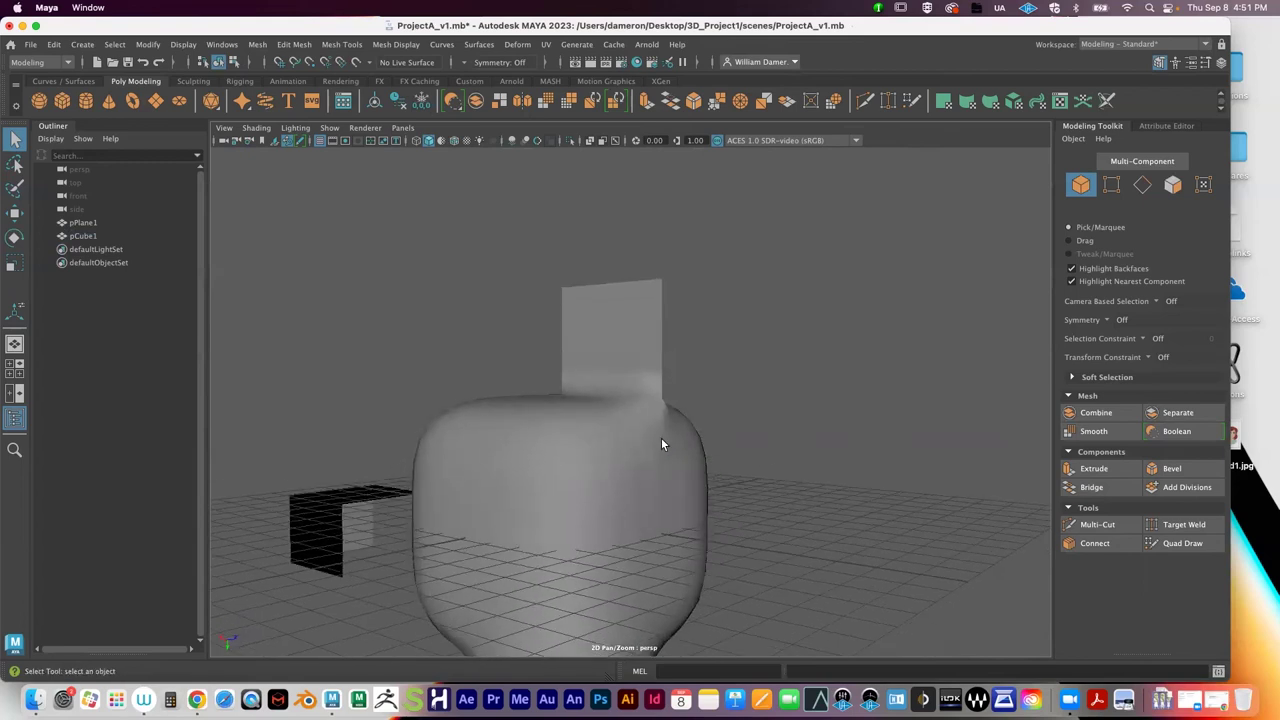
# Step: Show the two-walled backdrop in smooth mesh preview to view its curved corner from the front
pyautogui.keyDown('alt'); pyautogui.moveTo(661, 437); pyautogui.dragTo(856, 464); pyautogui.keyUp('alt')
pyautogui.keyDown('alt'); pyautogui.moveTo(856, 464); pyautogui.dragTo(962, 437, button='right'); pyautogui.keyUp('alt')
pyautogui.keyDown('alt'); pyautogui.moveTo(962, 437); pyautogui.dragTo(644, 316); pyautogui.keyUp('alt')
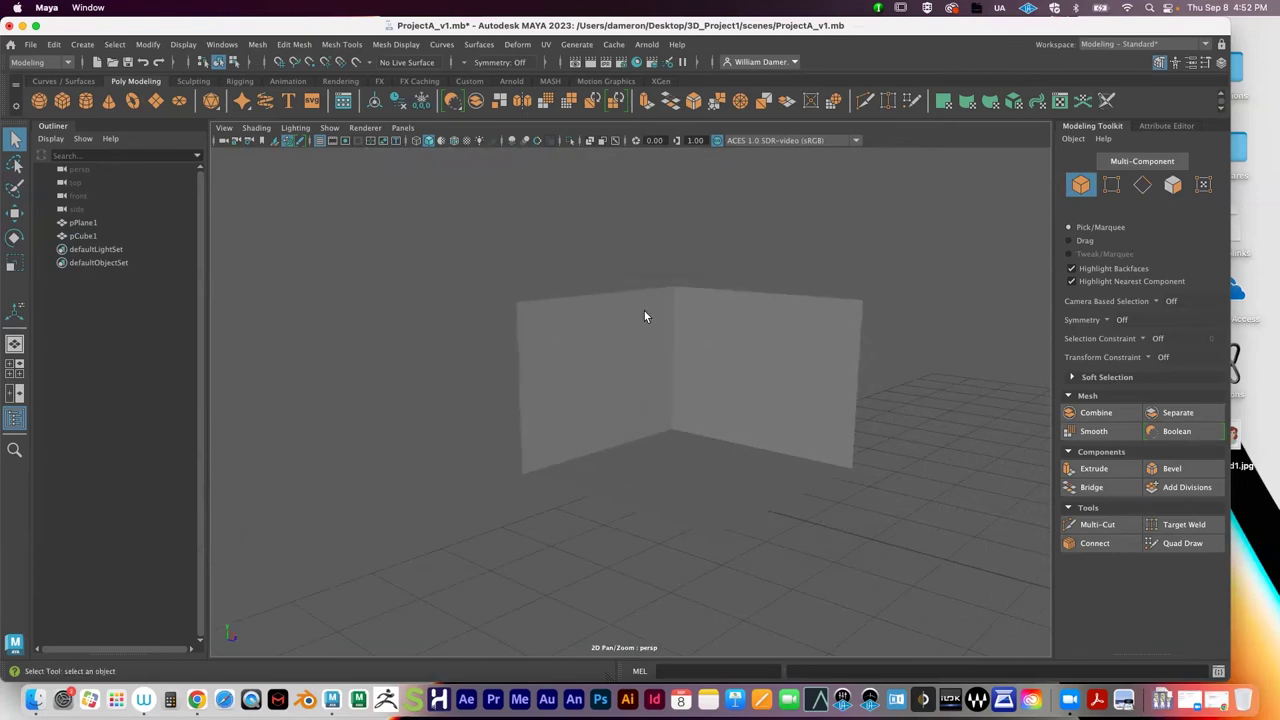
pyautogui.click(697, 400)
pyautogui.press('3')
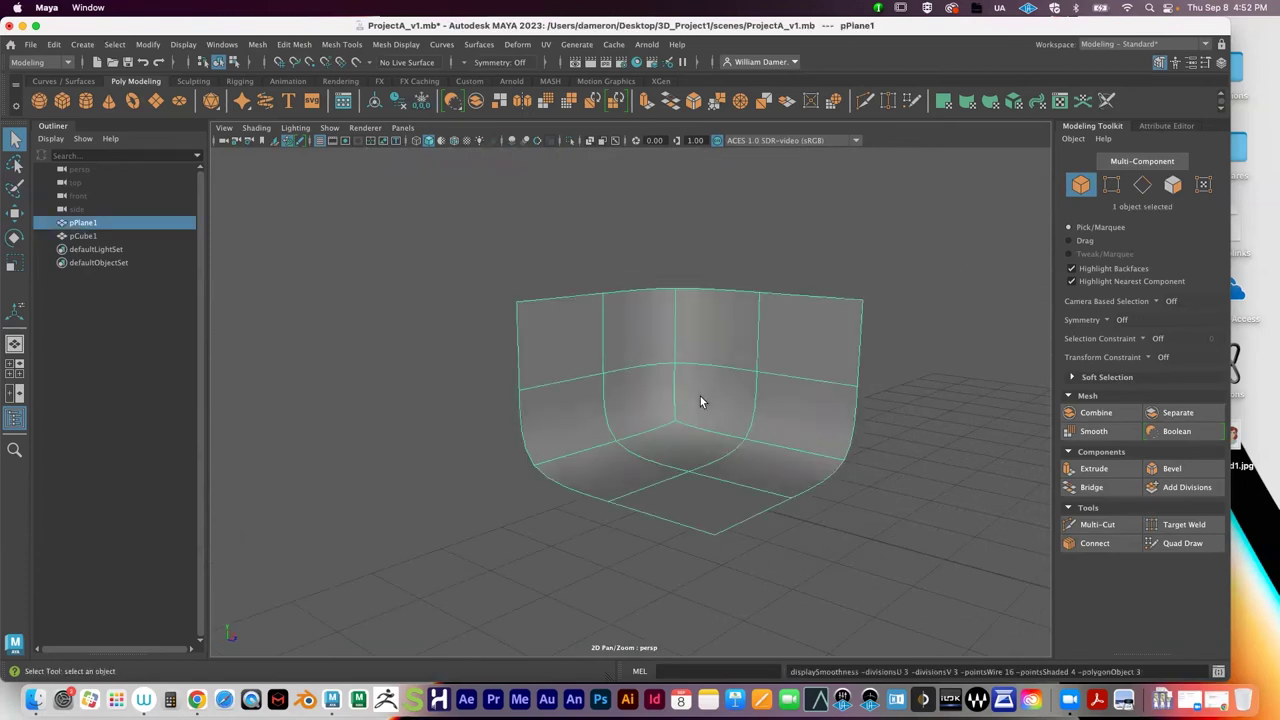
pyautogui.click(885, 465)
# Step: Look over the smoothed backdrop and cube from other angles, and return the cube to unsmoothed display
pyautogui.keyDown('alt'); pyautogui.moveTo(814, 466); pyautogui.dragTo(992, 393); pyautogui.keyUp('alt')
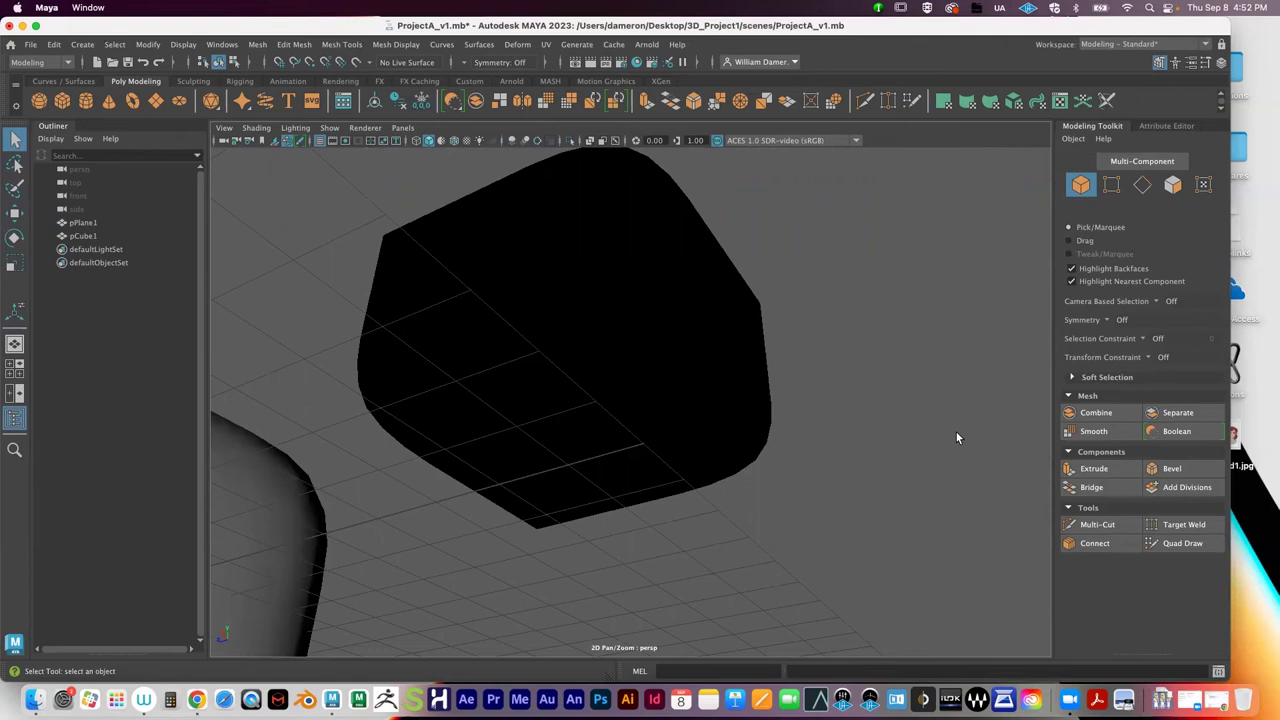
pyautogui.keyDown('alt'); pyautogui.moveTo(872, 433); pyautogui.dragTo(734, 449); pyautogui.keyUp('alt')
pyautogui.keyDown('alt'); pyautogui.moveTo(734, 449); pyautogui.dragTo(628, 383, button='middle'); pyautogui.keyUp('alt')
pyautogui.scroll(-4, 636, 360)
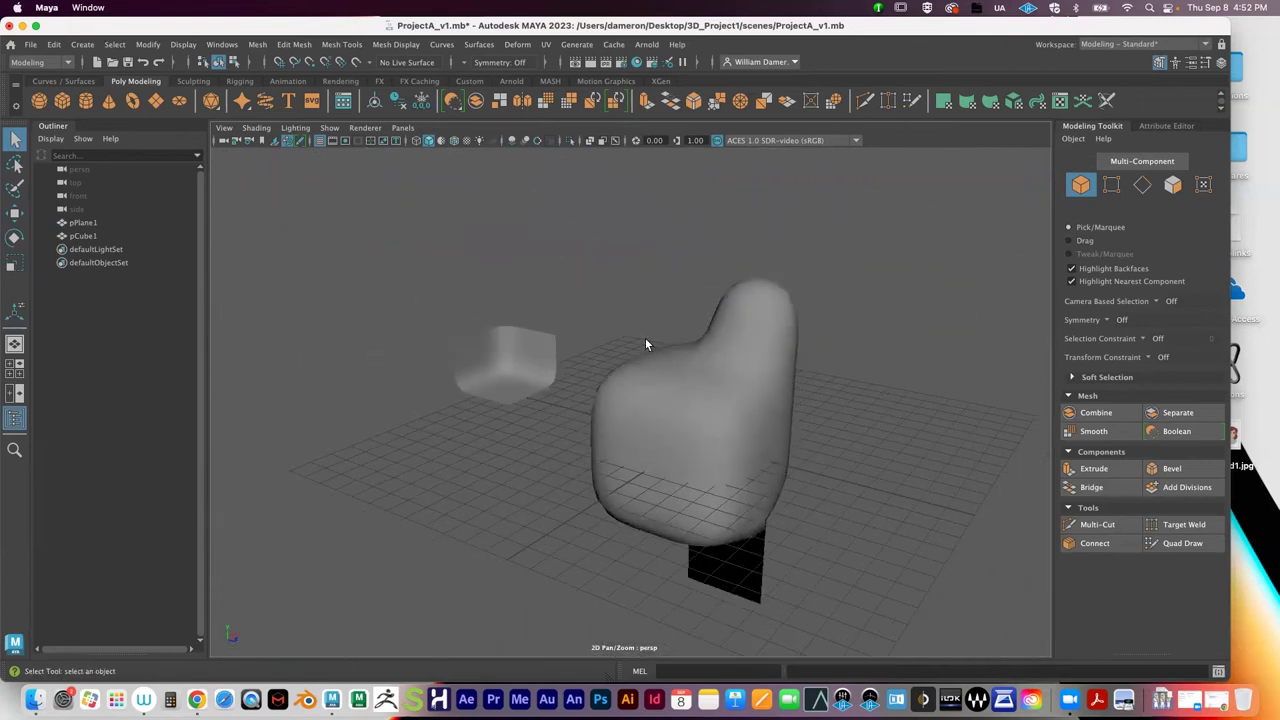
pyautogui.keyDown('alt'); pyautogui.moveTo(645, 340); pyautogui.dragTo(662, 340); pyautogui.keyUp('alt')
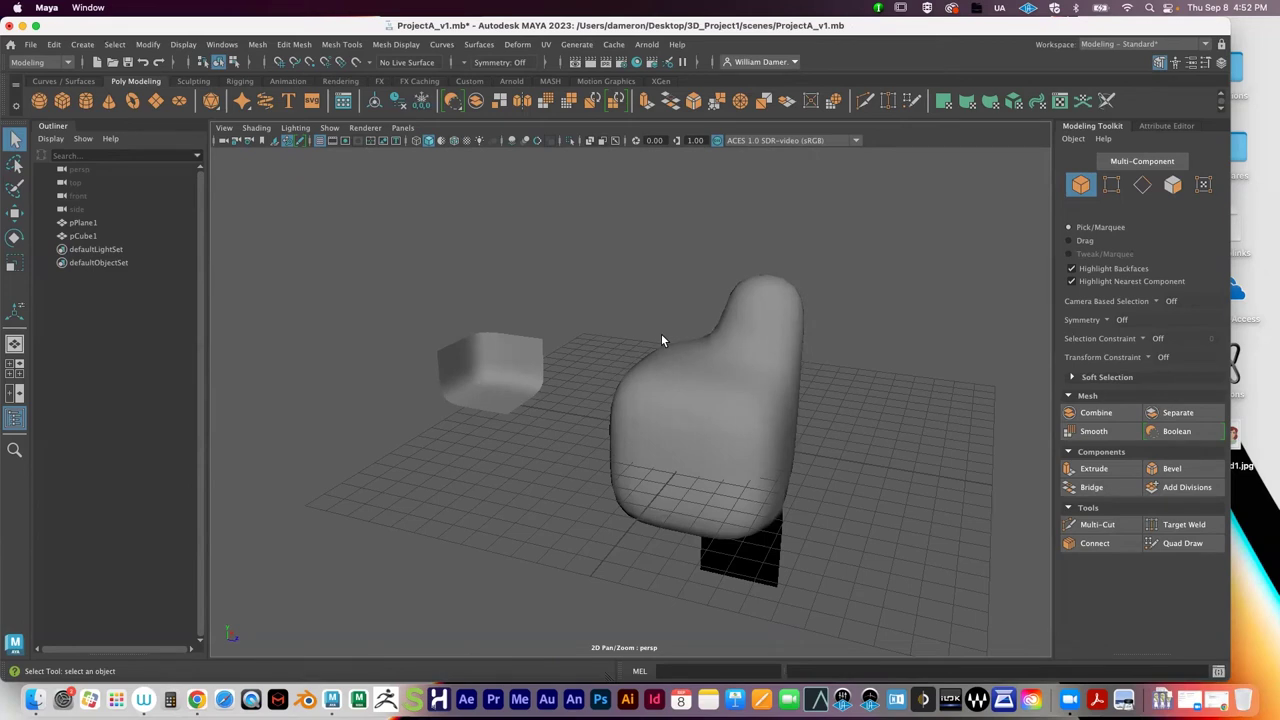
pyautogui.click(727, 395)
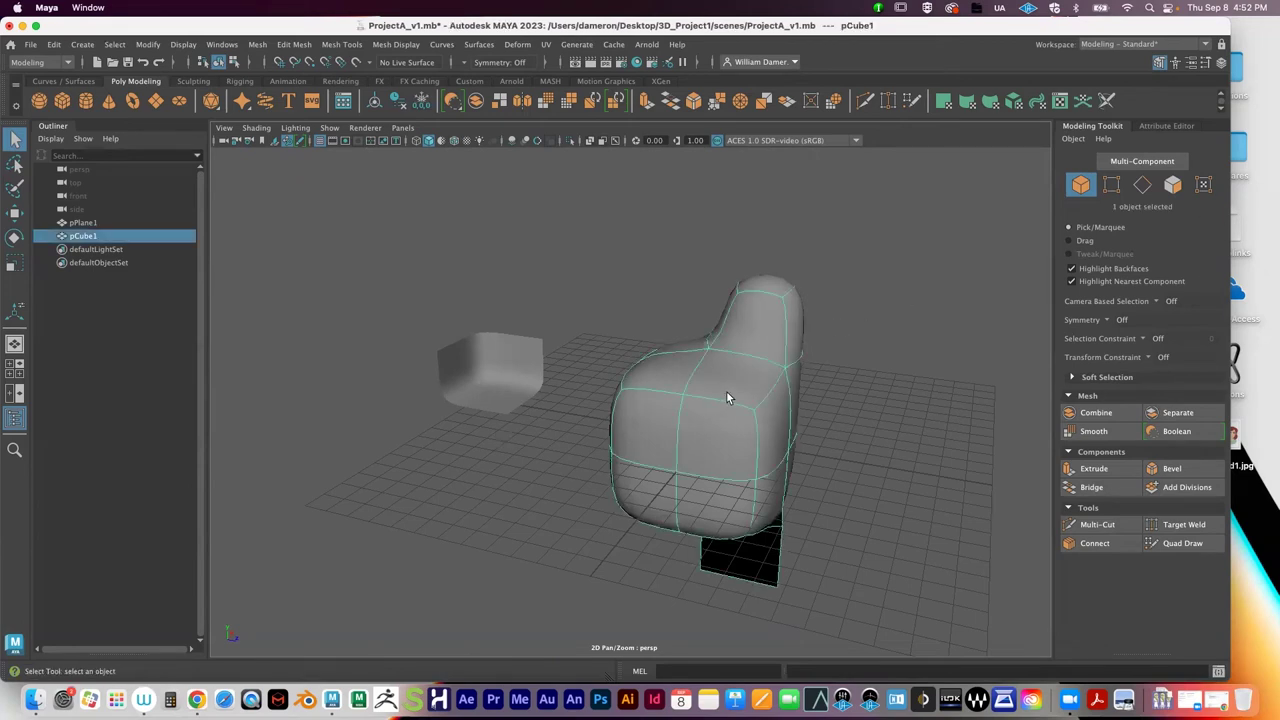
pyautogui.press('1')
pyautogui.keyDown('alt'); pyautogui.moveTo(713, 404); pyautogui.dragTo(749, 380); pyautogui.keyUp('alt')
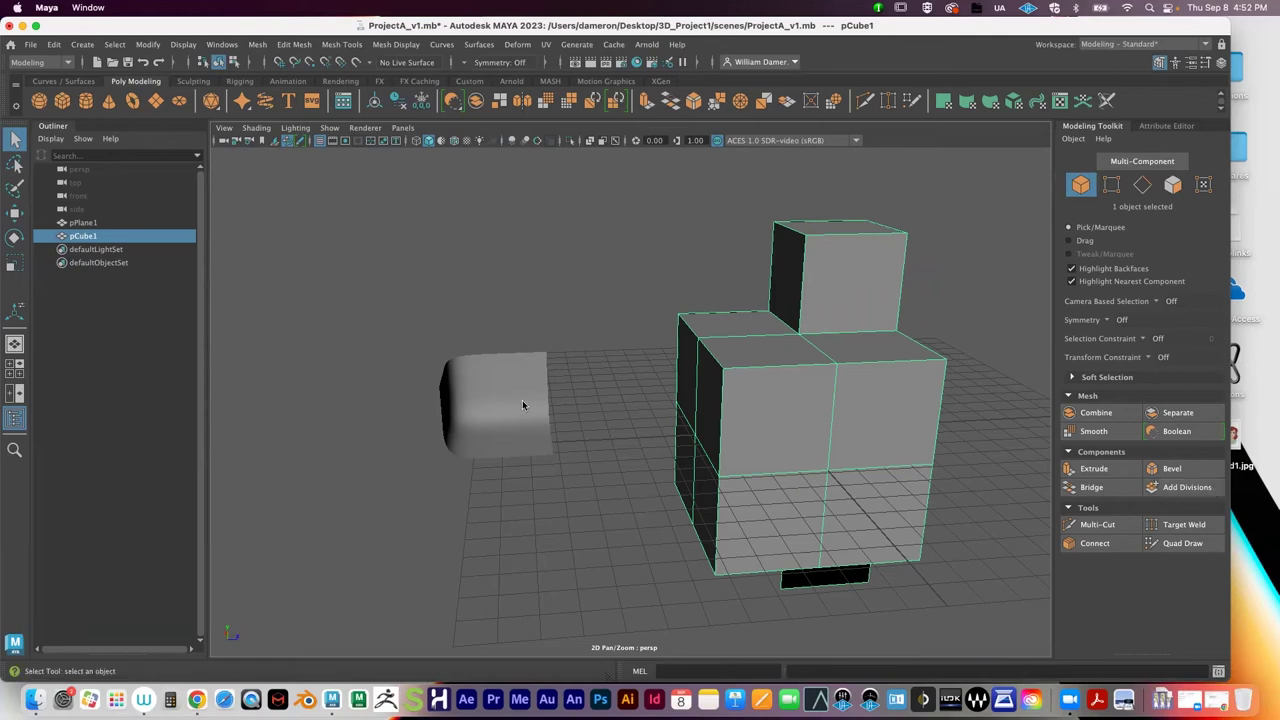
# Step: Turn off the backdrop's smooth preview, delete the four faces of one side wall and return to object selection
pyautogui.keyDown('alt'); pyautogui.moveTo(522, 401); pyautogui.dragTo(482, 381); pyautogui.keyUp('alt')
pyautogui.click(489, 398)
pyautogui.press('1')
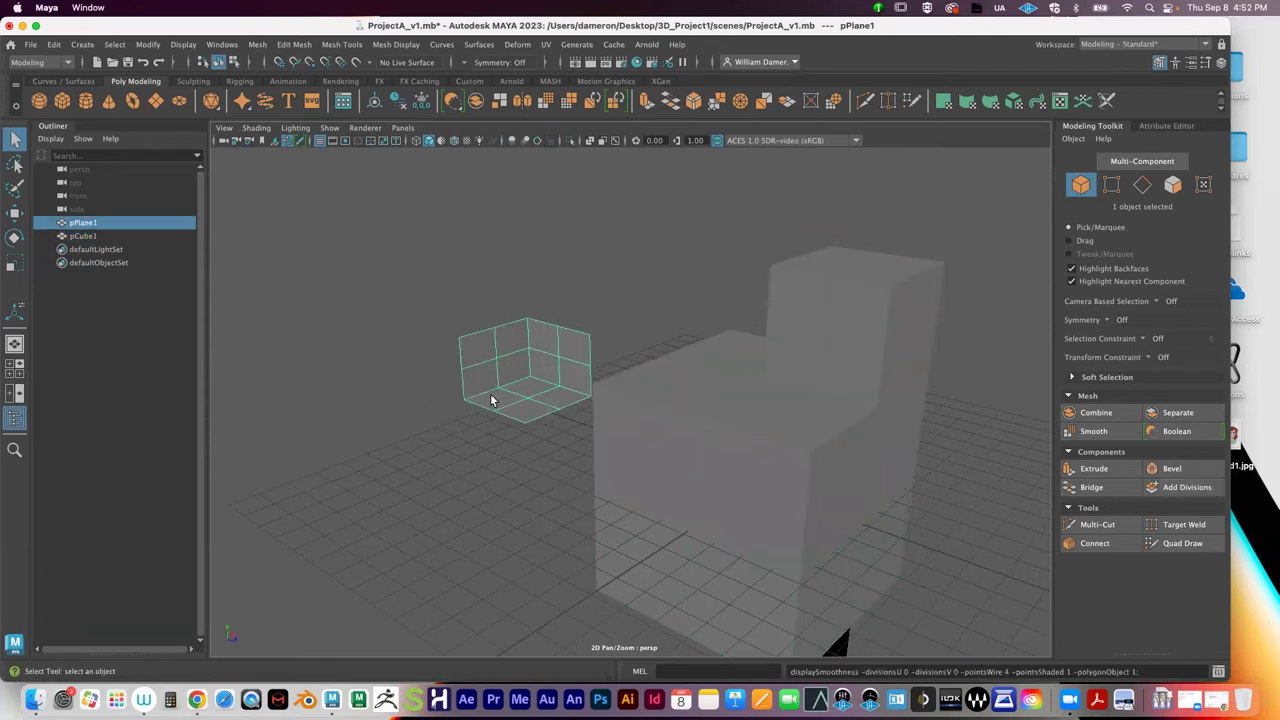
pyautogui.moveTo(488, 354)
pyautogui.mouseDown(button='right')
pyautogui.moveTo(486, 330)
pyautogui.moveTo(484, 350)
pyautogui.mouseUp(button='right')
pyautogui.click(485, 350)
pyautogui.keyDown('shift'); pyautogui.click(508, 343); pyautogui.keyUp('shift')
pyautogui.keyDown('shift'); pyautogui.click(511, 362); pyautogui.keyUp('shift')
pyautogui.keyDown('shift'); pyautogui.click(490, 378); pyautogui.keyUp('shift')
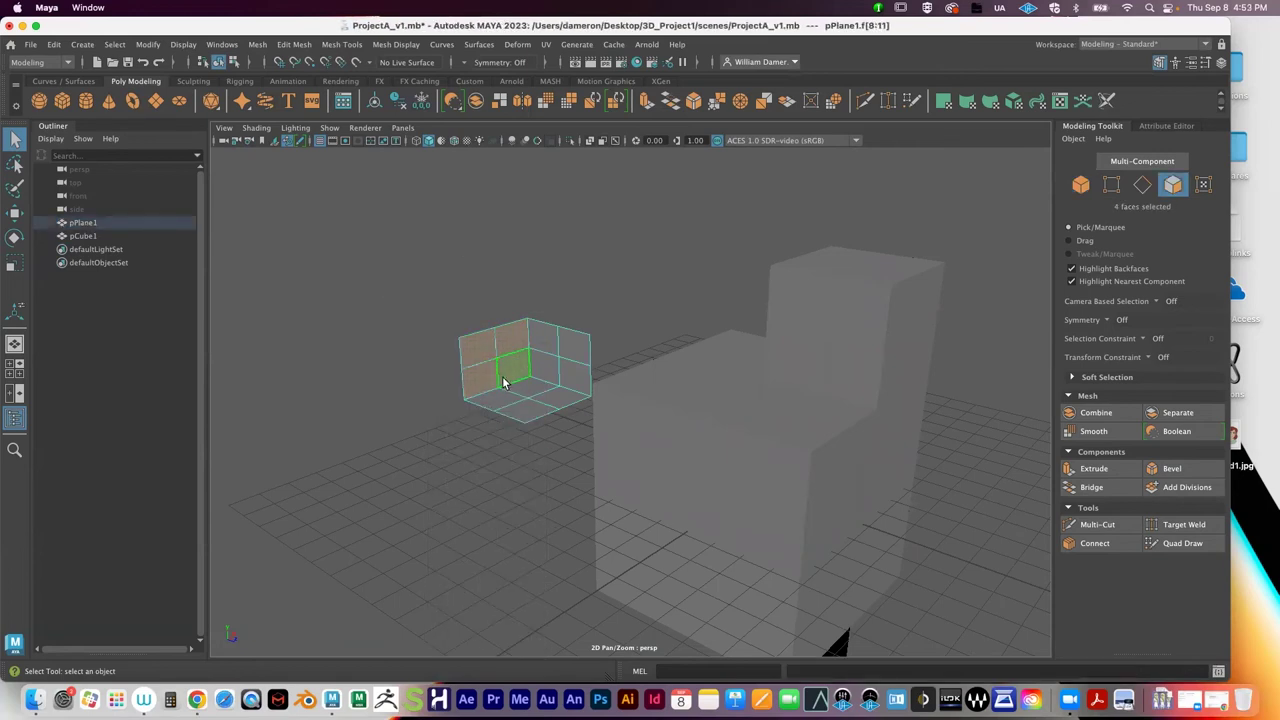
pyautogui.press('Delete')
pyautogui.moveTo(537, 296); pyautogui.dragTo(603, 266, button='right')
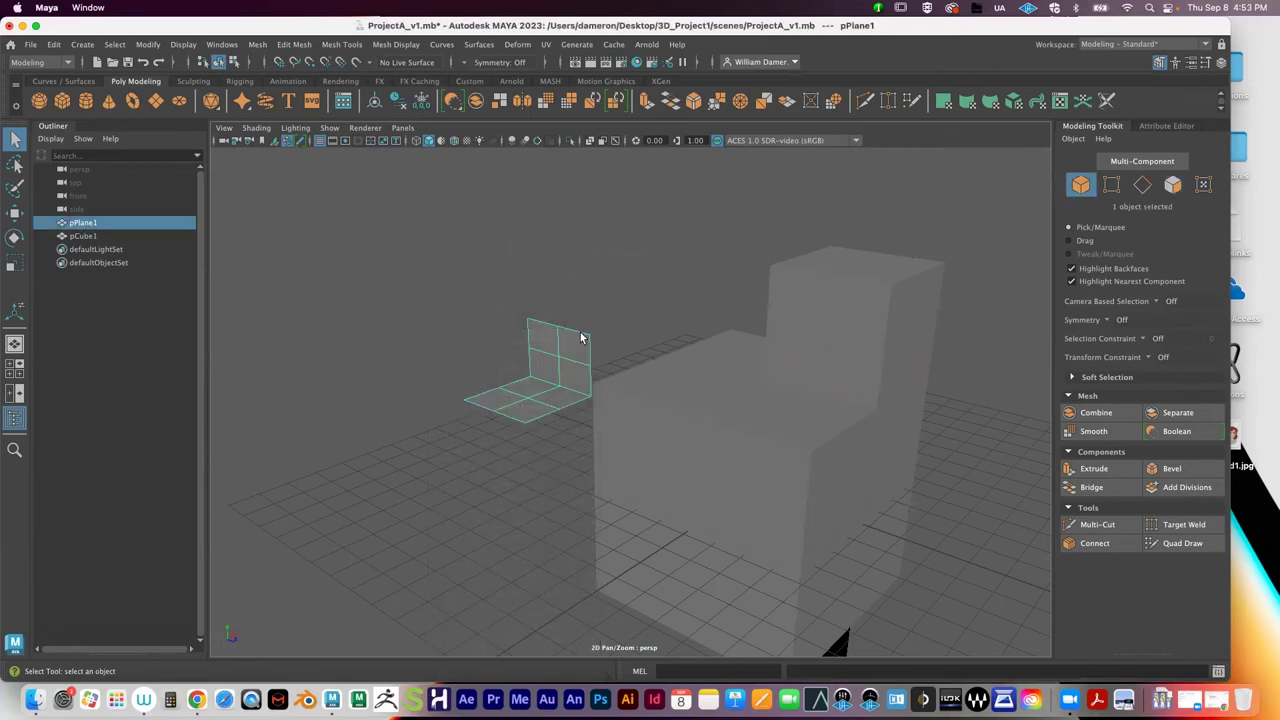
# Step: Show the remaining floor and back wall of the backdrop in smooth mesh preview
pyautogui.press('3')
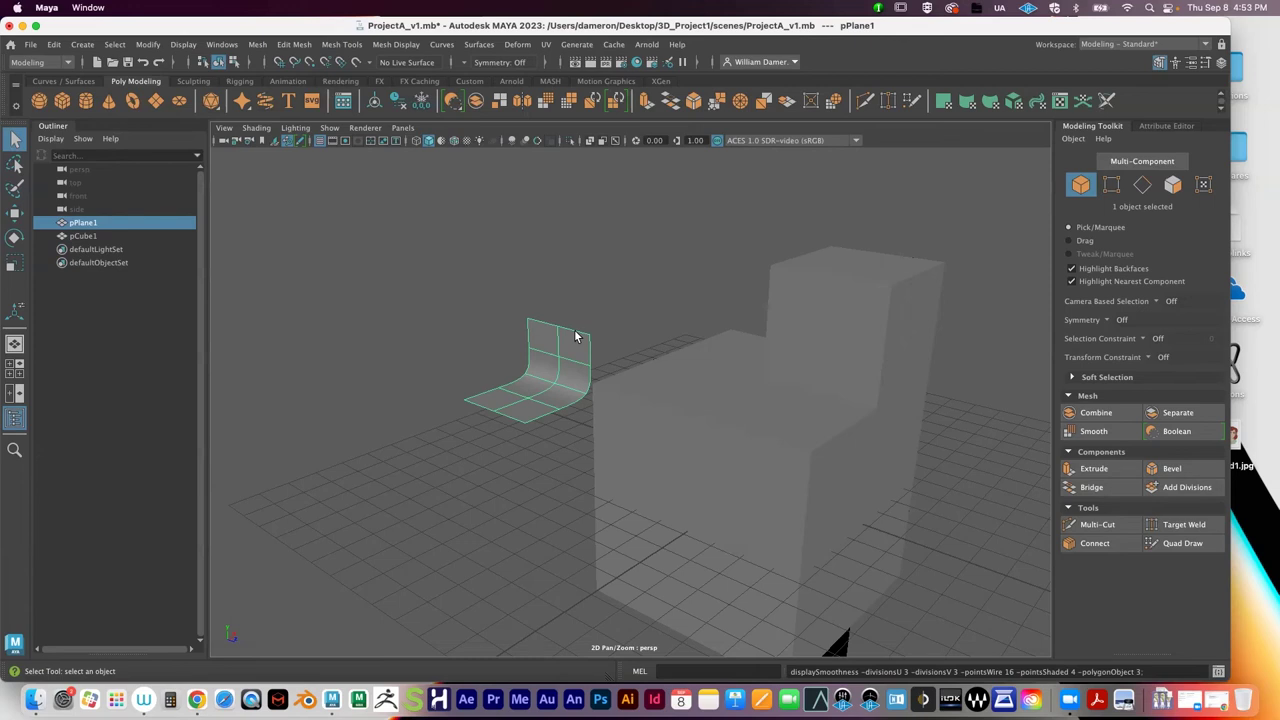
pyautogui.keyDown('alt'); pyautogui.moveTo(589, 404); pyautogui.dragTo(530, 343, button='middle'); pyautogui.keyUp('alt')
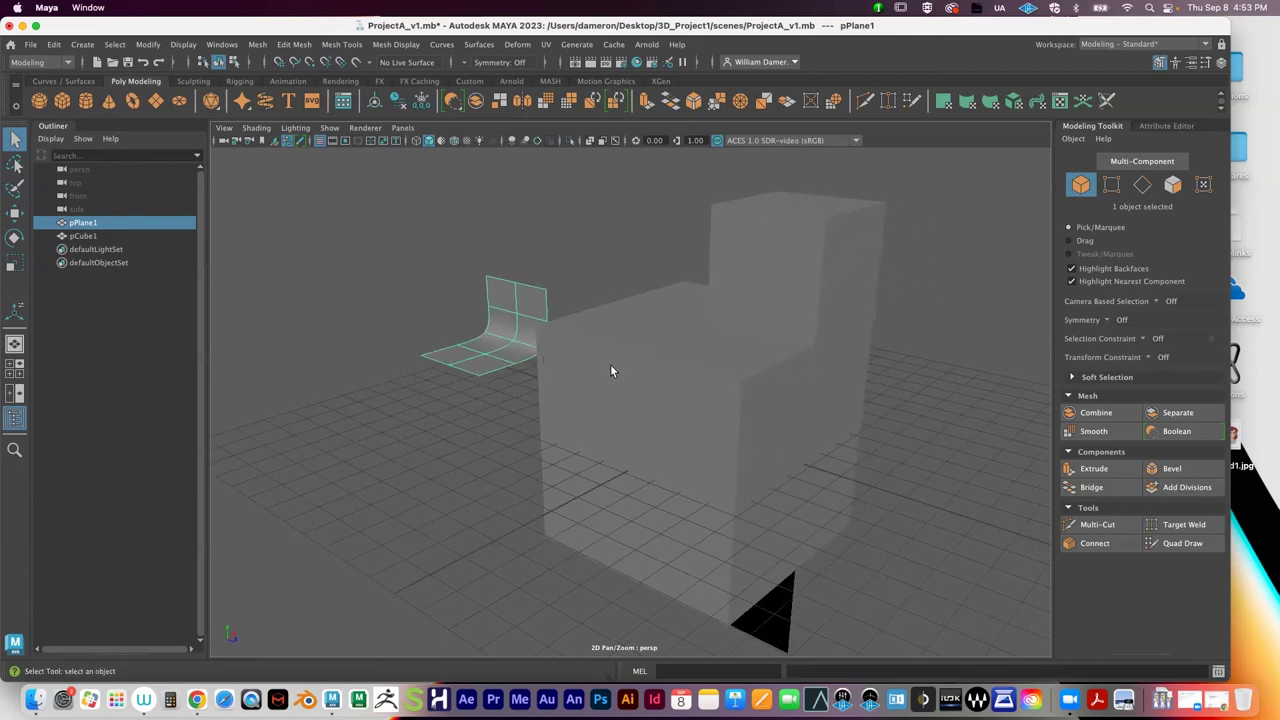
pyautogui.keyDown('alt'); pyautogui.moveTo(614, 367); pyautogui.dragTo(457, 349, button='right'); pyautogui.keyUp('alt')
# Step: Move the two front edges of the backdrop's floor outward to lengthen it, and return to object selection
pyautogui.click(551, 412)
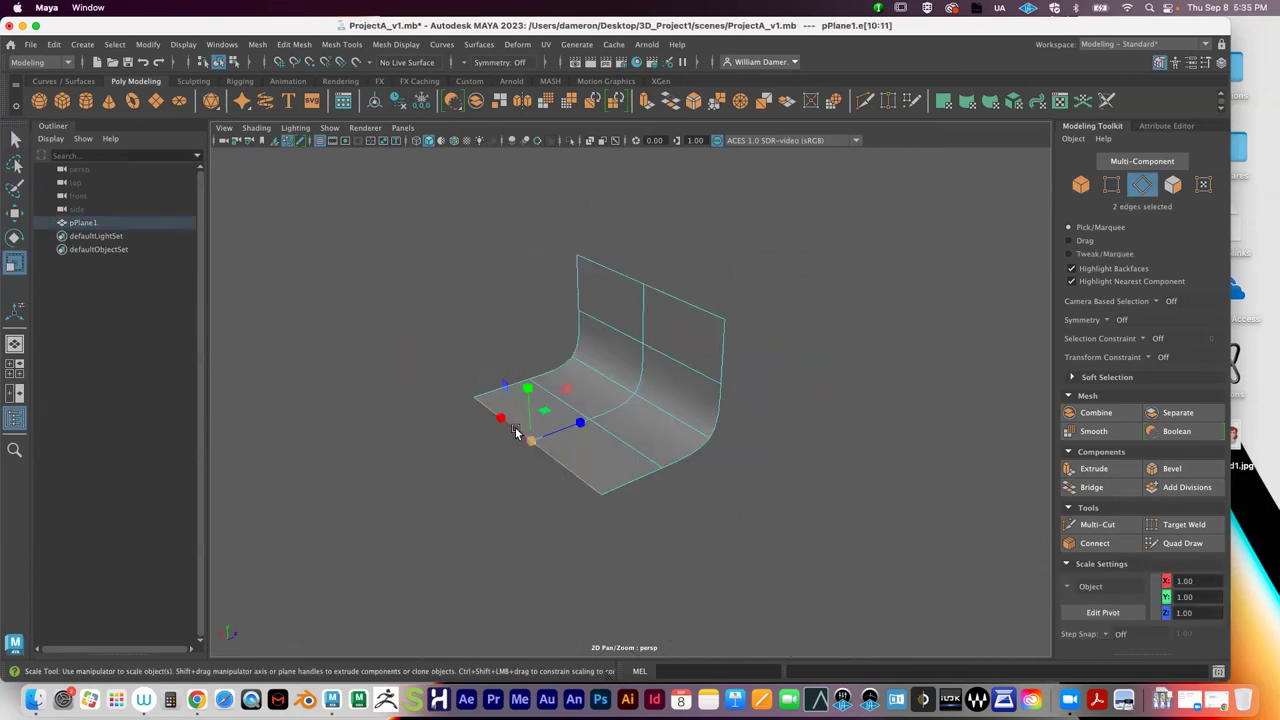
pyautogui.press('w')
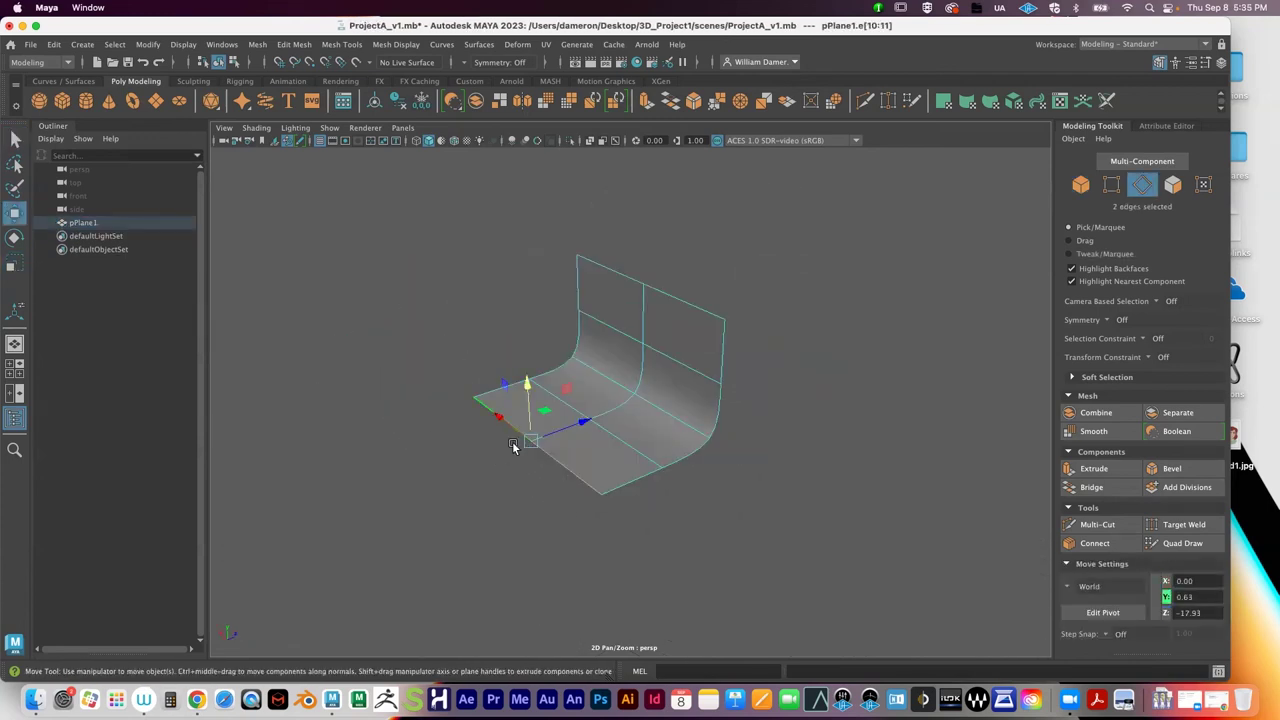
pyautogui.press('q')
pyautogui.keyDown('alt'); pyautogui.moveTo(629, 434); pyautogui.dragTo(712, 266, button='right'); pyautogui.keyUp('alt')
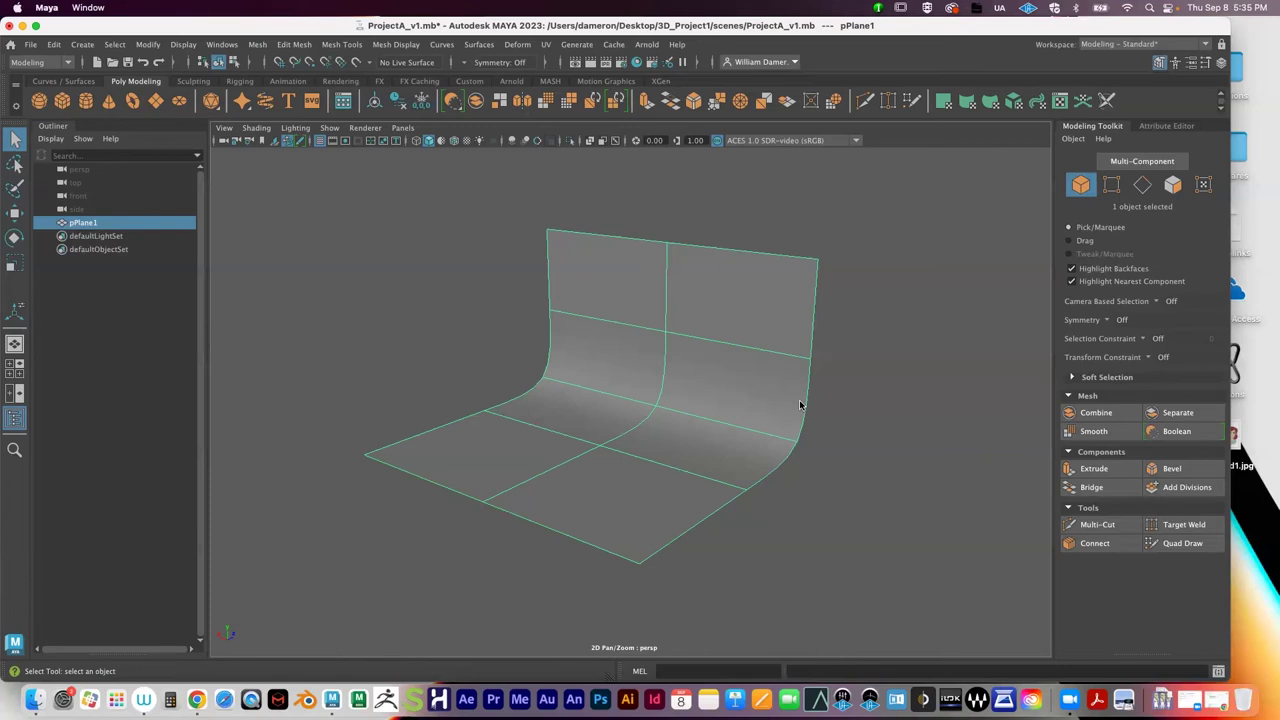
pyautogui.keyDown('alt'); pyautogui.moveTo(481, 383); pyautogui.dragTo(498, 381, button='middle'); pyautogui.keyUp('alt')
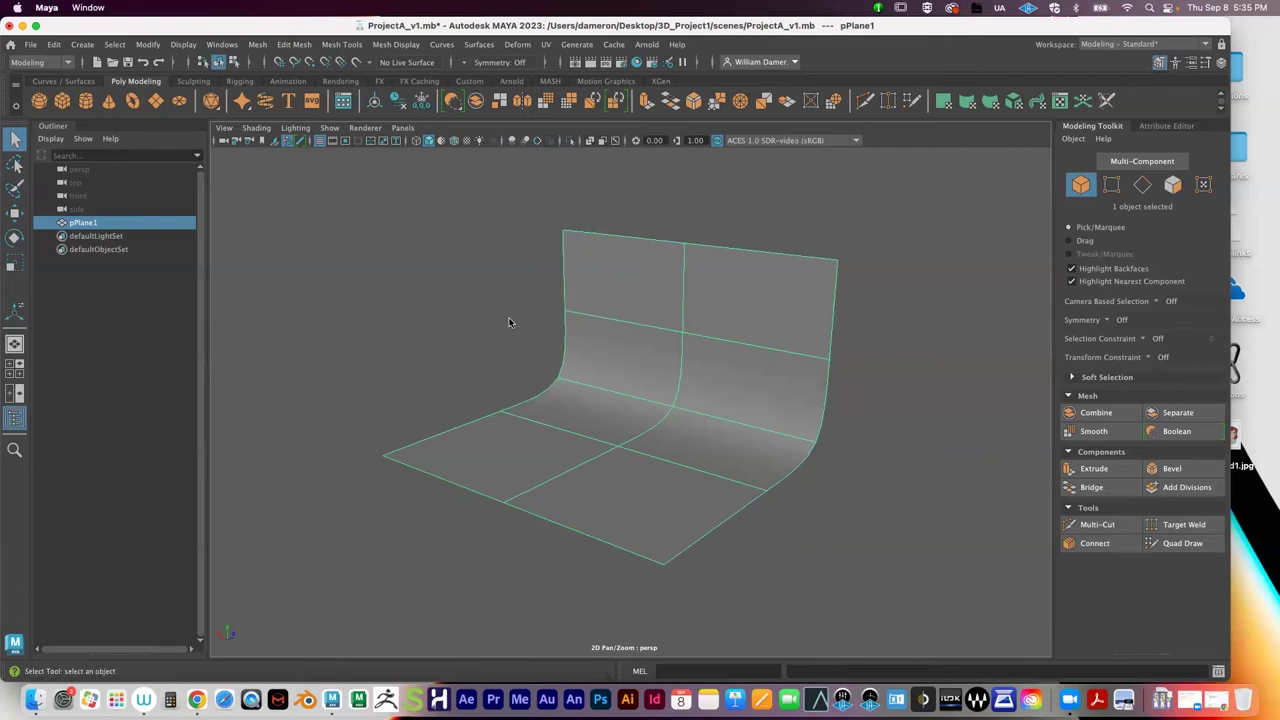
# Step: Switch the workspace to the side-by-side front and perspective layout and fit the whole backdrop in the front view
pyautogui.click(15, 369)
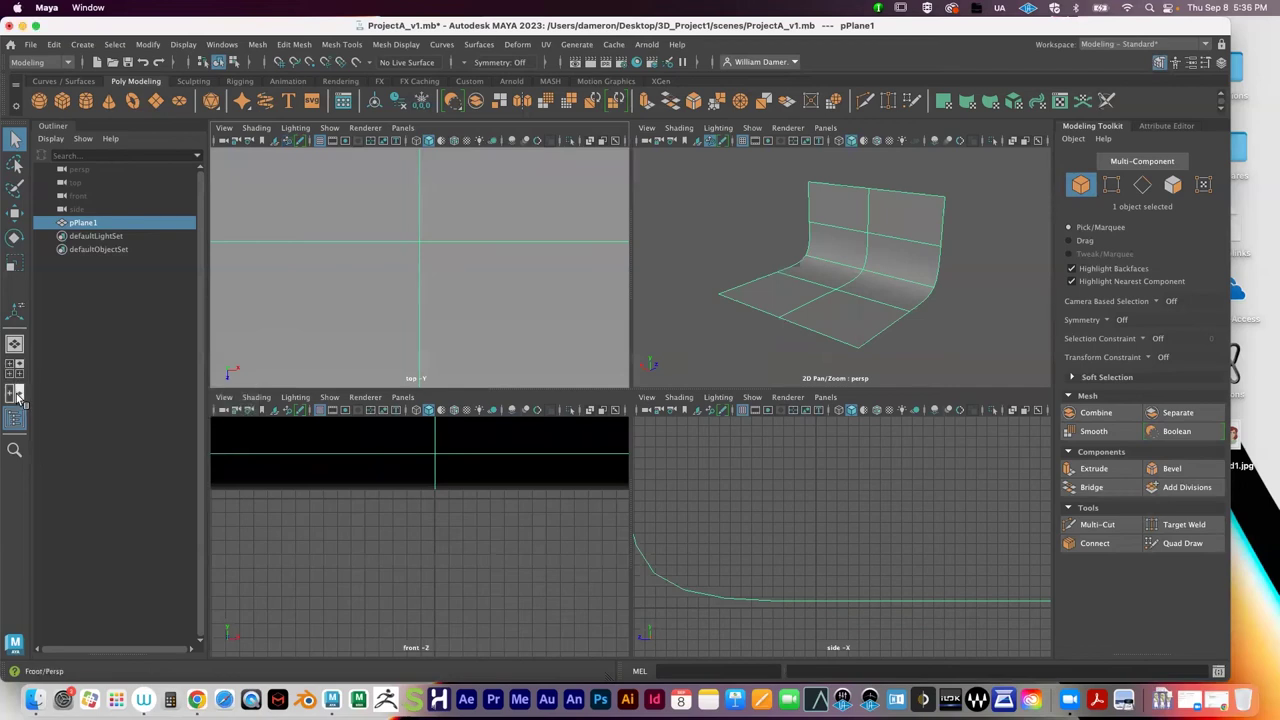
pyautogui.click(15, 390)
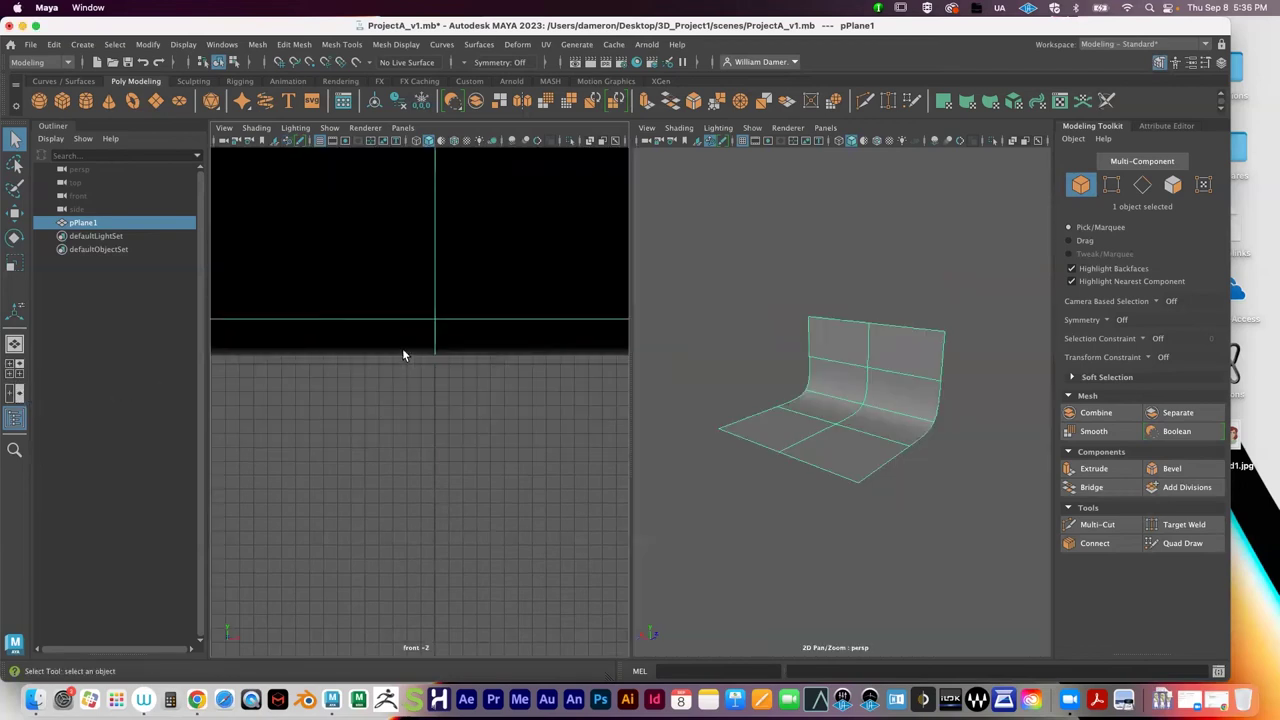
pyautogui.scroll(-6, 403, 355)
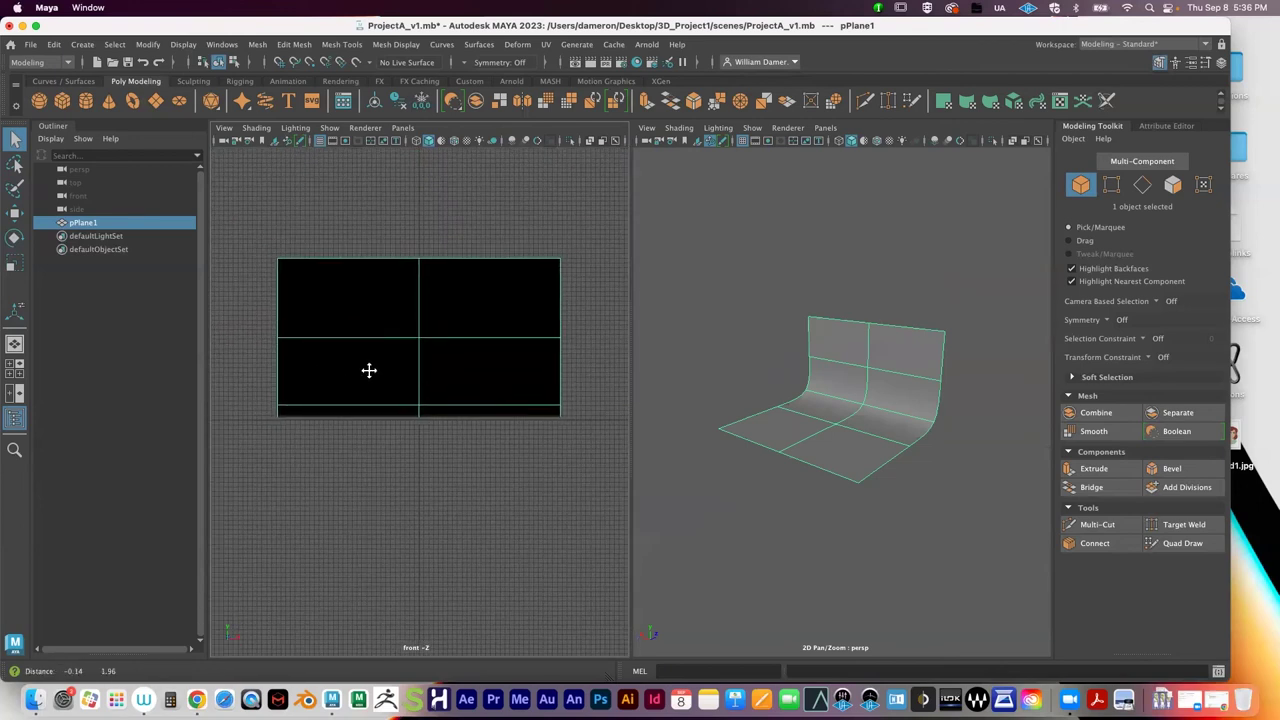
pyautogui.scroll(5, 849, 360)
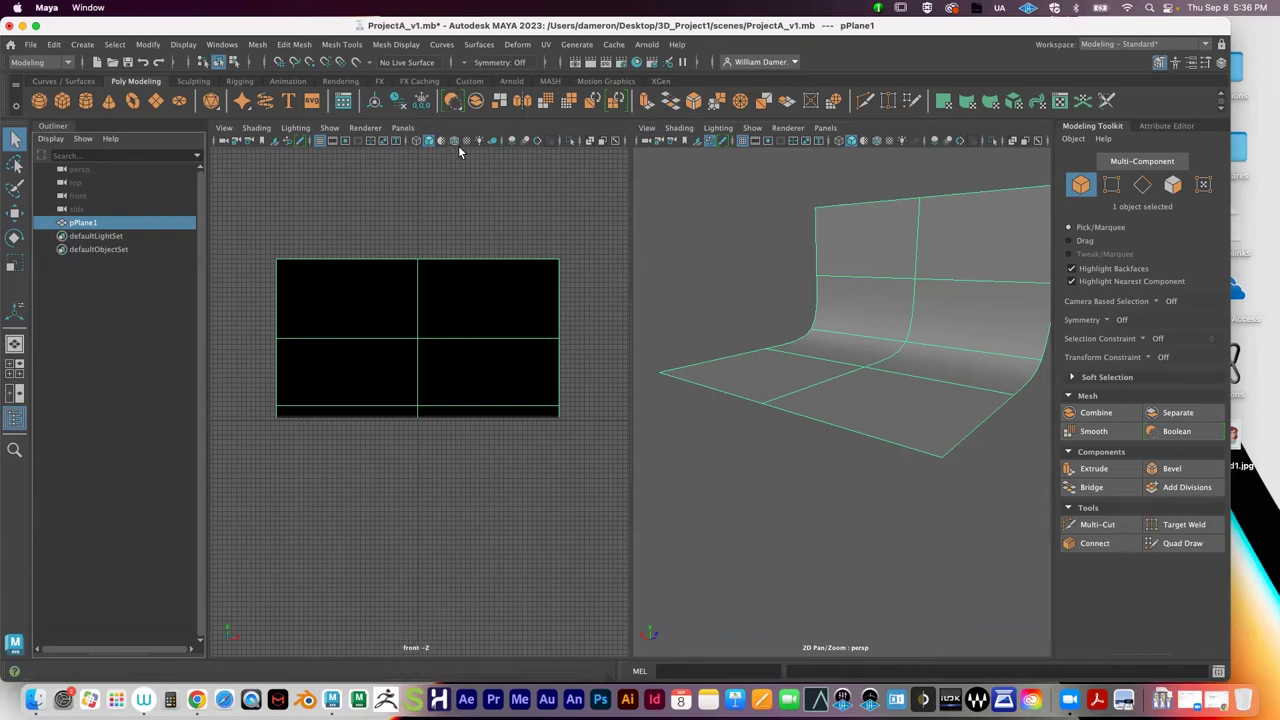
# Step: Replace the front view with the orthographic top view and frame the whole backdrop in it
pyautogui.click(408, 129)
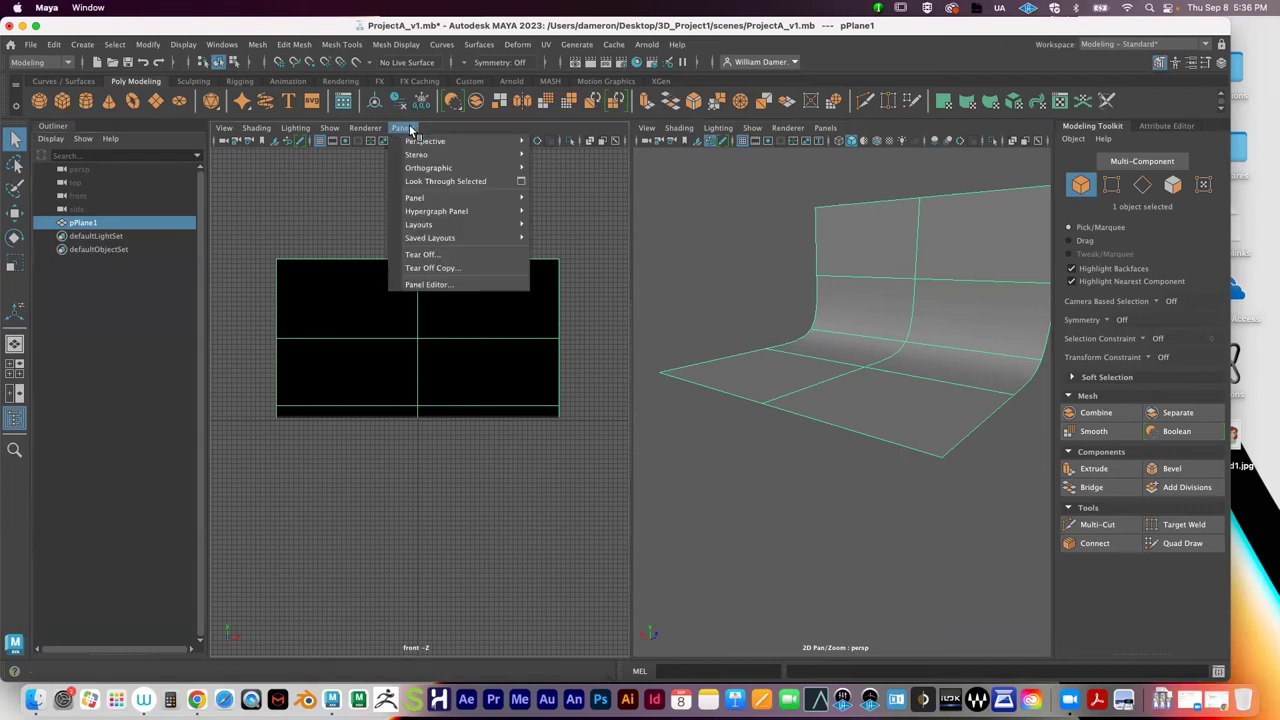
pyautogui.moveTo(440, 168)
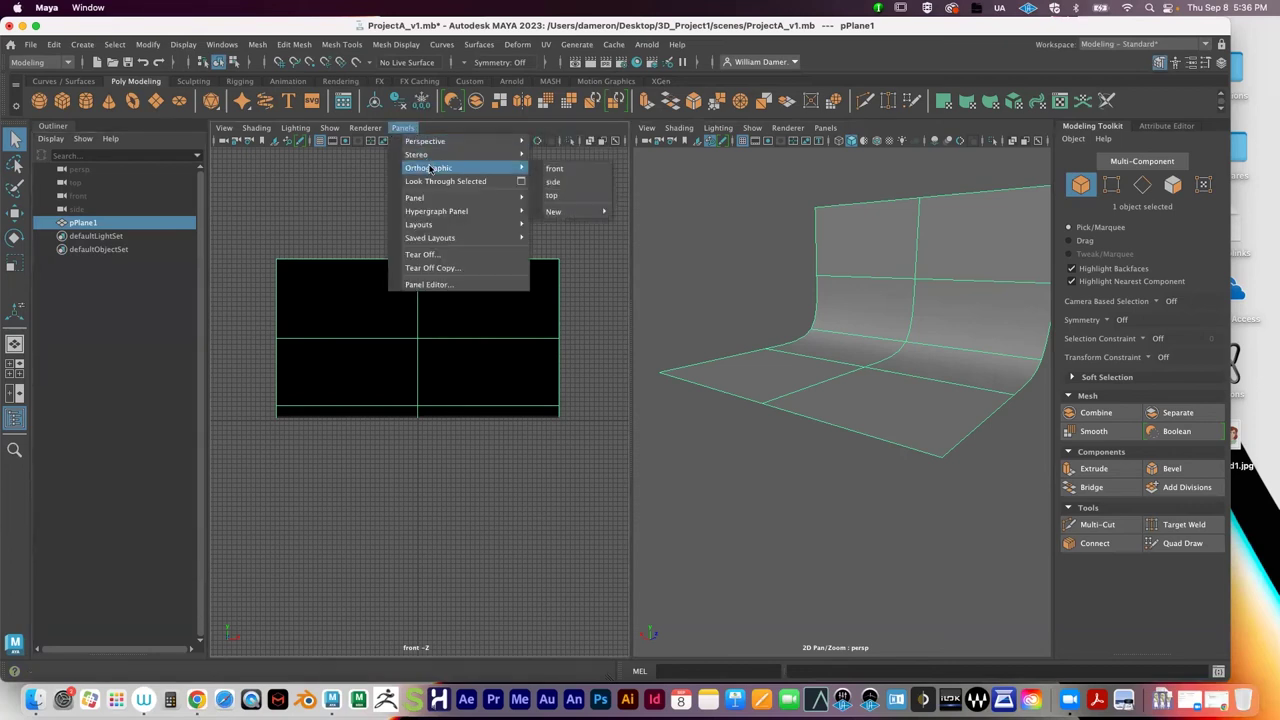
pyautogui.click(555, 196)
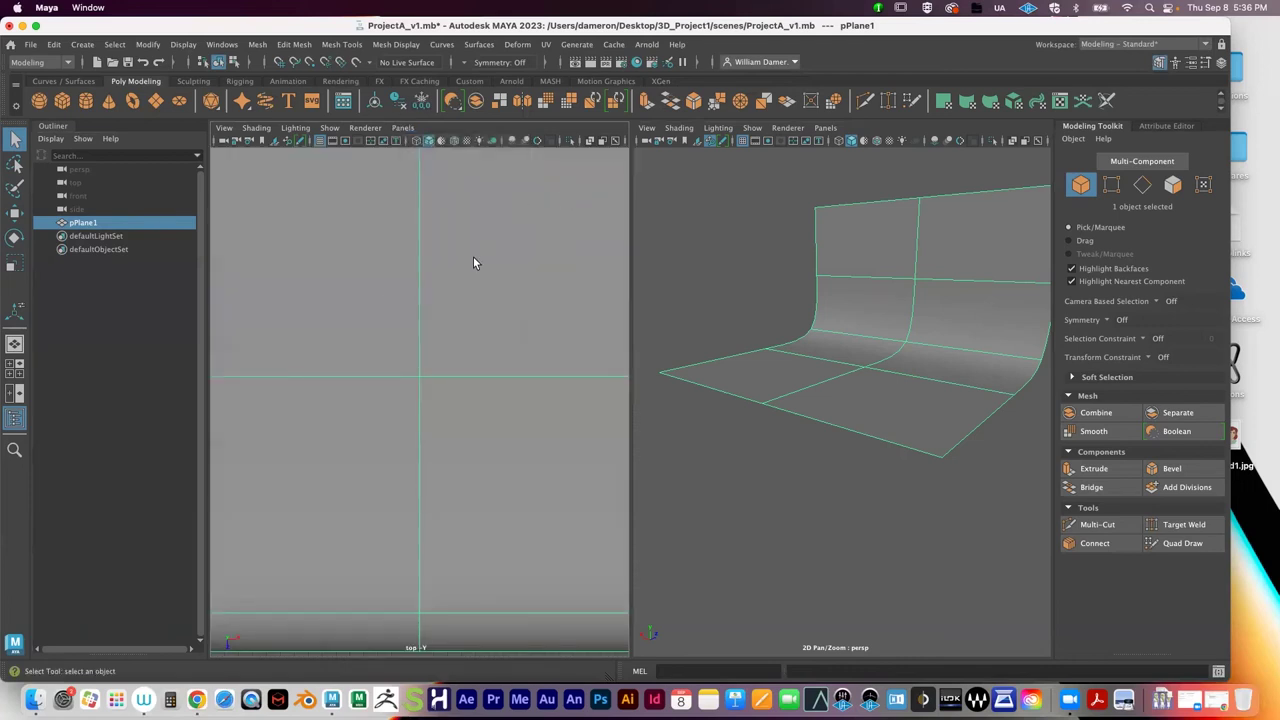
pyautogui.scroll(-10, 478, 261)
pyautogui.keyDown('alt'); pyautogui.moveTo(358, 254); pyautogui.dragTo(352, 272, button='middle'); pyautogui.keyUp('alt')
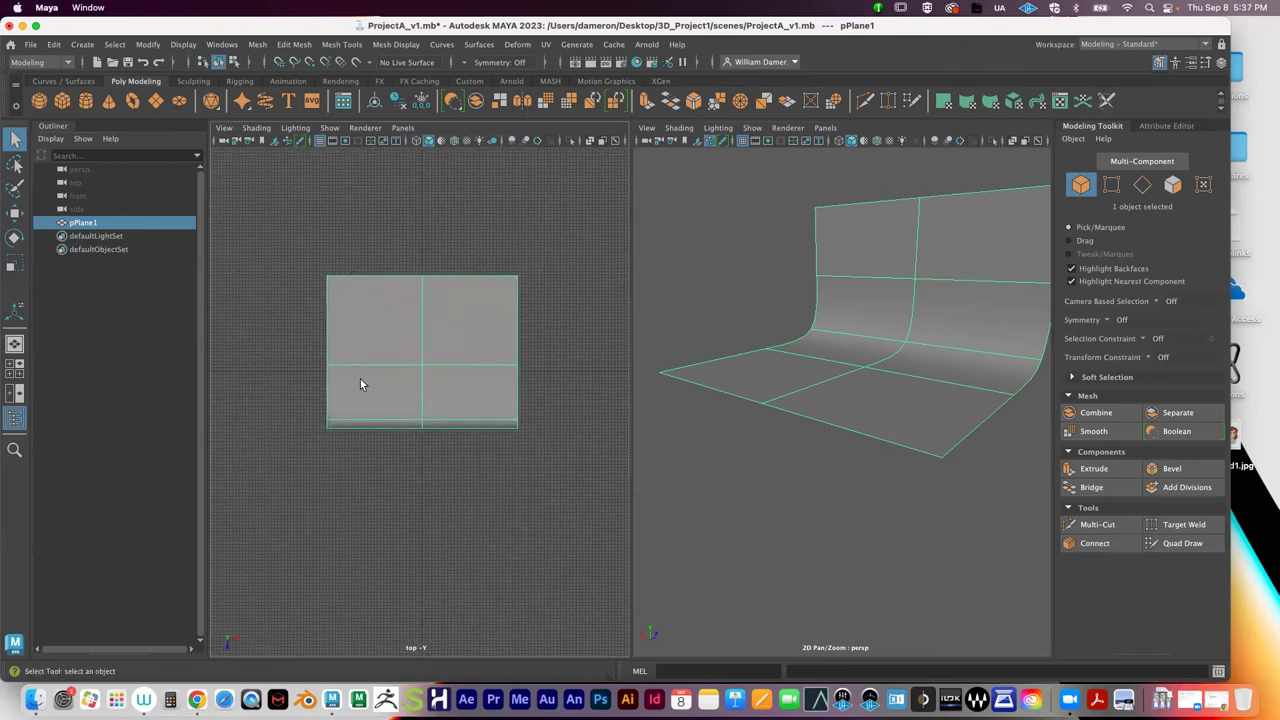
# Step: Replace the top view with the orthographic side view and frame the backdrop's full curved profile
pyautogui.click(403, 128)
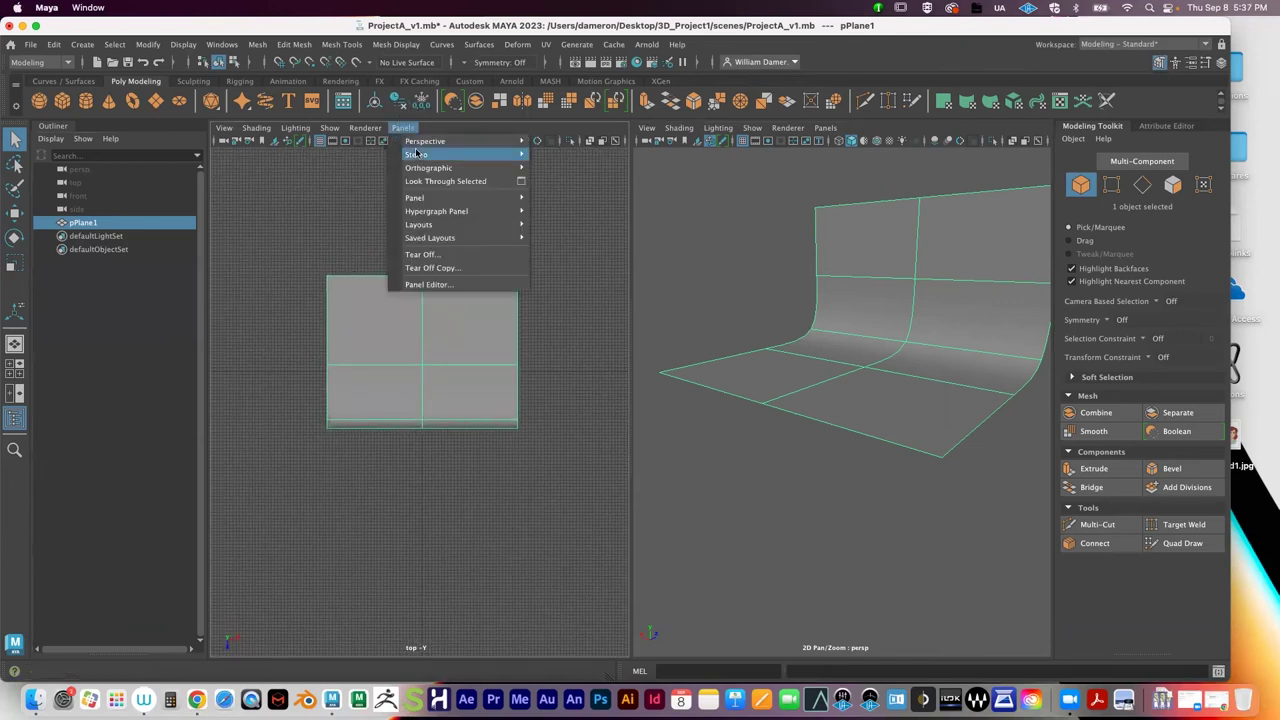
pyautogui.click(576, 183)
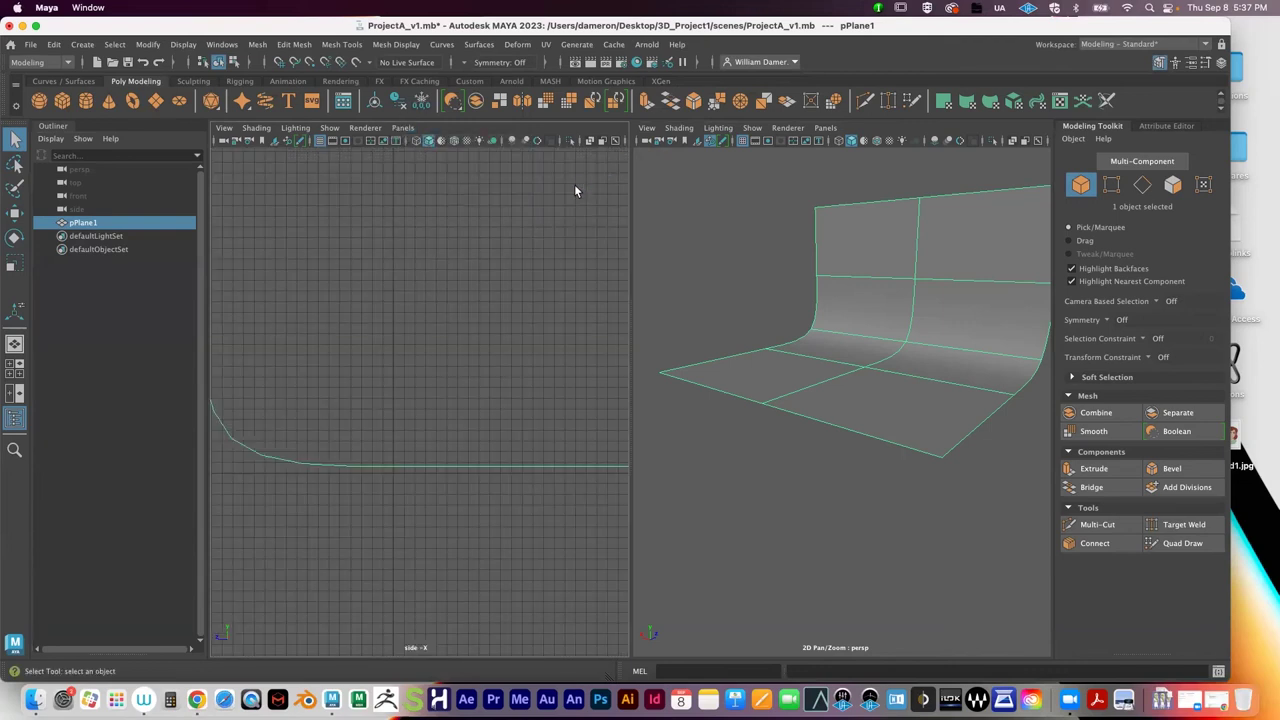
pyautogui.keyDown('alt'); pyautogui.moveTo(465, 390); pyautogui.dragTo(337, 391, button='right'); pyautogui.keyUp('alt')
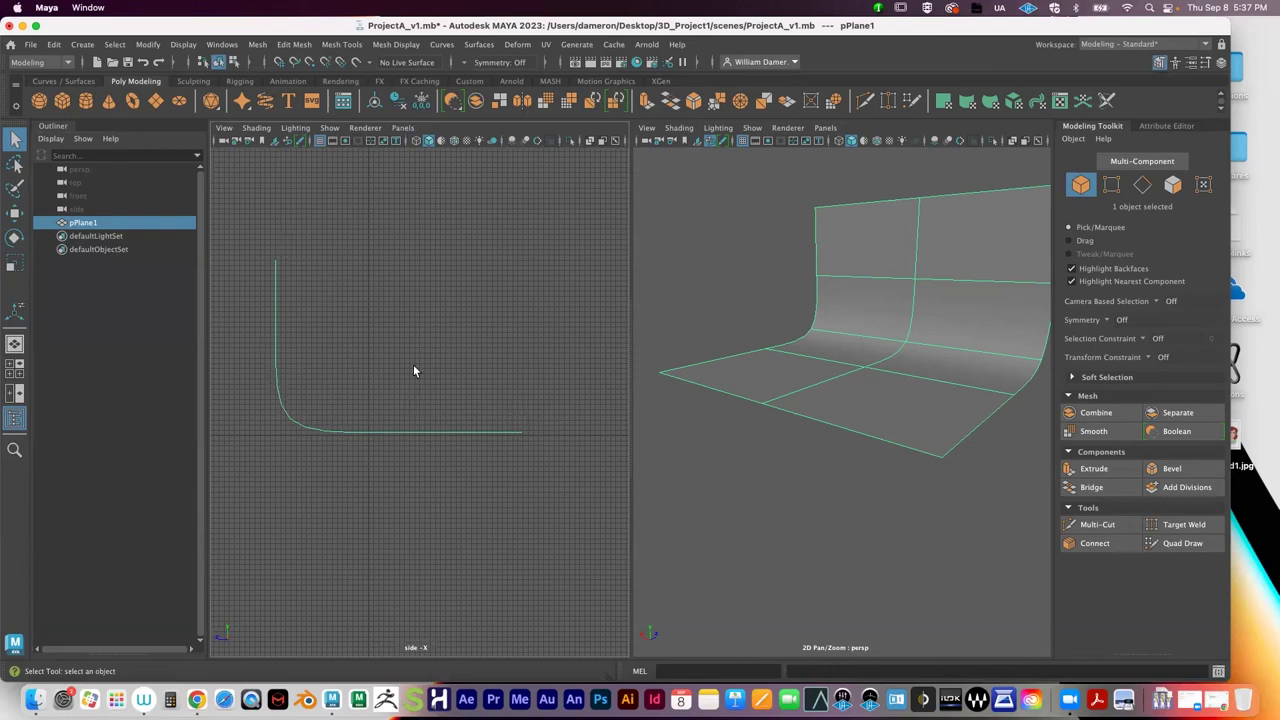
# Step: Replace the side view with the perspective camera and orbit the backdrop slightly
pyautogui.click(399, 128)
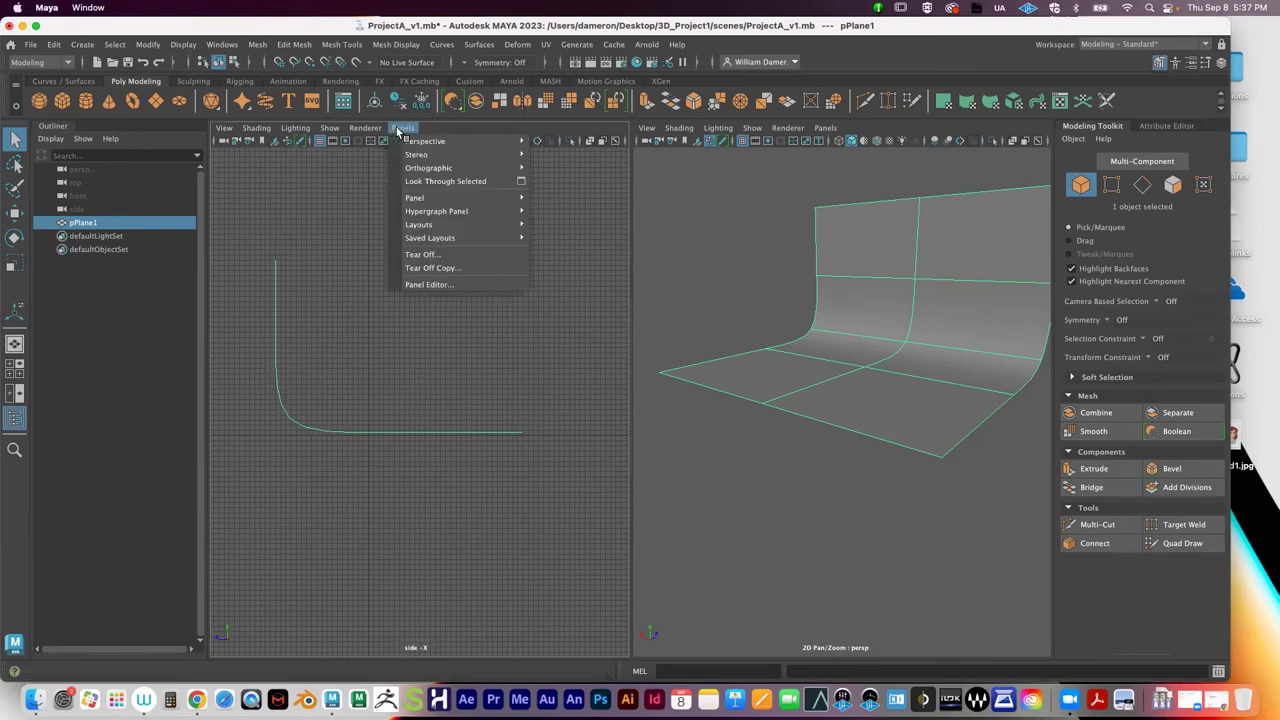
pyautogui.moveTo(420, 168)
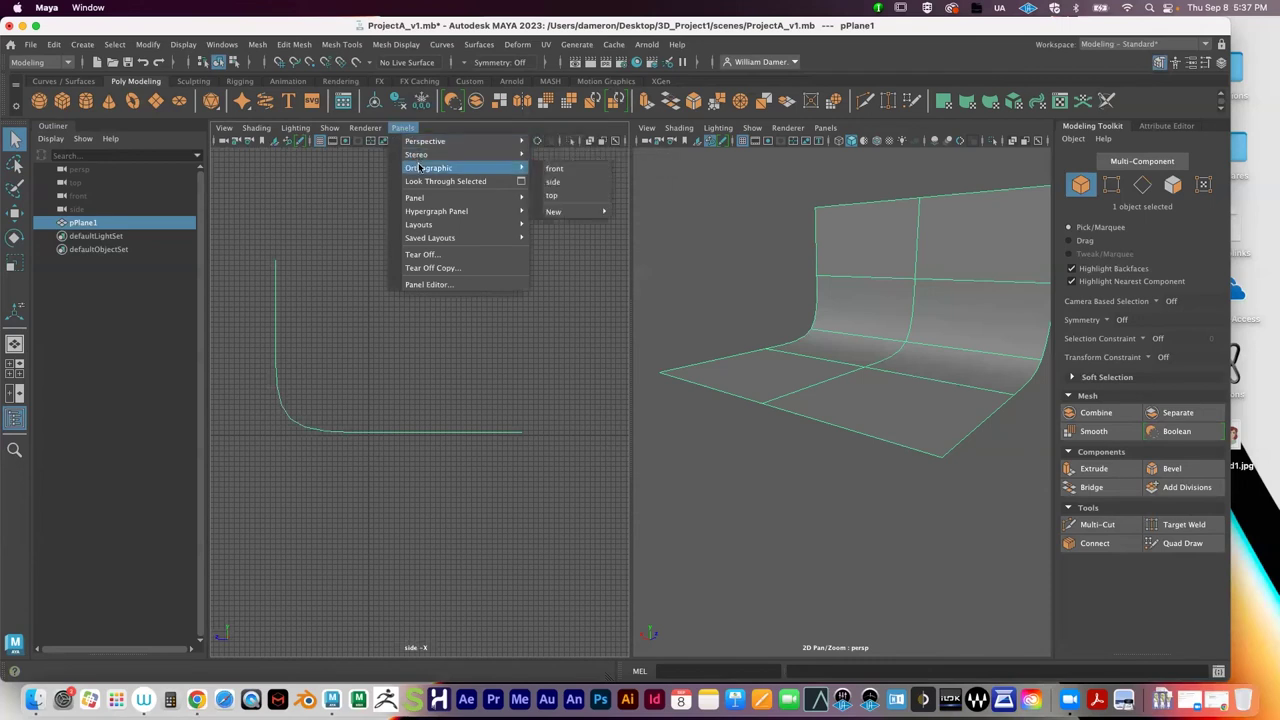
pyautogui.moveTo(463, 143)
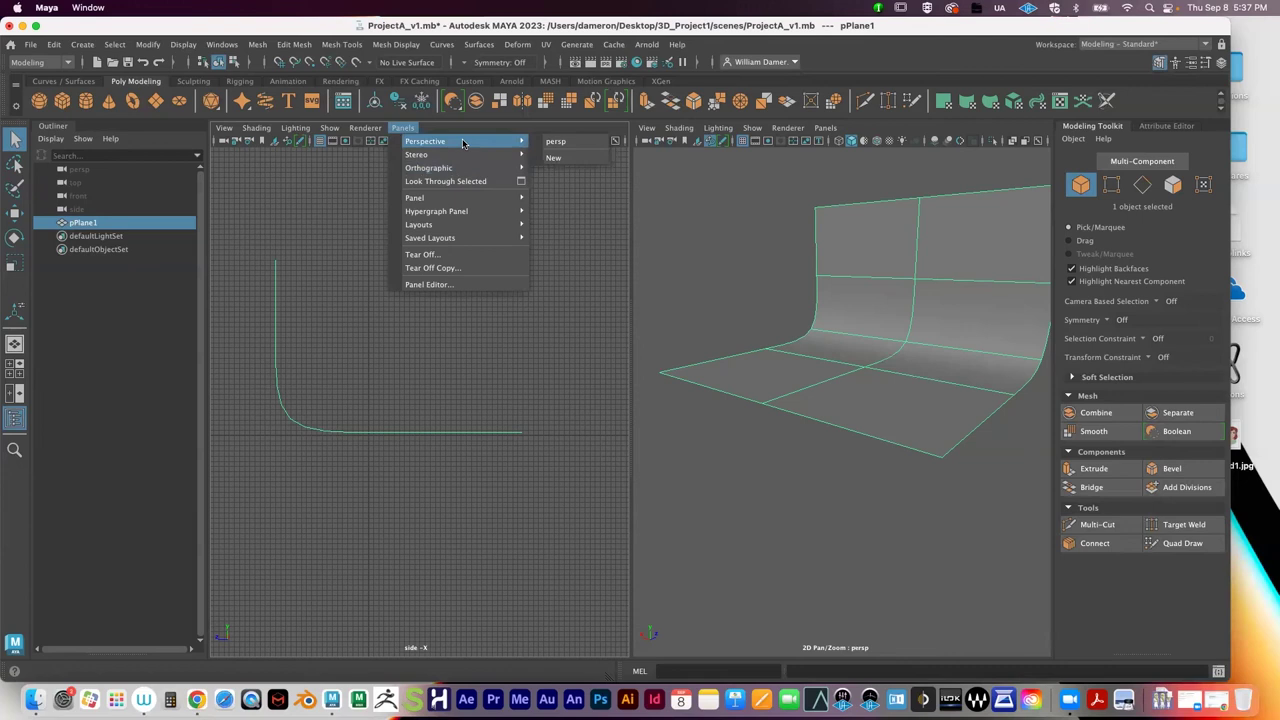
pyautogui.click(588, 143)
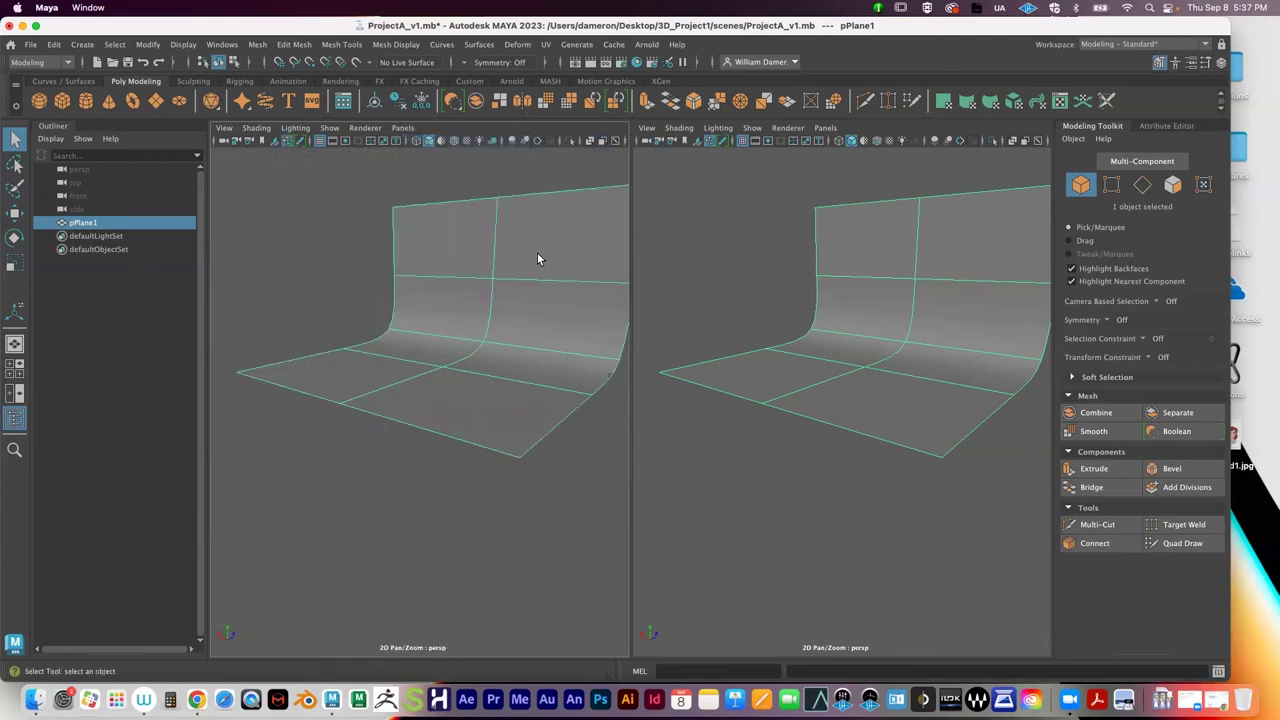
pyautogui.moveTo(491, 286)
pyautogui.keyDown('alt'); pyautogui.mouseDown()
pyautogui.moveTo(543, 277)
pyautogui.moveTo(481, 289)
pyautogui.mouseUp(); pyautogui.keyUp('alt')
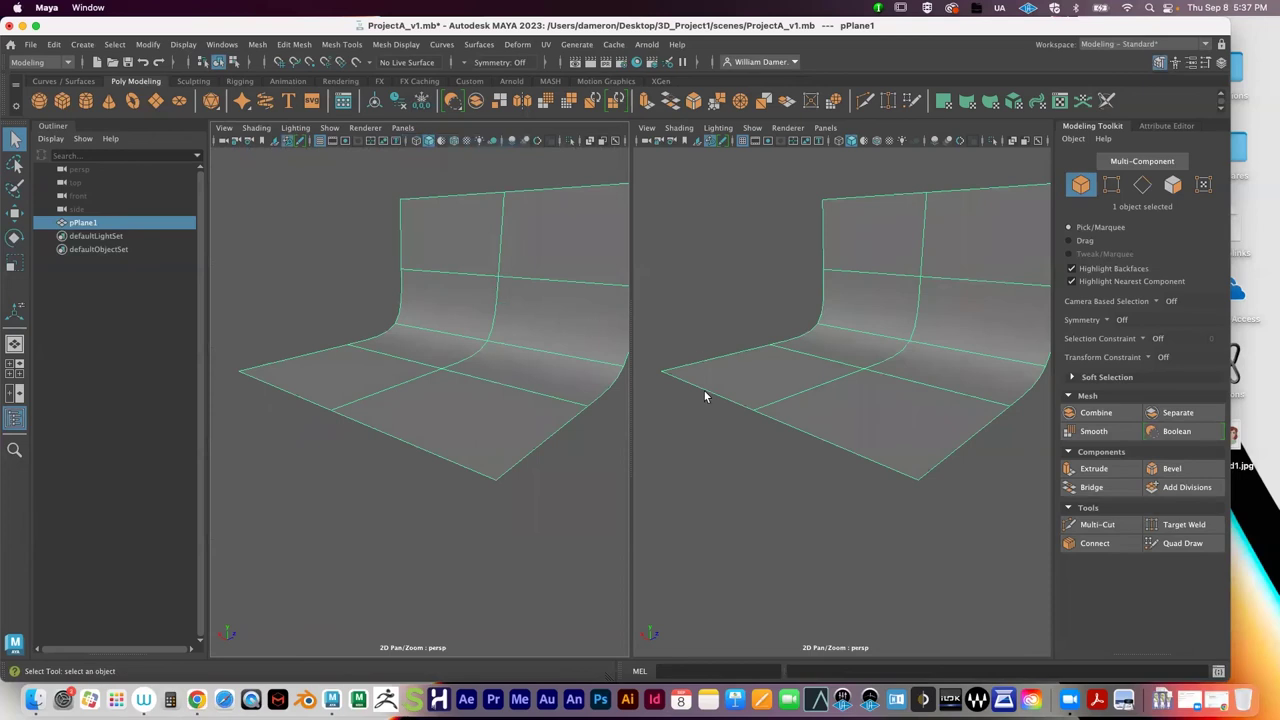
pyautogui.click(401, 127)
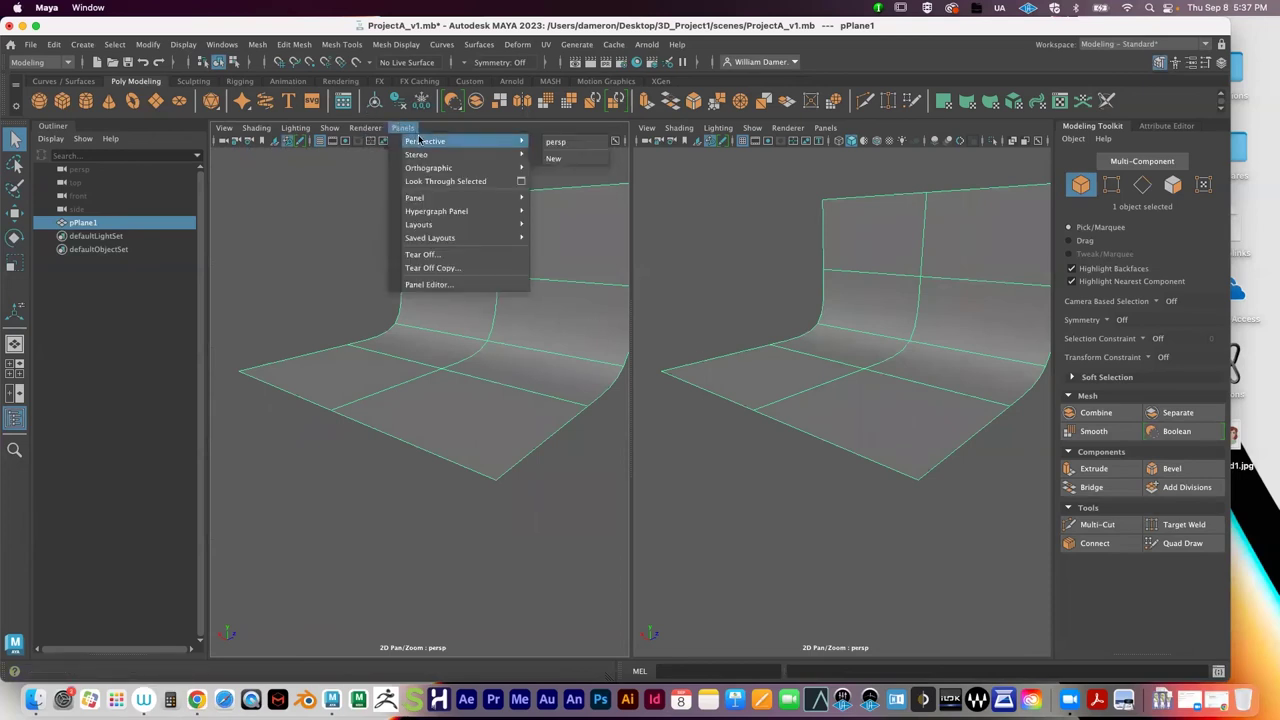
pyautogui.moveTo(443, 167)
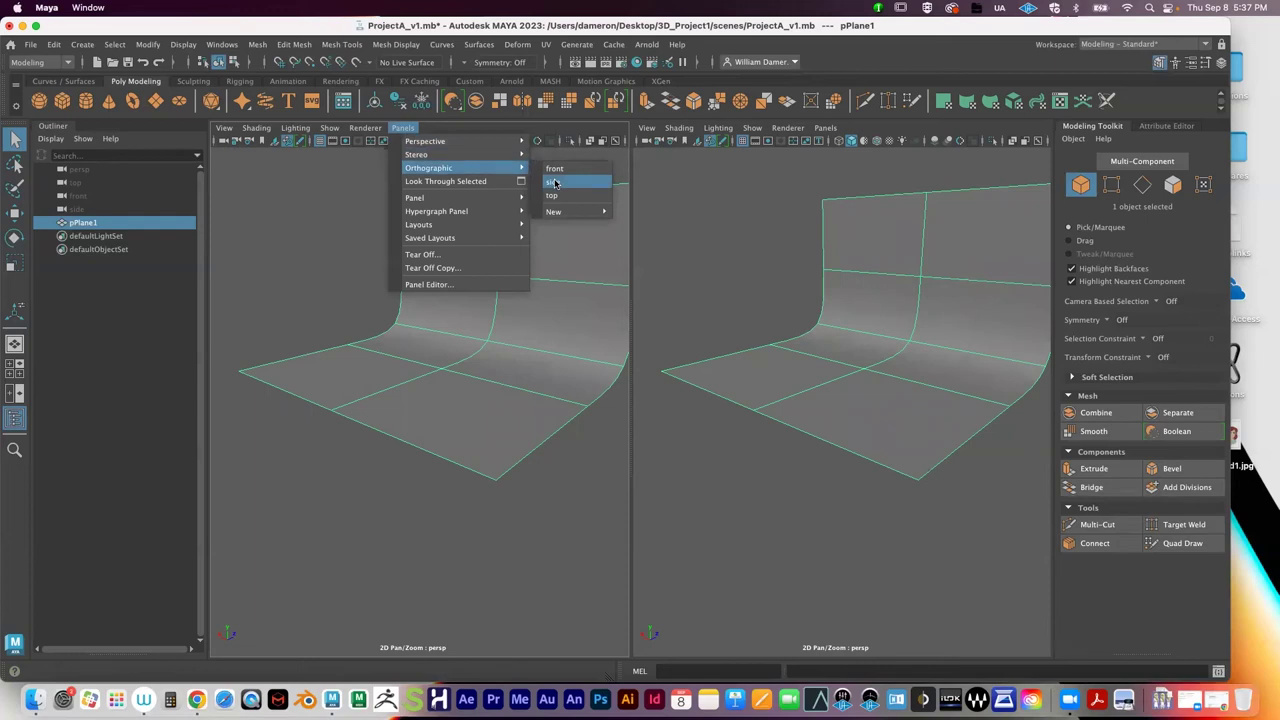
pyautogui.click(506, 126)
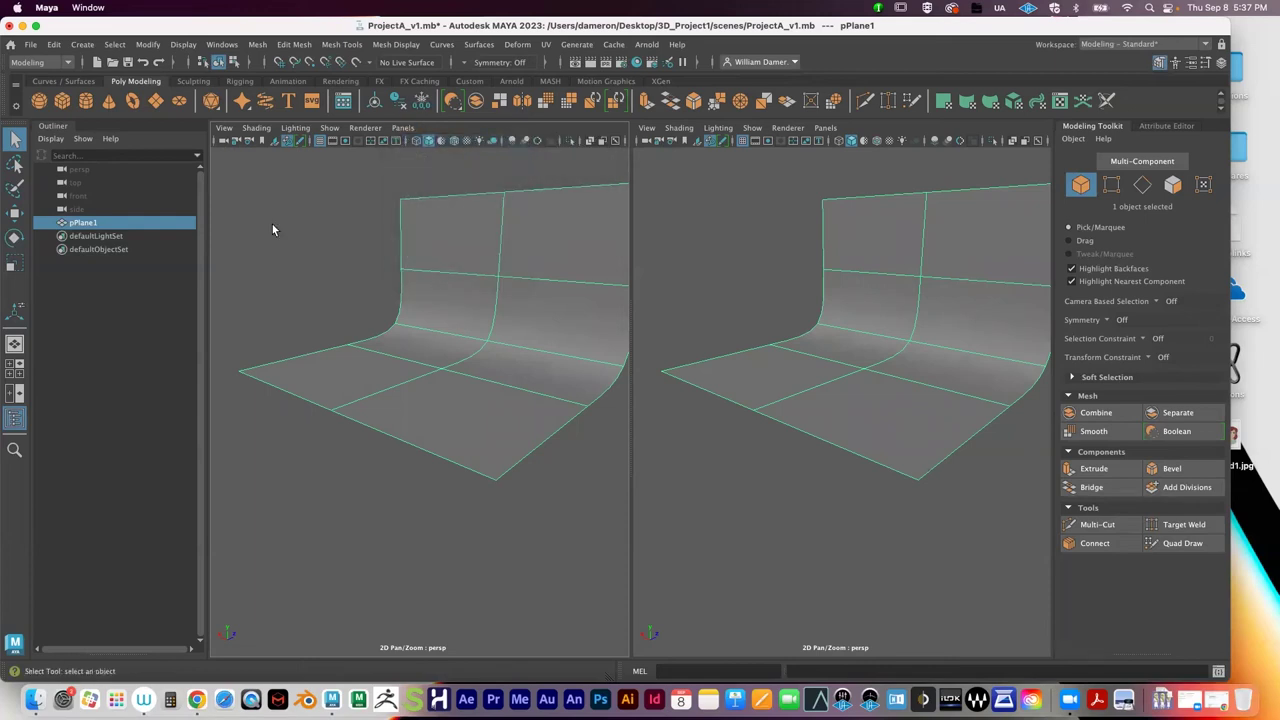
# Step: Show the backdrop in the four-view layout with the top, perspective, front and side cameras
pyautogui.click(15, 362)
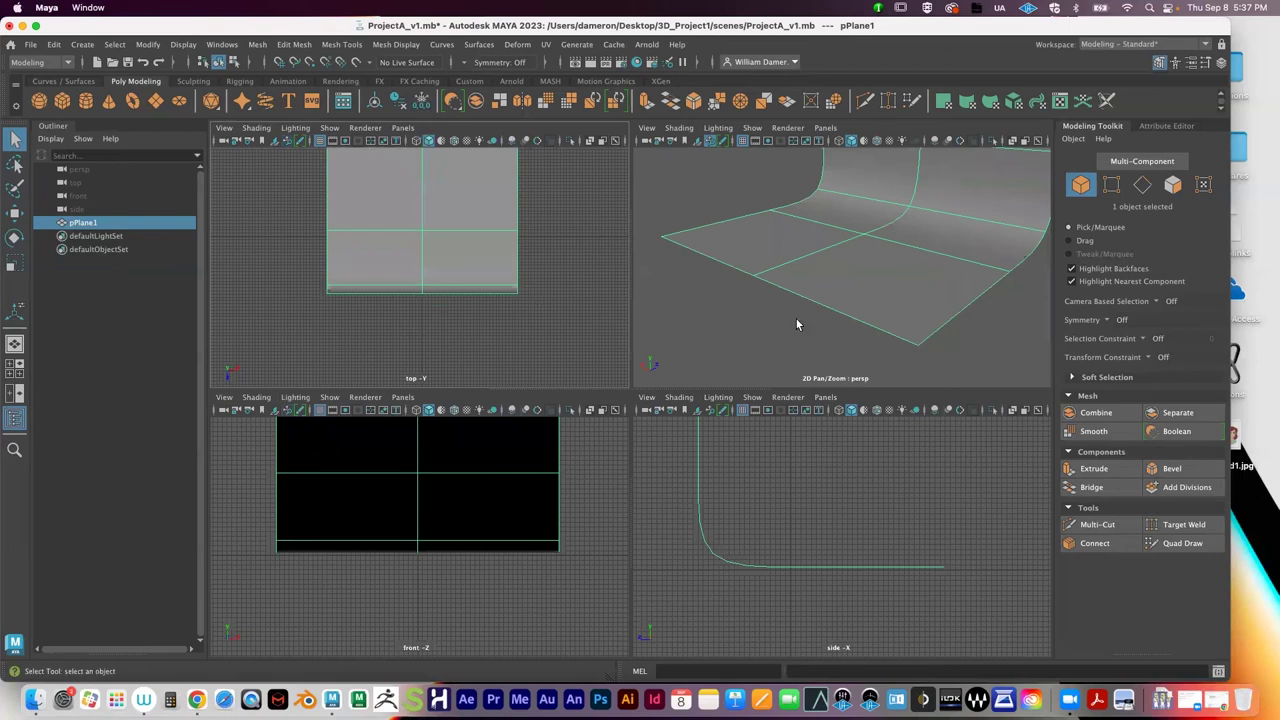
pyautogui.click(825, 128)
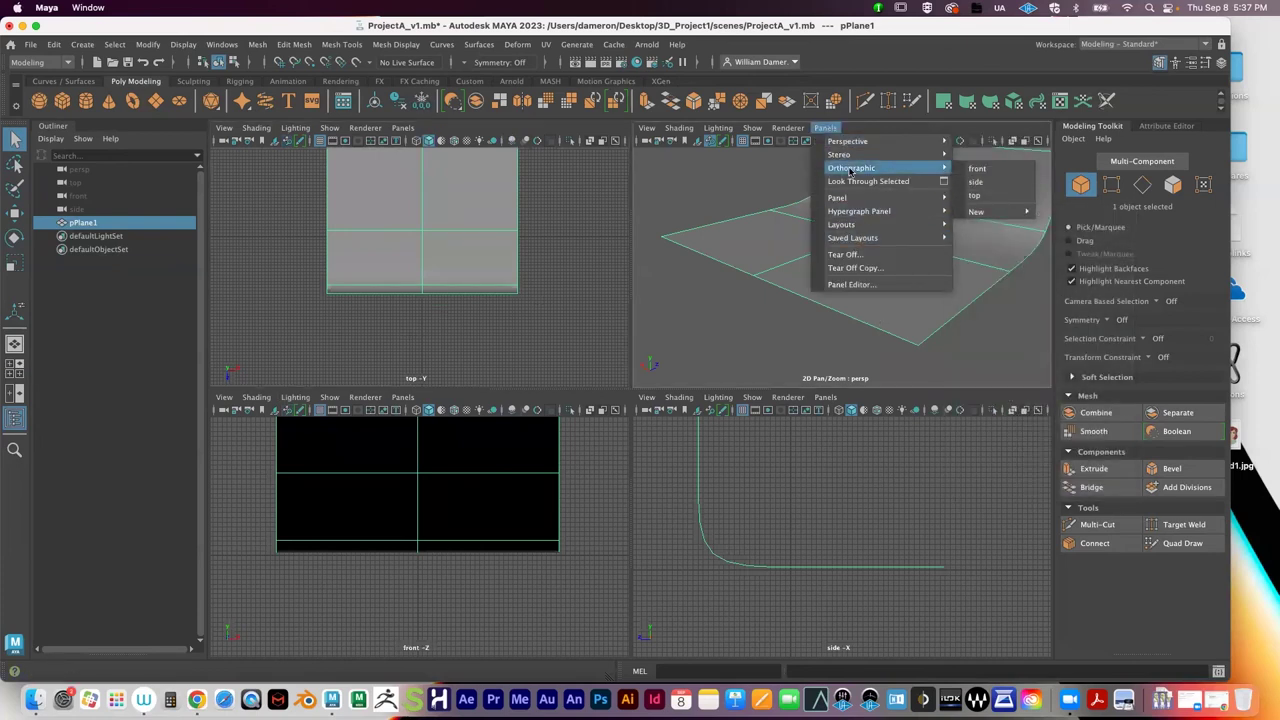
pyautogui.click(830, 128)
pyautogui.click(400, 128)
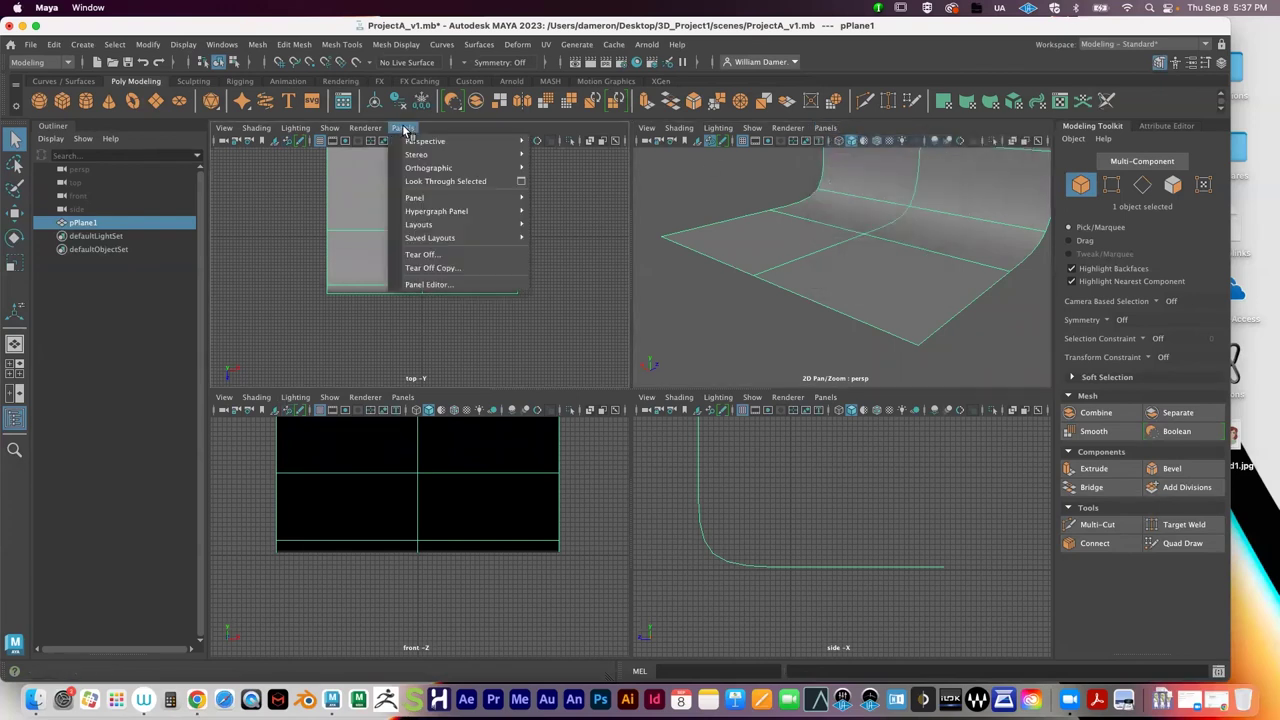
pyautogui.click(408, 128)
# Step: Return to the side-by-side front and perspective layout and replace the front view with the orthographic top view
pyautogui.click(15, 393)
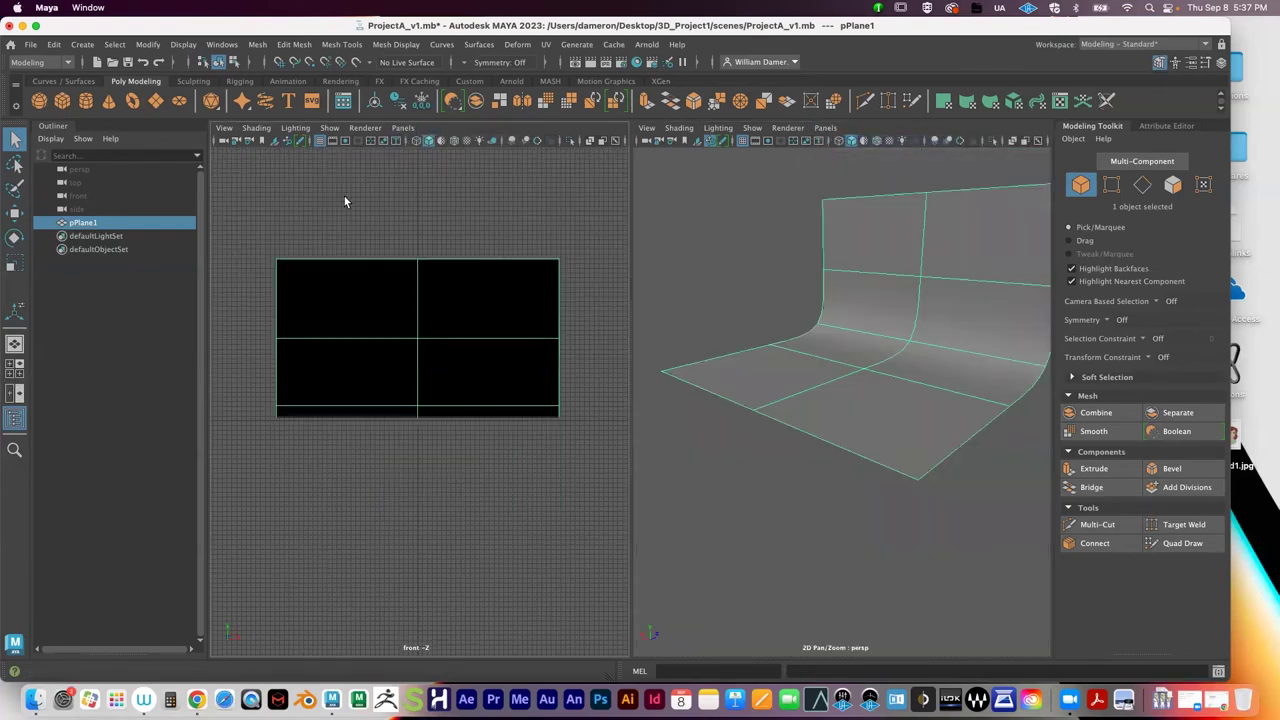
pyautogui.click(405, 128)
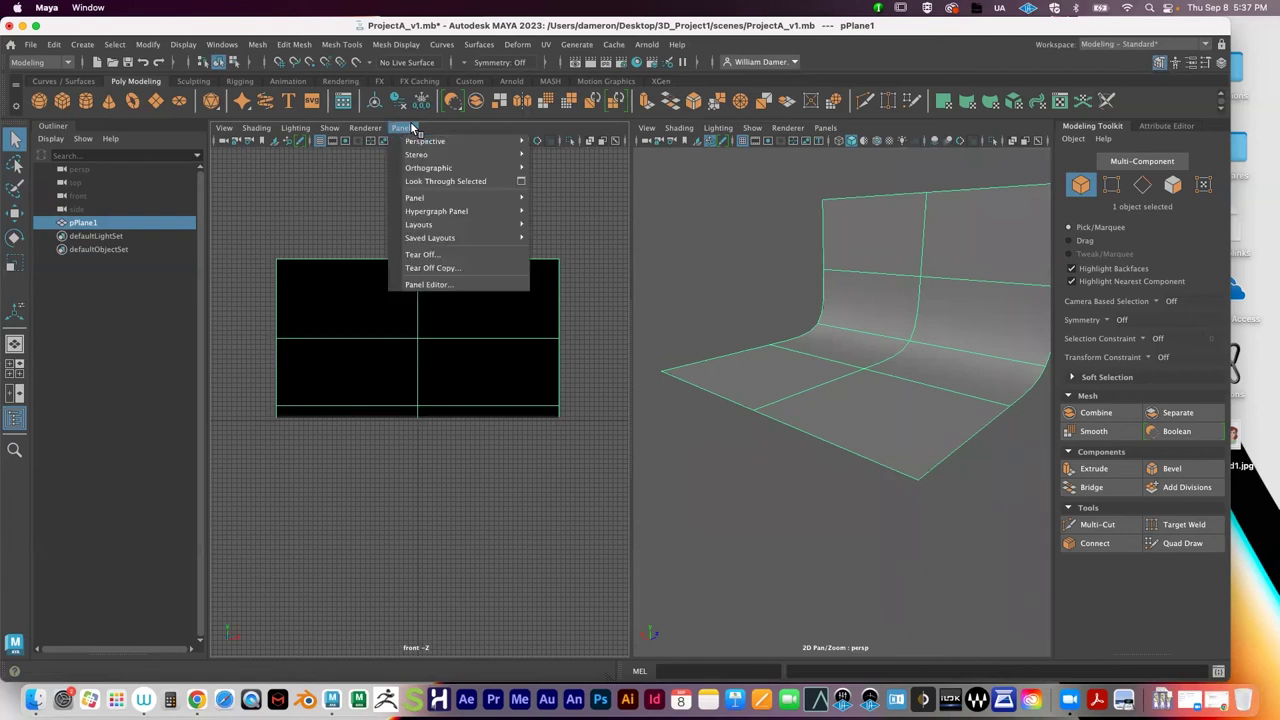
pyautogui.click(15, 393)
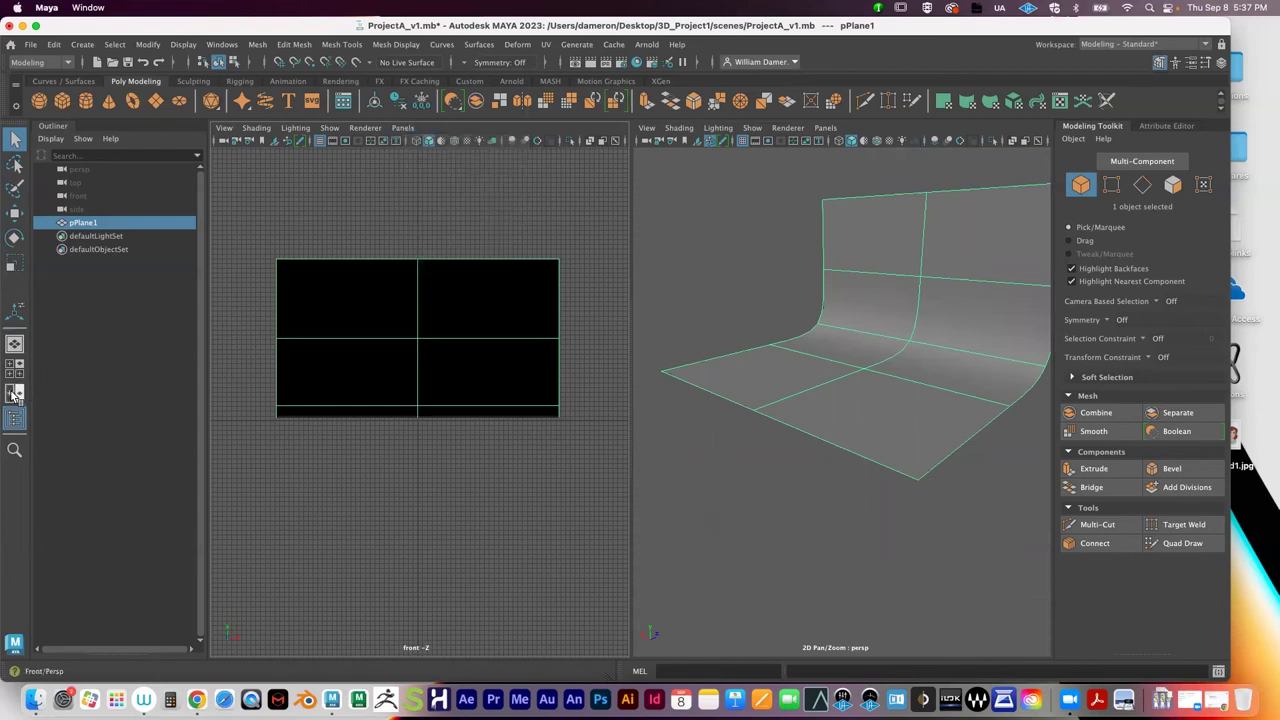
pyautogui.click(405, 129)
pyautogui.moveTo(425, 167)
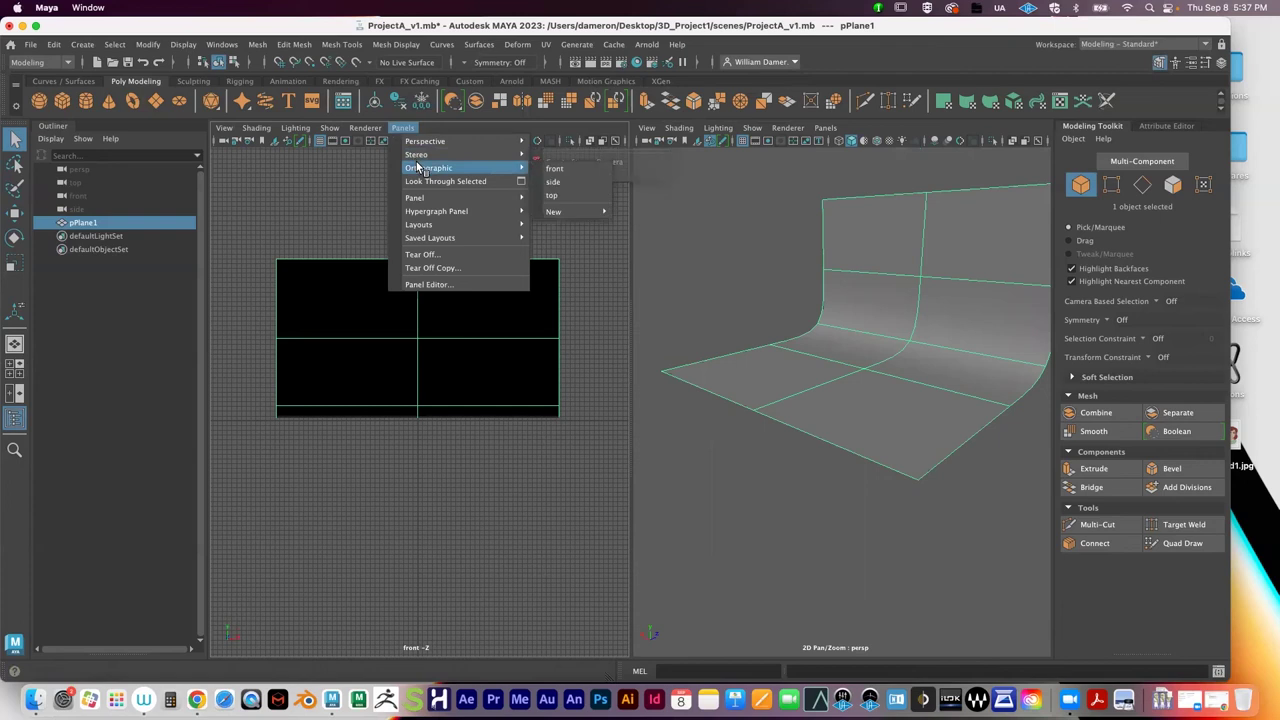
pyautogui.click(562, 195)
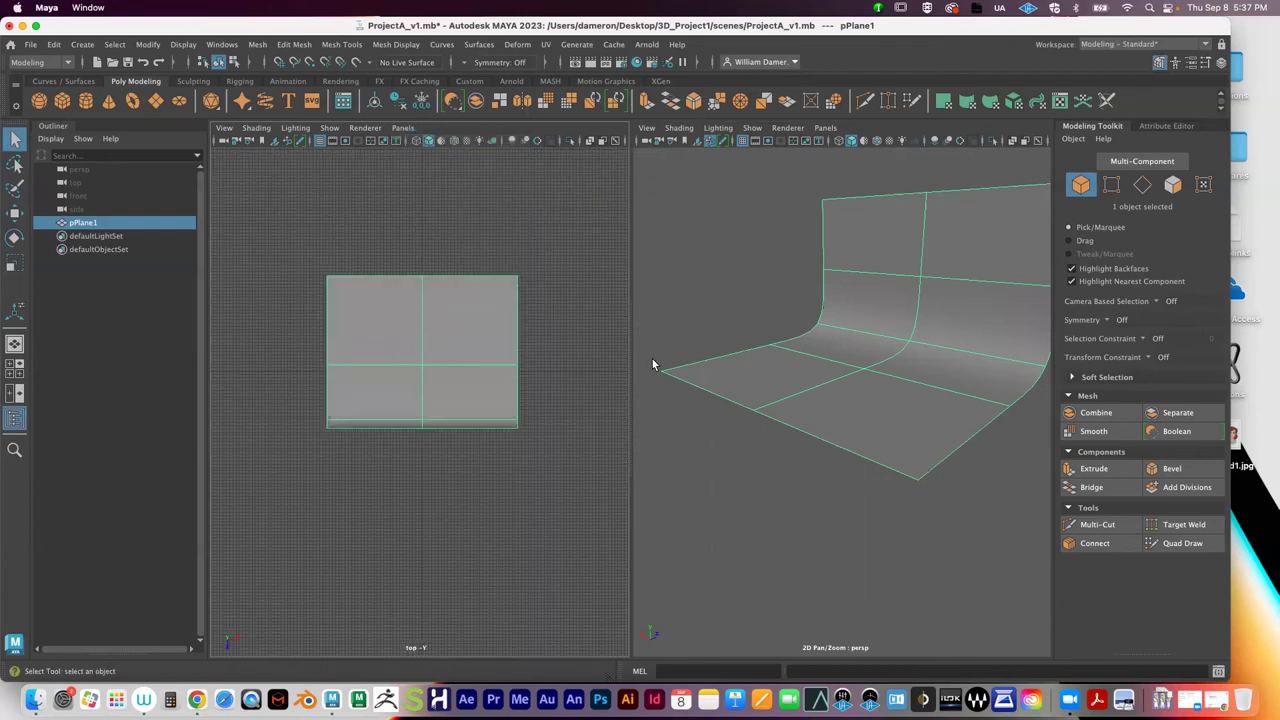
# Step: Create a new camera with the perspective view maximized, and frame the camera up close from the side
pyautogui.press('space')
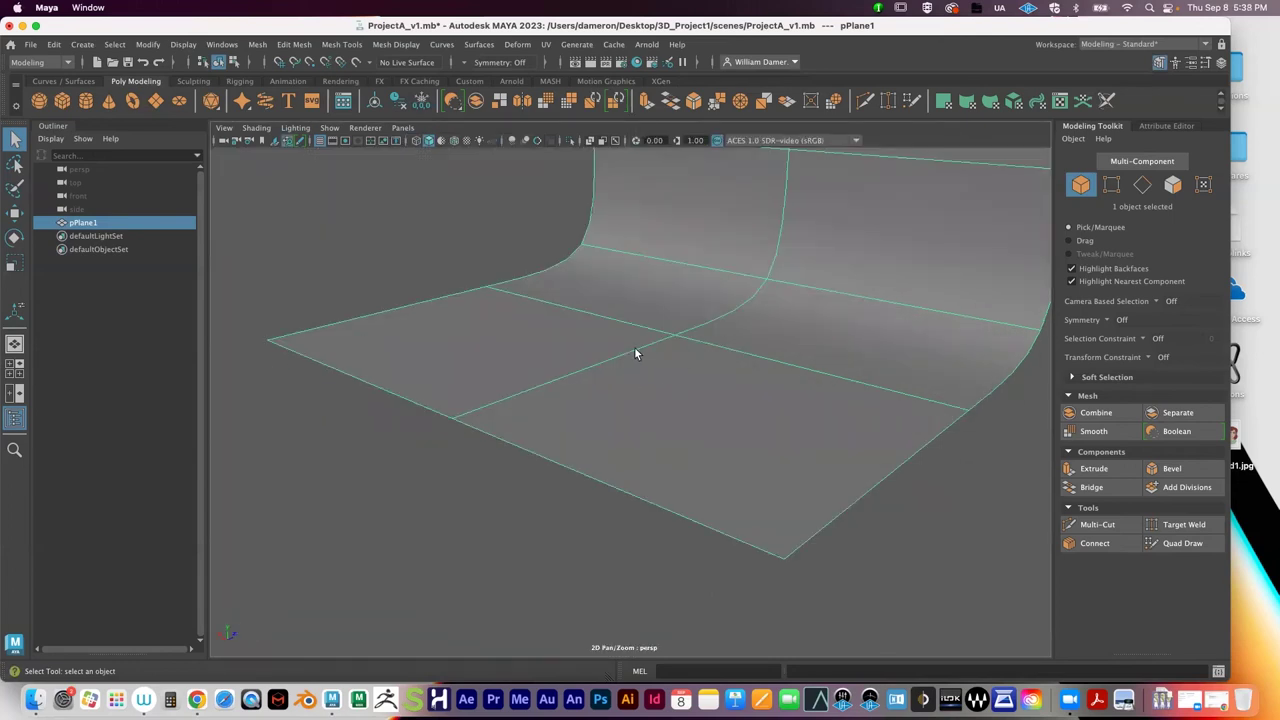
pyautogui.scroll(-5, 617, 306)
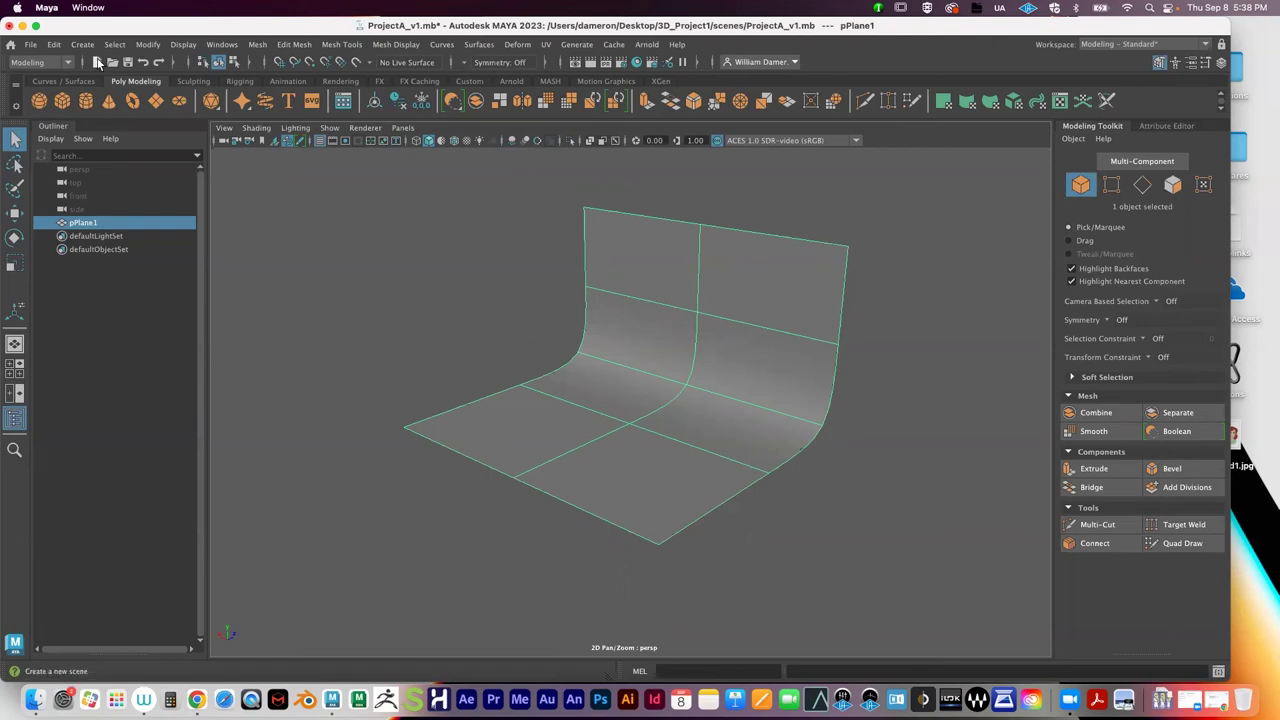
pyautogui.click(82, 45)
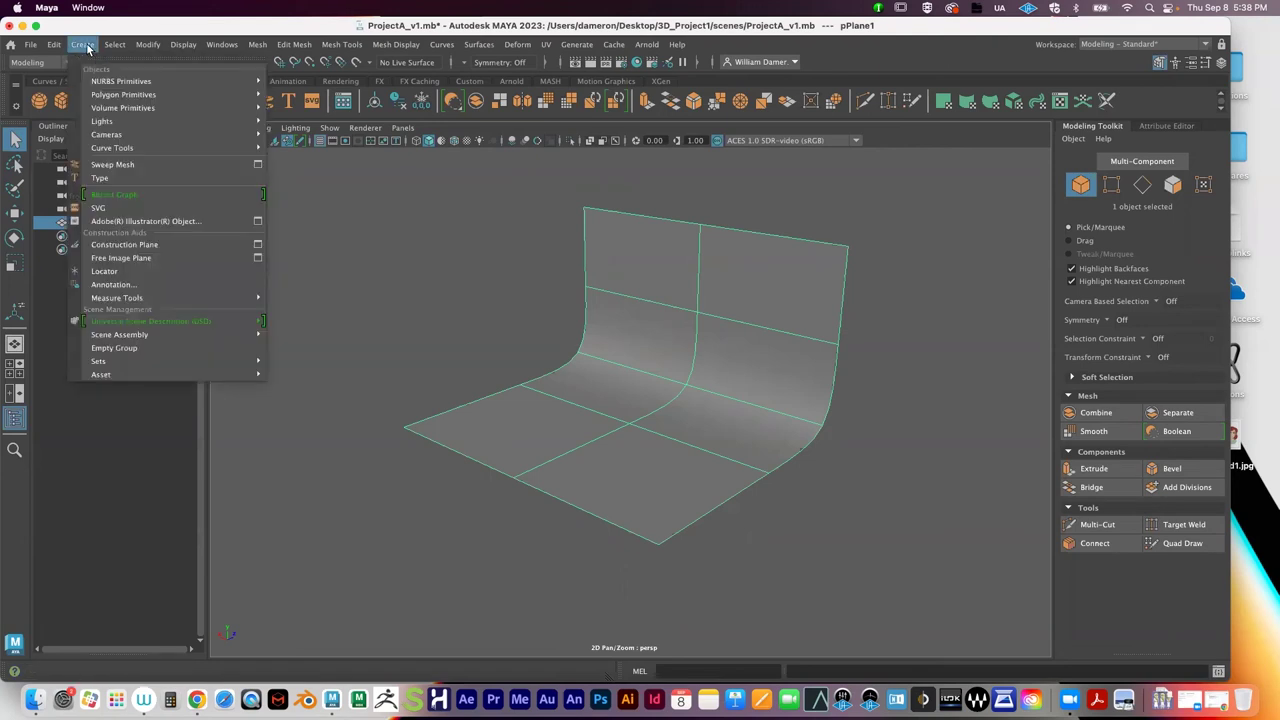
pyautogui.moveTo(113, 133)
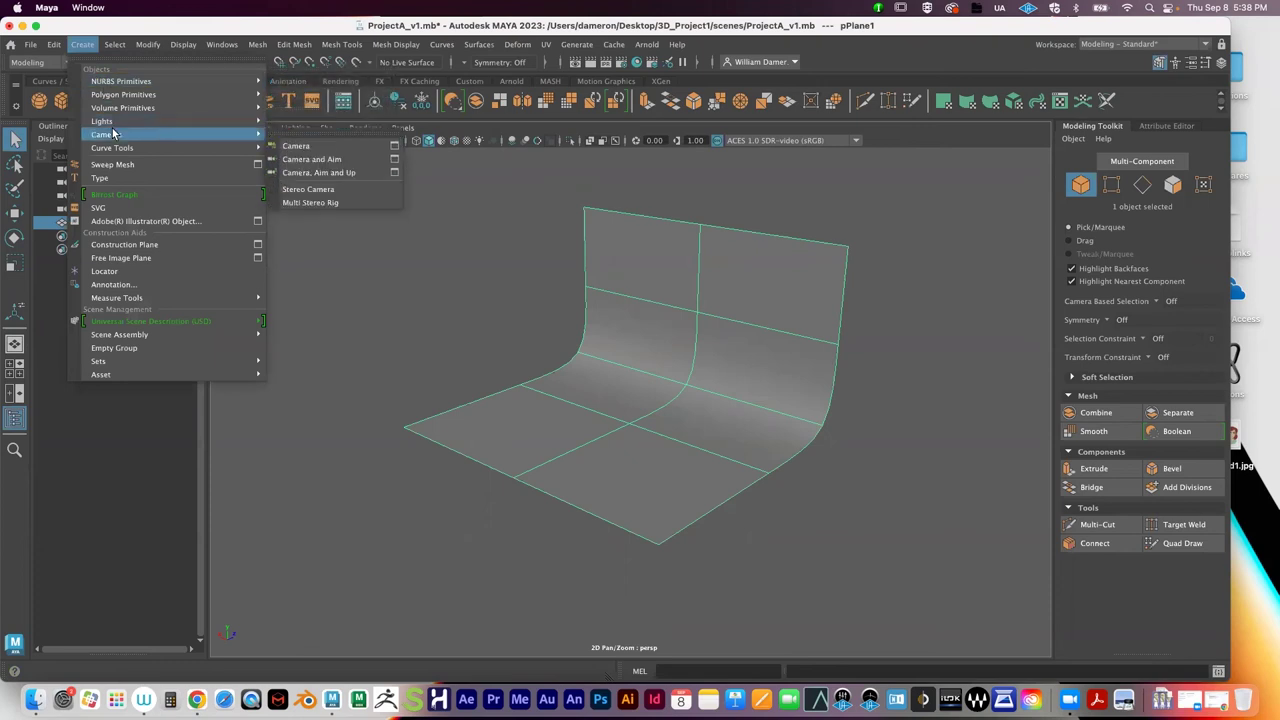
pyautogui.click(368, 153)
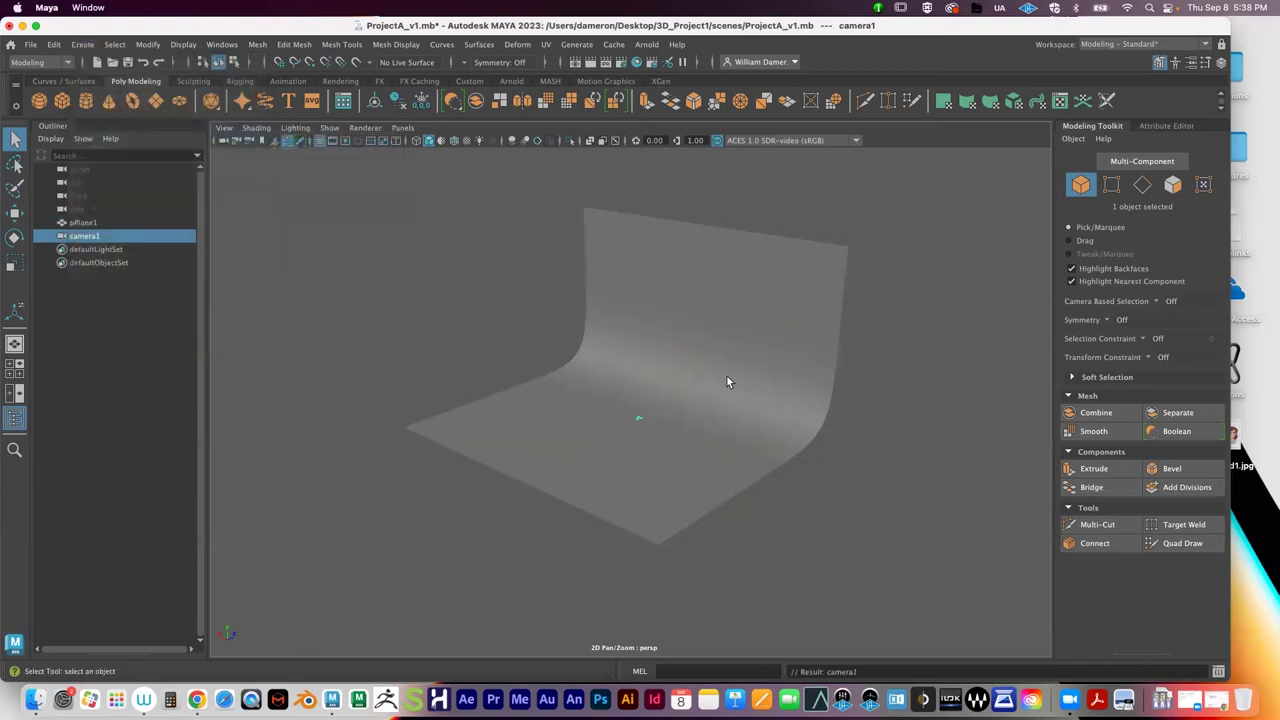
pyautogui.press('f')
pyautogui.keyDown('alt'); pyautogui.moveTo(674, 412); pyautogui.dragTo(426, 377); pyautogui.keyUp('alt')
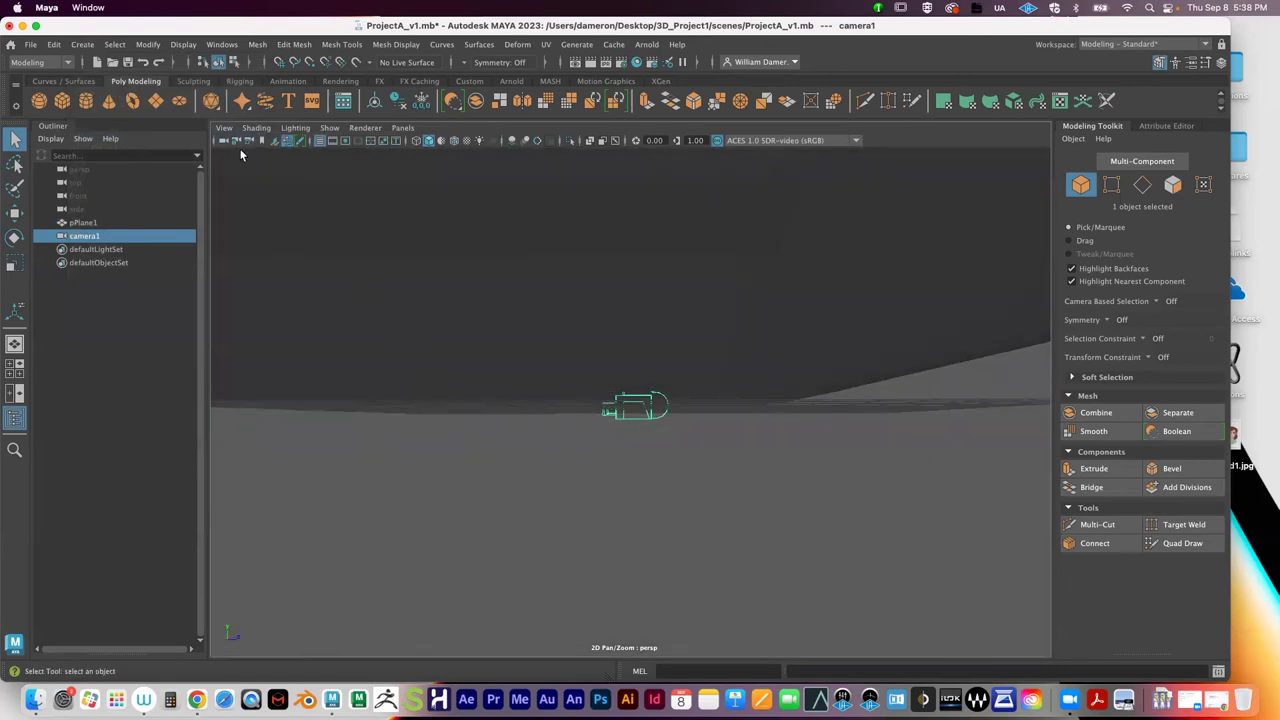
pyautogui.click(84, 45)
pyautogui.moveTo(200, 134)
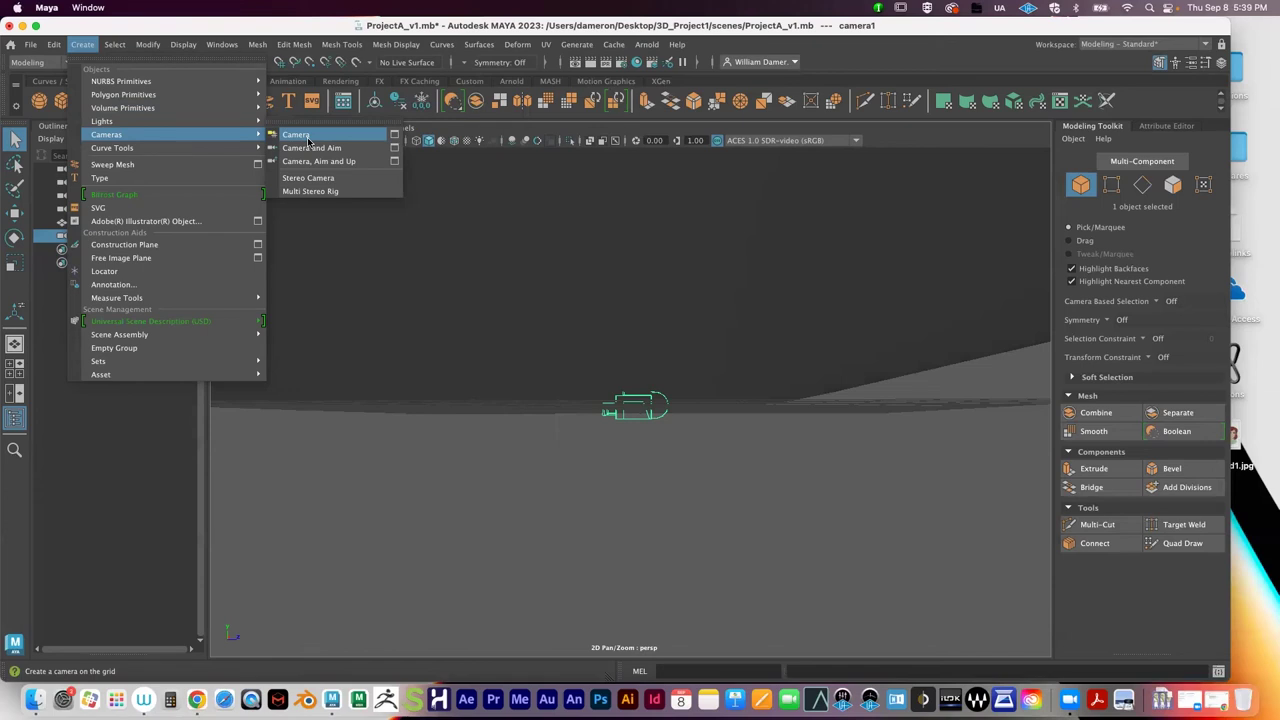
pyautogui.click(670, 283)
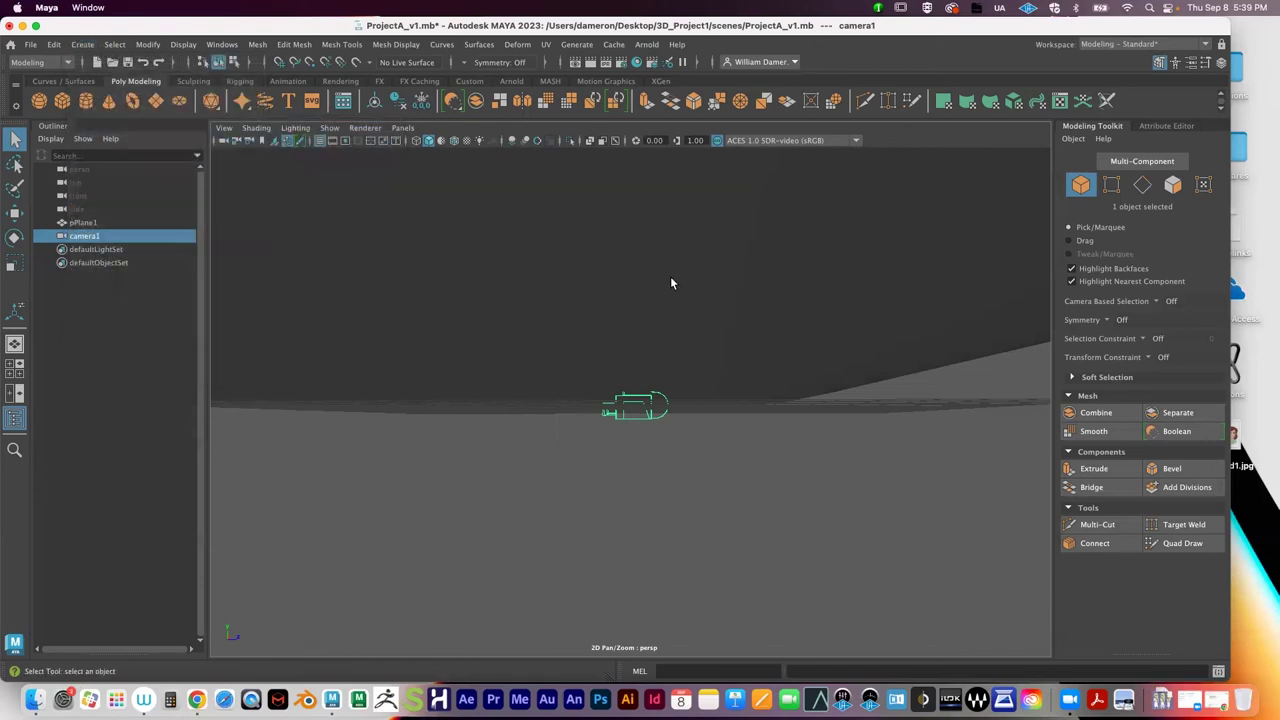
# Step: Try raising the new camera above the backdrop's floor with the Move tool, undoing each move
pyautogui.keyDown('alt'); pyautogui.moveTo(626, 328); pyautogui.dragTo(471, 274); pyautogui.keyUp('alt')
pyautogui.press('w')
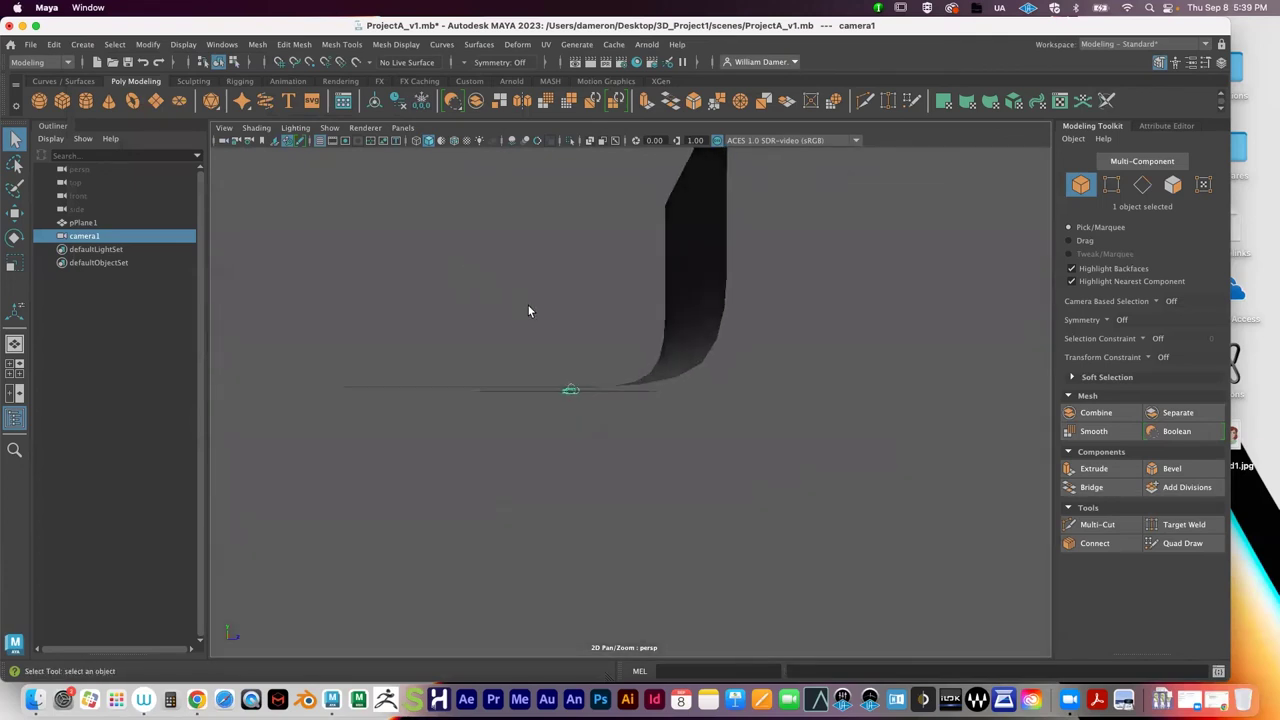
pyautogui.moveTo(566, 329); pyautogui.dragTo(555, 268)
pyautogui.hotkey('ctrl', 'z')
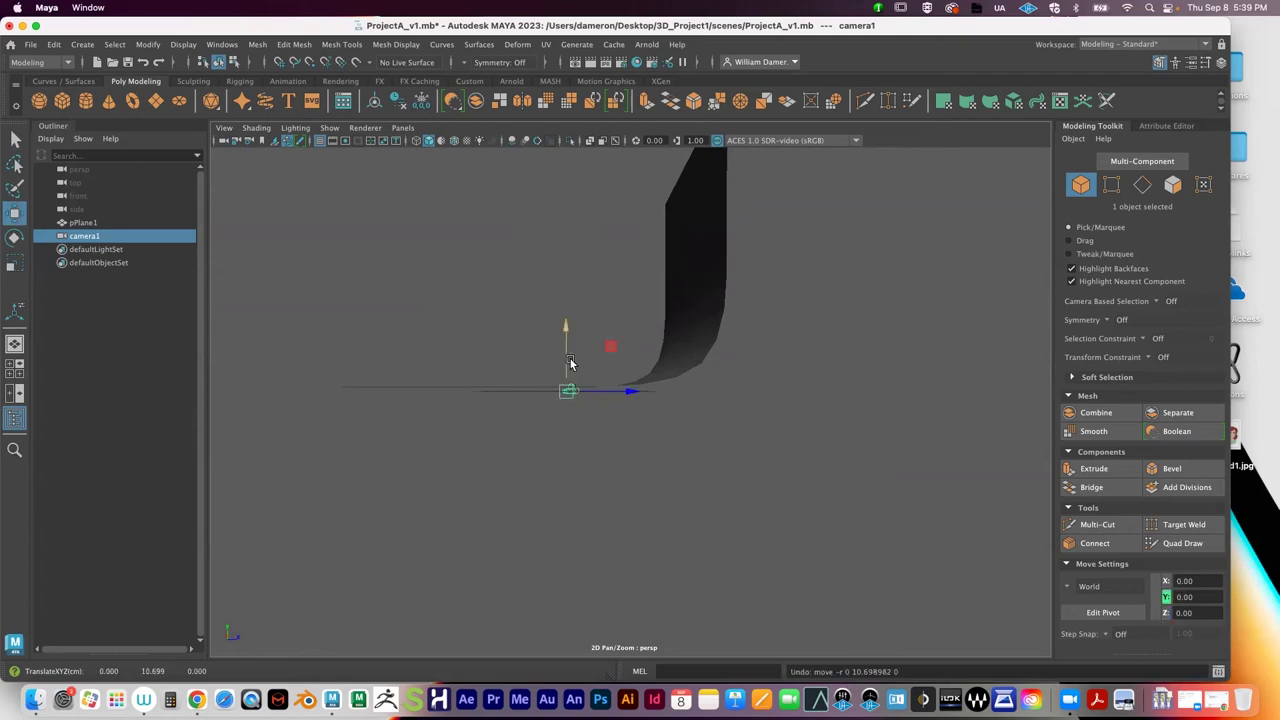
pyautogui.moveTo(566, 341); pyautogui.dragTo(575, 289)
pyautogui.hotkey('ctrl', 'z')
# Step: Bring back the split layout and look through camera1 in place of the top view
pyautogui.moveTo(549, 365)
pyautogui.keyDown('alt'); pyautogui.mouseDown()
pyautogui.moveTo(520, 369)
pyautogui.moveTo(546, 380)
pyautogui.mouseUp(); pyautogui.keyUp('alt')
pyautogui.keyDown('alt'); pyautogui.moveTo(546, 380); pyautogui.dragTo(708, 386, button='right'); pyautogui.keyUp('alt')
pyautogui.keyDown('alt'); pyautogui.moveTo(533, 354); pyautogui.dragTo(556, 357, button='middle'); pyautogui.keyUp('alt')
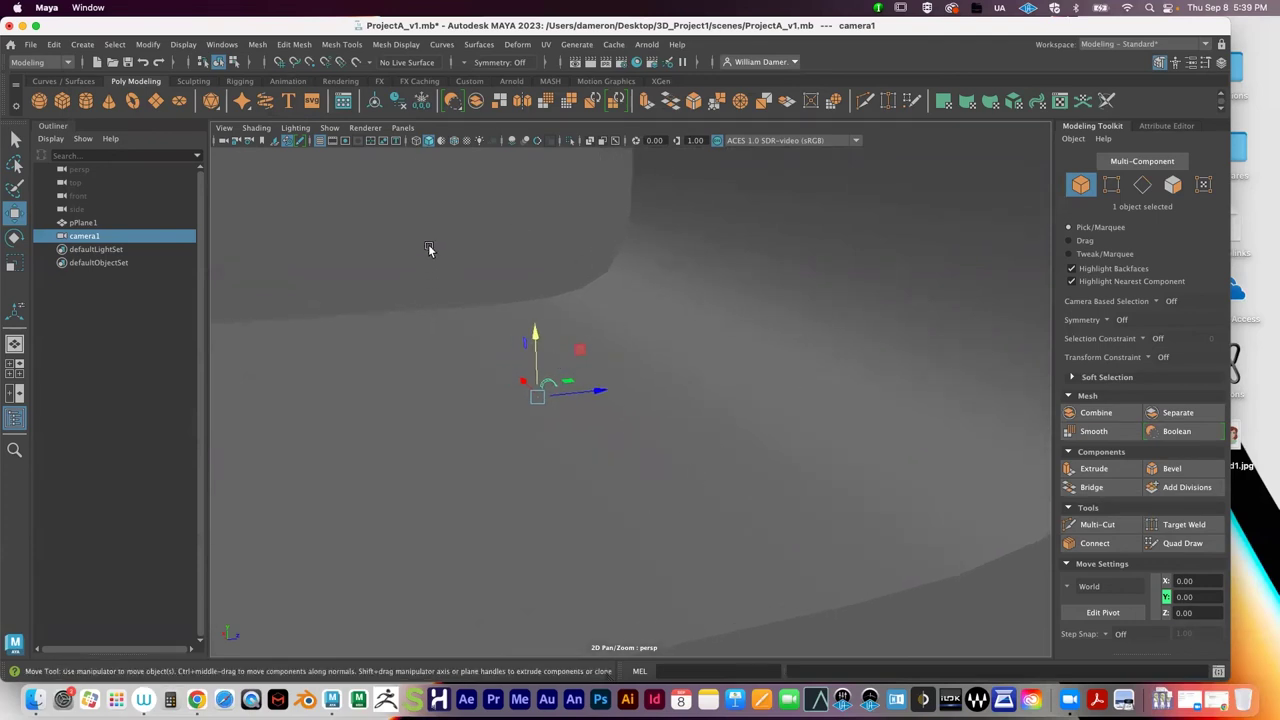
pyautogui.press('space')
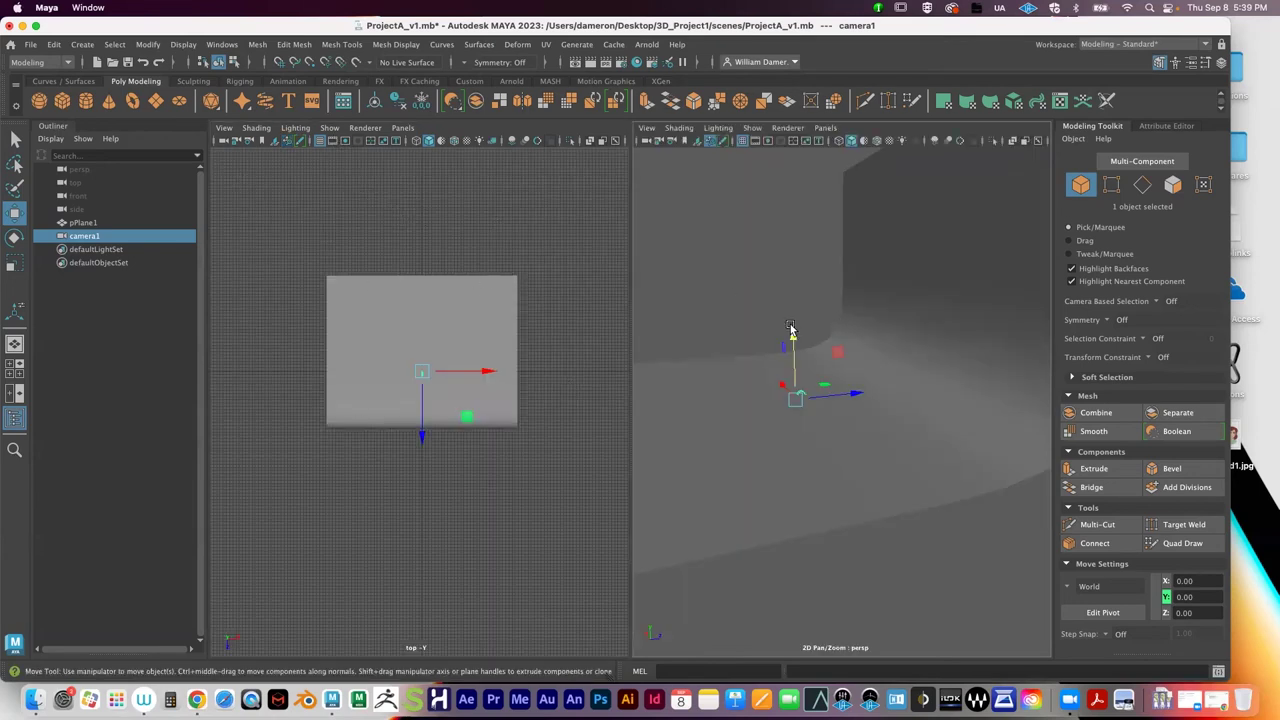
pyautogui.click(403, 128)
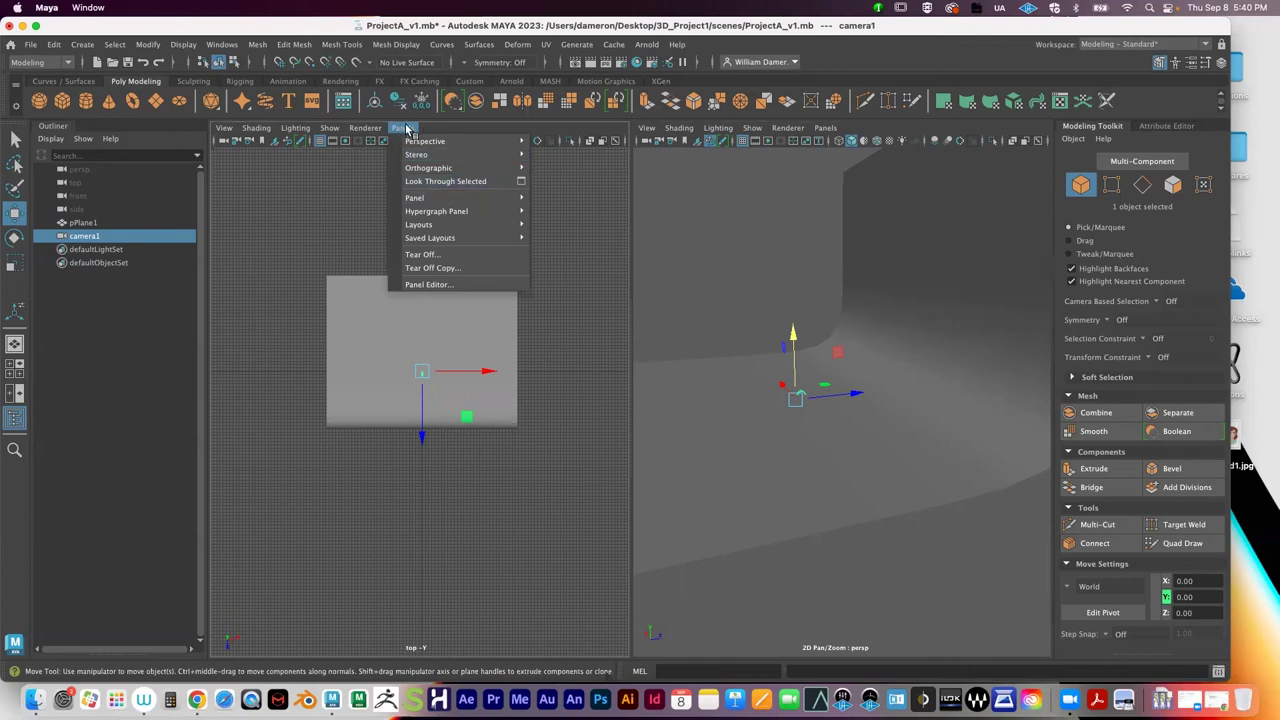
pyautogui.moveTo(422, 144)
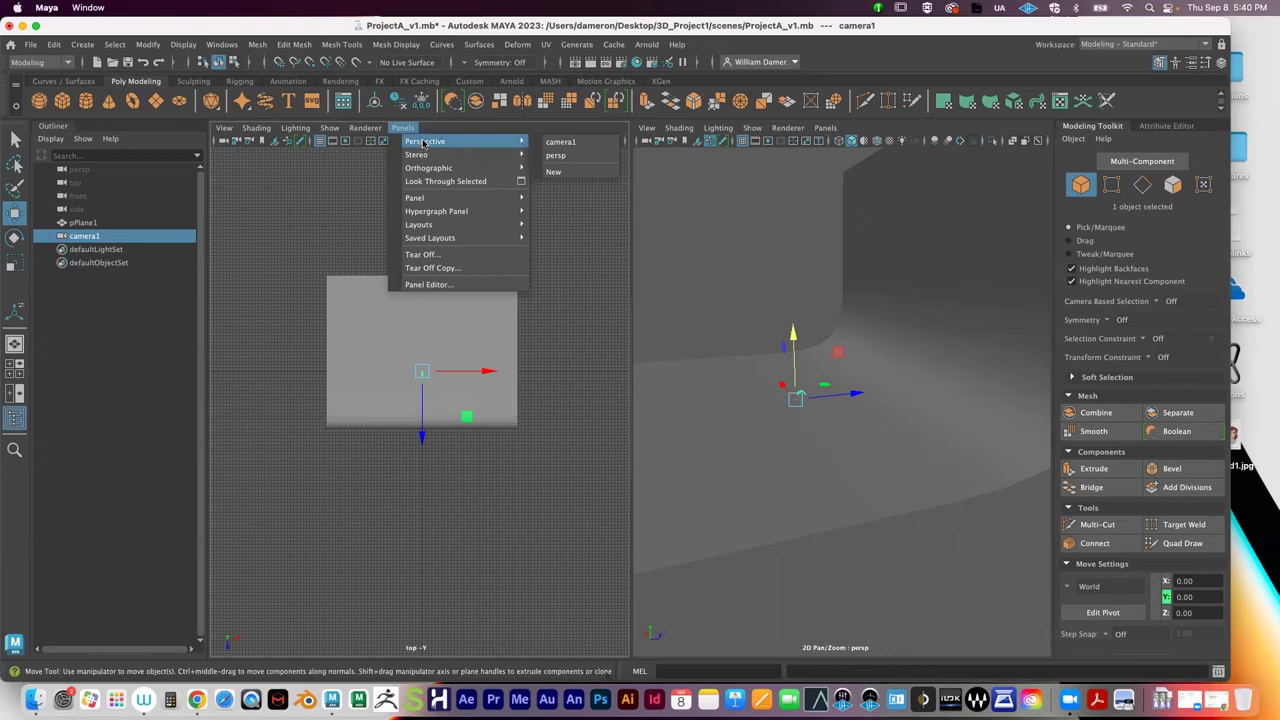
pyautogui.click(587, 143)
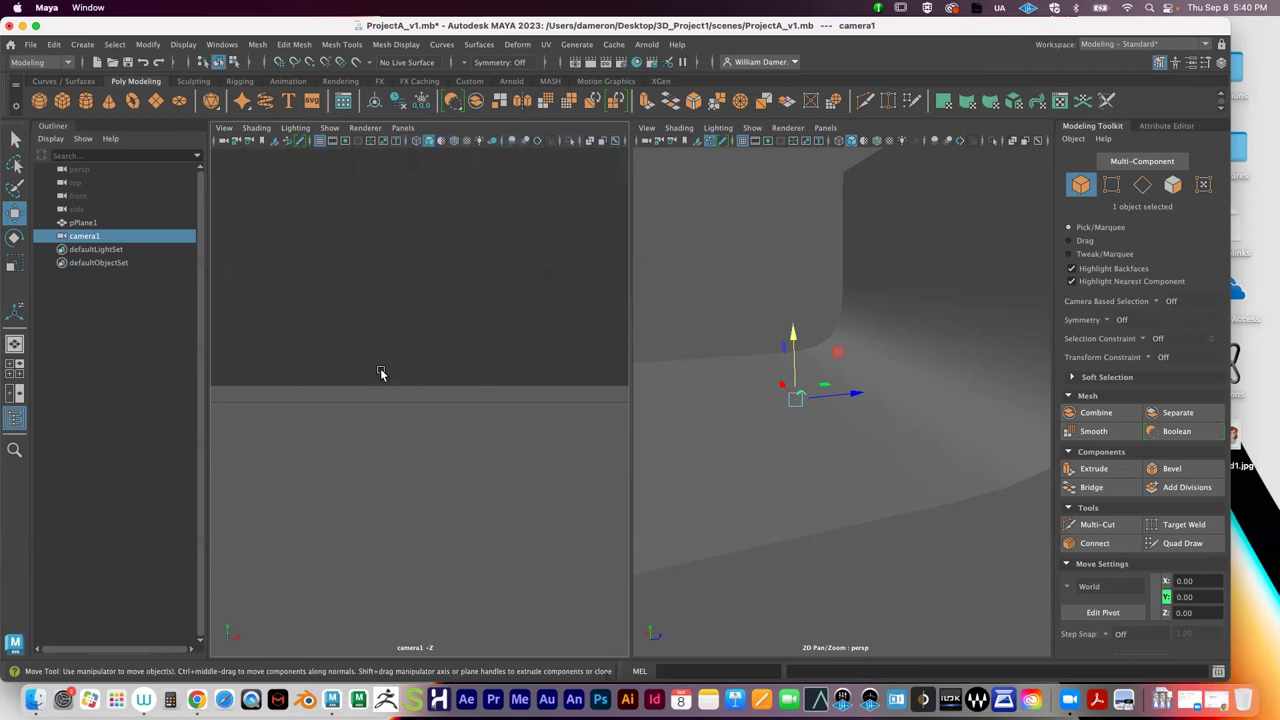
# Step: Rename the backdrop plane in the Outliner to cyc
pyautogui.click(86, 224)
pyautogui.doubleClick(86, 224)
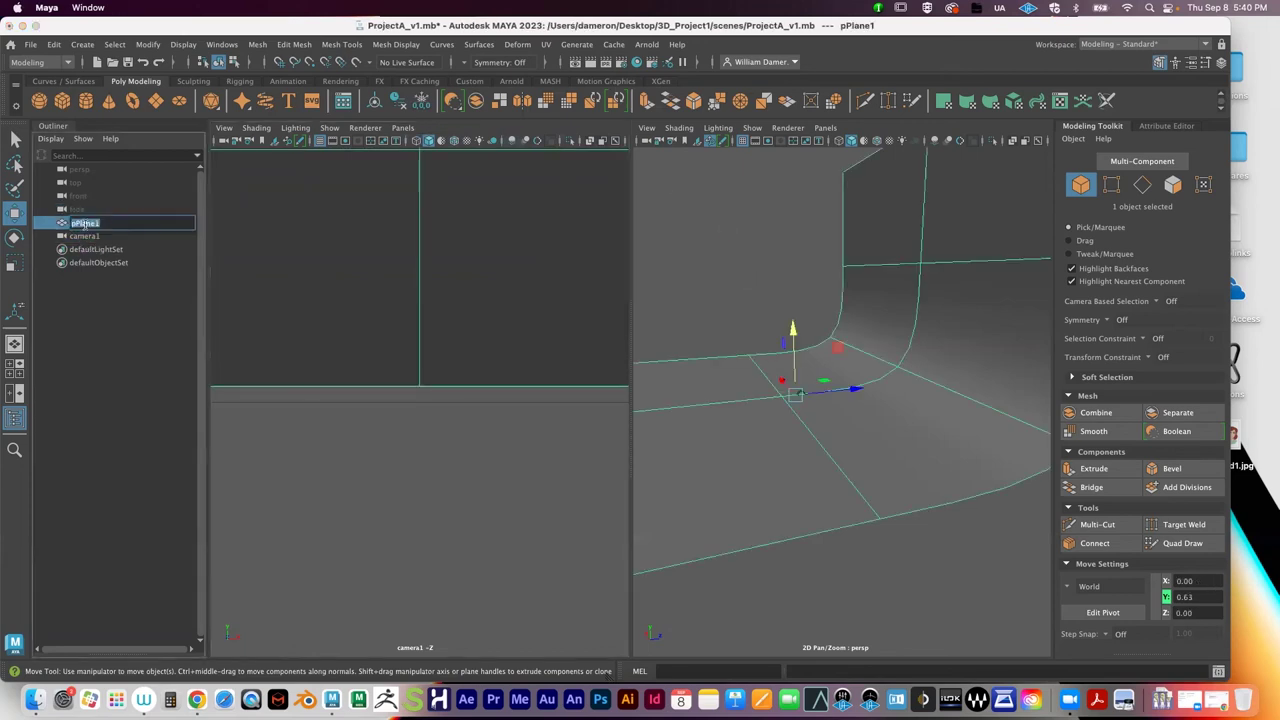
pyautogui.write('cyc')
pyautogui.press('Return')
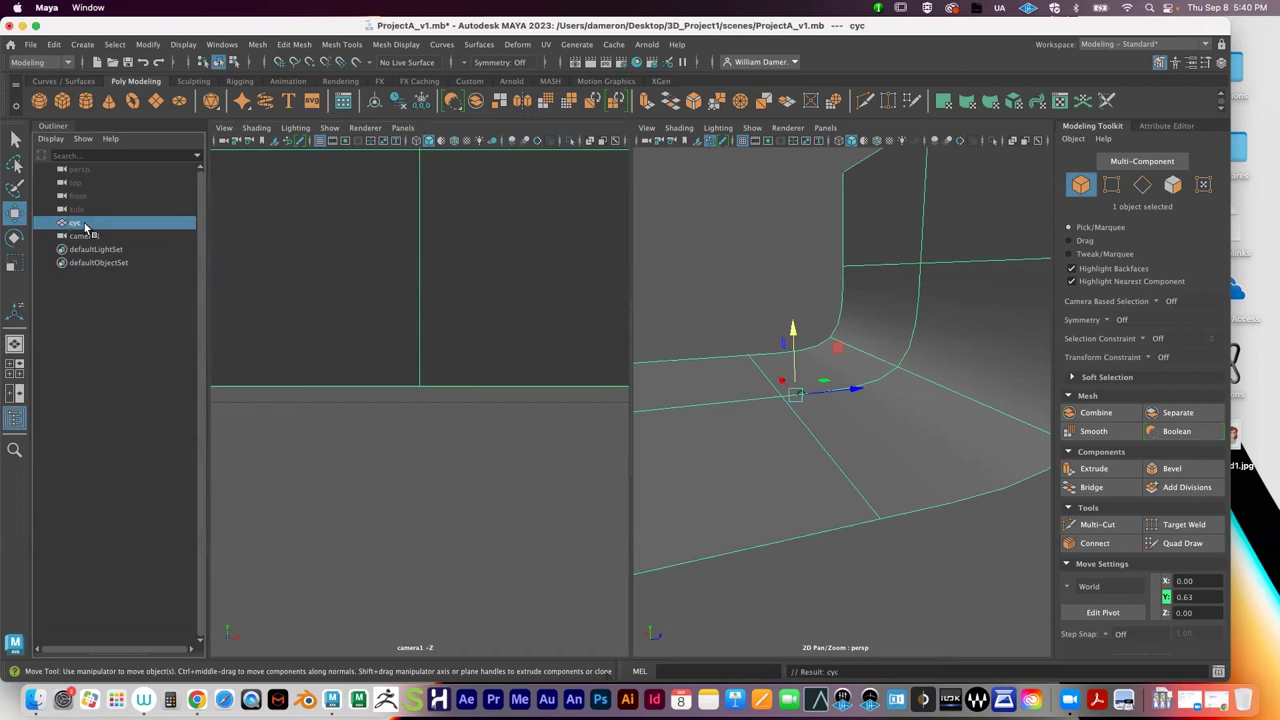
# Step: Pull back and orbit camera1 from within its own view, and frame the whole cyc at an angle
pyautogui.click(86, 236)
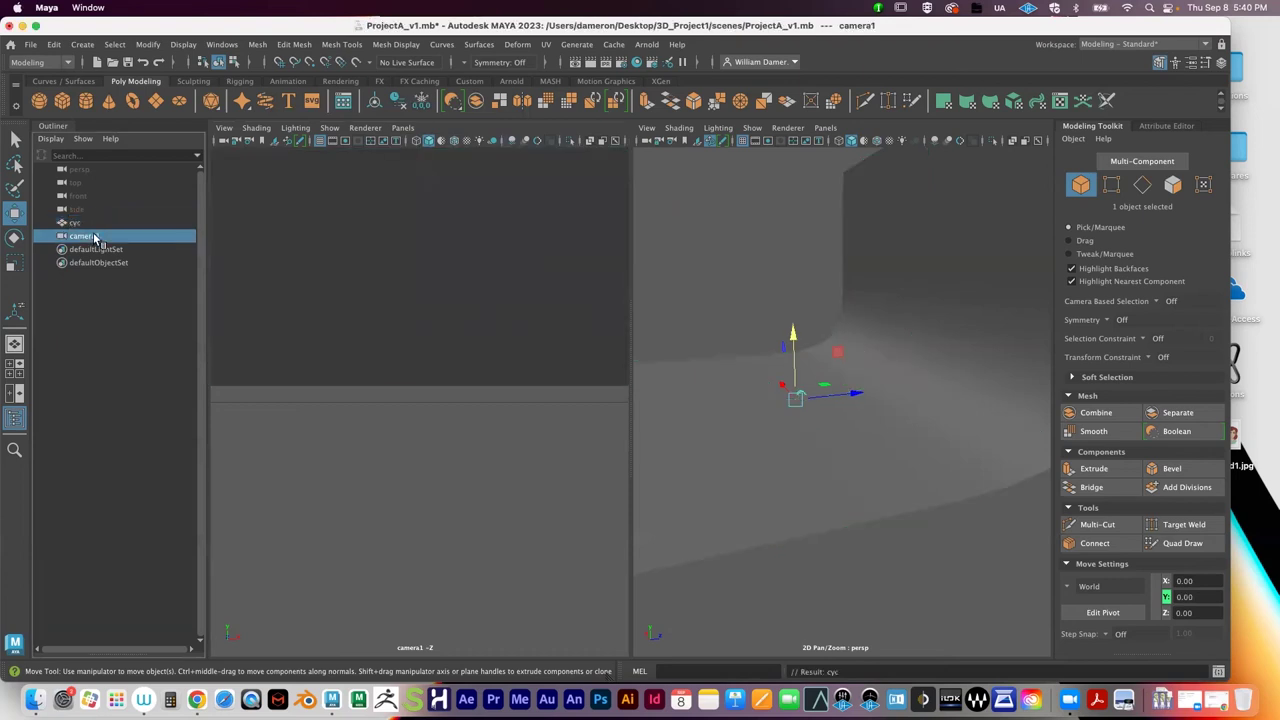
pyautogui.keyDown('alt'); pyautogui.moveTo(440, 288); pyautogui.dragTo(238, 303, button='right'); pyautogui.keyUp('alt')
pyautogui.keyDown('alt'); pyautogui.moveTo(238, 303); pyautogui.dragTo(460, 400); pyautogui.keyUp('alt')
pyautogui.click(428, 354)
pyautogui.press('f')
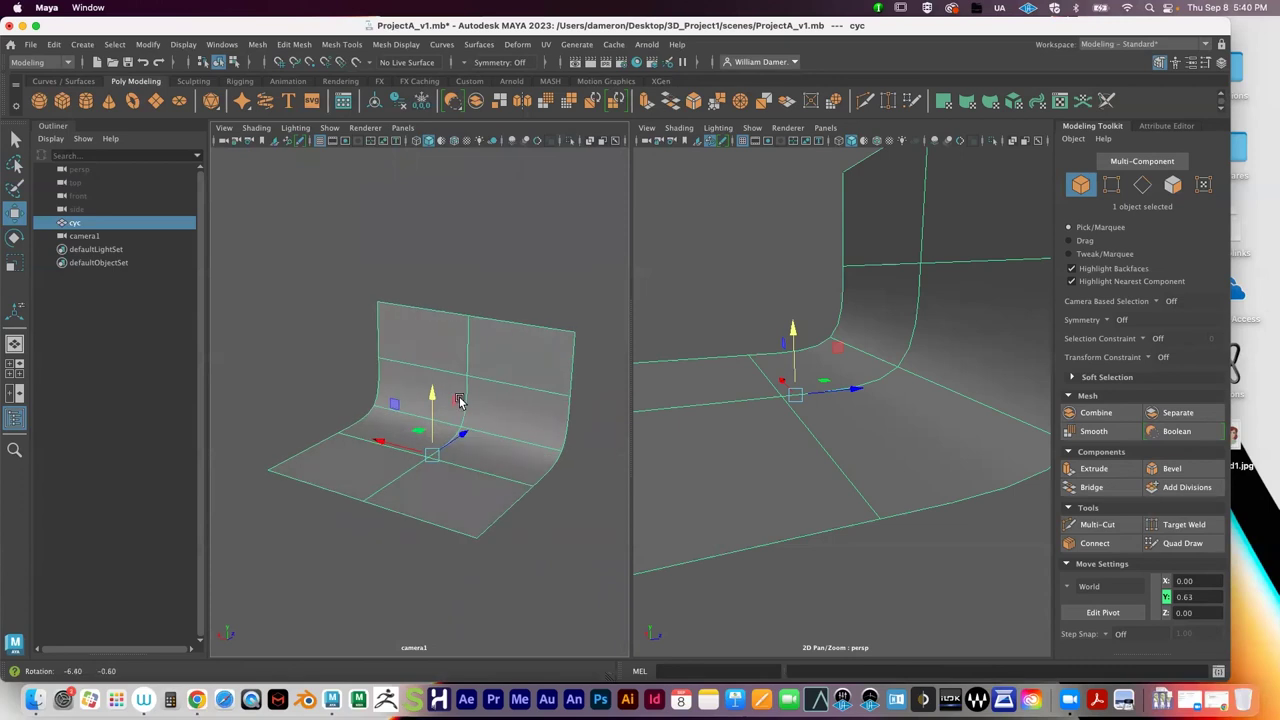
# Step: Move camera1 closer to the cyc from within its own view in the split layout and re-centre the backdrop
pyautogui.keyDown('alt'); pyautogui.moveTo(443, 404); pyautogui.dragTo(437, 349, button='middle'); pyautogui.keyUp('alt')
pyautogui.keyDown('alt'); pyautogui.moveTo(437, 349); pyautogui.dragTo(529, 366, button='right'); pyautogui.keyUp('alt')
pyautogui.keyDown('alt'); pyautogui.moveTo(440, 380); pyautogui.dragTo(378, 346, button='middle'); pyautogui.keyUp('alt')
pyautogui.keyDown('alt'); pyautogui.moveTo(378, 346); pyautogui.dragTo(380, 363, button='right'); pyautogui.keyUp('alt')
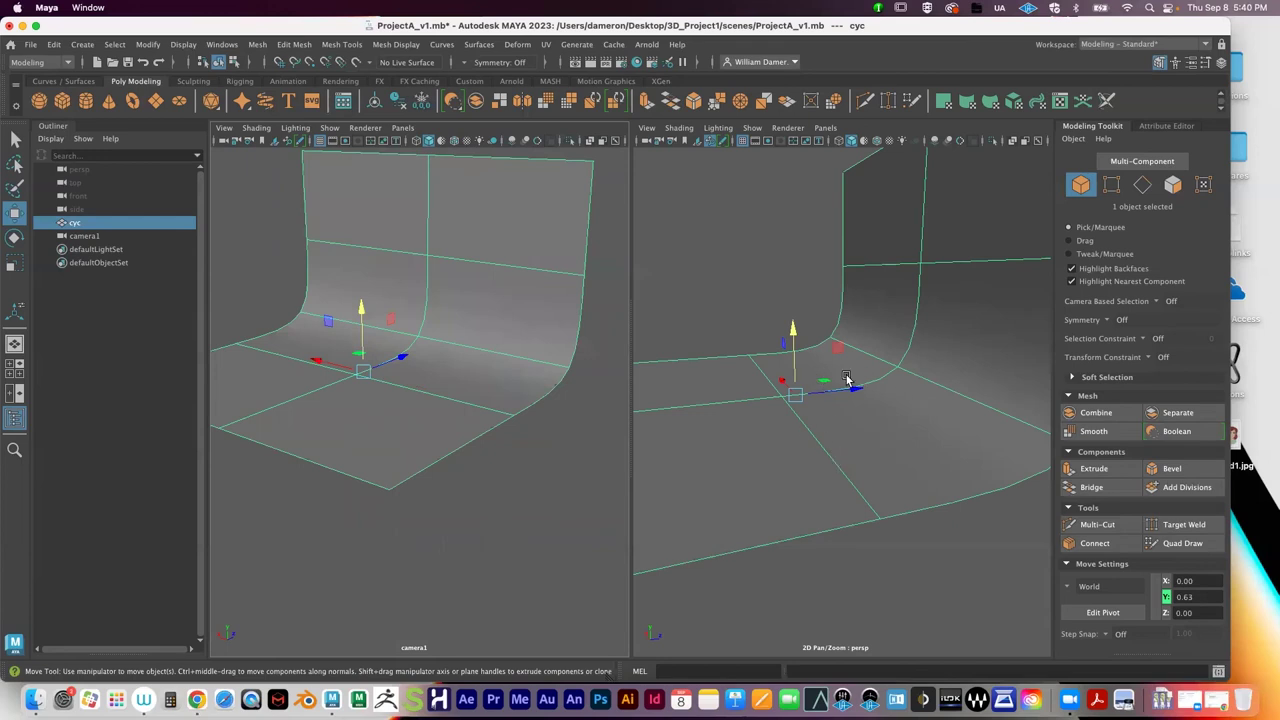
pyautogui.keyDown('alt'); pyautogui.moveTo(331, 344); pyautogui.dragTo(303, 354, button='right'); pyautogui.keyUp('alt')
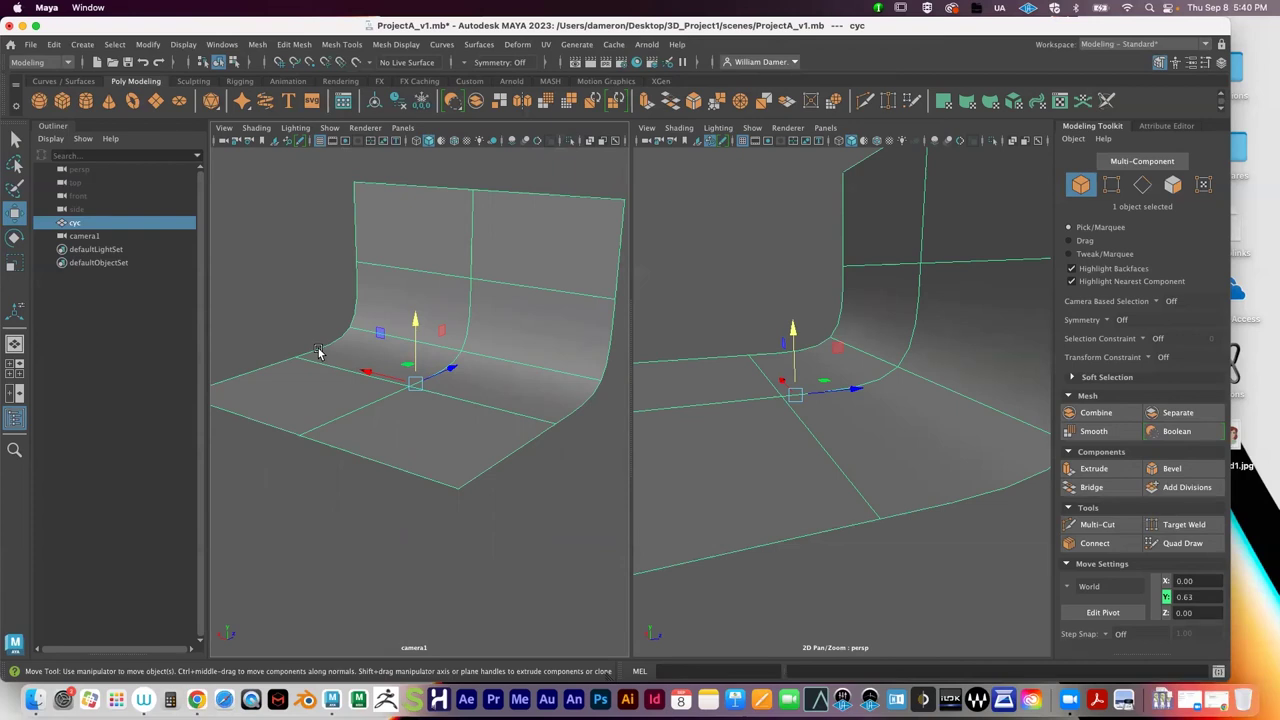
pyautogui.moveTo(418, 372)
pyautogui.keyDown('alt'); pyautogui.mouseDown()
pyautogui.moveTo(405, 372)
pyautogui.moveTo(422, 372)
pyautogui.mouseUp(); pyautogui.keyUp('alt')
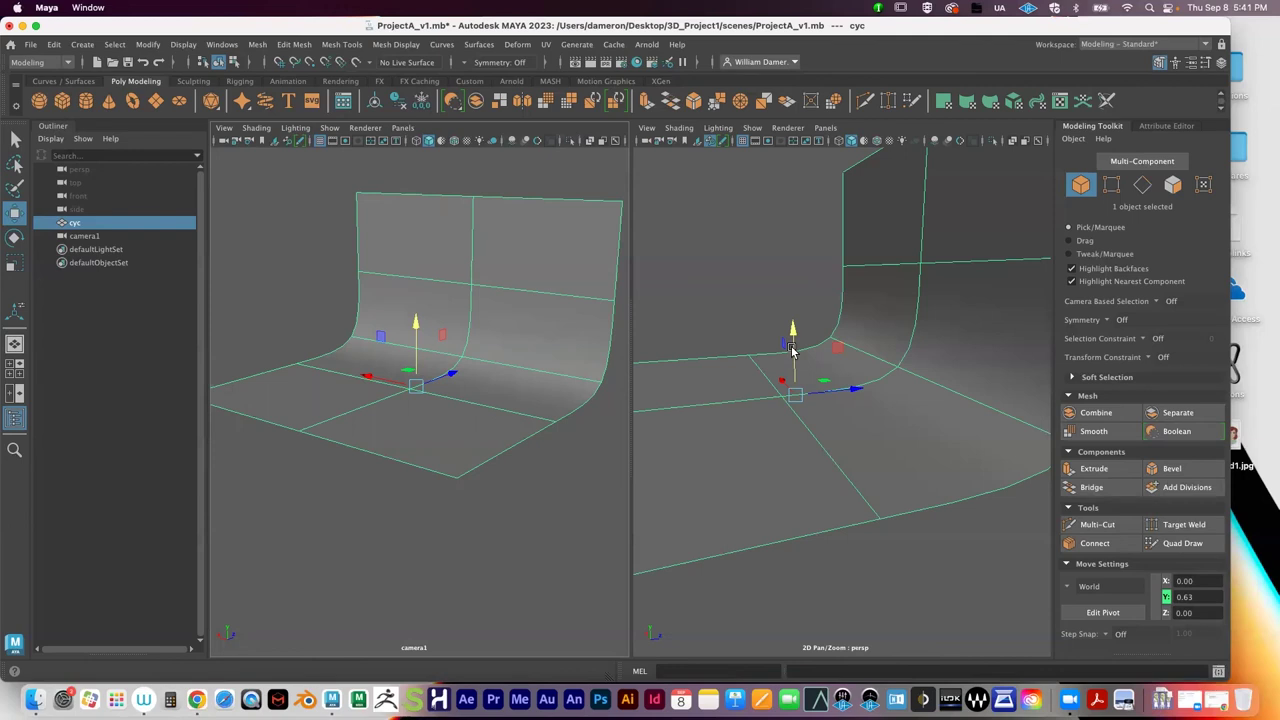
# Step: Maximize the camera1 view and dolly, pan and orbit it until the whole cyc fills the frame
pyautogui.press('space')
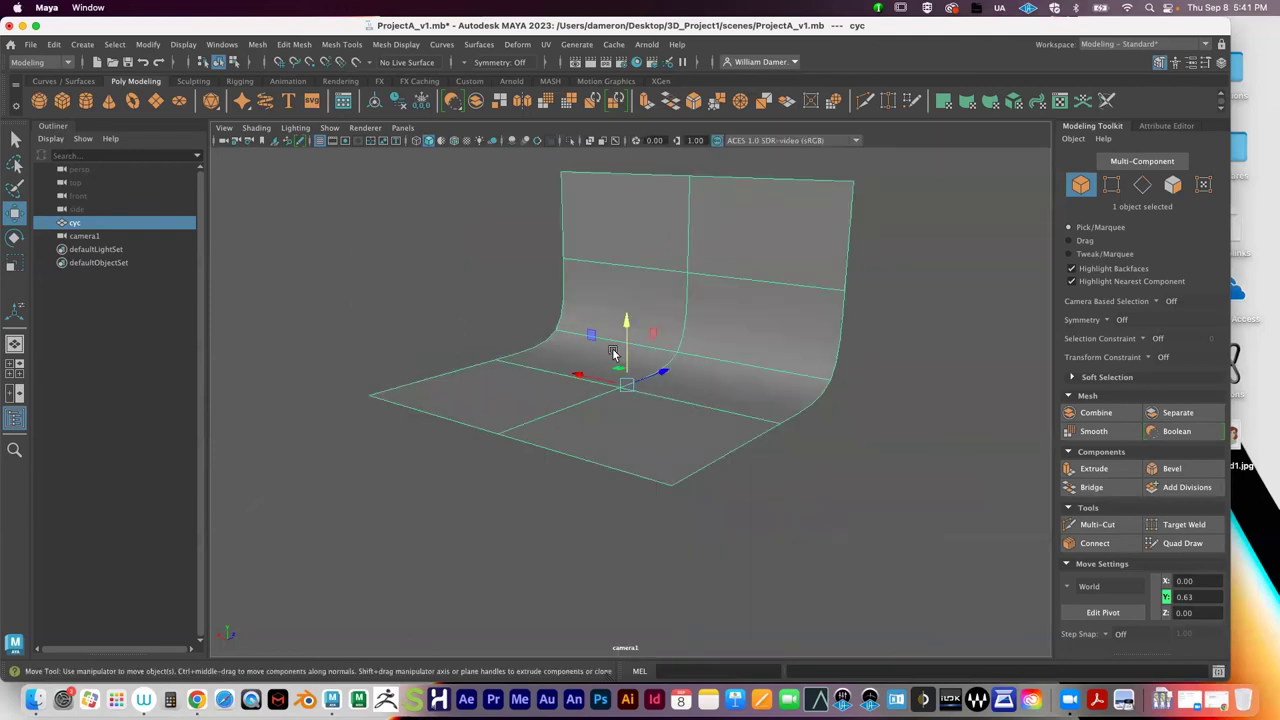
pyautogui.keyDown('alt'); pyautogui.moveTo(722, 290); pyautogui.dragTo(650, 294, button='middle'); pyautogui.keyUp('alt')
pyautogui.keyDown('alt'); pyautogui.moveTo(566, 300); pyautogui.dragTo(678, 302, button='right'); pyautogui.keyUp('alt')
pyautogui.keyDown('alt'); pyautogui.moveTo(682, 308); pyautogui.dragTo(702, 369, button='middle'); pyautogui.keyUp('alt')
pyautogui.keyDown('alt'); pyautogui.moveTo(702, 370); pyautogui.dragTo(704, 372, button='right'); pyautogui.keyUp('alt')
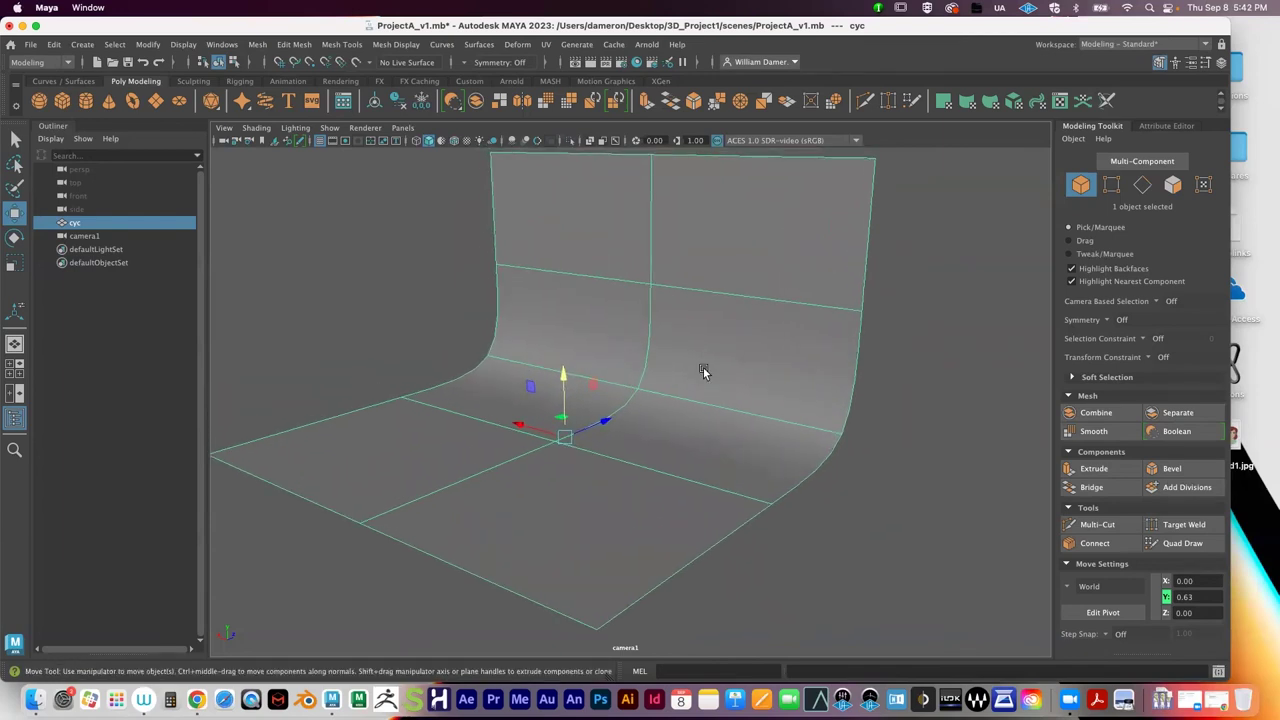
pyautogui.keyDown('alt'); pyautogui.moveTo(737, 311); pyautogui.dragTo(726, 307); pyautogui.keyUp('alt')
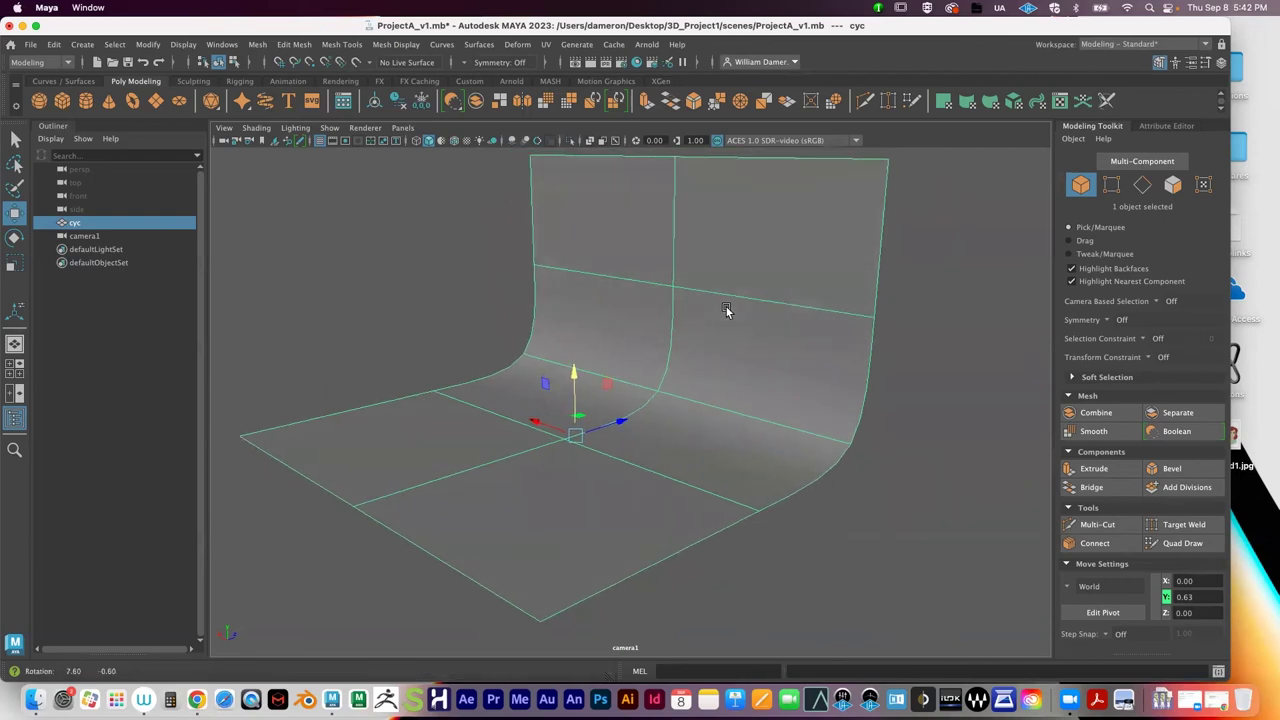
pyautogui.press('space')
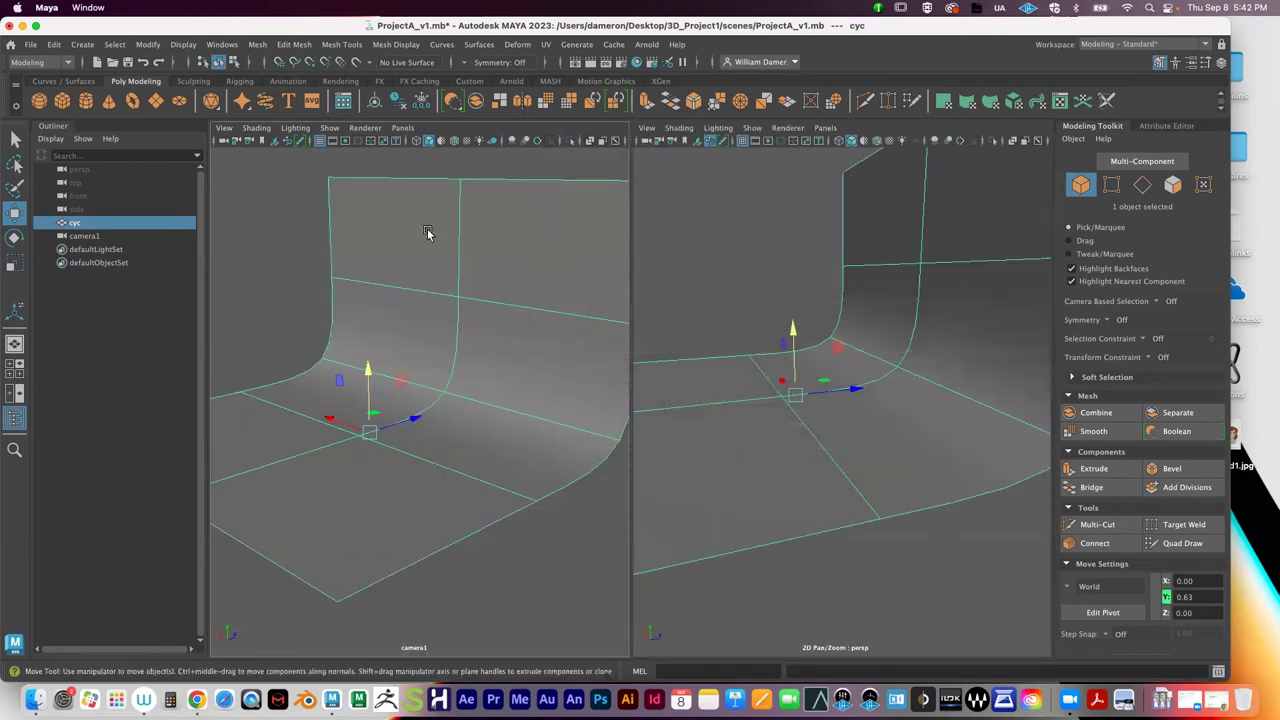
pyautogui.press('space')
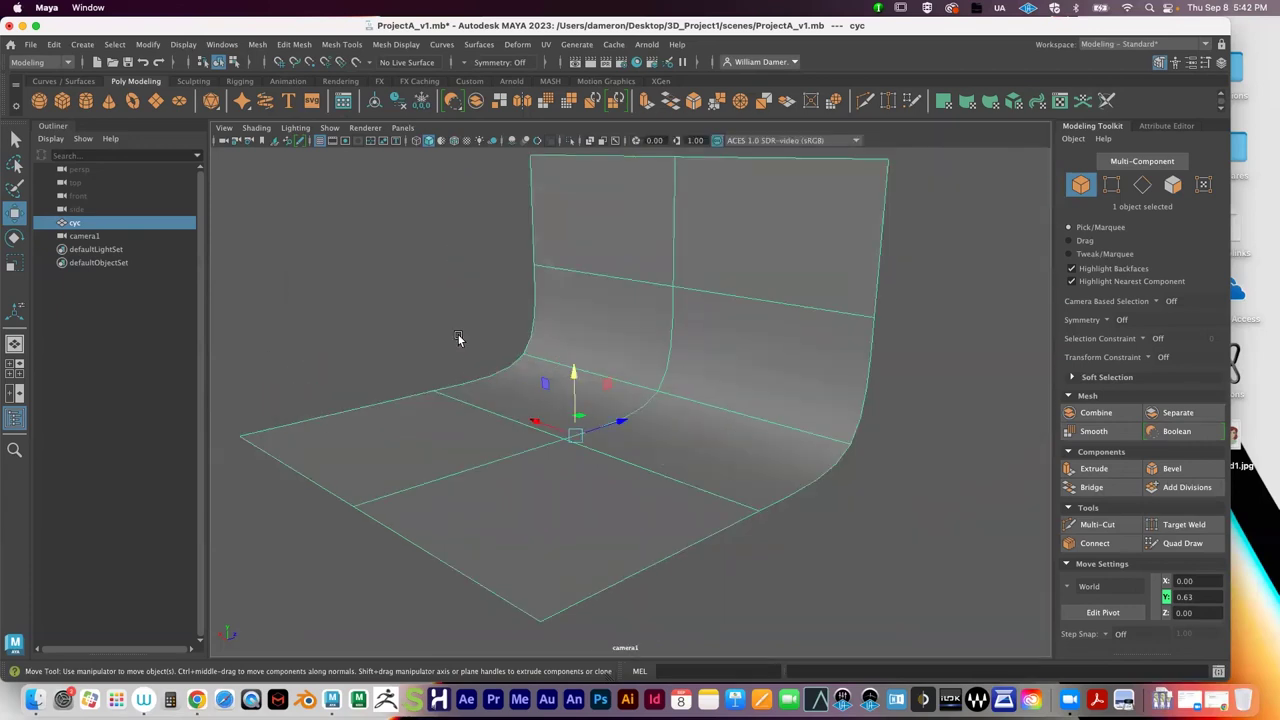
pyautogui.keyDown('alt'); pyautogui.moveTo(545, 383); pyautogui.dragTo(545, 385, button='middle'); pyautogui.keyUp('alt')
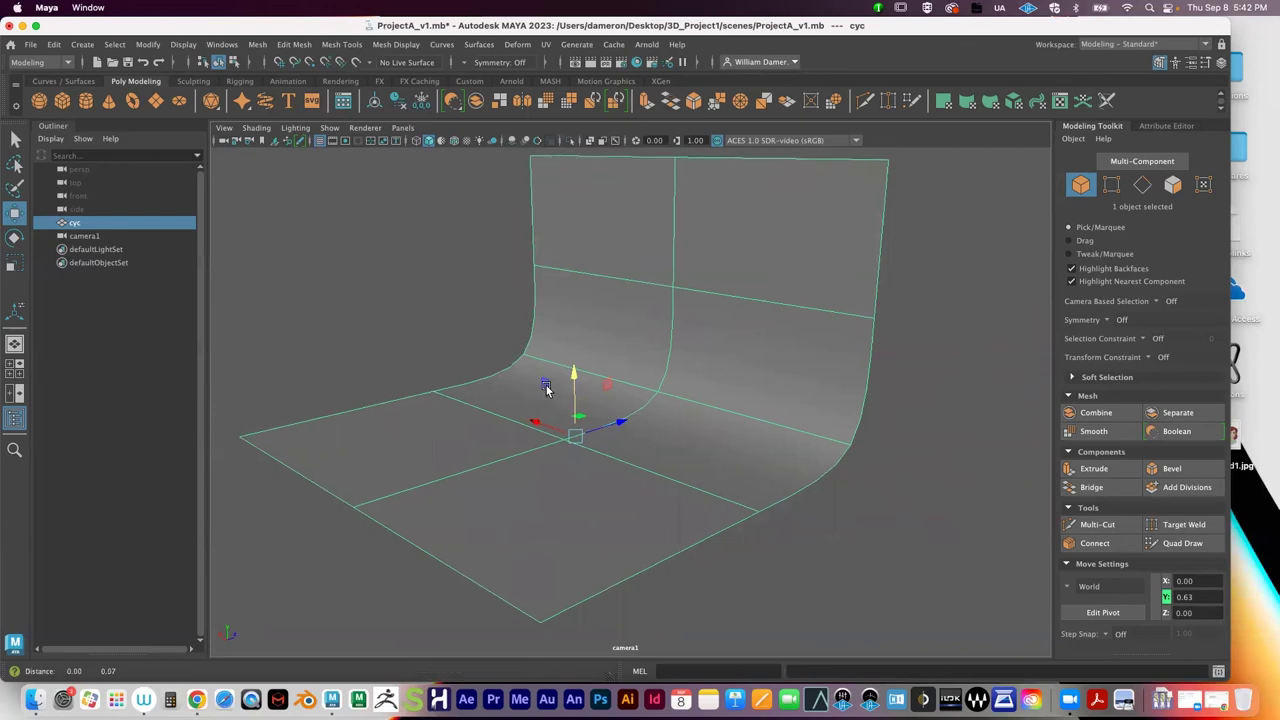
pyautogui.moveTo(546, 390); pyautogui.dragTo(546, 402)
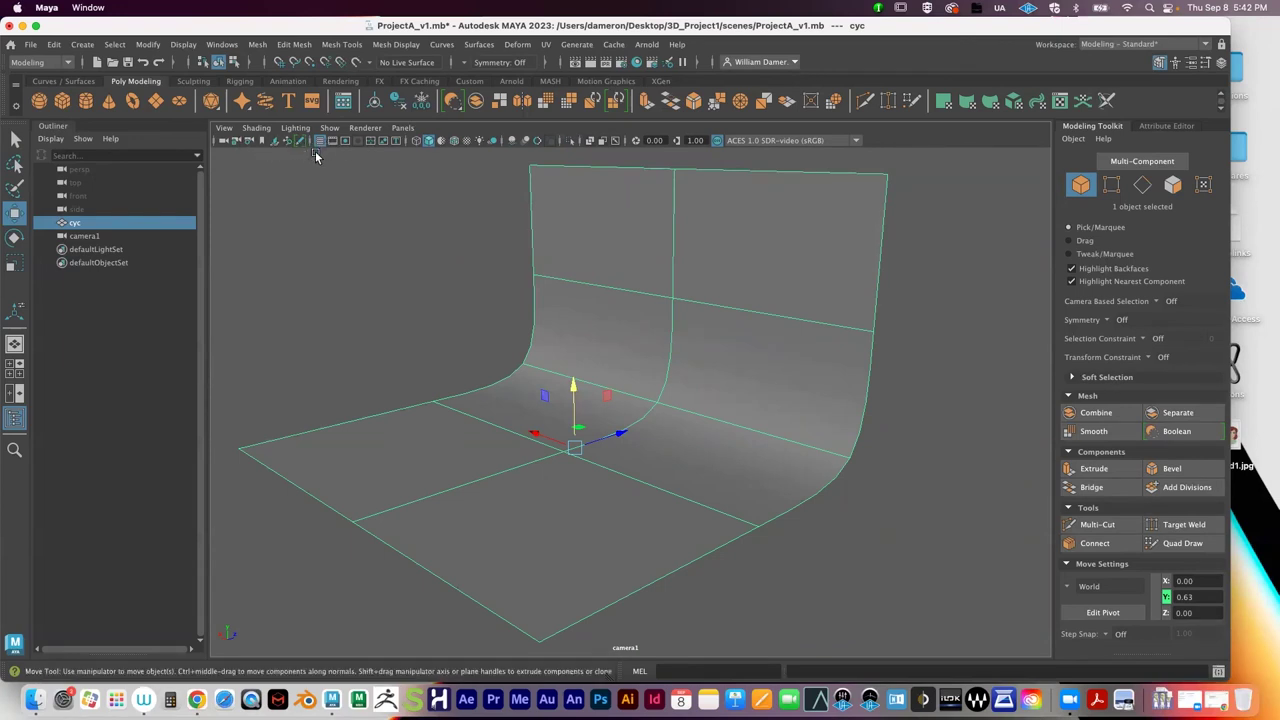
# Step: Select the camera being looked through, camera1, and show its shape attributes in the Attribute Editor
pyautogui.click(240, 140)
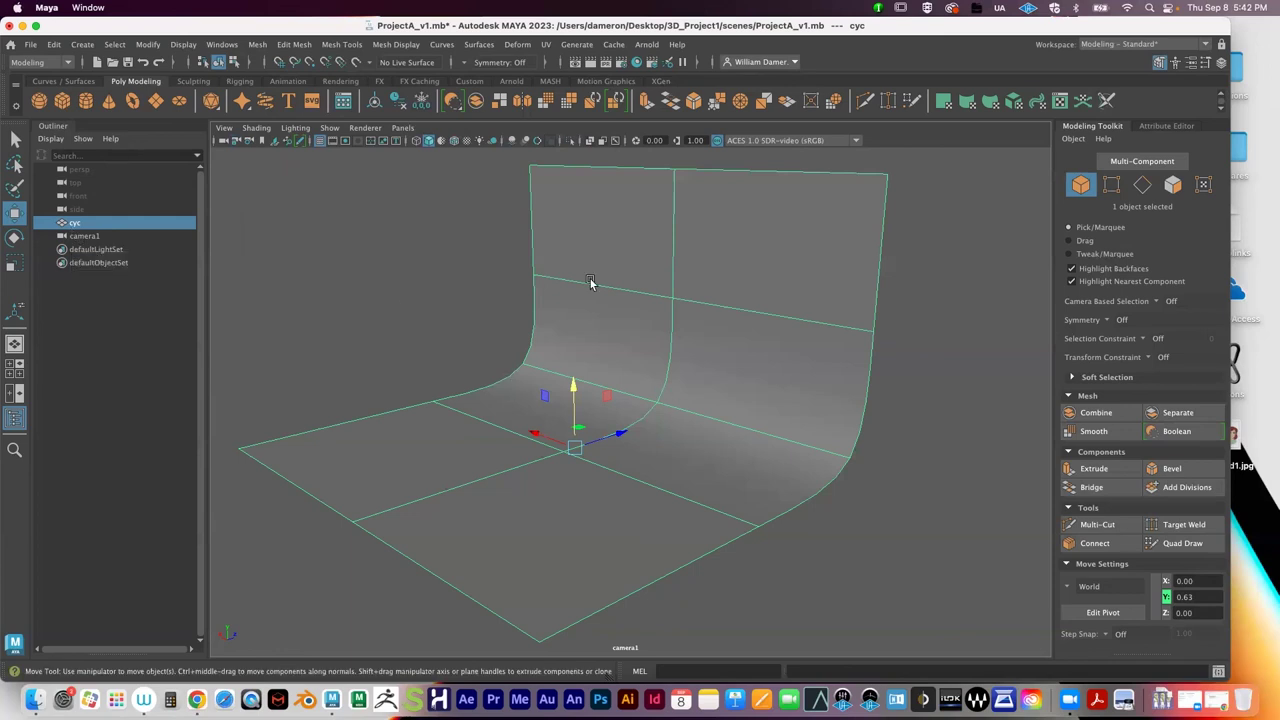
pyautogui.click(83, 238)
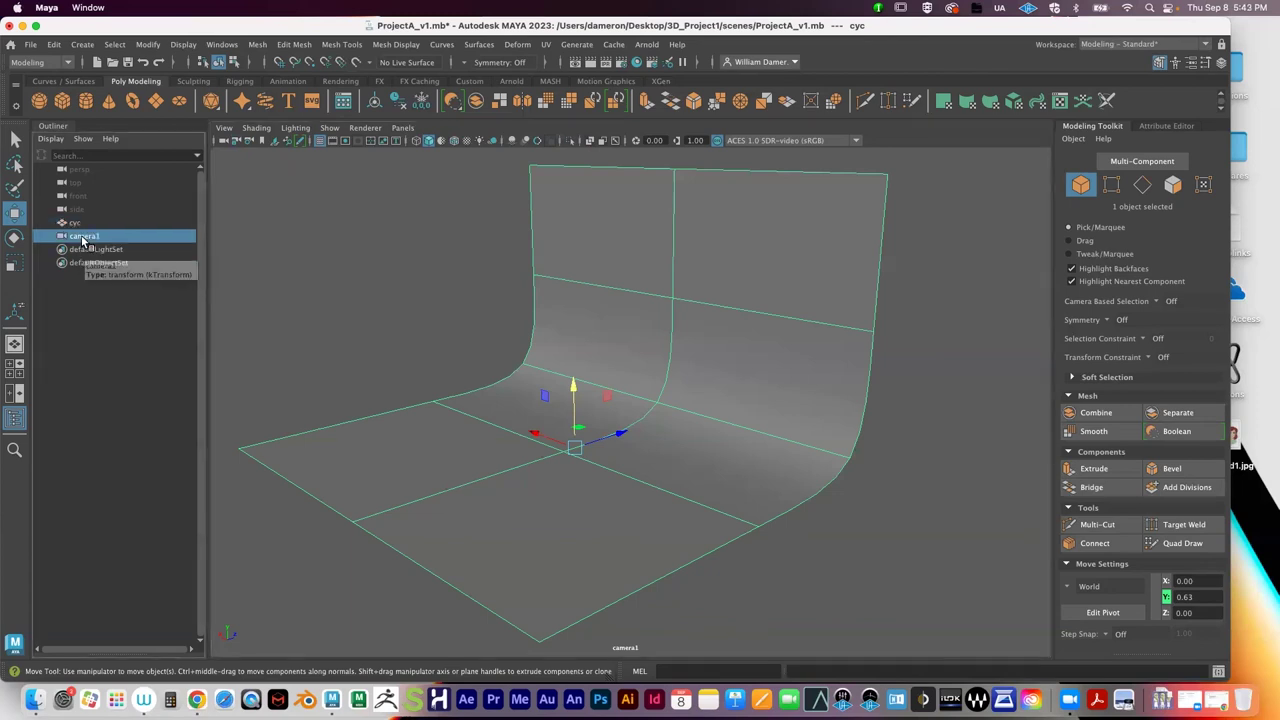
pyautogui.click(76, 222)
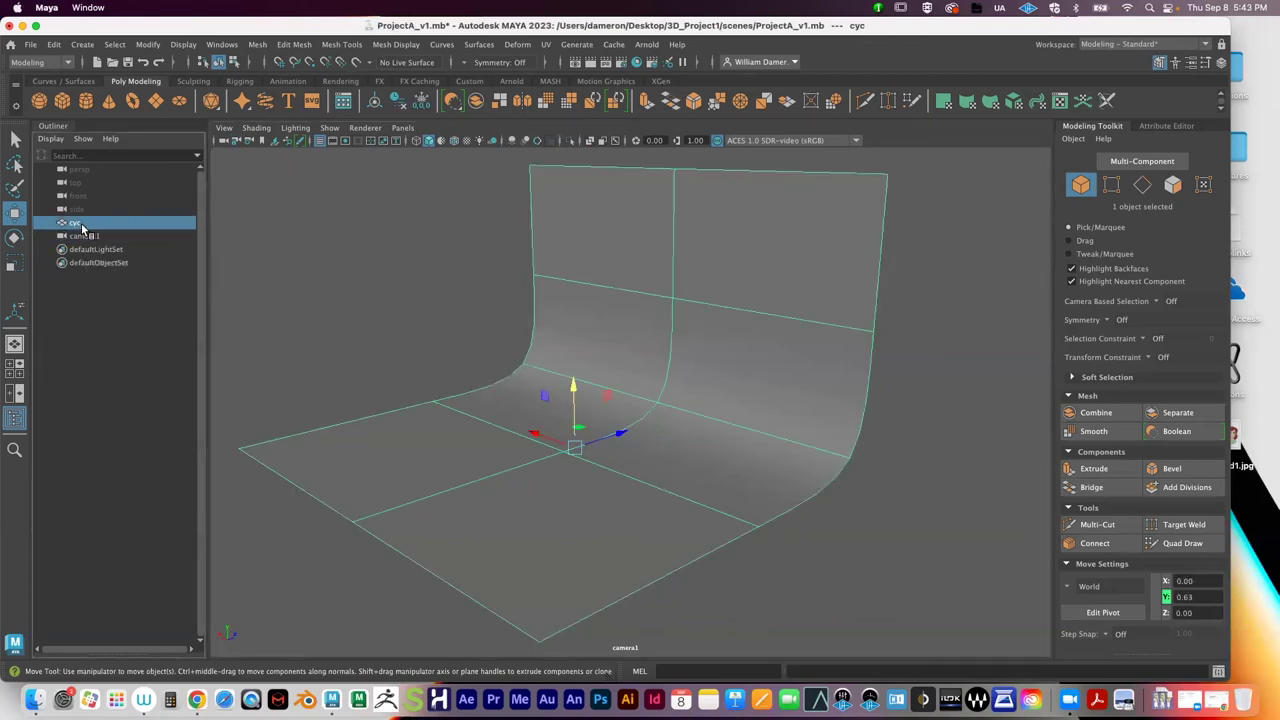
pyautogui.click(226, 142)
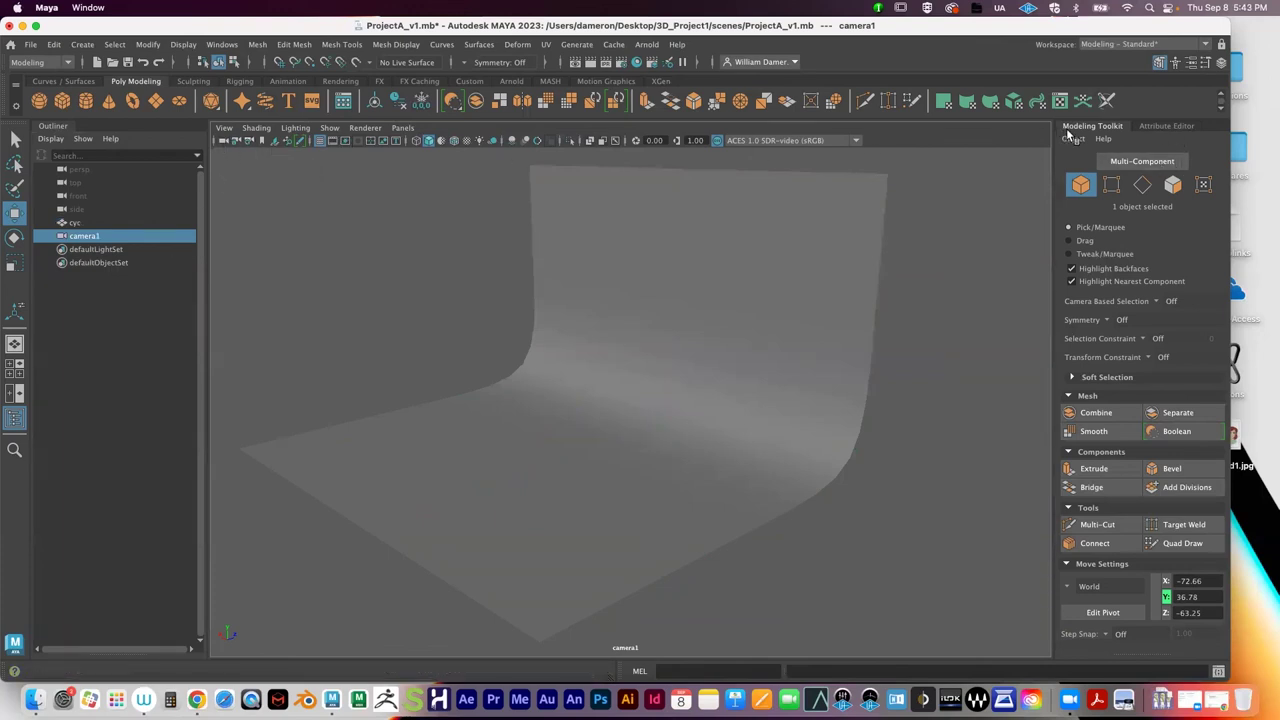
pyautogui.click(1164, 126)
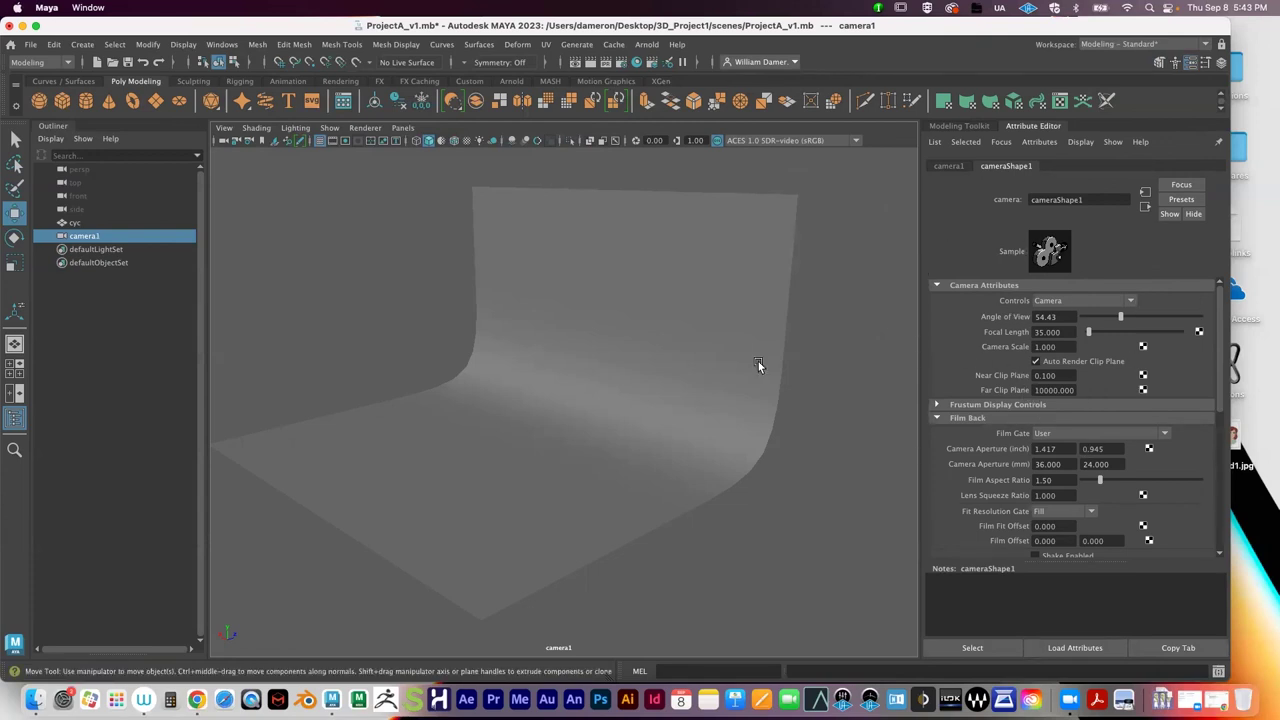
# Step: Create a polygon torus on the cyc floor and scale it up uniformly to about 4.6 times
pyautogui.click(501, 382)
pyautogui.keyDown('alt'); pyautogui.moveTo(549, 391); pyautogui.dragTo(449, 383); pyautogui.keyUp('alt')
pyautogui.keyDown('alt'); pyautogui.moveTo(449, 383); pyautogui.dragTo(694, 403, button='right'); pyautogui.keyUp('alt')
pyautogui.keyDown('alt'); pyautogui.moveTo(551, 391); pyautogui.dragTo(563, 393, button='middle'); pyautogui.keyUp('alt')
pyautogui.keyDown('alt'); pyautogui.moveTo(563, 393); pyautogui.dragTo(691, 406, button='right'); pyautogui.keyUp('alt')
pyautogui.keyDown('alt'); pyautogui.moveTo(655, 398); pyautogui.dragTo(677, 294, button='middle'); pyautogui.keyUp('alt')
pyautogui.keyDown('alt'); pyautogui.moveTo(677, 294); pyautogui.dragTo(394, 303, button='right'); pyautogui.keyUp('alt')
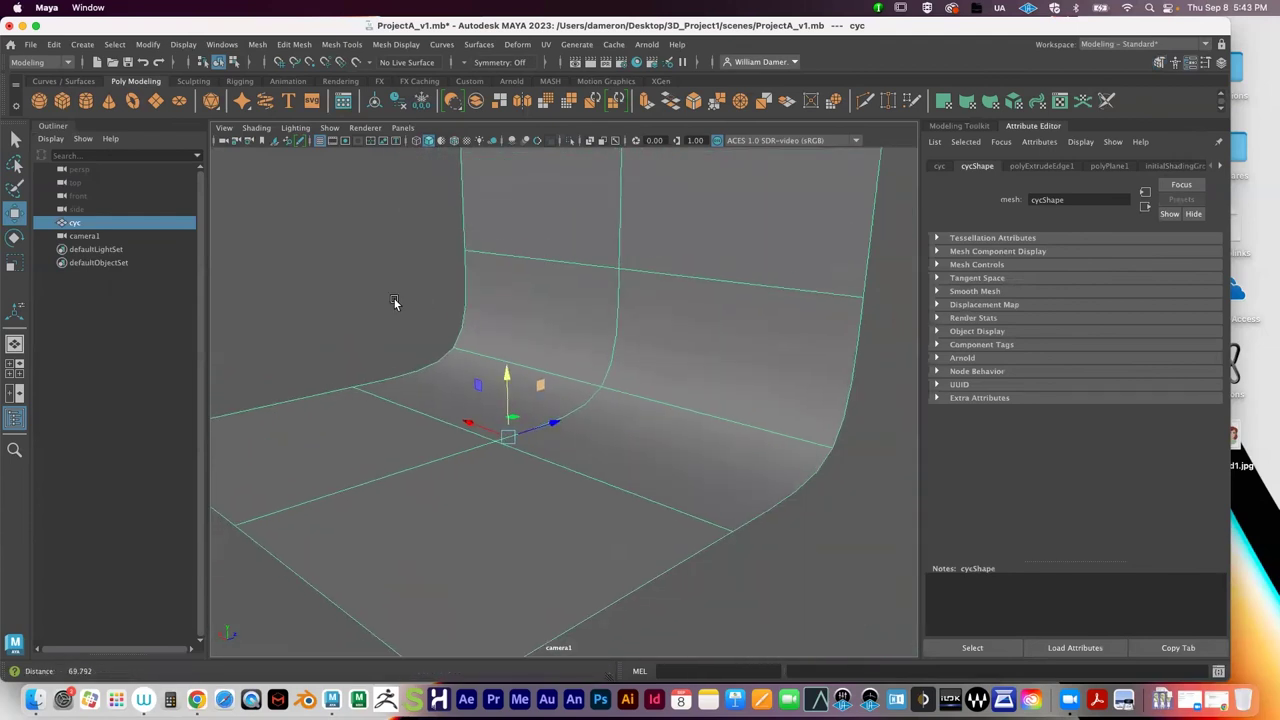
pyautogui.click(132, 100)
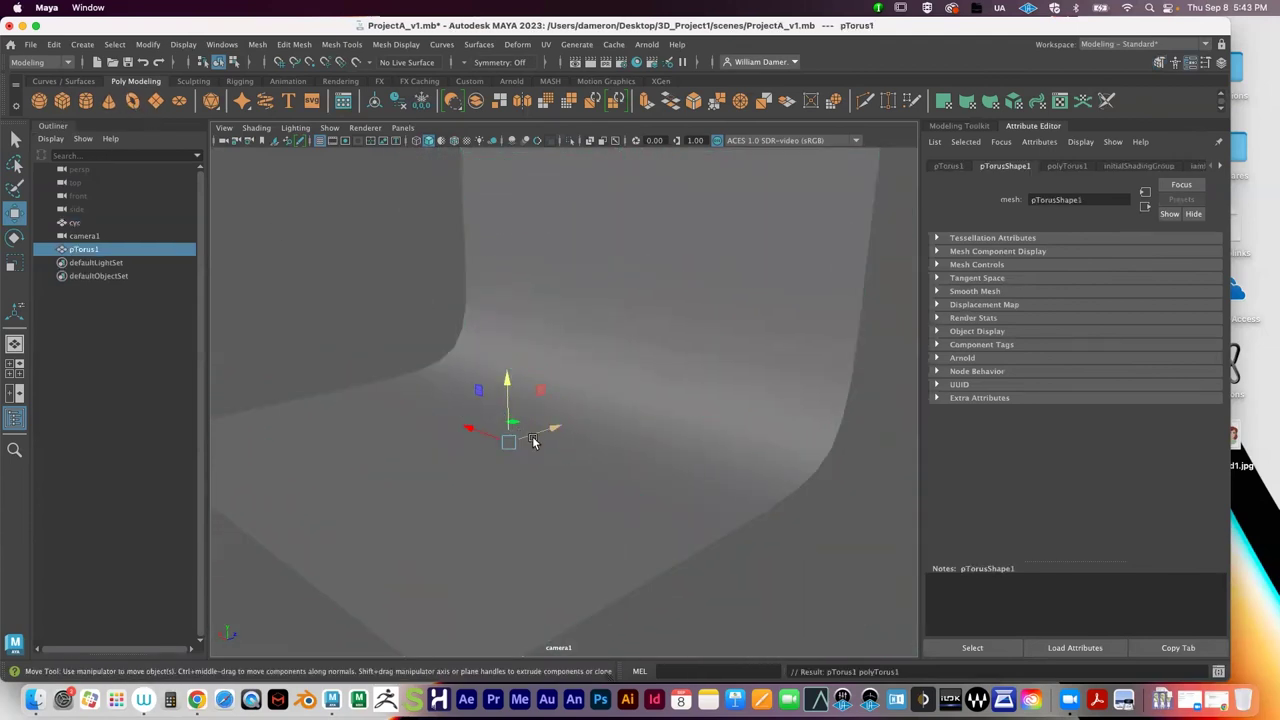
pyautogui.press('e')
pyautogui.press('r')
pyautogui.moveTo(511, 443)
pyautogui.mouseDown()
pyautogui.moveTo(577, 437)
pyautogui.moveTo(509, 437)
pyautogui.mouseUp()
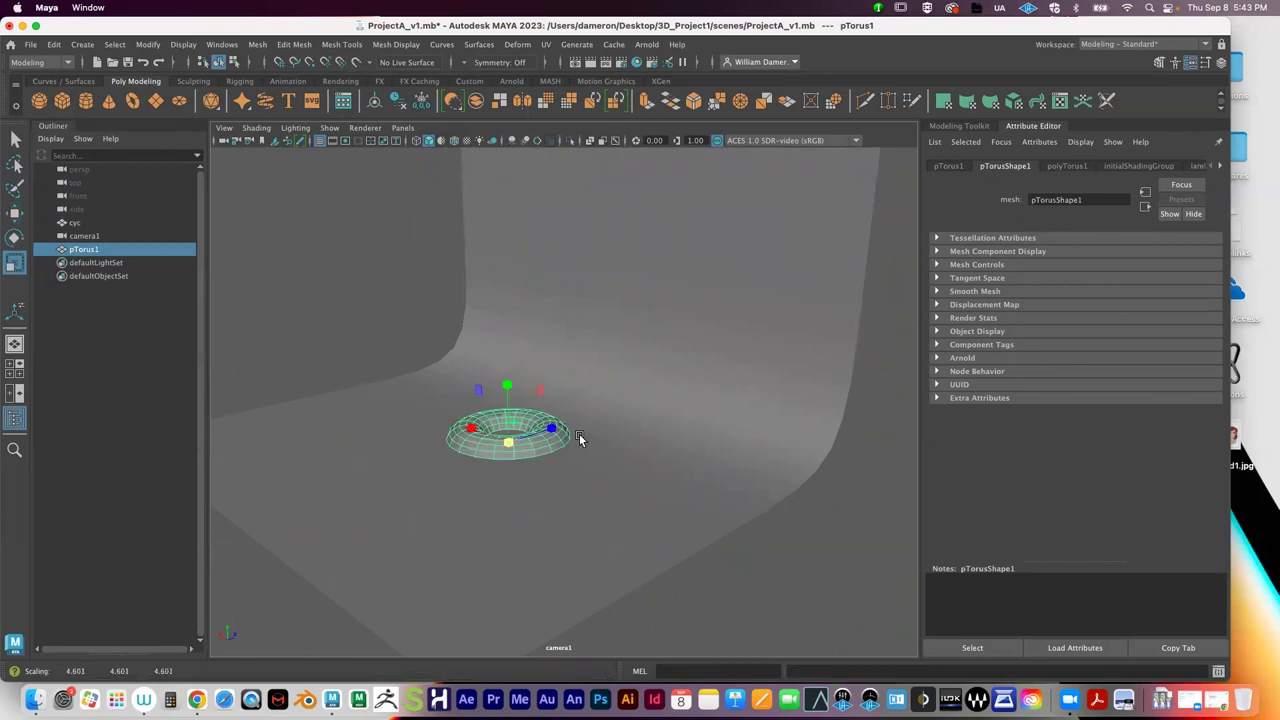
pyautogui.press('w')
pyautogui.keyDown('alt'); pyautogui.moveTo(525, 373); pyautogui.dragTo(330, 305, button='right'); pyautogui.keyUp('alt')
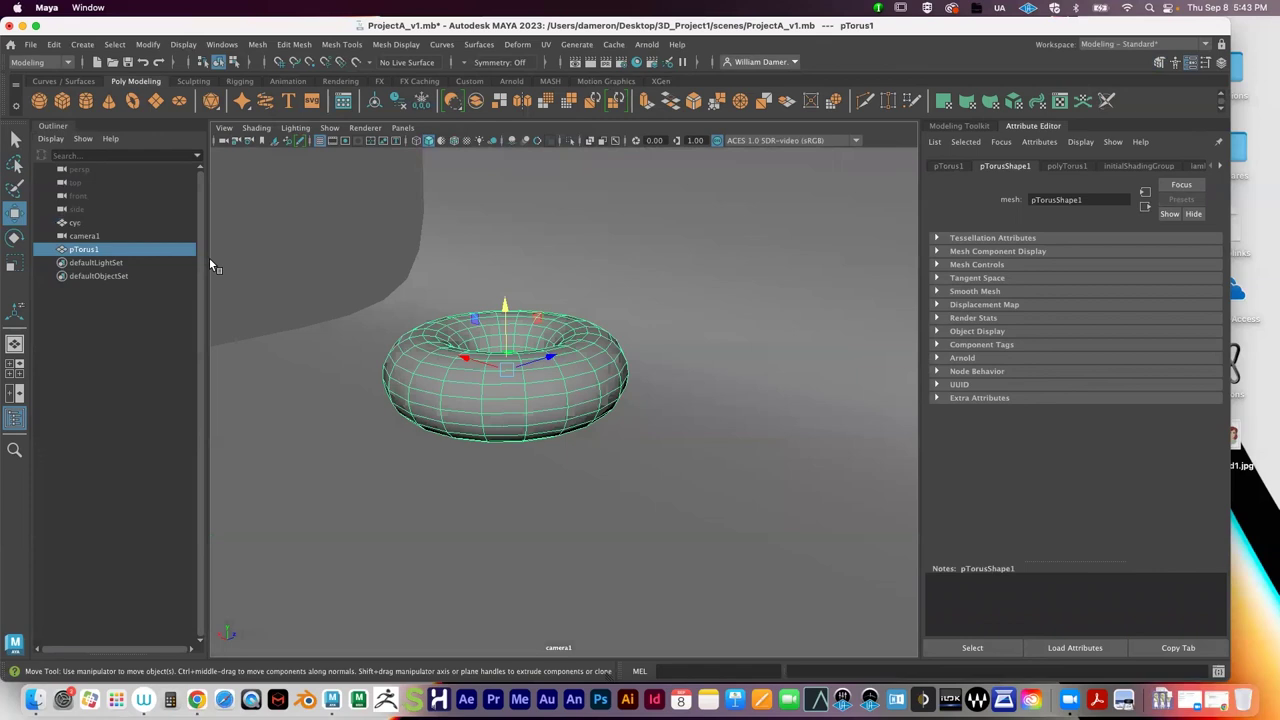
# Step: Select camera1 through its own view again and frame the torus closely from a low angle
pyautogui.click(93, 236)
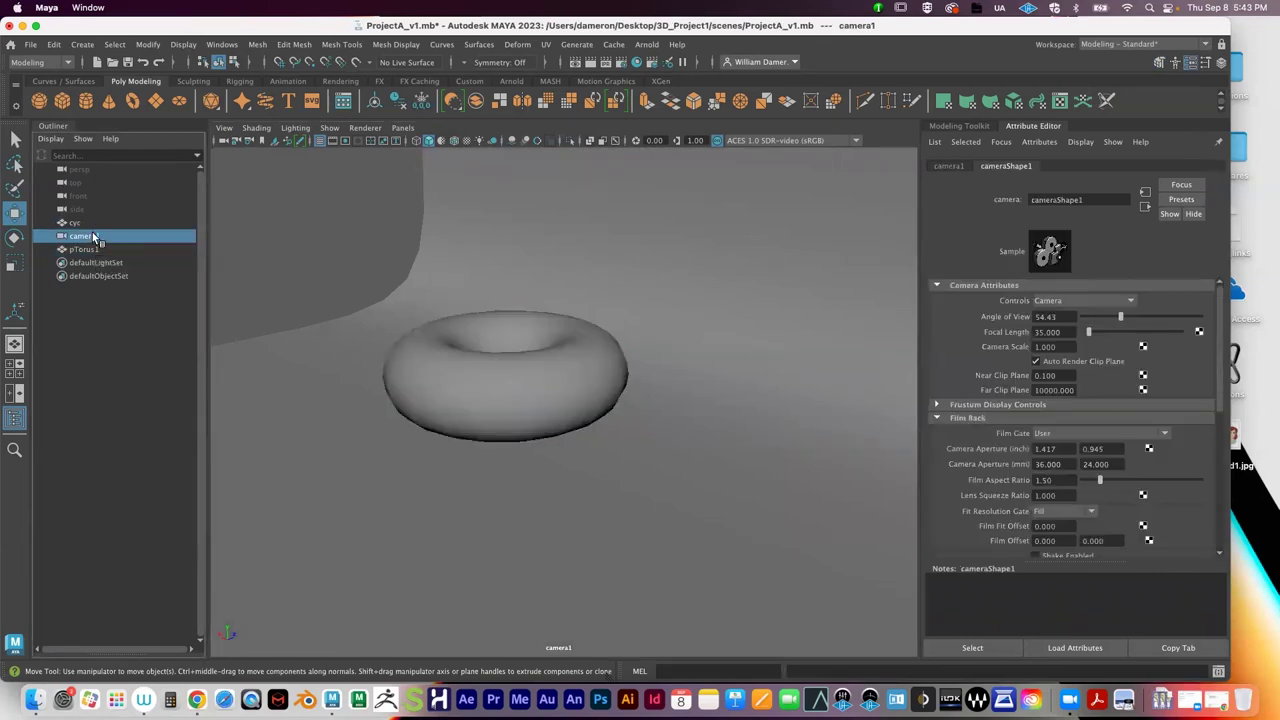
pyautogui.click(88, 249)
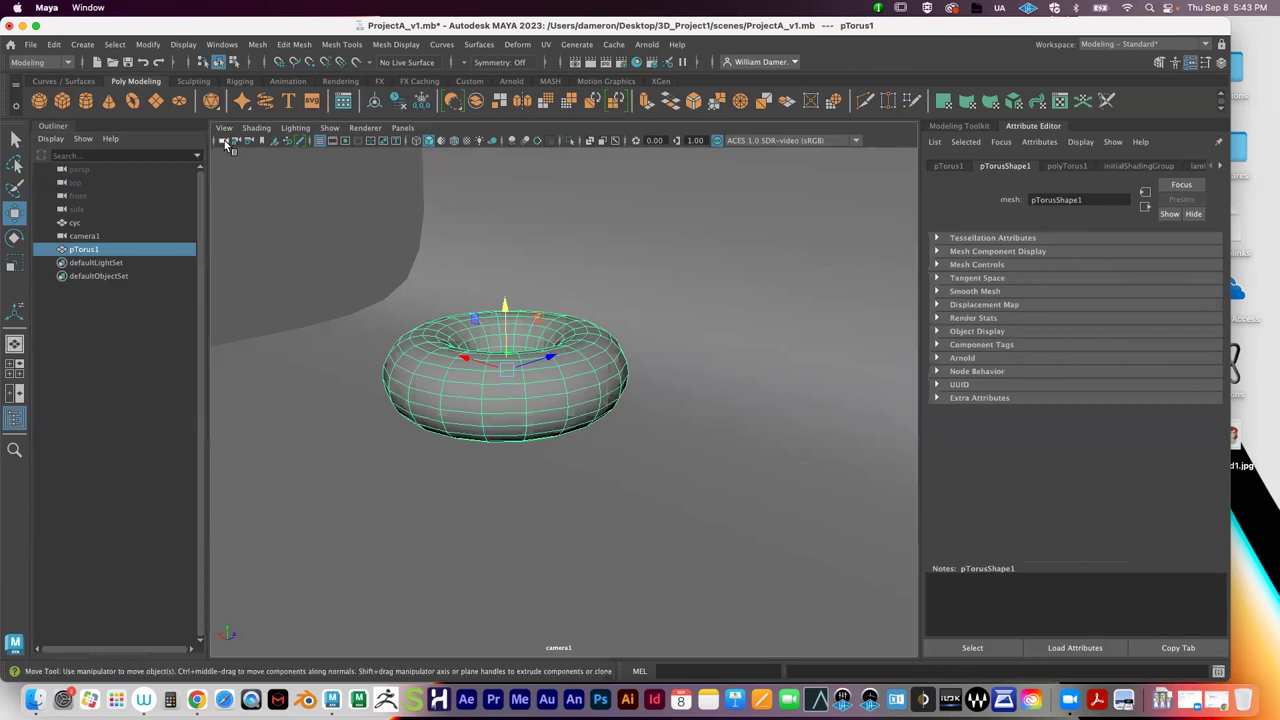
pyautogui.click(225, 146)
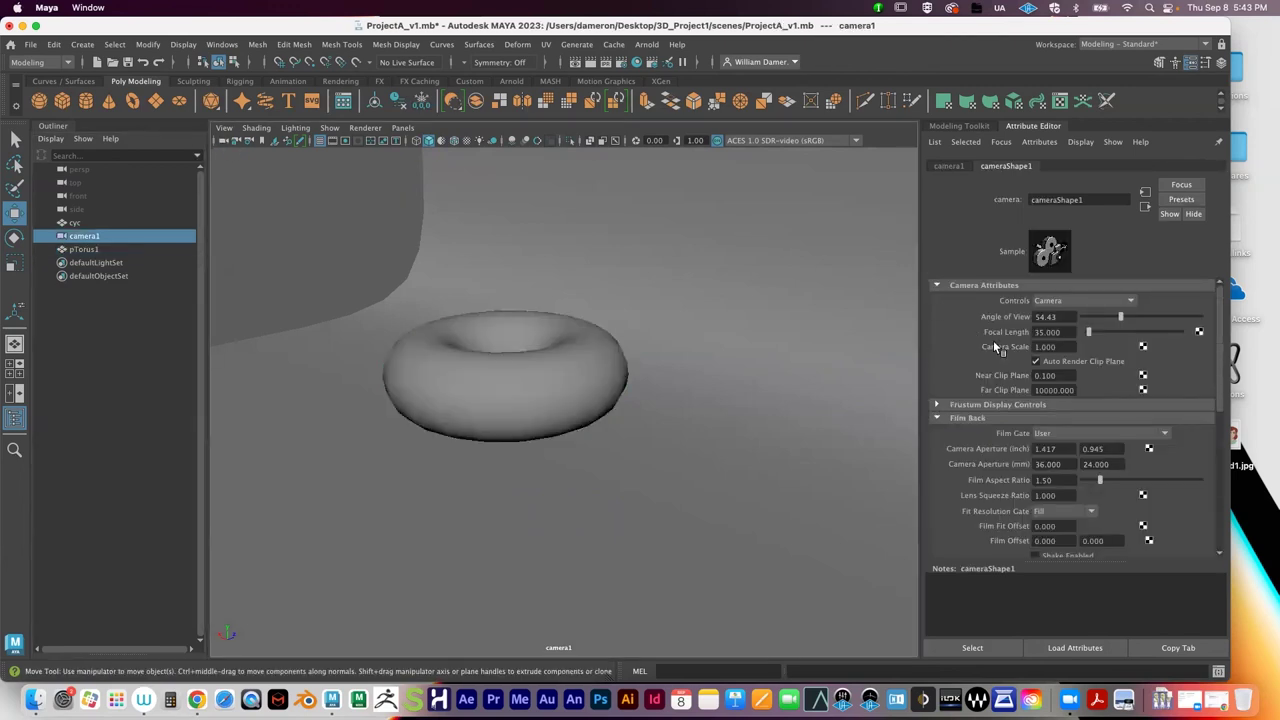
pyautogui.keyDown('alt'); pyautogui.moveTo(462, 353); pyautogui.dragTo(446, 339); pyautogui.keyUp('alt')
pyautogui.keyDown('alt'); pyautogui.moveTo(446, 339); pyautogui.dragTo(681, 397, button='right'); pyautogui.keyUp('alt')
pyautogui.keyDown('alt'); pyautogui.moveTo(681, 397); pyautogui.dragTo(682, 381); pyautogui.keyUp('alt')
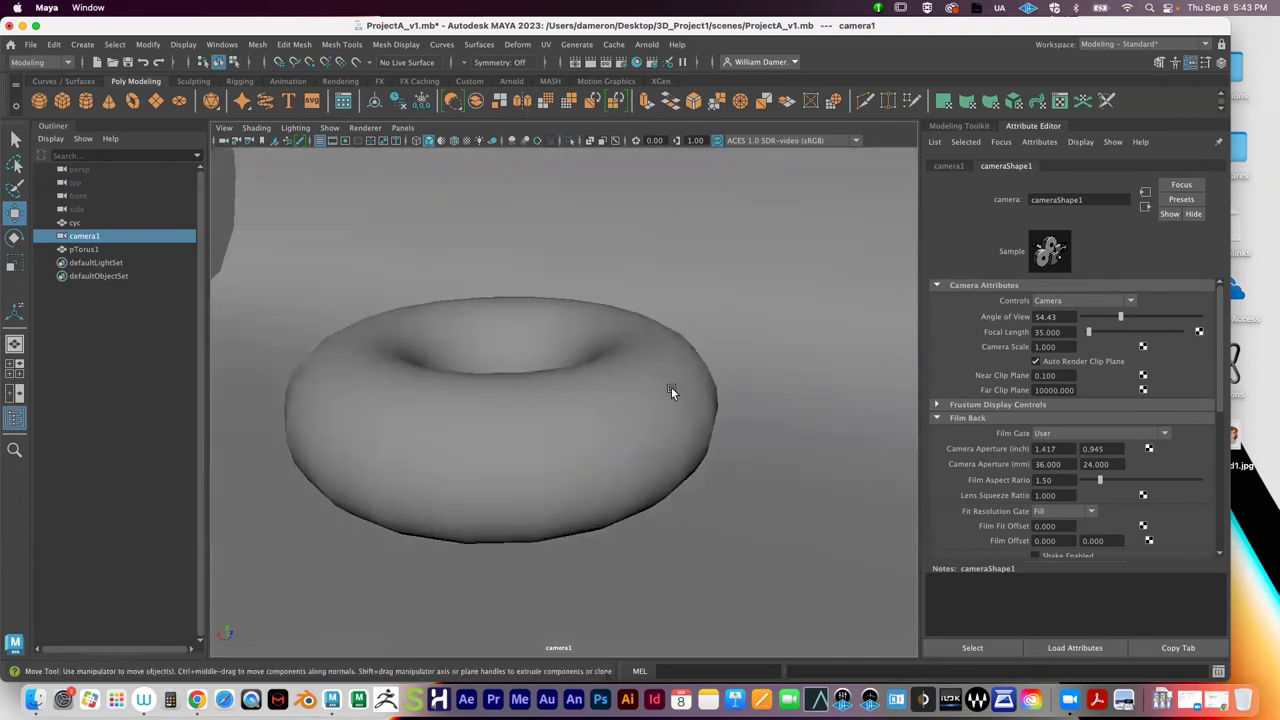
pyautogui.keyDown('alt'); pyautogui.moveTo(671, 387); pyautogui.dragTo(708, 330, button='middle'); pyautogui.keyUp('alt')
pyautogui.keyDown('alt'); pyautogui.moveTo(708, 330); pyautogui.dragTo(630, 336, button='right'); pyautogui.keyUp('alt')
pyautogui.keyDown('alt'); pyautogui.moveTo(626, 340); pyautogui.dragTo(628, 332); pyautogui.keyUp('alt')
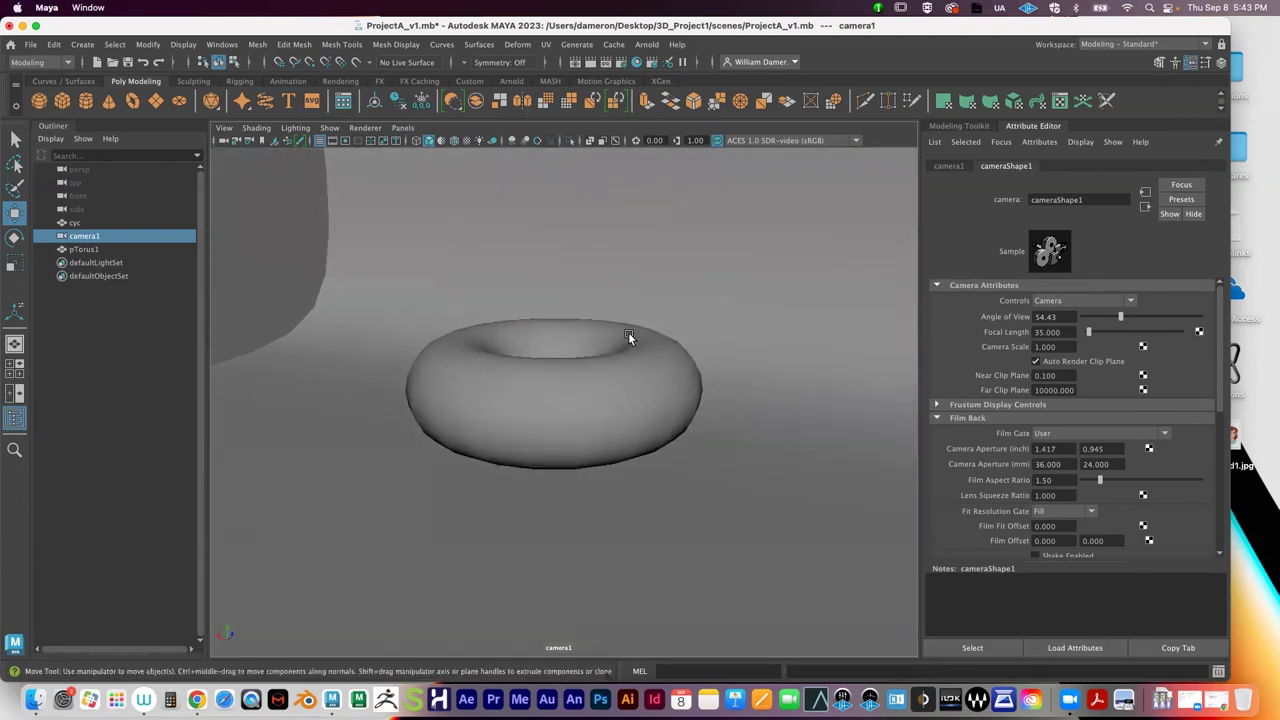
# Step: Set camera1's focal length to 200 and pull the camera back to reframe the torus against the cyc
pyautogui.doubleClick(1067, 331)
pyautogui.write('100')
pyautogui.press('BackSpace')
pyautogui.press('BackSpace')
pyautogui.press('BackSpace')
pyautogui.write('200')
pyautogui.press('Return')
pyautogui.keyDown('alt'); pyautogui.moveTo(803, 437); pyautogui.dragTo(612, 345, button='right'); pyautogui.keyUp('alt')
pyautogui.keyDown('alt'); pyautogui.moveTo(612, 345); pyautogui.dragTo(703, 362); pyautogui.keyUp('alt')
pyautogui.keyDown('alt'); pyautogui.moveTo(703, 358); pyautogui.dragTo(731, 354, button='middle'); pyautogui.keyUp('alt')
pyautogui.keyDown('alt'); pyautogui.moveTo(731, 354); pyautogui.dragTo(626, 366, button='right'); pyautogui.keyUp('alt')
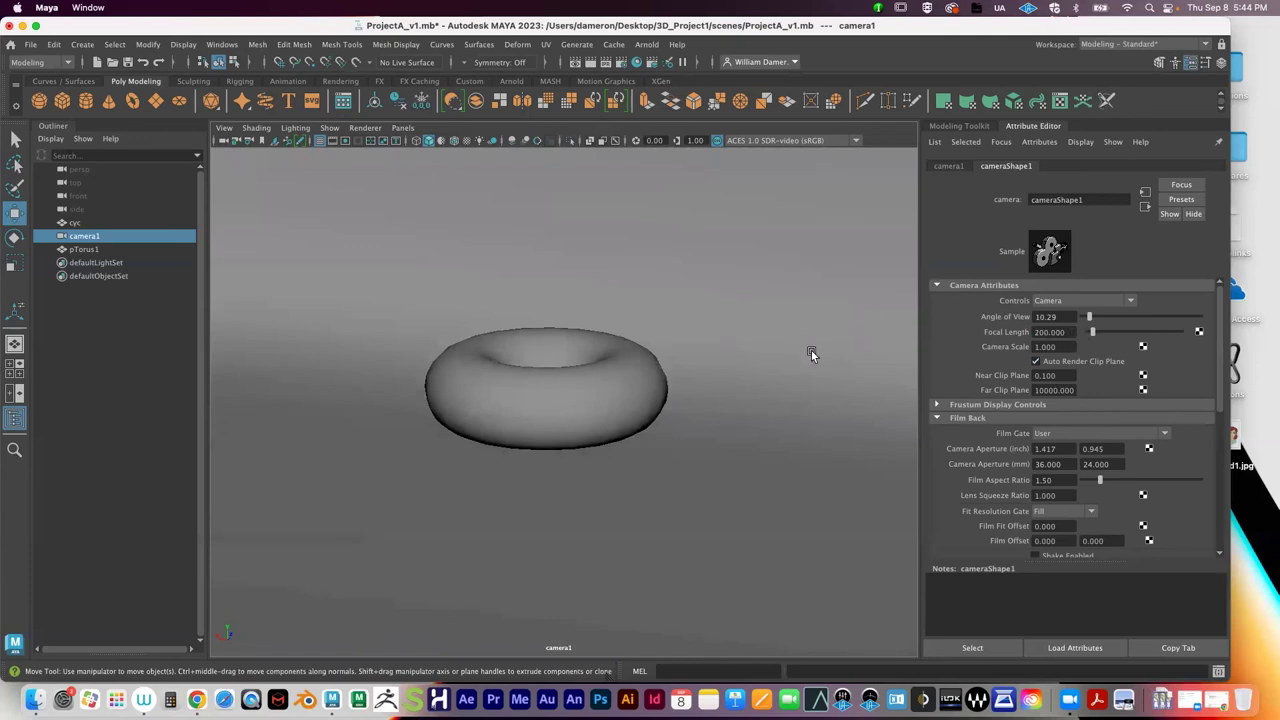
# Step: Set camera1's focal length to 35 and move the camera back in on the torus
pyautogui.doubleClick(1068, 332)
pyautogui.press('Return')
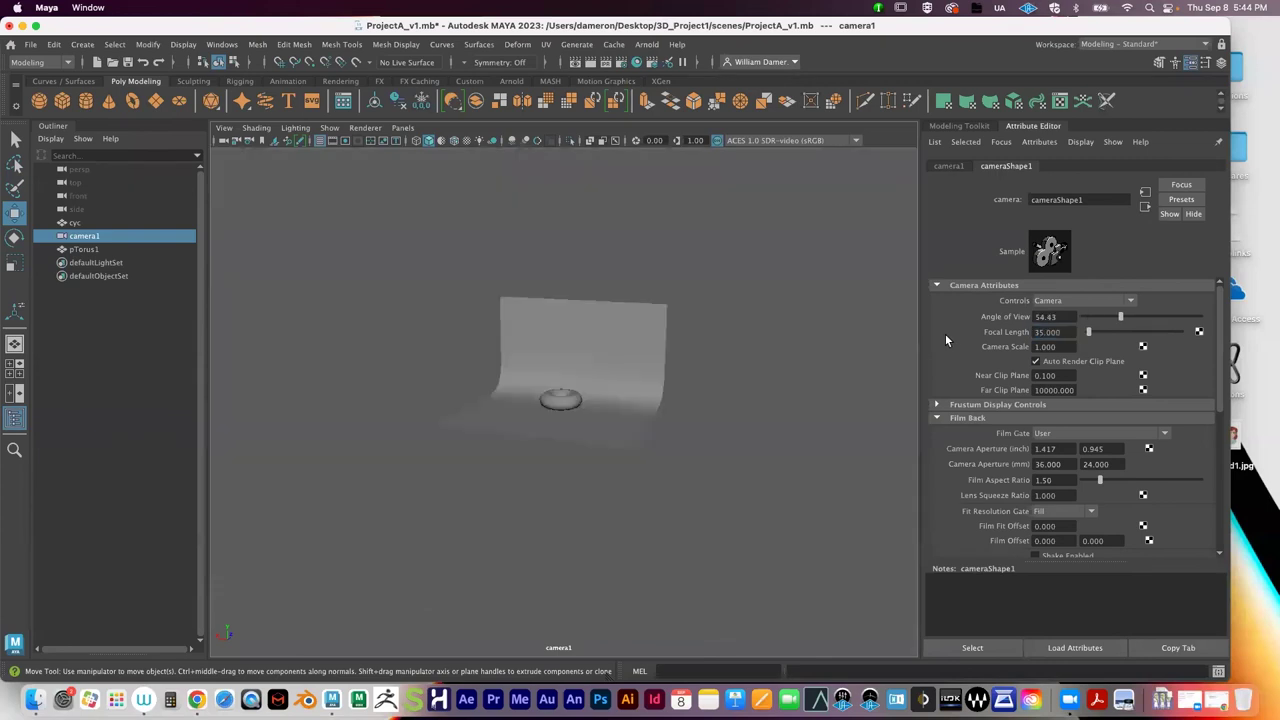
pyautogui.keyDown('alt'); pyautogui.moveTo(481, 381); pyautogui.dragTo(760, 410, button='right'); pyautogui.keyUp('alt')
pyautogui.keyDown('alt'); pyautogui.moveTo(456, 428); pyautogui.dragTo(643, 437, button='right'); pyautogui.keyUp('alt')
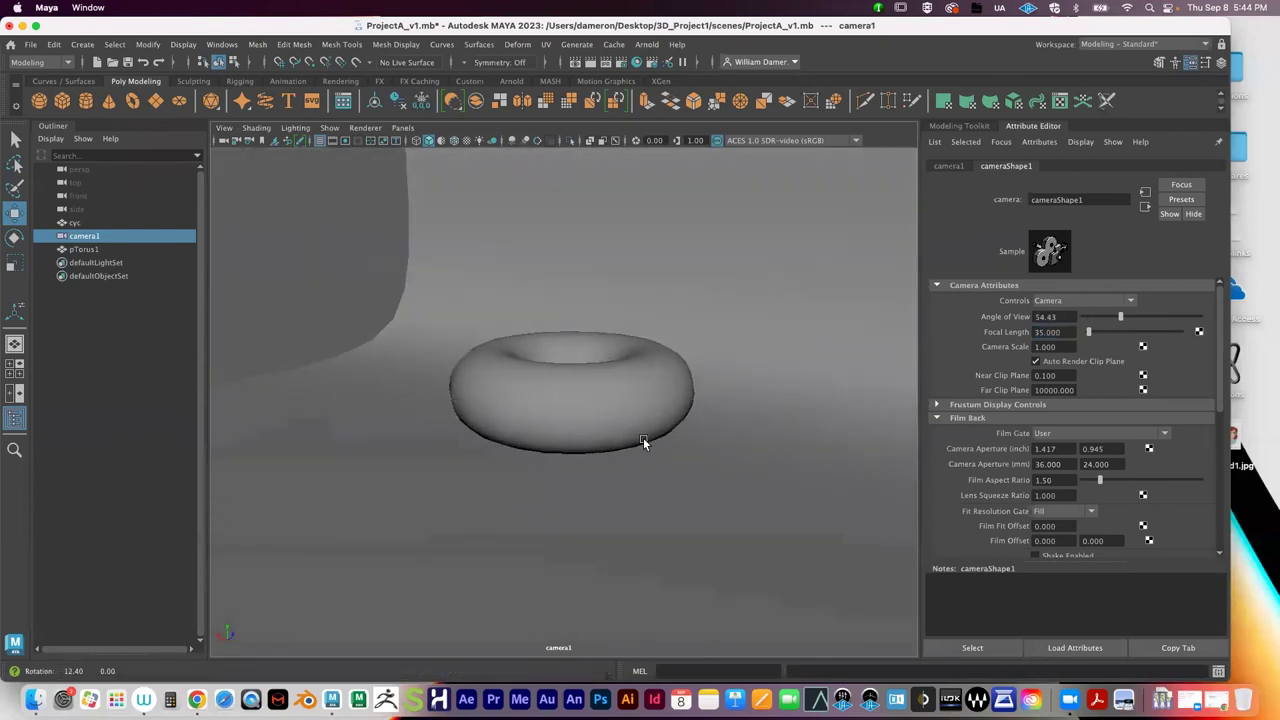
pyautogui.keyDown('alt'); pyautogui.moveTo(643, 437); pyautogui.dragTo(647, 446); pyautogui.keyUp('alt')
# Step: Set camera1's focal length to 12, then move in and orbit around the torus to compare the wide-angle perspective
pyautogui.doubleClick(1062, 332)
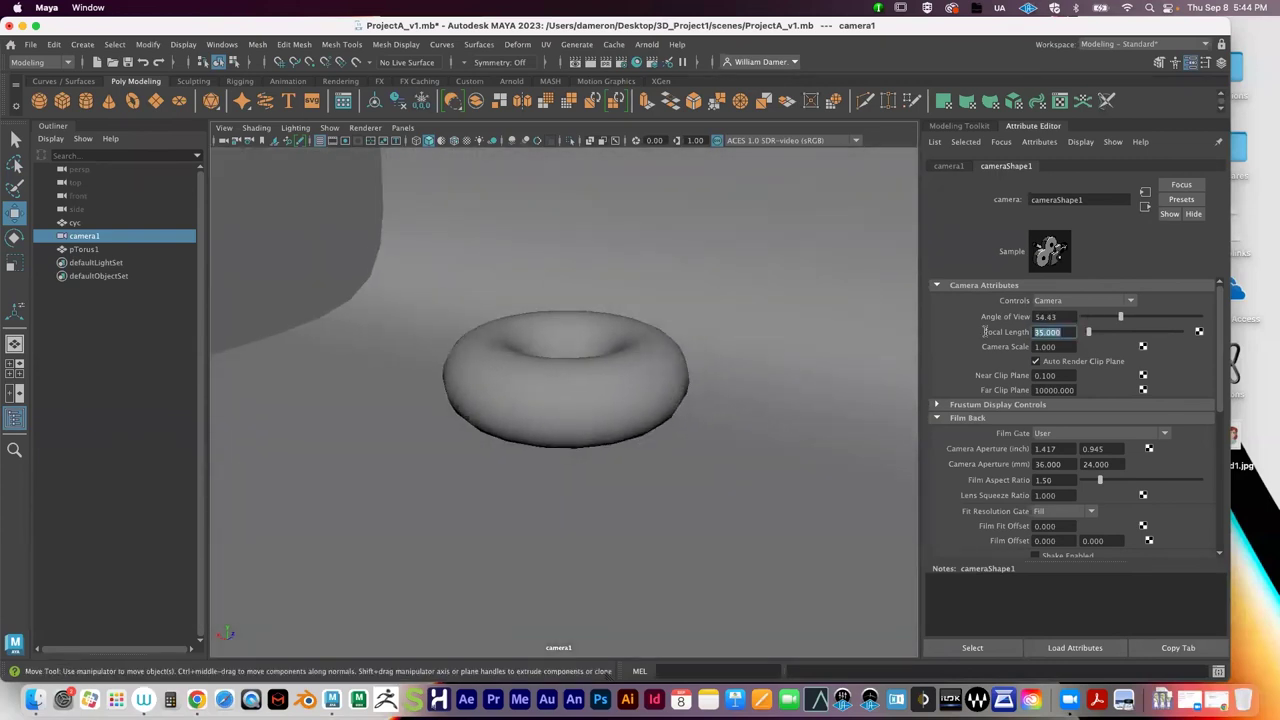
pyautogui.write('12')
pyautogui.press('Return')
pyautogui.keyDown('alt'); pyautogui.moveTo(538, 464); pyautogui.dragTo(761, 425, button='right'); pyautogui.keyUp('alt')
pyautogui.keyDown('alt'); pyautogui.moveTo(761, 425); pyautogui.dragTo(889, 418); pyautogui.keyUp('alt')
pyautogui.keyDown('alt'); pyautogui.moveTo(534, 446); pyautogui.dragTo(380, 422); pyautogui.keyUp('alt')
pyautogui.keyDown('alt'); pyautogui.moveTo(716, 397); pyautogui.dragTo(550, 372); pyautogui.keyUp('alt')
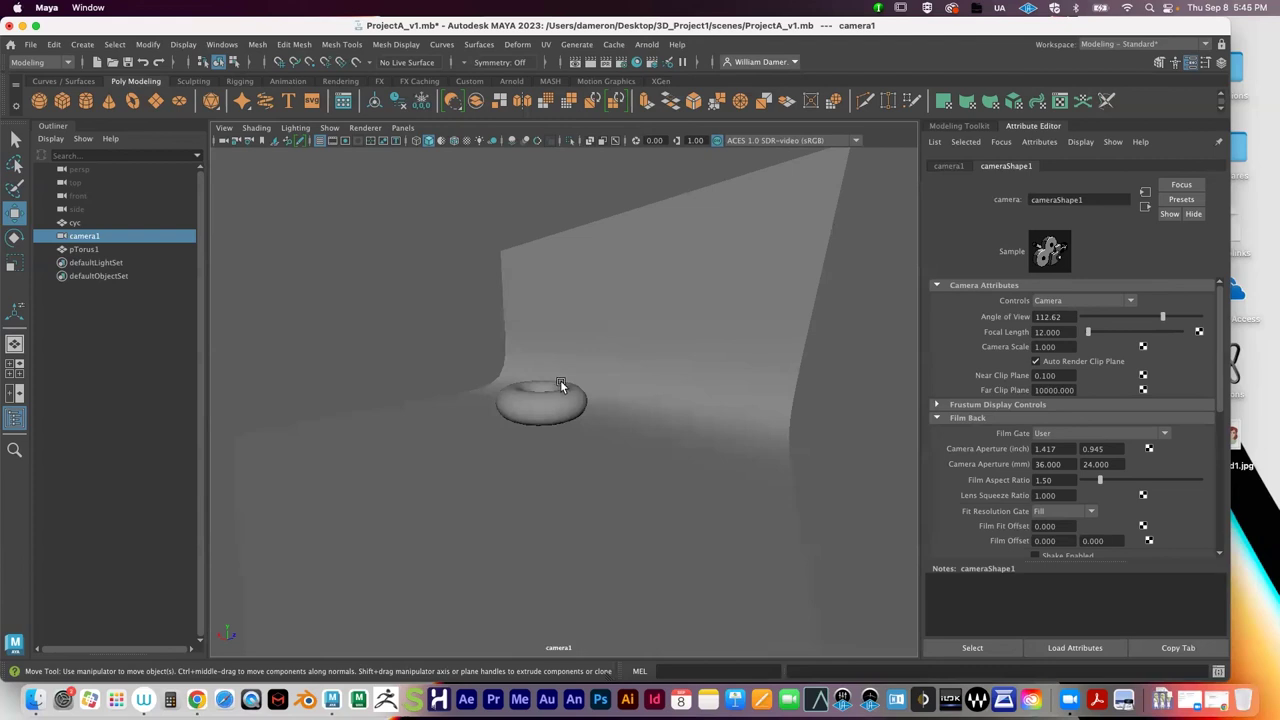
# Step: Delete camera1 and return to a full perspective view that frames the whole cyc and the torus
pyautogui.click(125, 335)
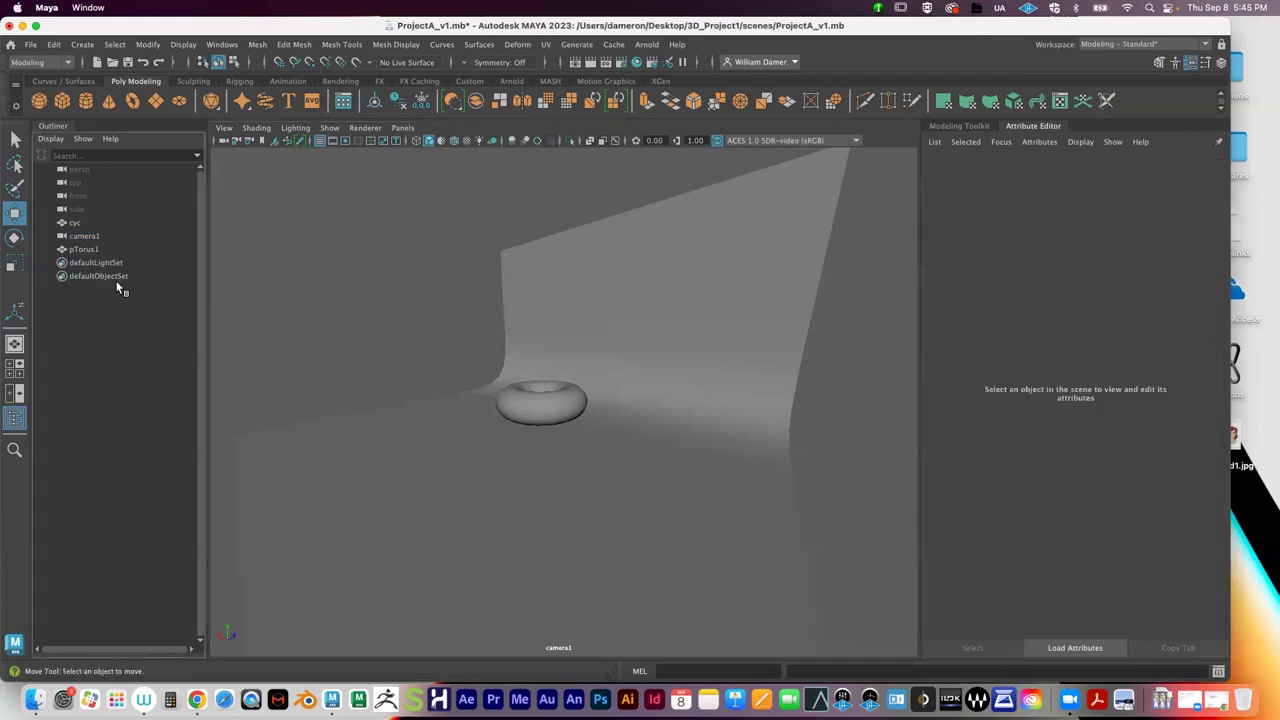
pyautogui.click(85, 238)
pyautogui.press('Delete')
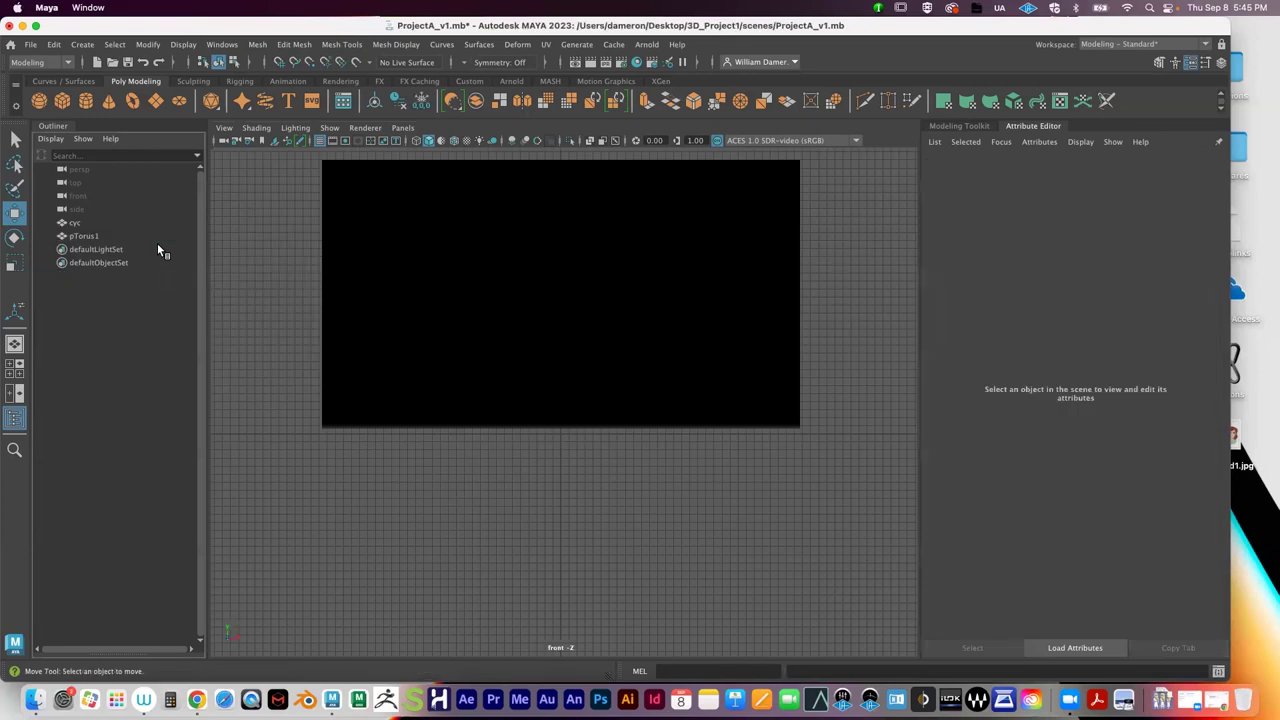
pyautogui.press('space')
pyautogui.press('space')
pyautogui.keyDown('alt'); pyautogui.moveTo(710, 335); pyautogui.dragTo(695, 353); pyautogui.keyUp('alt')
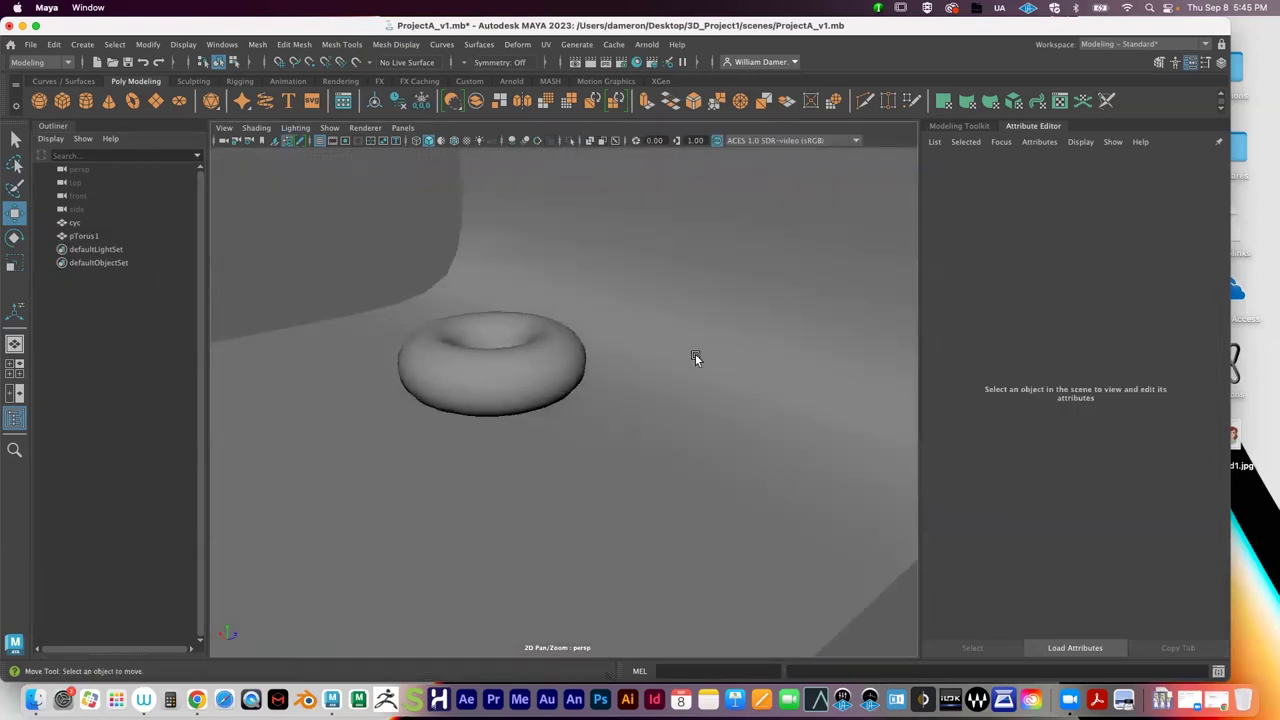
pyautogui.keyDown('alt'); pyautogui.moveTo(695, 353); pyautogui.dragTo(566, 381, button='right'); pyautogui.keyUp('alt')
pyautogui.keyDown('alt'); pyautogui.moveTo(566, 381); pyautogui.dragTo(574, 389, button='middle'); pyautogui.keyUp('alt')
pyautogui.keyDown('alt'); pyautogui.moveTo(570, 372); pyautogui.dragTo(620, 372, button='right'); pyautogui.keyUp('alt')
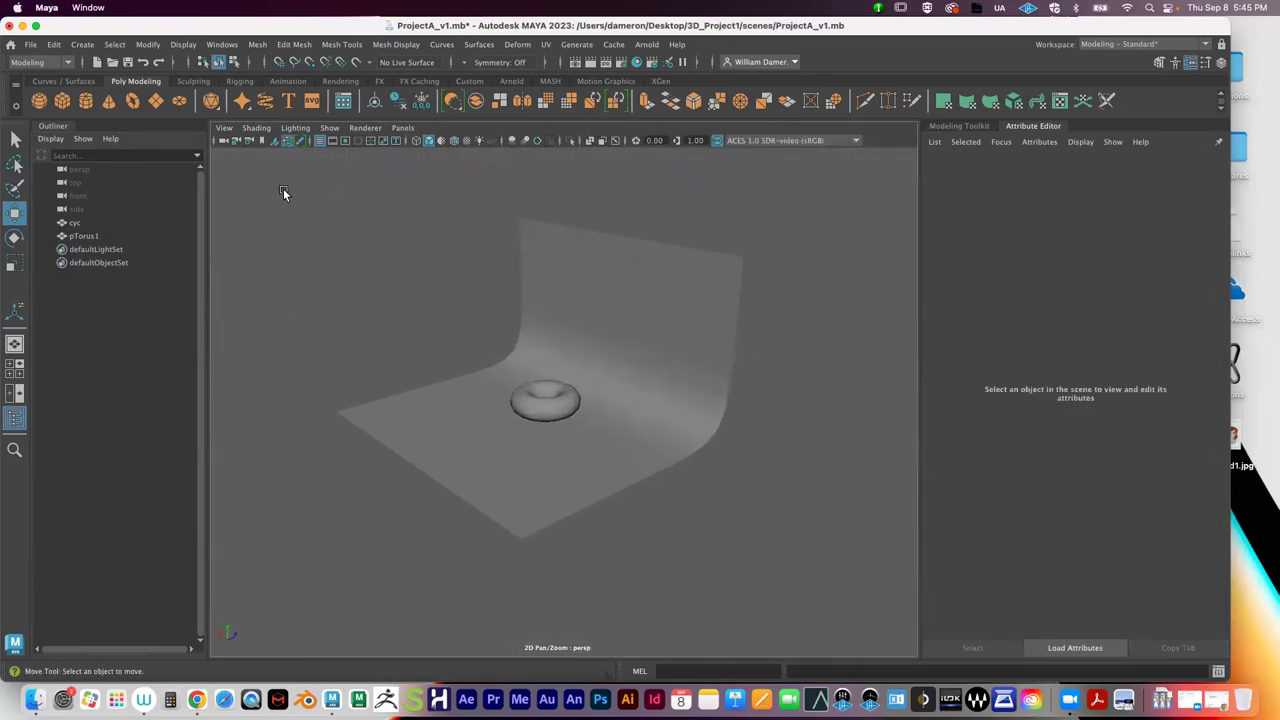
# Step: Create a basic camera in the scene and examine where it sits relative to the torus
pyautogui.click(82, 44)
pyautogui.moveTo(115, 134)
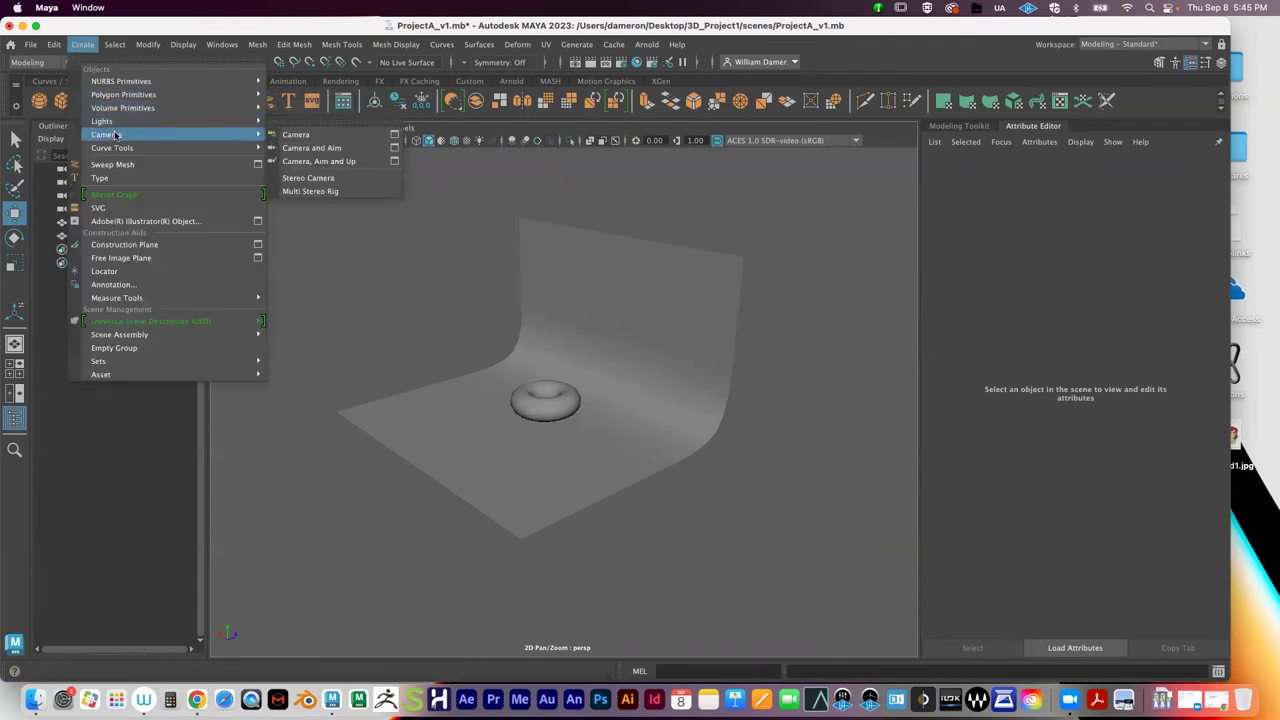
pyautogui.moveTo(124, 96)
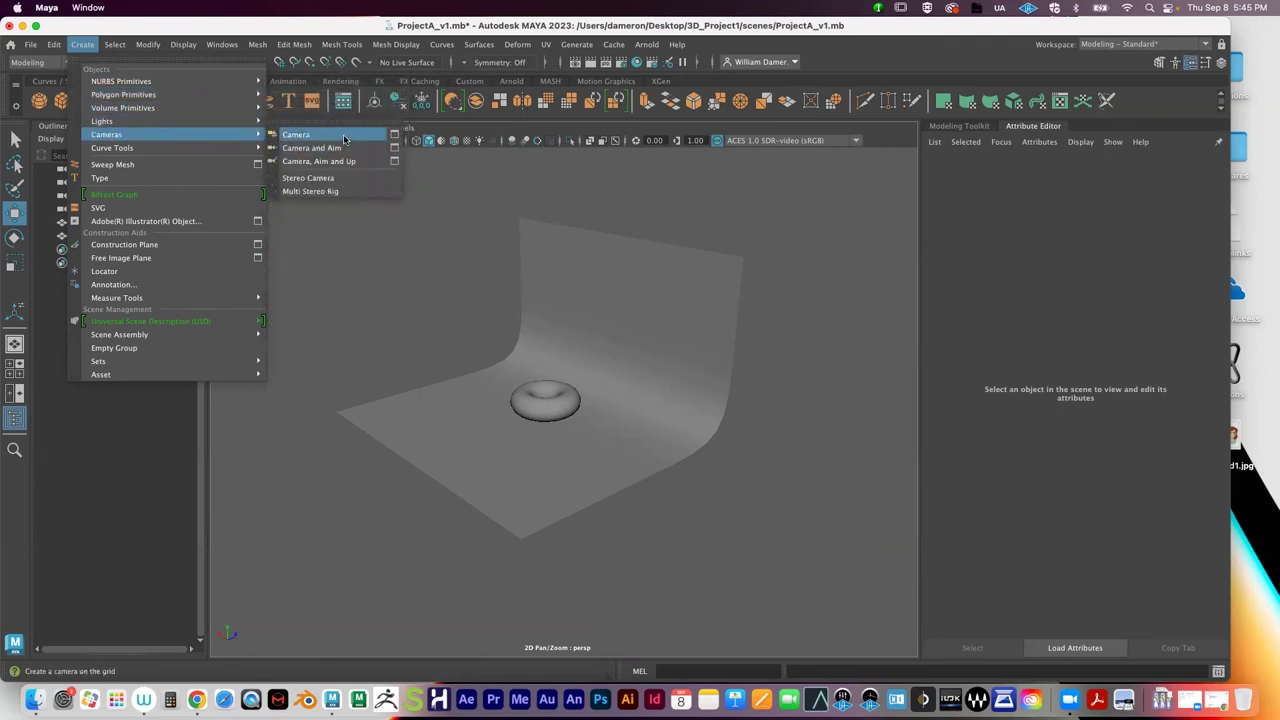
pyautogui.click(343, 138)
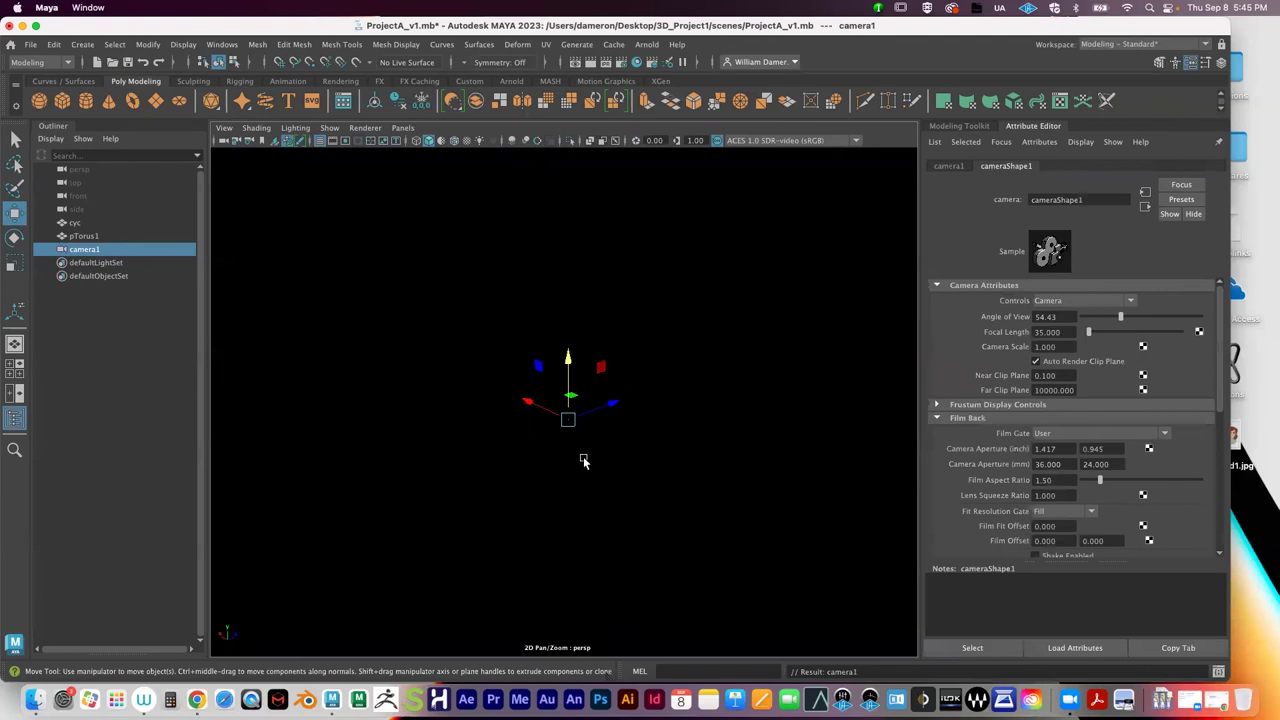
pyautogui.keyDown('alt'); pyautogui.moveTo(584, 461); pyautogui.dragTo(478, 378); pyautogui.keyUp('alt')
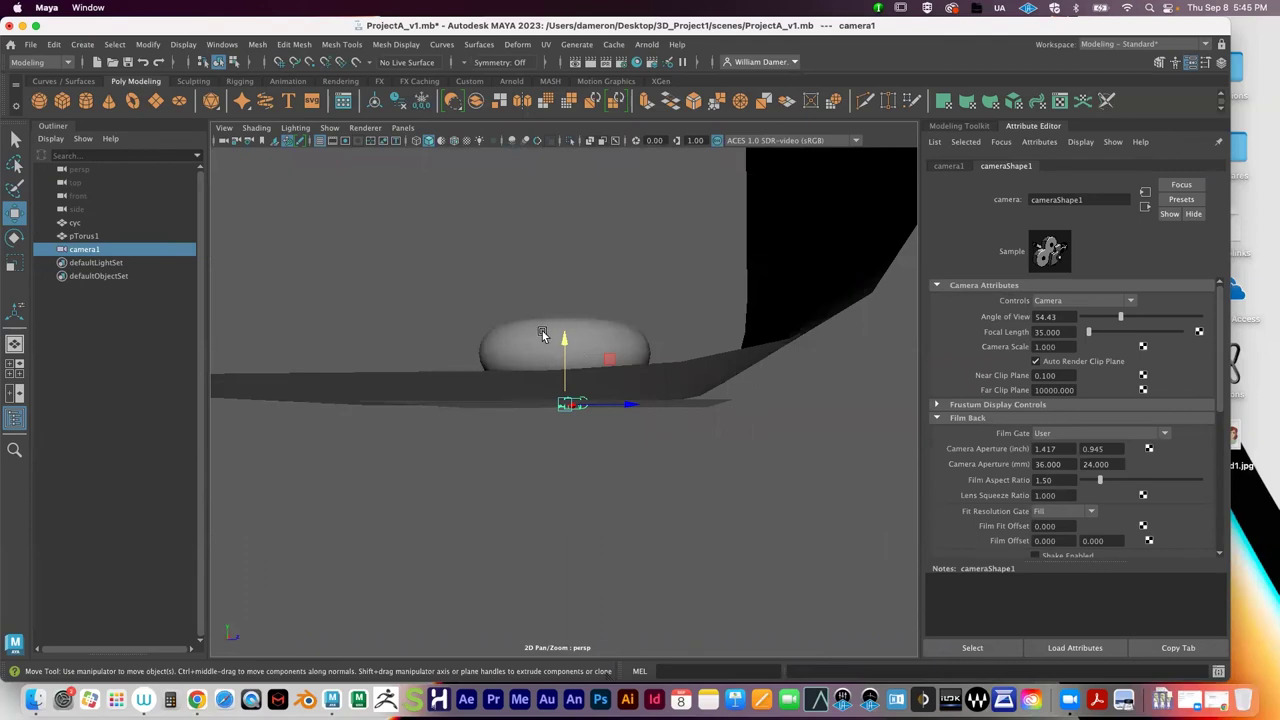
# Step: Look through camera1 and frame the torus and the cyc from a raised three-quarter angle
pyautogui.click(402, 128)
pyautogui.moveTo(437, 146)
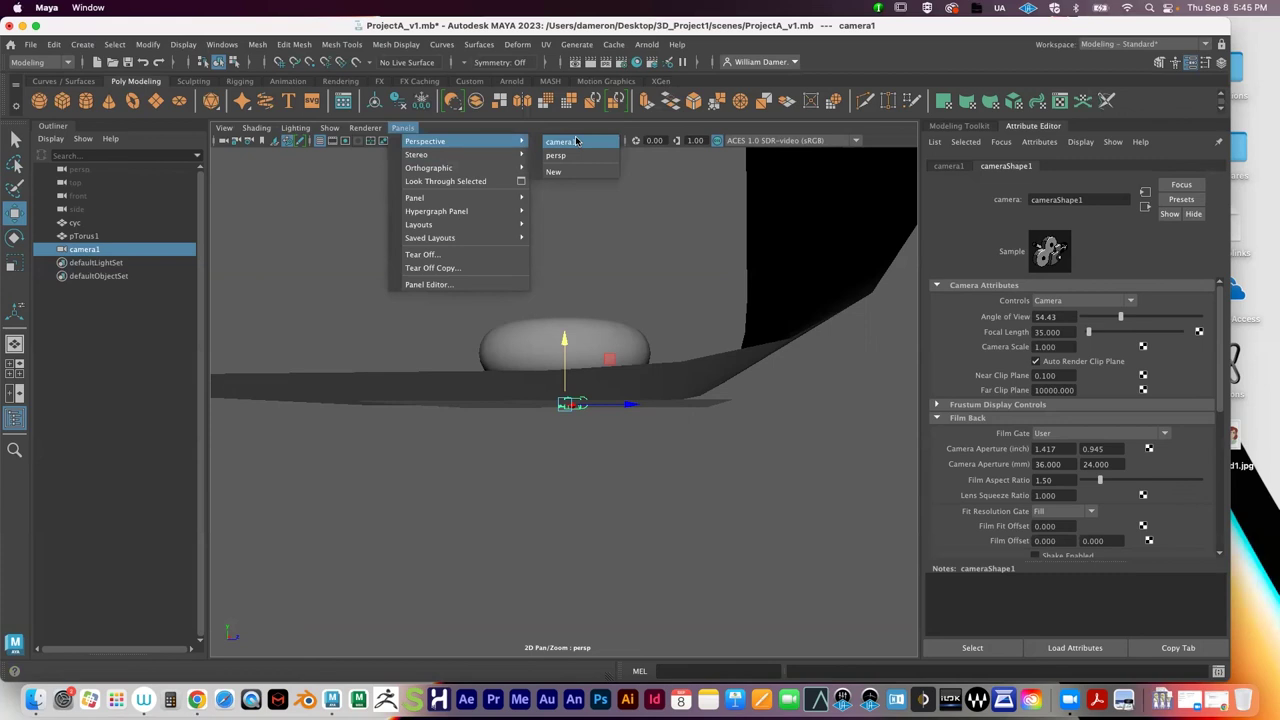
pyautogui.click(575, 141)
pyautogui.keyDown('alt'); pyautogui.moveTo(640, 372); pyautogui.dragTo(486, 360, button='right'); pyautogui.keyUp('alt')
pyautogui.keyDown('alt'); pyautogui.moveTo(440, 361); pyautogui.dragTo(660, 373); pyautogui.keyUp('alt')
pyautogui.keyDown('alt'); pyautogui.moveTo(499, 363); pyautogui.dragTo(426, 343); pyautogui.keyUp('alt')
pyautogui.keyDown('alt'); pyautogui.moveTo(378, 280); pyautogui.dragTo(316, 234); pyautogui.keyUp('alt')
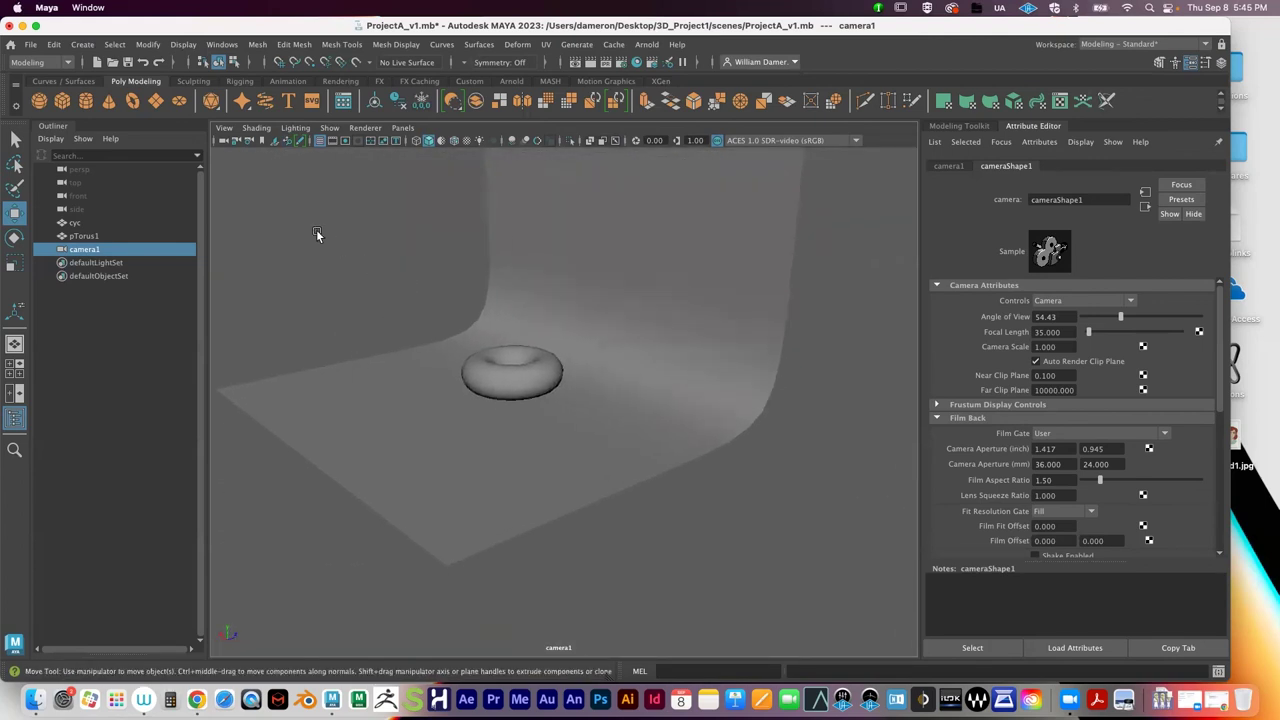
# Step: Lock camera1 against view changes, try selecting the cyc through it, and reselect camera1
pyautogui.click(237, 141)
pyautogui.click(445, 347)
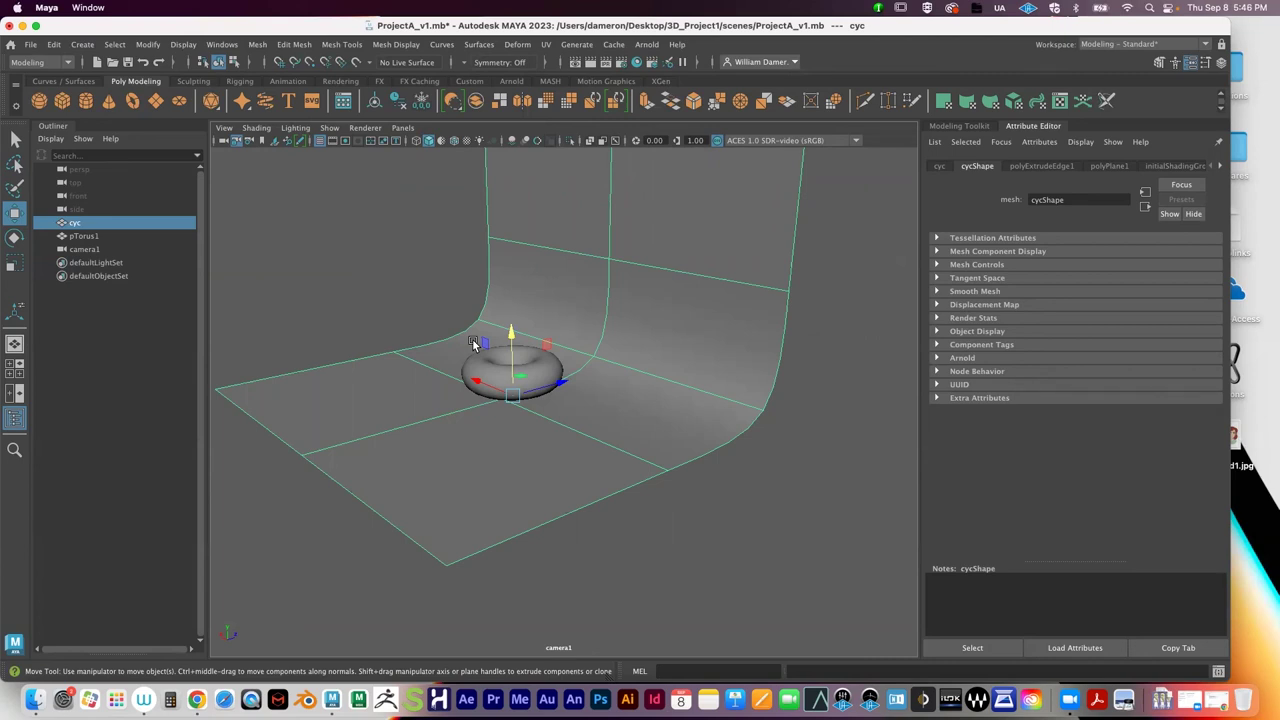
pyautogui.click(375, 258)
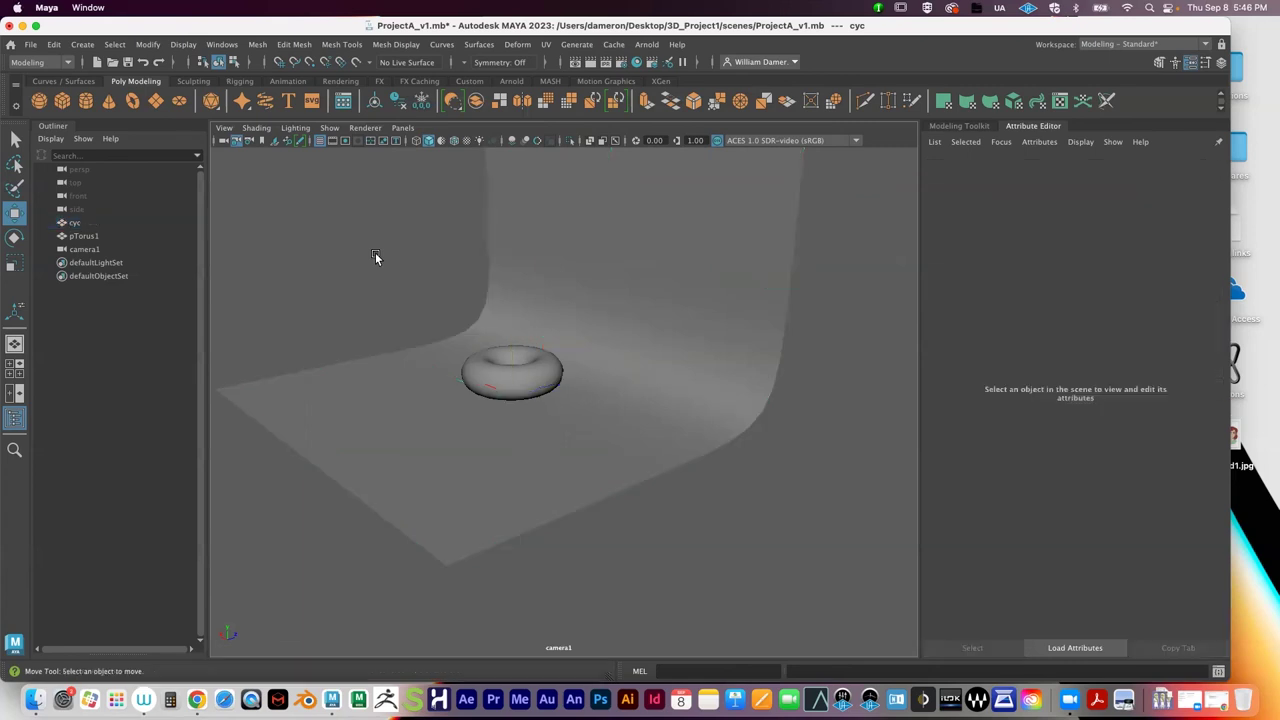
pyautogui.click(548, 313)
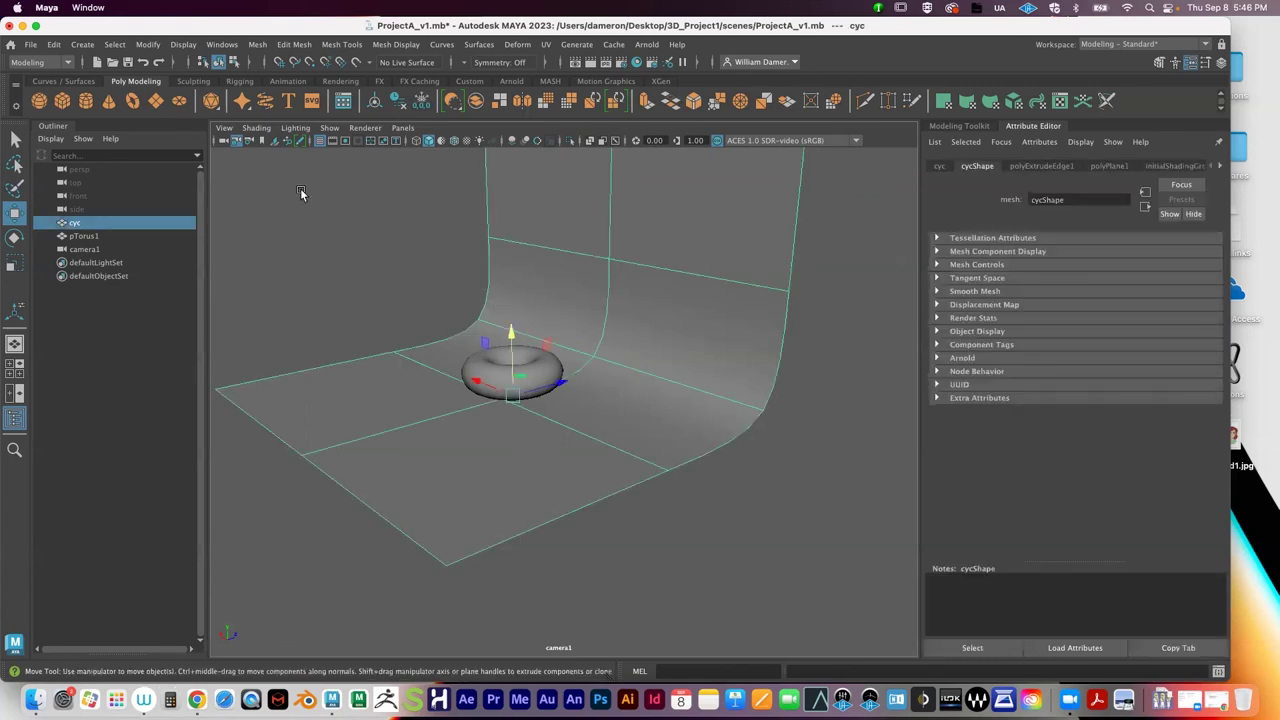
pyautogui.click(88, 249)
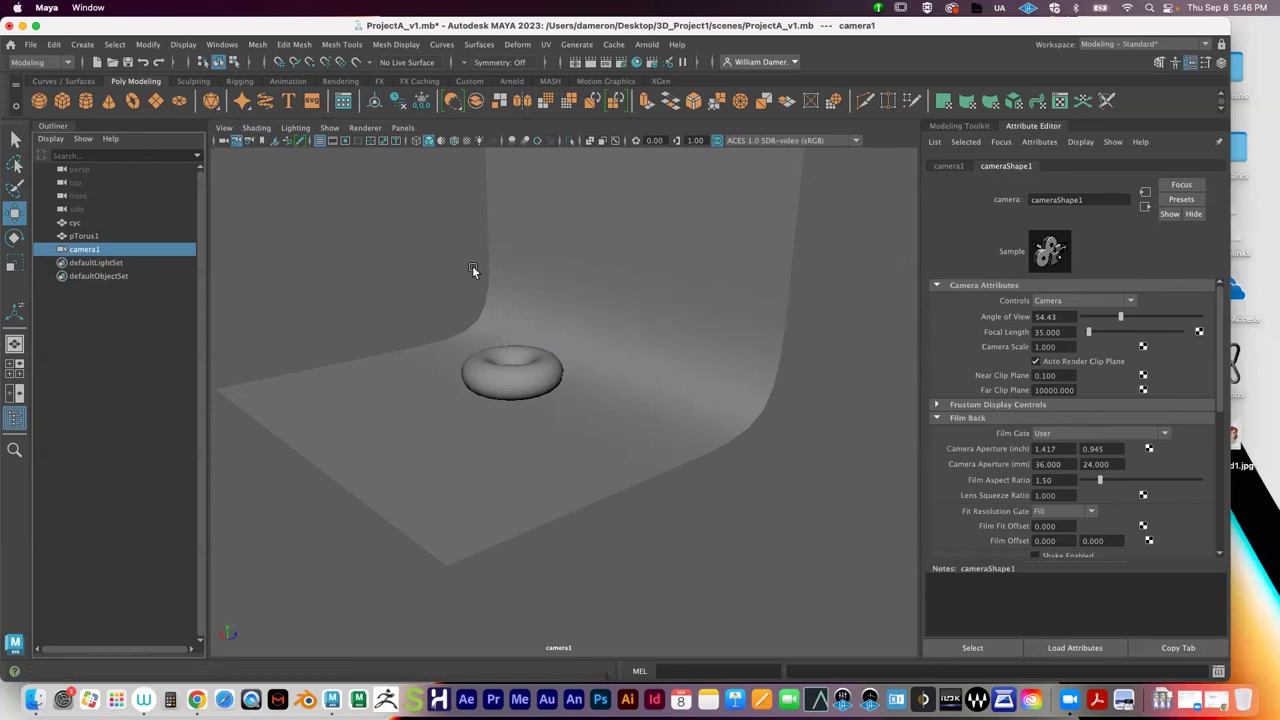
# Step: Save the ProjectA_v1.mb scene with the framed camera1 view
pyautogui.click(31, 44)
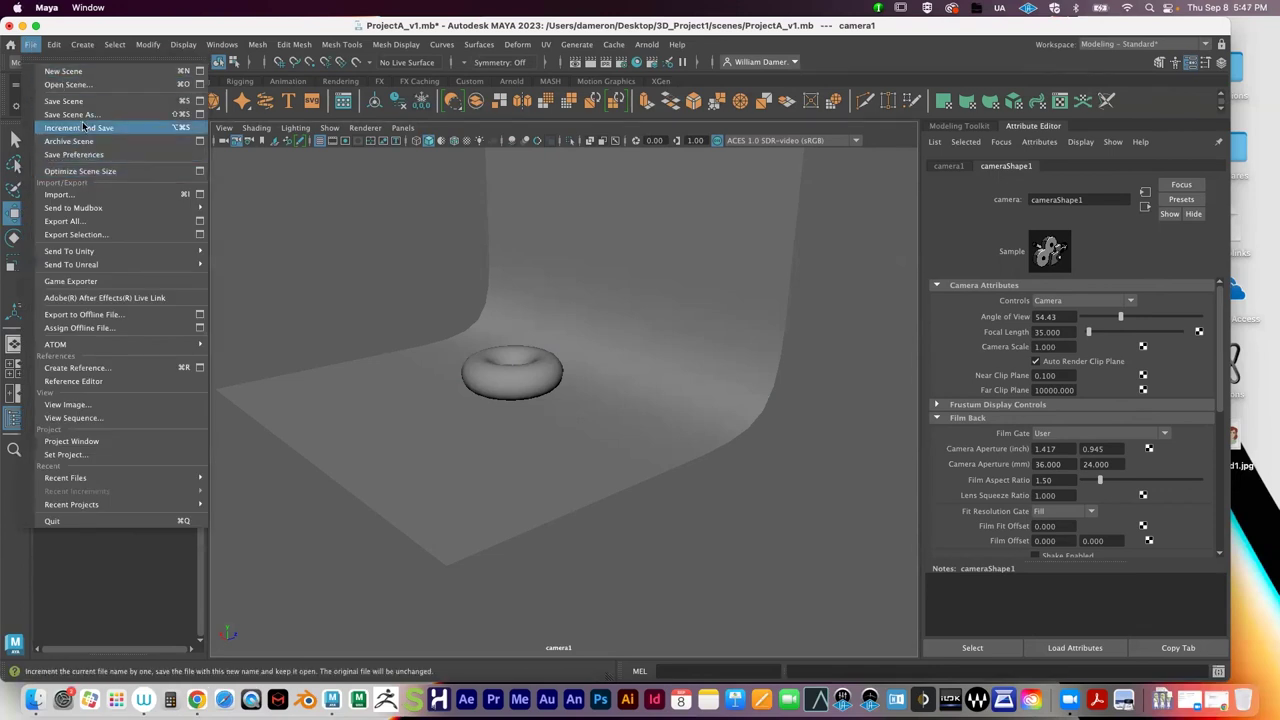
pyautogui.click(78, 102)
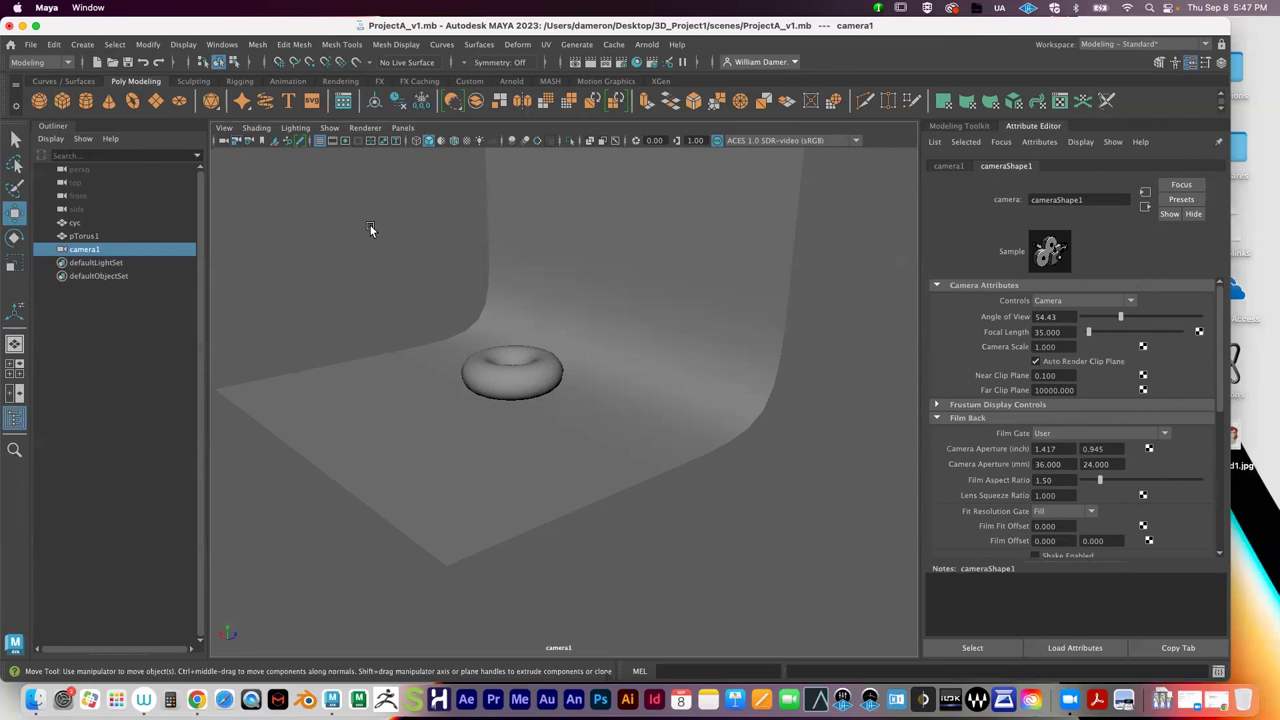
pyautogui.click(31, 44)
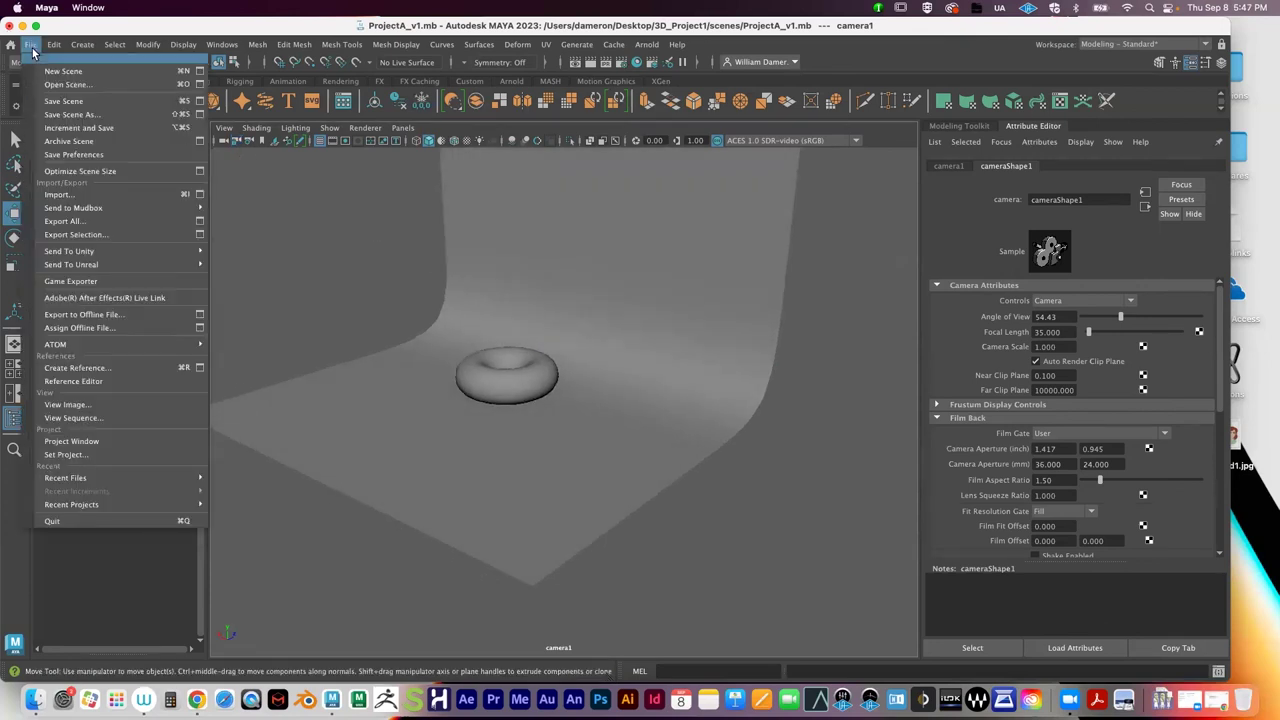
pyautogui.click(55, 105)
# Step: Check the saved ProjectA_v1.mb file in Finder's scenes folder, and return to Maya with nothing selected
pyautogui.moveTo(76, 25); pyautogui.dragTo(395, 118)
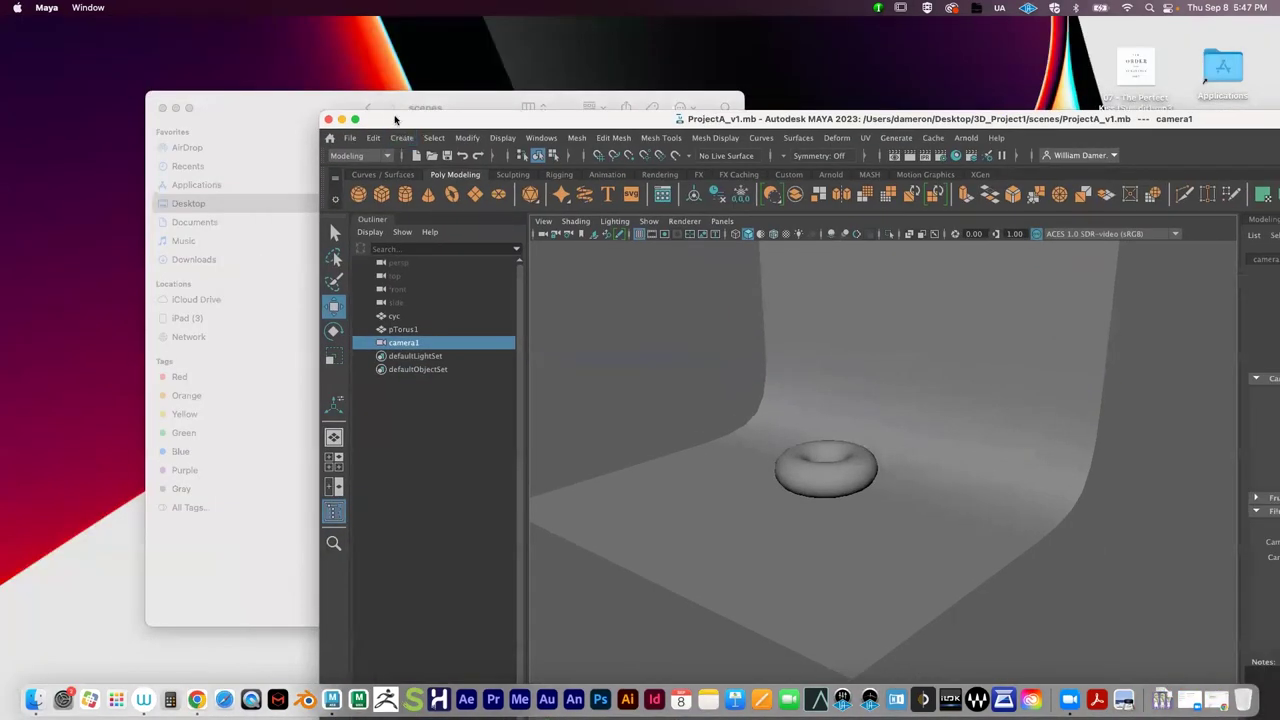
pyautogui.doubleClick(395, 119)
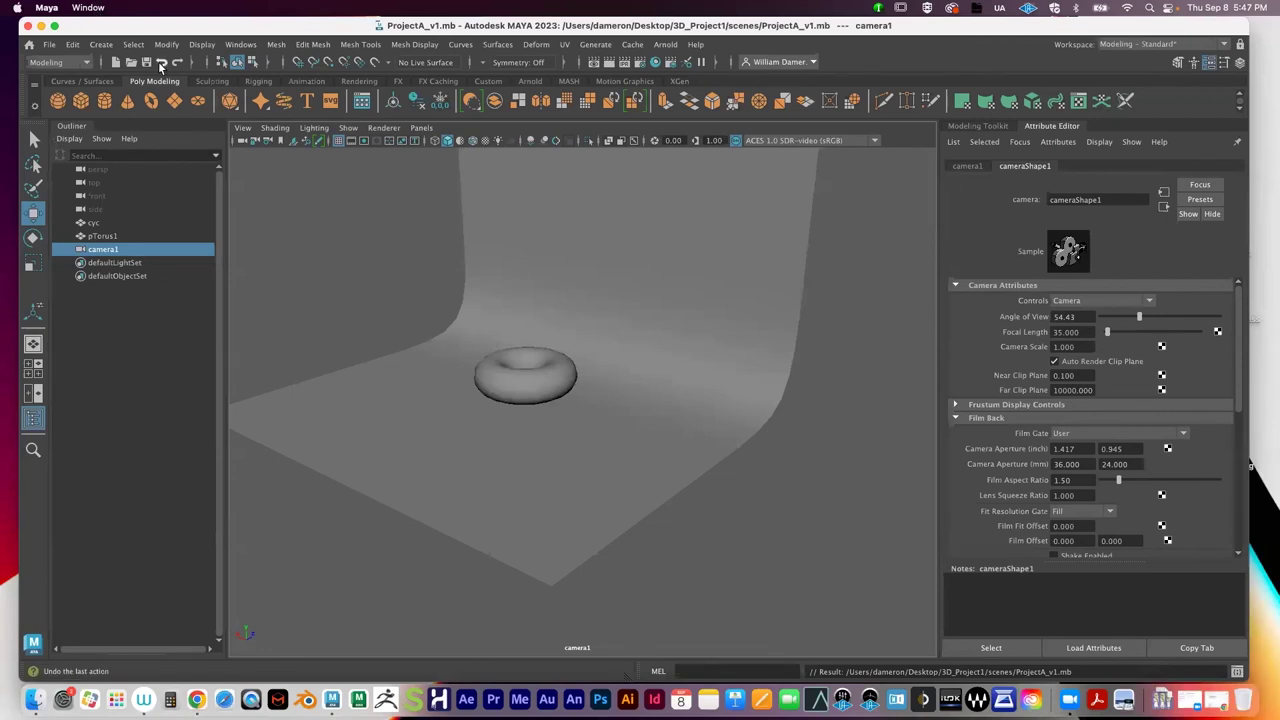
pyautogui.moveTo(102, 24); pyautogui.dragTo(160, 258)
pyautogui.moveTo(263, 113); pyautogui.dragTo(228, 83)
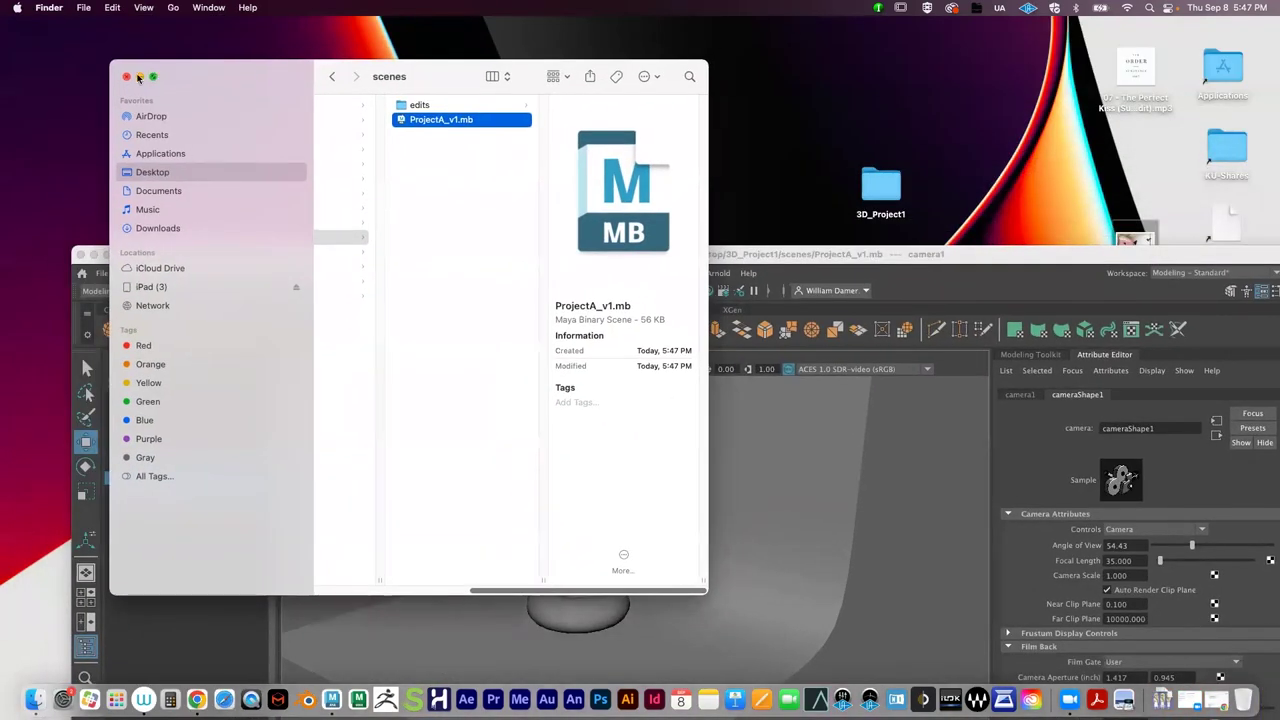
pyautogui.click(139, 77)
pyautogui.doubleClick(295, 259)
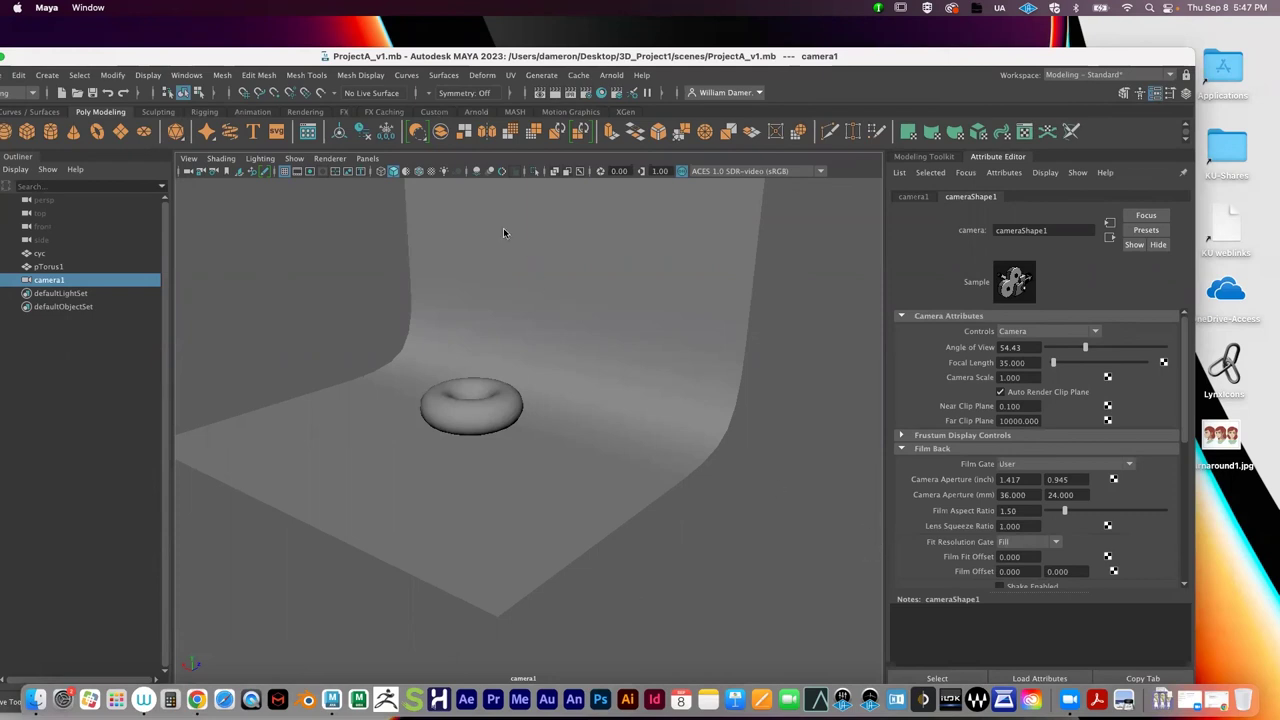
pyautogui.click(667, 591)
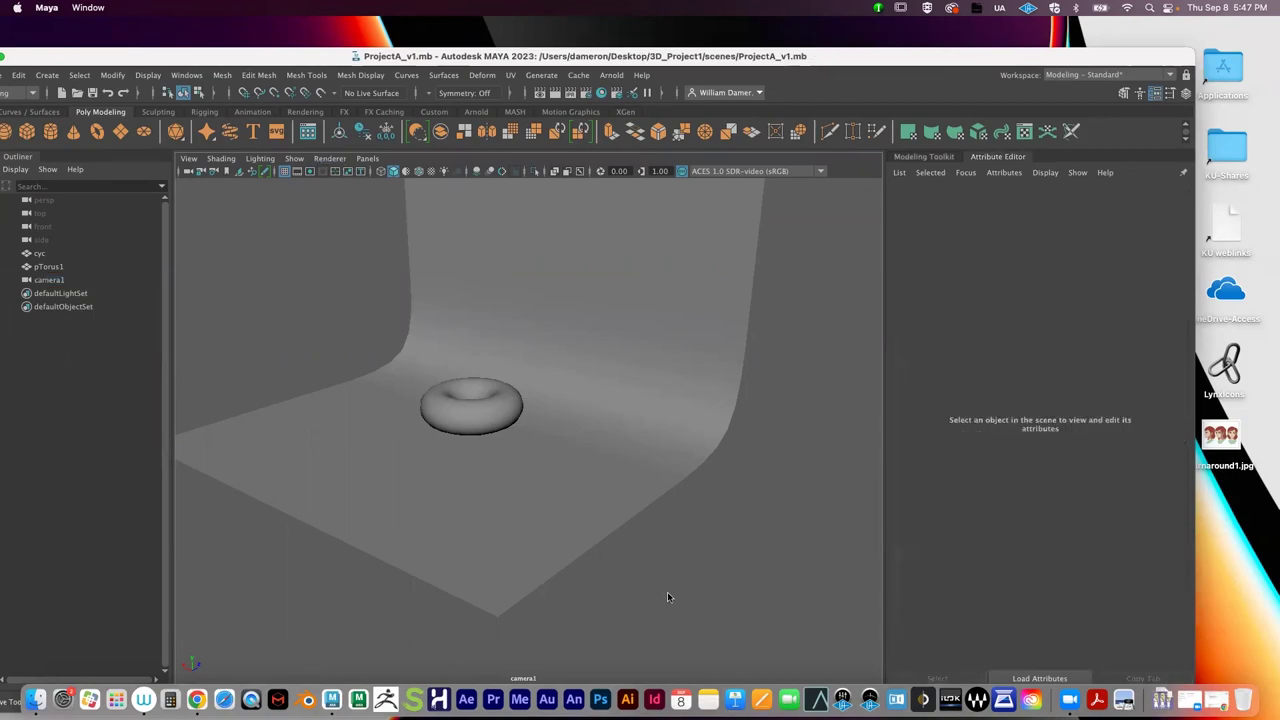